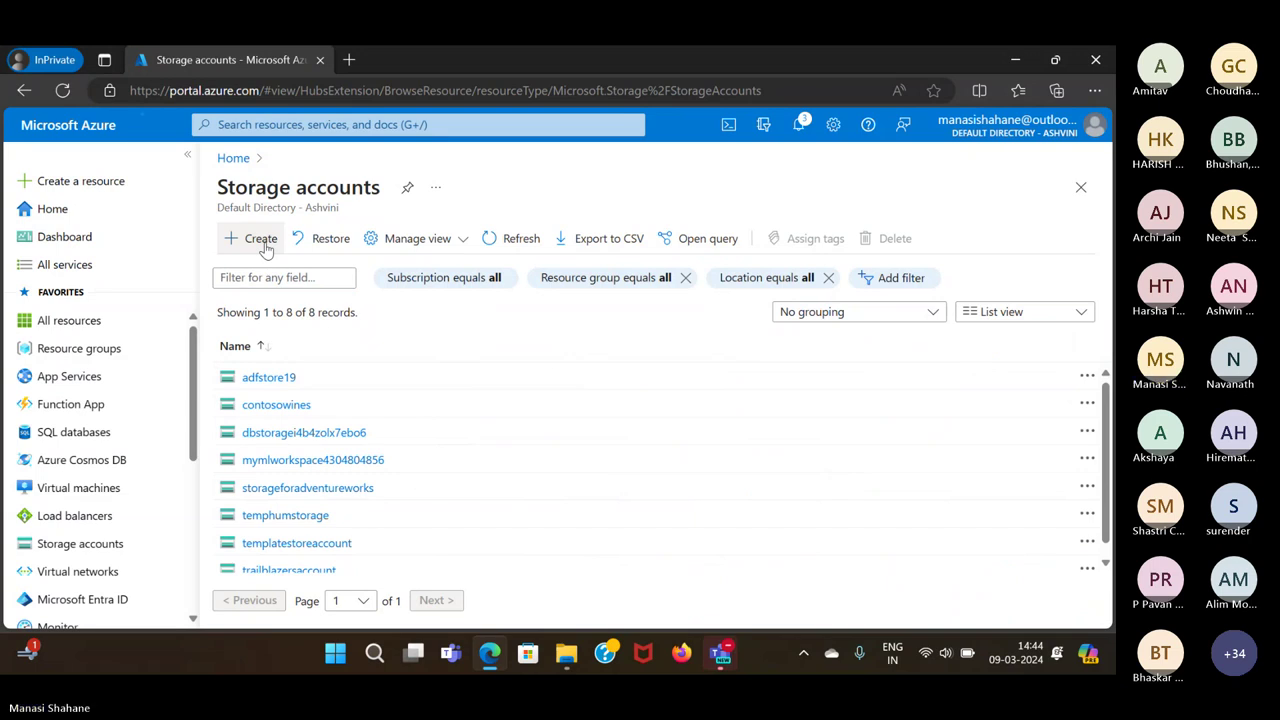
Start a new storage account in the Webinar resource group named webinarstorage009.
{"action": "left_click", "coordinate": [262, 242]}
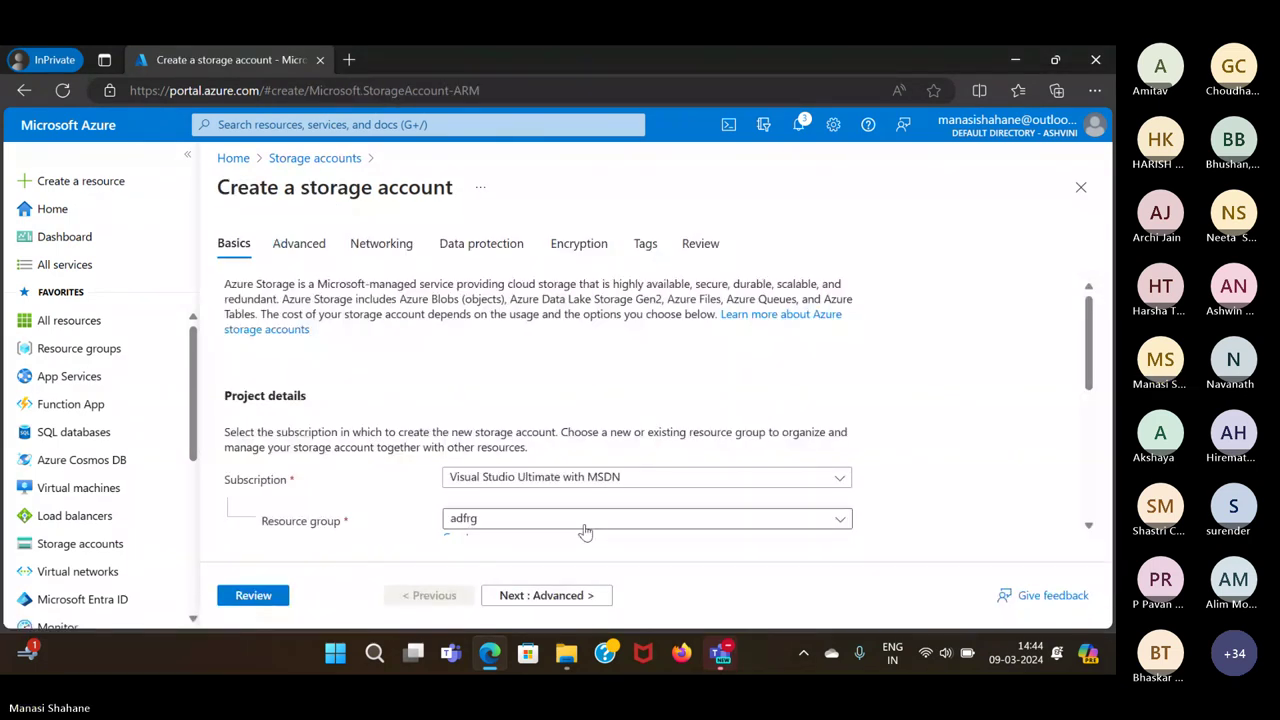
{"action": "scroll", "coordinate": [585, 531], "scroll_direction": "down", "scroll_amount": 2}
{"action": "left_click", "coordinate": [550, 350]}
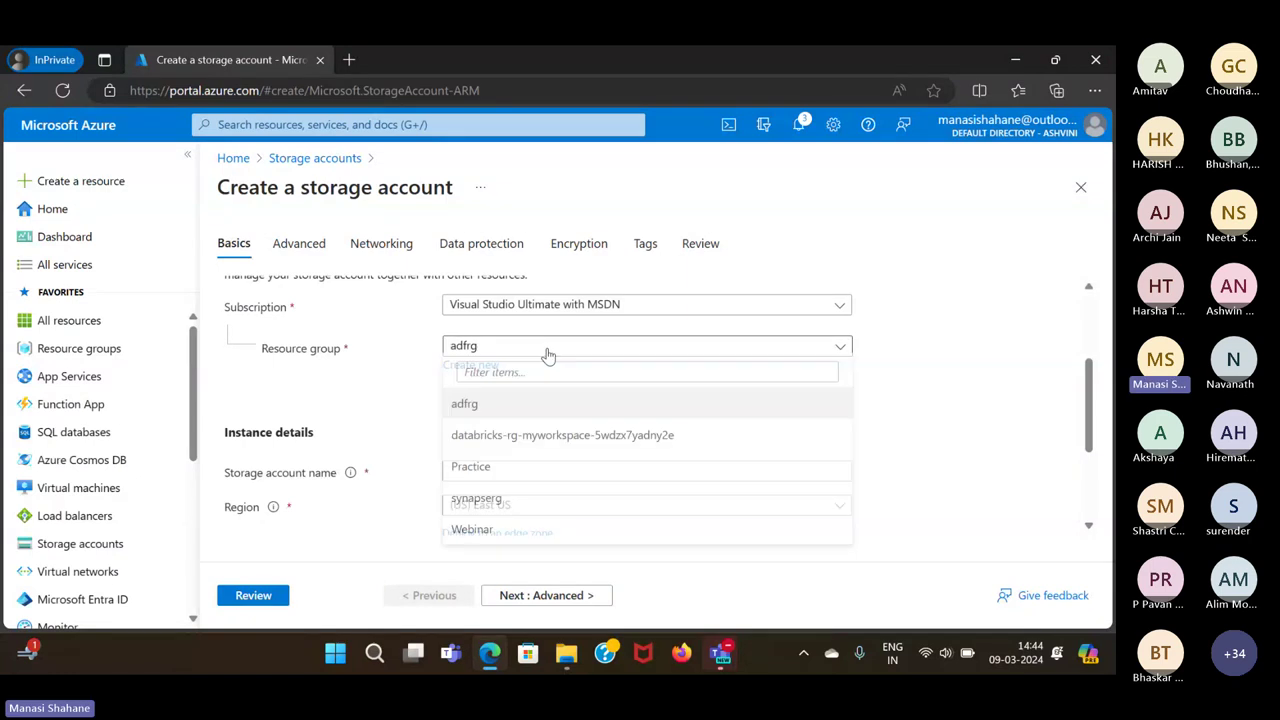
{"action": "left_click", "coordinate": [520, 529]}
{"action": "scroll", "coordinate": [777, 471], "scroll_direction": "down", "scroll_amount": 2}
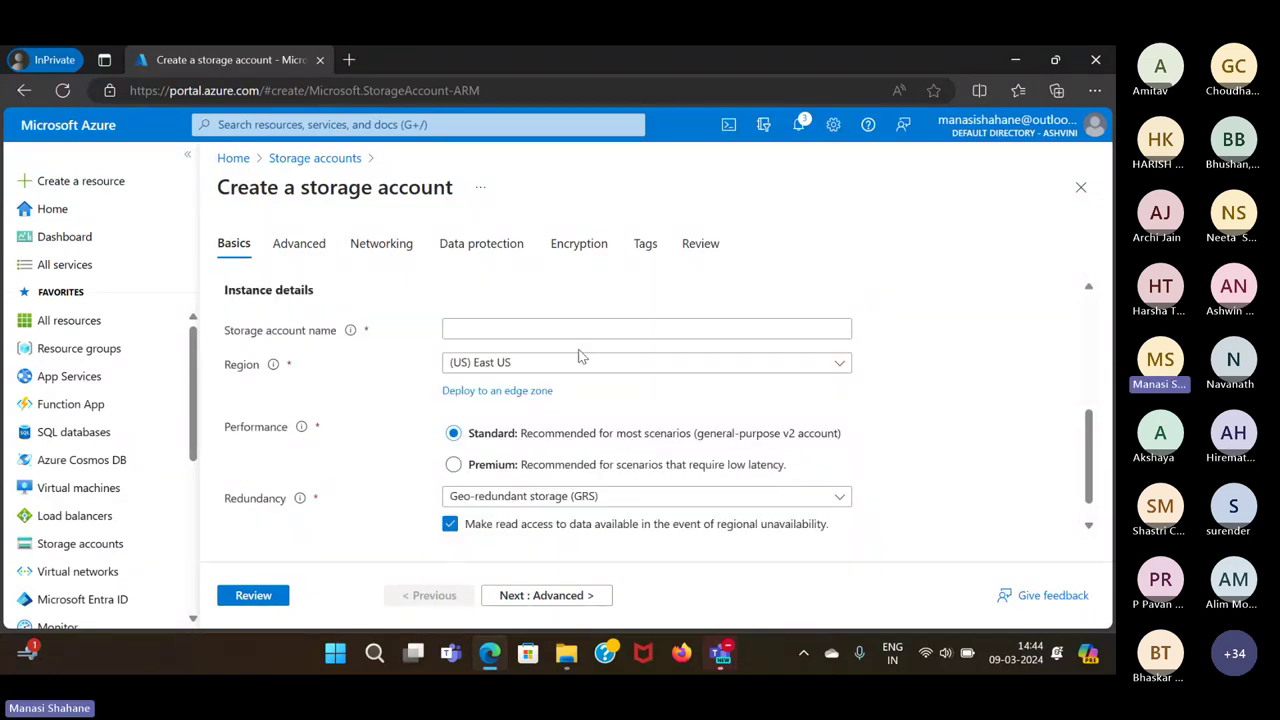
{"action": "left_click", "coordinate": [573, 329]}
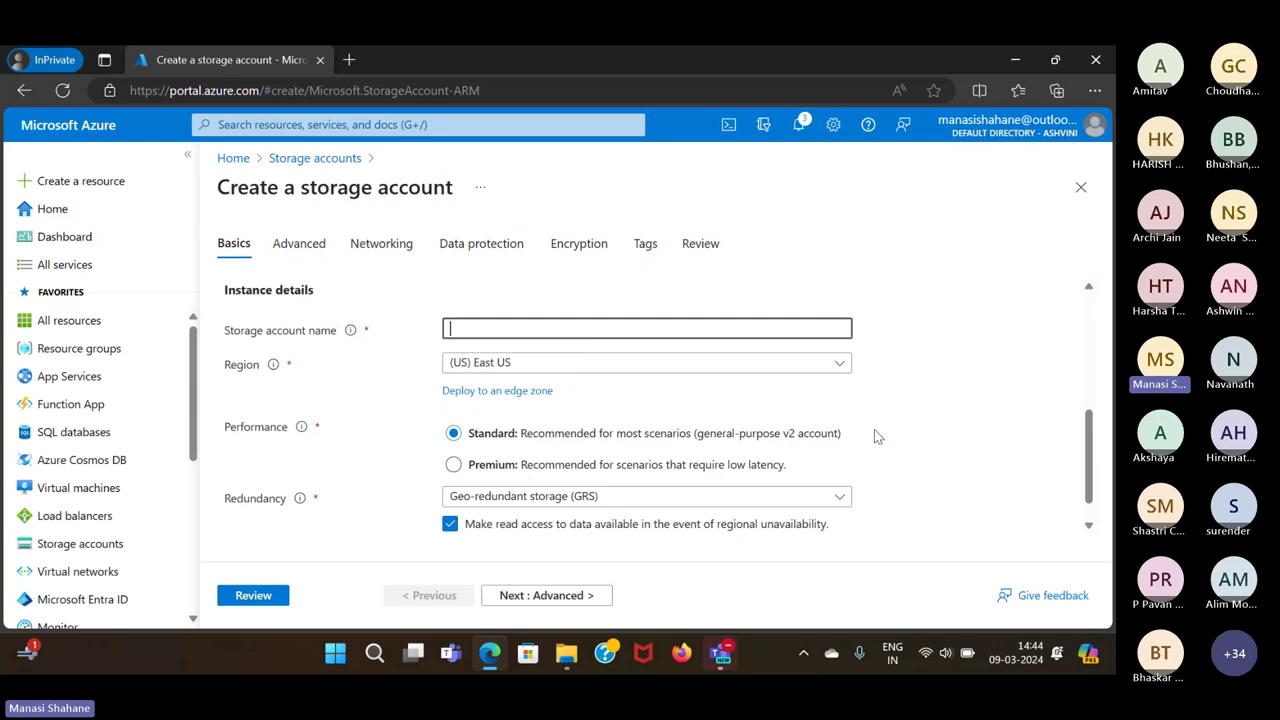
{"action": "type", "text": "webinarstorage009"}
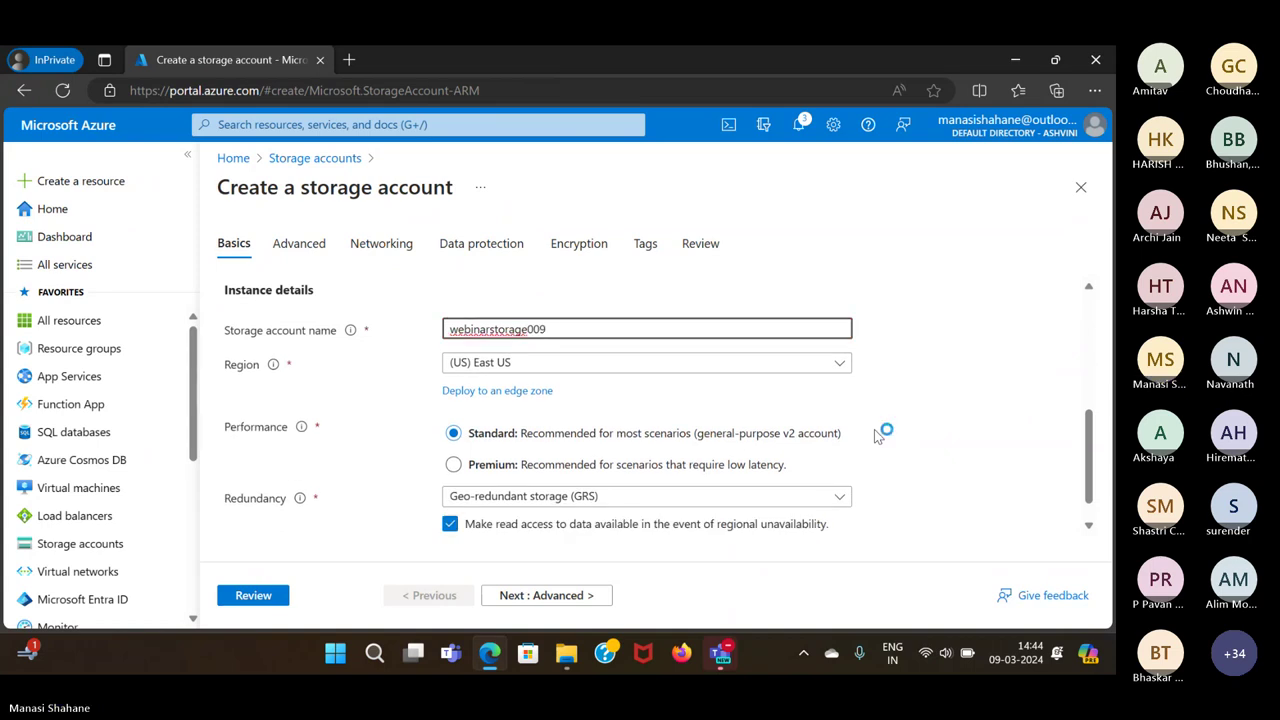
Set redundancy to Locally-redundant storage (LRS) and go to the Review tab.
{"action": "scroll", "coordinate": [874, 431], "scroll_direction": "down", "scroll_amount": 1}
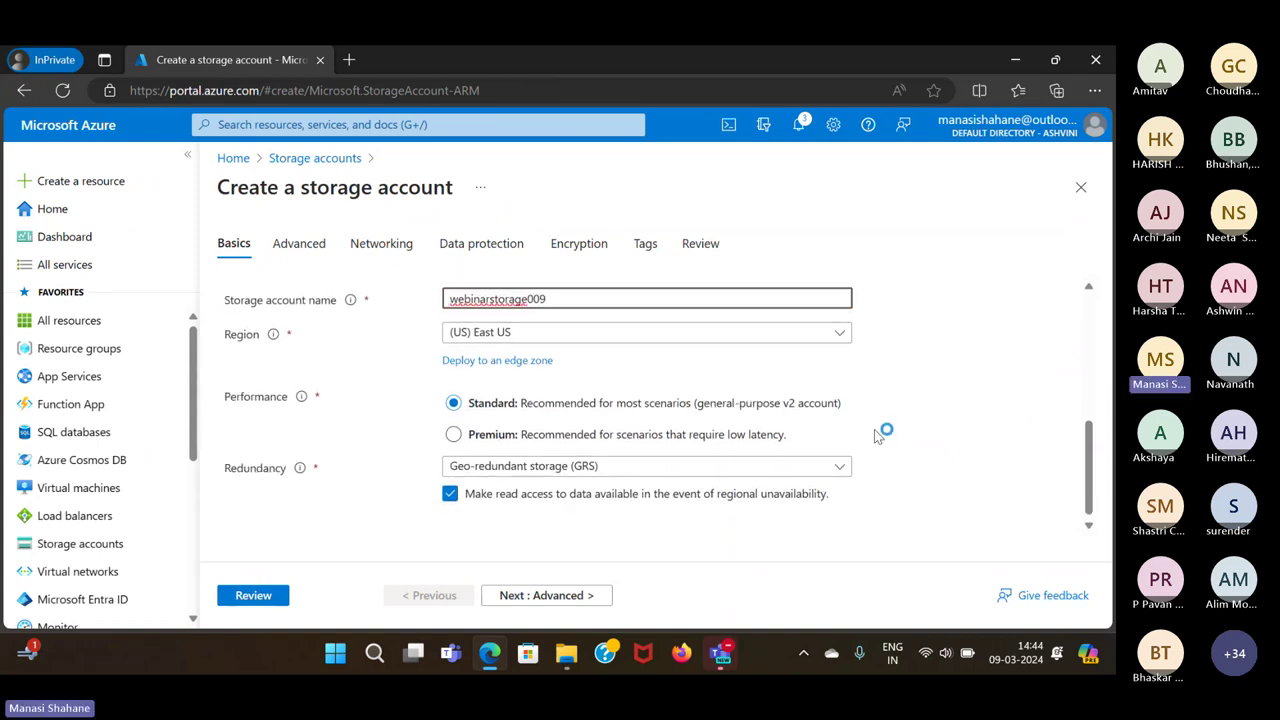
{"action": "left_click", "coordinate": [840, 470]}
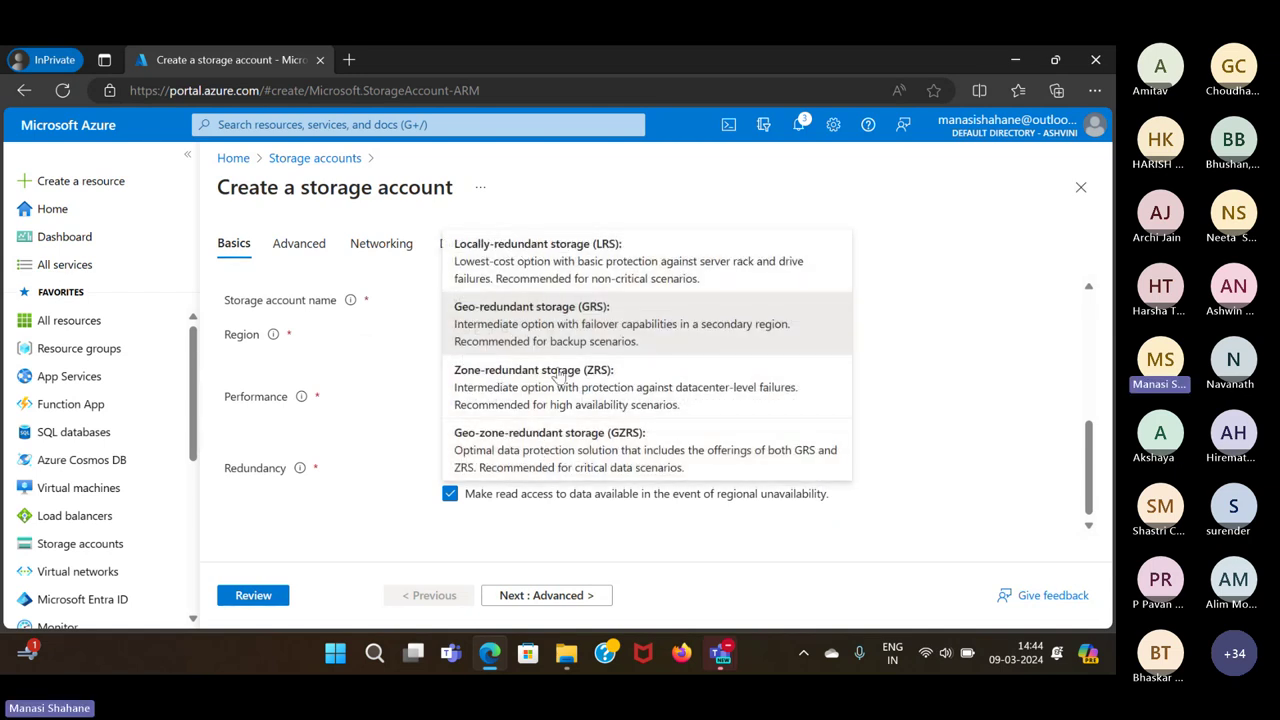
{"action": "left_click", "coordinate": [568, 272]}
{"action": "scroll", "coordinate": [834, 400], "scroll_direction": "up", "scroll_amount": 5}
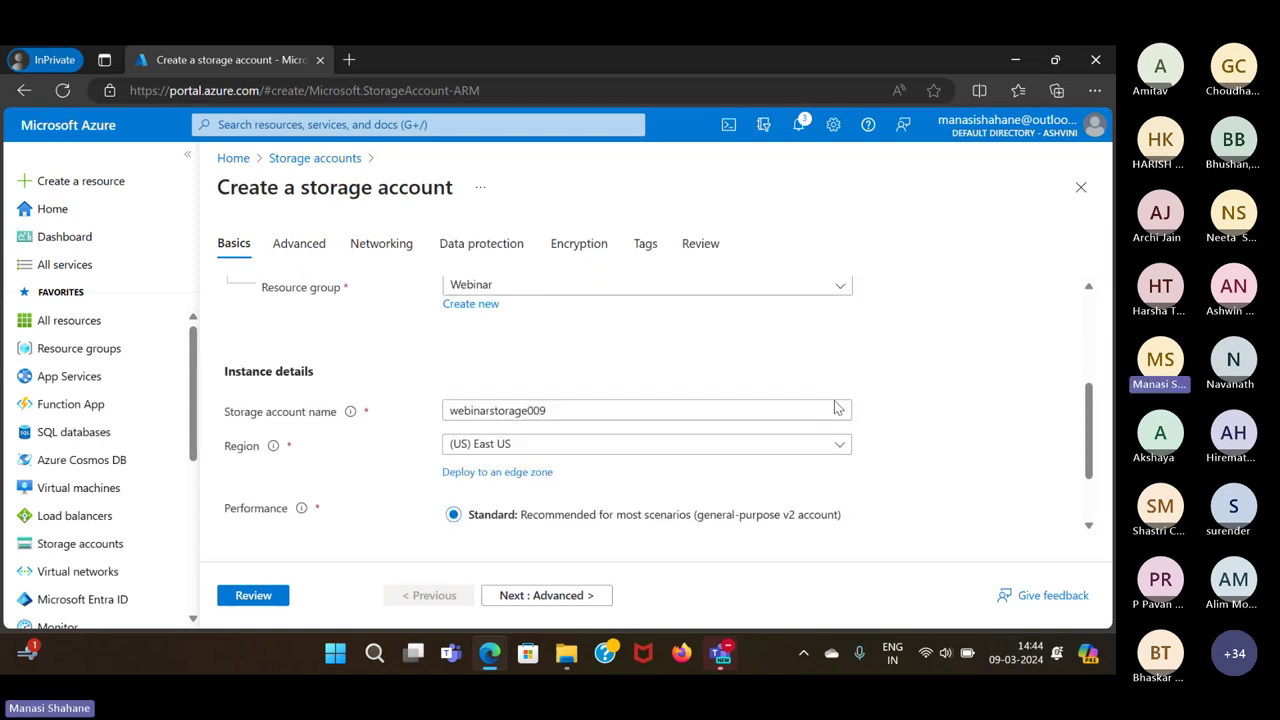
{"action": "scroll", "coordinate": [834, 400], "scroll_direction": "down", "scroll_amount": 5}
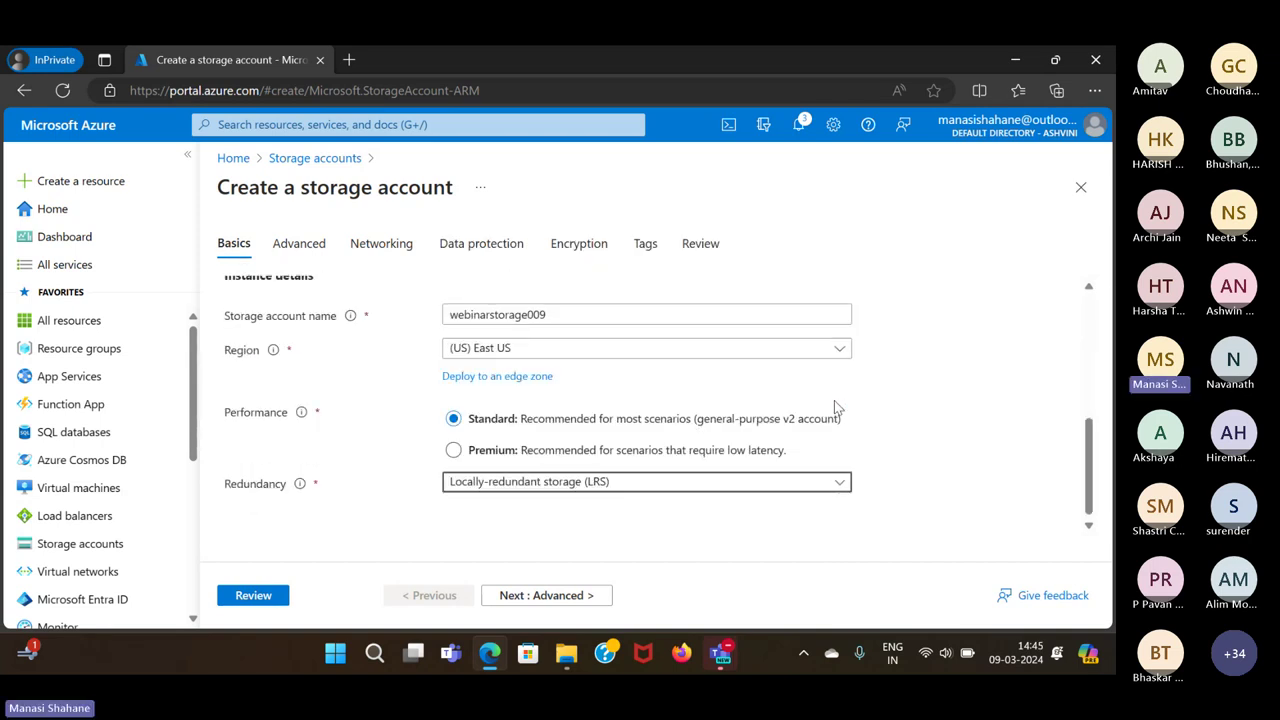
{"action": "scroll", "coordinate": [315, 424], "scroll_direction": "up", "scroll_amount": 3}
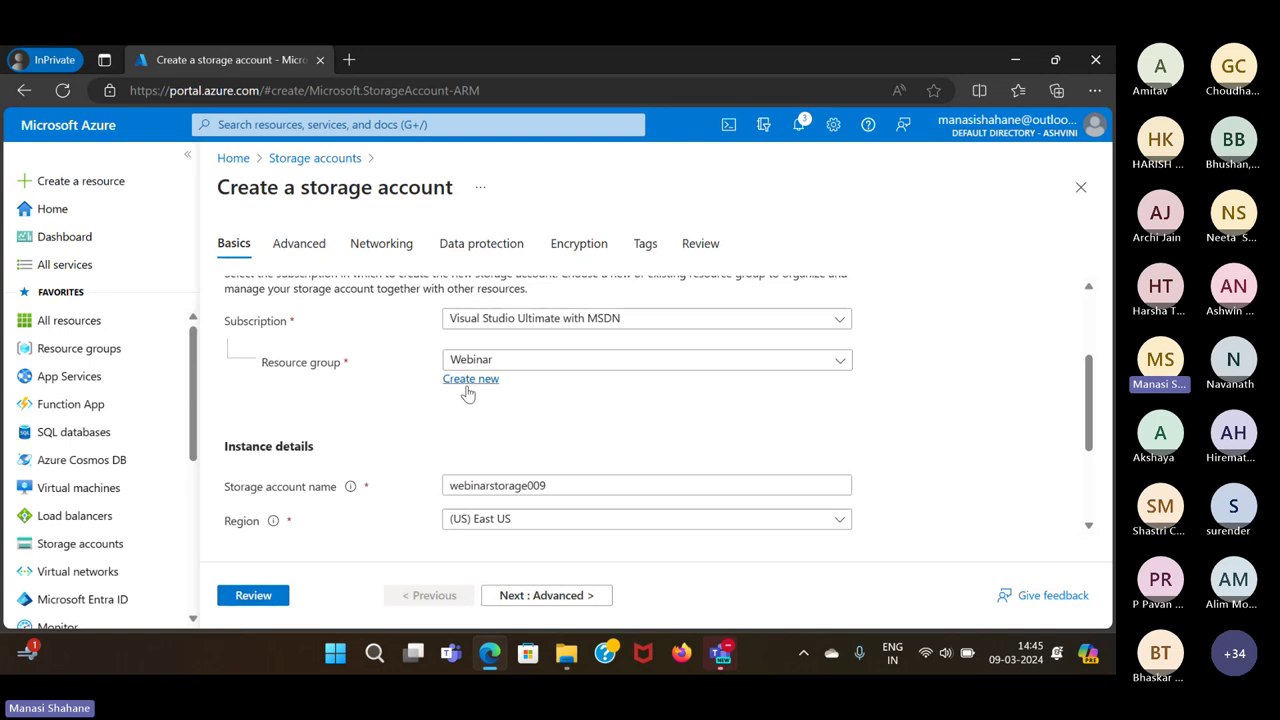
{"action": "left_click", "coordinate": [245, 596]}
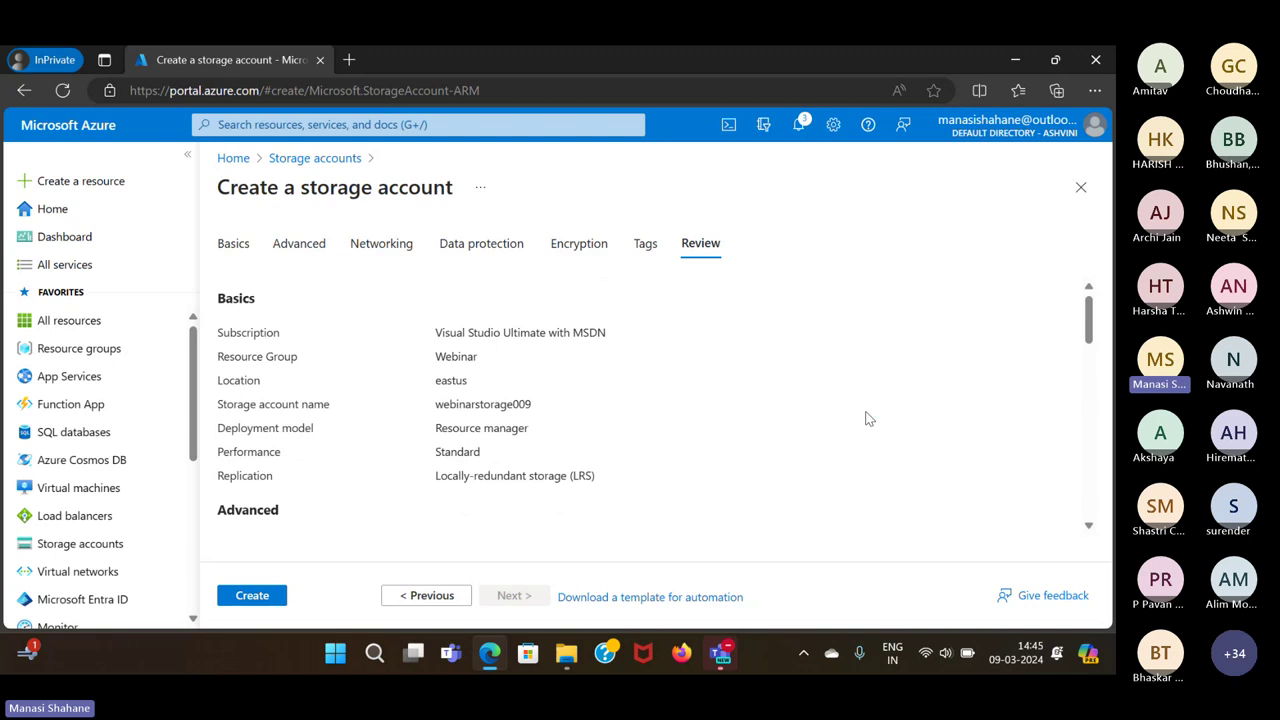
Create the webinarstorage009 account and follow its deployment progress in the portal.
{"action": "left_click", "coordinate": [263, 605]}
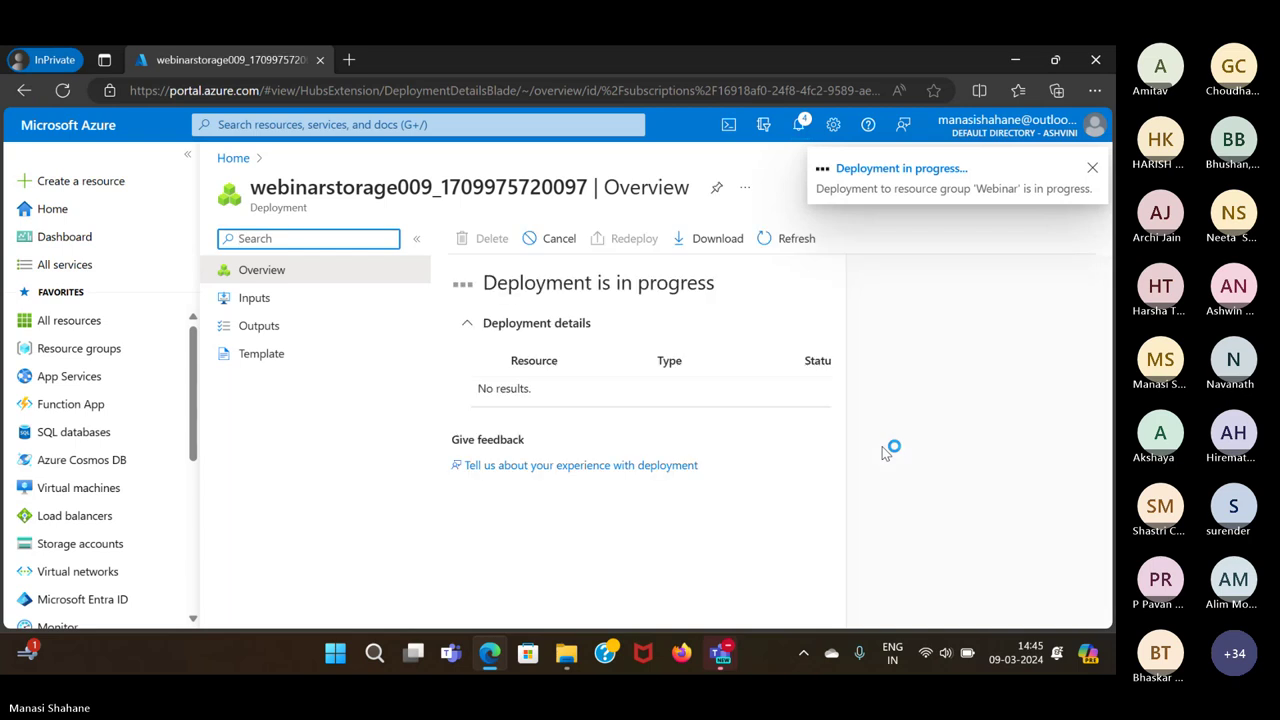
{"action": "mouse_move", "coordinate": [721, 652]}
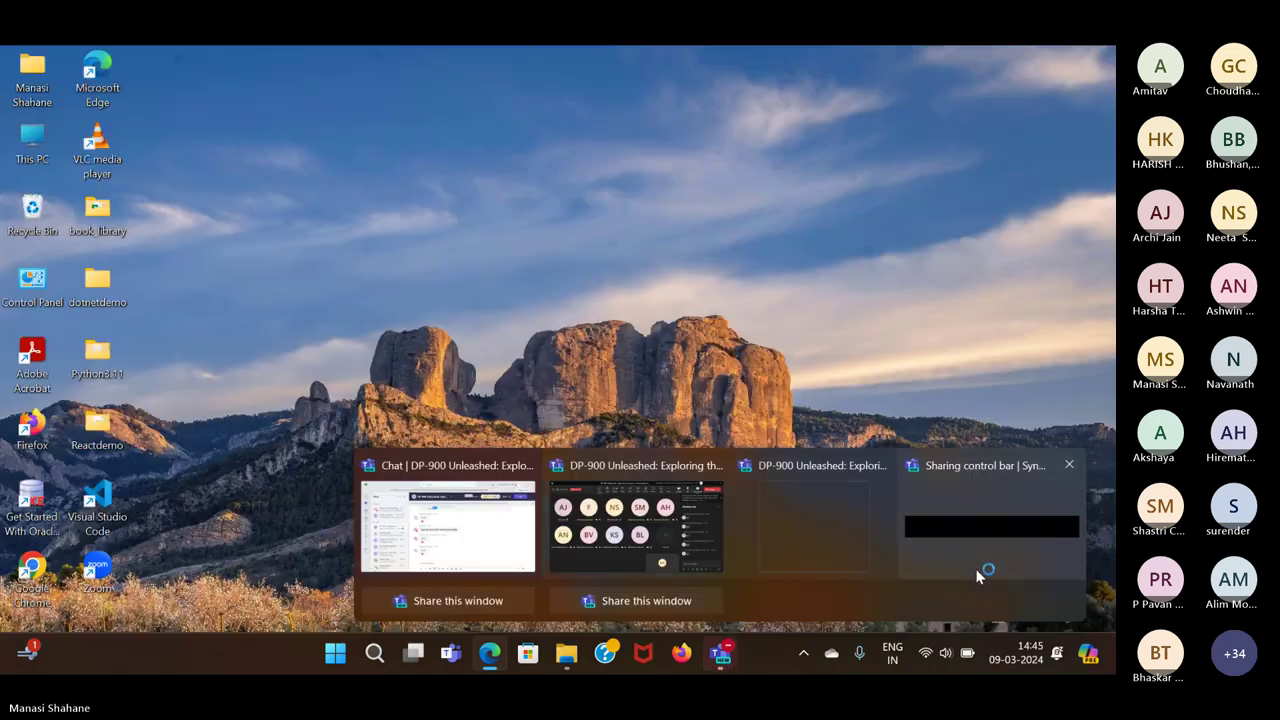
{"action": "left_click", "coordinate": [980, 575]}
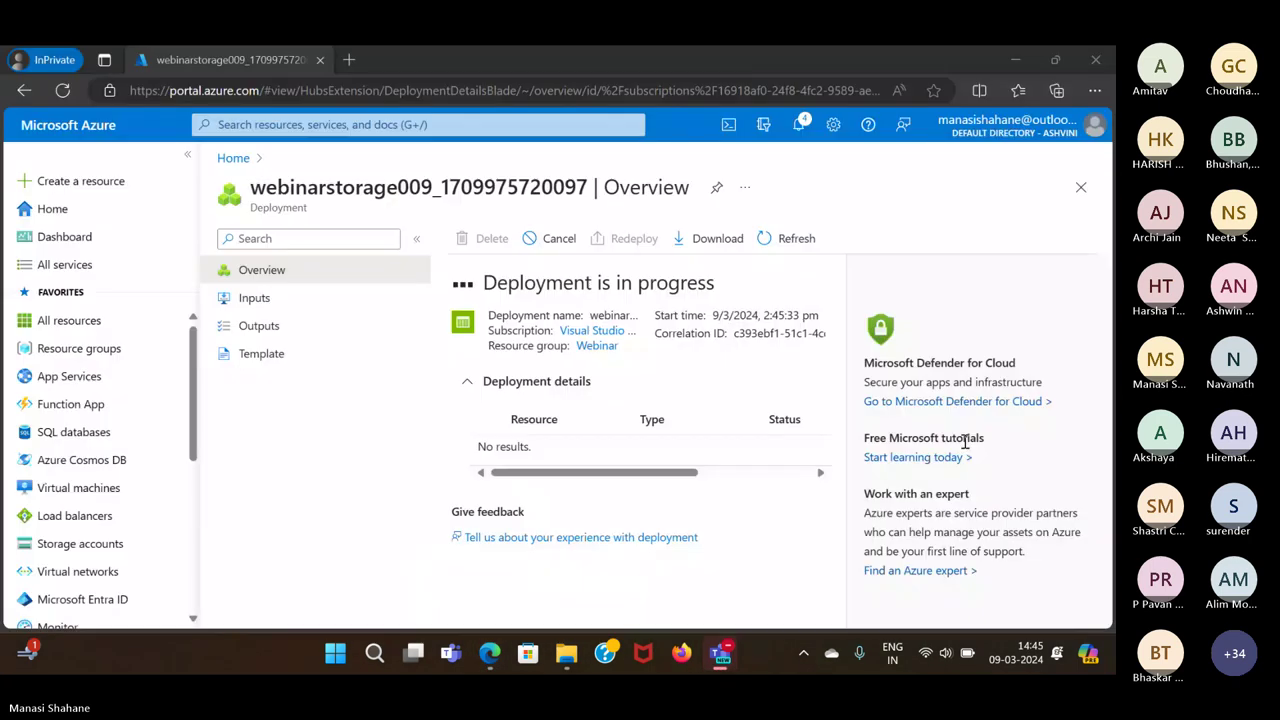
{"action": "mouse_move", "coordinate": [721, 652]}
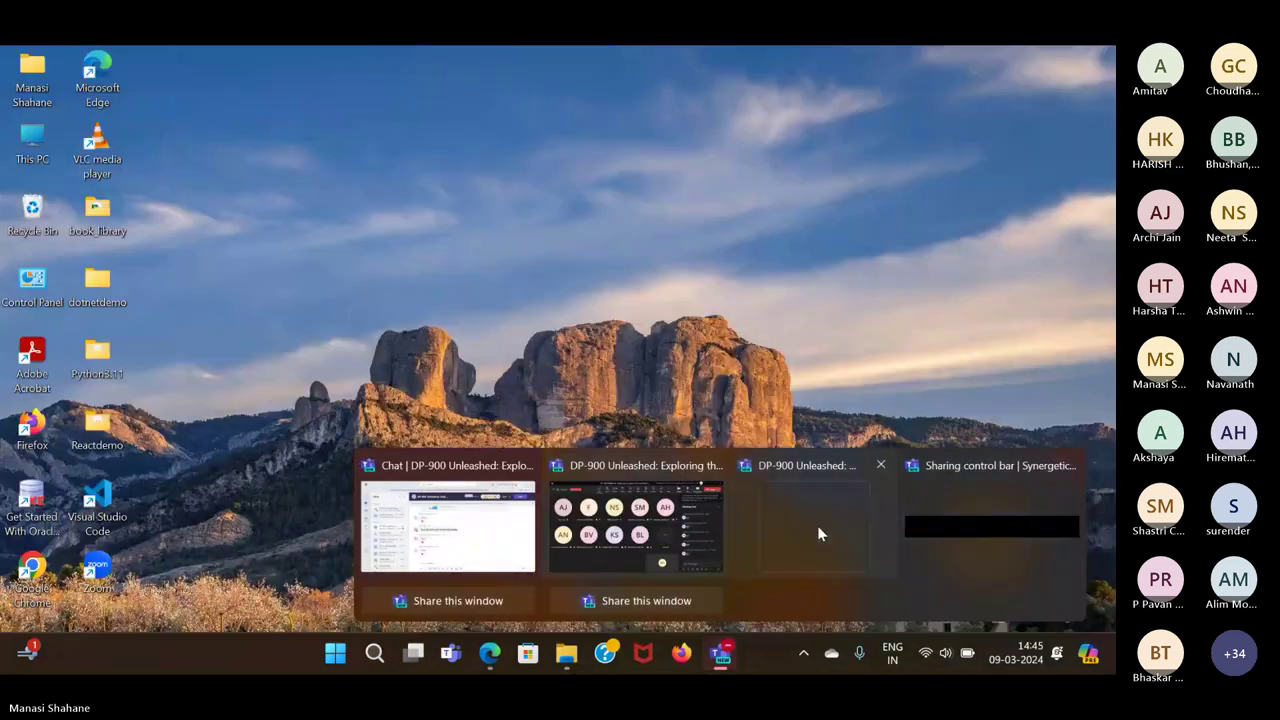
{"action": "left_click", "coordinate": [817, 525]}
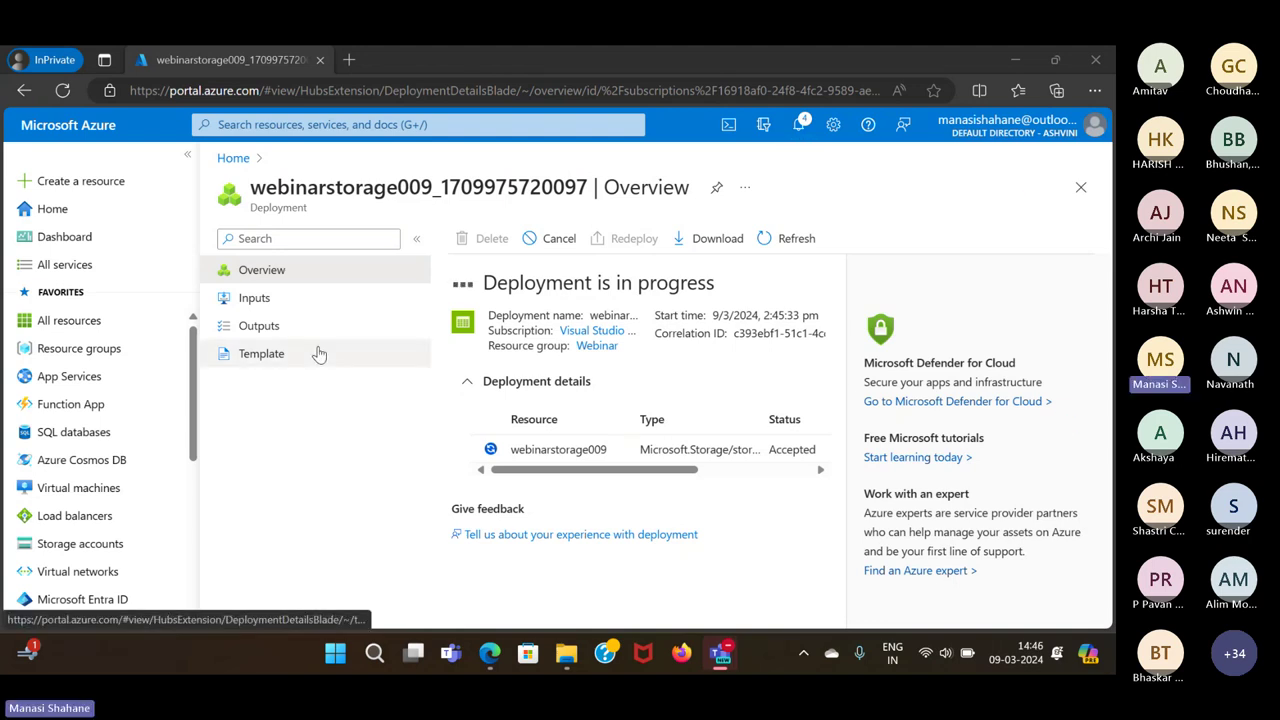
From the Azure home page, start creating another account from the Storage accounts list.
{"action": "left_click", "coordinate": [86, 203]}
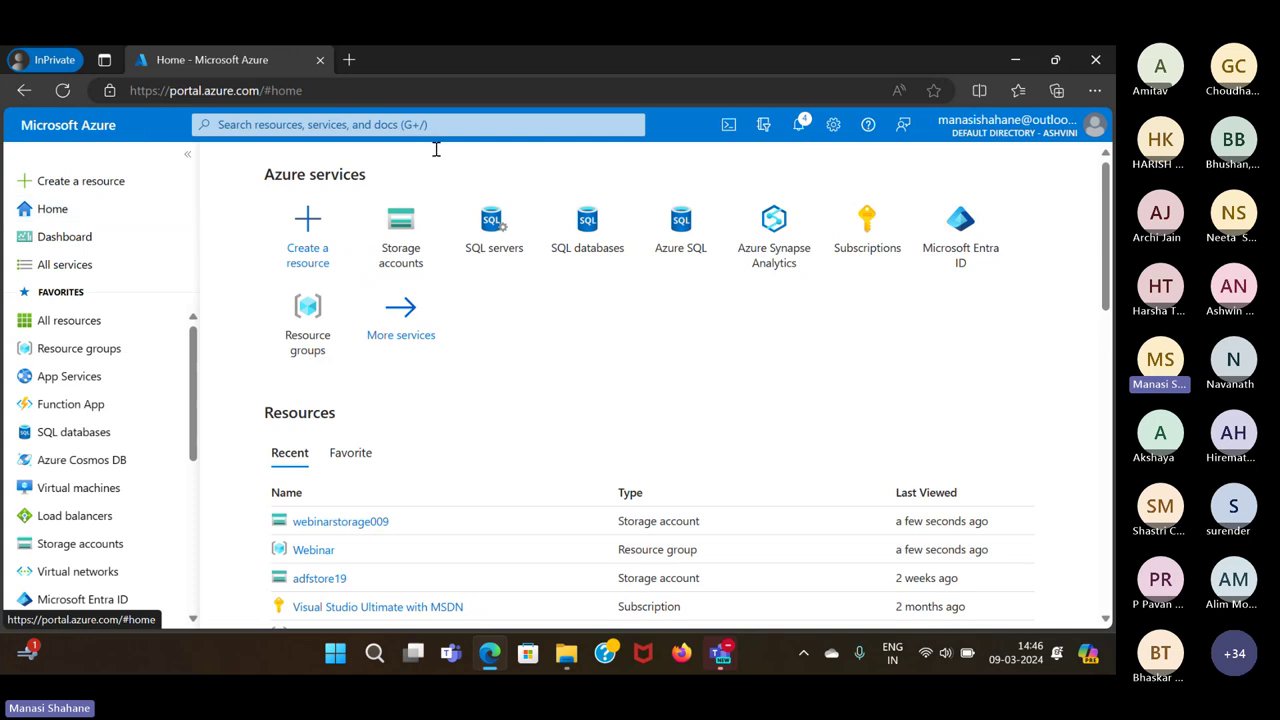
{"action": "left_click", "coordinate": [410, 252]}
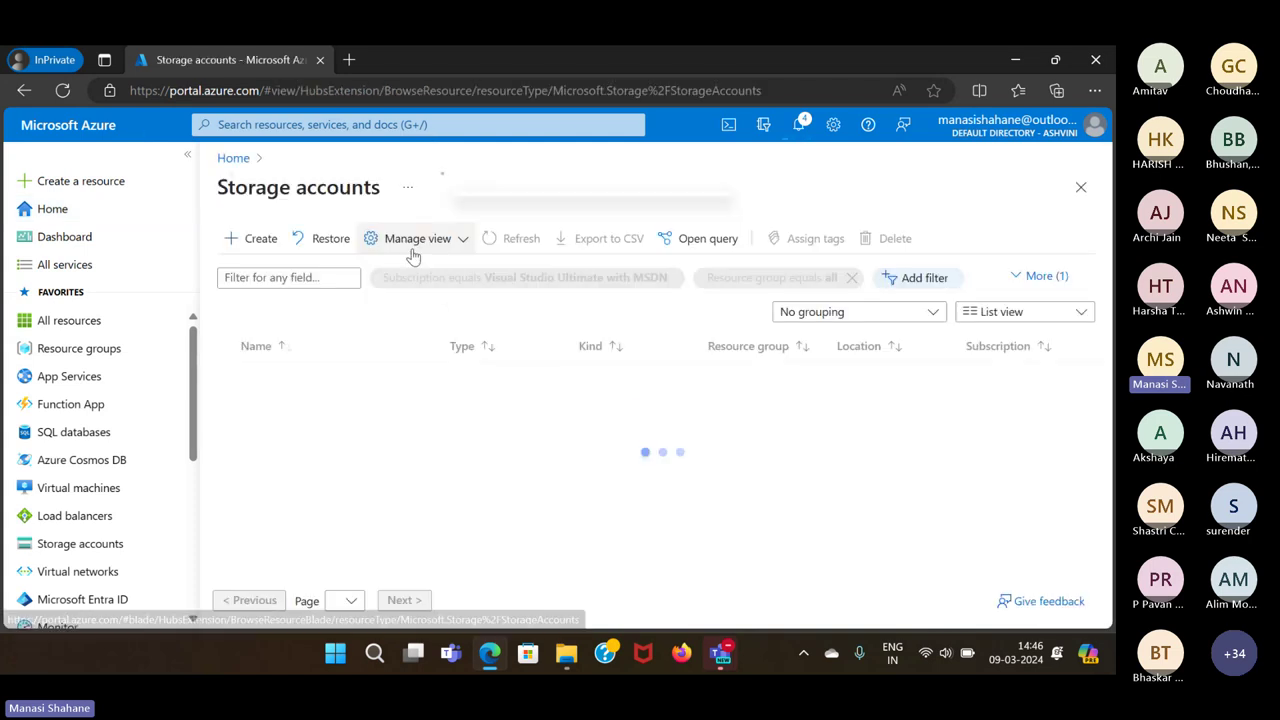
{"action": "left_click", "coordinate": [268, 246]}
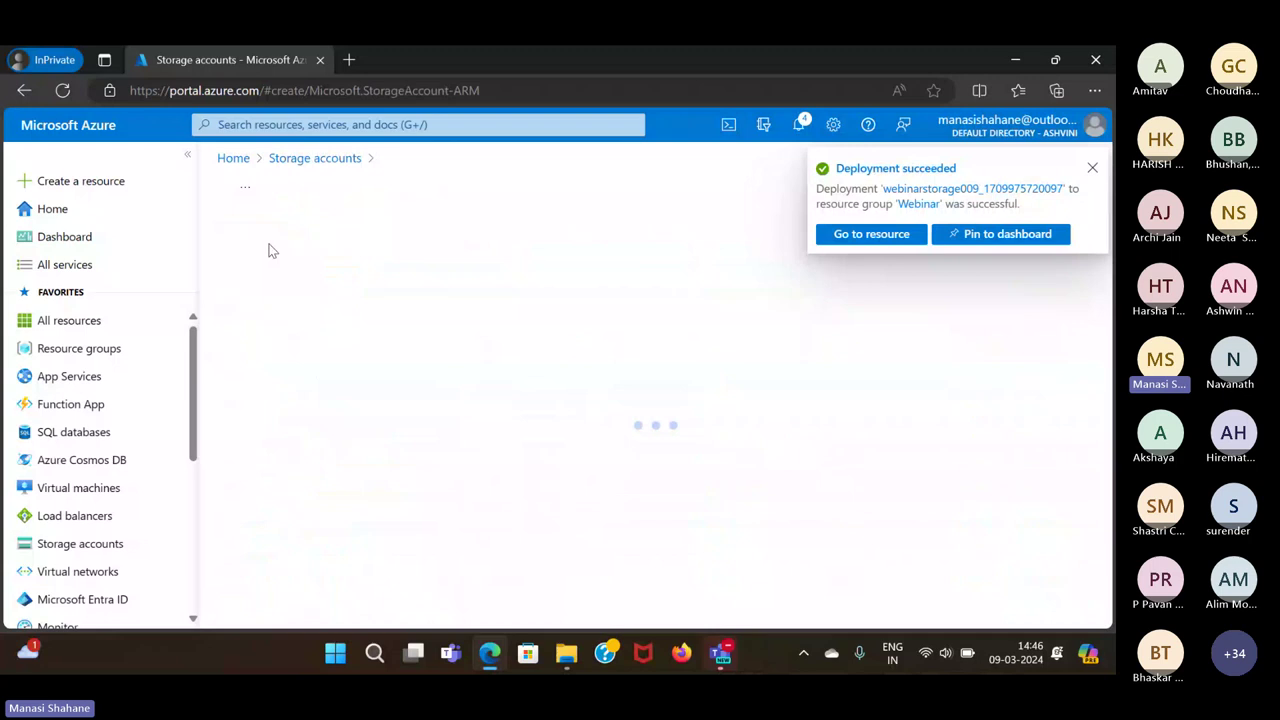
{"action": "left_click", "coordinate": [1093, 170]}
Put it in the Webinar resource group, name it datalakewebinarstorage, and choose LRS redundancy.
{"action": "scroll", "coordinate": [740, 389], "scroll_direction": "down", "scroll_amount": 2}
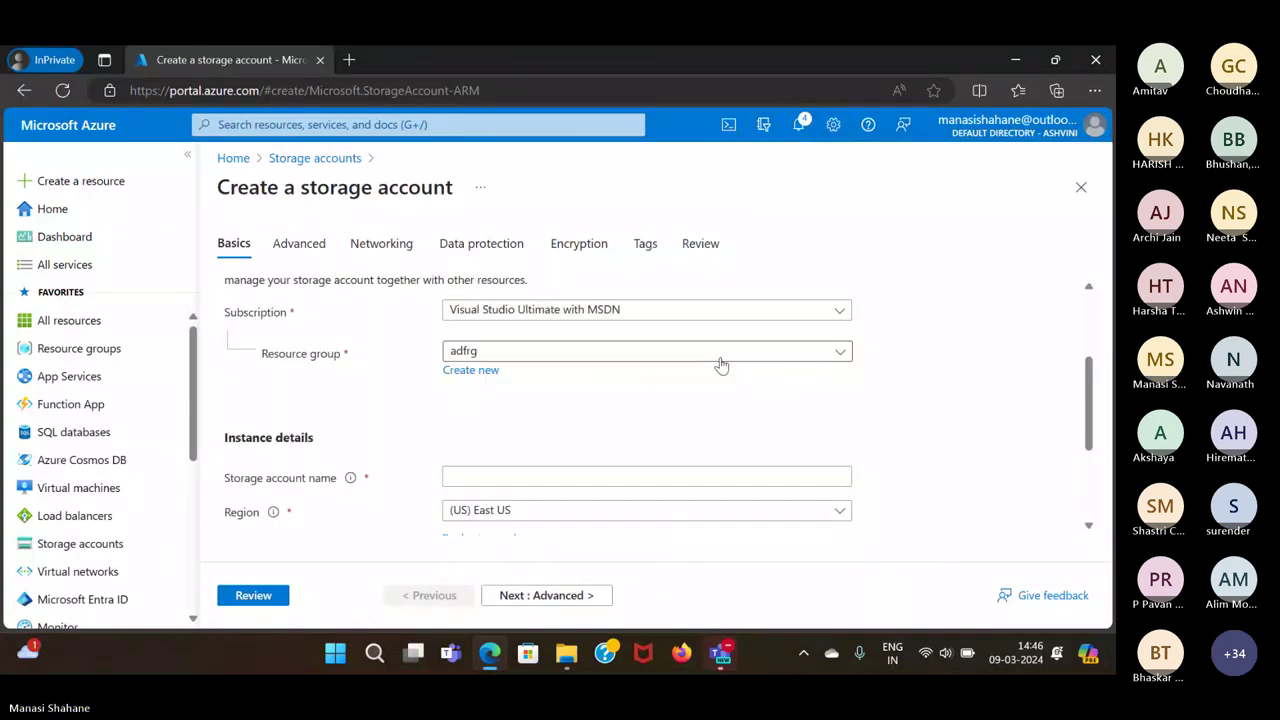
{"action": "left_click", "coordinate": [720, 355]}
{"action": "left_click", "coordinate": [478, 537]}
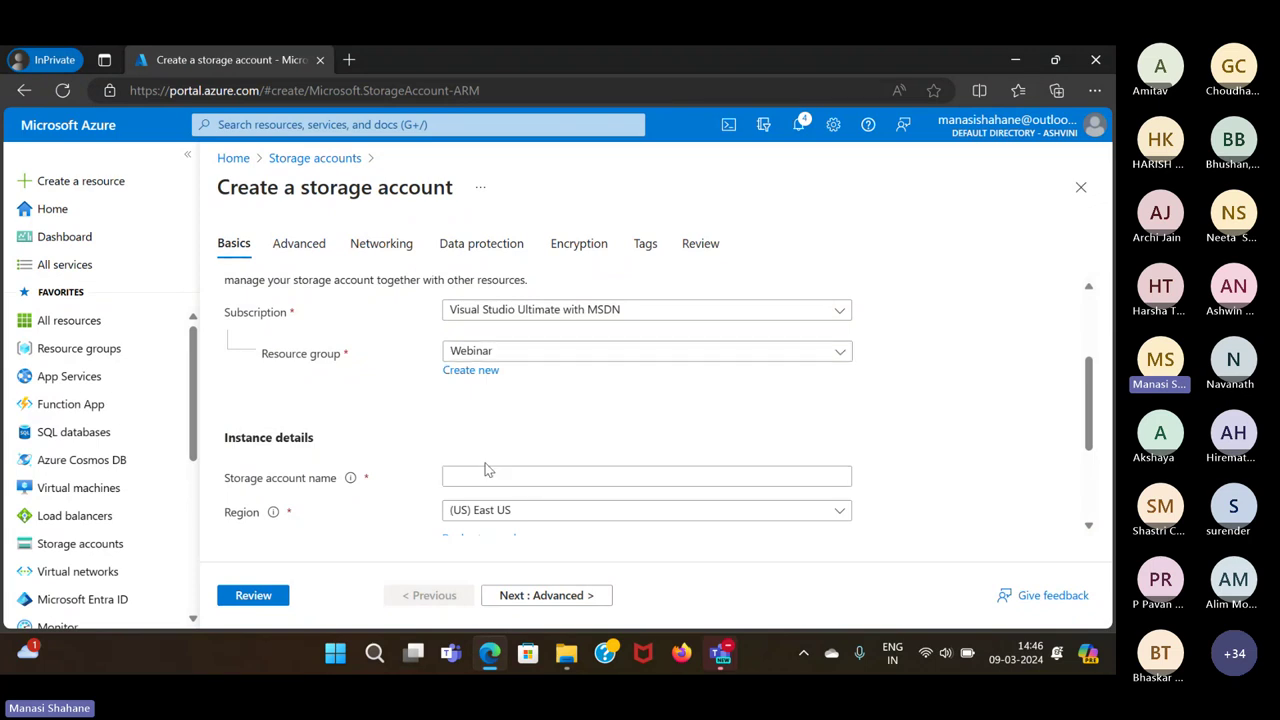
{"action": "left_click", "coordinate": [487, 470]}
{"action": "type", "text": "datalak"}
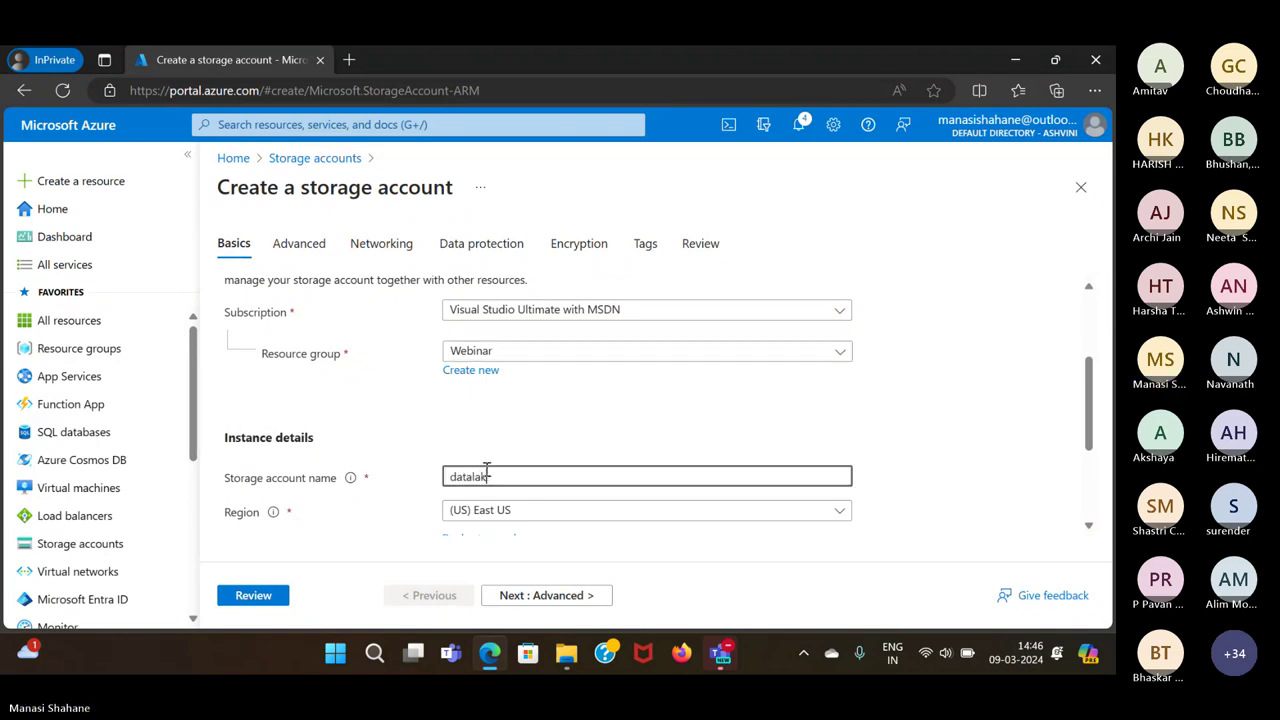
{"action": "type", "text": "ewebinar"}
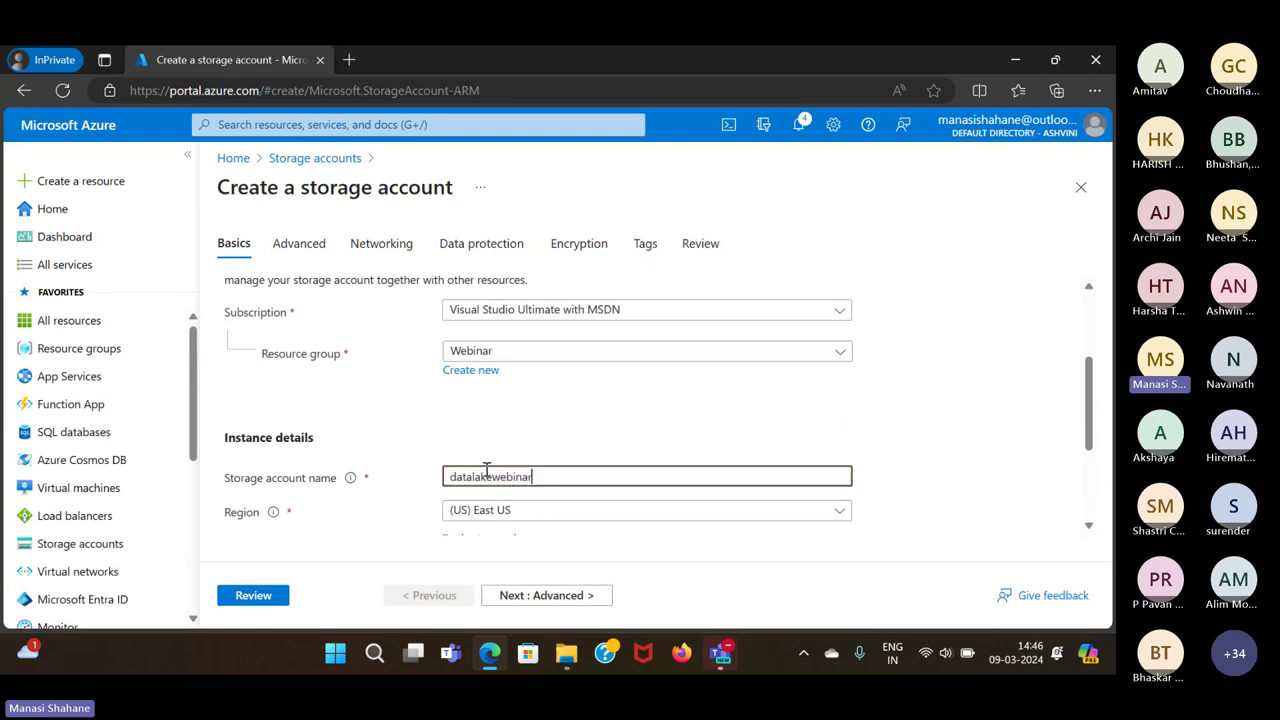
{"action": "type", "text": "storage0"}
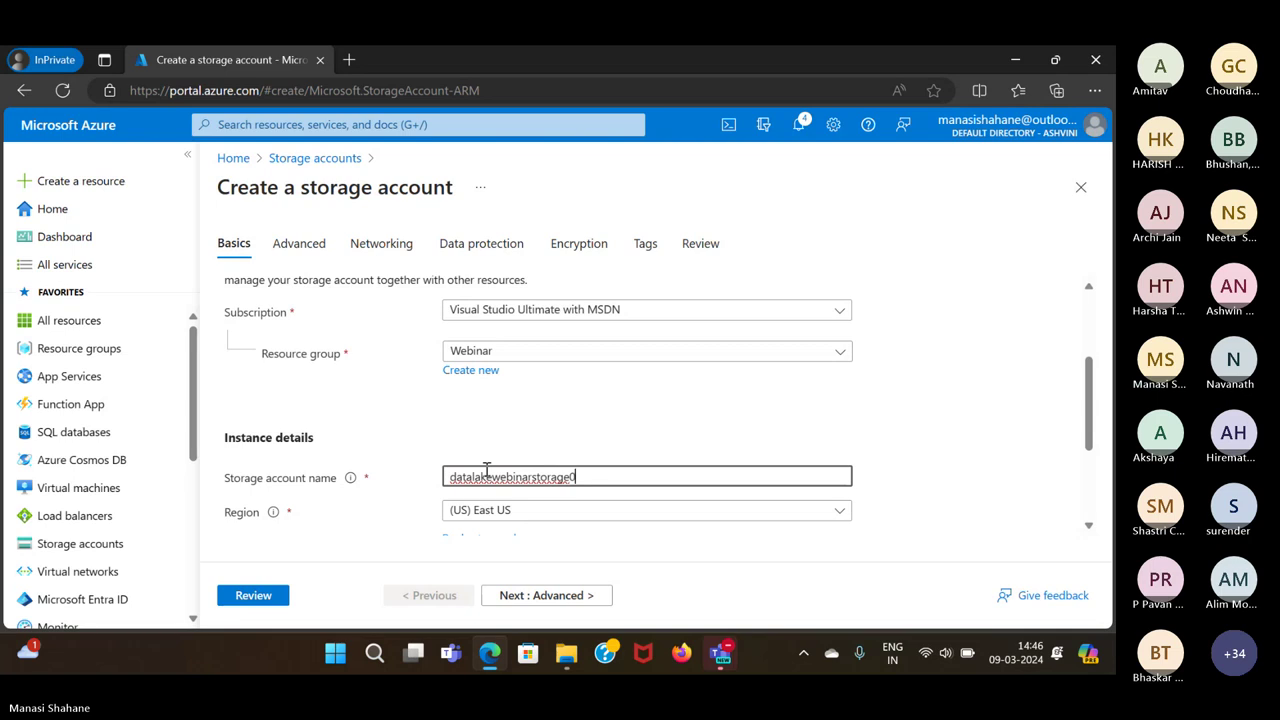
{"action": "type", "text": "09"}
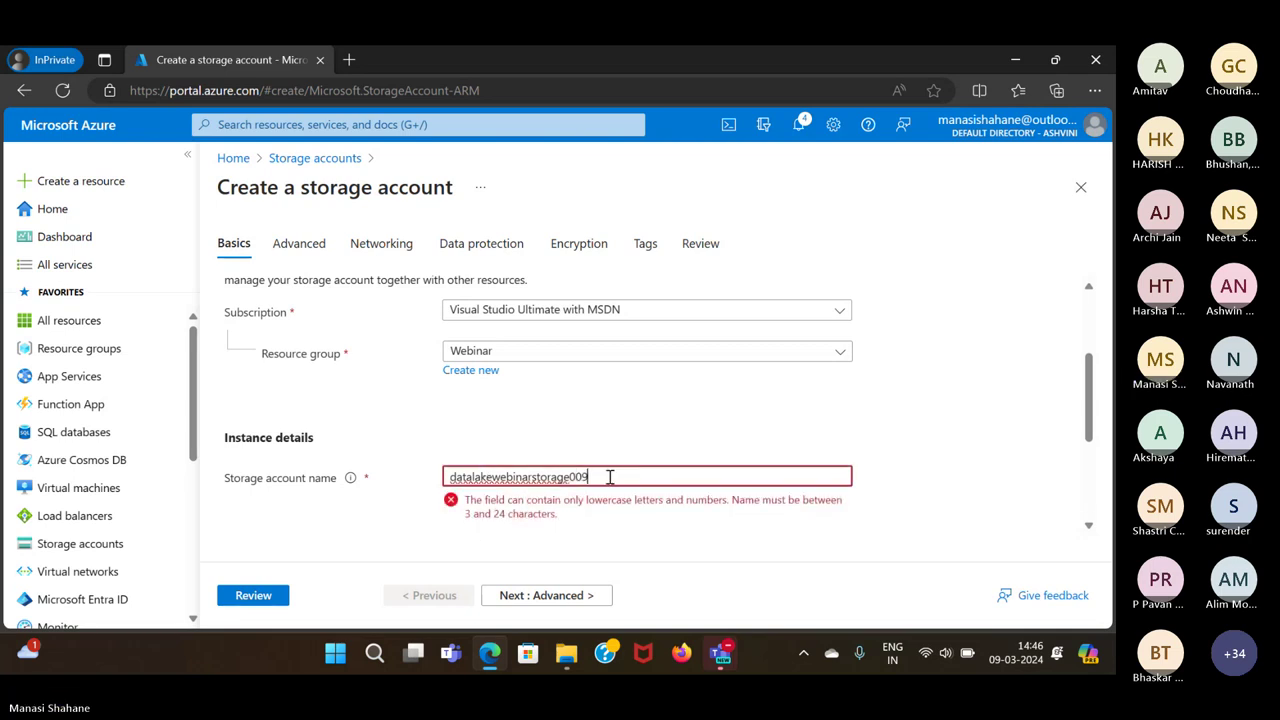
{"action": "key", "text": "BackSpace"}
{"action": "key", "text": "BackSpace"}
{"action": "key", "text": "BackSpace"}
{"action": "scroll", "coordinate": [608, 477], "scroll_direction": "down", "scroll_amount": 2}
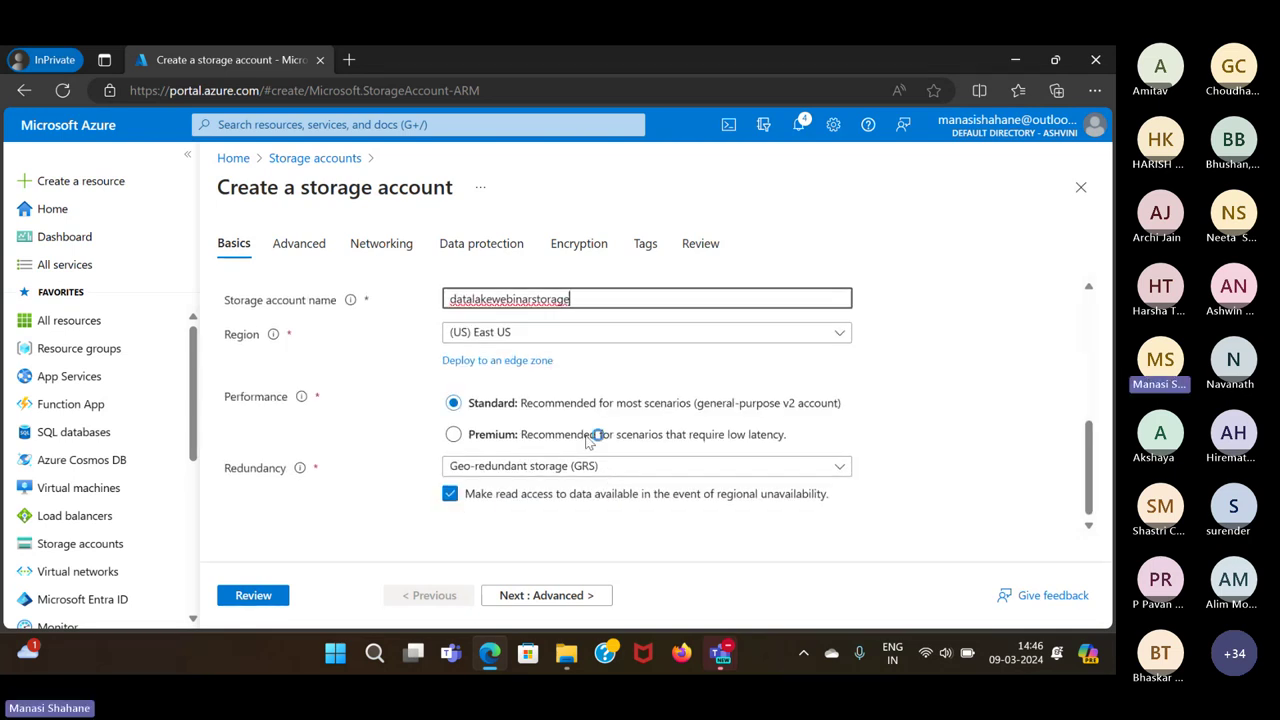
{"action": "left_click", "coordinate": [580, 468]}
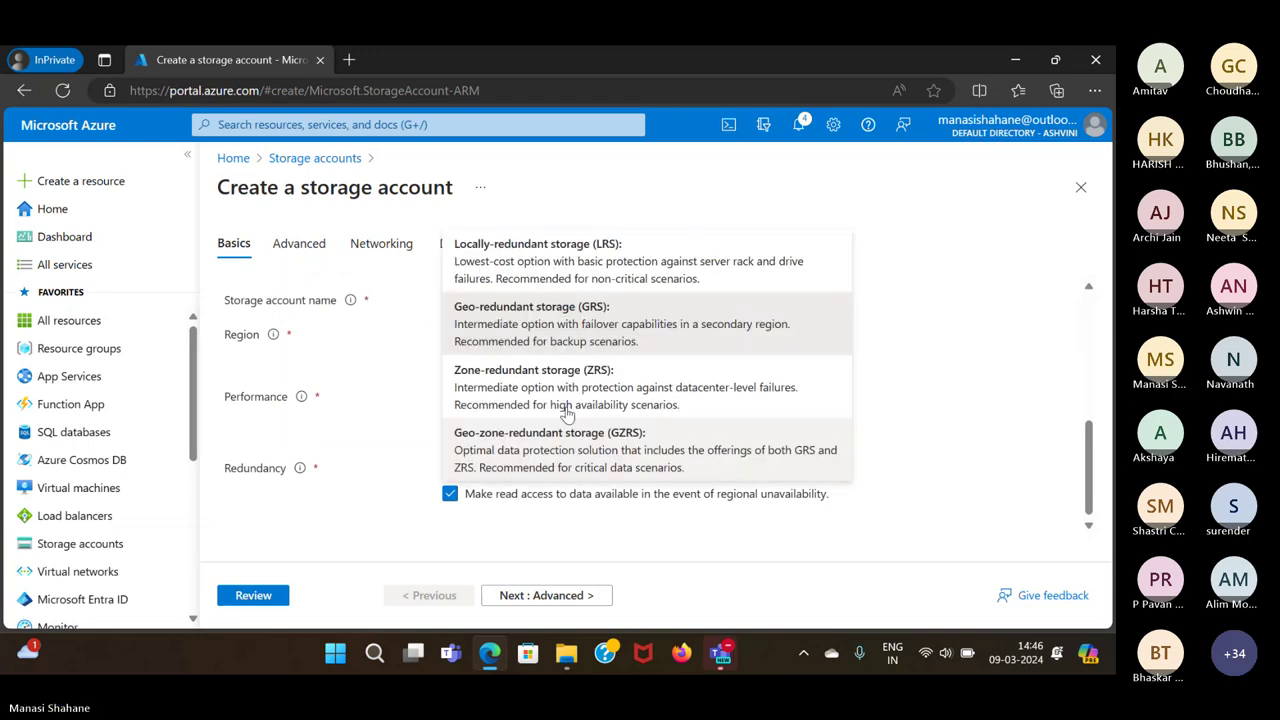
{"action": "left_click", "coordinate": [537, 252]}
{"action": "scroll", "coordinate": [660, 430], "scroll_direction": "up", "scroll_amount": 5}
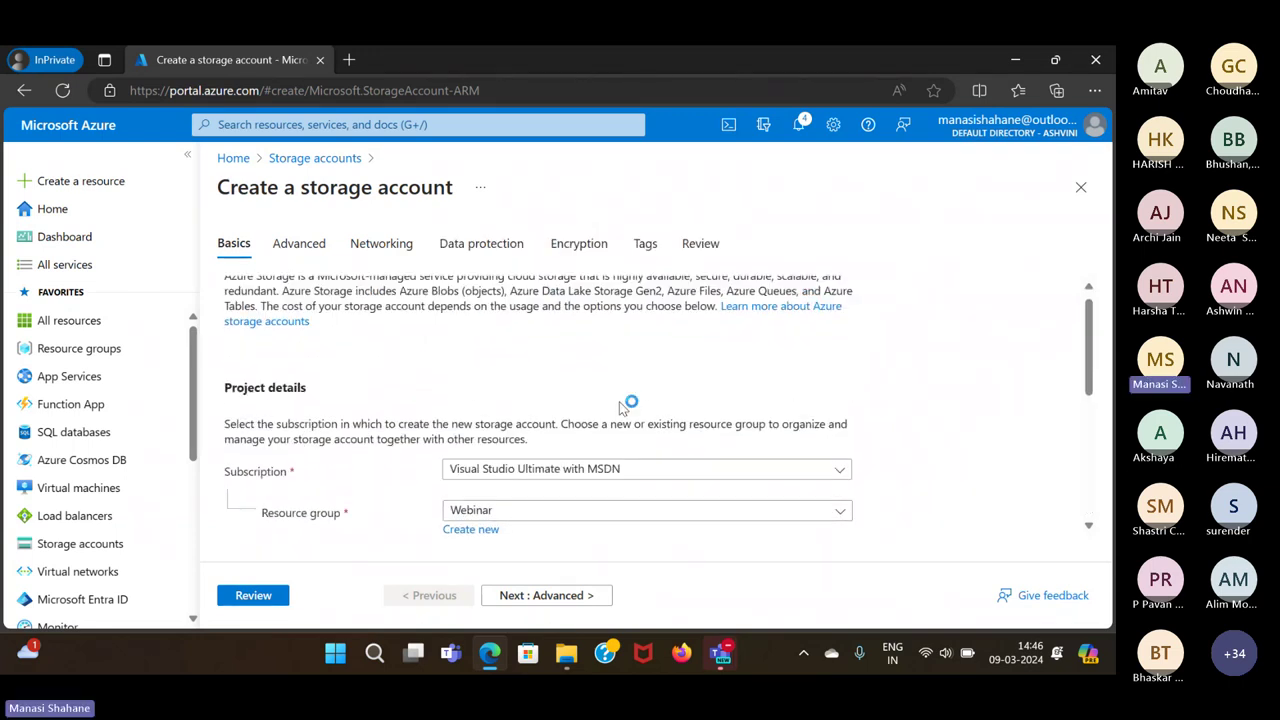
Enable hierarchical namespace in the Advanced settings and send datalakewebinarstorage to review.
{"action": "left_click", "coordinate": [303, 247]}
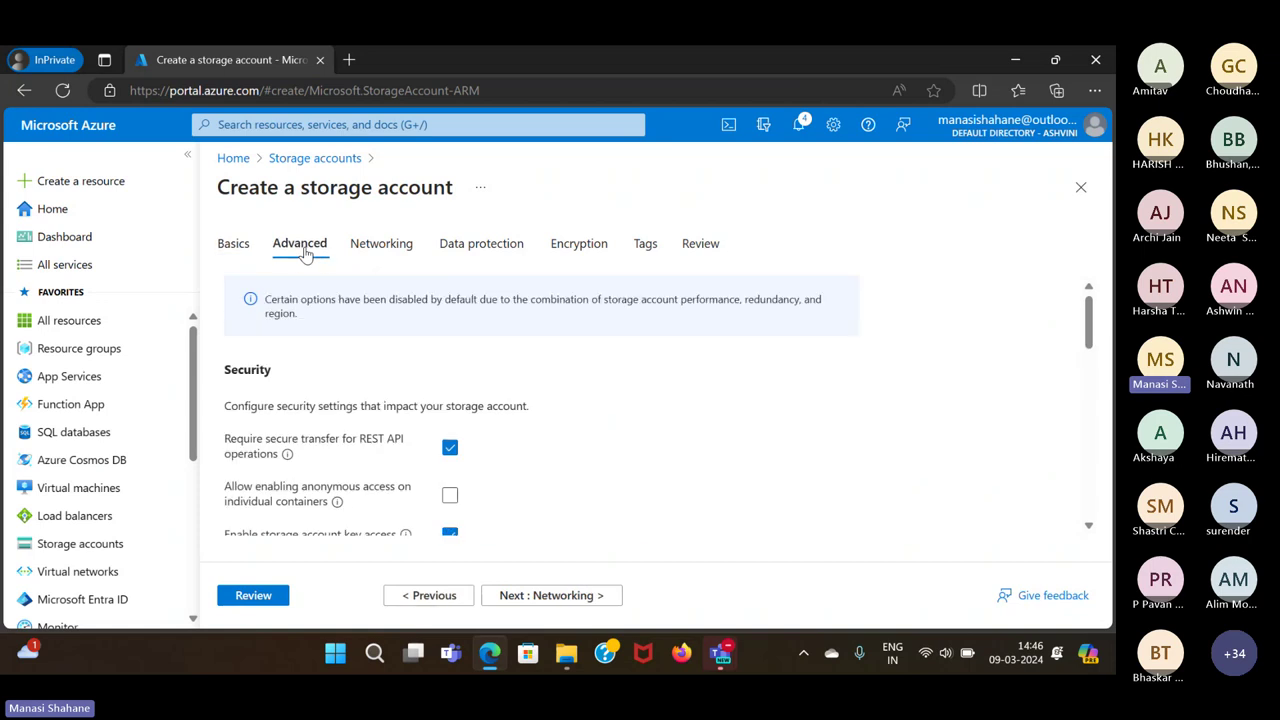
{"action": "scroll", "coordinate": [580, 443], "scroll_direction": "down", "scroll_amount": 3}
{"action": "scroll", "coordinate": [578, 448], "scroll_direction": "up", "scroll_amount": 1}
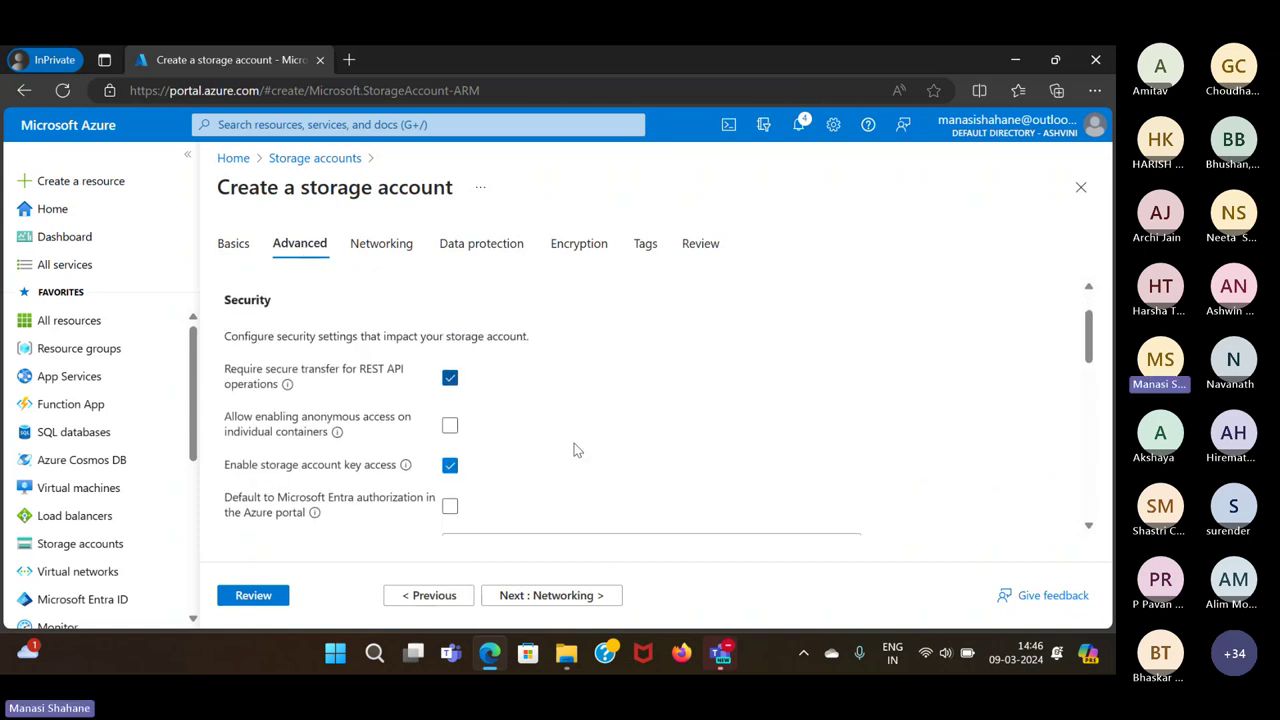
{"action": "scroll", "coordinate": [415, 490], "scroll_direction": "down", "scroll_amount": 3}
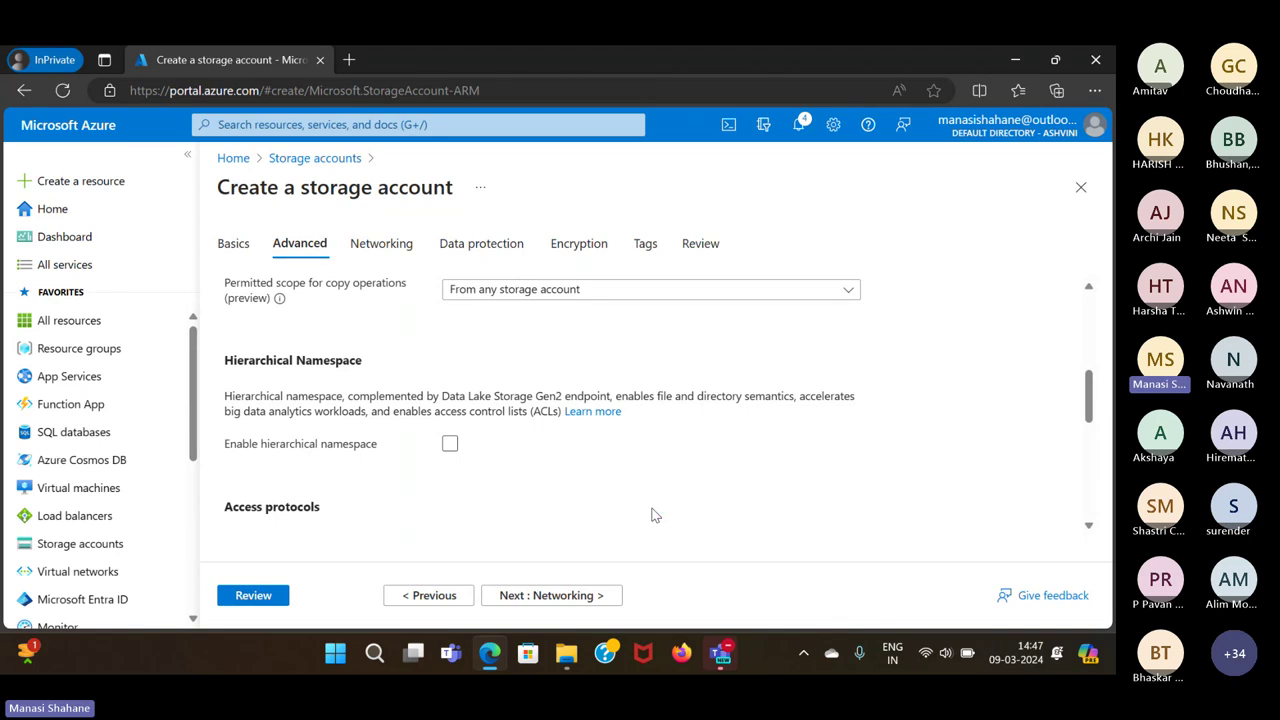
{"action": "left_click", "coordinate": [449, 444]}
{"action": "left_click", "coordinate": [449, 444]}
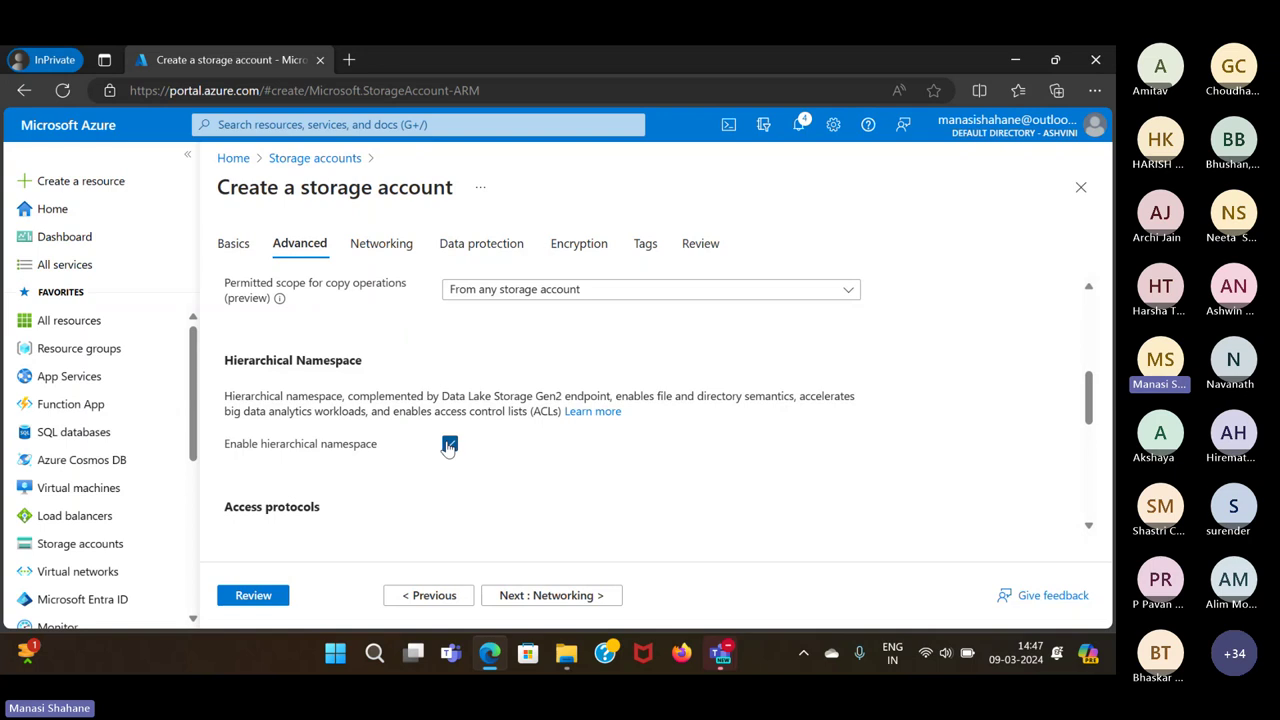
{"action": "left_click", "coordinate": [253, 595]}
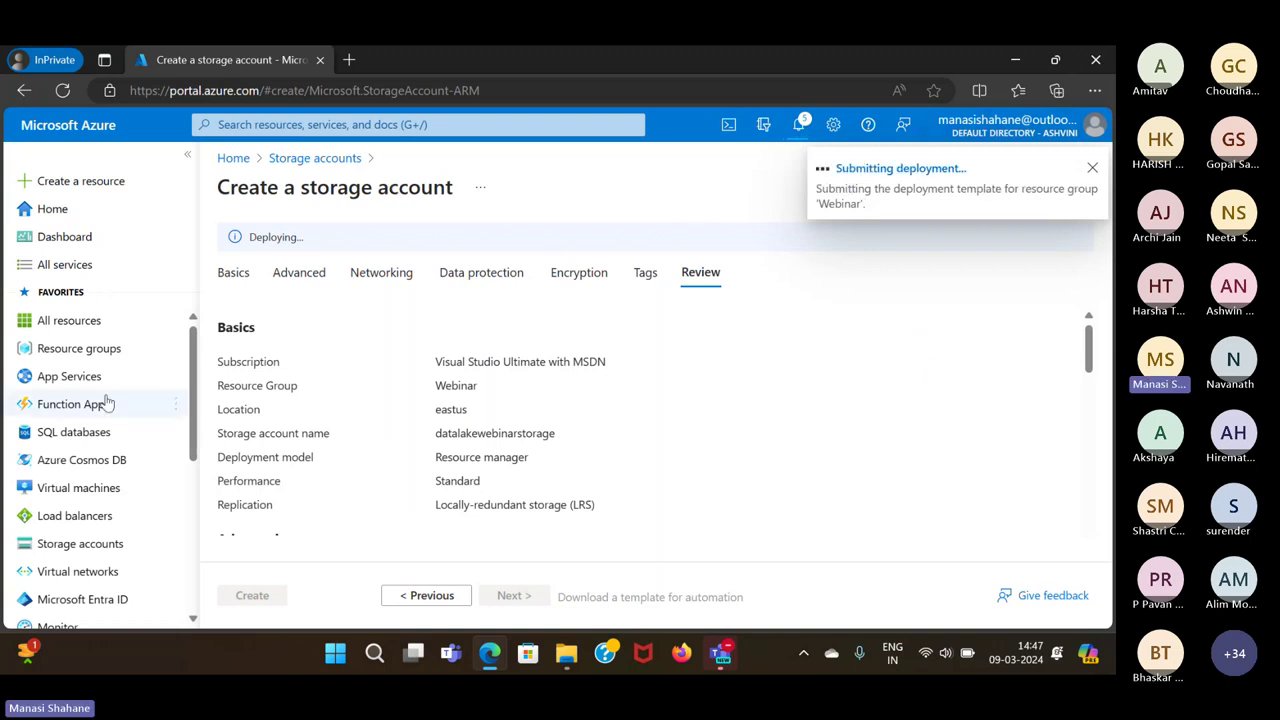
Open webinarstorage009 from the Storage accounts list and scroll through its overview.
{"action": "left_click", "coordinate": [312, 166]}
{"action": "scroll", "coordinate": [337, 371], "scroll_direction": "down", "scroll_amount": 2}
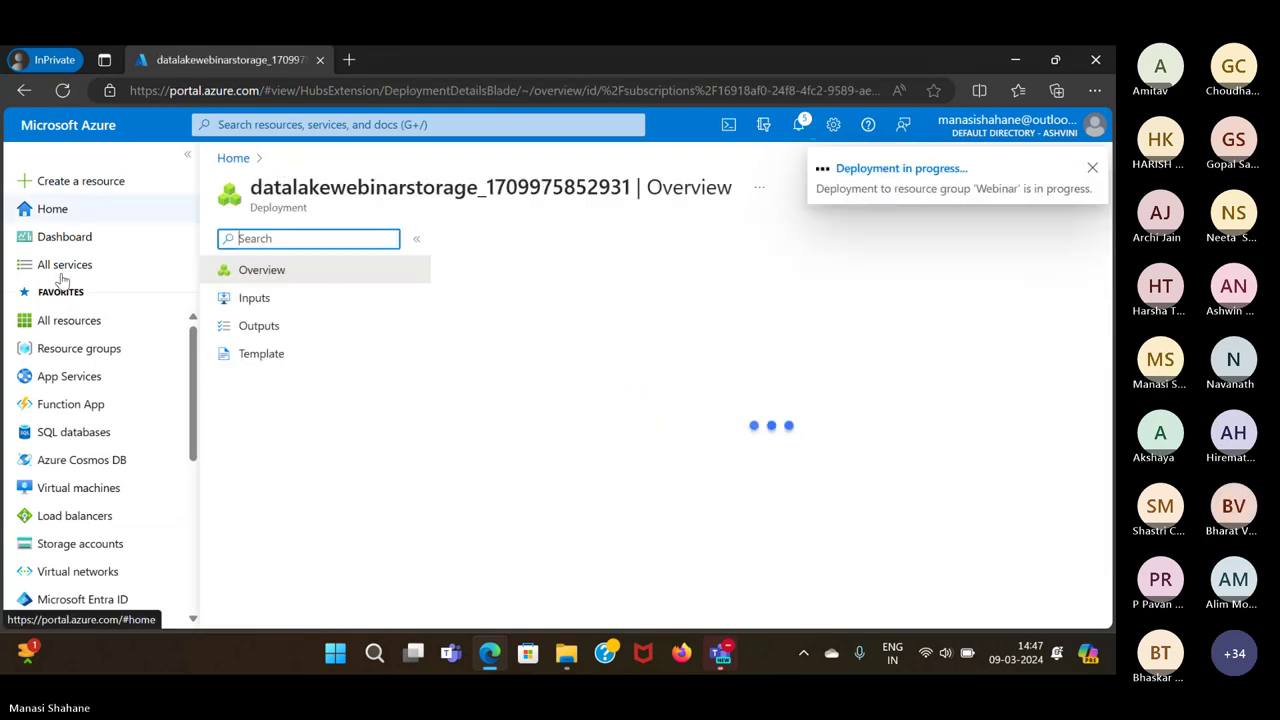
{"action": "left_click", "coordinate": [77, 548]}
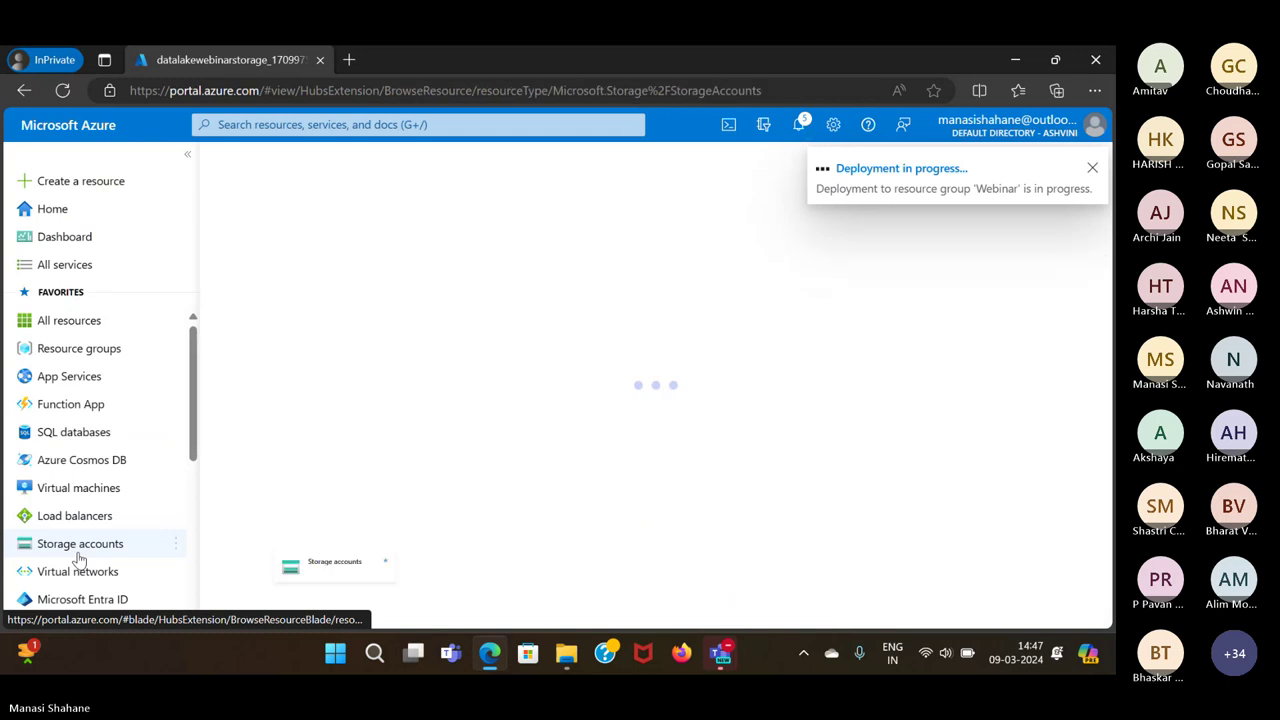
{"action": "scroll", "coordinate": [337, 549], "scroll_direction": "down", "scroll_amount": 1}
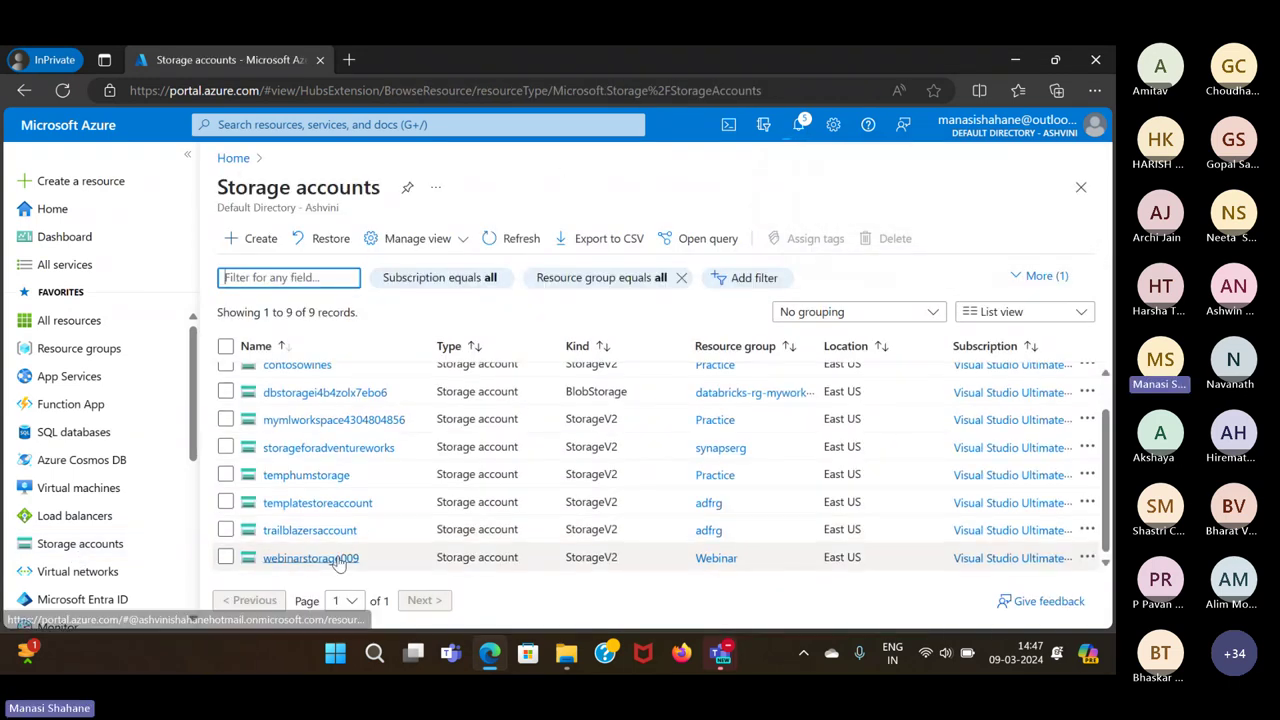
{"action": "left_click", "coordinate": [337, 557]}
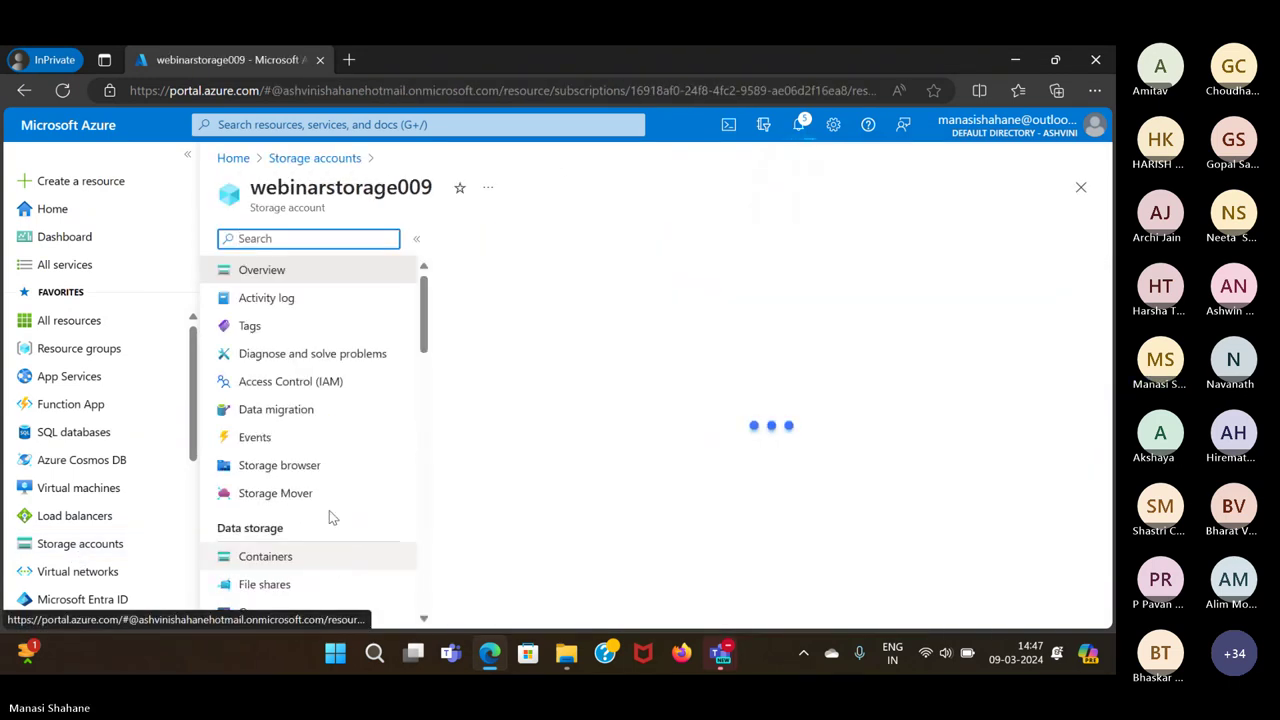
{"action": "scroll", "coordinate": [263, 420], "scroll_direction": "down", "scroll_amount": 3}
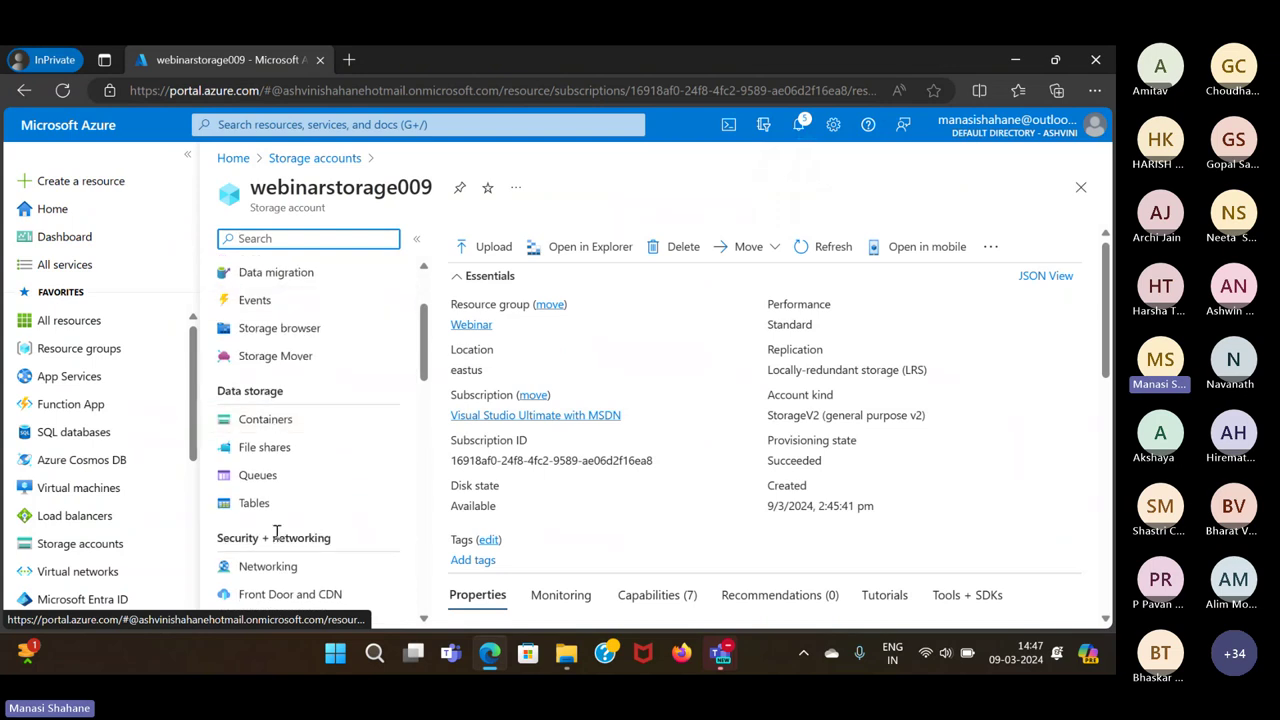
{"action": "scroll", "coordinate": [840, 455], "scroll_direction": "down", "scroll_amount": 1}
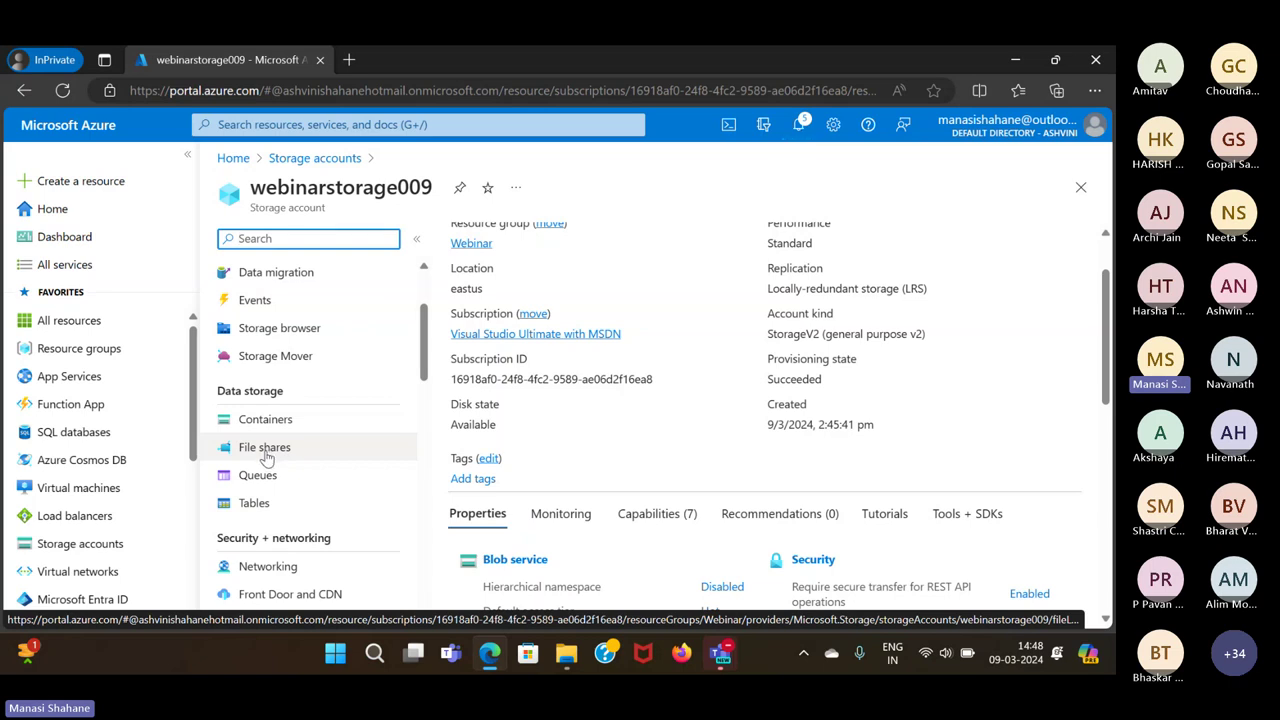
View the account's Tables and cancel adding a new table.
{"action": "left_click", "coordinate": [273, 507]}
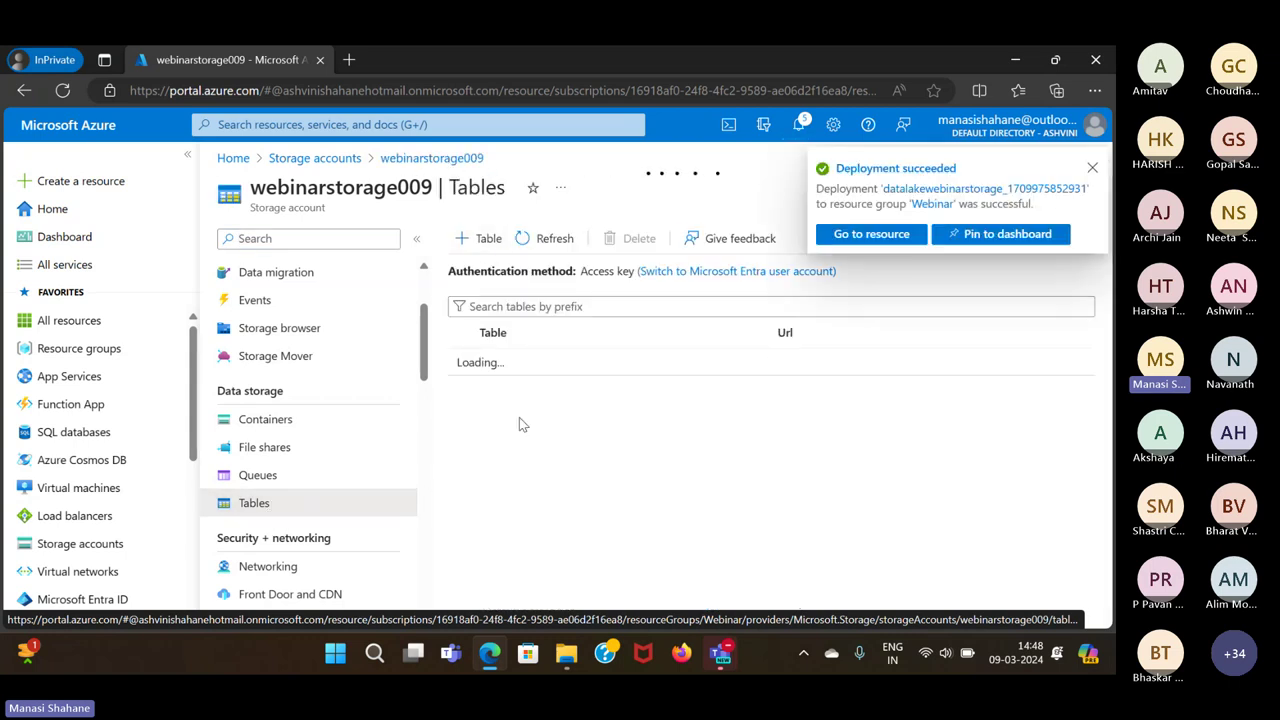
{"action": "left_click", "coordinate": [486, 240]}
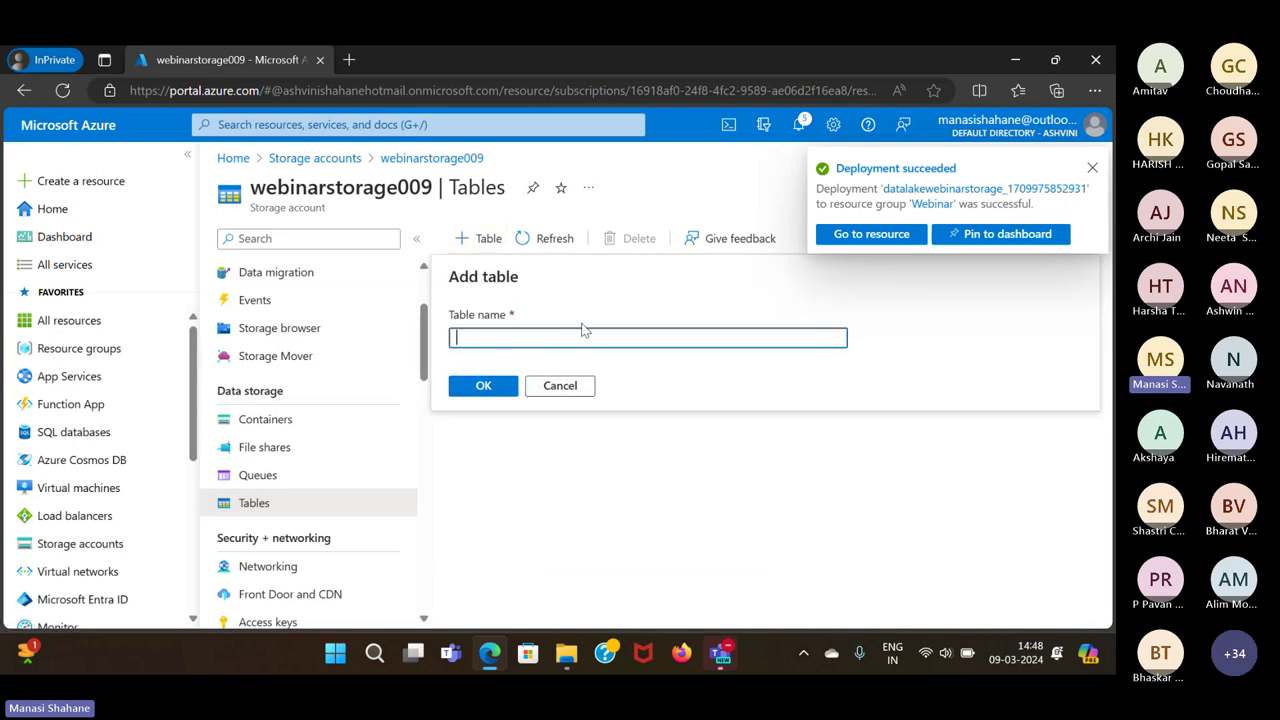
{"action": "left_click", "coordinate": [576, 397]}
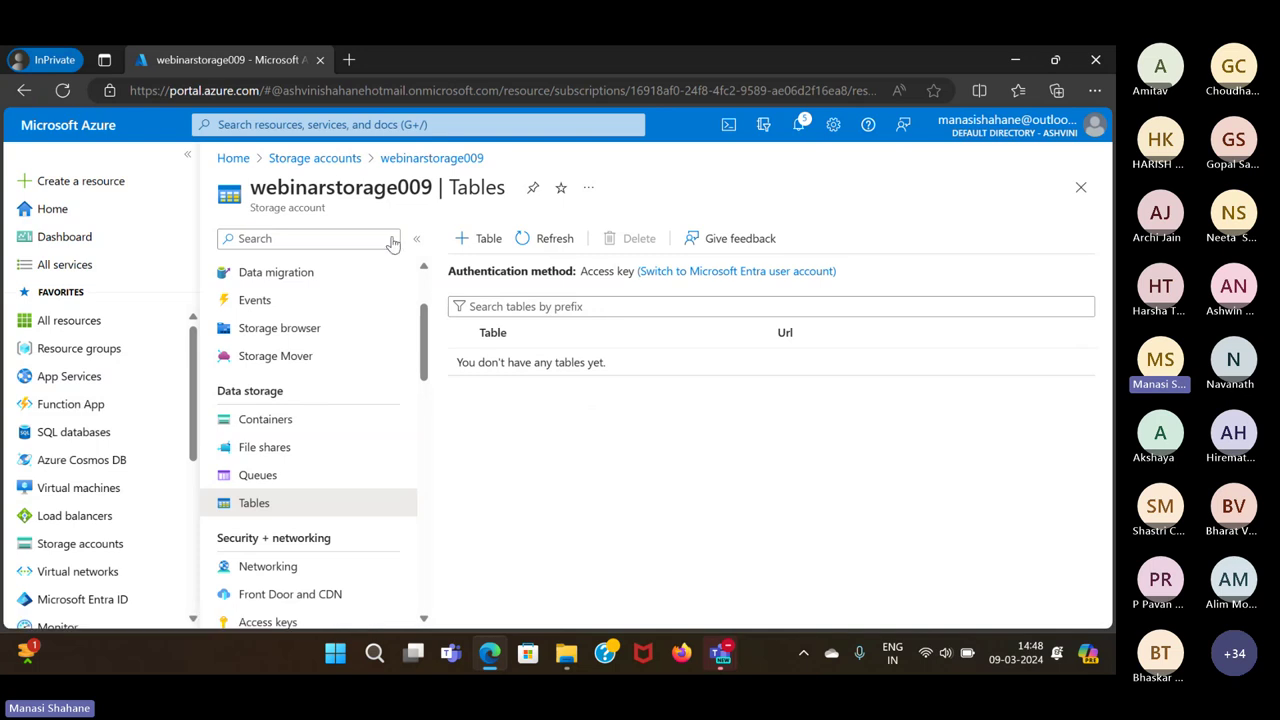
Refresh the Storage accounts list and open the new datalakewebinarstorage account.
{"action": "left_click", "coordinate": [314, 158]}
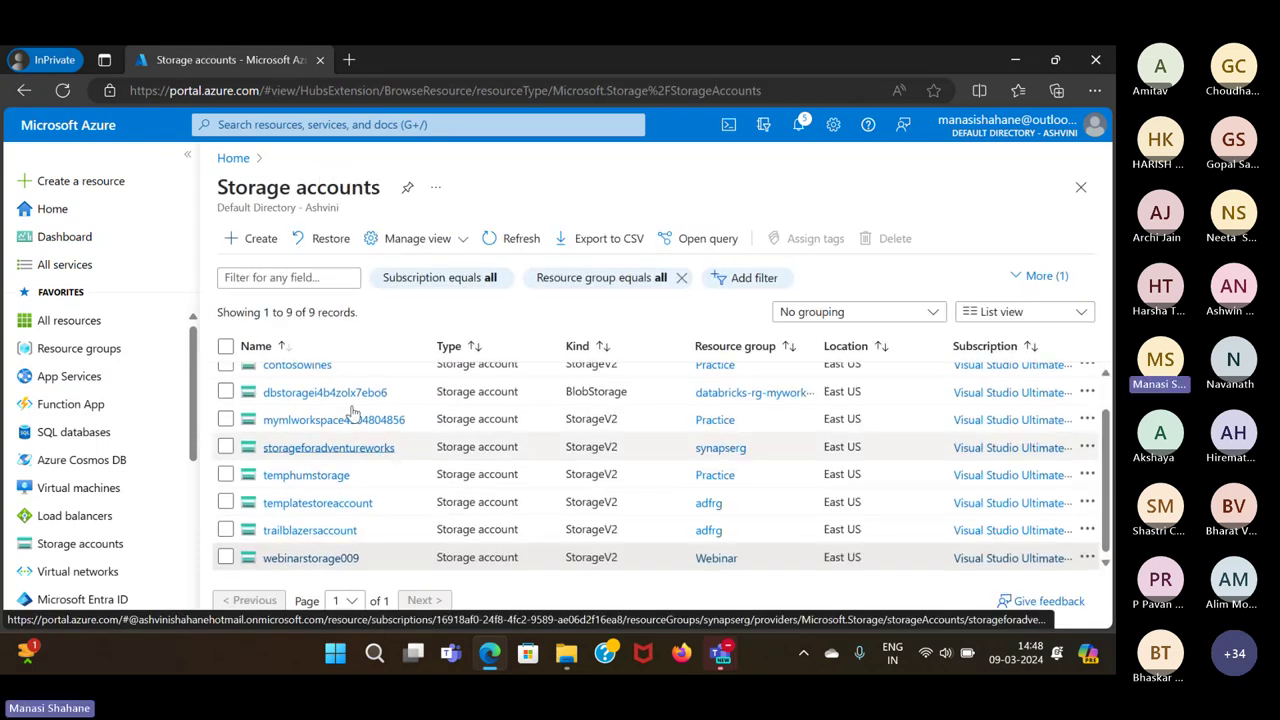
{"action": "left_click", "coordinate": [521, 239]}
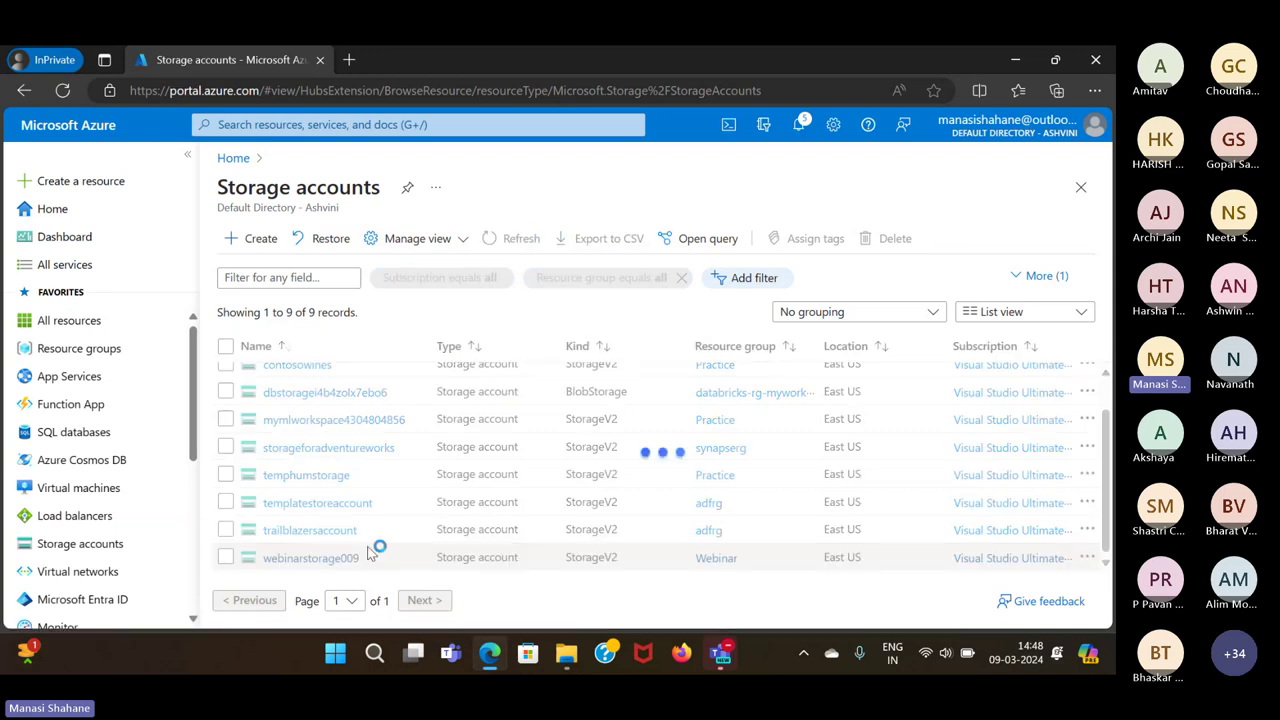
{"action": "scroll", "coordinate": [368, 555], "scroll_direction": "down", "scroll_amount": 1}
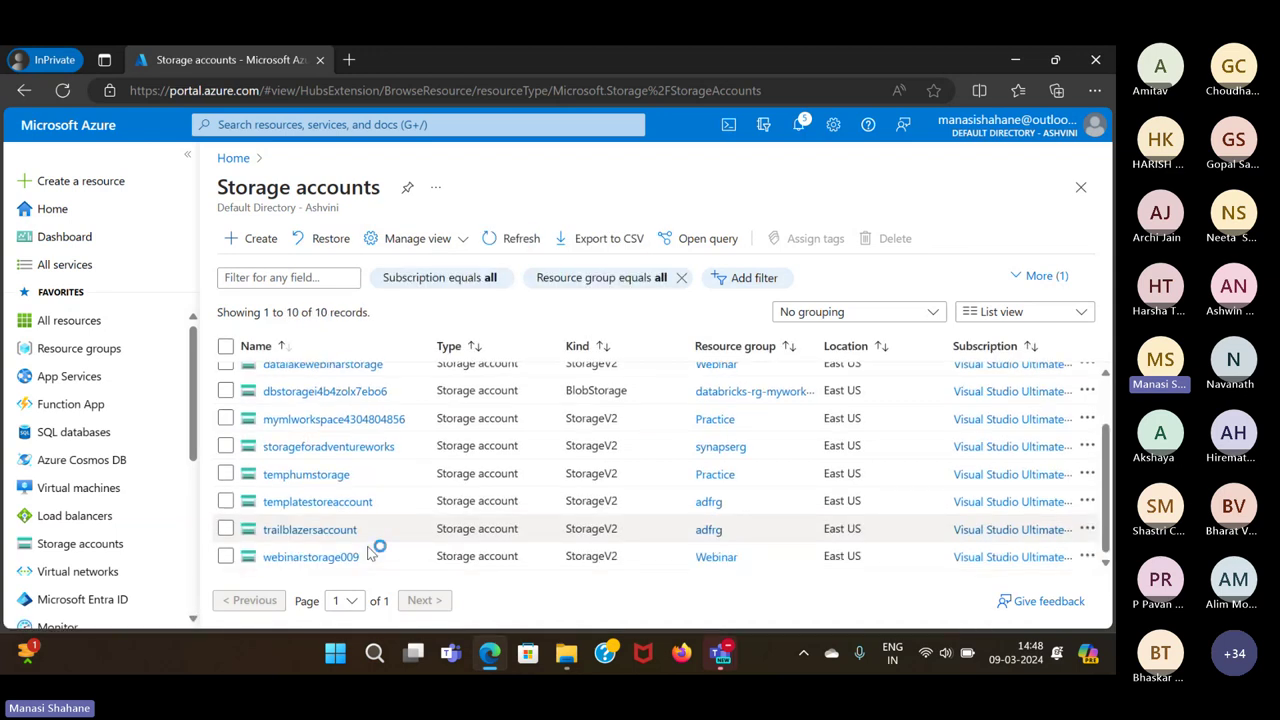
{"action": "scroll", "coordinate": [370, 448], "scroll_direction": "up", "scroll_amount": 3}
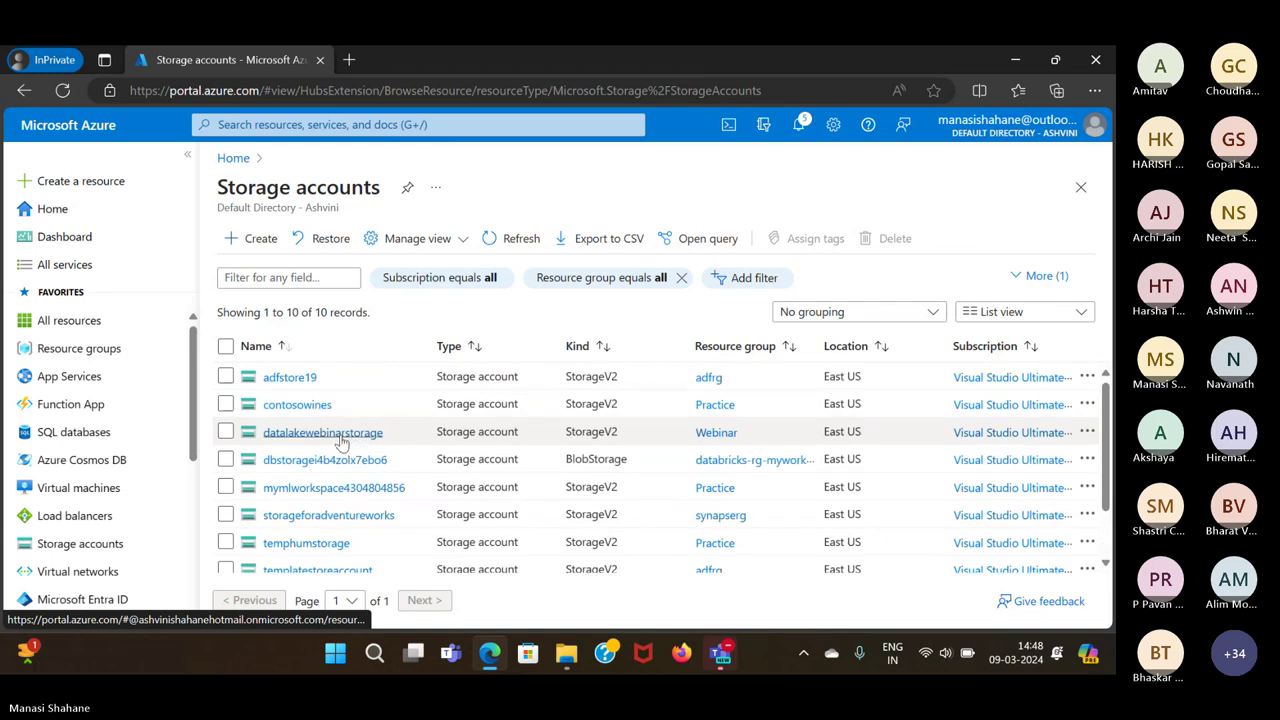
{"action": "left_click", "coordinate": [341, 434]}
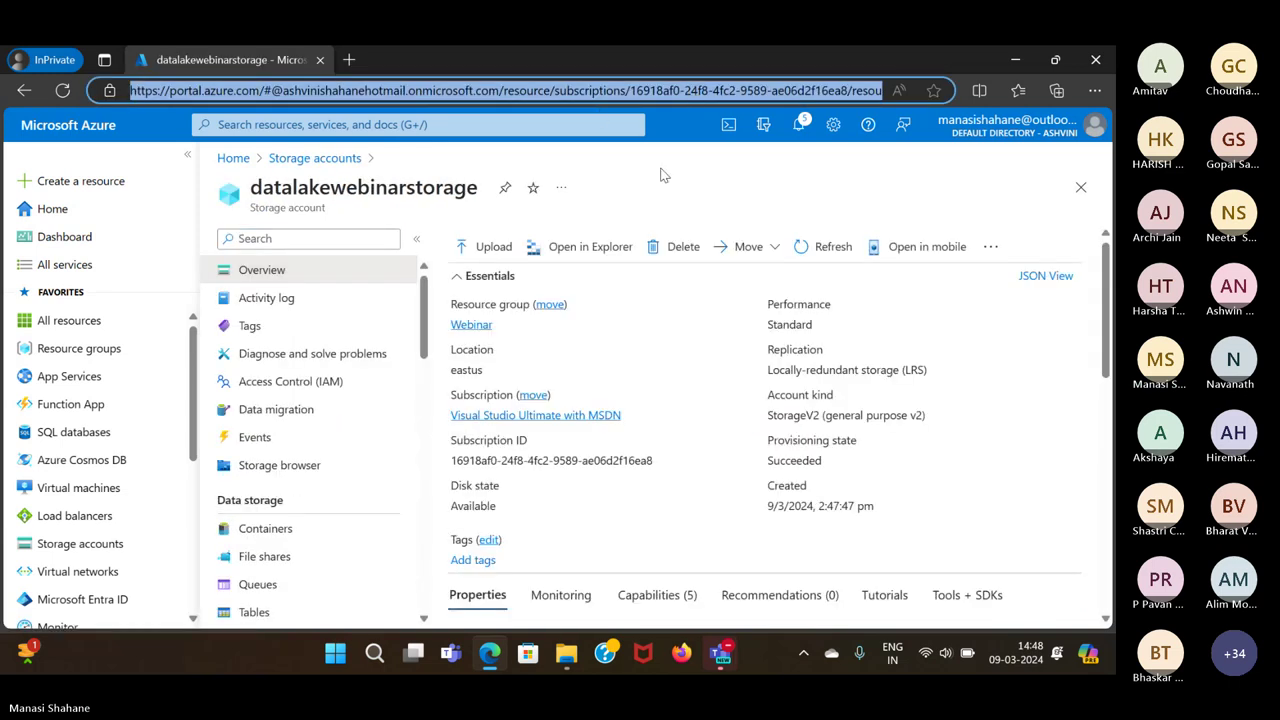
Load the copied datalakewebinarstorage address in a new browser tab.
{"action": "left_click", "coordinate": [349, 60]}
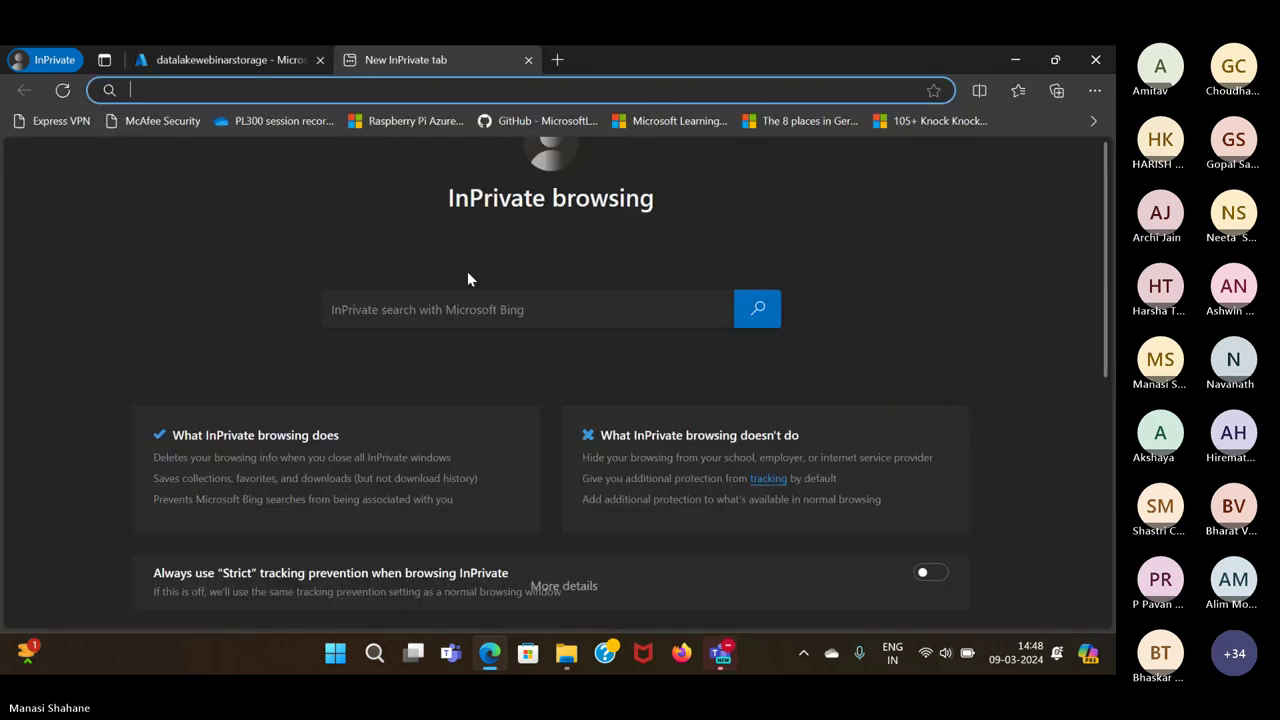
{"action": "key", "text": "ctrl+v"}
{"action": "key", "text": "Return"}
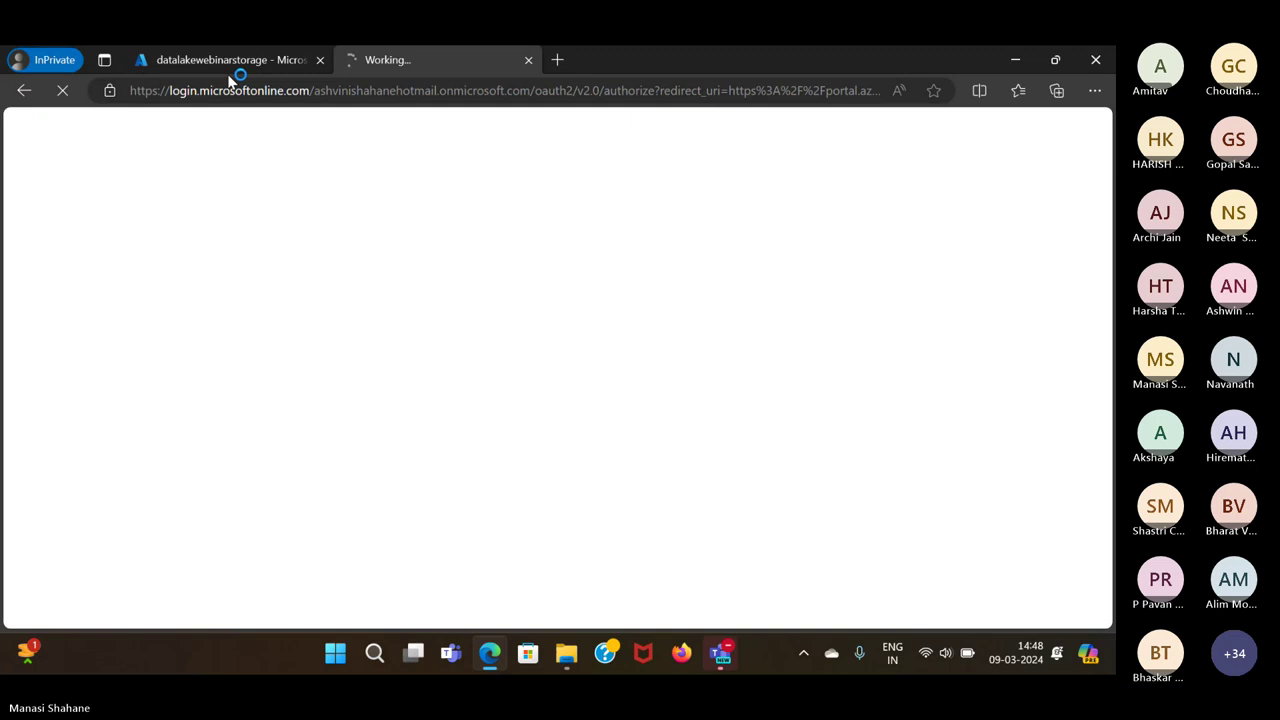
In the first tab, open webinarstorage009 from the Storage accounts list and zoom in.
{"action": "left_click", "coordinate": [231, 68]}
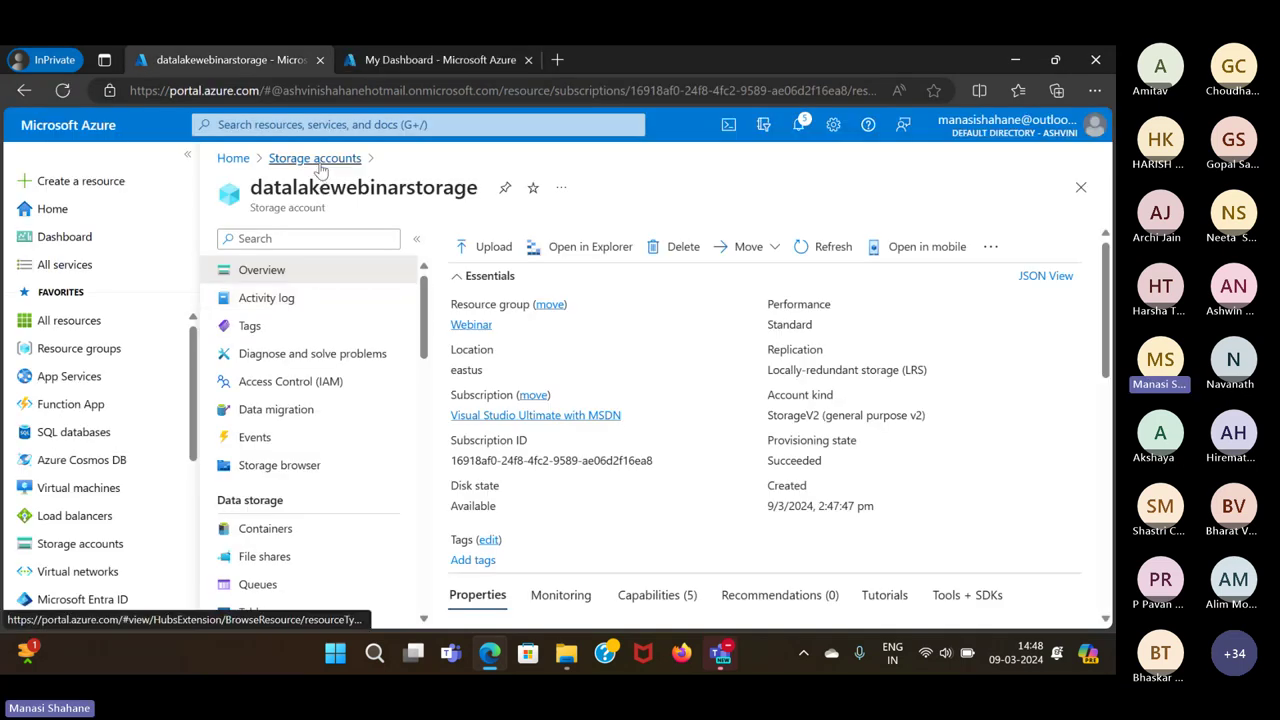
{"action": "left_click", "coordinate": [319, 166]}
{"action": "scroll", "coordinate": [302, 545], "scroll_direction": "down", "scroll_amount": 3}
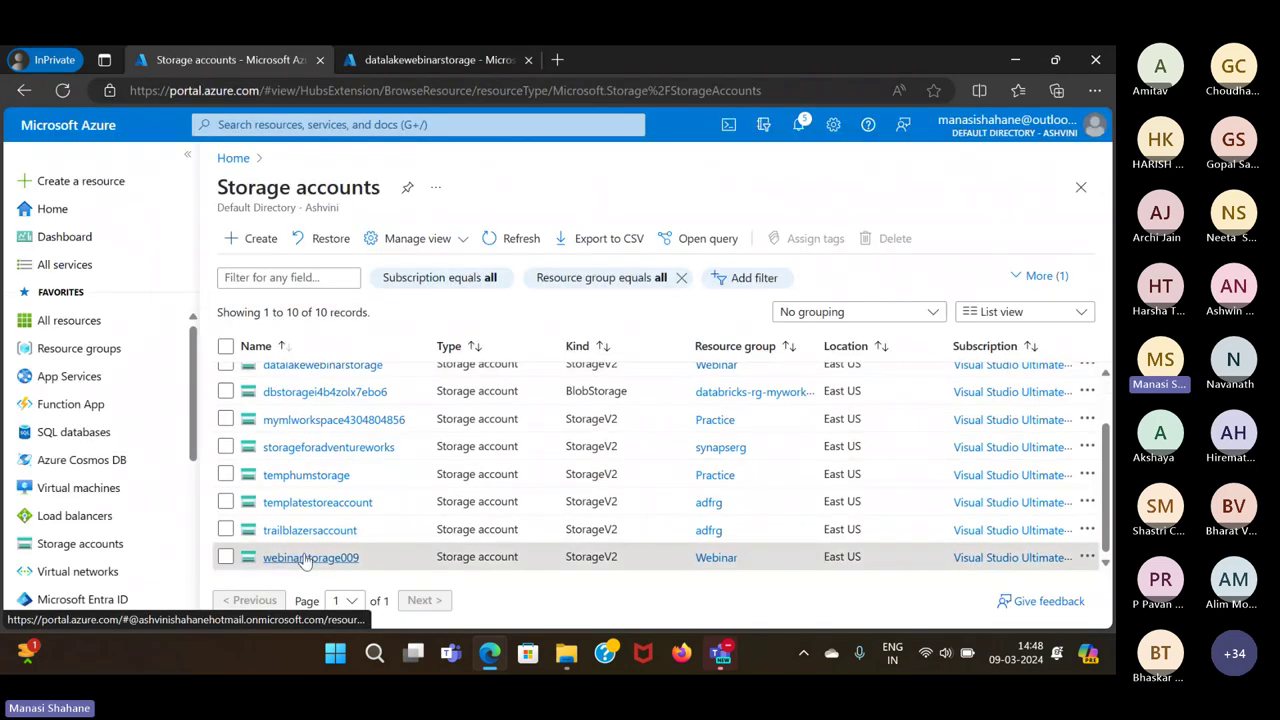
{"action": "left_click", "coordinate": [305, 558]}
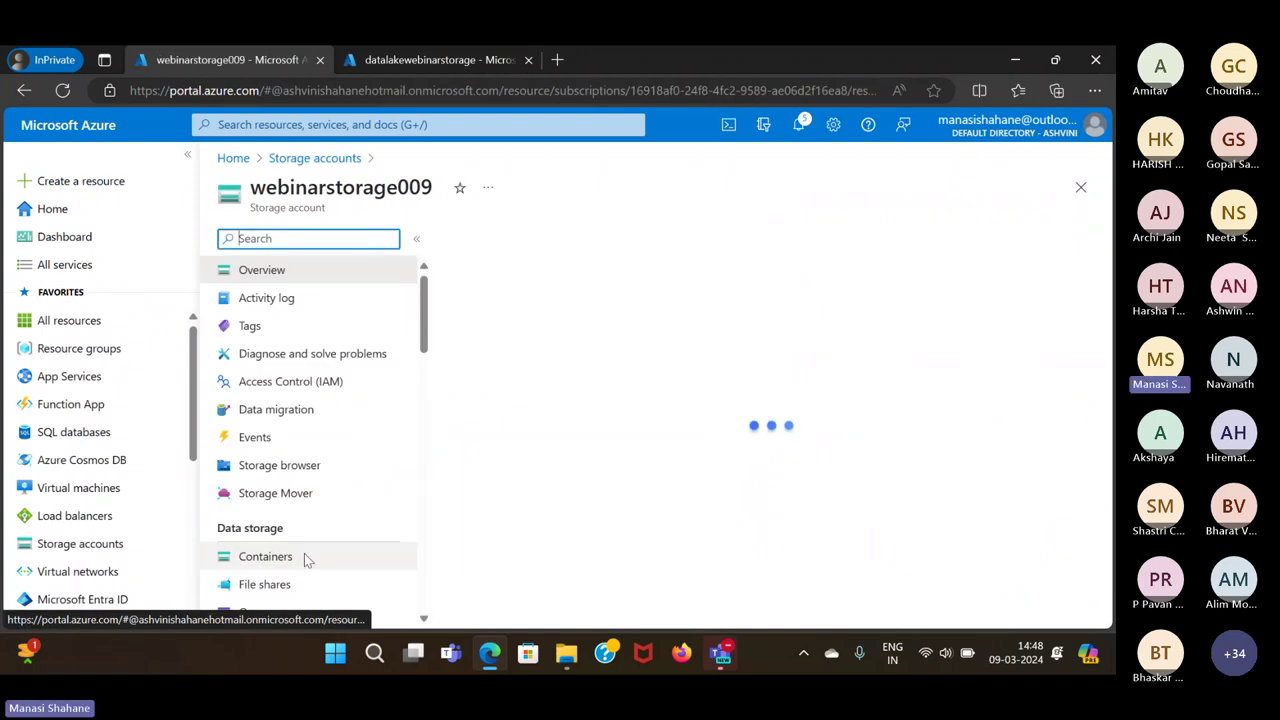
{"action": "key", "text": "ctrl+plus"}
{"action": "key", "text": "ctrl+plus"}
{"action": "key", "text": "ctrl+plus"}
{"action": "key", "text": "ctrl+plus"}
{"action": "key", "text": "ctrl+plus"}
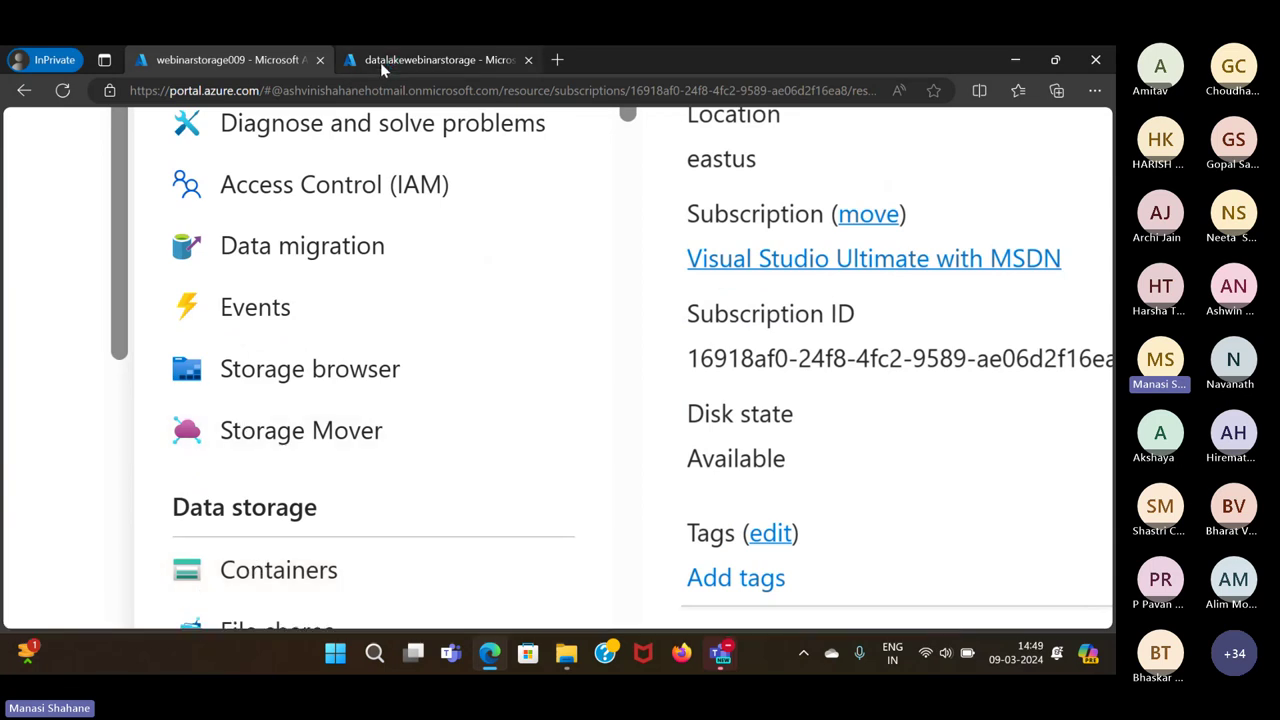
Reset the page zoom to normal and check both account tabs, ending on datalakewebinarstorage.
{"action": "key", "text": "ctrl+0"}
{"action": "scroll", "coordinate": [290, 502], "scroll_direction": "up", "scroll_amount": 5, "text": "ctrl"}
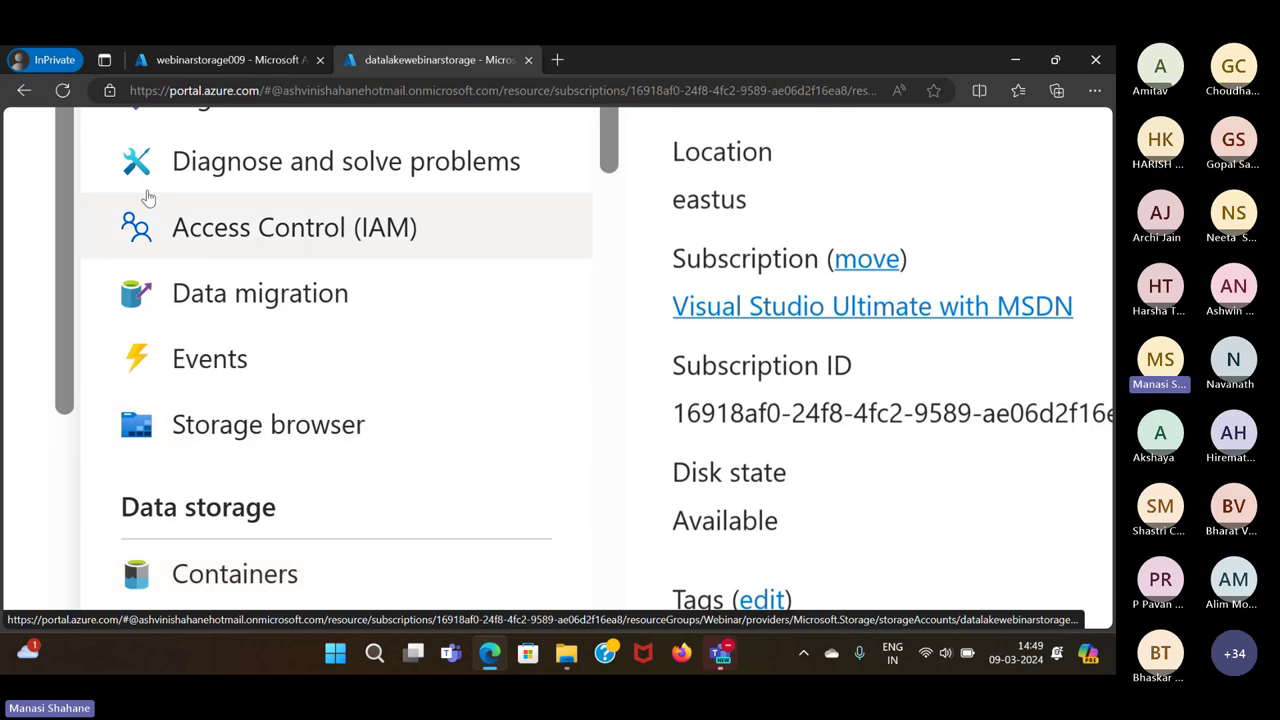
{"action": "left_click", "coordinate": [210, 52]}
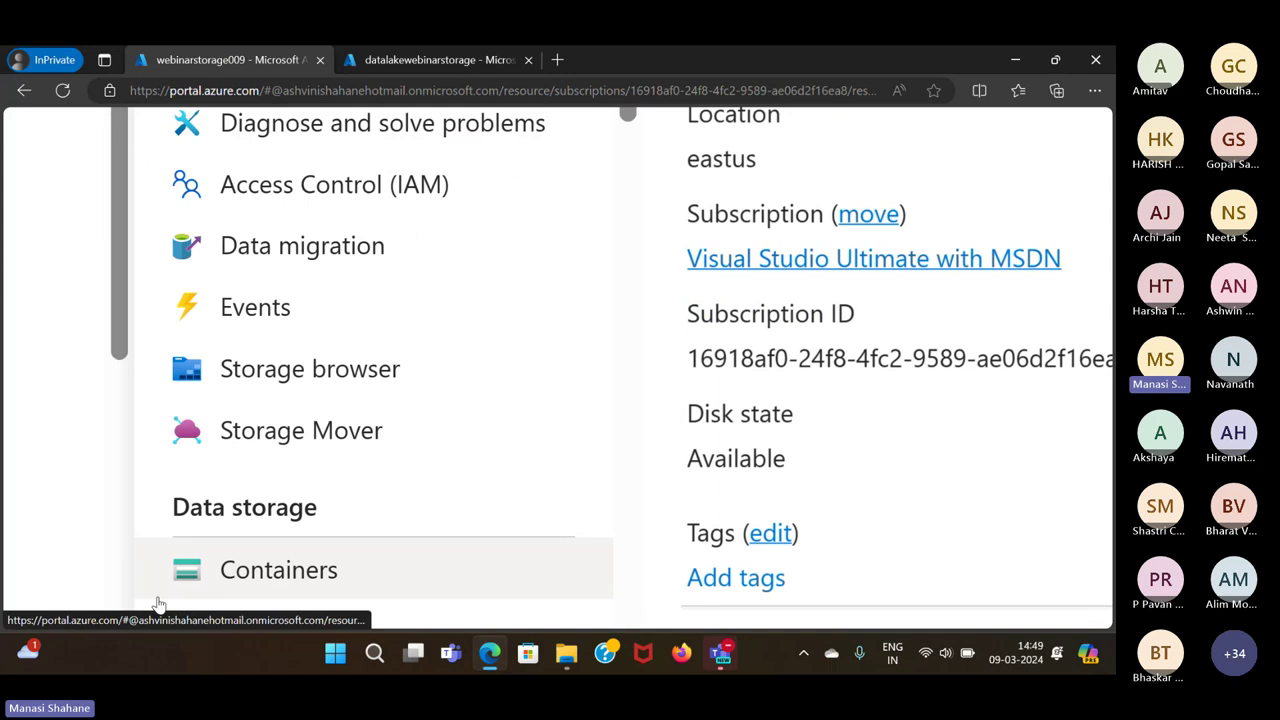
{"action": "left_click", "coordinate": [418, 56]}
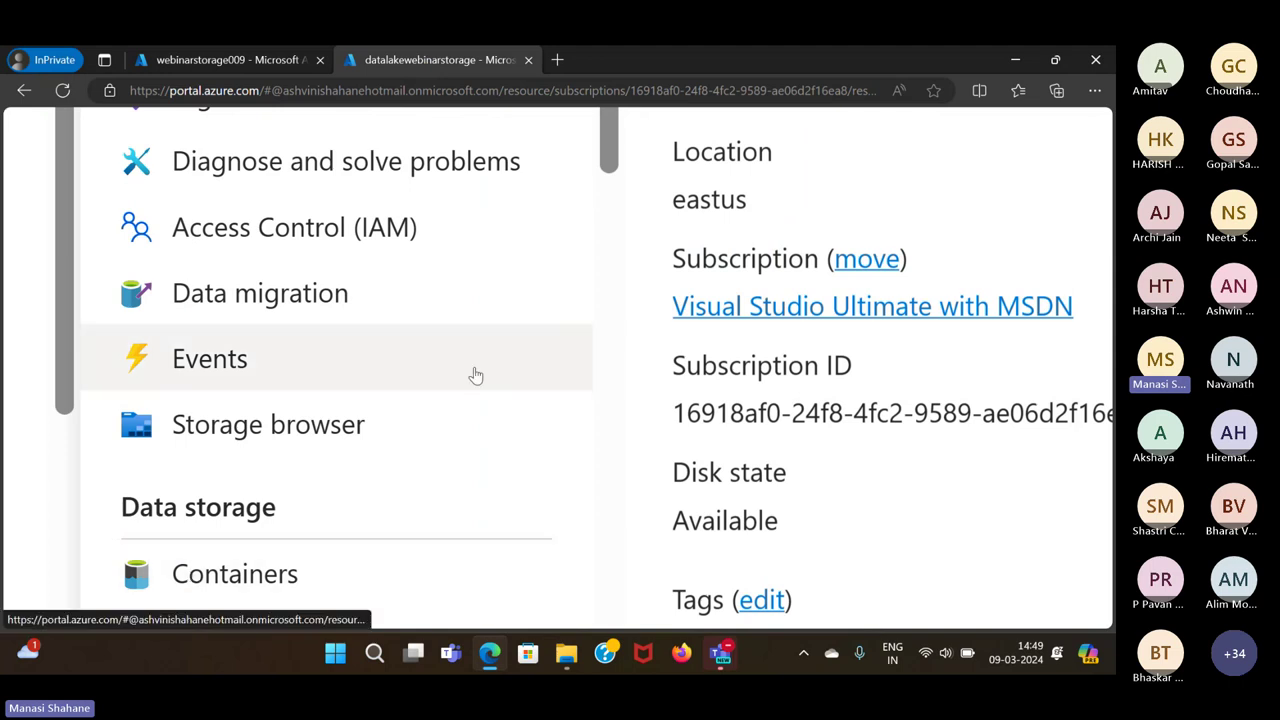
{"action": "key", "text": "ctrl+0"}
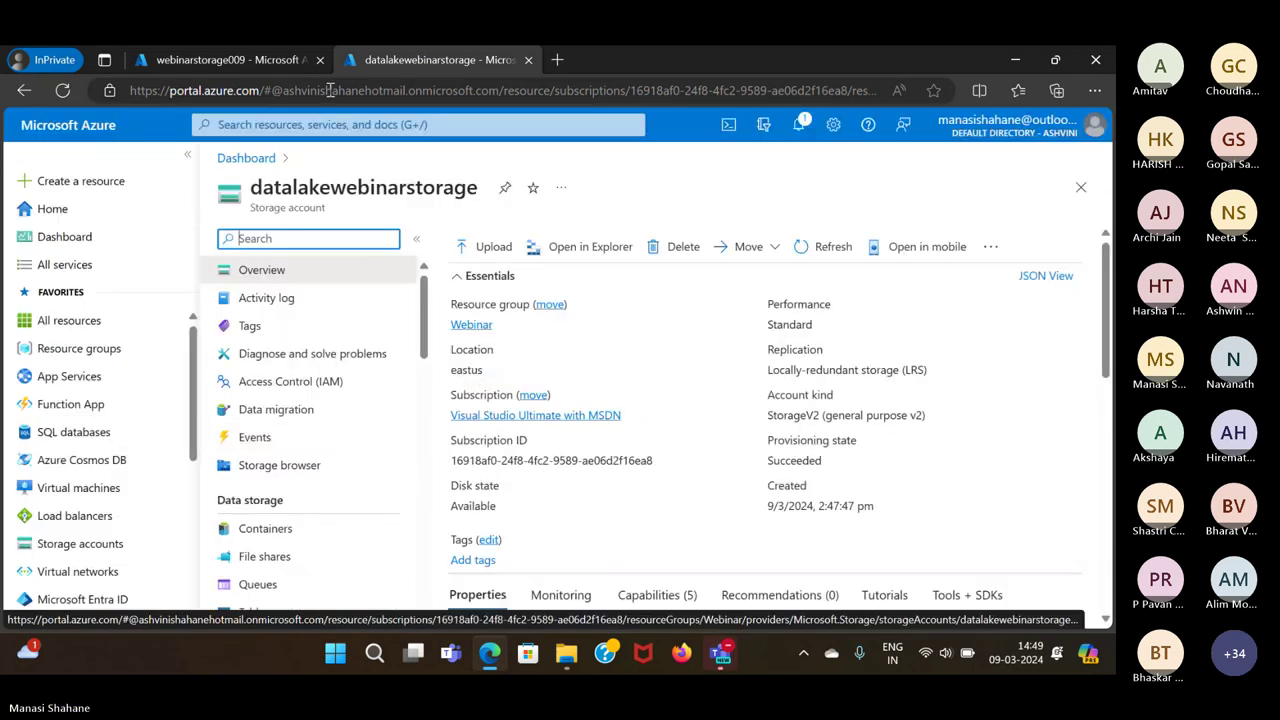
Create a container named data in webinarstorage009, then return to the datalakewebinarstorage tab.
{"action": "left_click", "coordinate": [268, 60]}
{"action": "key", "text": "ctrl+0"}
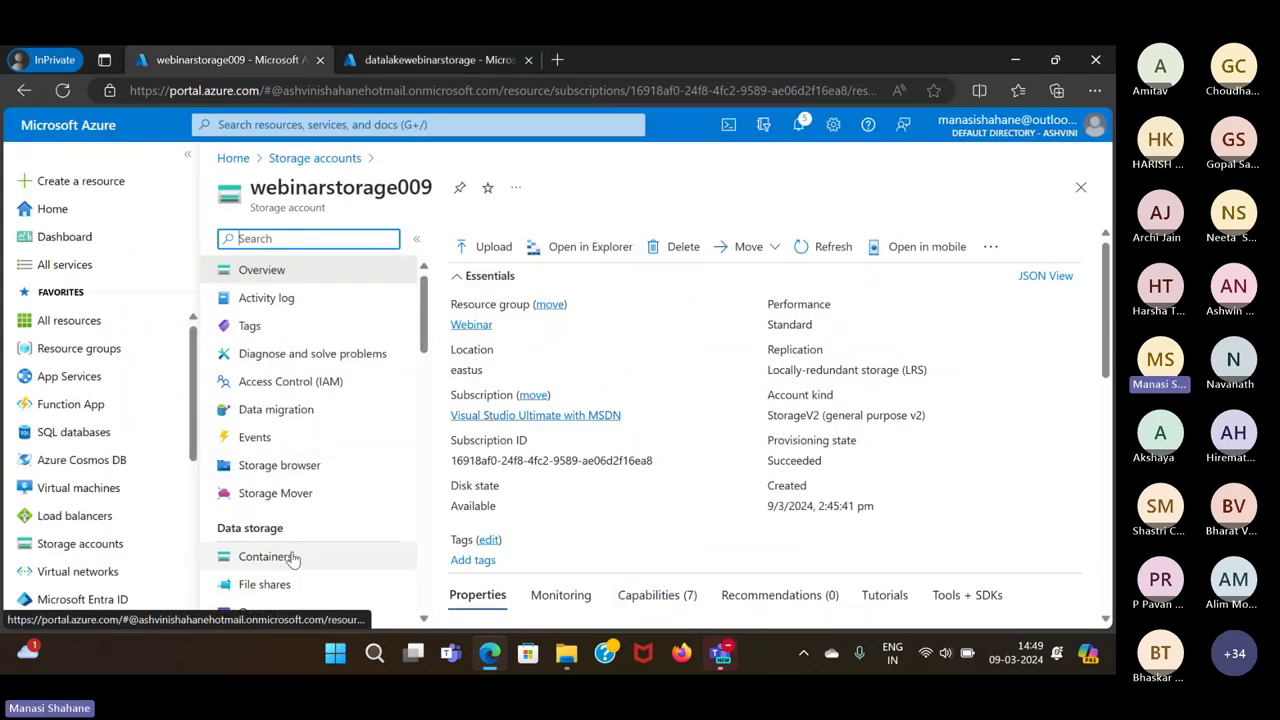
{"action": "left_click", "coordinate": [290, 557]}
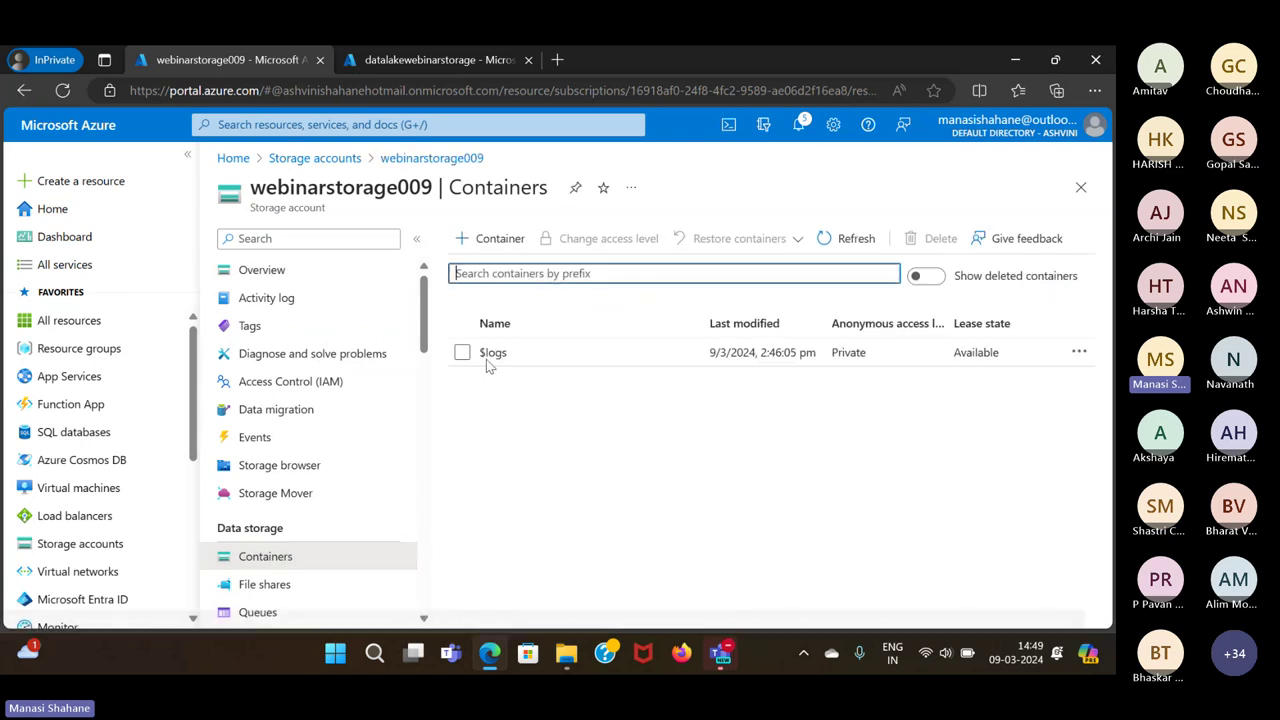
{"action": "left_click", "coordinate": [505, 240]}
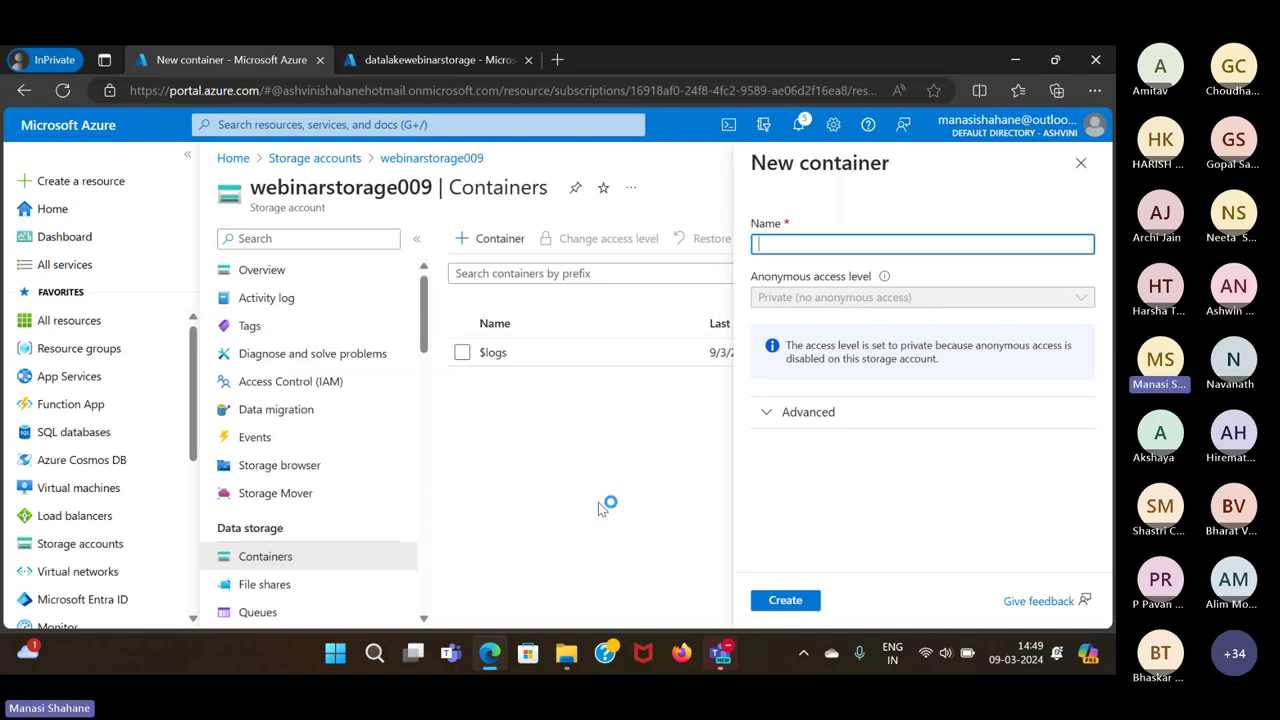
{"action": "type", "text": "data"}
{"action": "left_click", "coordinate": [792, 598]}
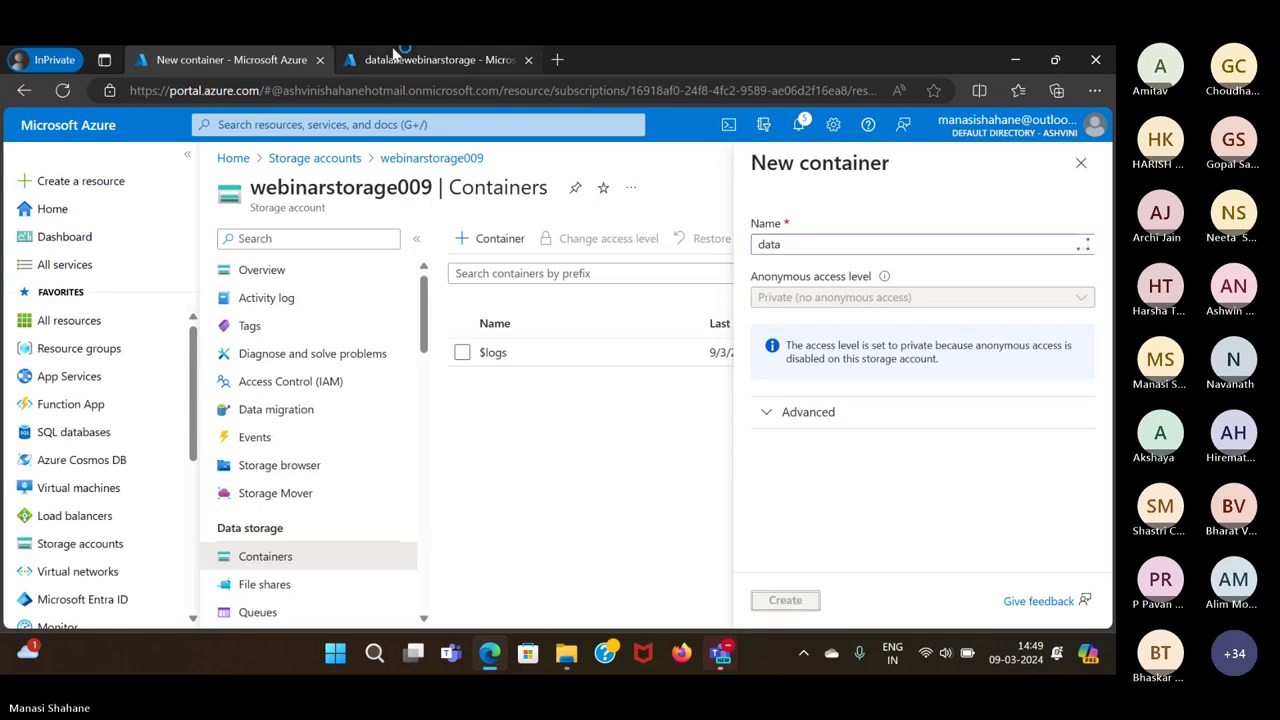
{"action": "left_click", "coordinate": [432, 60]}
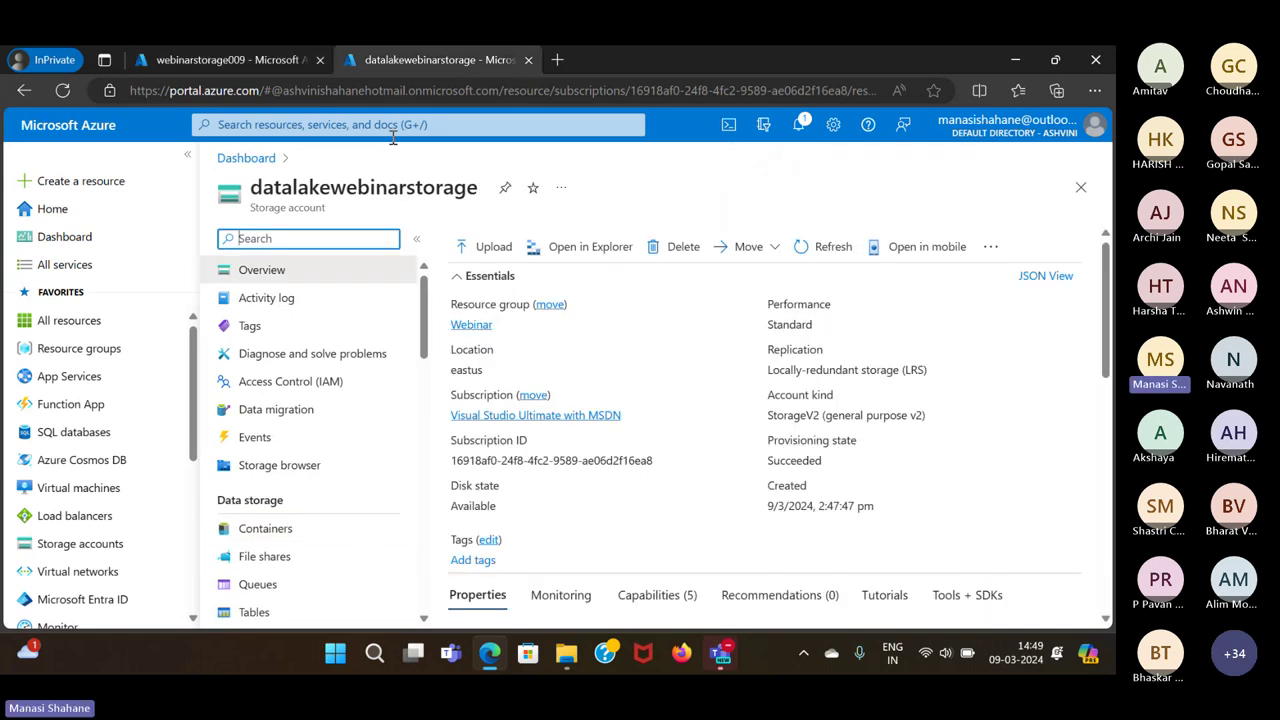
Add a data container to datalakewebinarstorage, then open webinarstorage009's empty data container.
{"action": "left_click", "coordinate": [296, 528]}
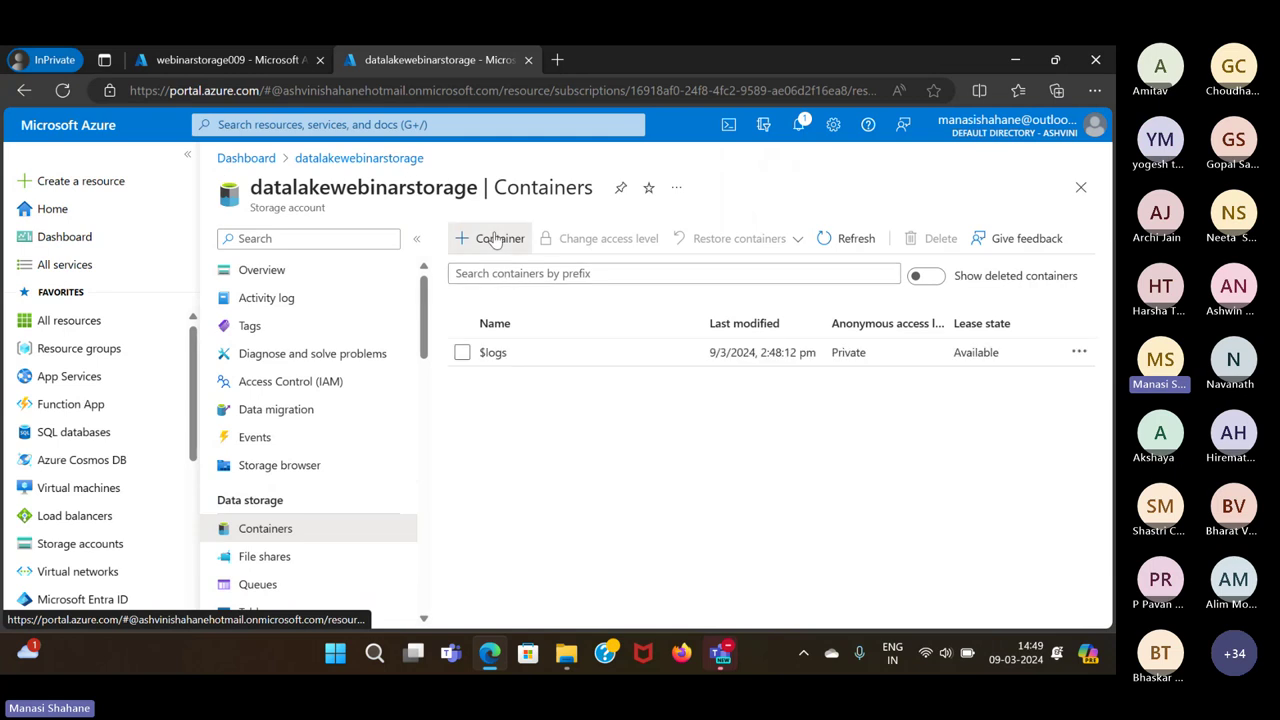
{"action": "left_click", "coordinate": [495, 239]}
{"action": "type", "text": "data"}
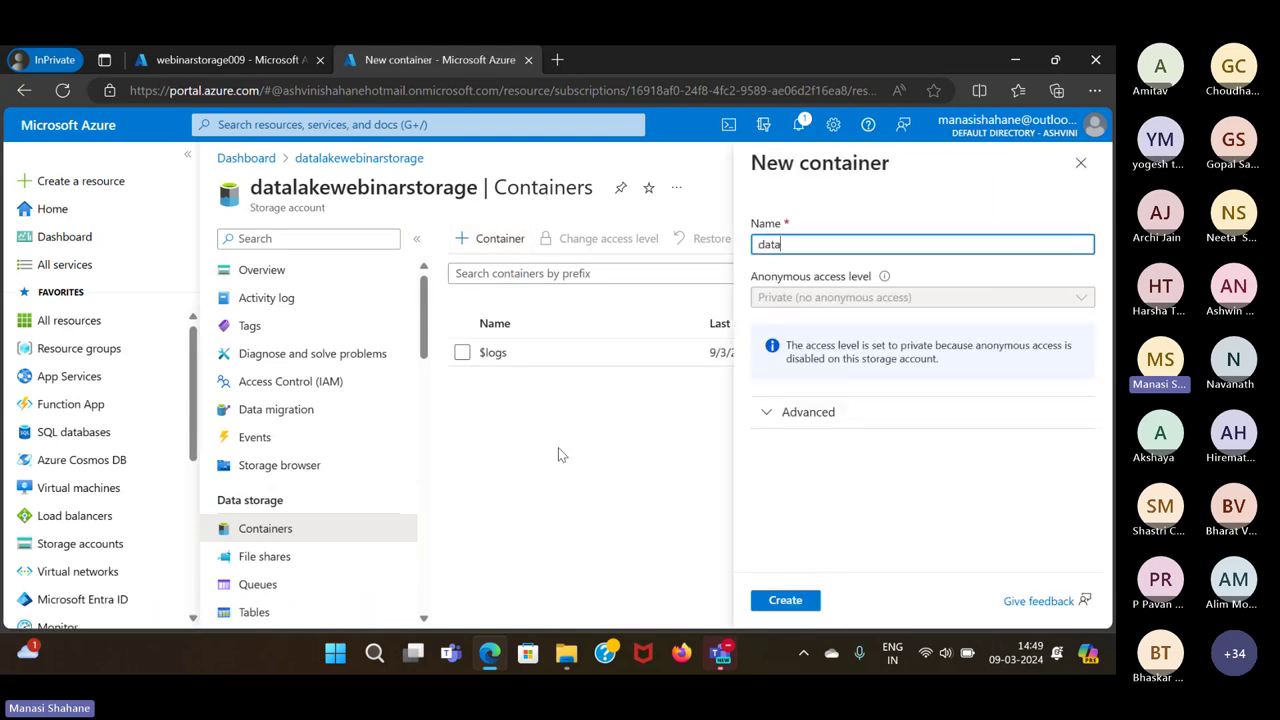
{"action": "left_click", "coordinate": [785, 600]}
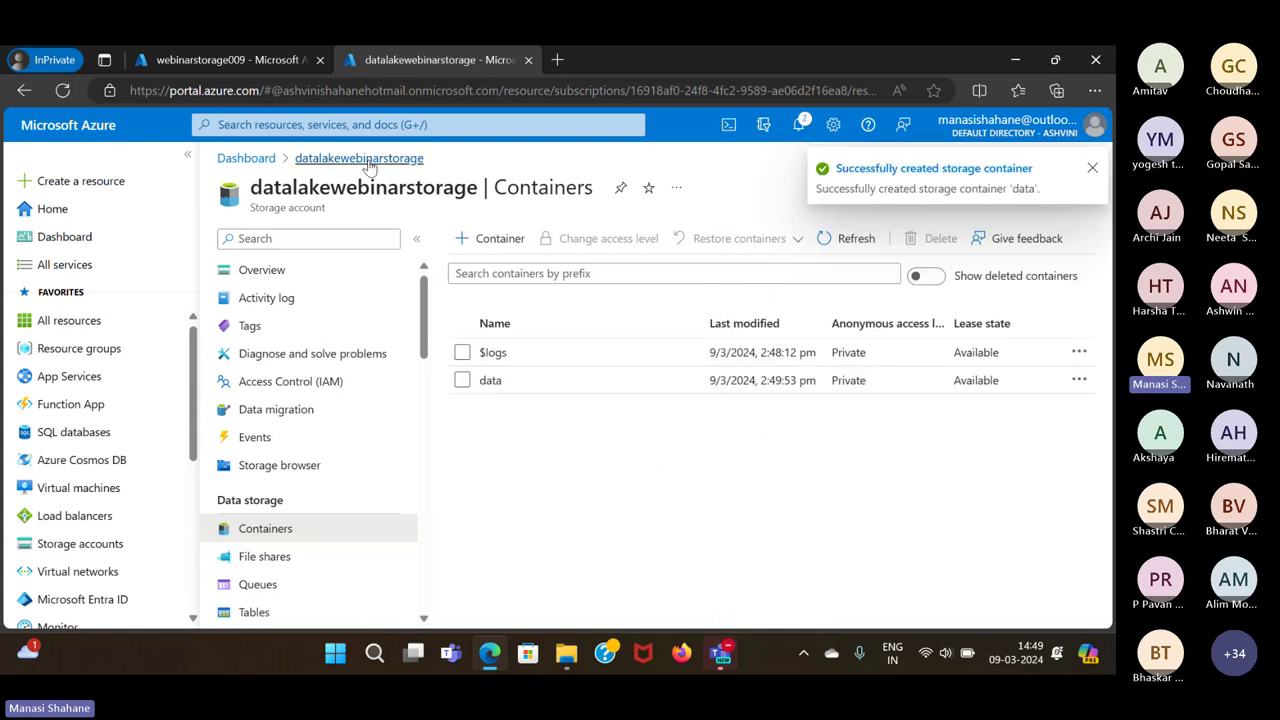
{"action": "left_click", "coordinate": [215, 60]}
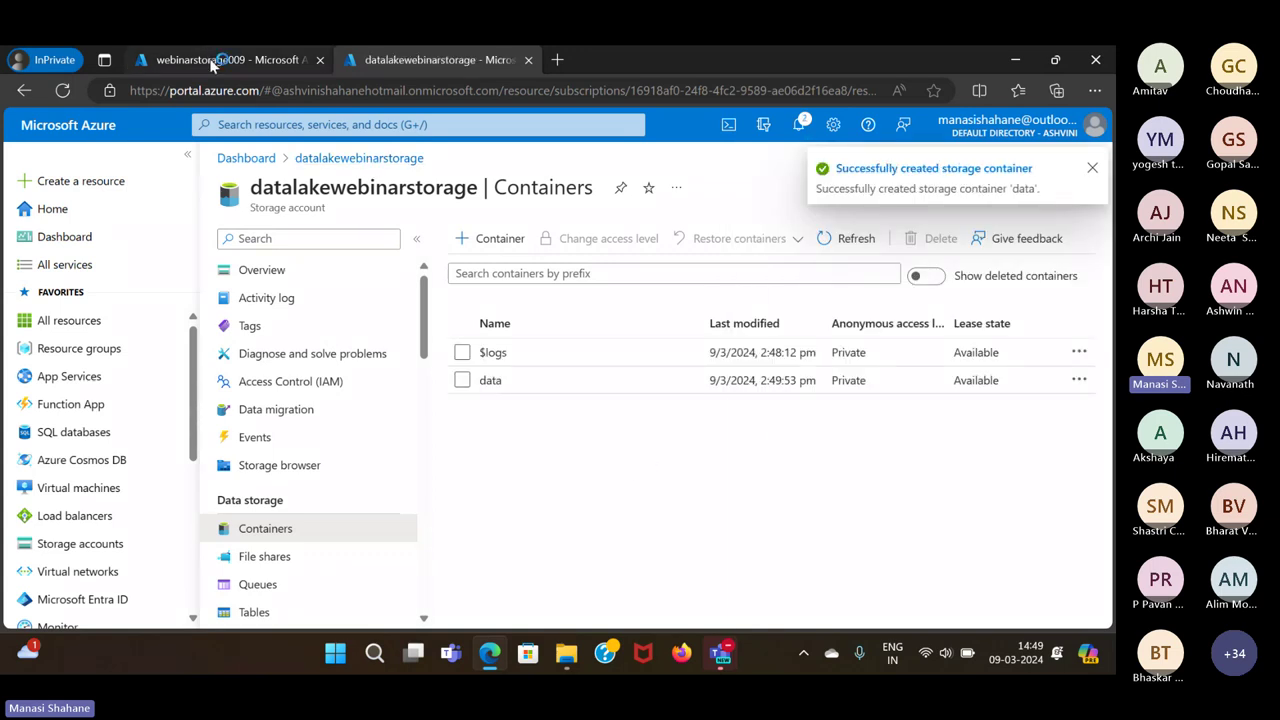
{"action": "left_click", "coordinate": [514, 389]}
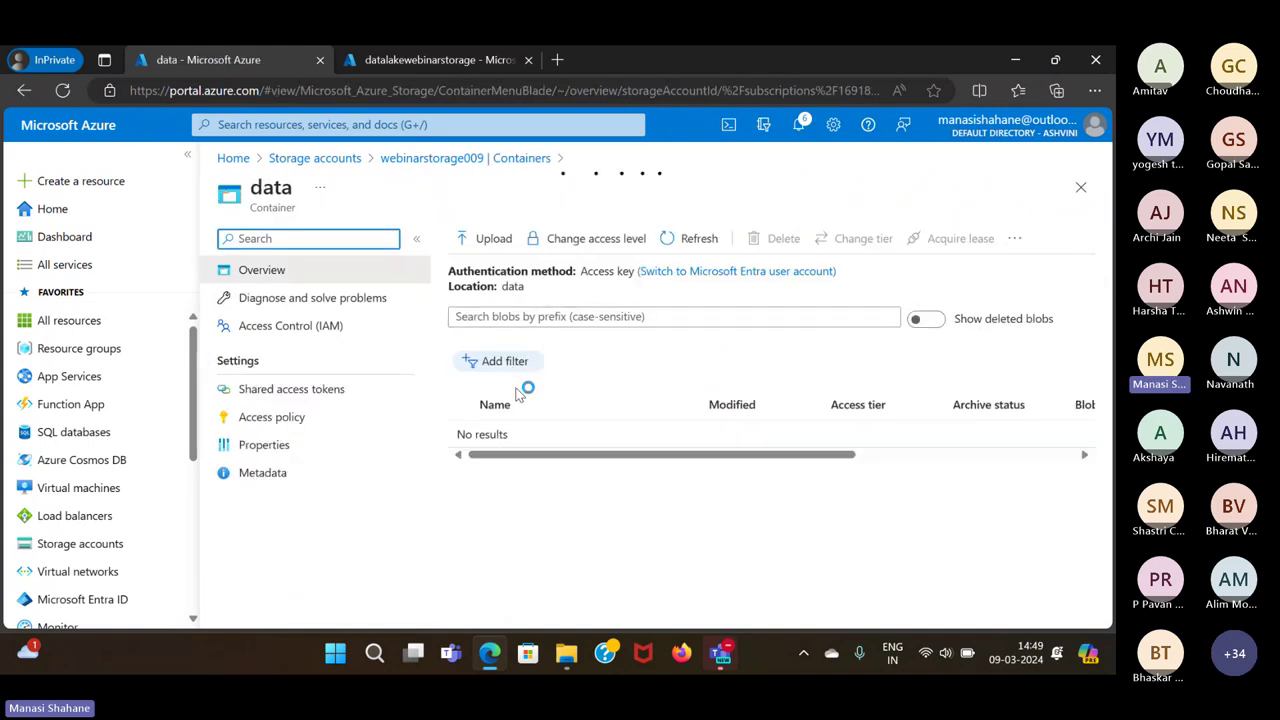
Select Image1.jpg from D:\Analytics\Datasets as the file to upload into webinarstorage009's data container.
{"action": "left_click", "coordinate": [493, 240]}
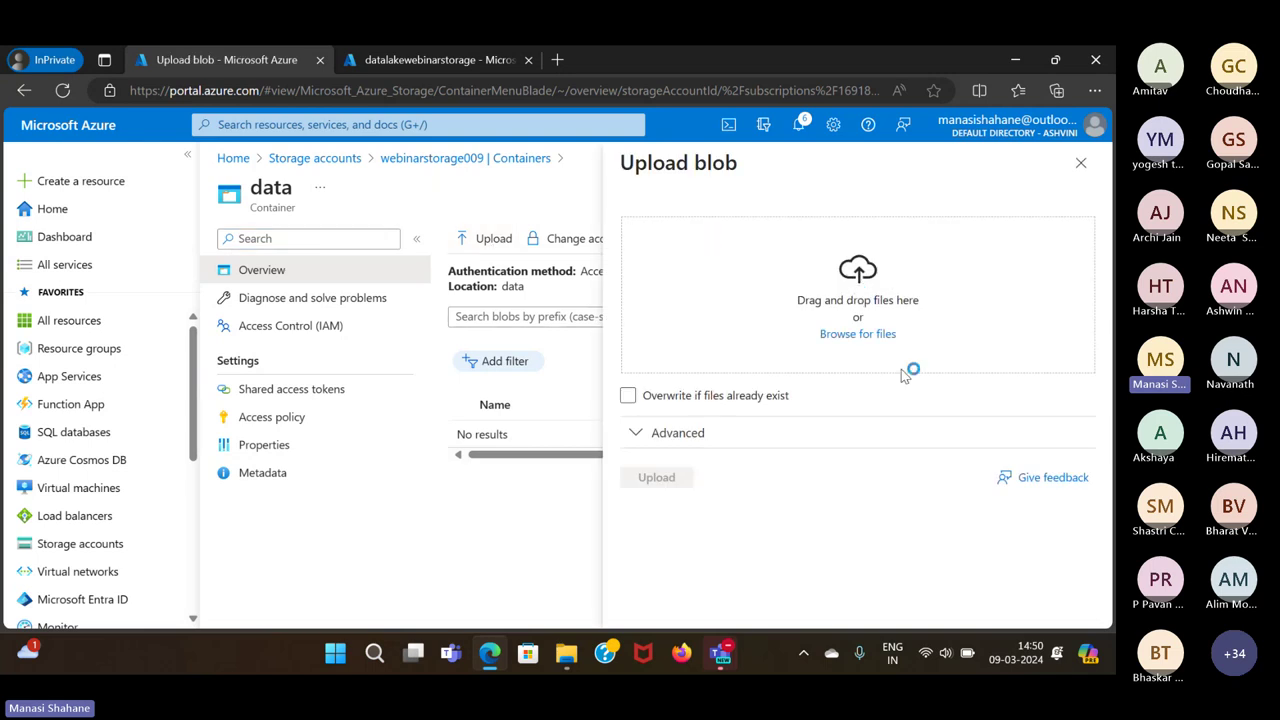
{"action": "left_click", "coordinate": [869, 337]}
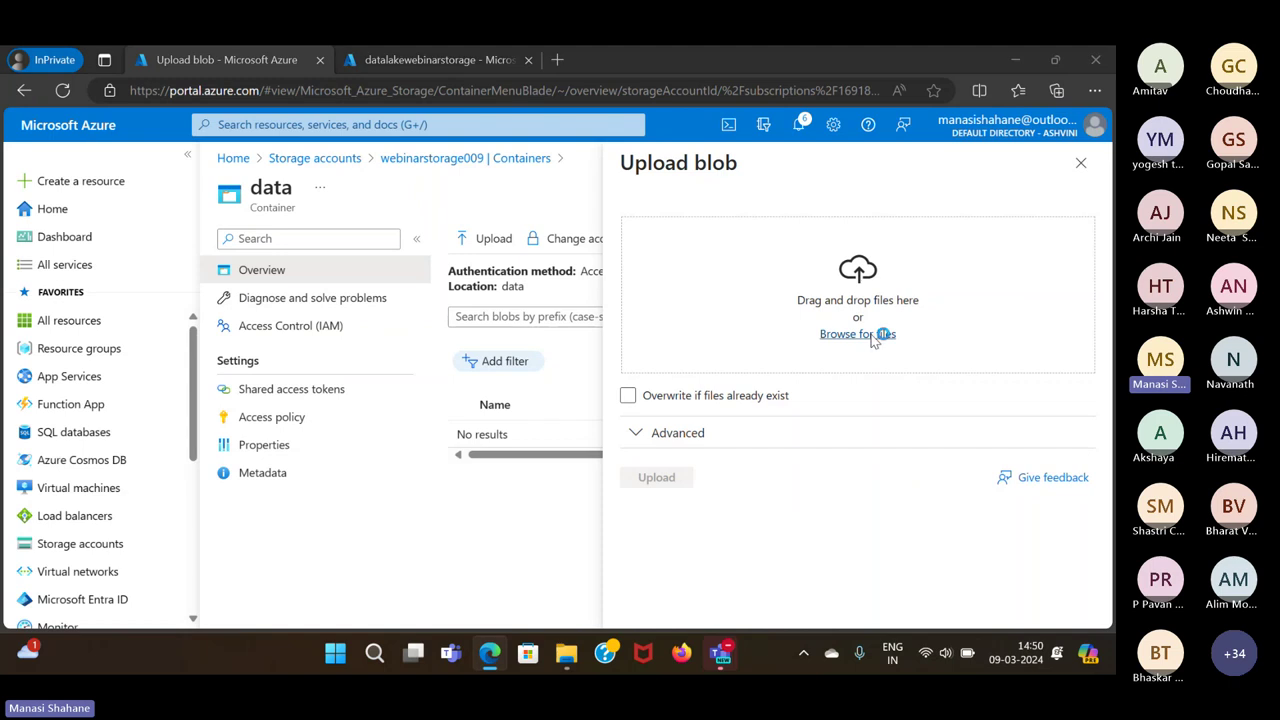
{"action": "left_click", "coordinate": [401, 424]}
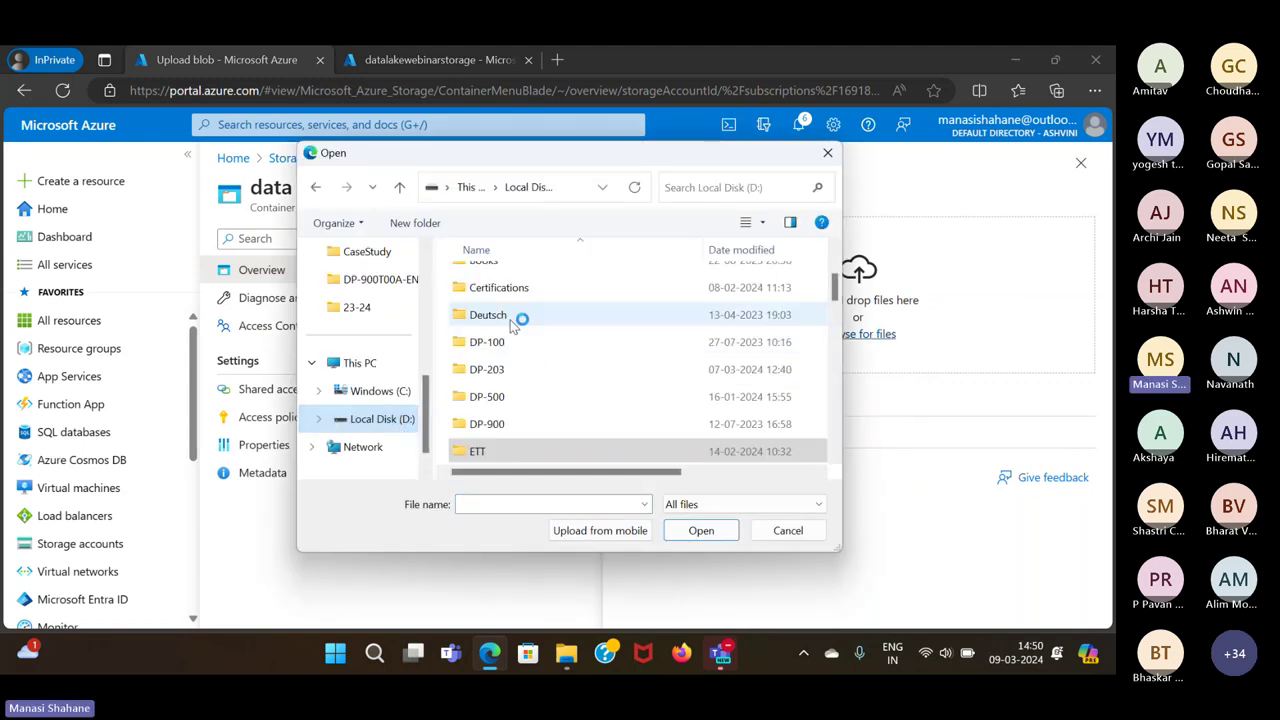
{"action": "scroll", "coordinate": [512, 325], "scroll_direction": "up", "scroll_amount": 3}
{"action": "double_click", "coordinate": [482, 279]}
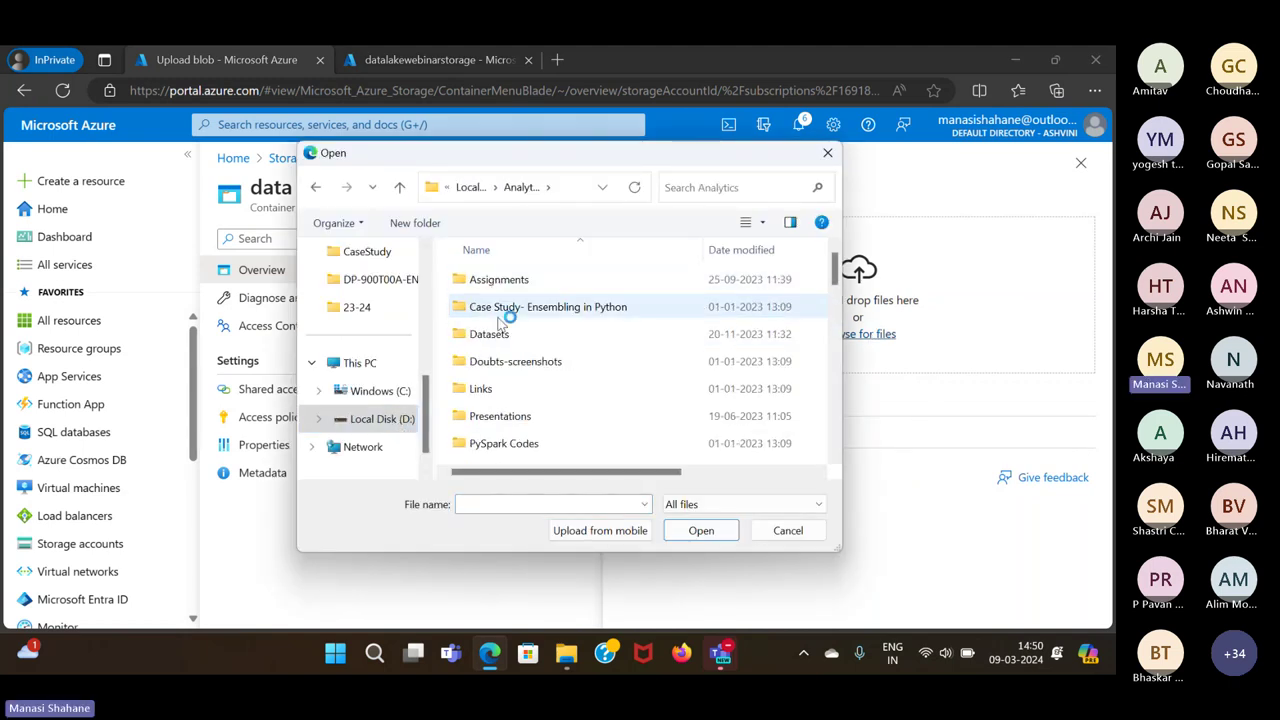
{"action": "double_click", "coordinate": [505, 336]}
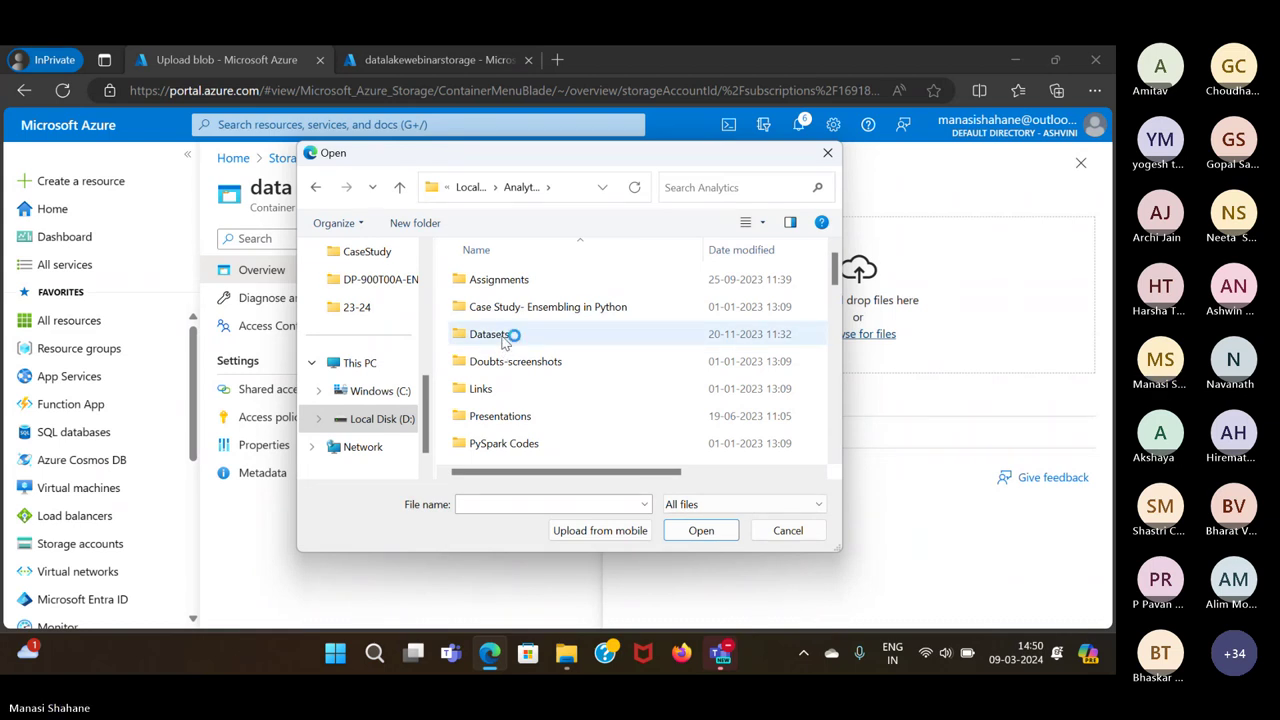
{"action": "scroll", "coordinate": [504, 371], "scroll_direction": "down", "scroll_amount": 10}
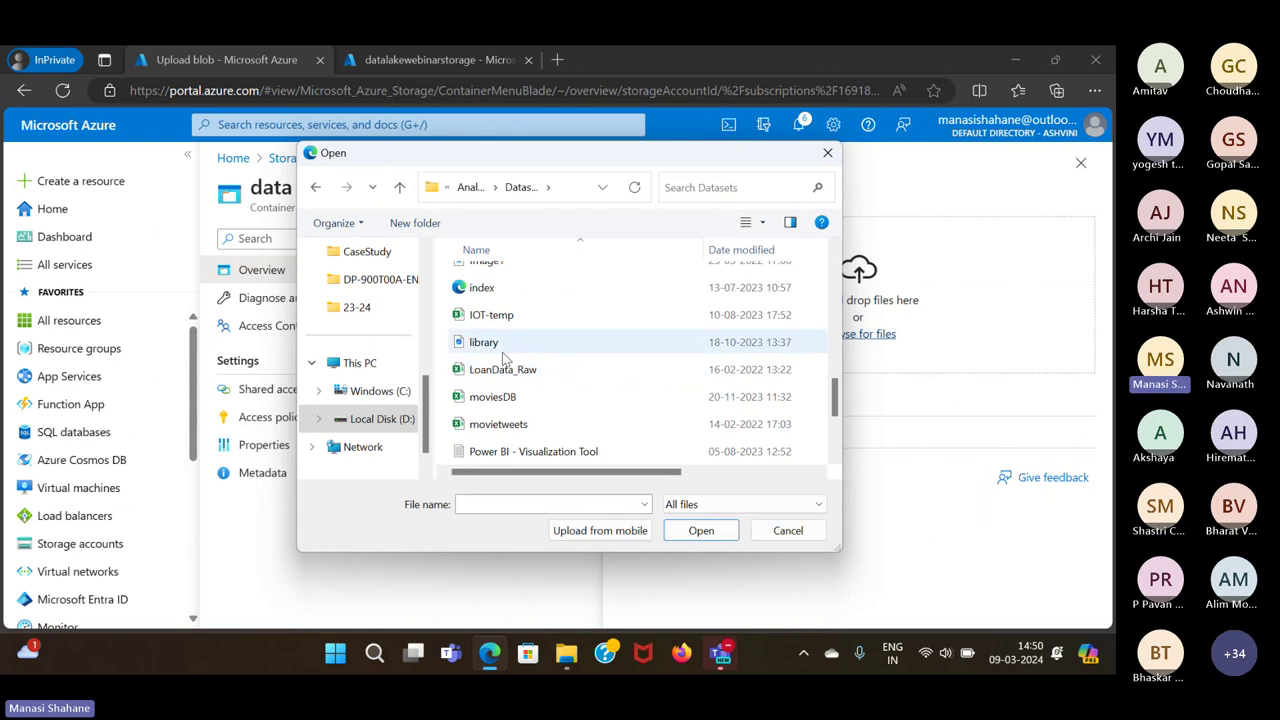
{"action": "scroll", "coordinate": [507, 375], "scroll_direction": "down", "scroll_amount": 2}
{"action": "scroll", "coordinate": [505, 352], "scroll_direction": "up", "scroll_amount": 2}
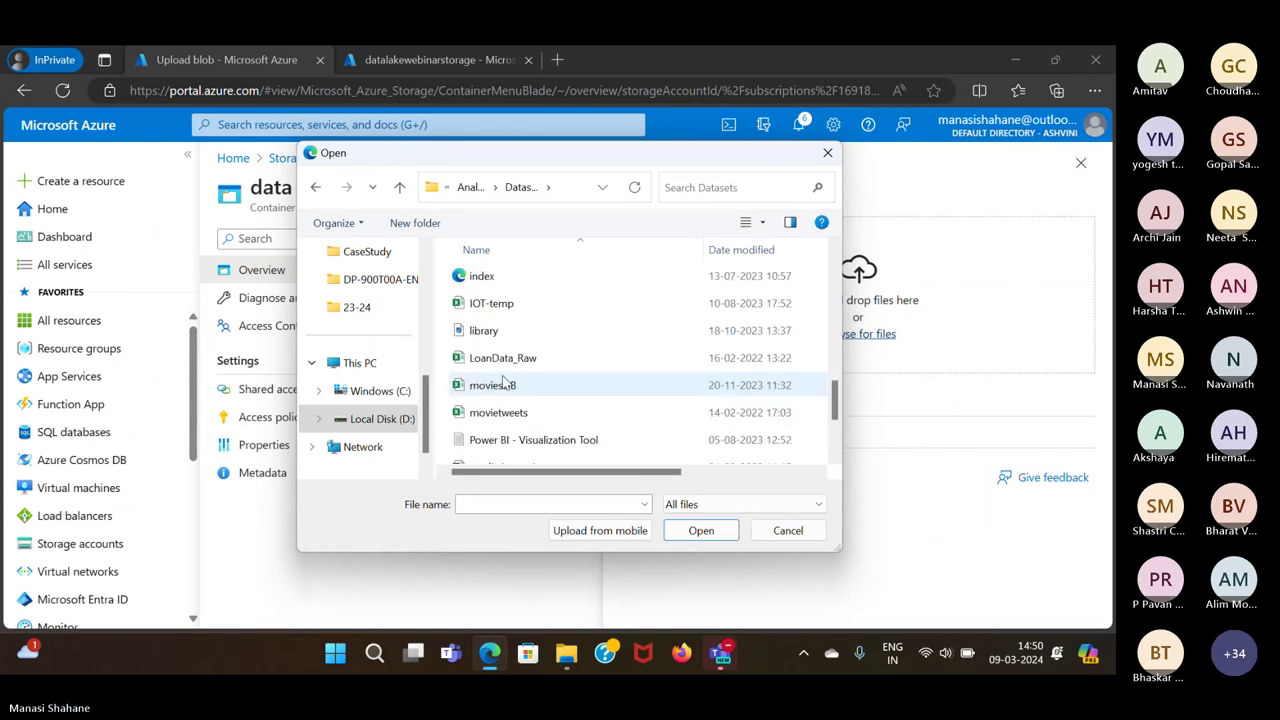
{"action": "scroll", "coordinate": [493, 337], "scroll_direction": "up", "scroll_amount": 2}
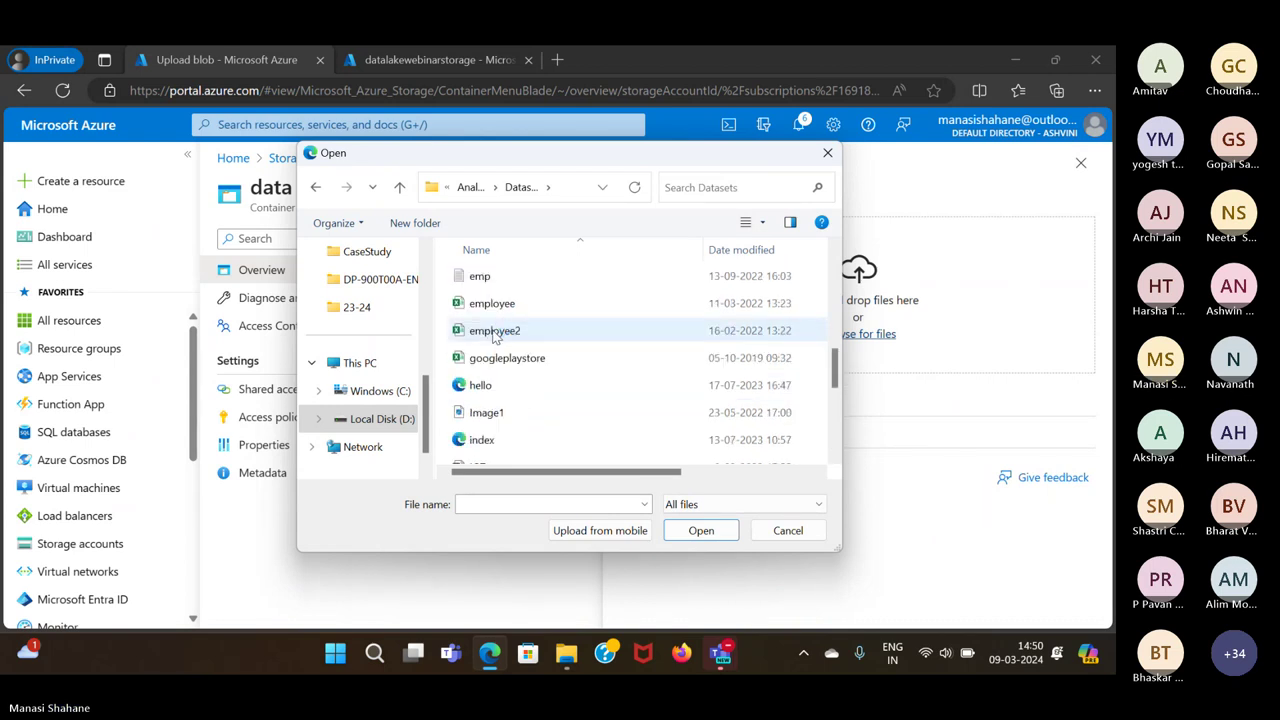
{"action": "left_click", "coordinate": [495, 412]}
{"action": "left_click", "coordinate": [701, 531]}
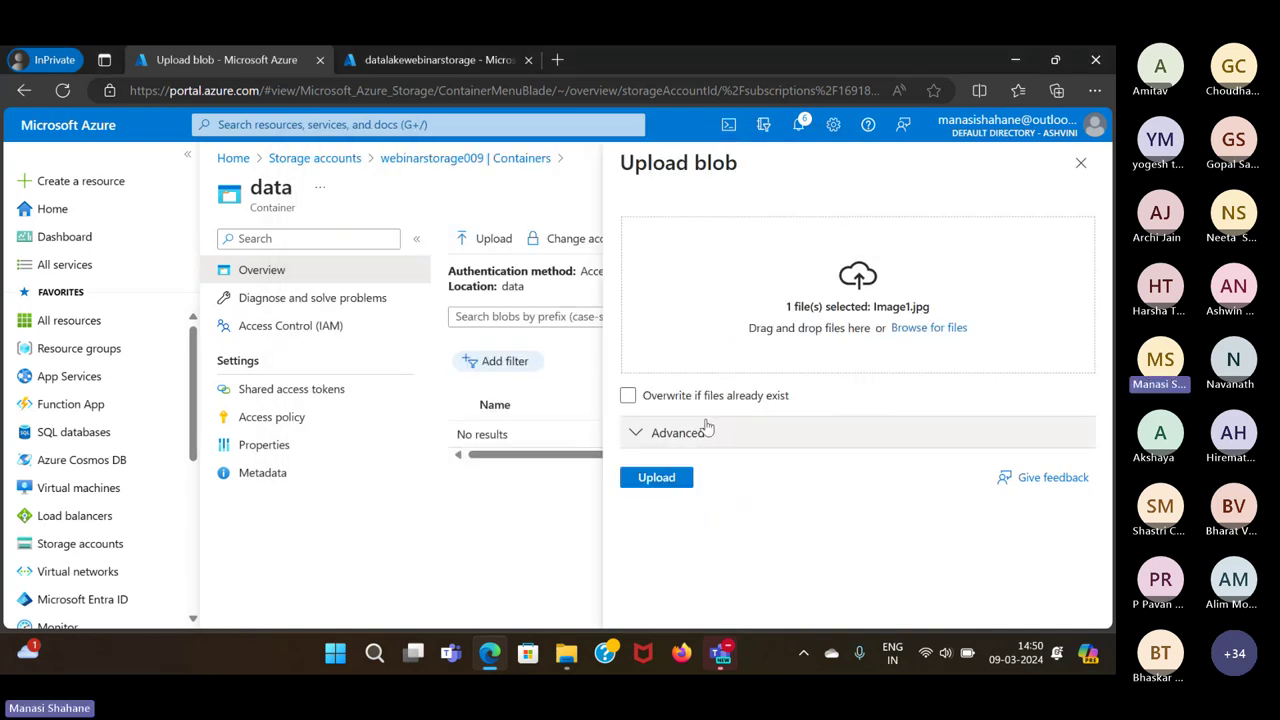
In the advanced upload options, set the destination folder to 'Image'.
{"action": "left_click", "coordinate": [706, 432]}
{"action": "scroll", "coordinate": [708, 434], "scroll_direction": "down", "scroll_amount": 5}
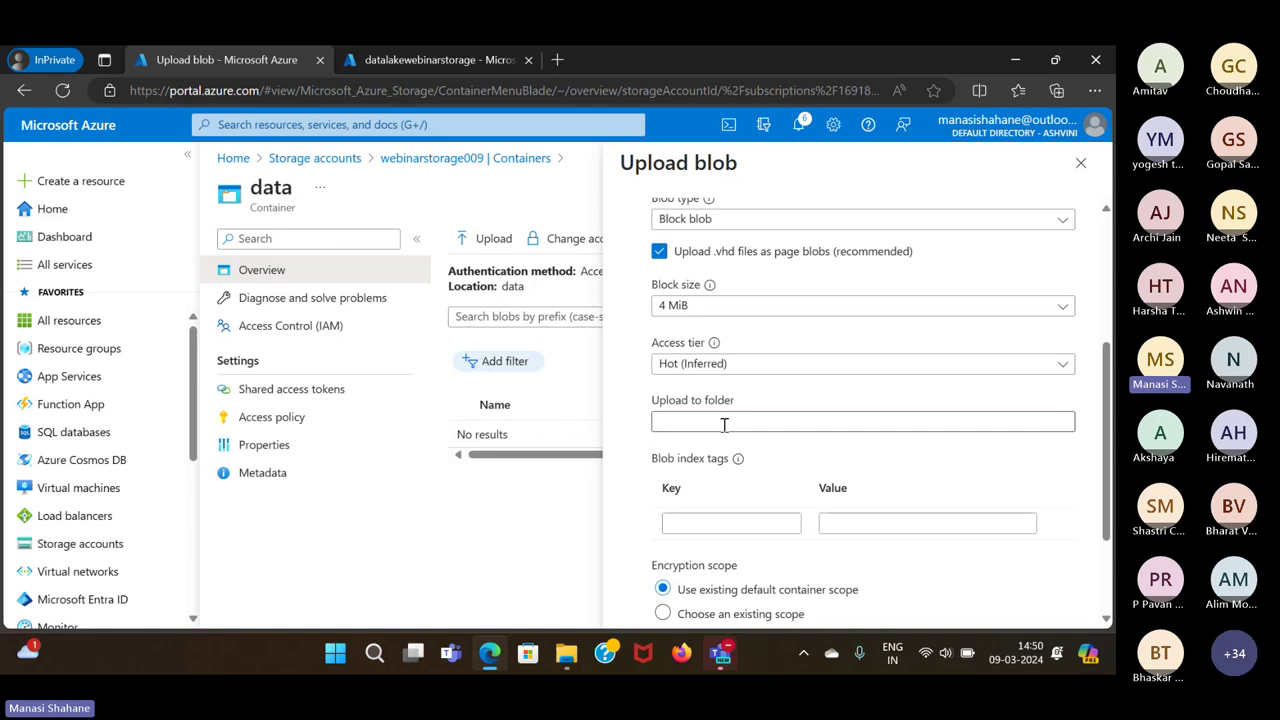
{"action": "scroll", "coordinate": [724, 424], "scroll_direction": "up", "scroll_amount": 1}
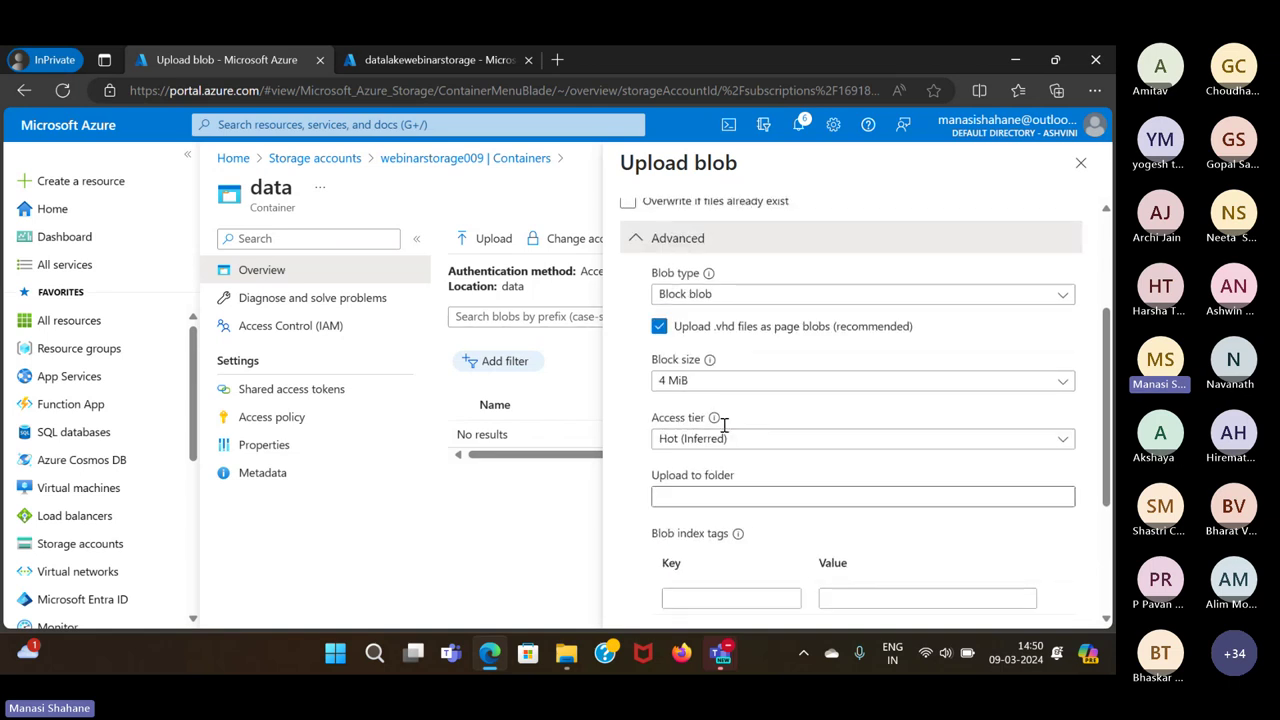
{"action": "left_click", "coordinate": [705, 499]}
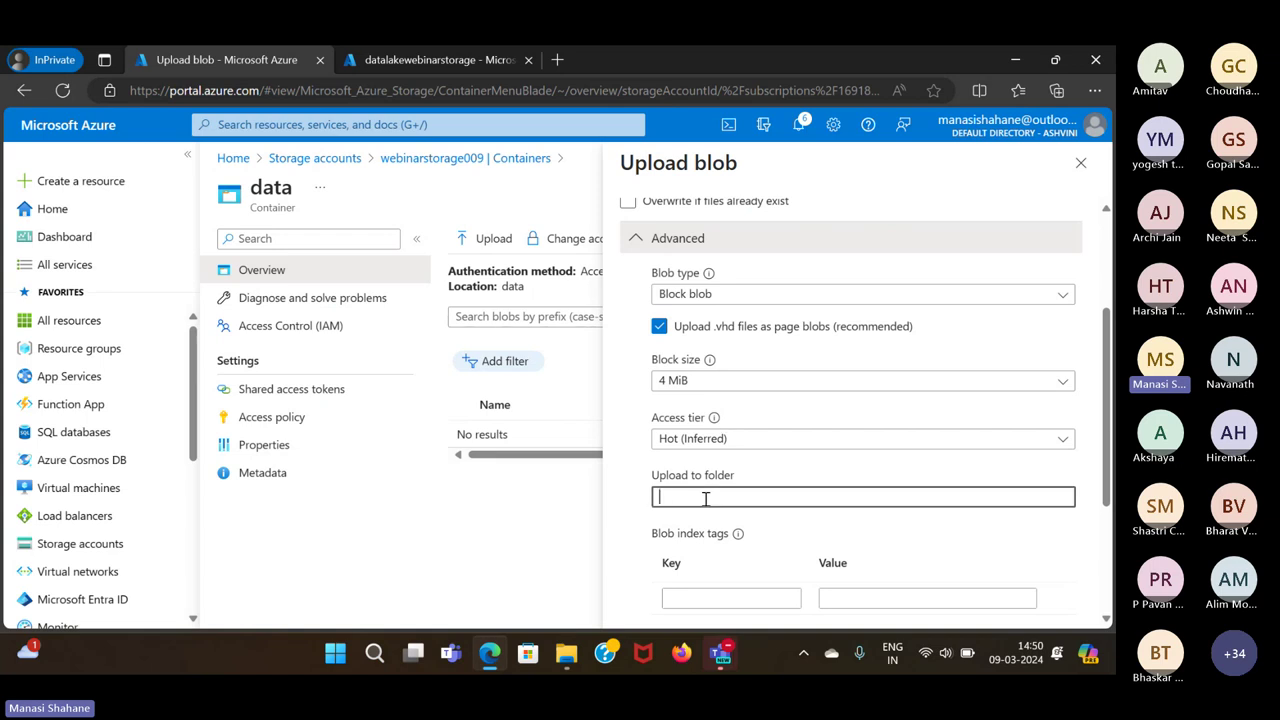
{"action": "type", "text": "Image"}
Keep blob type Block blob and access tier Hot (Inferred), then upload Image1.jpg.
{"action": "scroll", "coordinate": [820, 400], "scroll_direction": "up", "scroll_amount": 1}
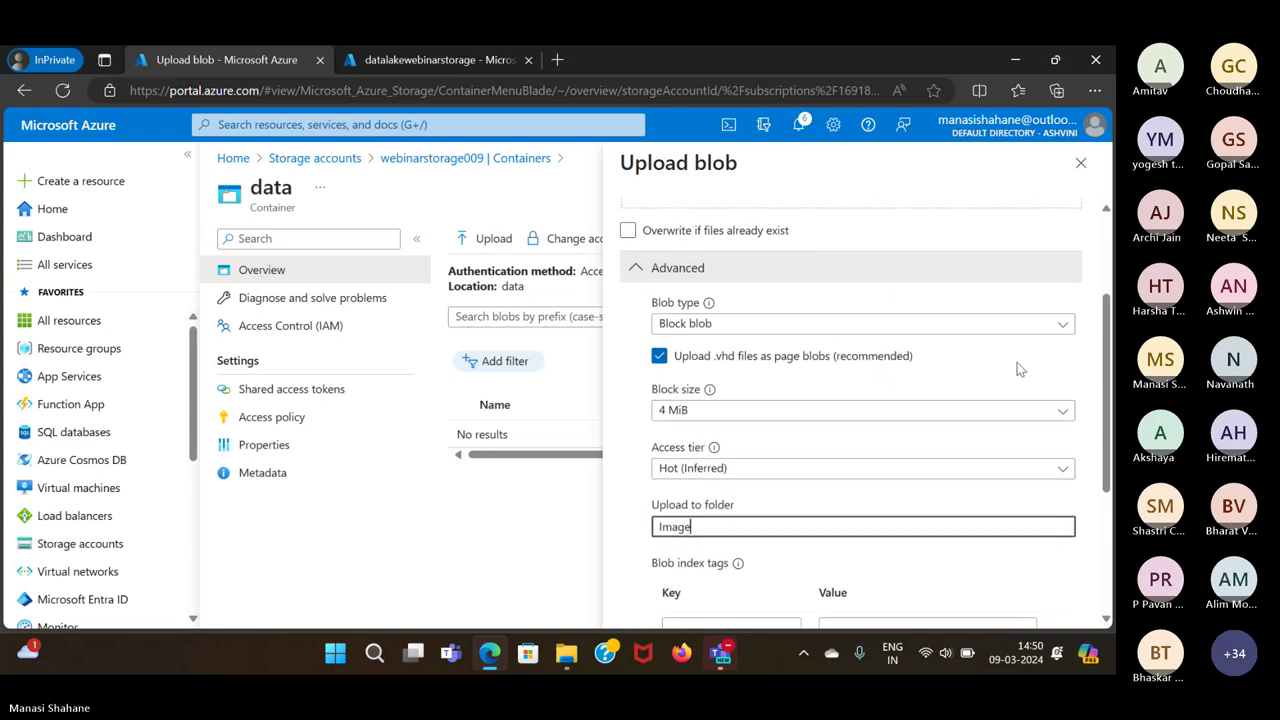
{"action": "left_click", "coordinate": [1064, 327]}
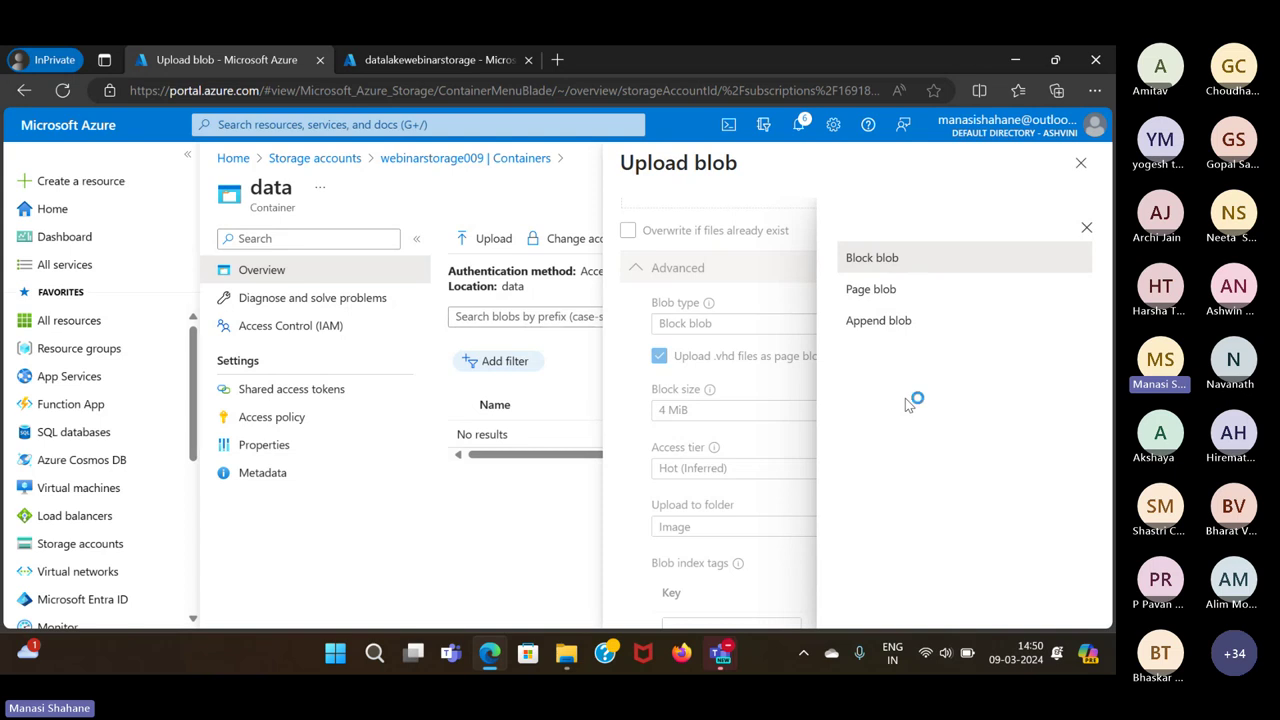
{"action": "left_click", "coordinate": [1087, 231]}
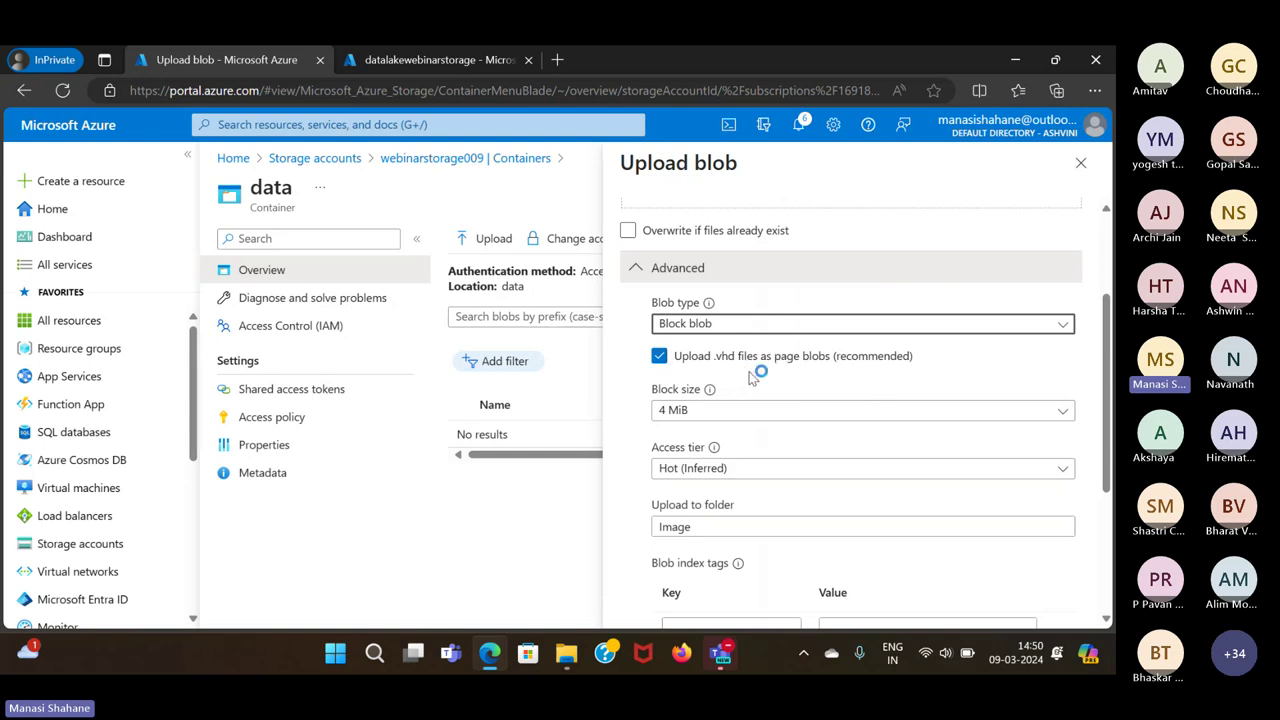
{"action": "scroll", "coordinate": [872, 410], "scroll_direction": "down", "scroll_amount": 1}
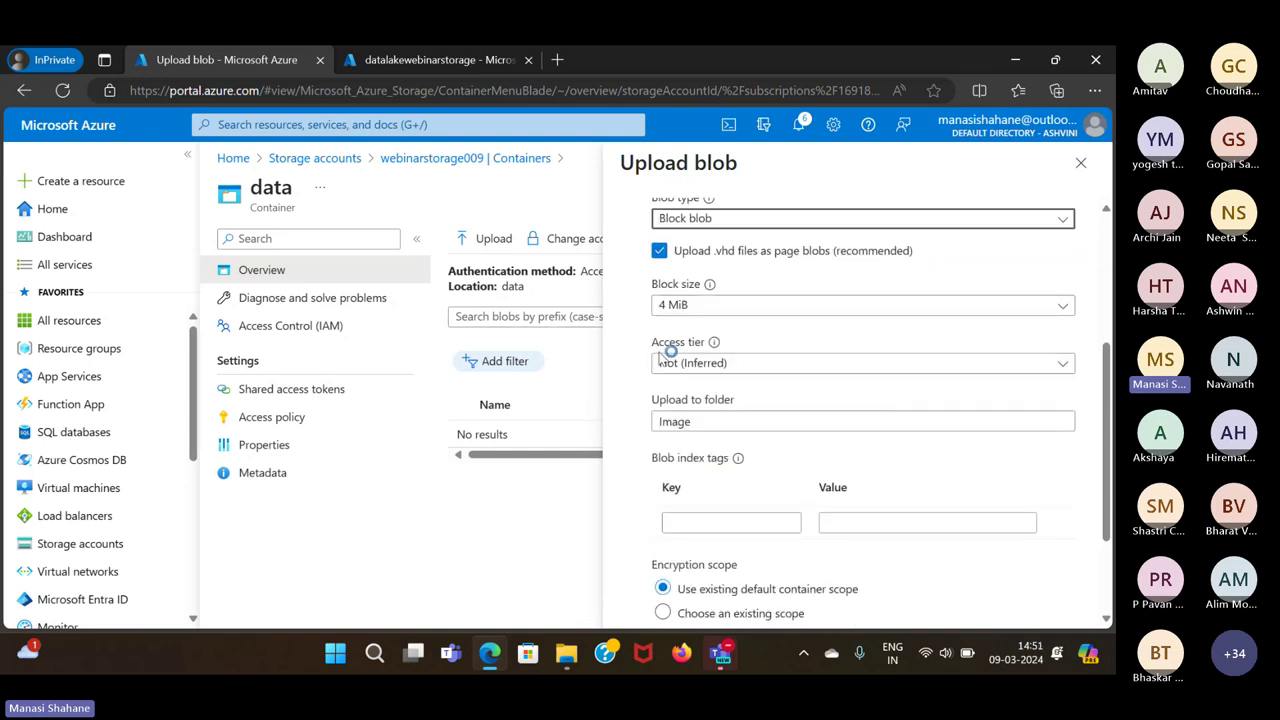
{"action": "left_click", "coordinate": [796, 362]}
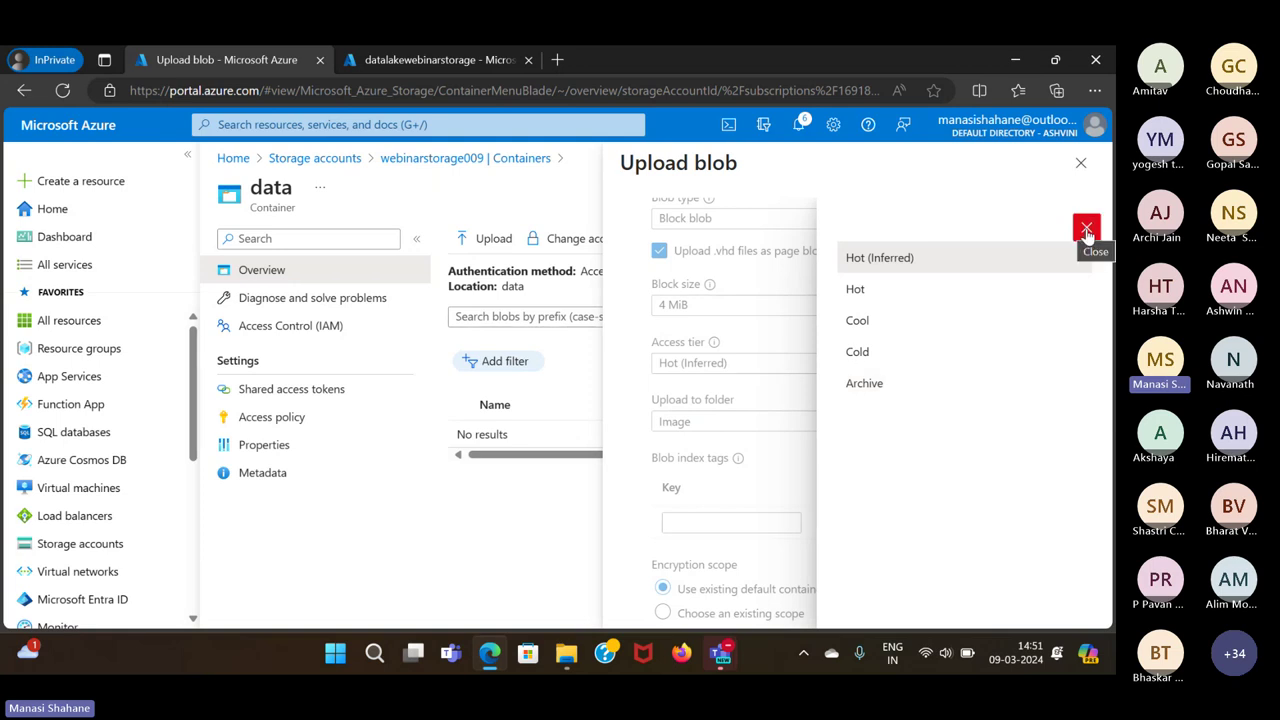
{"action": "left_click", "coordinate": [1087, 230]}
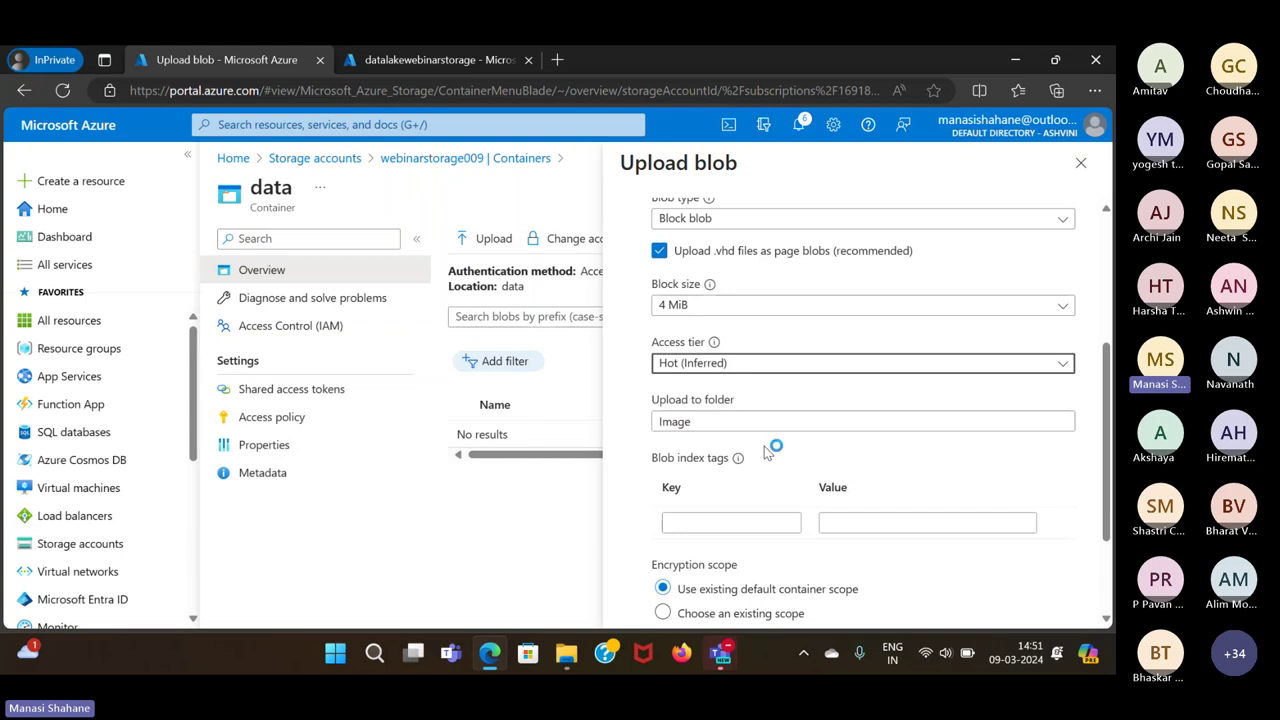
{"action": "scroll", "coordinate": [765, 453], "scroll_direction": "down", "scroll_amount": 1}
{"action": "scroll", "coordinate": [765, 453], "scroll_direction": "up", "scroll_amount": 4}
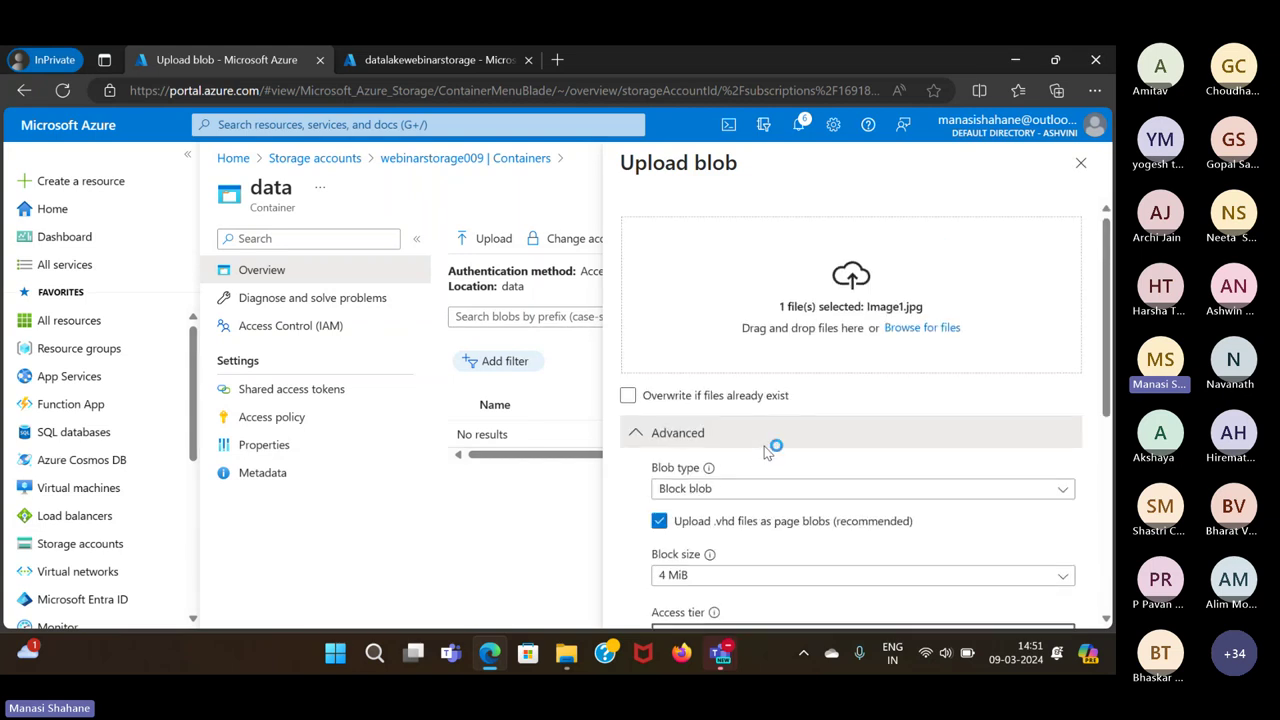
{"action": "scroll", "coordinate": [765, 453], "scroll_direction": "down", "scroll_amount": 5}
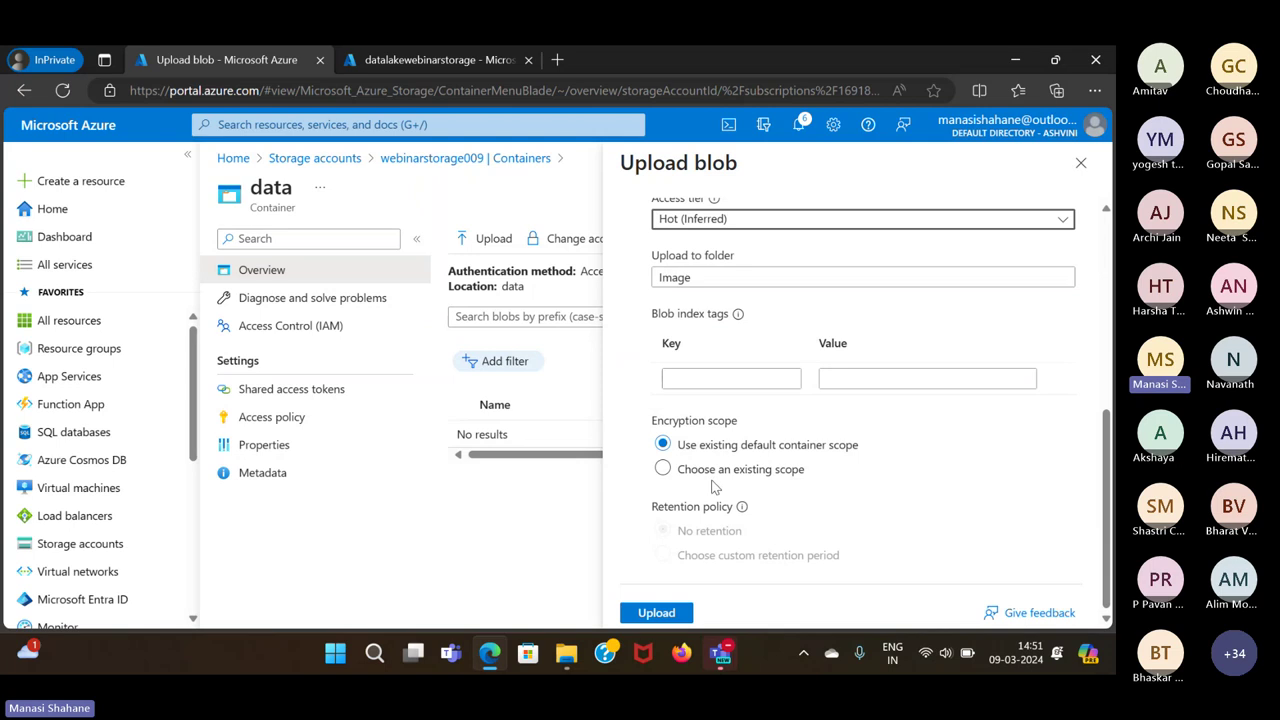
{"action": "left_click", "coordinate": [656, 613]}
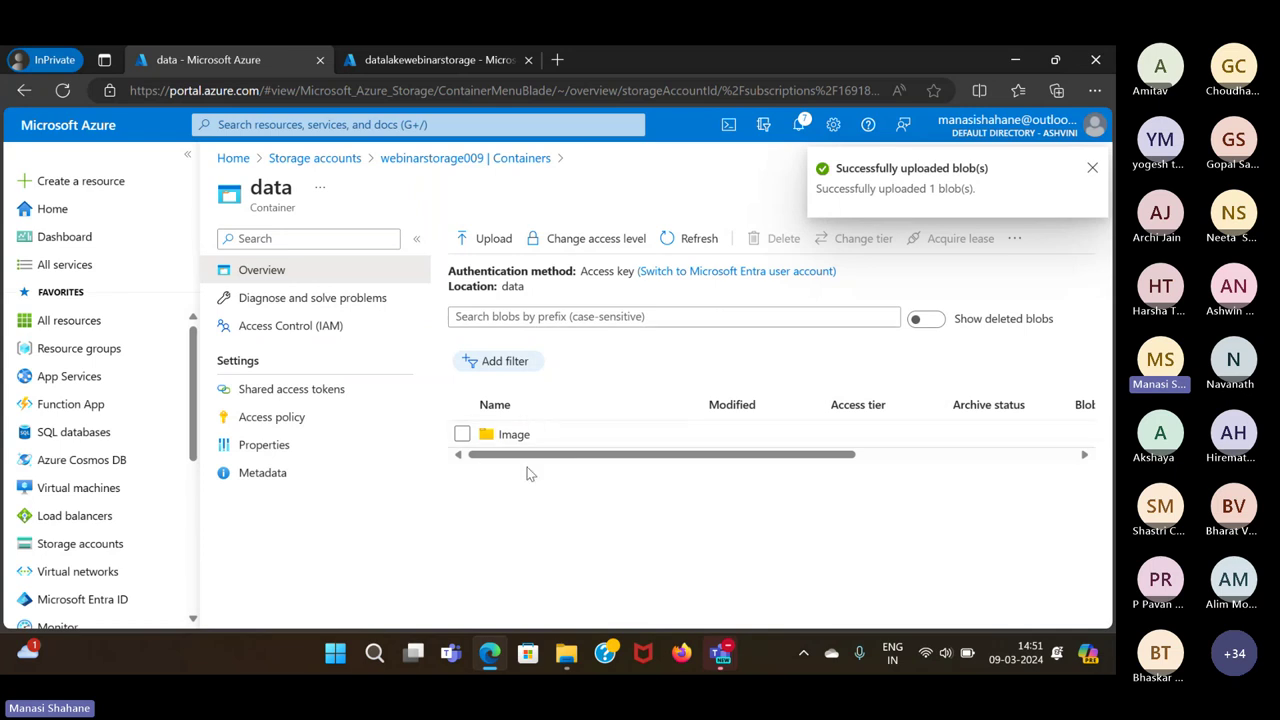
Open the Image folder, preview Image1.jpg and review its properties, then close its details.
{"action": "left_click", "coordinate": [528, 437]}
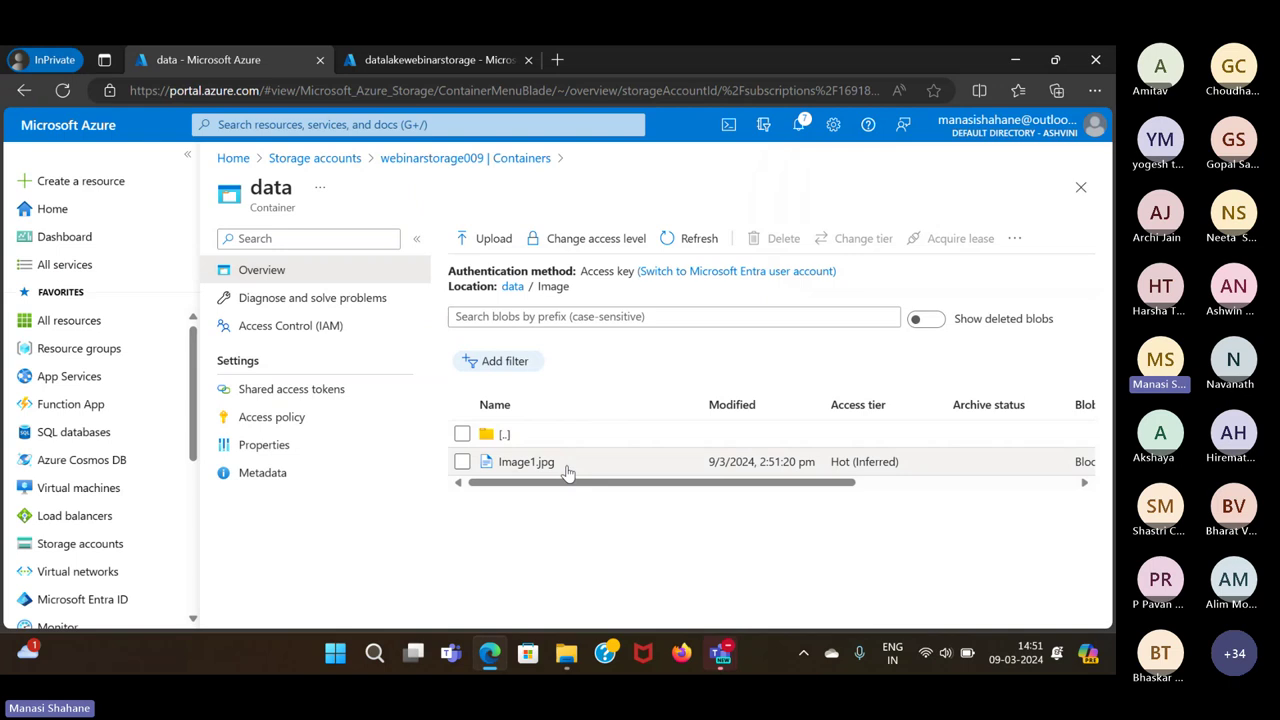
{"action": "left_click", "coordinate": [566, 469]}
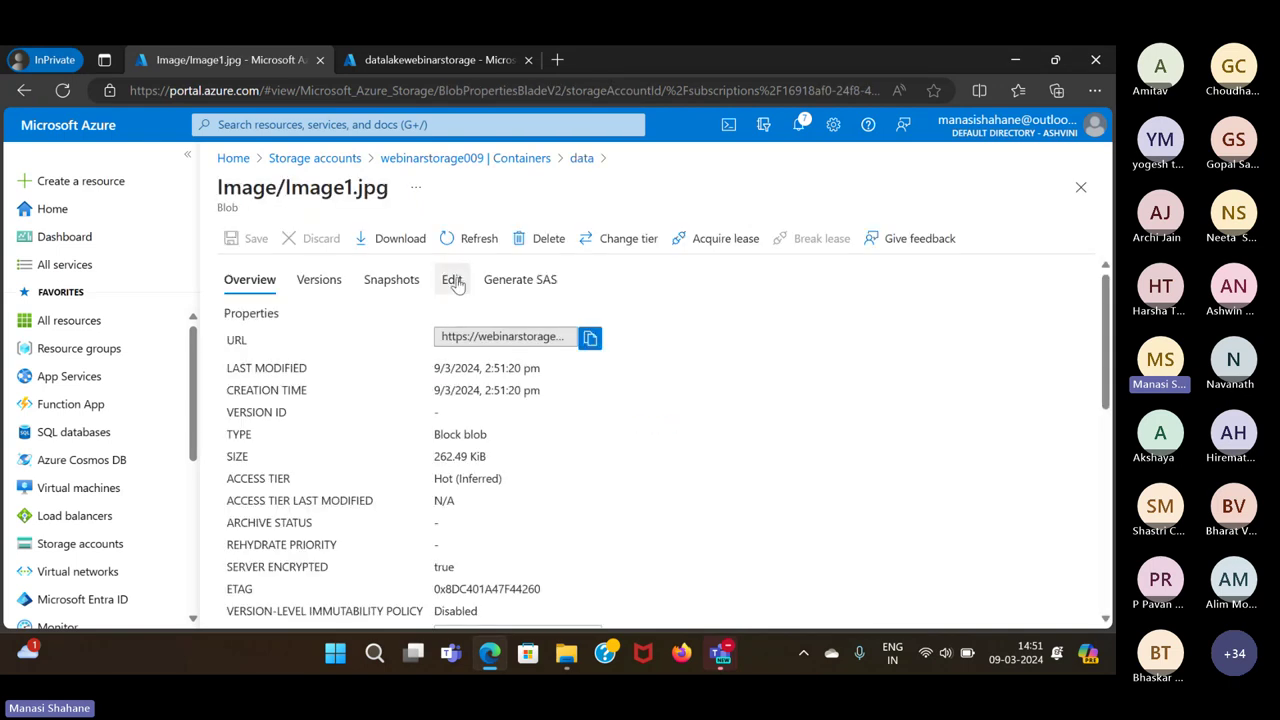
{"action": "left_click", "coordinate": [446, 283]}
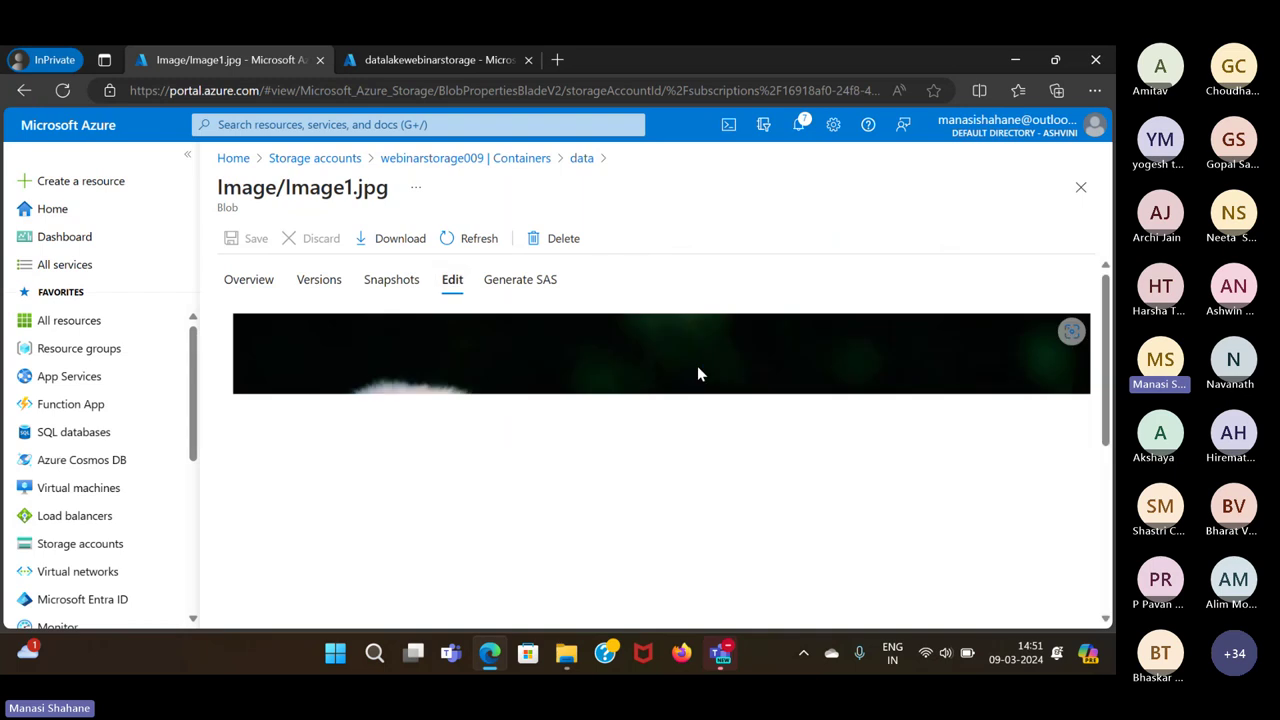
{"action": "scroll", "coordinate": [699, 370], "scroll_direction": "down", "scroll_amount": 5}
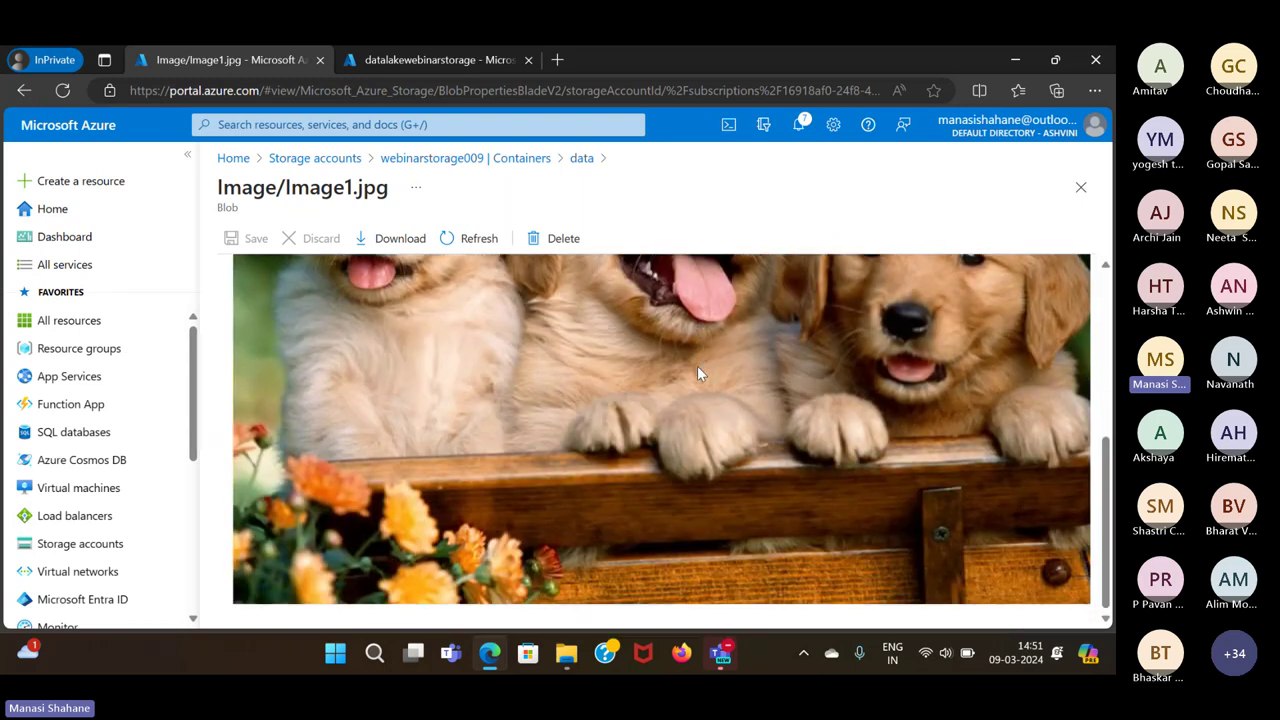
{"action": "scroll", "coordinate": [697, 366], "scroll_direction": "up", "scroll_amount": 5}
{"action": "left_click", "coordinate": [240, 277]}
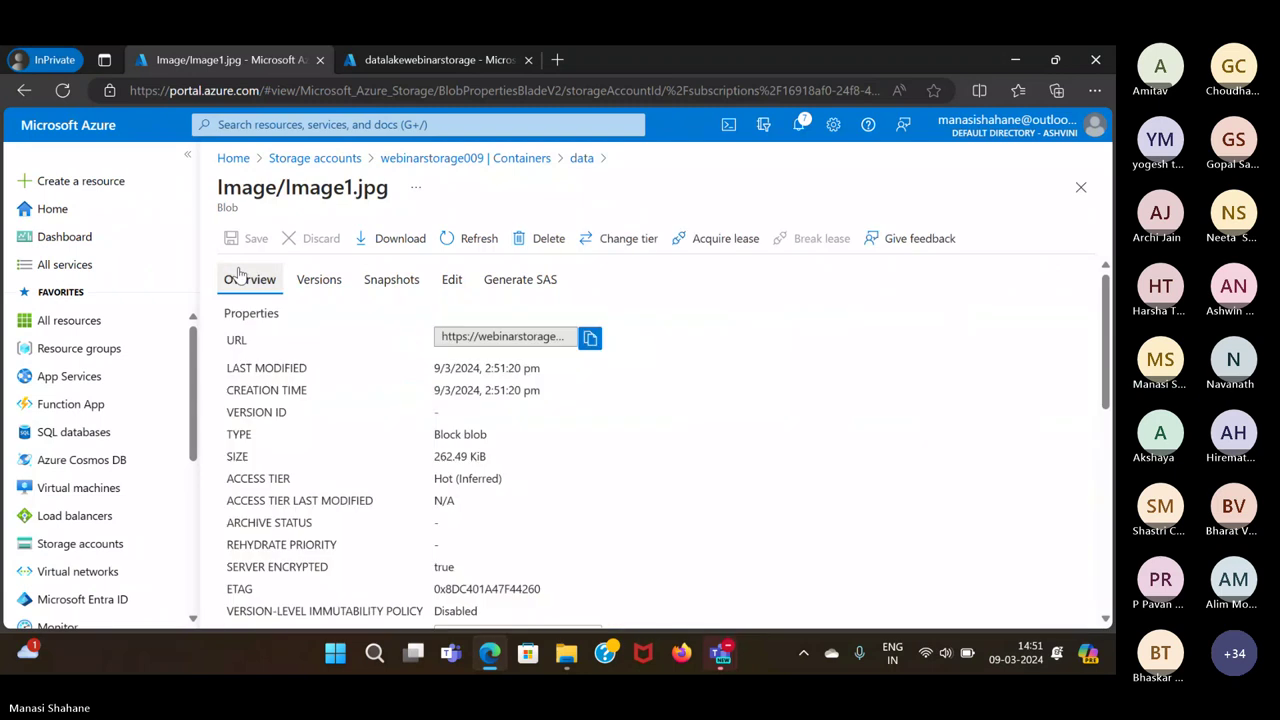
{"action": "scroll", "coordinate": [539, 484], "scroll_direction": "down", "scroll_amount": 6}
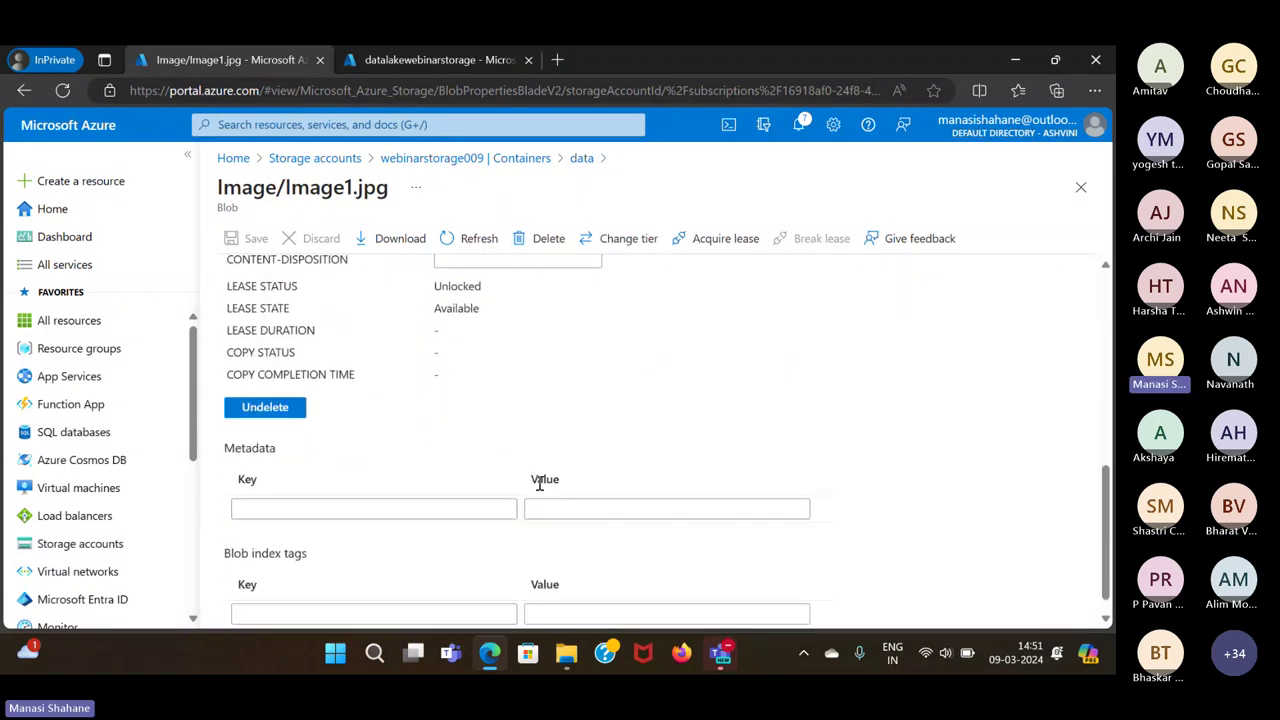
{"action": "scroll", "coordinate": [539, 483], "scroll_direction": "up", "scroll_amount": 6}
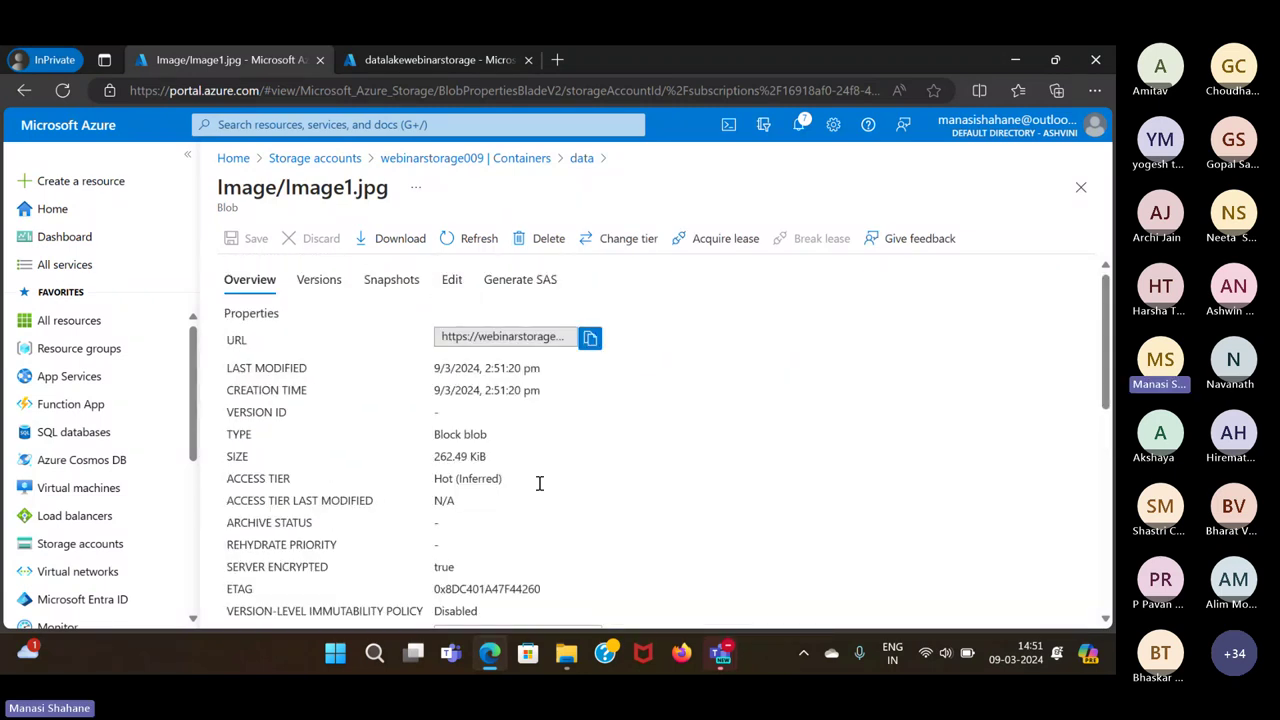
{"action": "left_click", "coordinate": [1080, 190]}
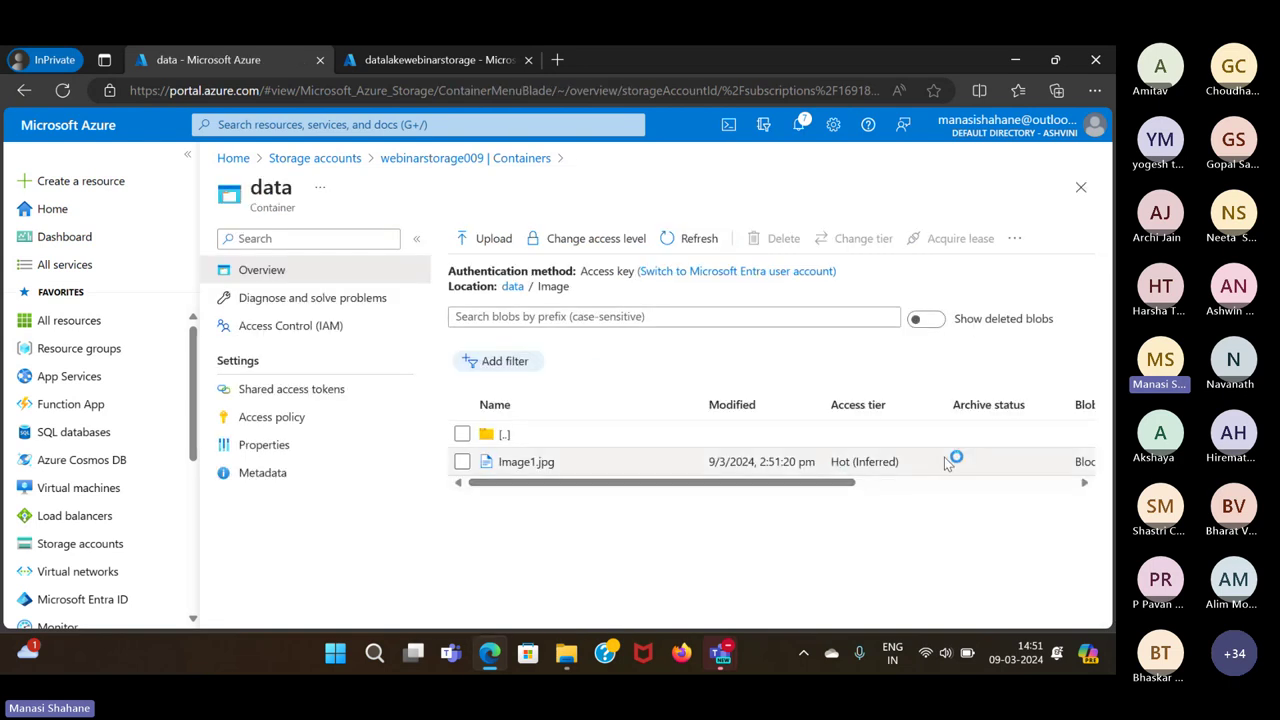
Look at Image1.jpg's access tier options and cancel, keeping it at Hot.
{"action": "left_click", "coordinate": [597, 463]}
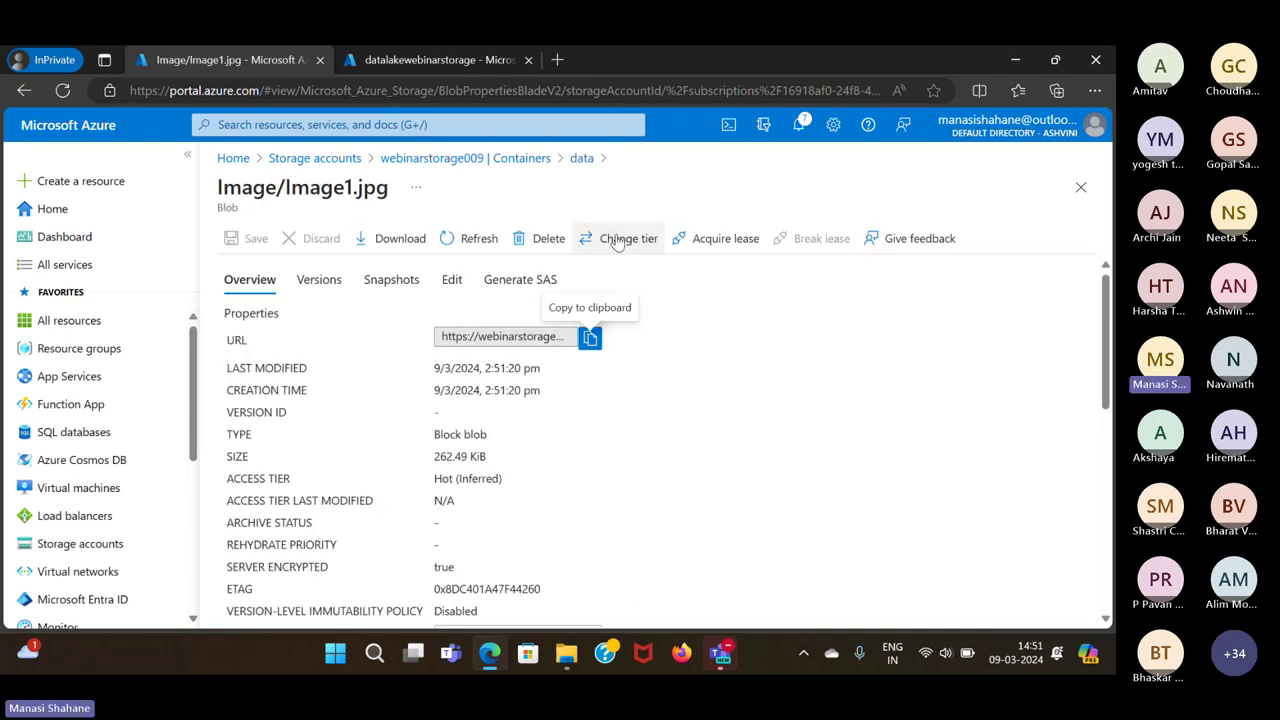
{"action": "left_click", "coordinate": [619, 246]}
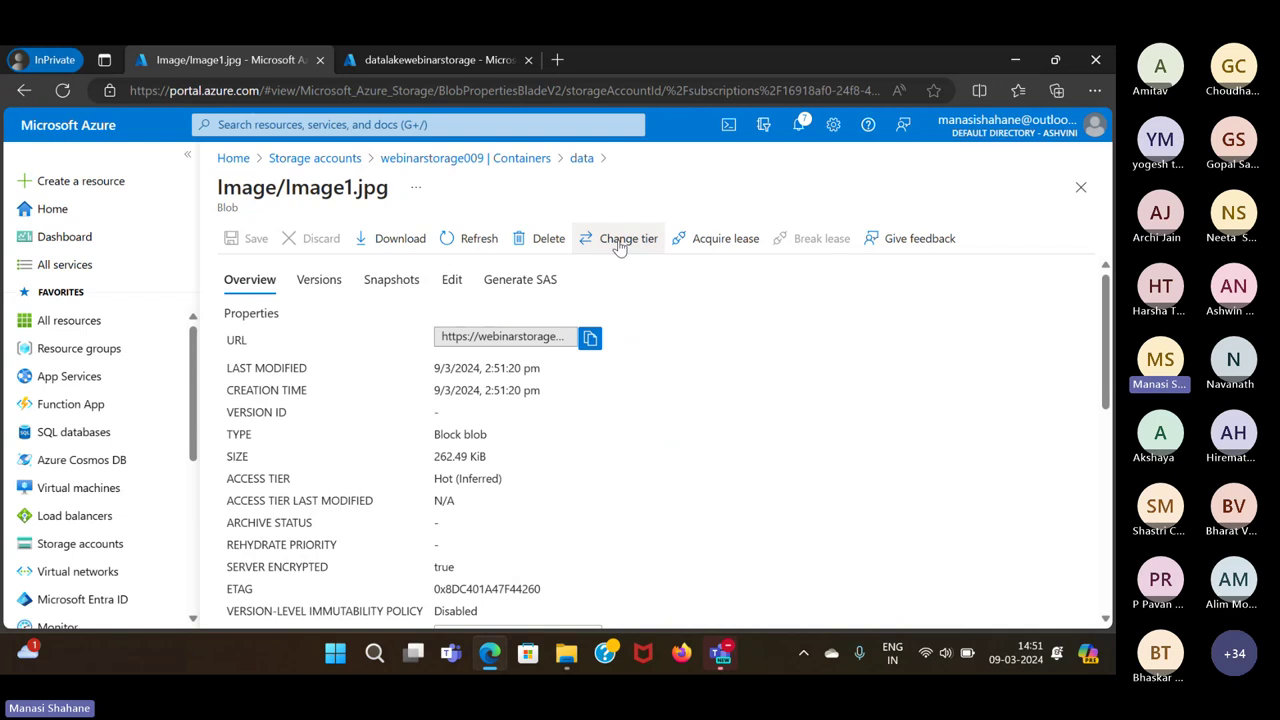
{"action": "left_click", "coordinate": [800, 291]}
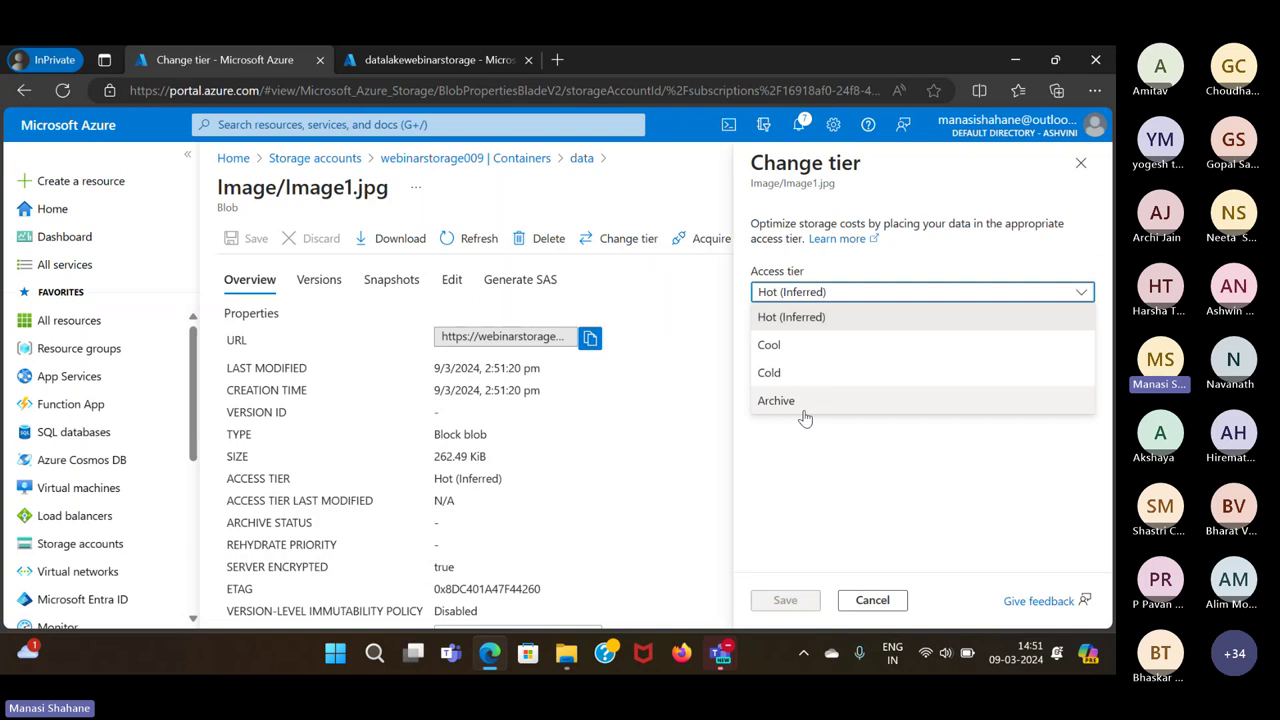
{"action": "left_click", "coordinate": [873, 601]}
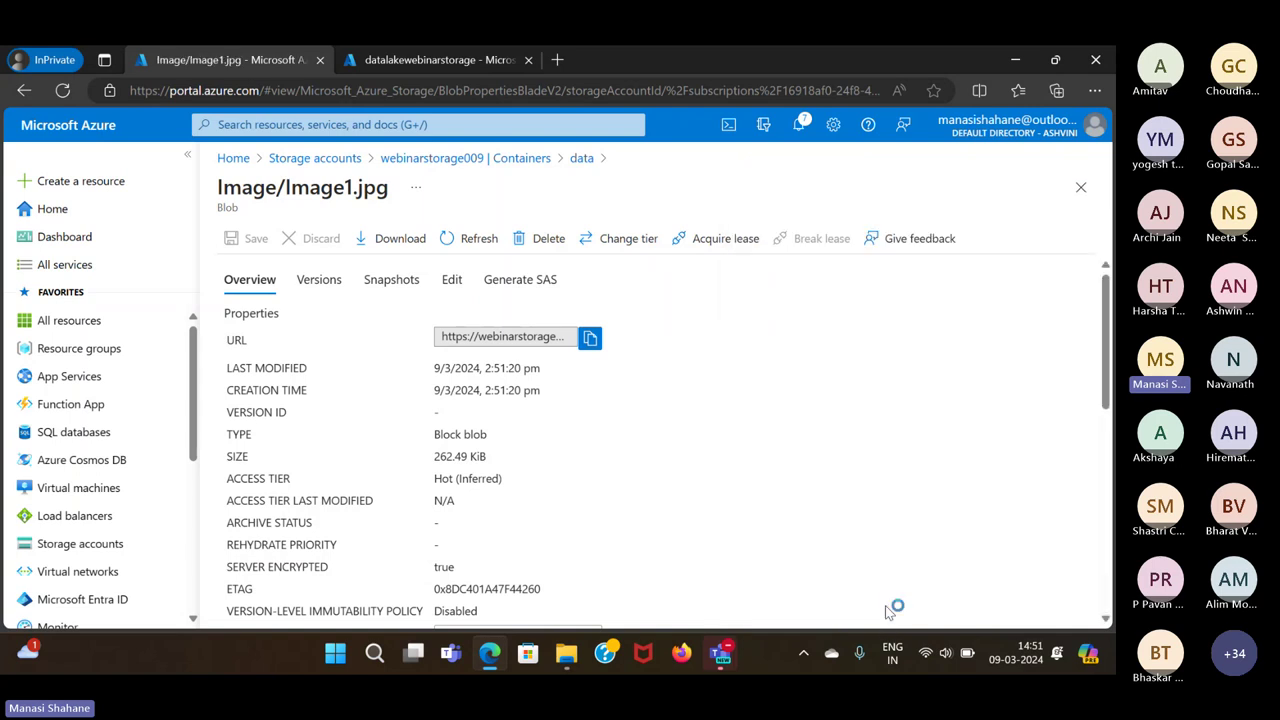
{"action": "left_click", "coordinate": [1079, 190]}
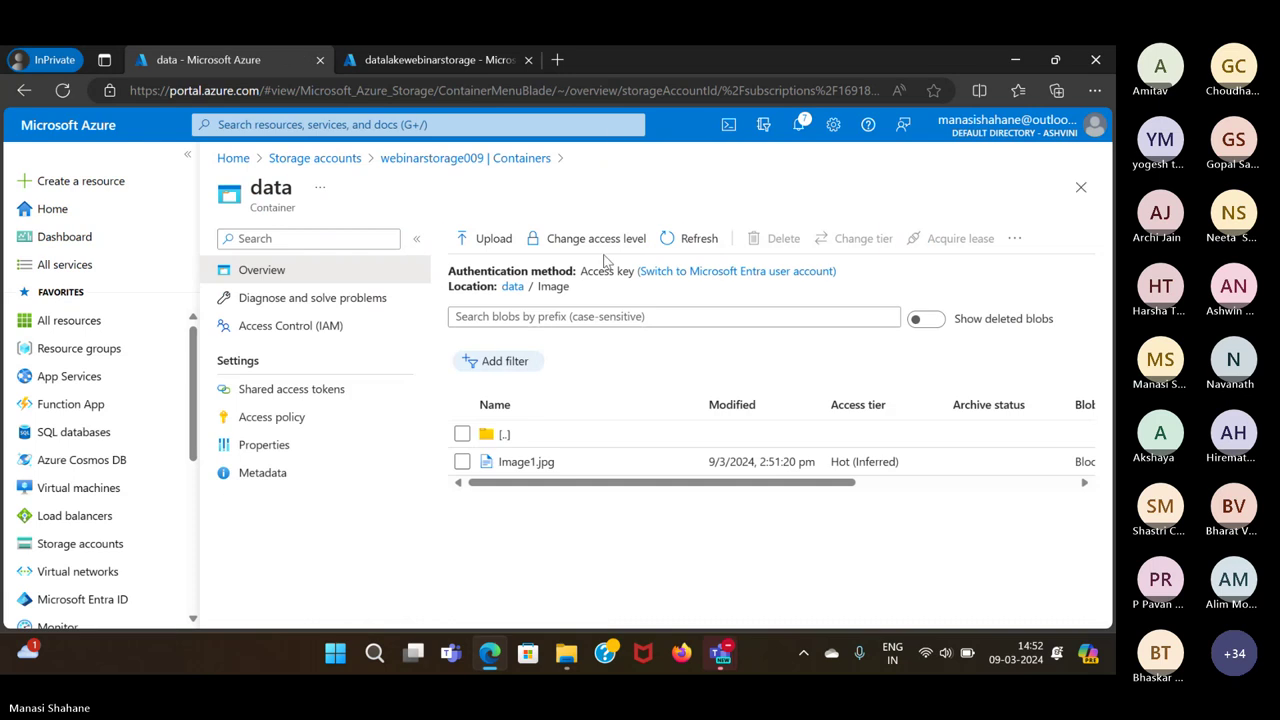
In datalakewebinarstorage's data container, choose Image1.jpg as the file to upload.
{"action": "left_click", "coordinate": [395, 66]}
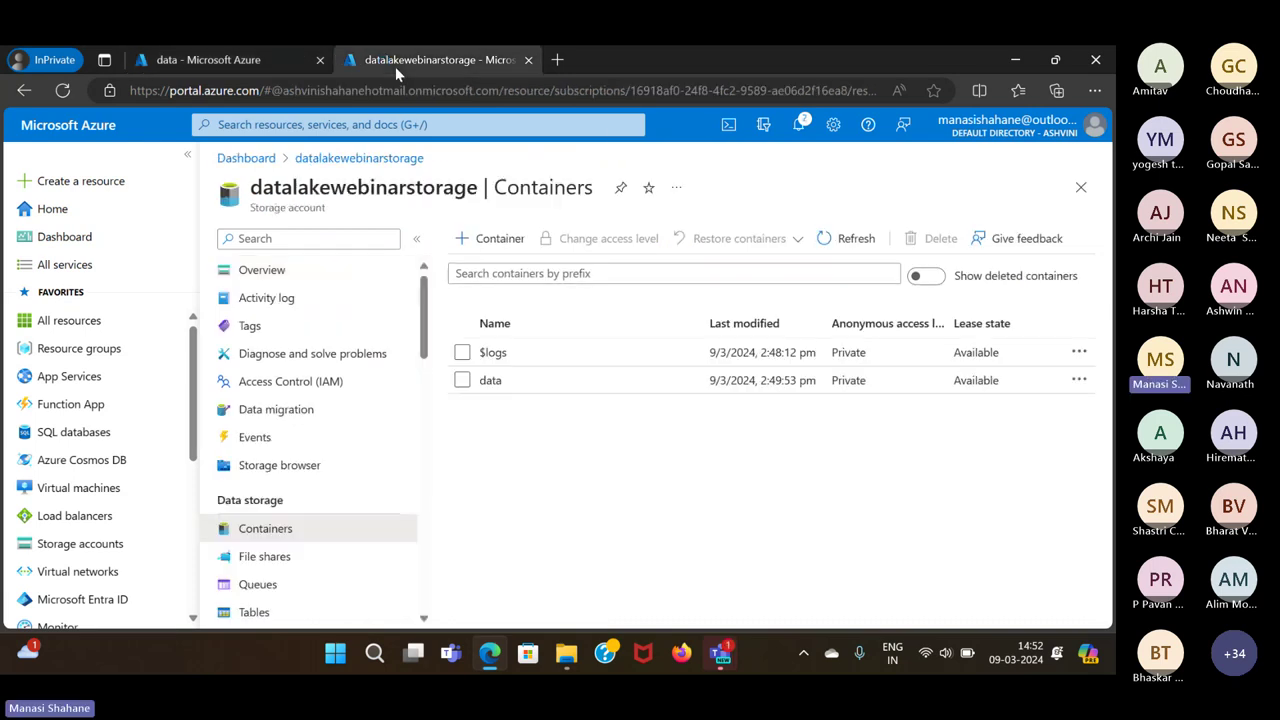
{"action": "left_click", "coordinate": [491, 381]}
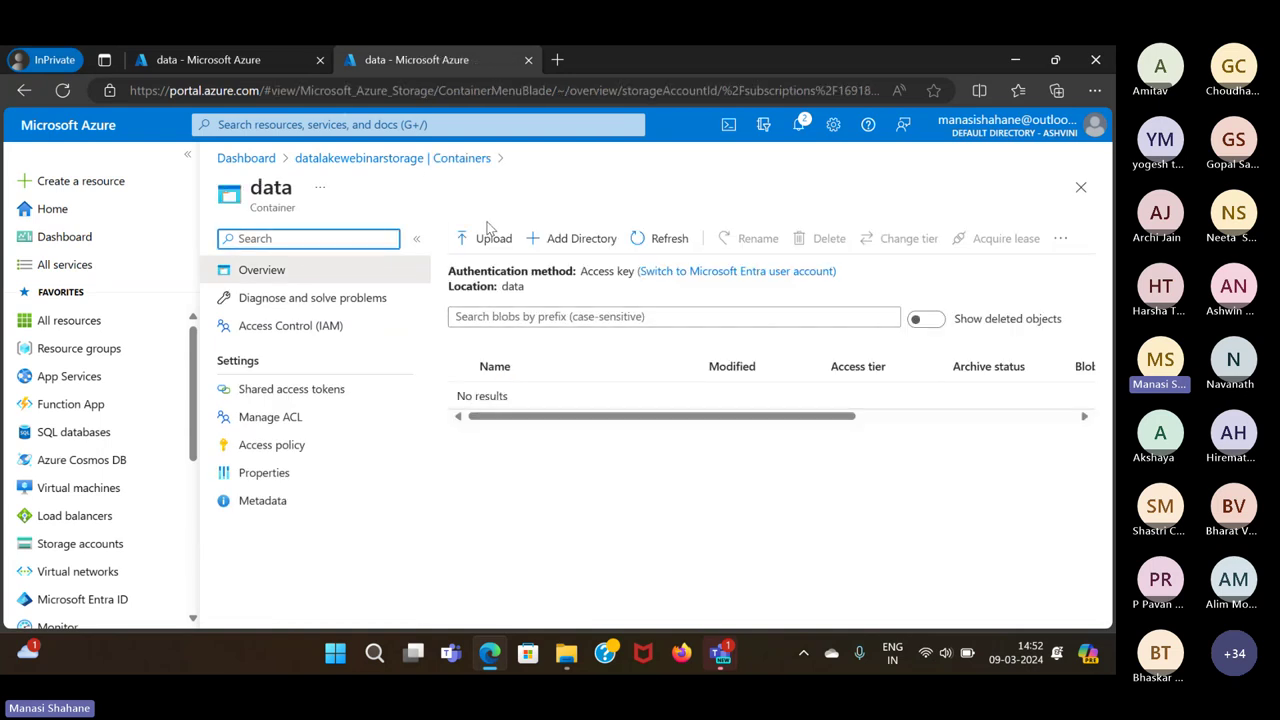
{"action": "left_click", "coordinate": [490, 238]}
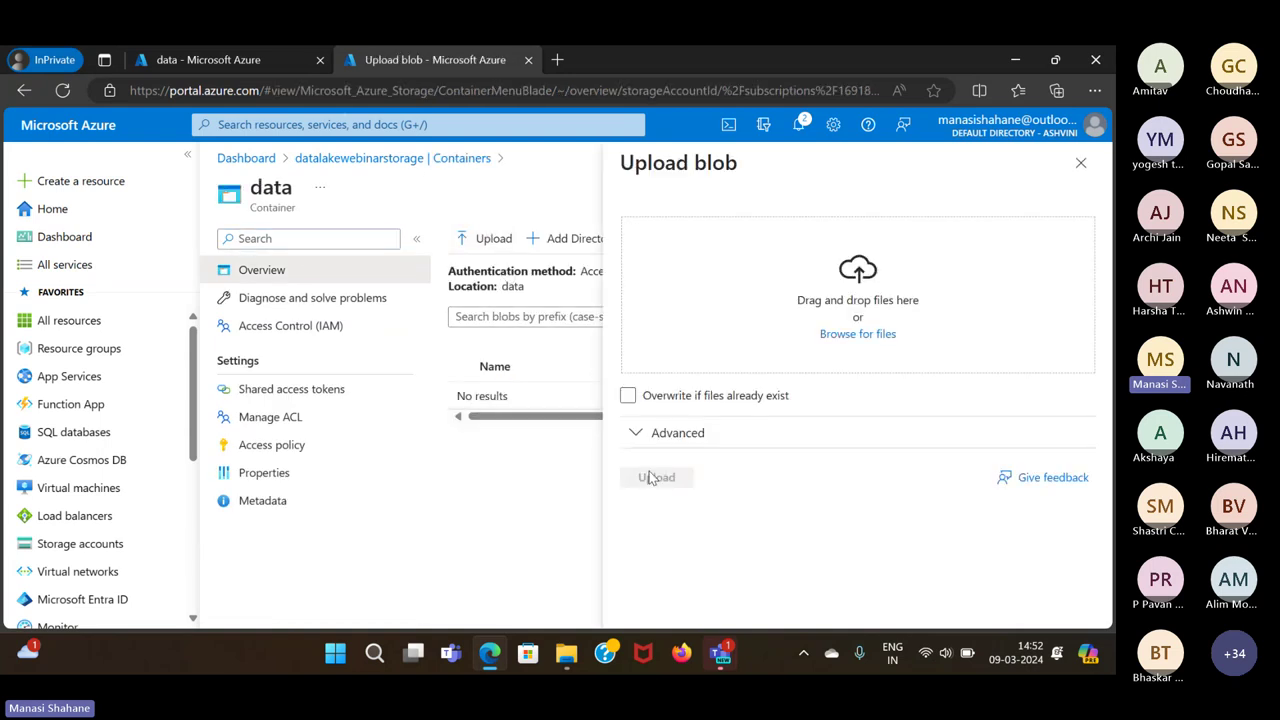
{"action": "left_click", "coordinate": [852, 335]}
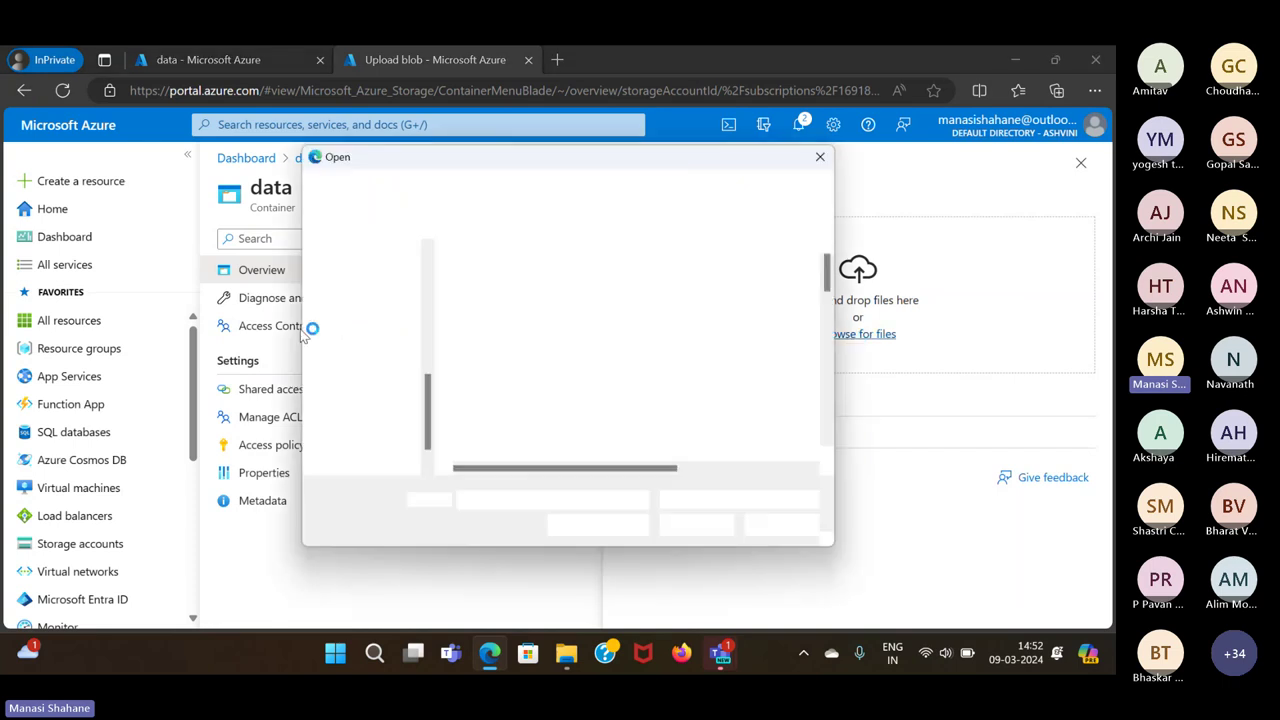
{"action": "scroll", "coordinate": [505, 390], "scroll_direction": "down", "scroll_amount": 3}
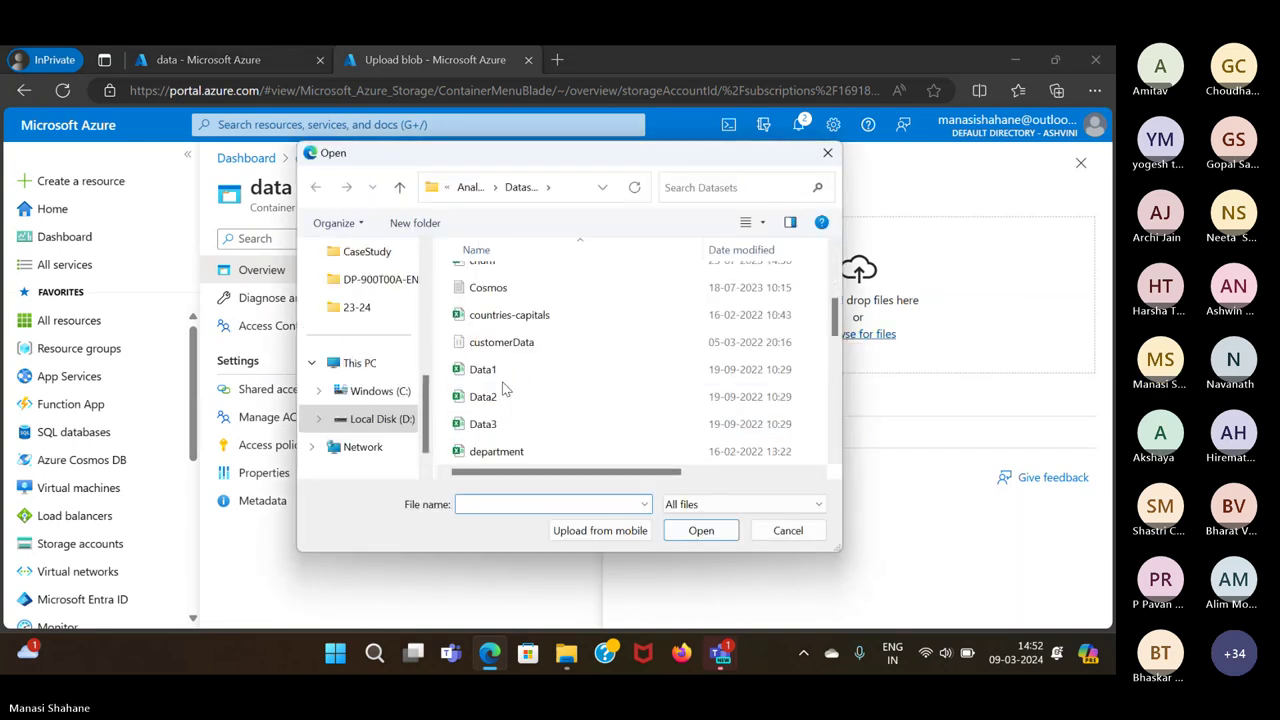
{"action": "scroll", "coordinate": [505, 390], "scroll_direction": "down", "scroll_amount": 2}
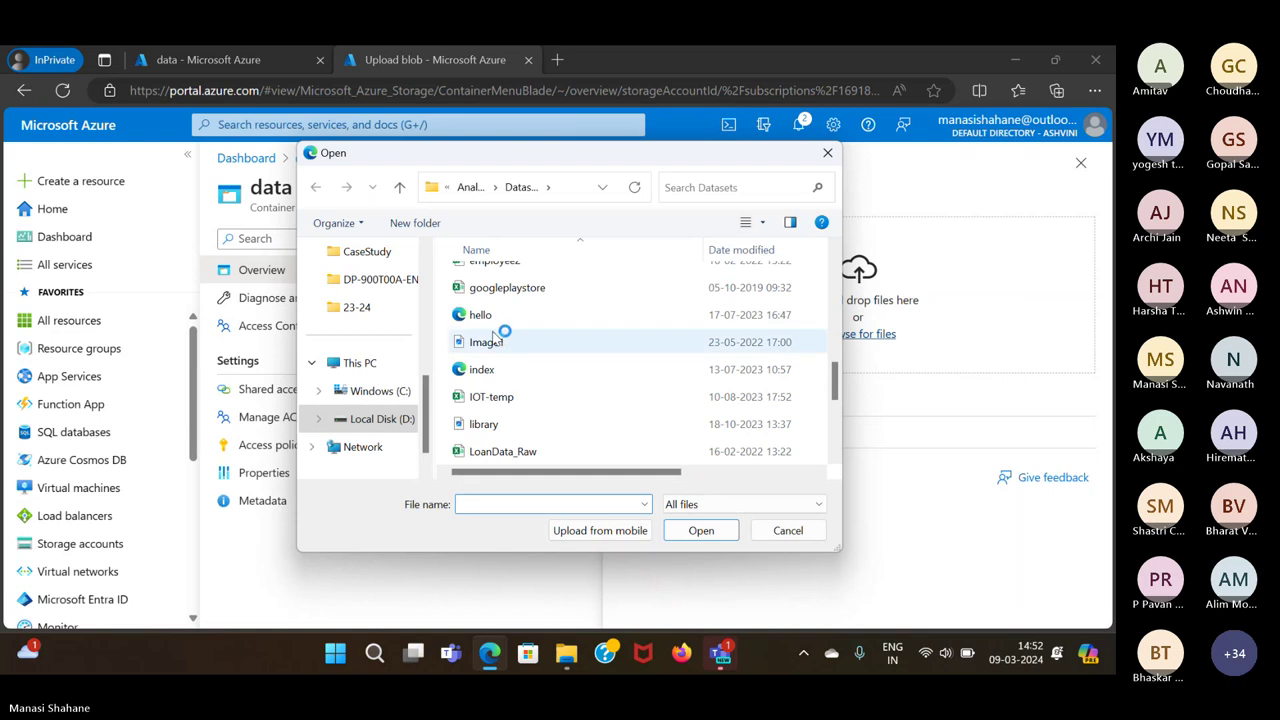
{"action": "left_click", "coordinate": [491, 342]}
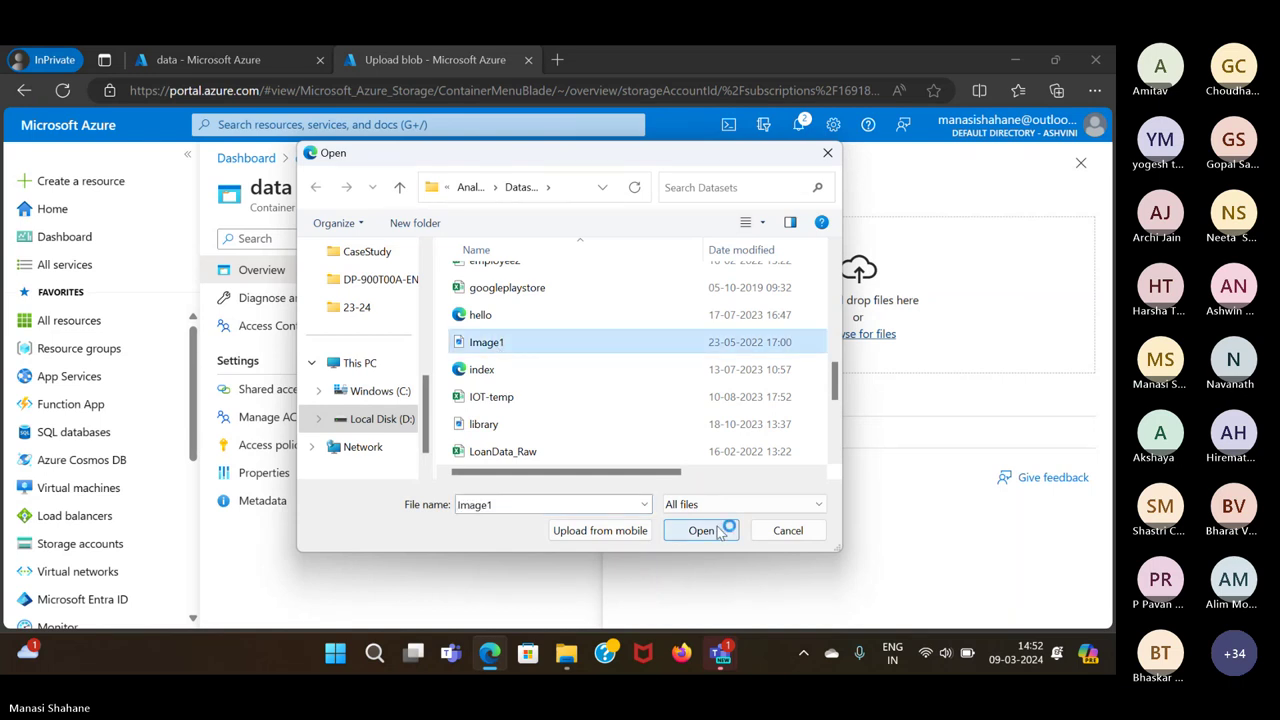
{"action": "left_click", "coordinate": [705, 531]}
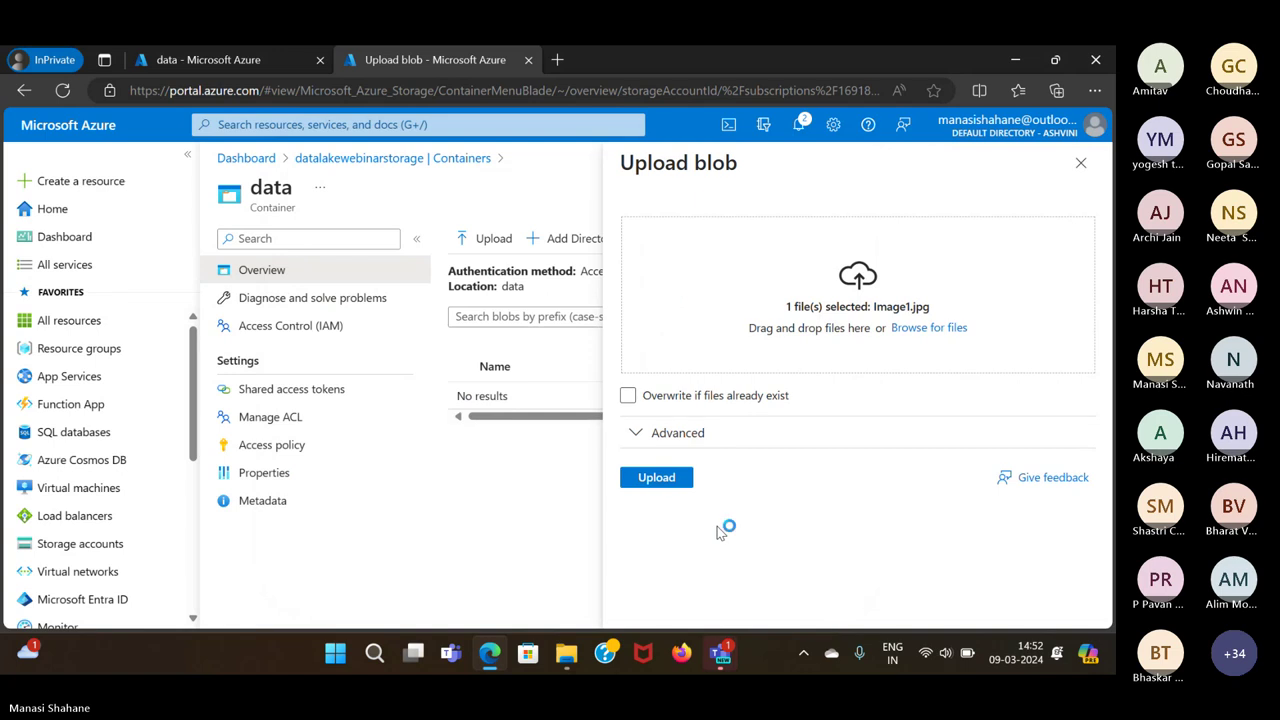
Set the destination folder to 'Image' and upload Image1.jpg.
{"action": "left_click", "coordinate": [711, 447]}
{"action": "scroll", "coordinate": [710, 449], "scroll_direction": "down", "scroll_amount": 3}
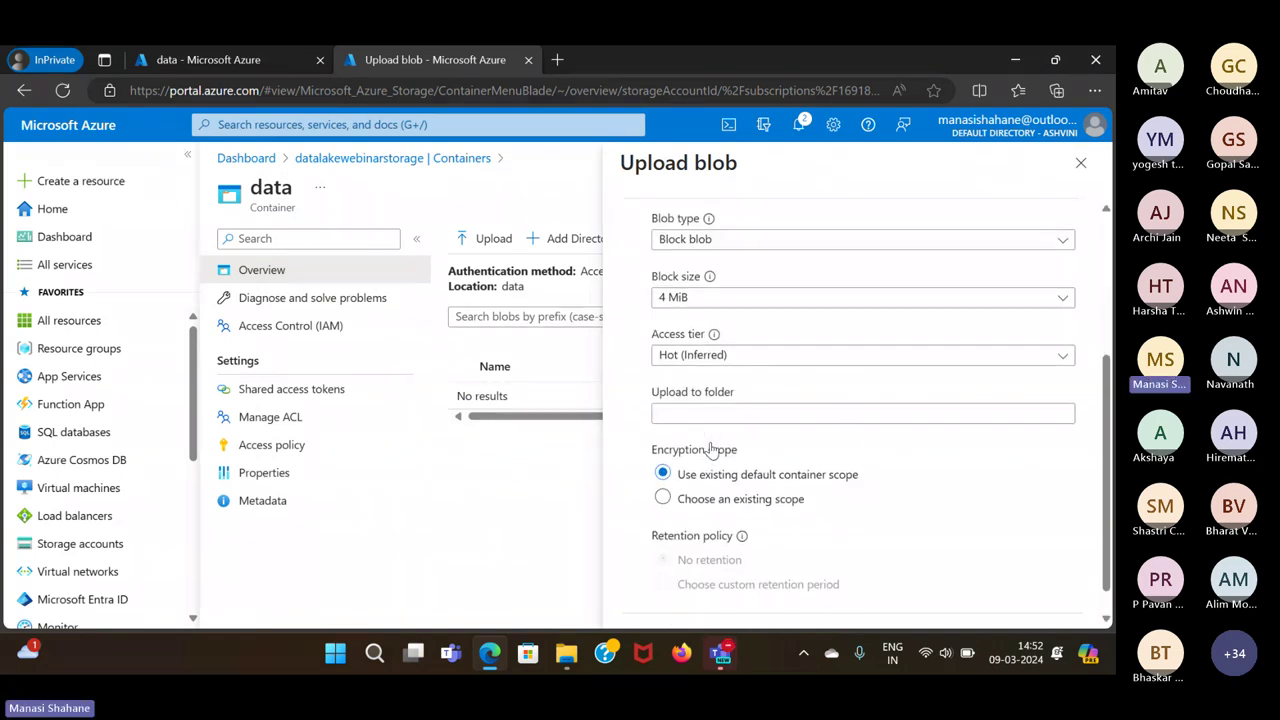
{"action": "left_click", "coordinate": [710, 411]}
{"action": "type", "text": "Image"}
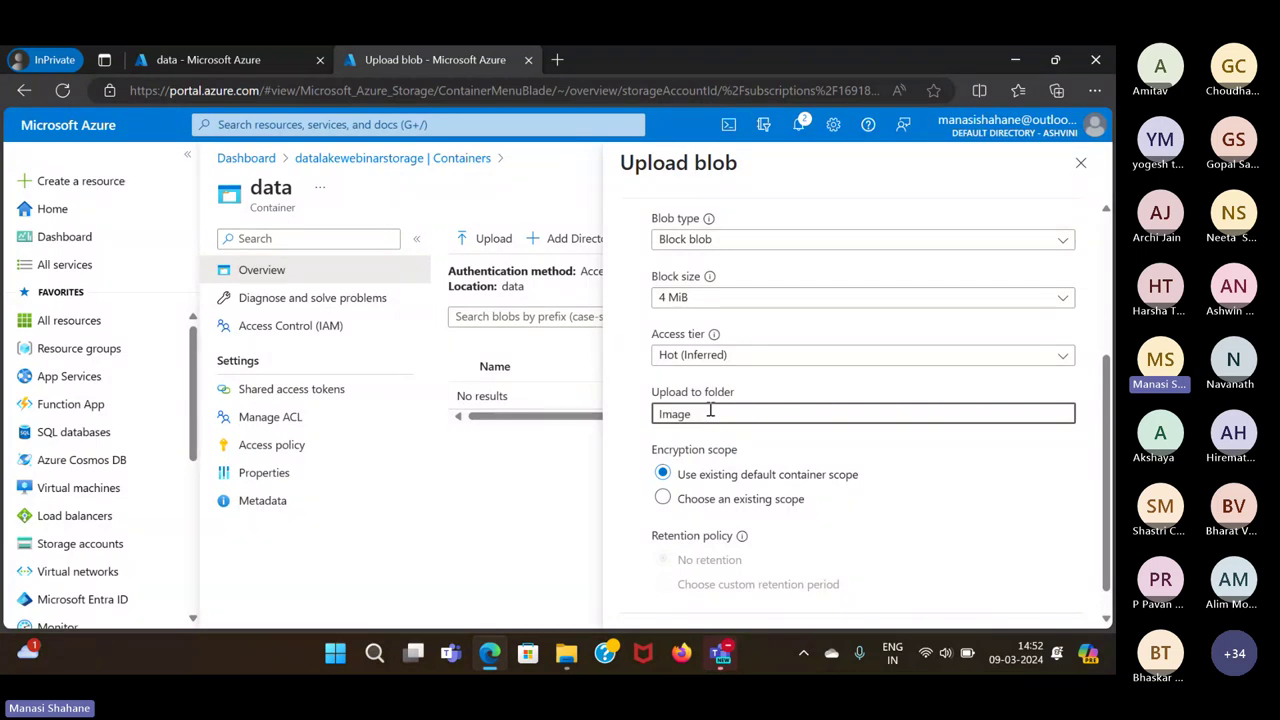
{"action": "scroll", "coordinate": [710, 411], "scroll_direction": "down", "scroll_amount": 1}
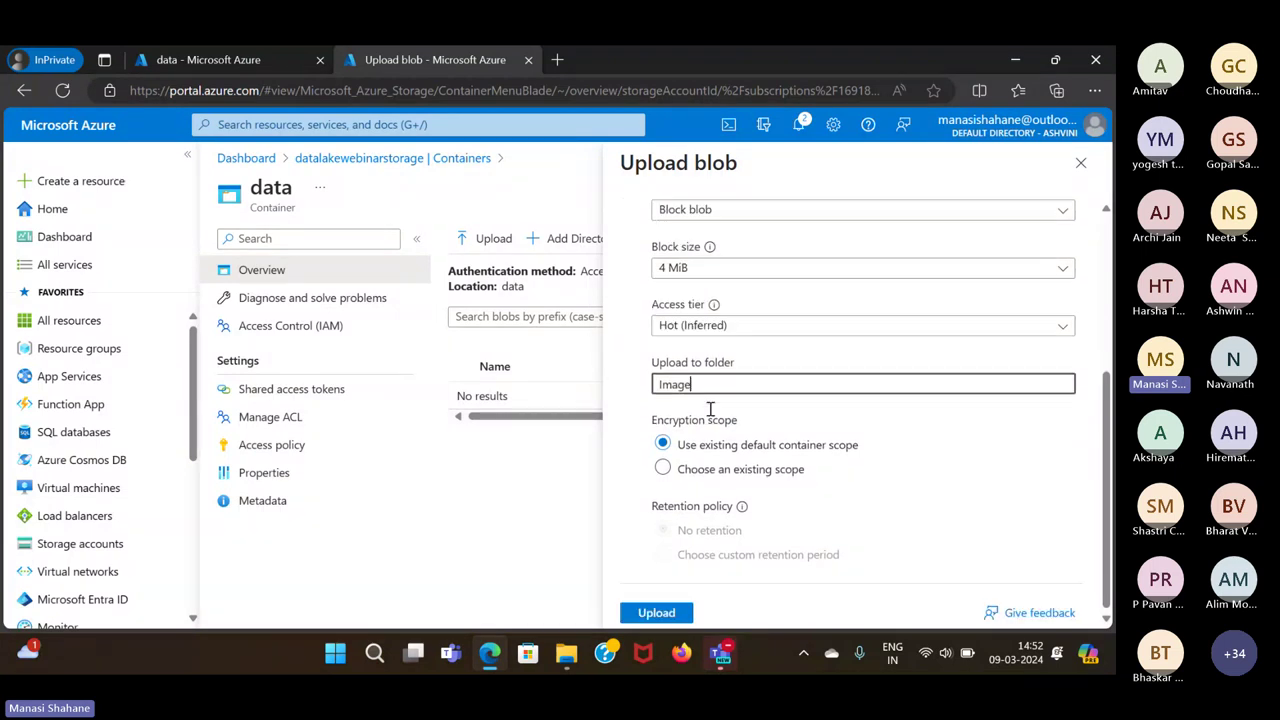
{"action": "left_click", "coordinate": [654, 613]}
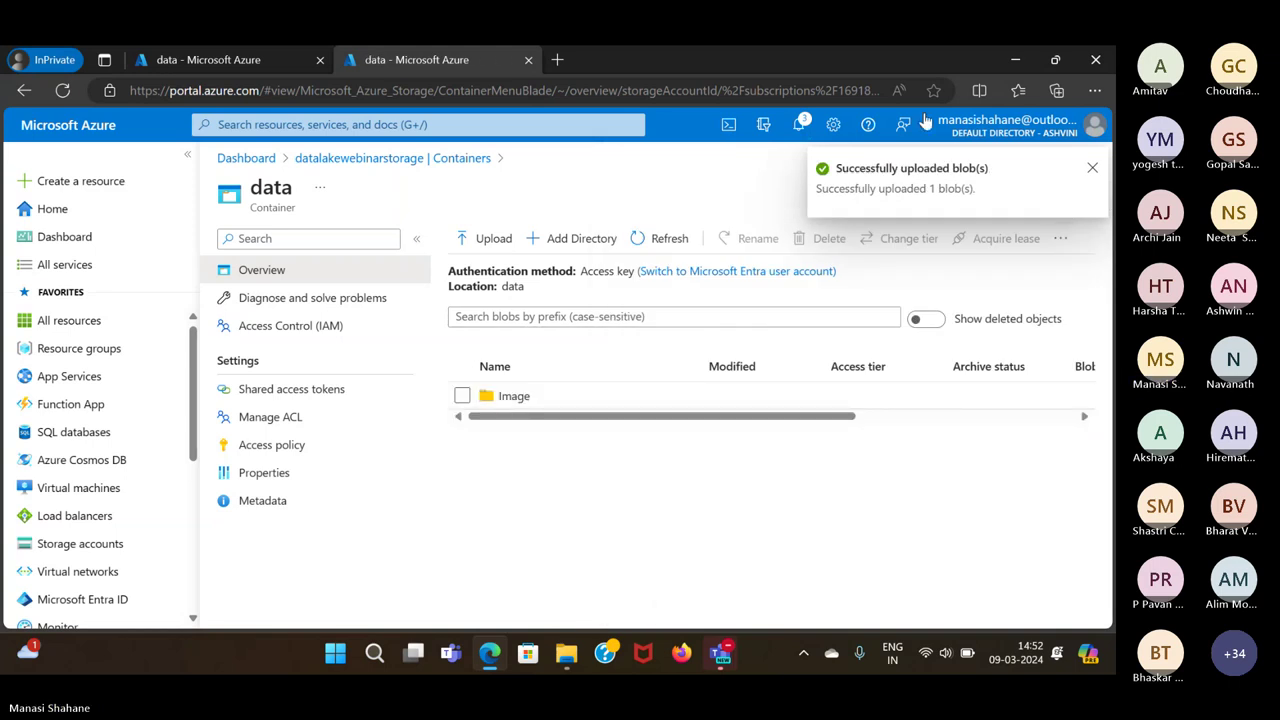
Check Image1.jpg in datalakewebinarstorage's Image folder, then return to webinarstorage009's data container root.
{"action": "left_click", "coordinate": [1092, 170]}
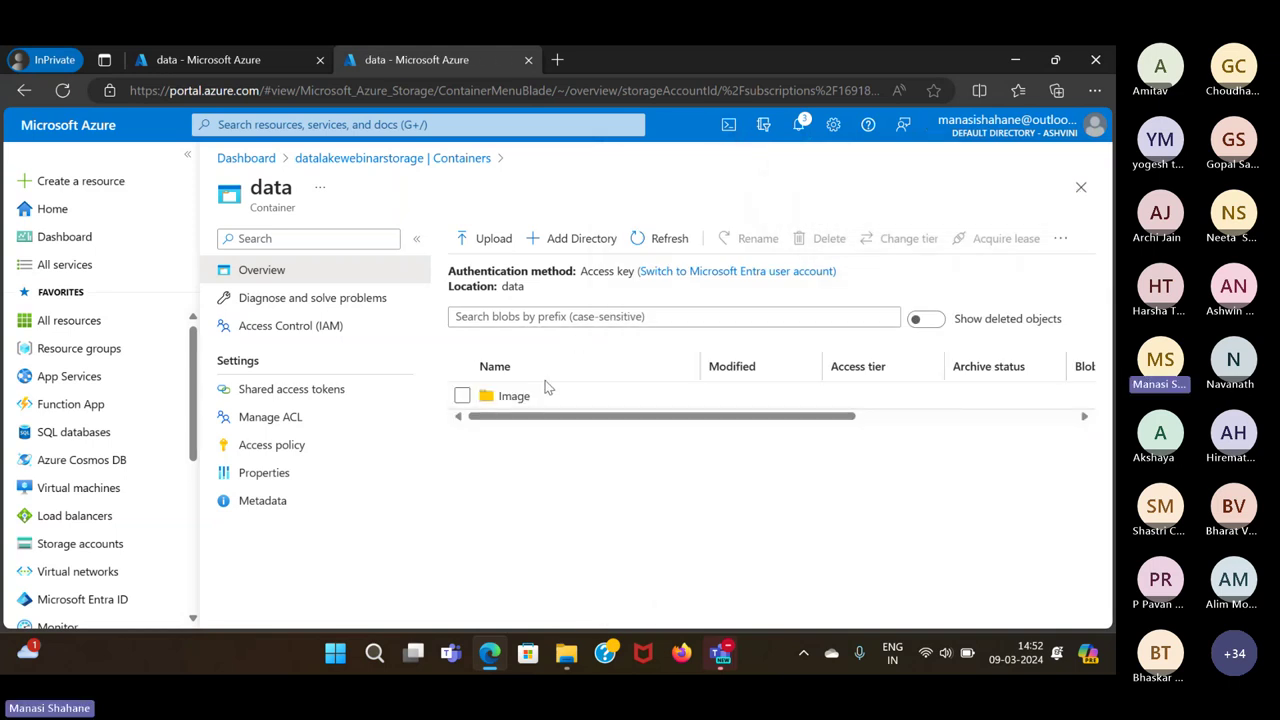
{"action": "left_click", "coordinate": [512, 396]}
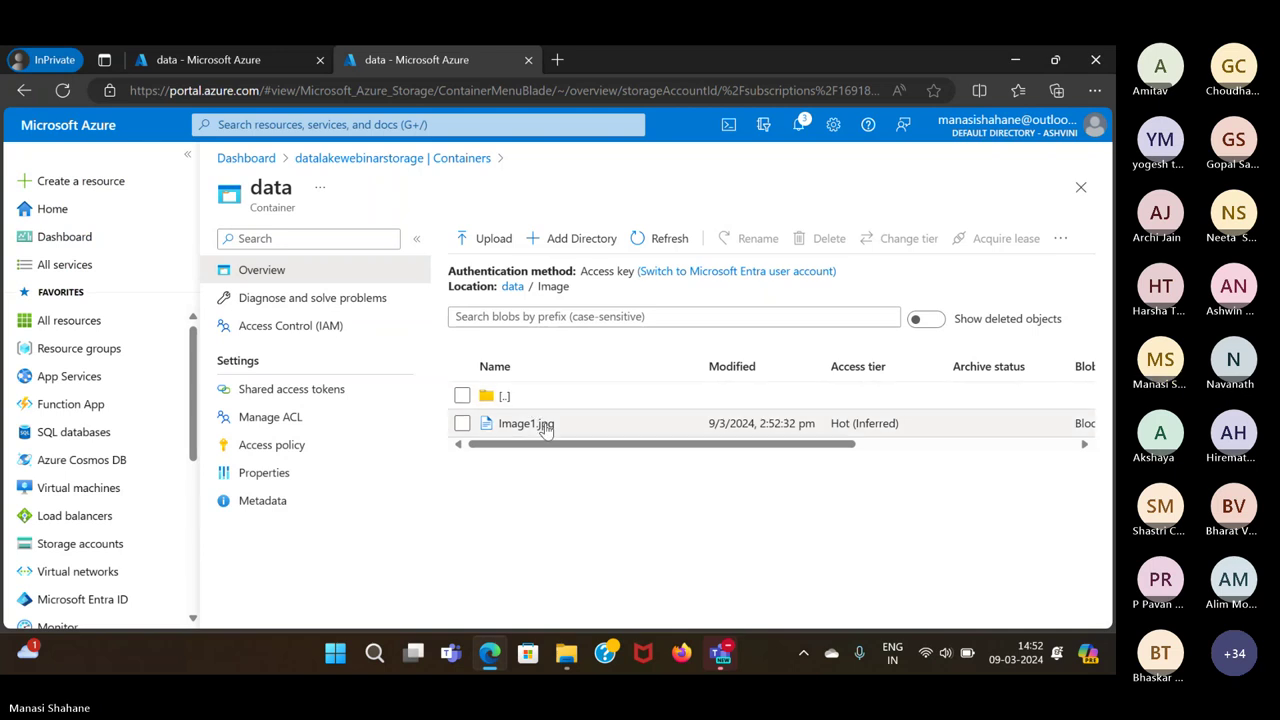
{"action": "left_click", "coordinate": [510, 287]}
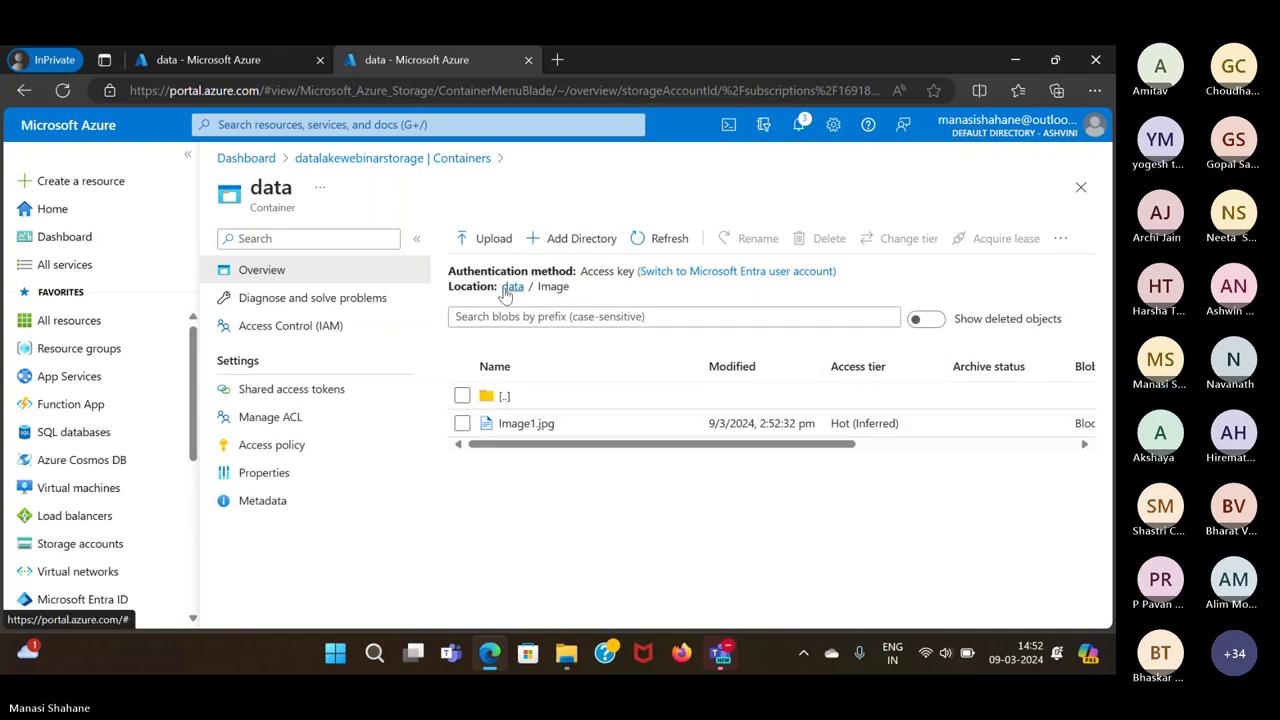
{"action": "left_click", "coordinate": [222, 63]}
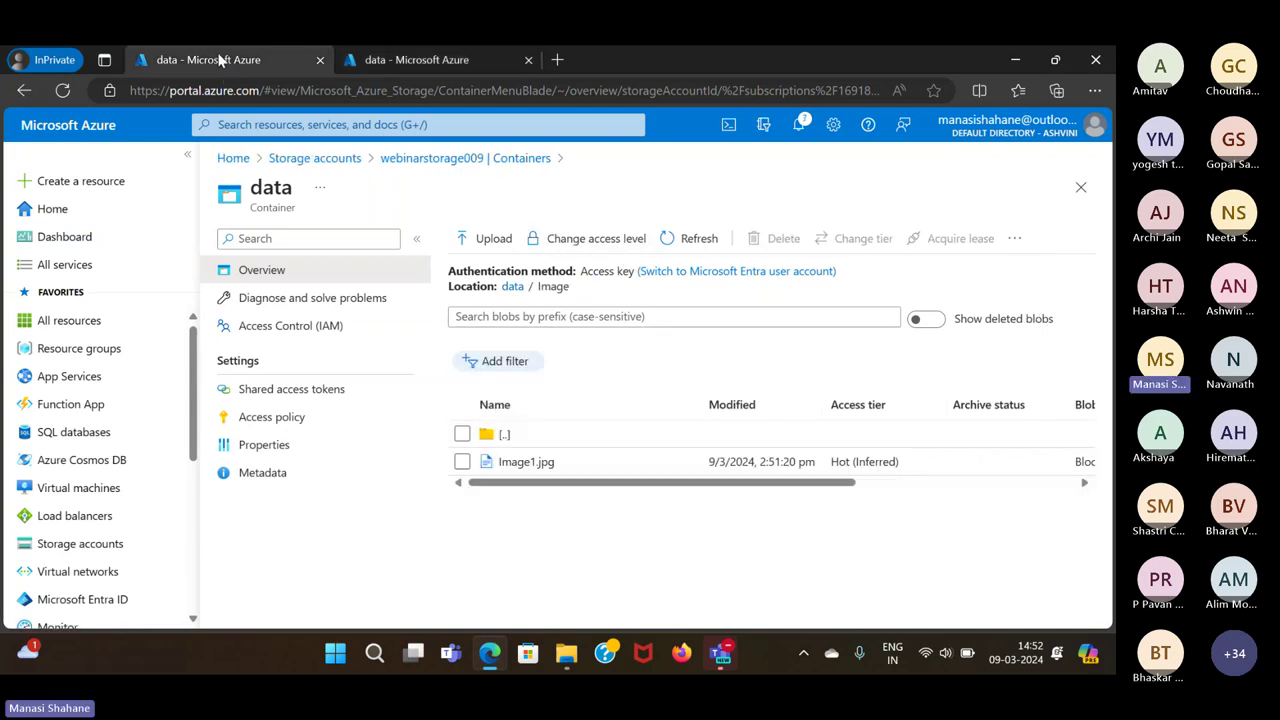
{"action": "left_click", "coordinate": [513, 287]}
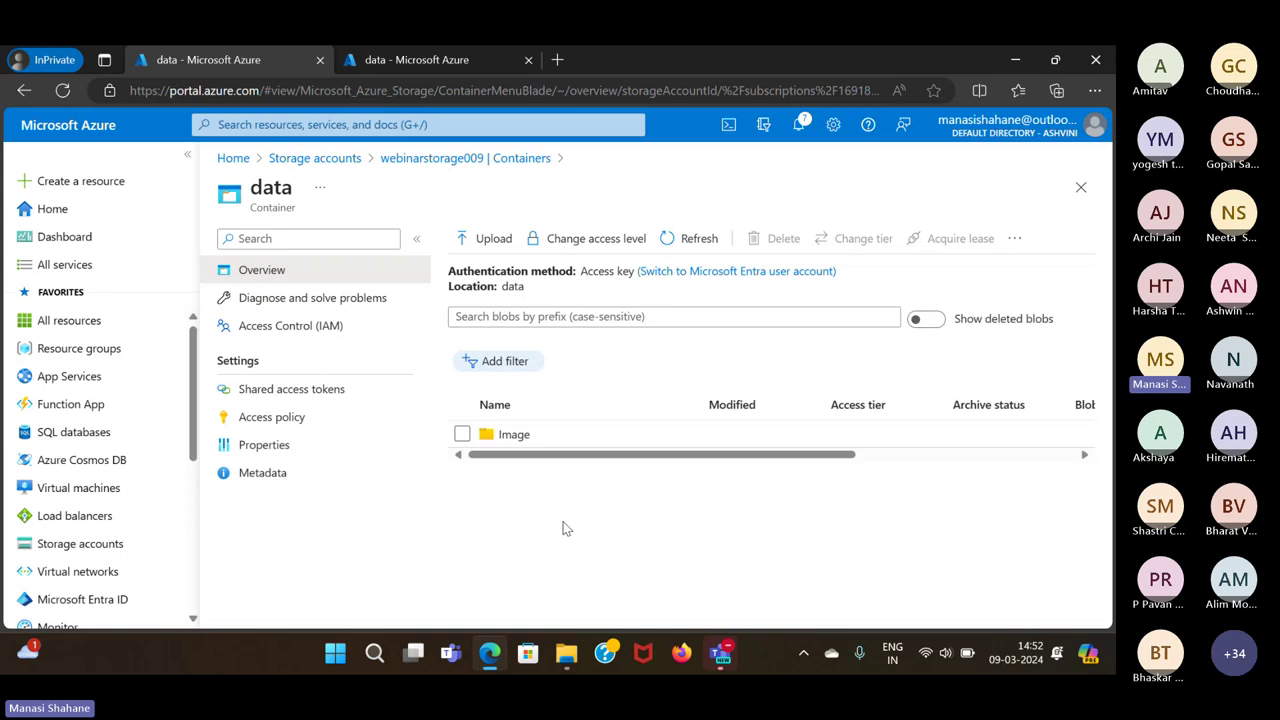
{"action": "left_click", "coordinate": [462, 434]}
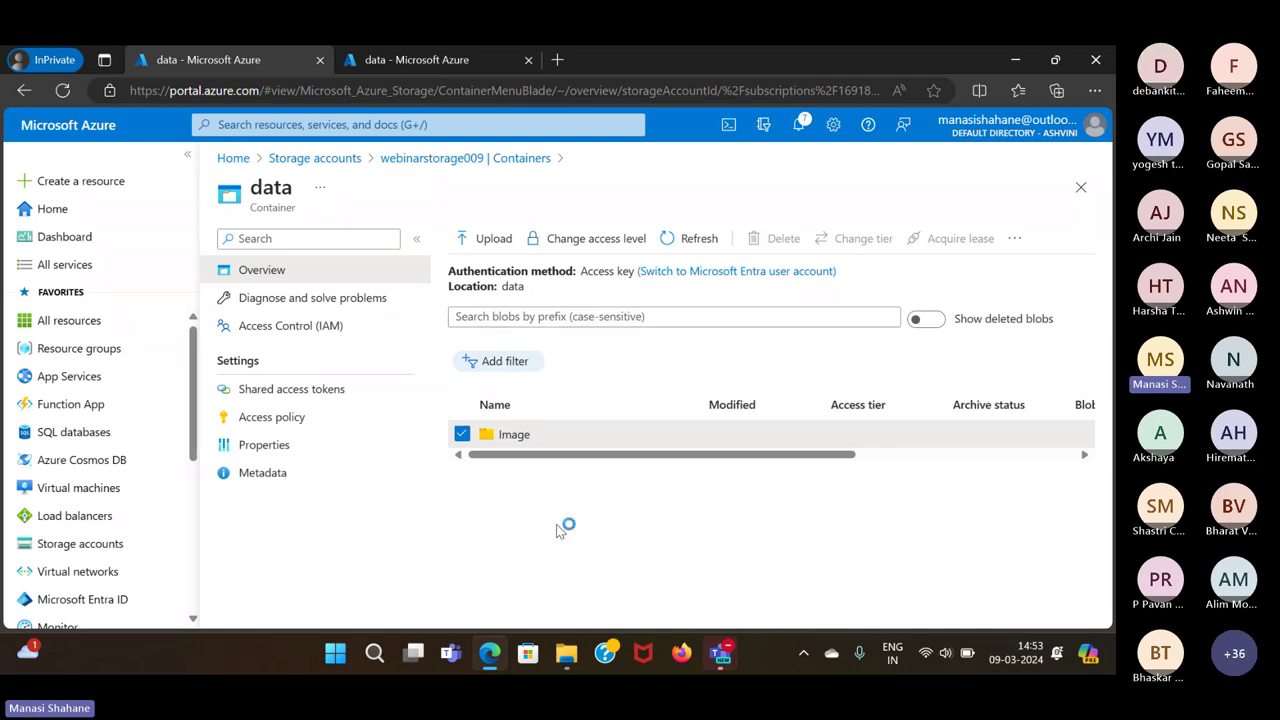
{"action": "left_click", "coordinate": [405, 60]}
{"action": "left_click", "coordinate": [462, 397]}
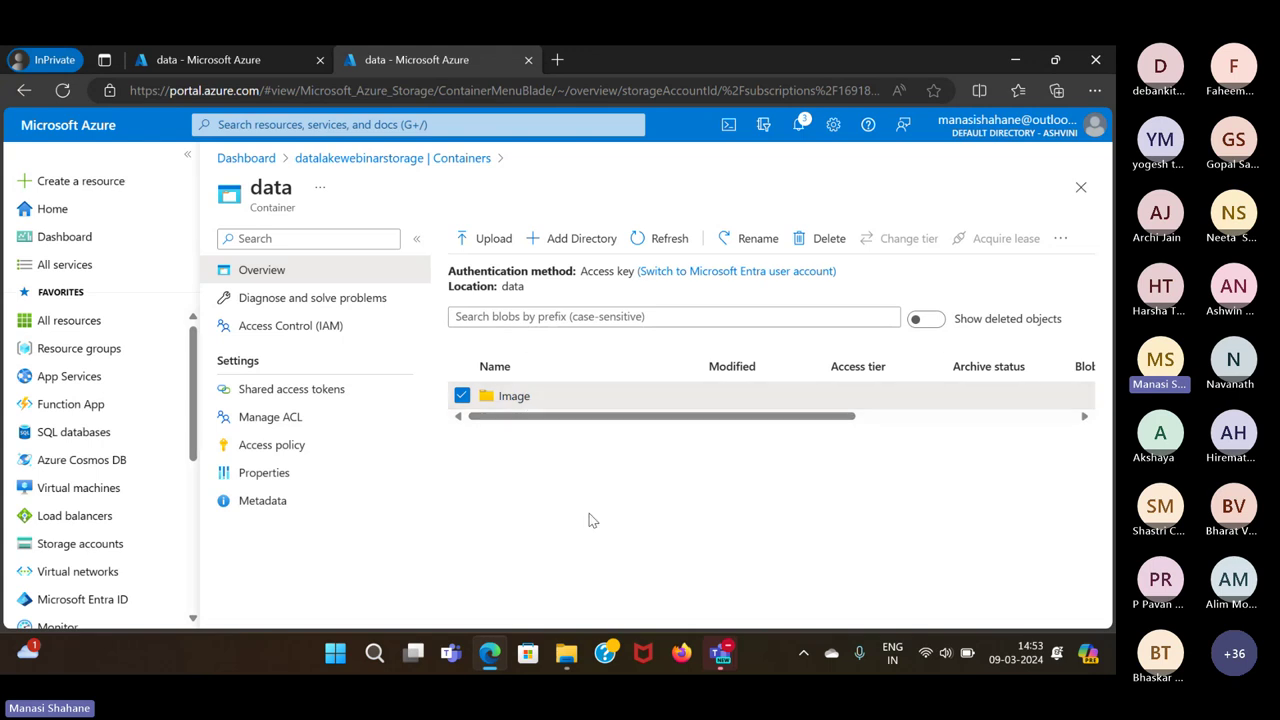
{"action": "left_click", "coordinate": [462, 396]}
{"action": "left_click", "coordinate": [537, 398]}
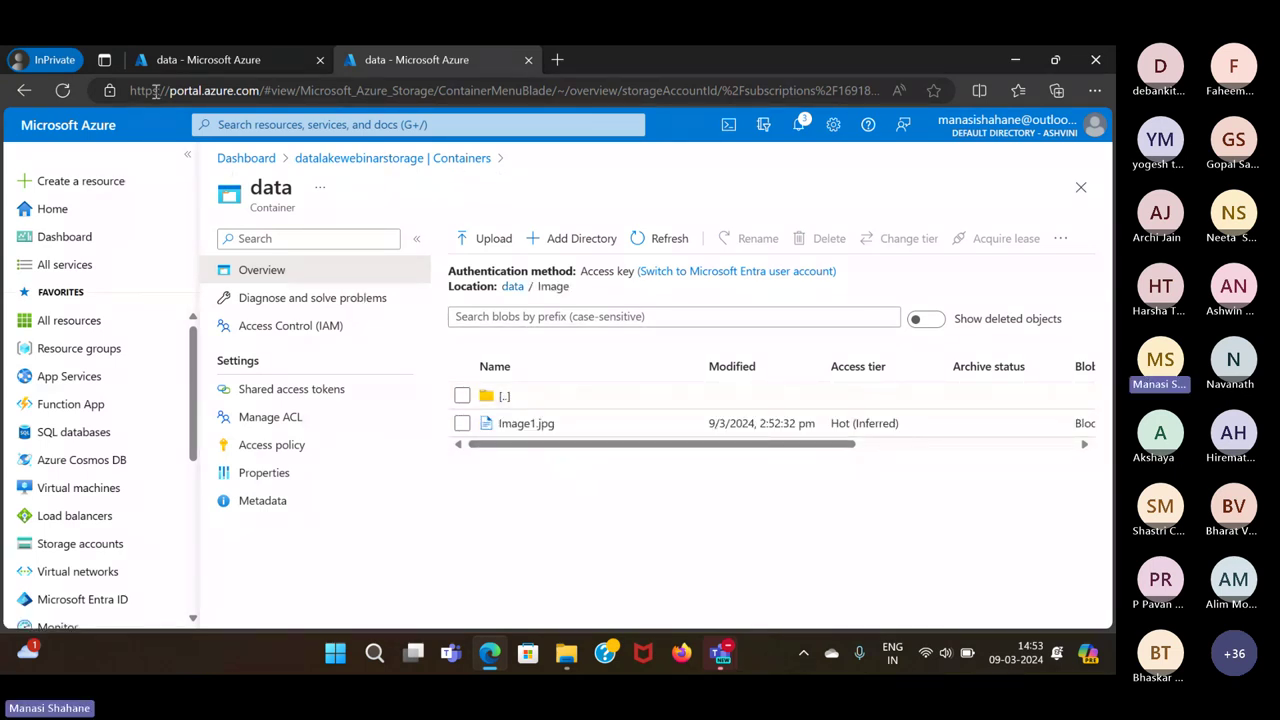
{"action": "left_click", "coordinate": [166, 62]}
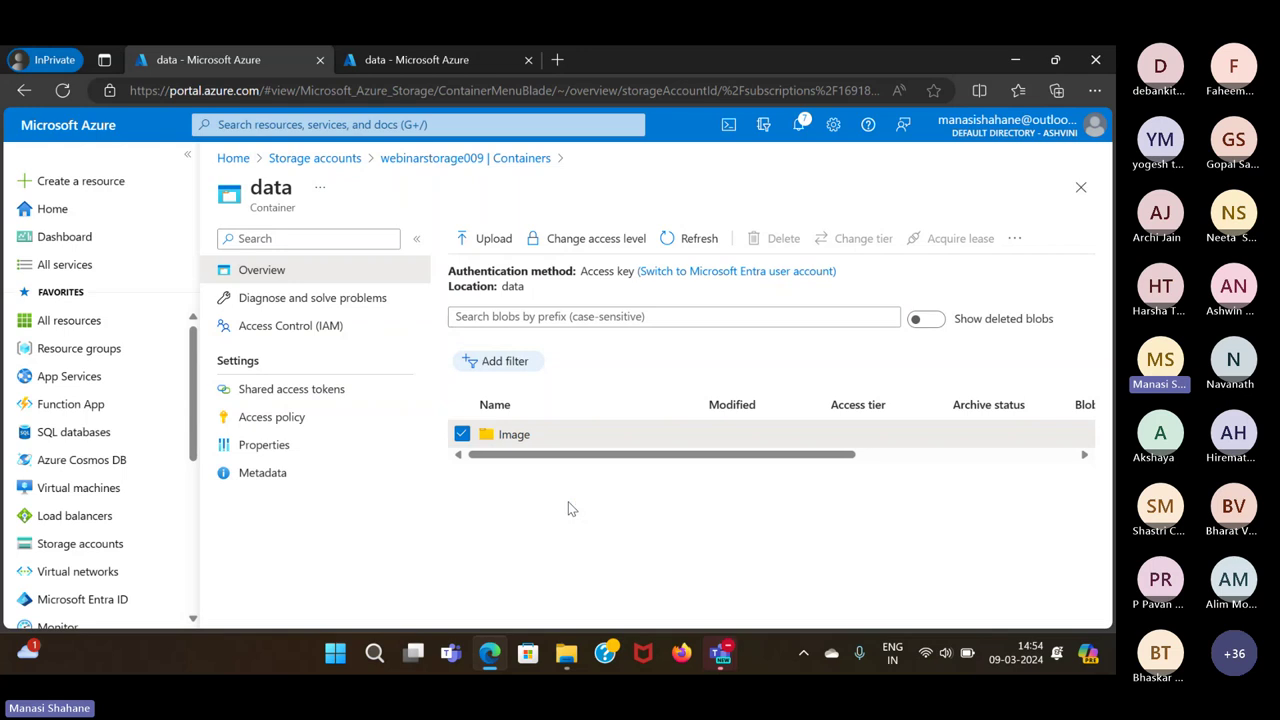
{"action": "left_click", "coordinate": [462, 436]}
Delete Image1.jpg and its snapshots from webinarstorage009's Image folder, then go back to the container root.
{"action": "left_click", "coordinate": [526, 440]}
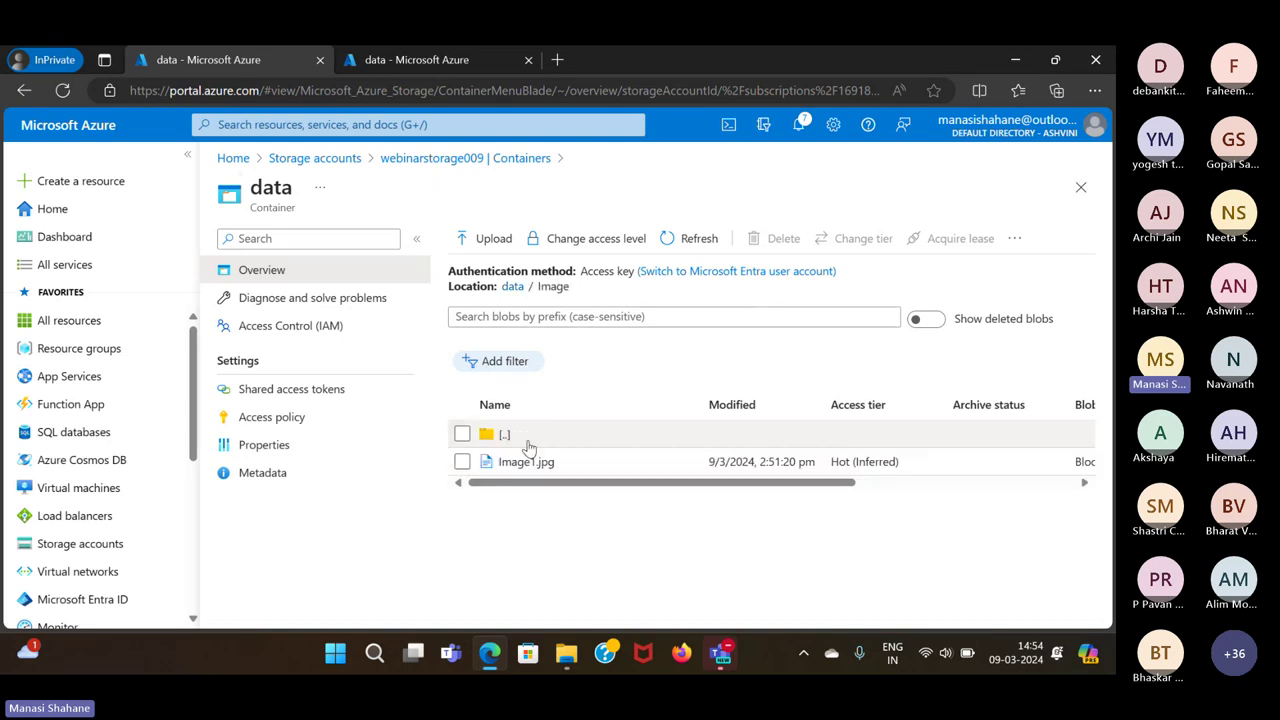
{"action": "left_click", "coordinate": [462, 461]}
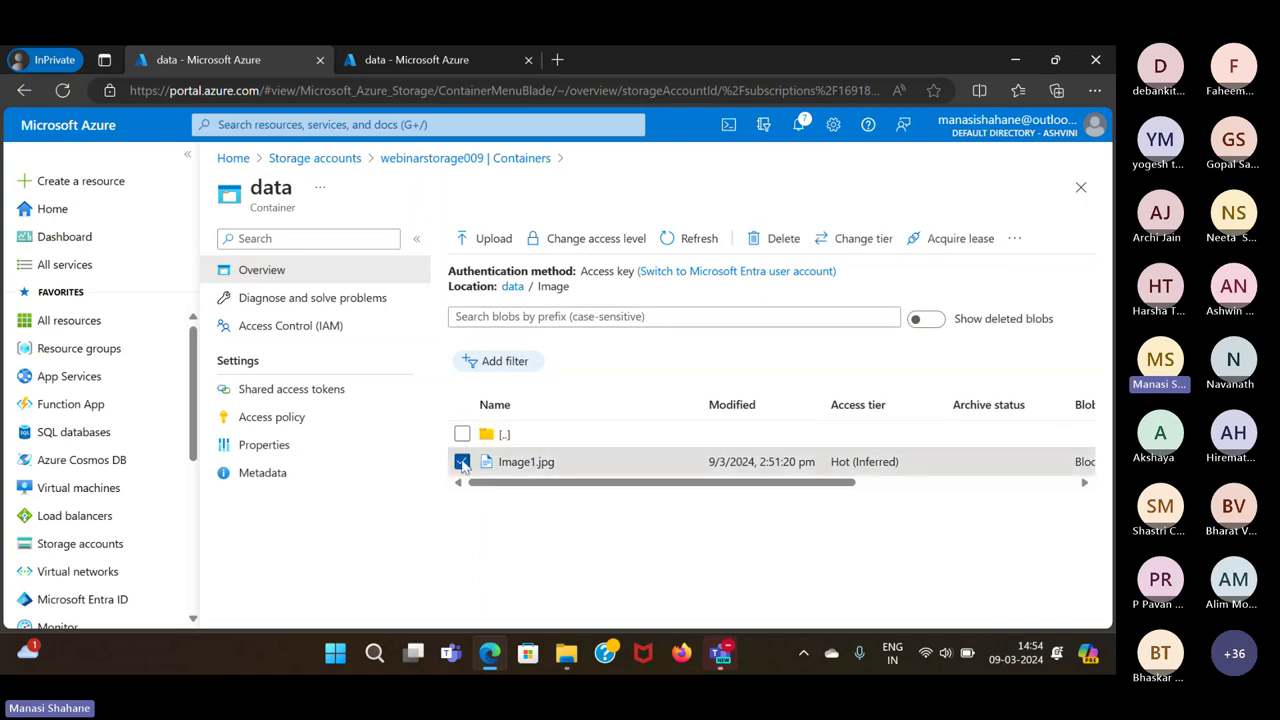
{"action": "left_click", "coordinate": [764, 240]}
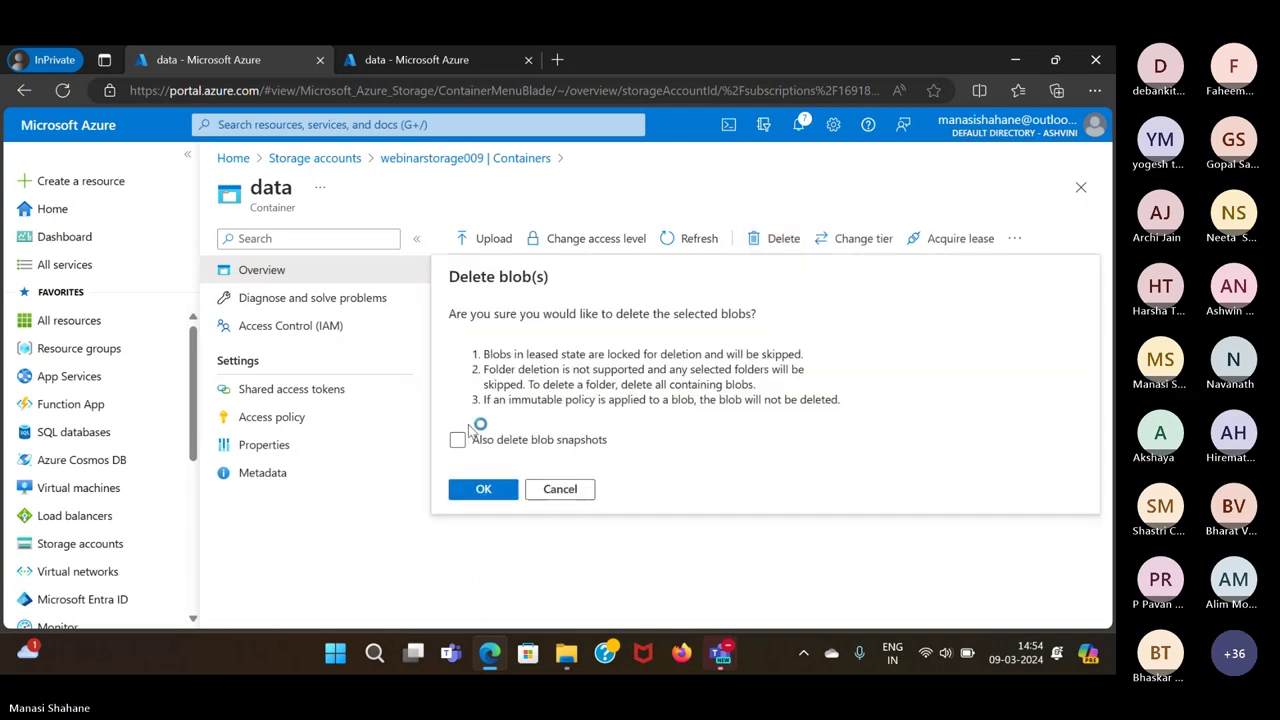
{"action": "left_click", "coordinate": [458, 445]}
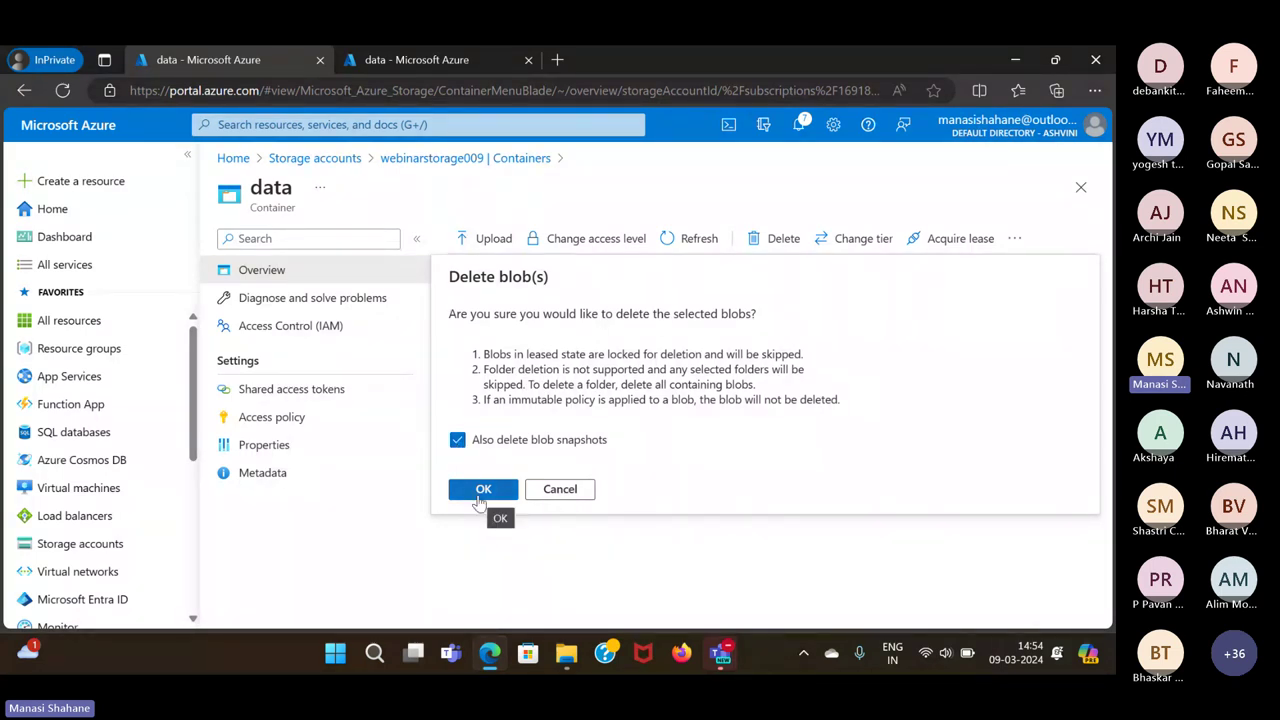
{"action": "left_click", "coordinate": [479, 493]}
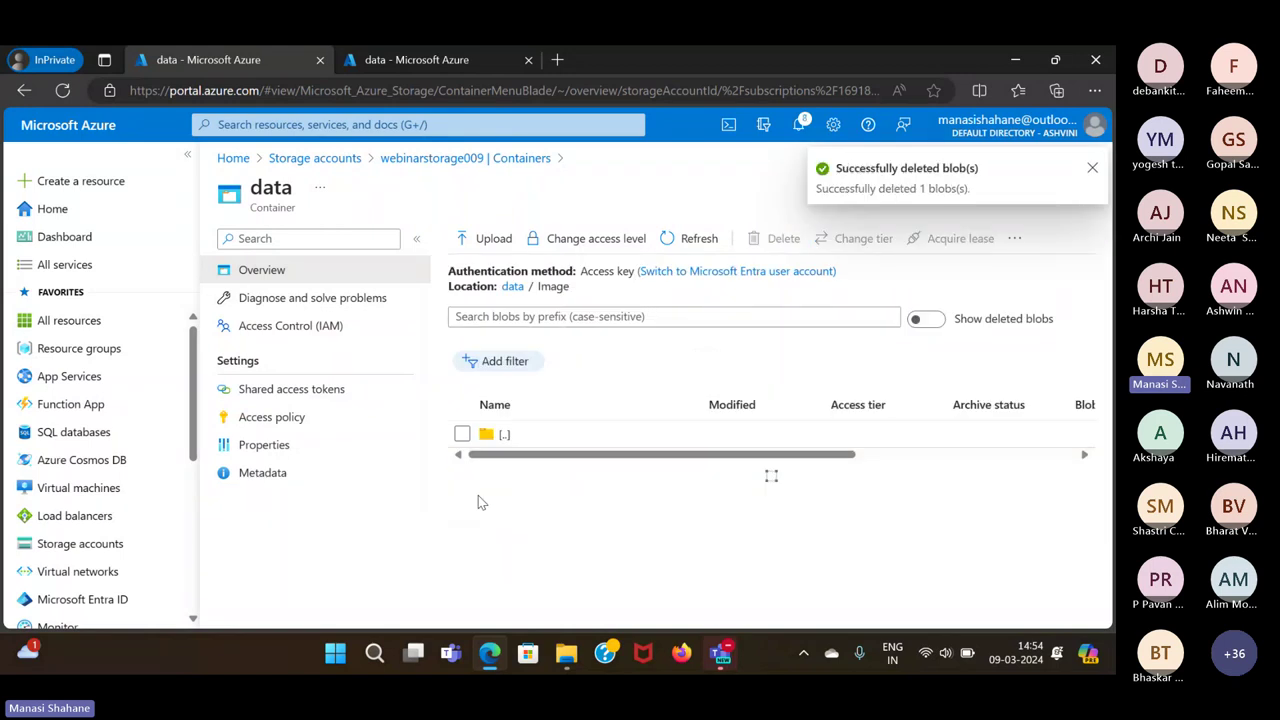
{"action": "left_click", "coordinate": [512, 287]}
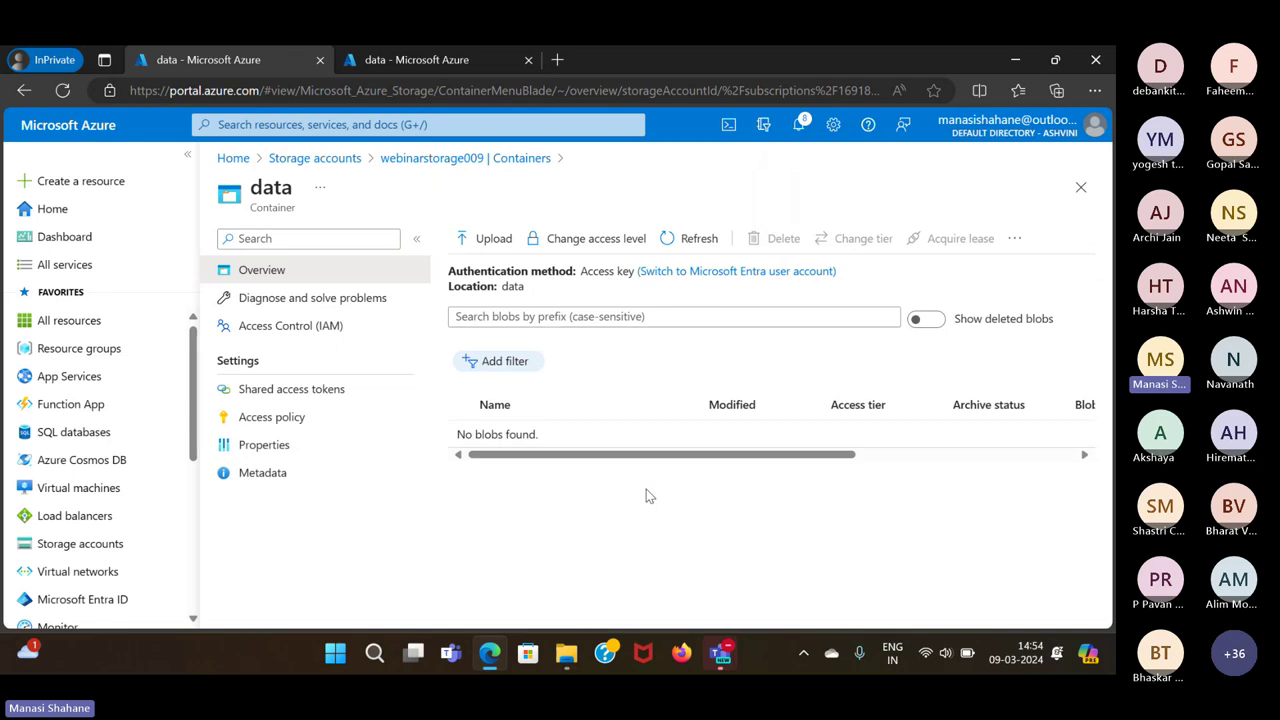
In datalakewebinarstorage, delete Image1.jpg from the Image folder and return to the data container root.
{"action": "left_click", "coordinate": [388, 64]}
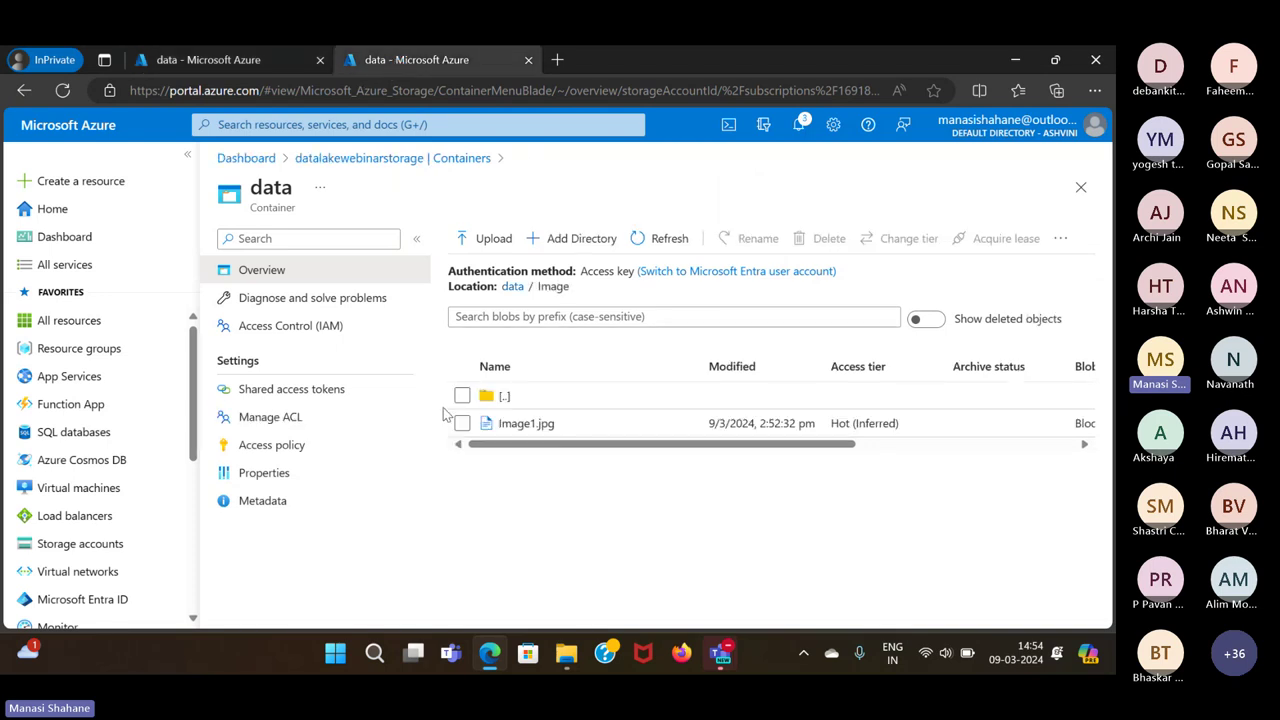
{"action": "left_click", "coordinate": [509, 286]}
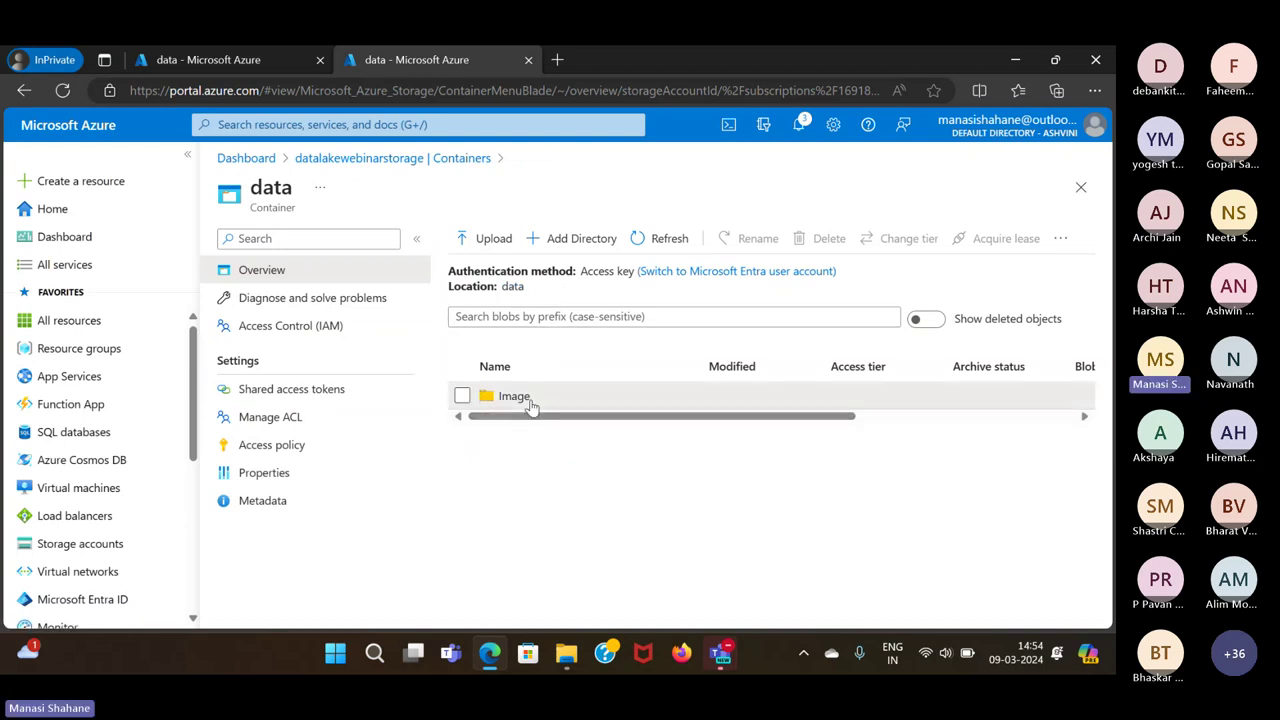
{"action": "left_click", "coordinate": [472, 396]}
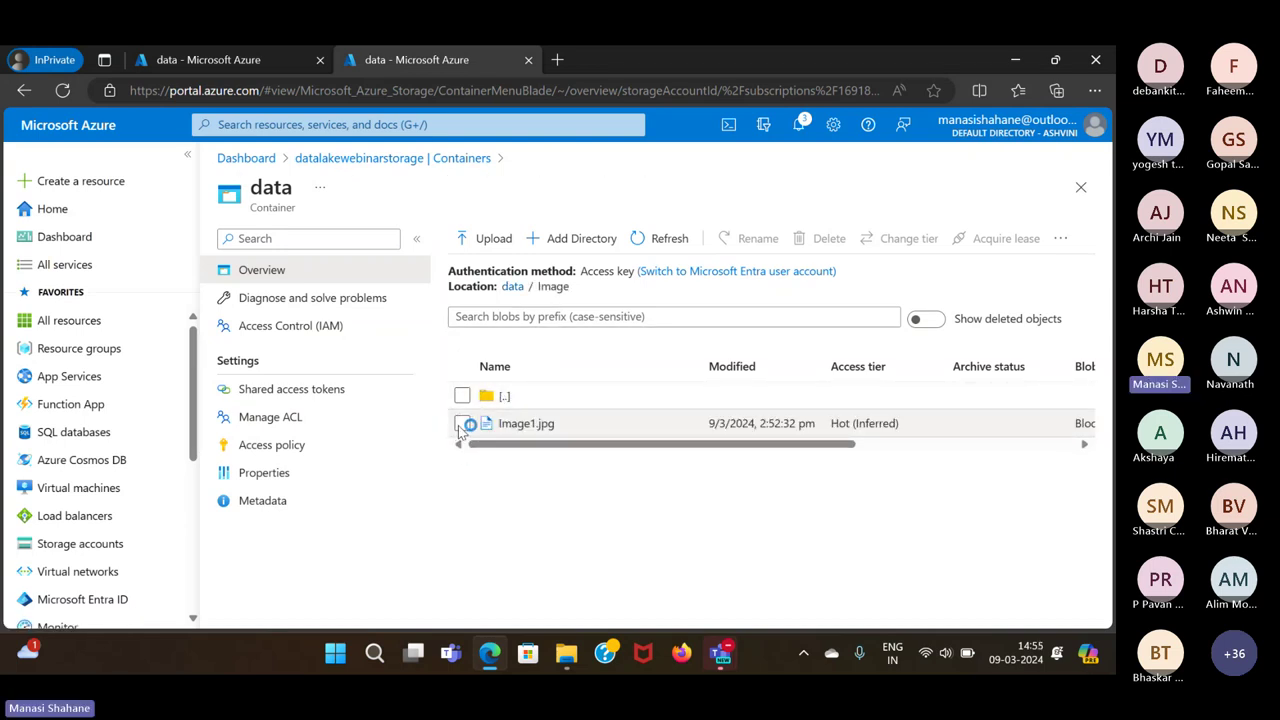
{"action": "left_click", "coordinate": [462, 424]}
{"action": "left_click", "coordinate": [815, 245]}
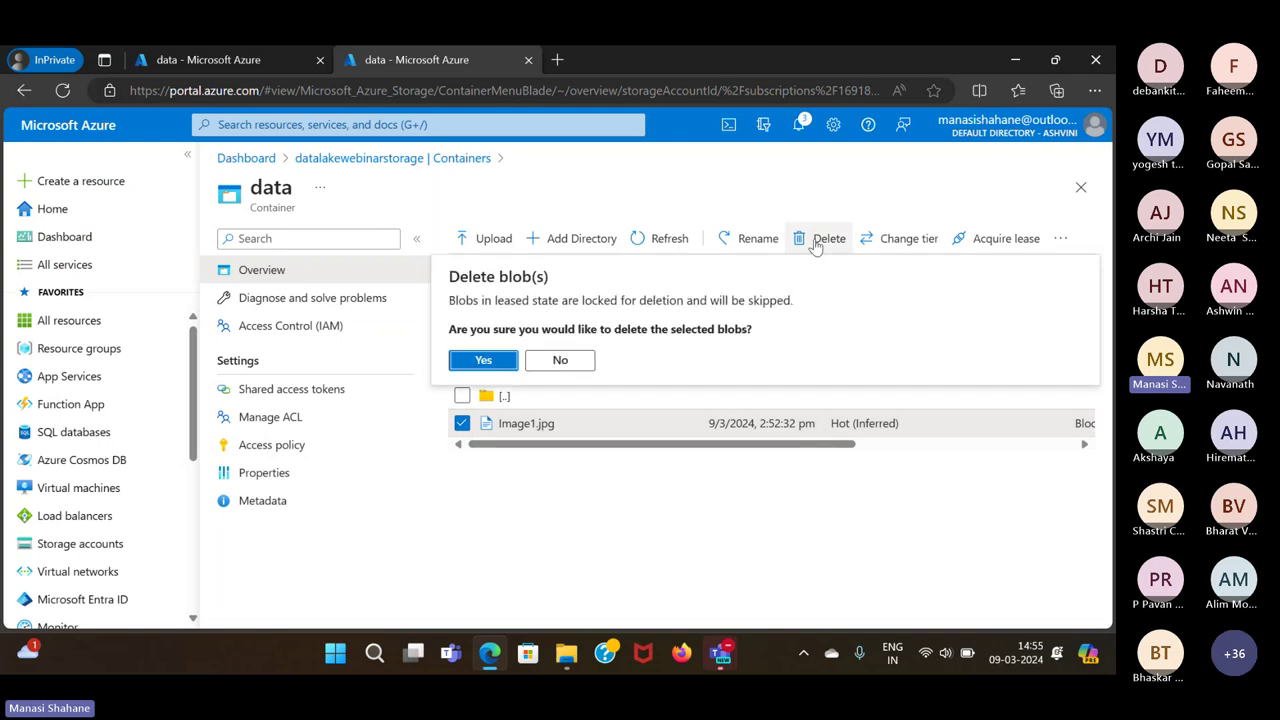
{"action": "left_click", "coordinate": [484, 364]}
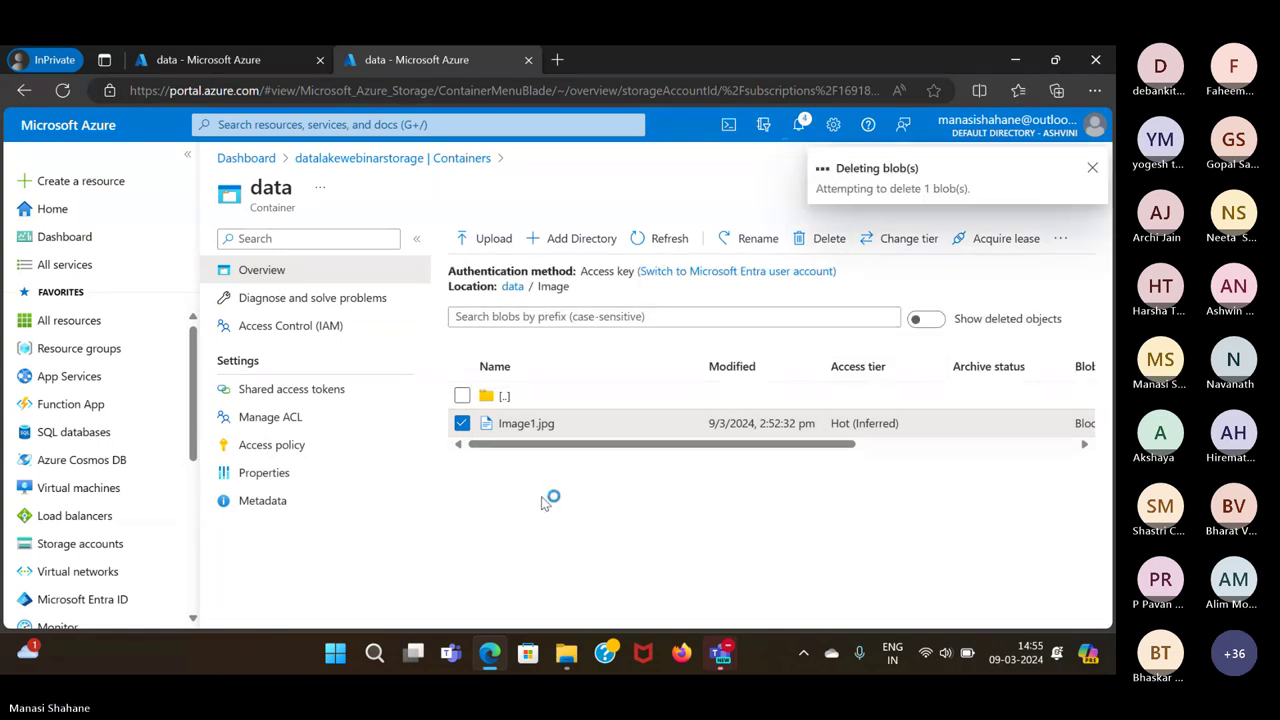
{"action": "left_click", "coordinate": [512, 287]}
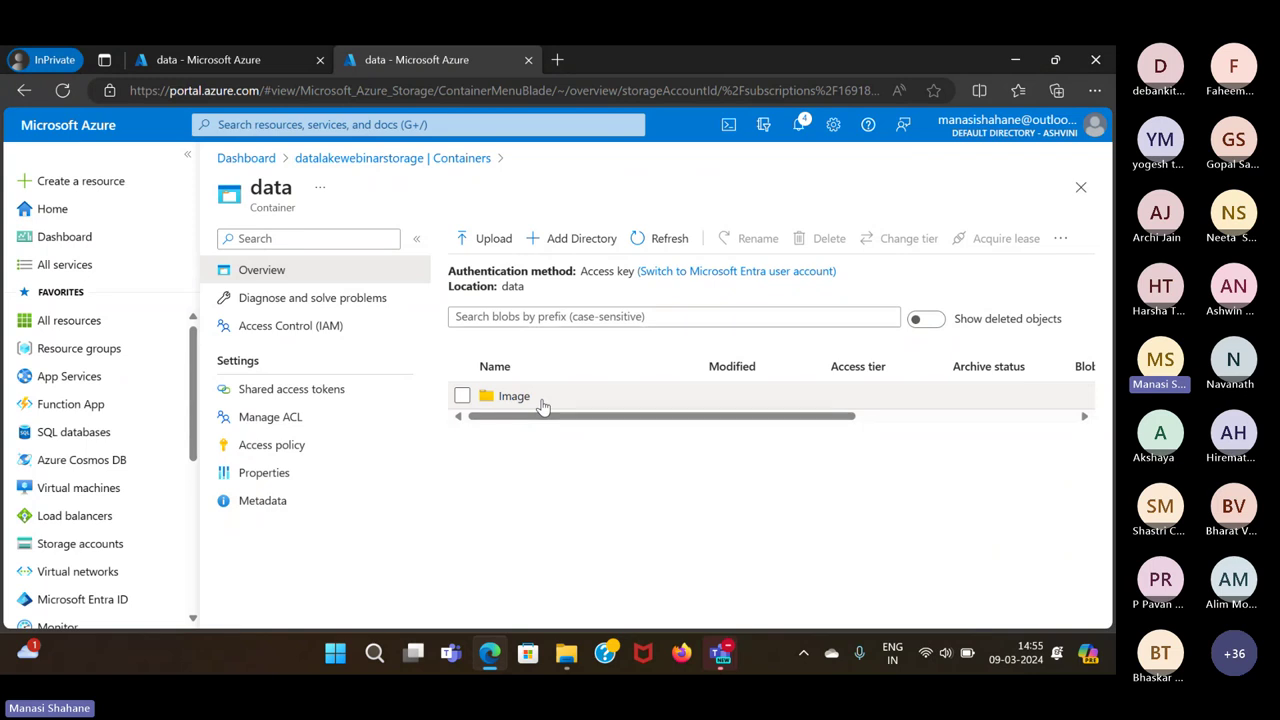
Delete the empty Image directory from datalakewebinarstorage's data container and dismiss the notification.
{"action": "left_click", "coordinate": [541, 402]}
{"action": "left_click", "coordinate": [540, 400]}
{"action": "left_click", "coordinate": [462, 396]}
{"action": "left_click", "coordinate": [795, 242]}
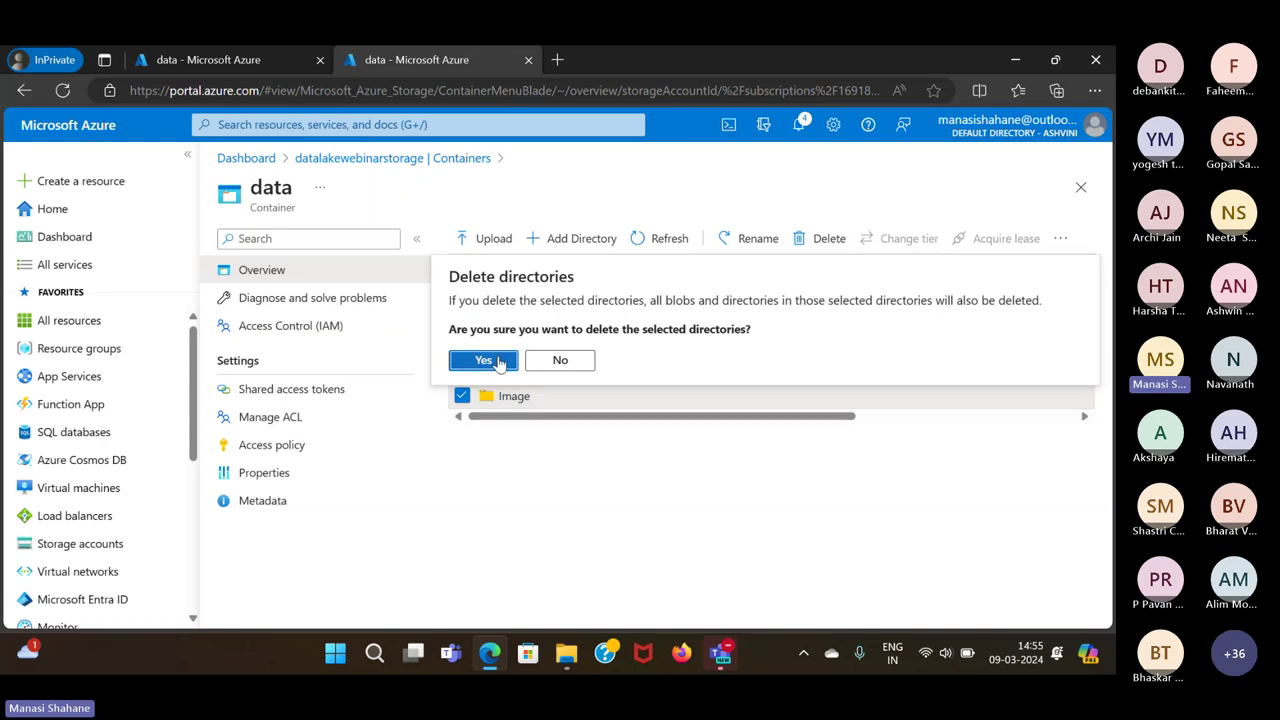
{"action": "left_click", "coordinate": [483, 361]}
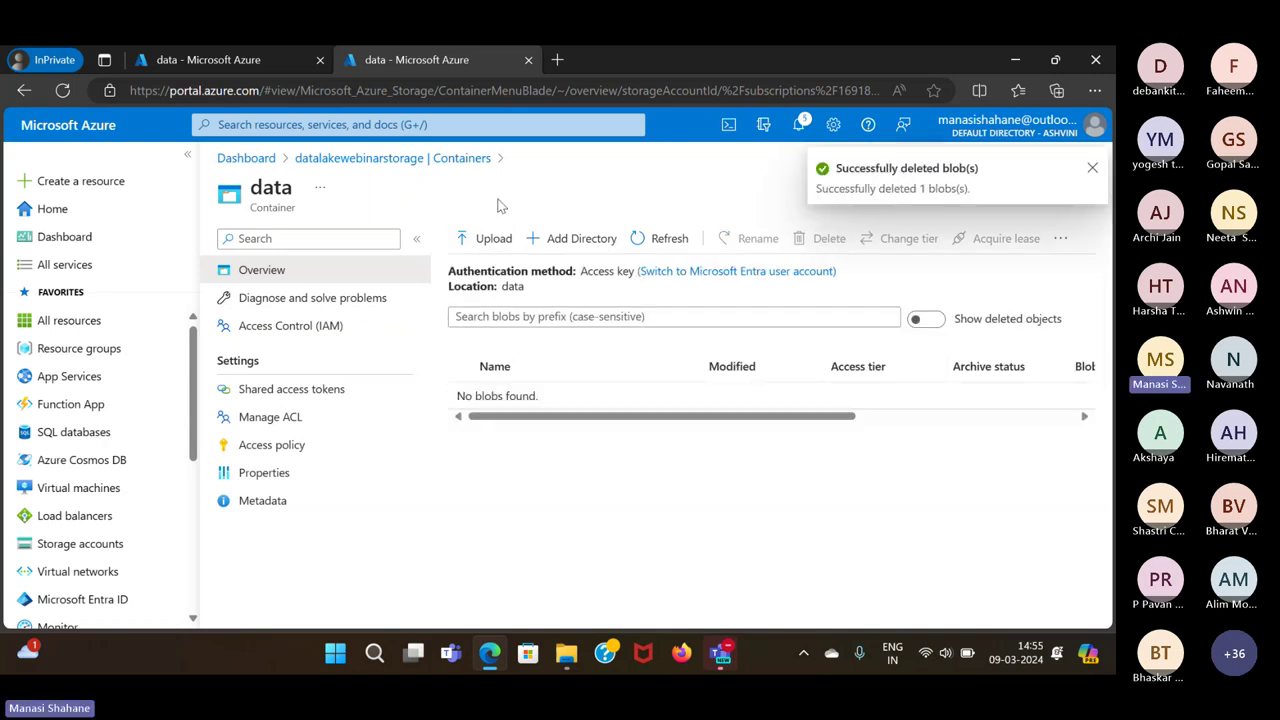
{"action": "left_click", "coordinate": [1092, 168]}
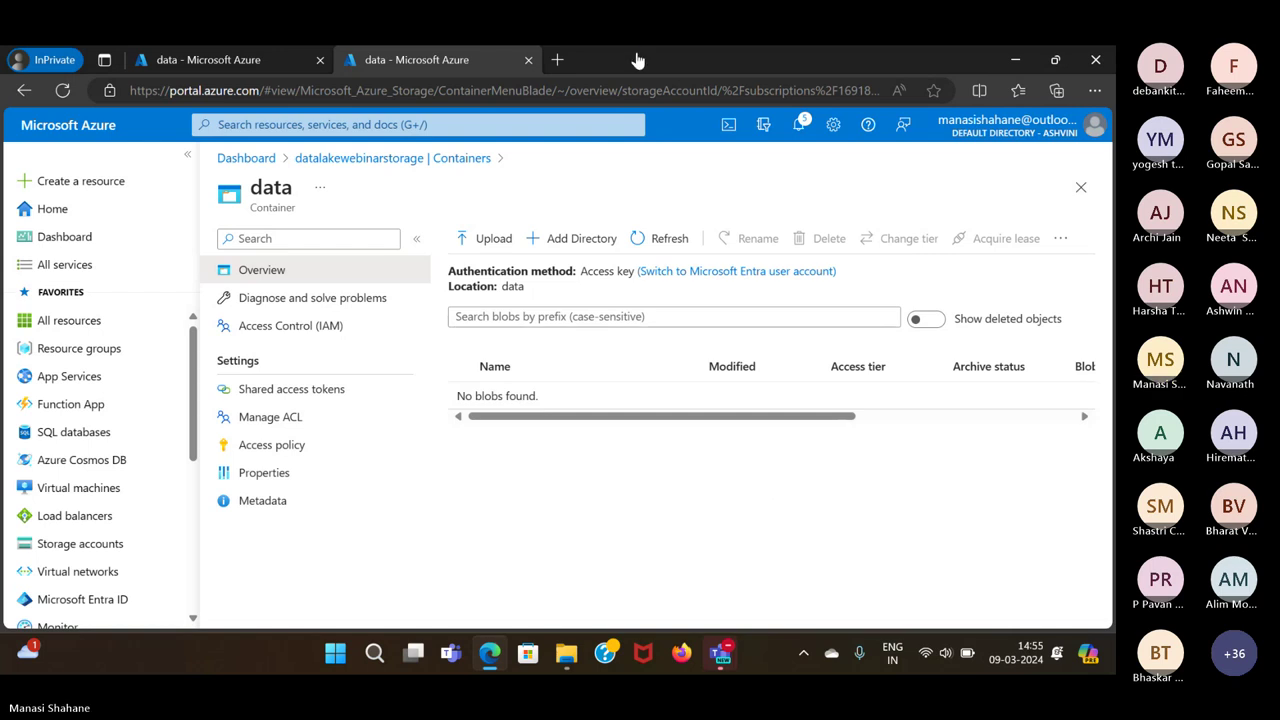
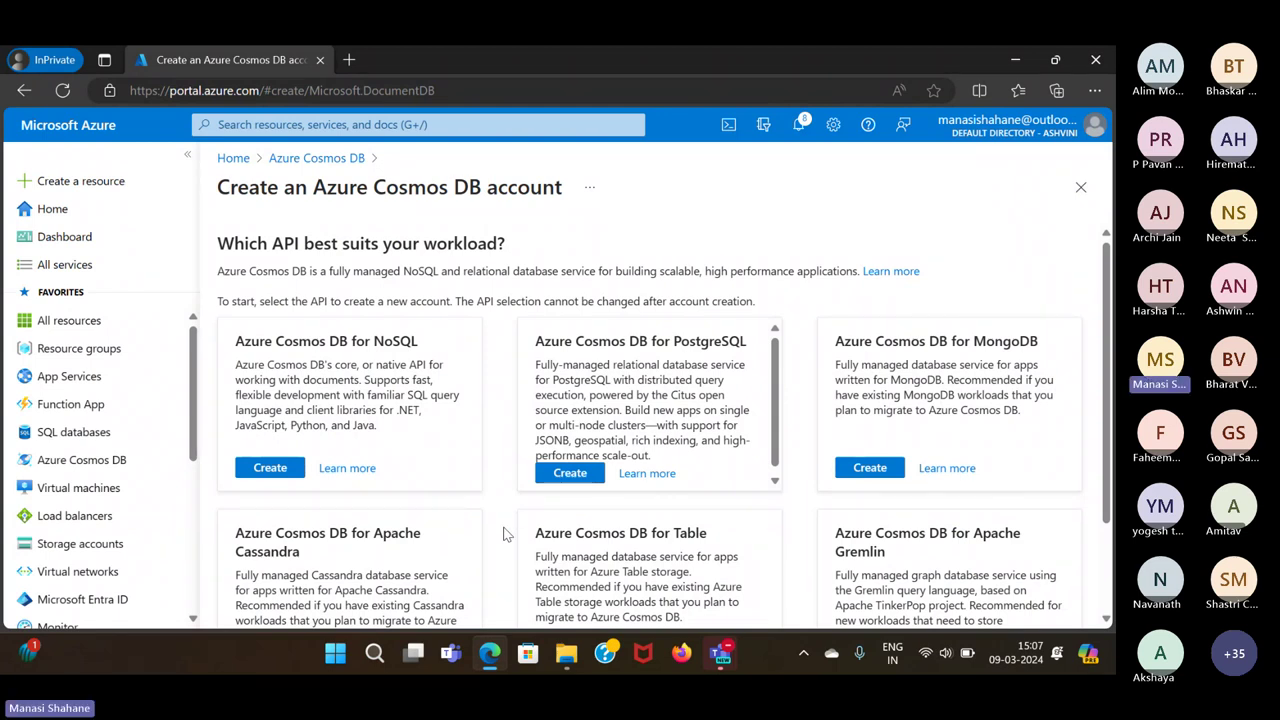
Start a new Cosmos DB for NoSQL account in the Webinar resource group.
{"action": "left_click", "coordinate": [270, 468]}
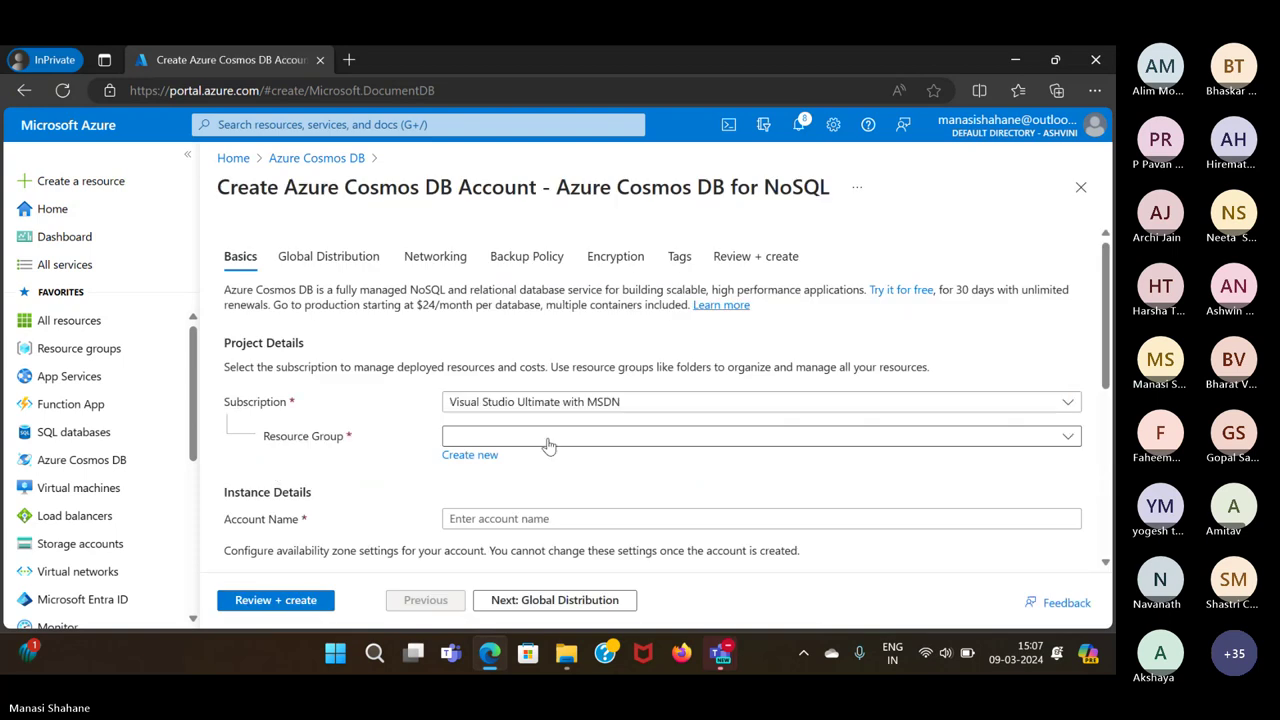
{"action": "left_click", "coordinate": [548, 440]}
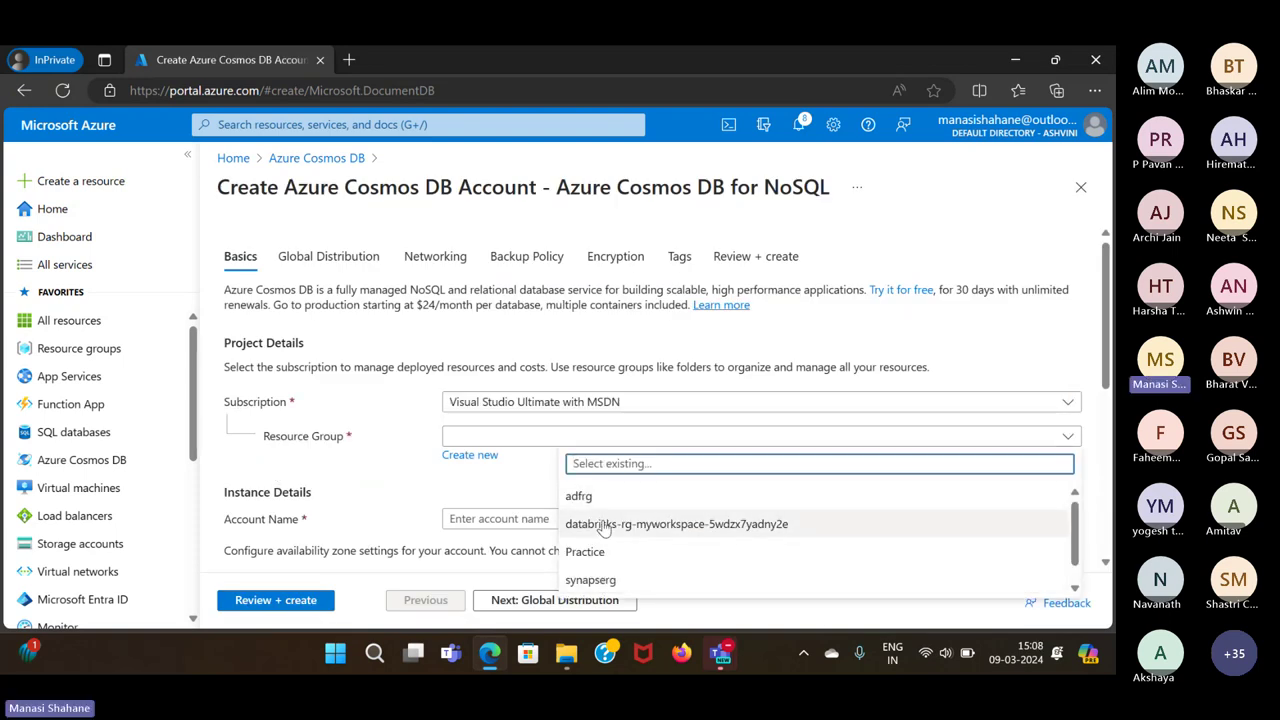
{"action": "scroll", "coordinate": [603, 527], "scroll_direction": "down", "scroll_amount": 1}
{"action": "left_click", "coordinate": [590, 583]}
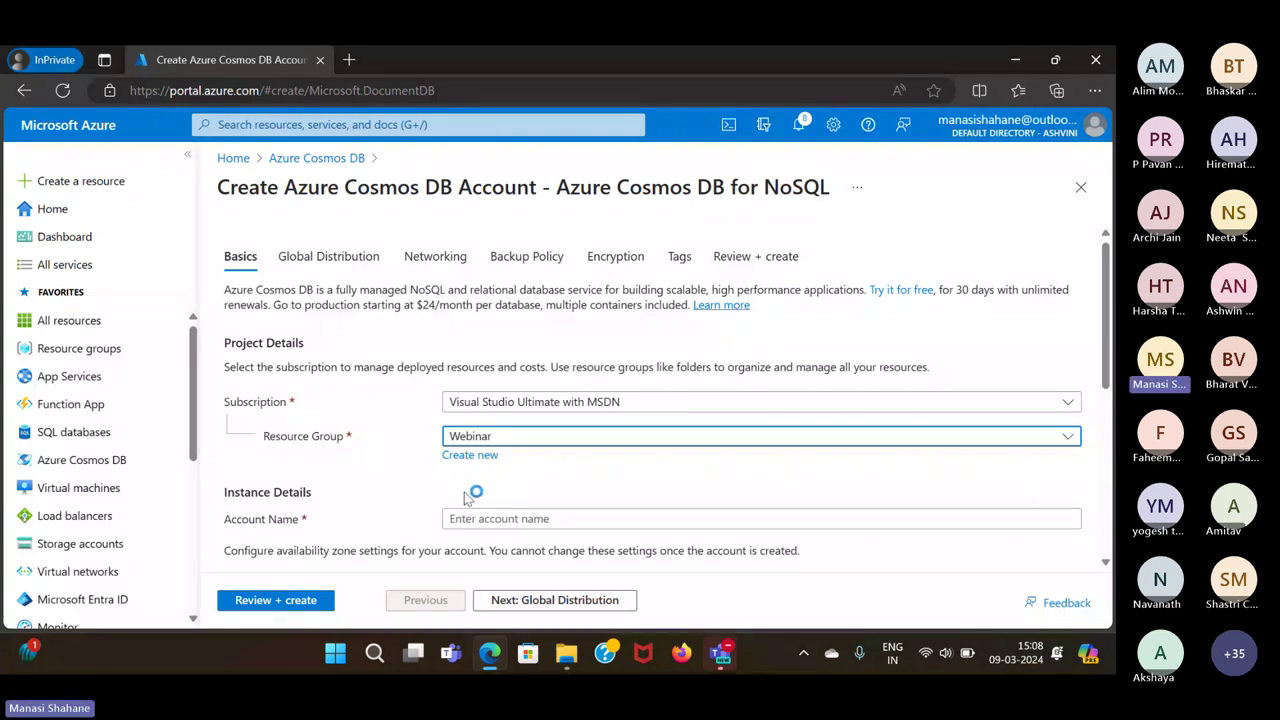
{"action": "scroll", "coordinate": [464, 497], "scroll_direction": "down", "scroll_amount": 2}
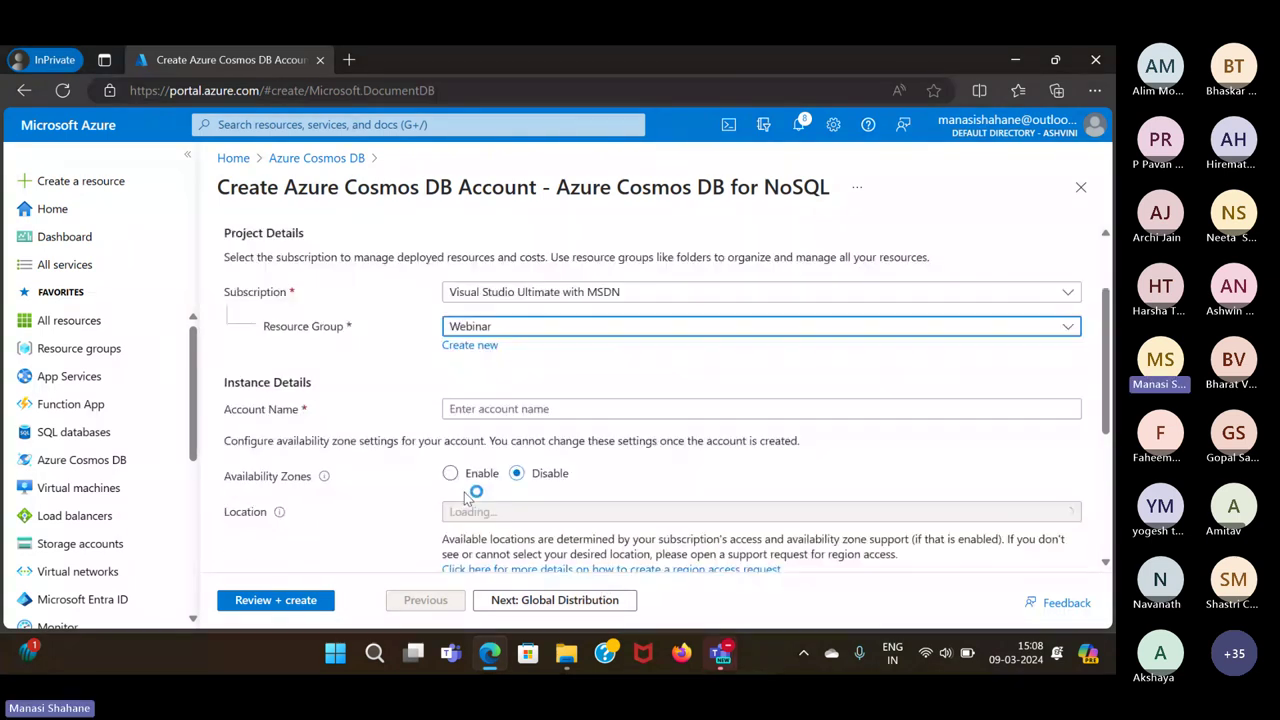
Name the account webinarcosmosaccountdb and review the remaining Basics options.
{"action": "left_click", "coordinate": [566, 401]}
{"action": "type", "text": "webin"}
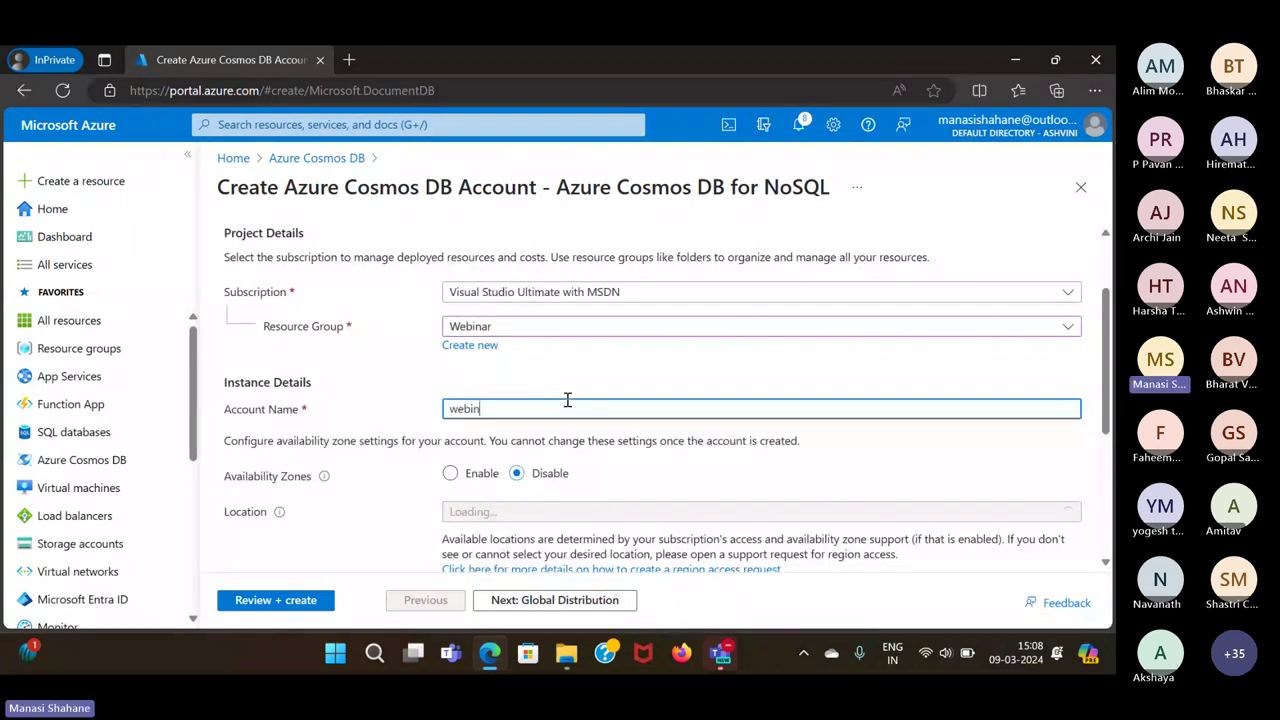
{"action": "type", "text": "arcosmos"}
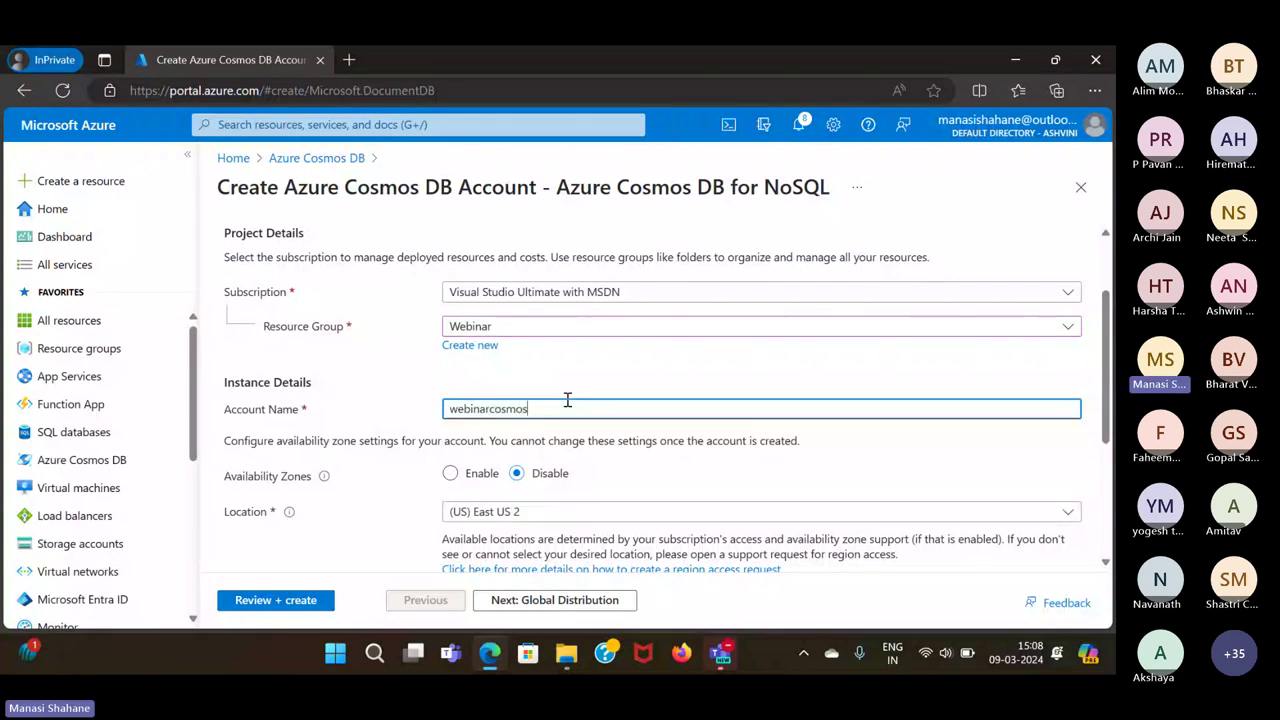
{"action": "type", "text": "accountdb"}
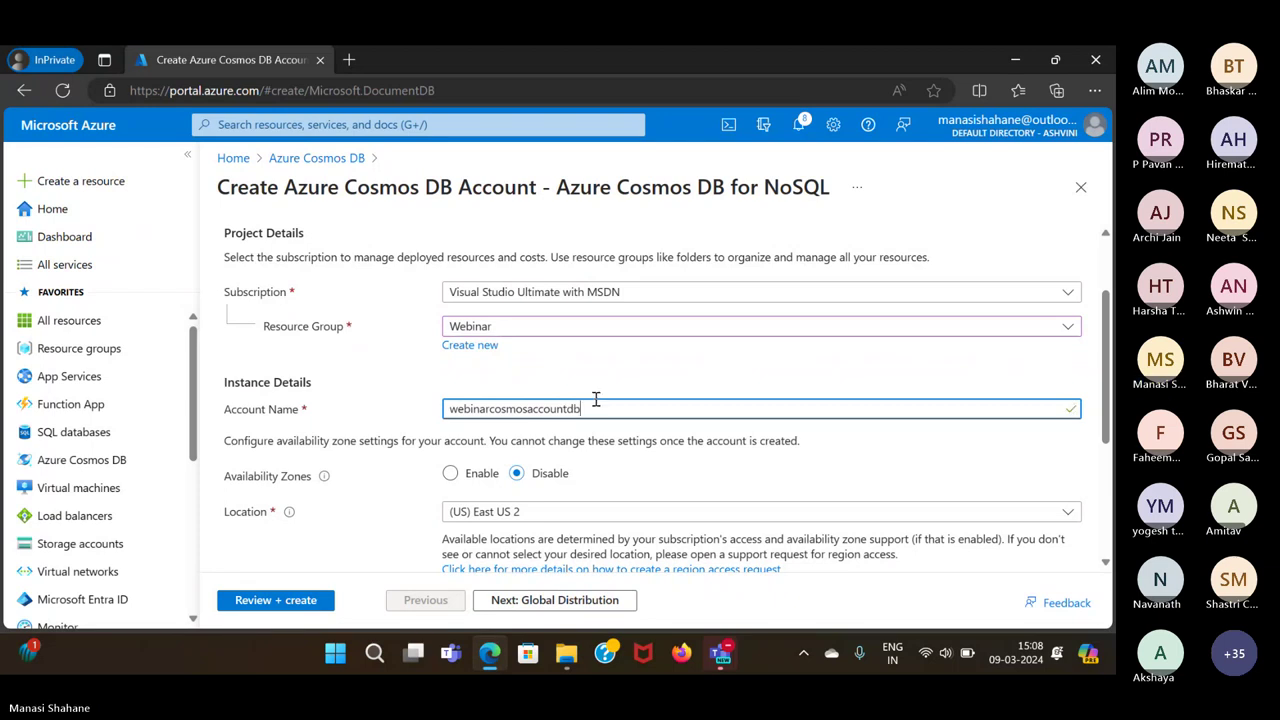
{"action": "scroll", "coordinate": [596, 400], "scroll_direction": "down", "scroll_amount": 2}
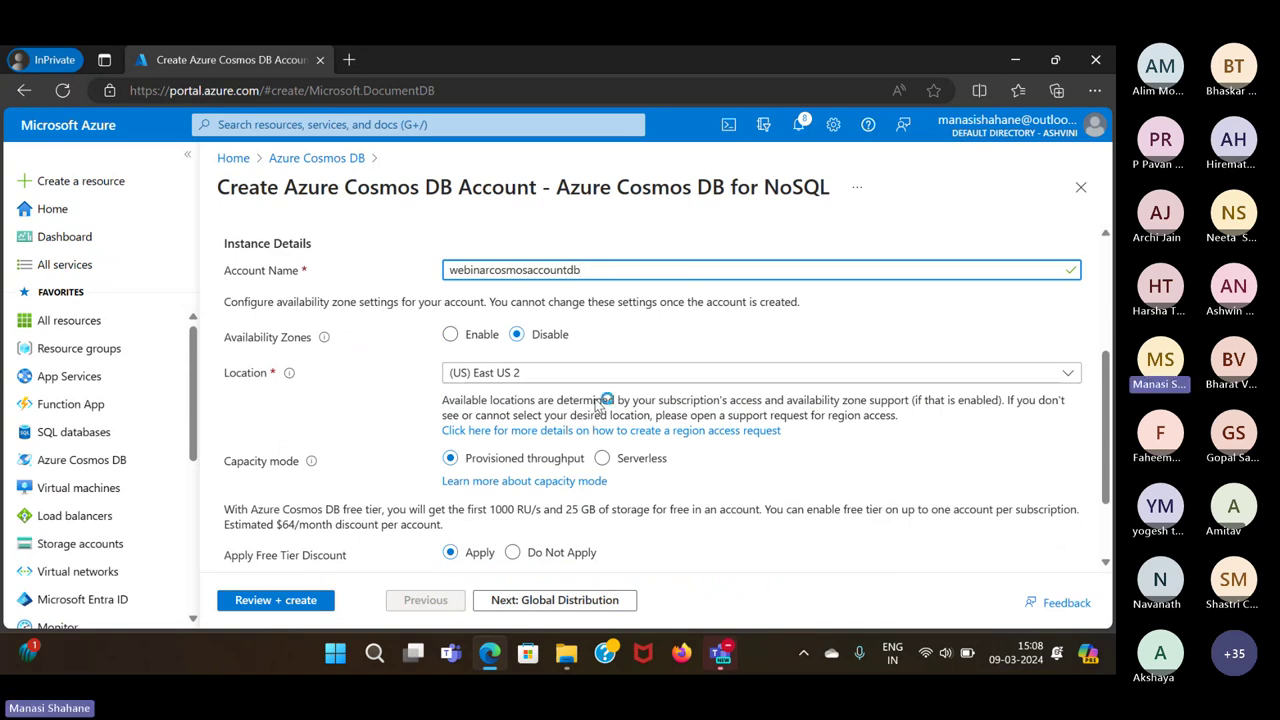
{"action": "scroll", "coordinate": [597, 402], "scroll_direction": "down", "scroll_amount": 2}
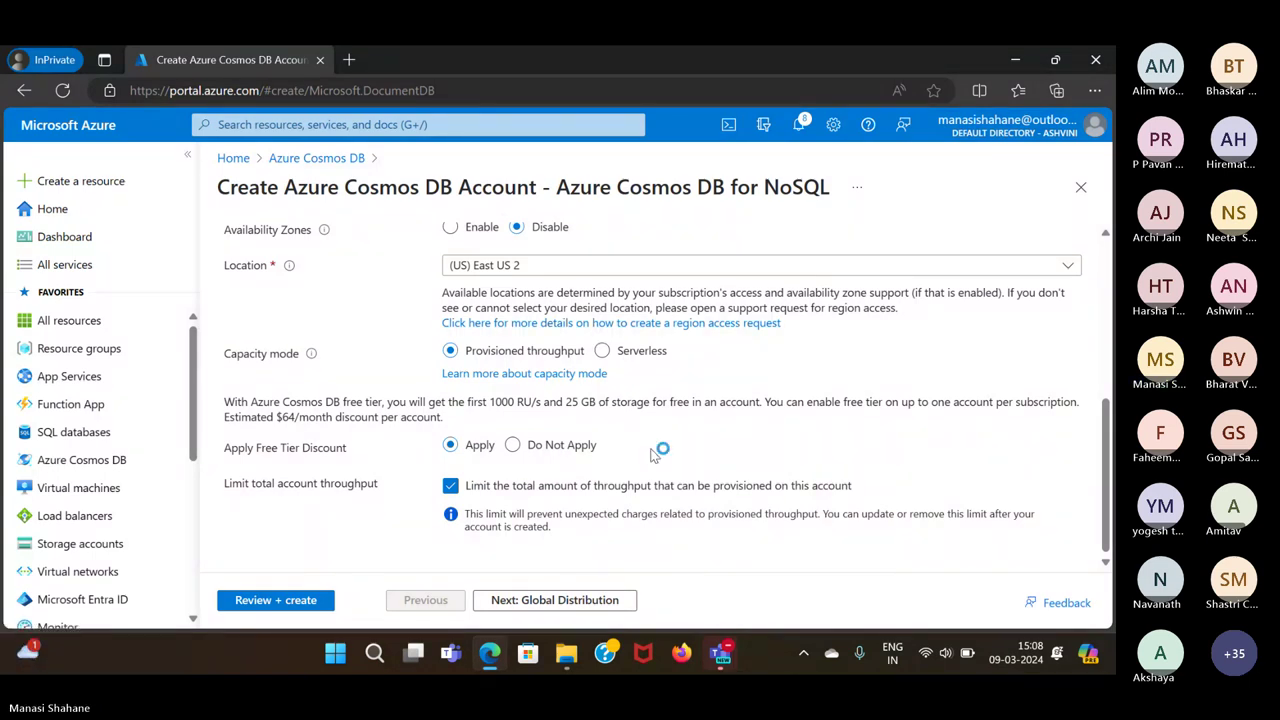
{"action": "scroll", "coordinate": [651, 453], "scroll_direction": "up", "scroll_amount": 6}
{"action": "scroll", "coordinate": [651, 453], "scroll_direction": "up", "scroll_amount": 1}
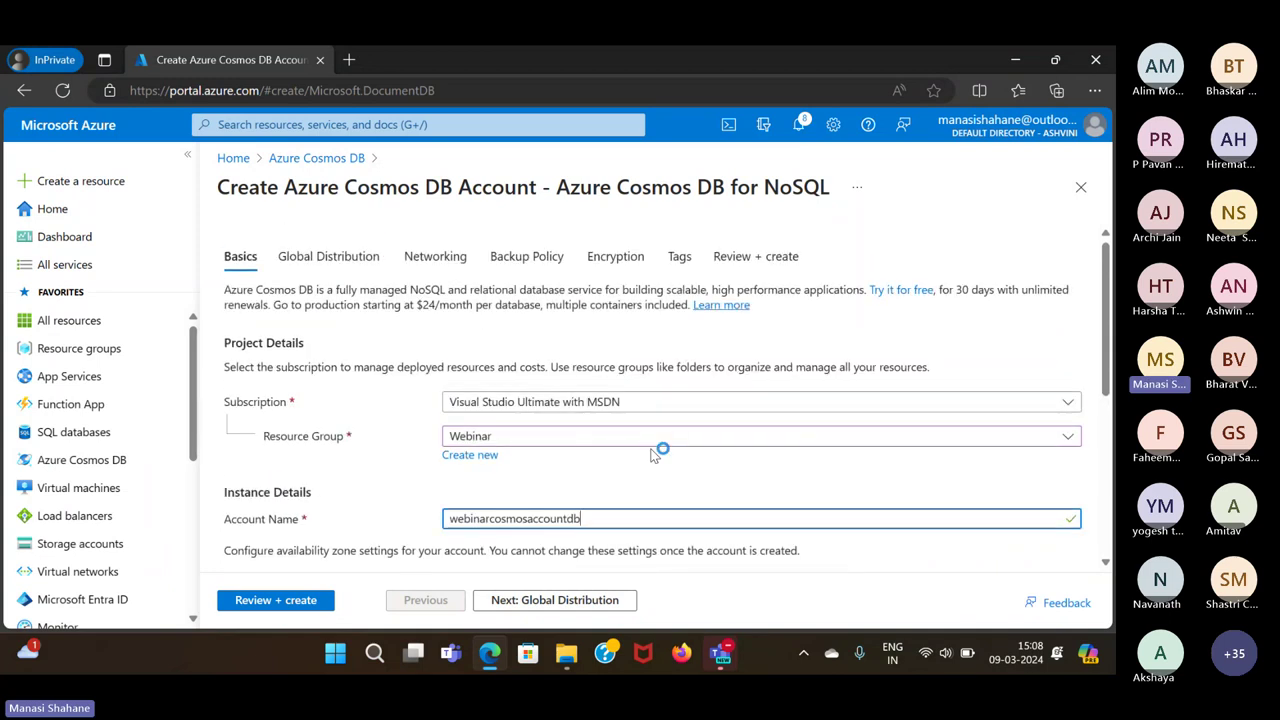
{"action": "scroll", "coordinate": [651, 453], "scroll_direction": "down", "scroll_amount": 5}
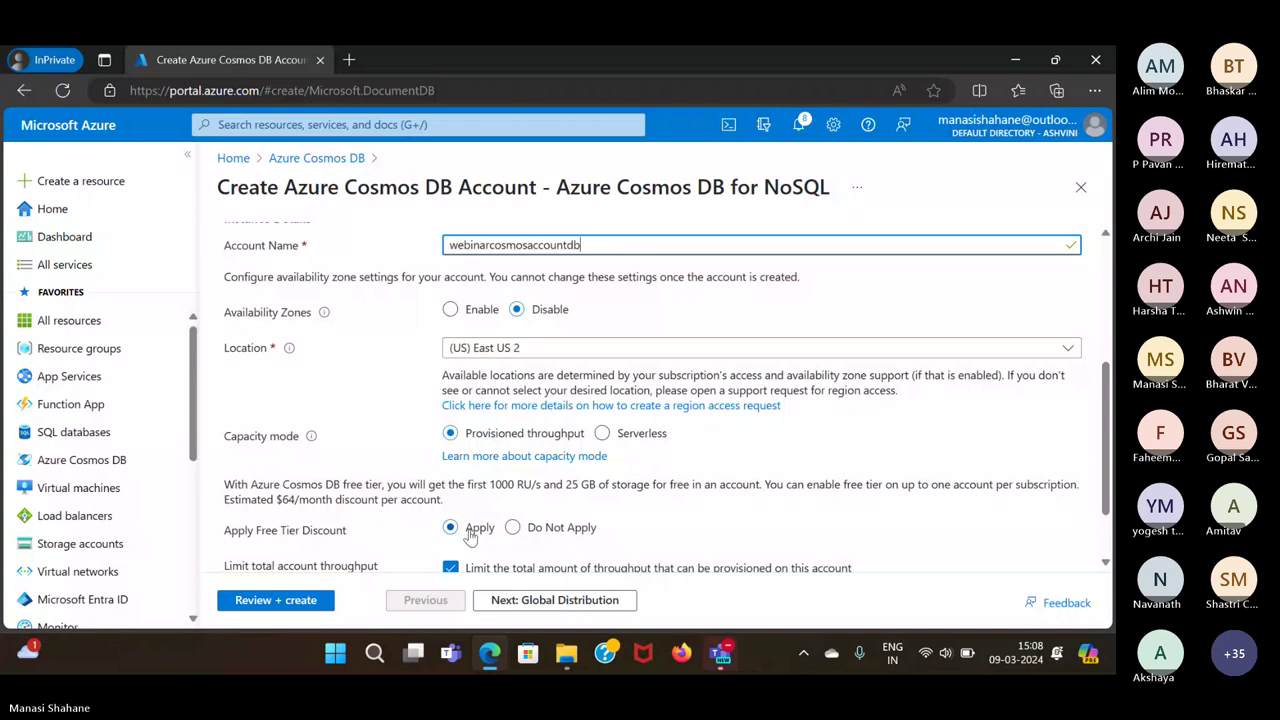
{"action": "scroll", "coordinate": [680, 500], "scroll_direction": "down", "scroll_amount": 1}
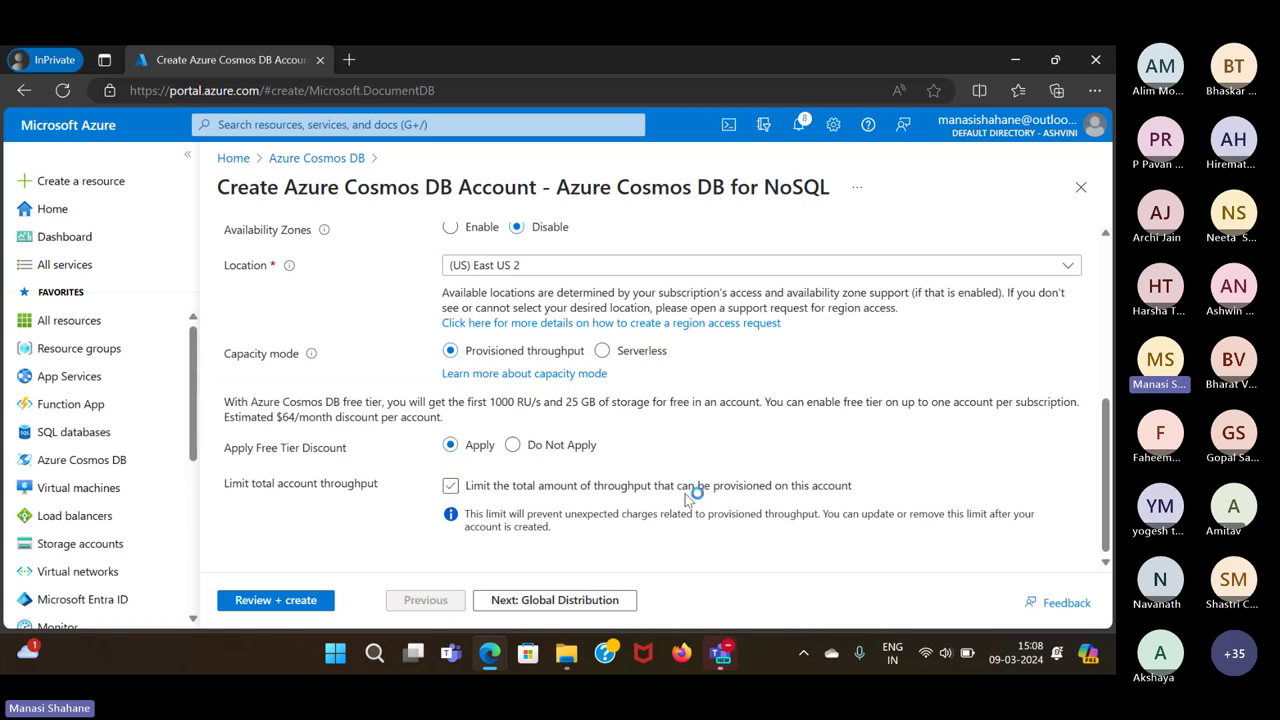
{"action": "scroll", "coordinate": [688, 500], "scroll_direction": "up", "scroll_amount": 6}
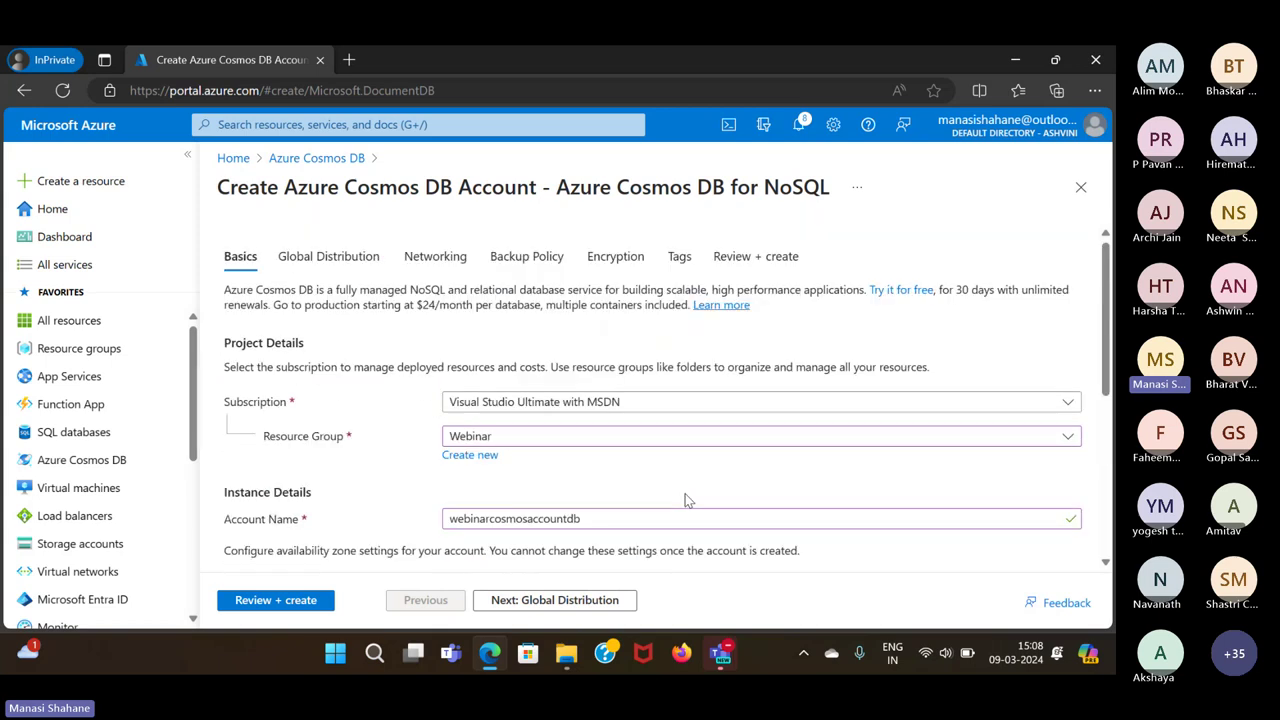
Look over the Global Distribution settings and recent notifications, then return to Basics.
{"action": "left_click", "coordinate": [340, 258]}
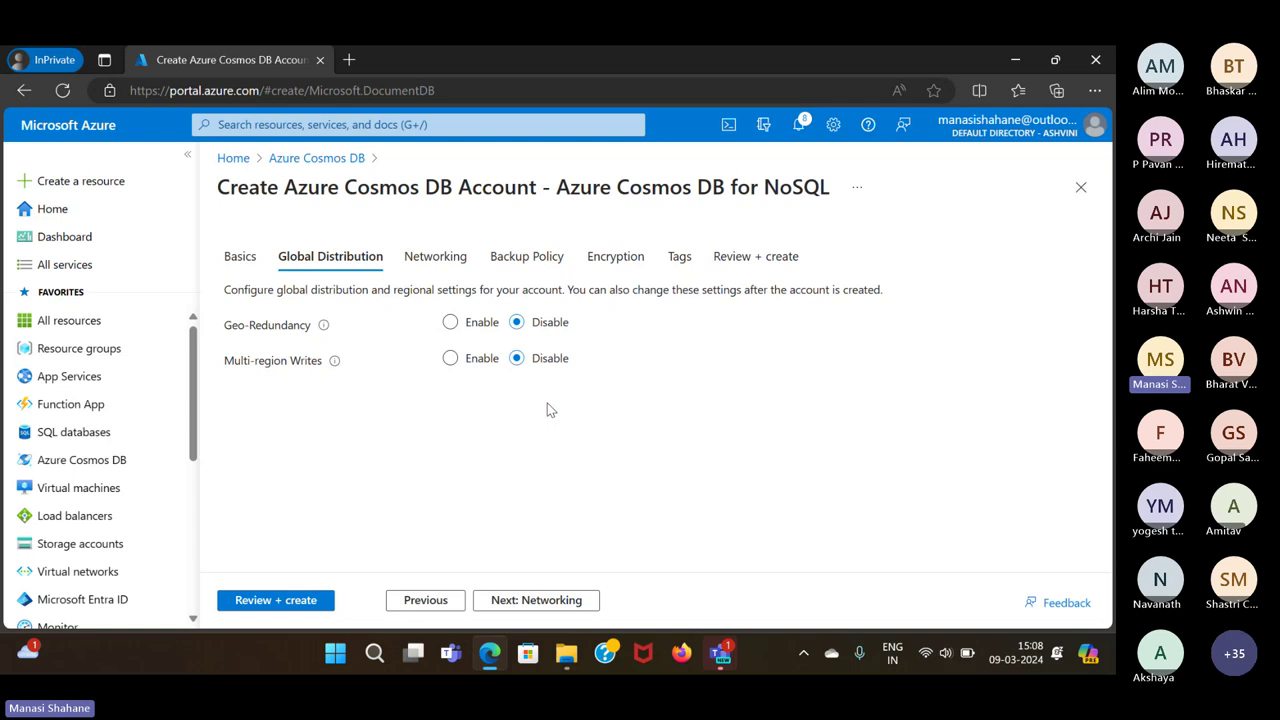
{"action": "left_click", "coordinate": [255, 272]}
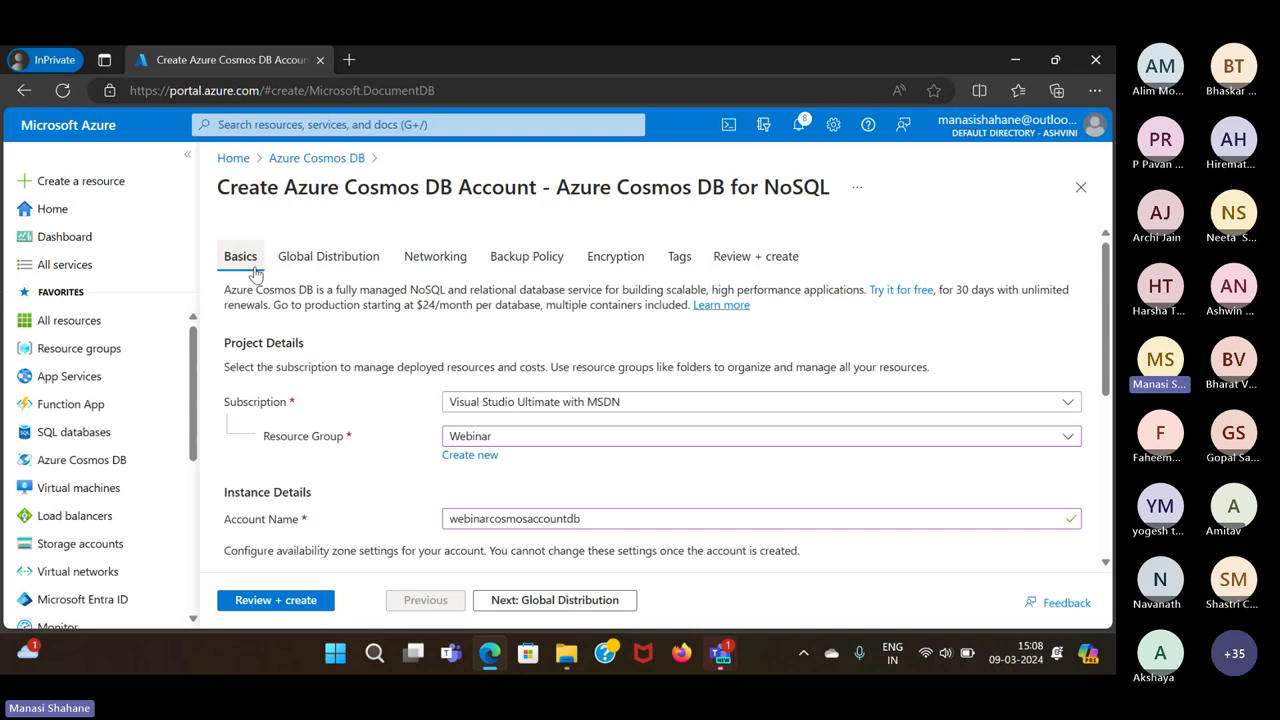
{"action": "left_click", "coordinate": [795, 138]}
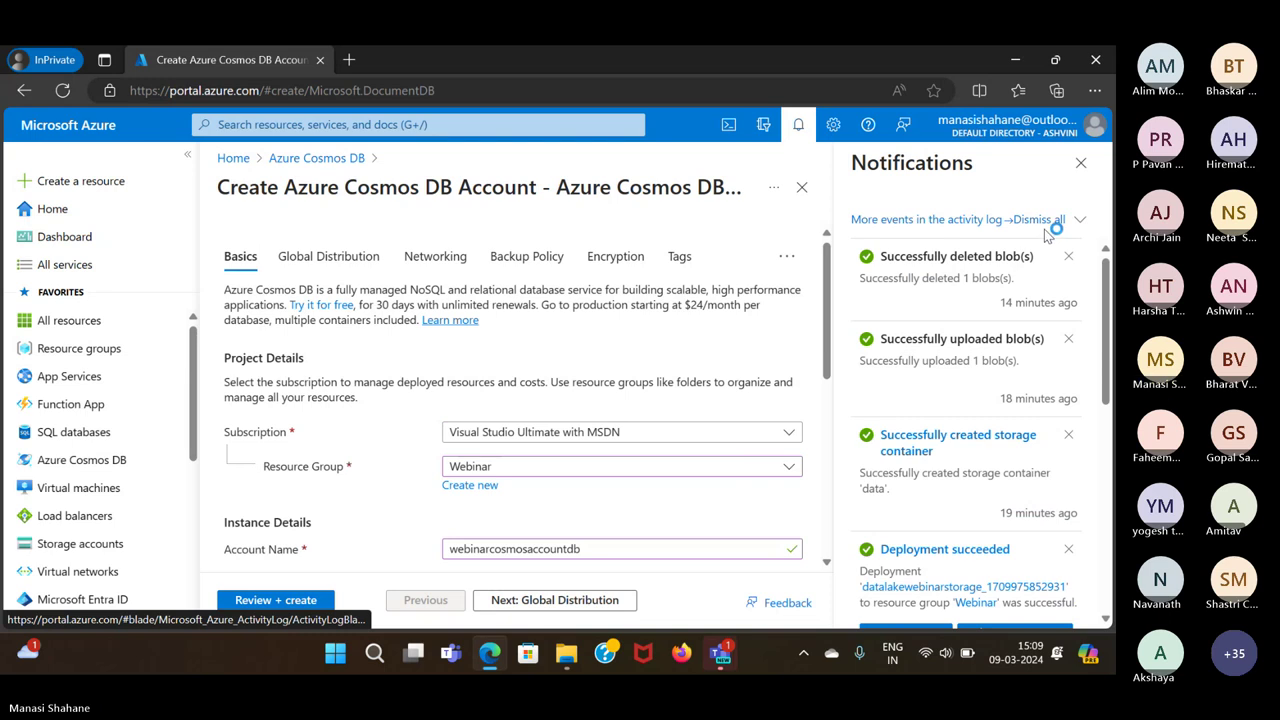
{"action": "left_click", "coordinate": [1080, 163]}
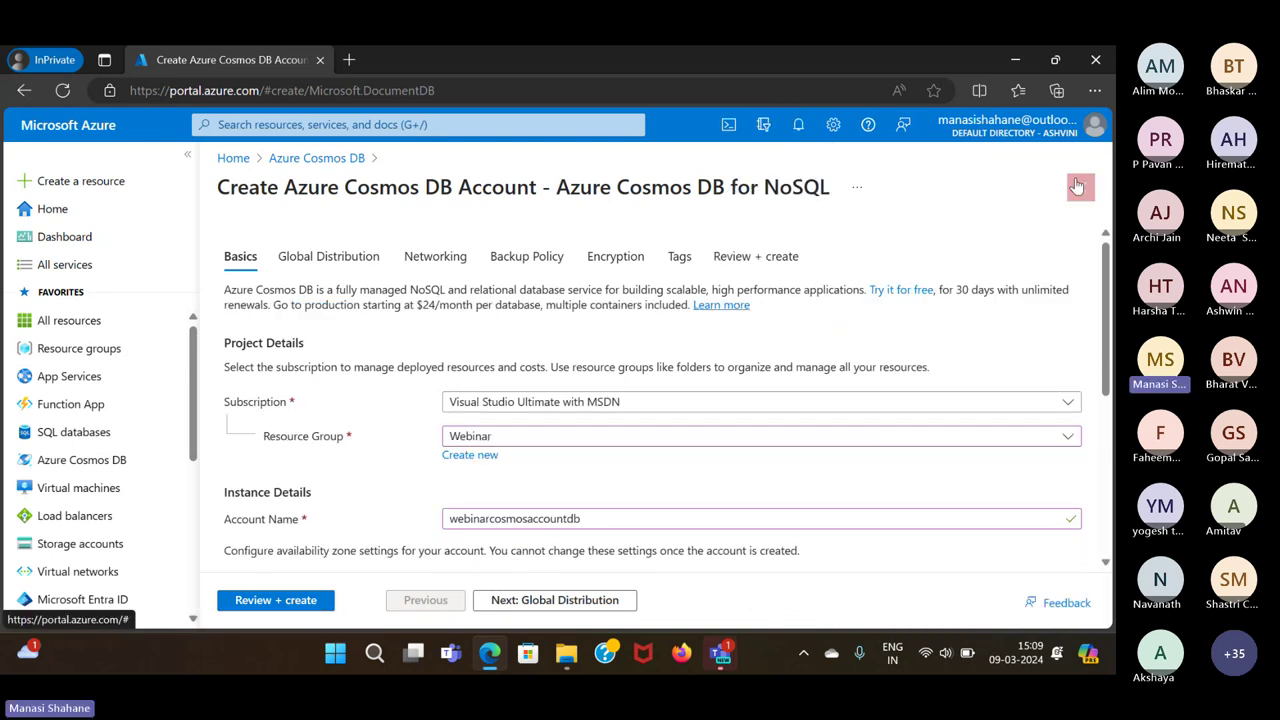
Run Review + create so the account settings pass validation.
{"action": "left_click", "coordinate": [290, 603]}
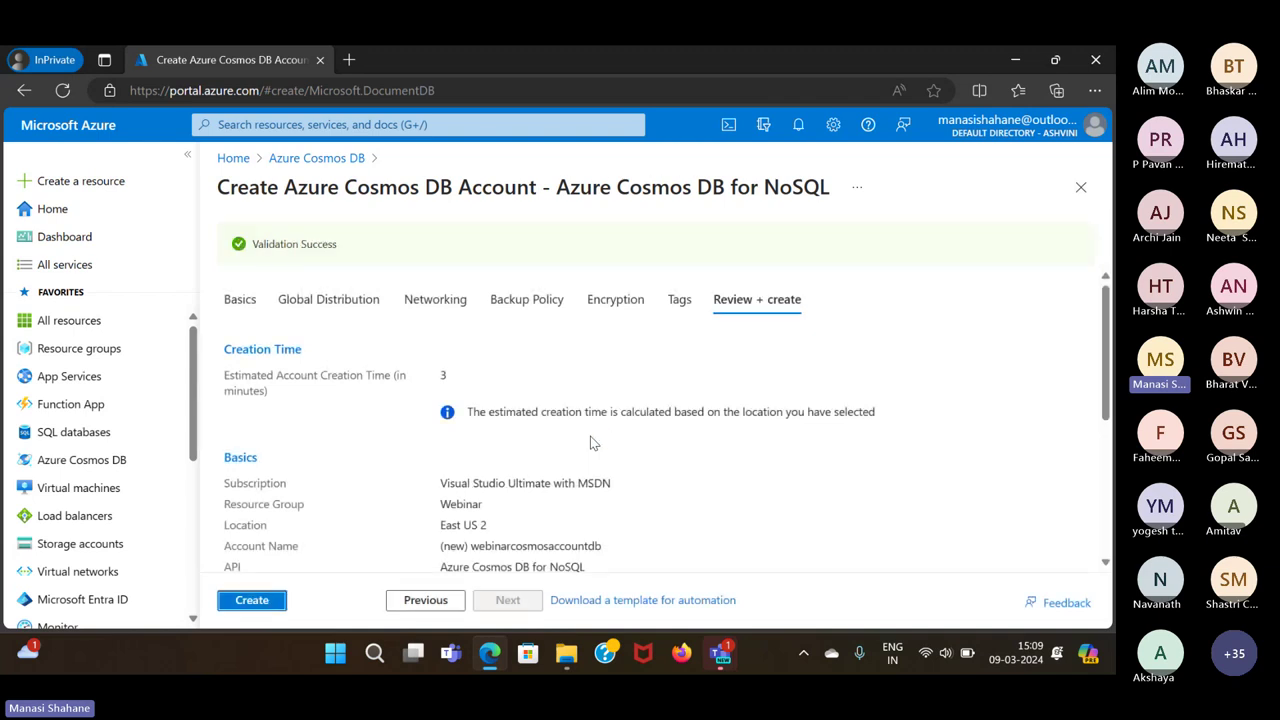
{"action": "scroll", "coordinate": [591, 440], "scroll_direction": "down", "scroll_amount": 3}
{"action": "scroll", "coordinate": [591, 440], "scroll_direction": "up", "scroll_amount": 3}
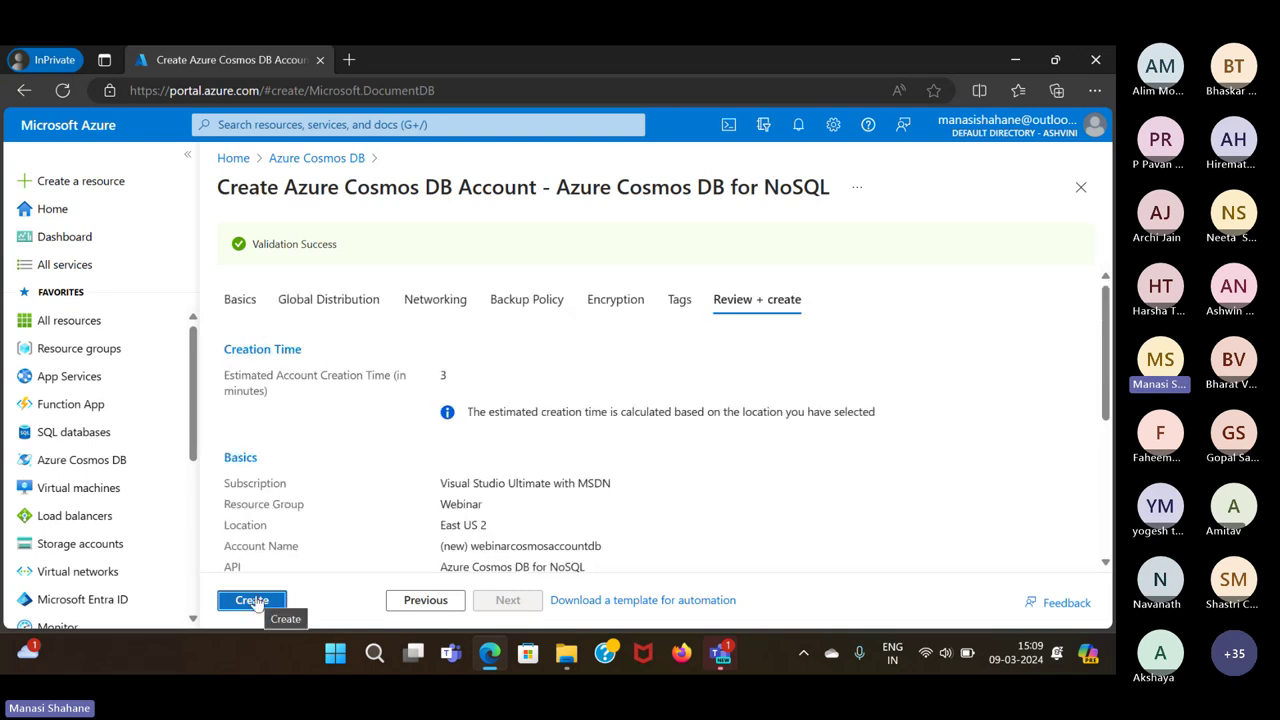
Create the account, wait for deployment to complete, then go to the webinarcosmosaccountdb resource.
{"action": "left_click", "coordinate": [254, 601]}
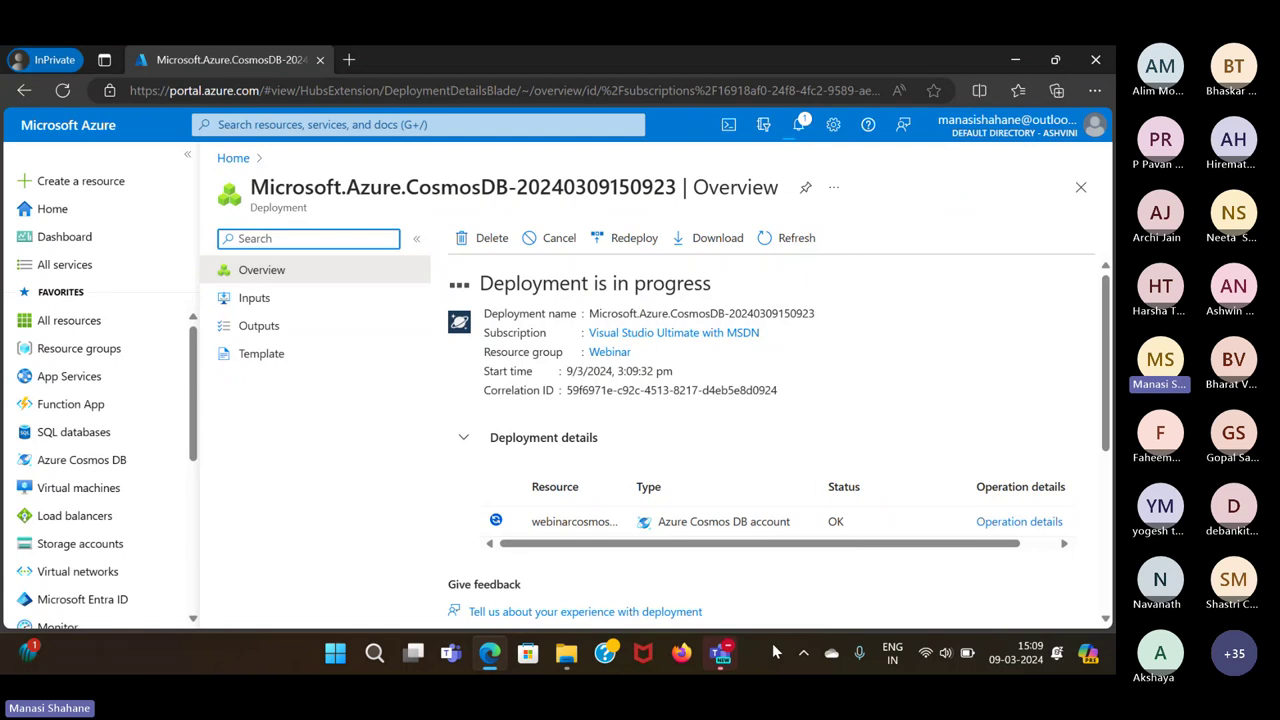
{"action": "mouse_move", "coordinate": [720, 653]}
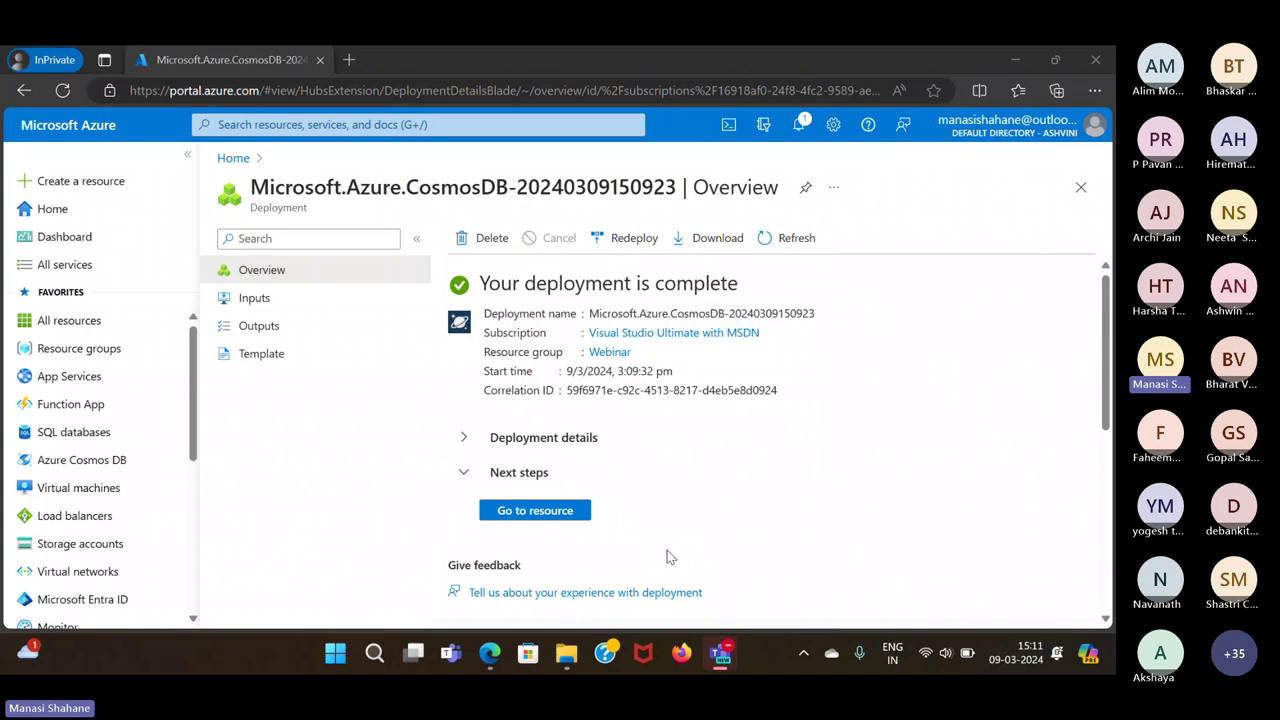
{"action": "left_click", "coordinate": [531, 512]}
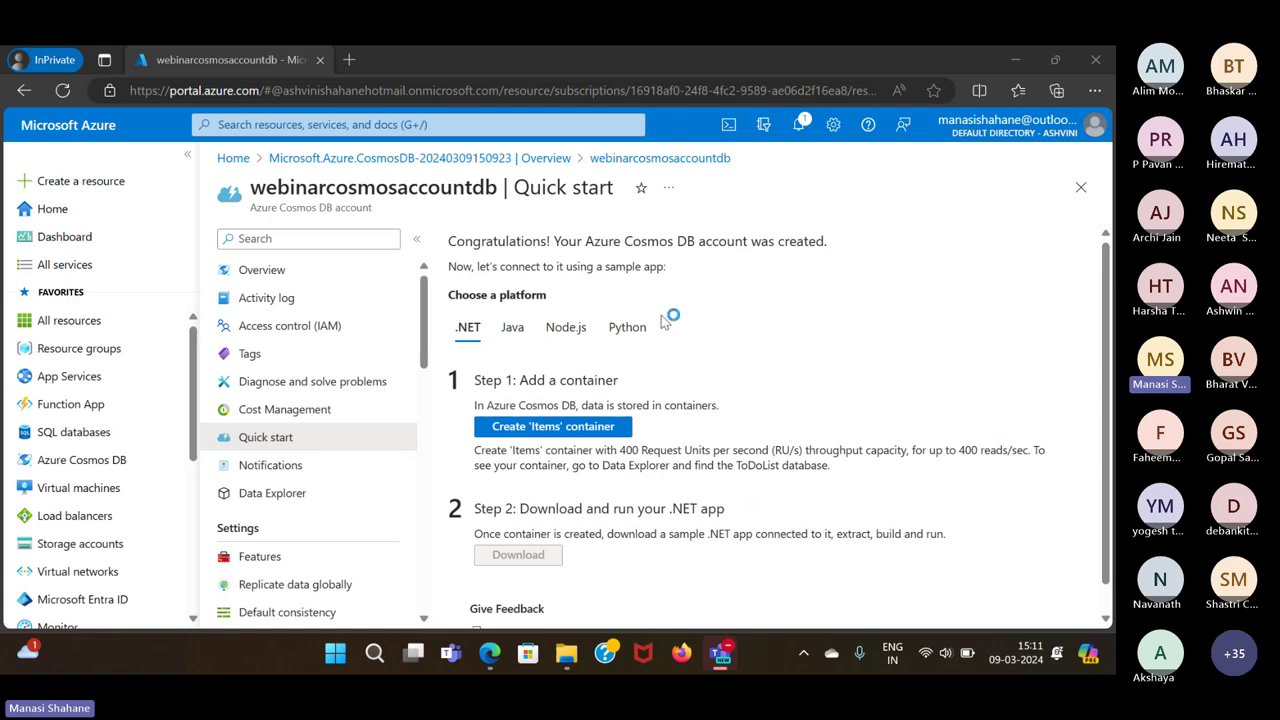
Open Data Explorer and close the Copilot banner, welcome video and RU limit notice.
{"action": "left_click", "coordinate": [312, 494]}
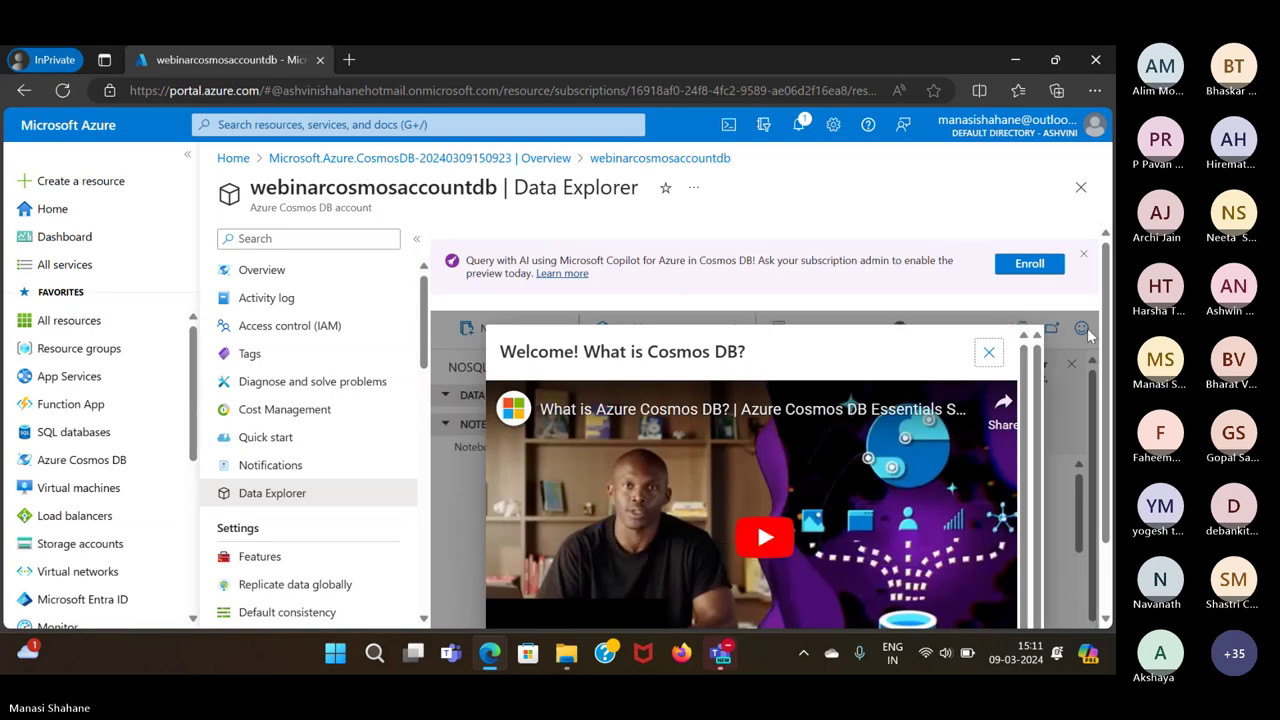
{"action": "left_click", "coordinate": [1085, 259]}
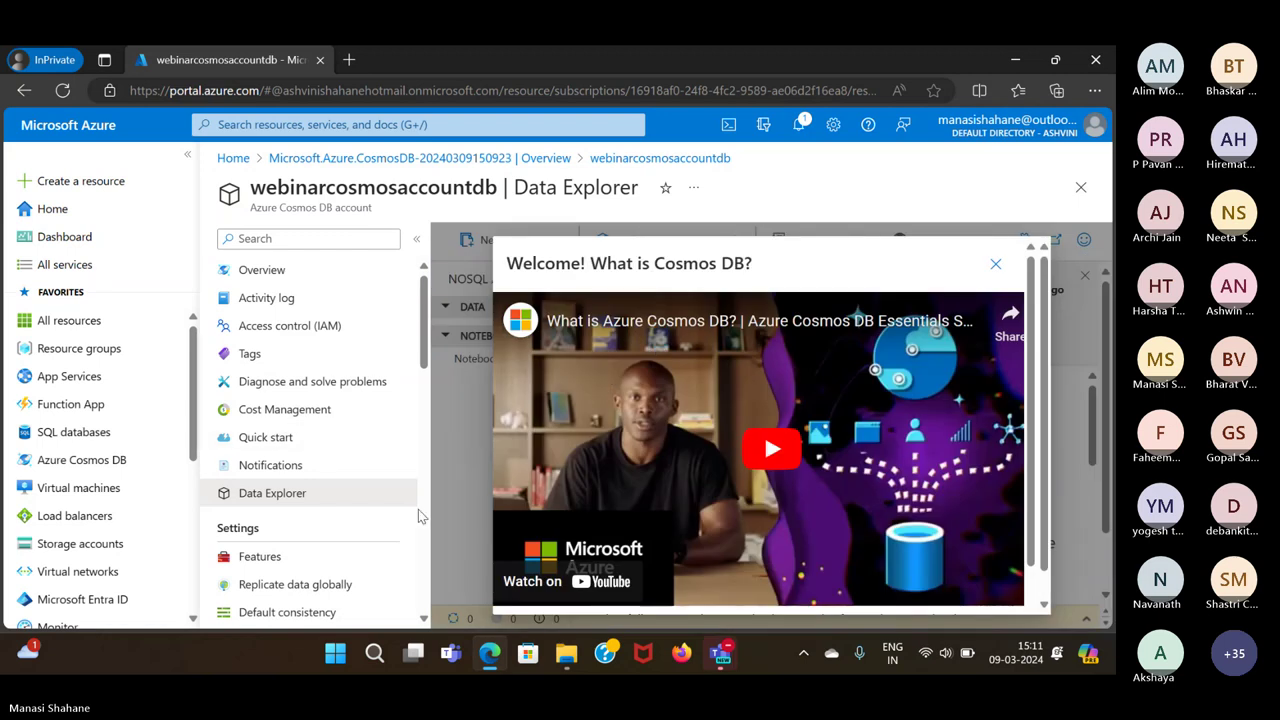
{"action": "left_click", "coordinate": [995, 264]}
{"action": "left_click", "coordinate": [605, 421]}
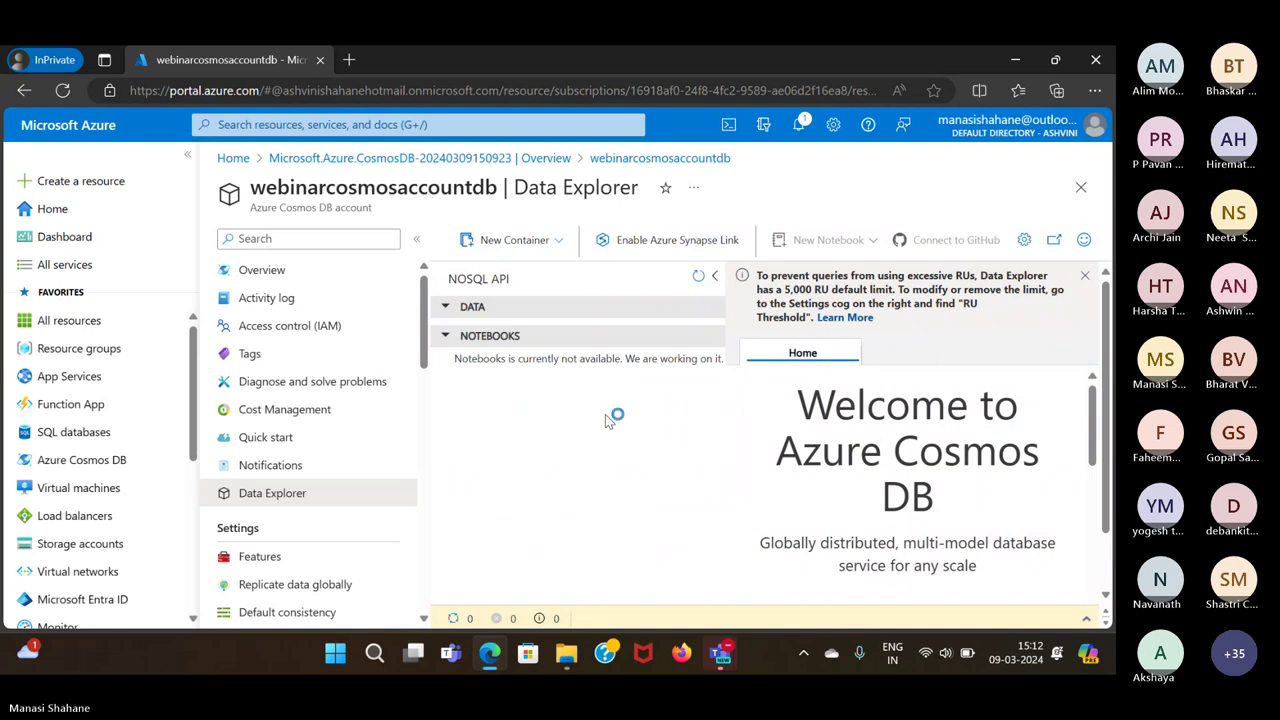
{"action": "left_click", "coordinate": [1084, 275]}
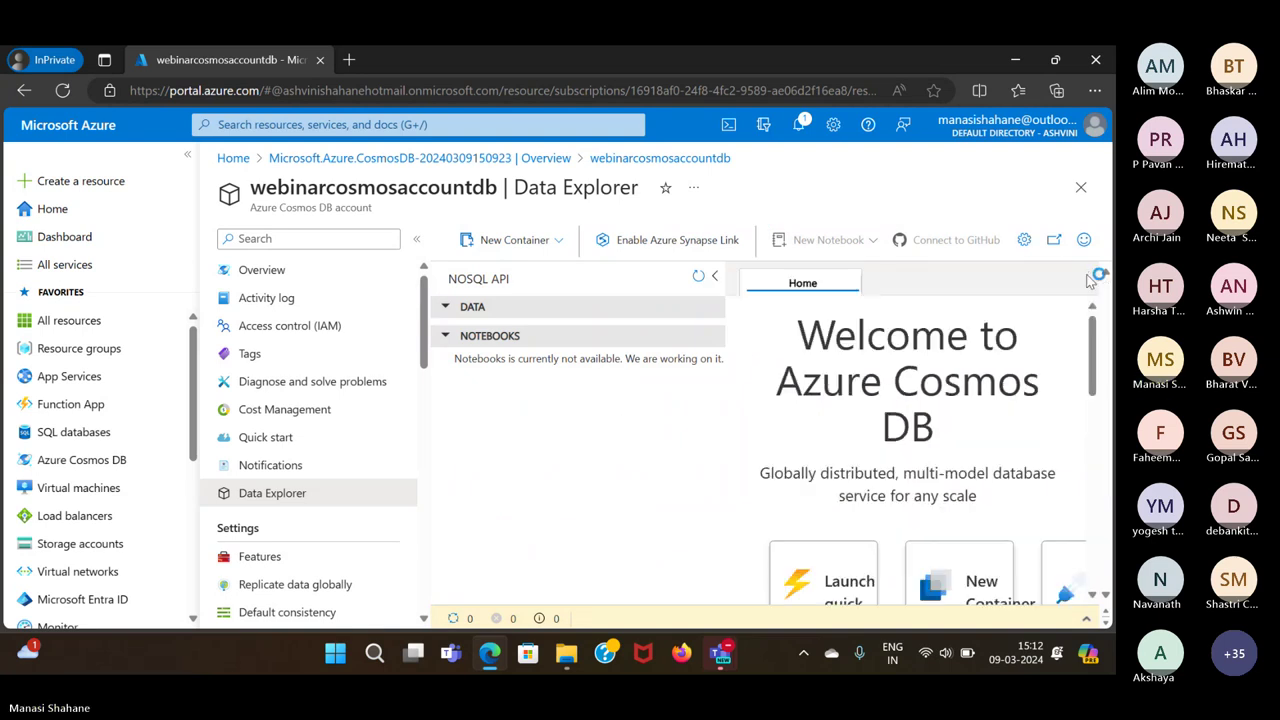
{"action": "scroll", "coordinate": [1003, 564], "scroll_direction": "down", "scroll_amount": 2}
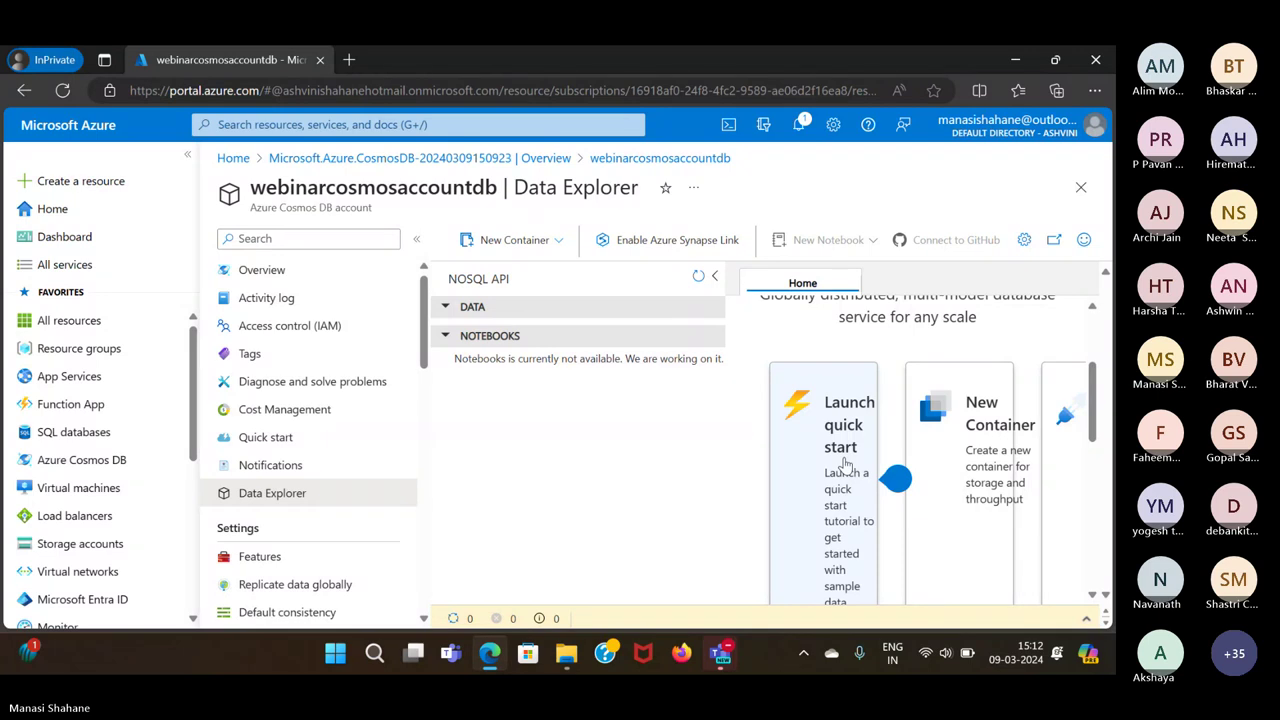
Launch the quick start, keep SampleDB, SampleContainer and /categoryId, and confirm with OK.
{"action": "left_click", "coordinate": [846, 465]}
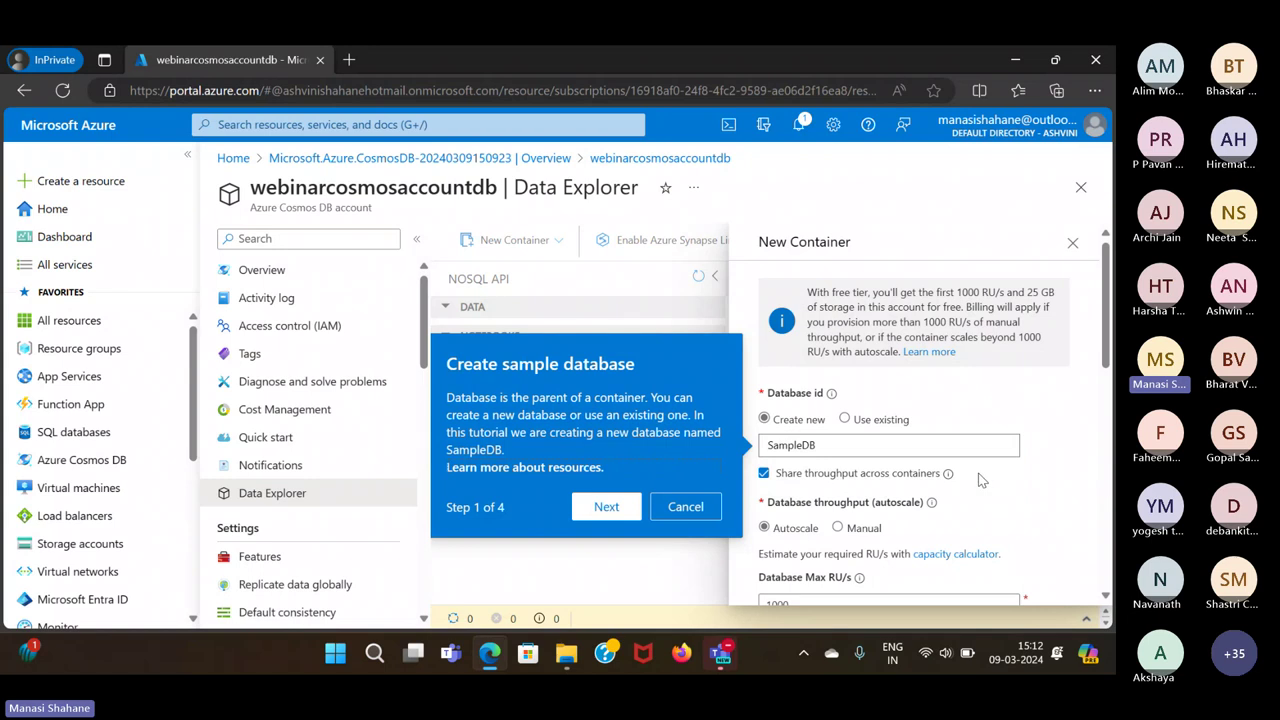
{"action": "scroll", "coordinate": [980, 475], "scroll_direction": "down", "scroll_amount": 2}
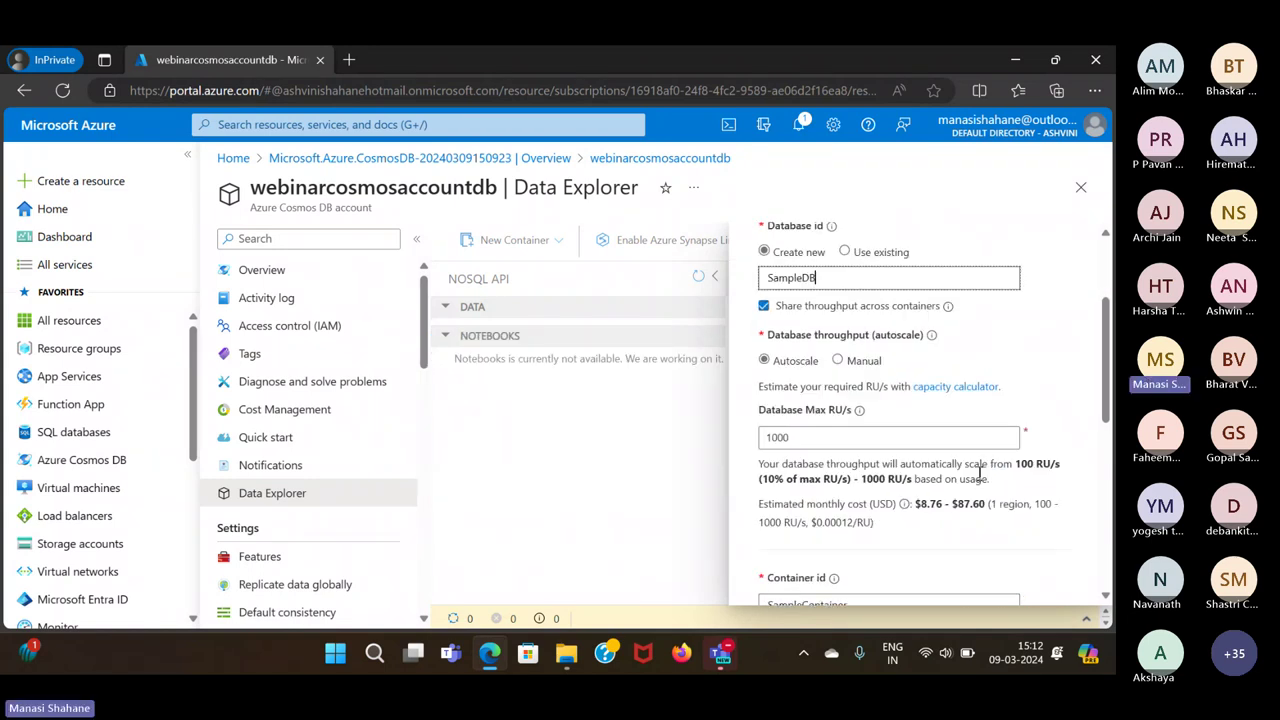
{"action": "scroll", "coordinate": [980, 475], "scroll_direction": "down", "scroll_amount": 1}
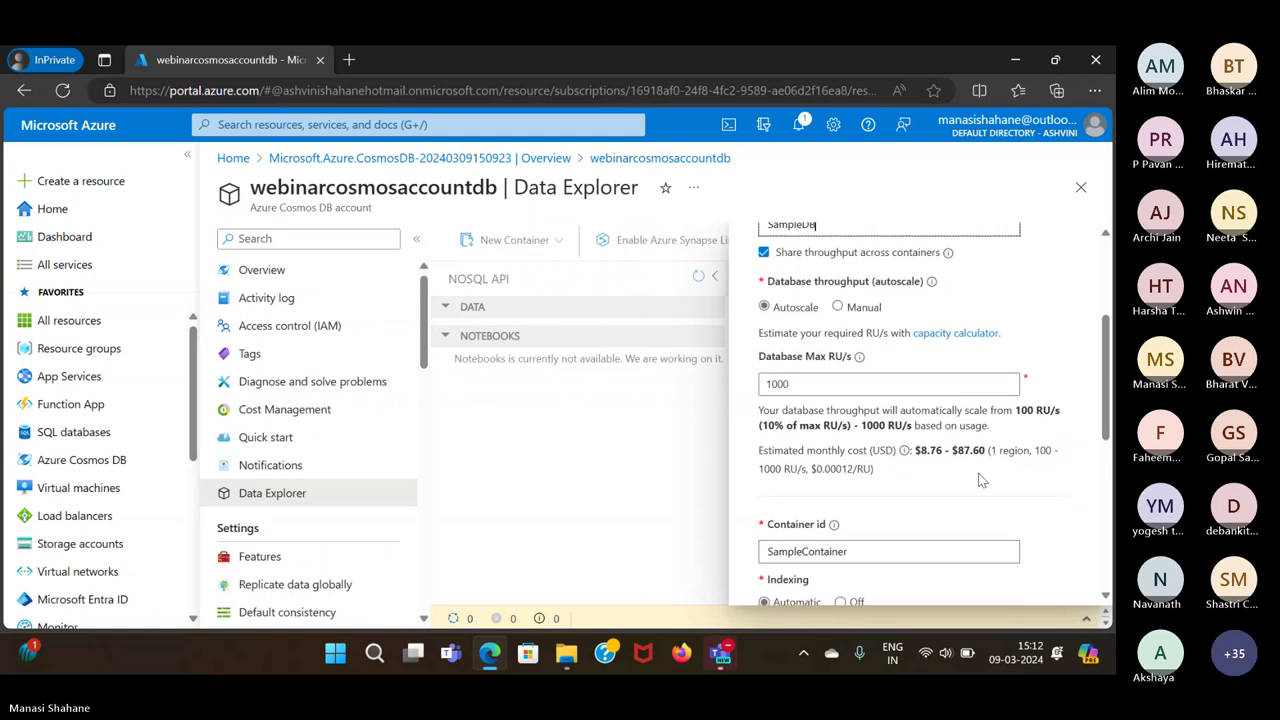
{"action": "scroll", "coordinate": [980, 480], "scroll_direction": "down", "scroll_amount": 5}
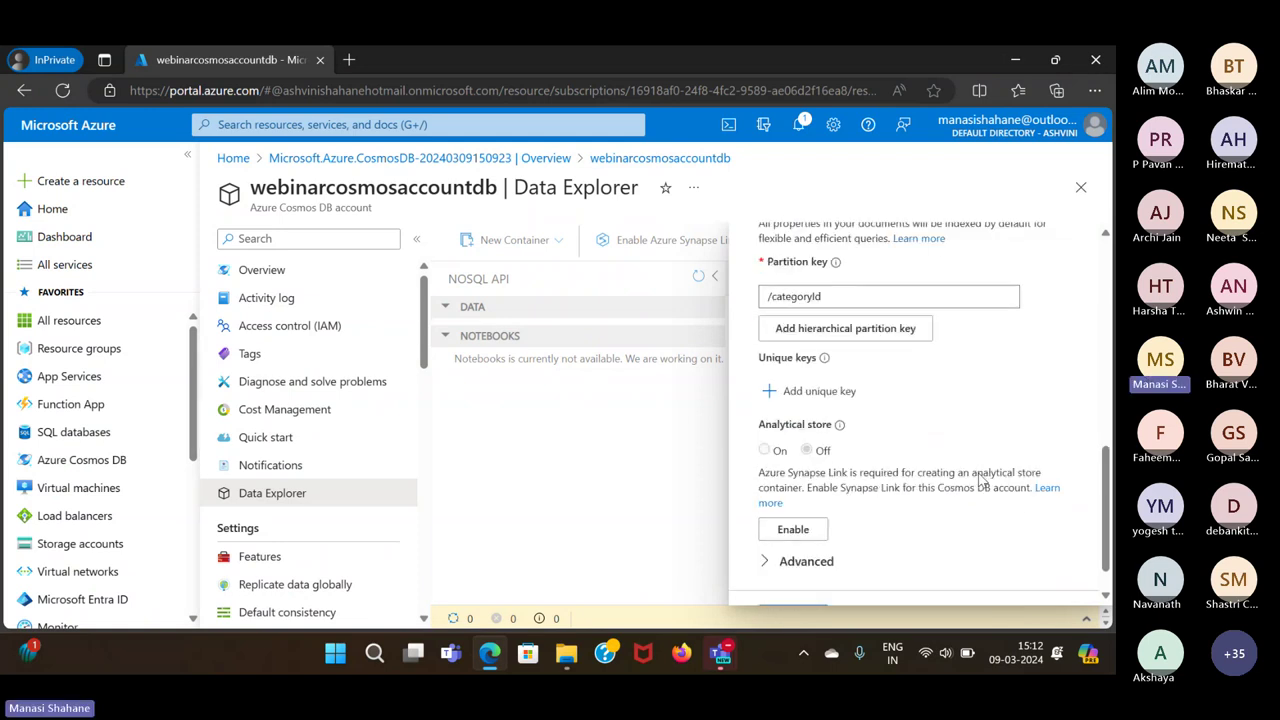
{"action": "scroll", "coordinate": [980, 478], "scroll_direction": "down", "scroll_amount": 1}
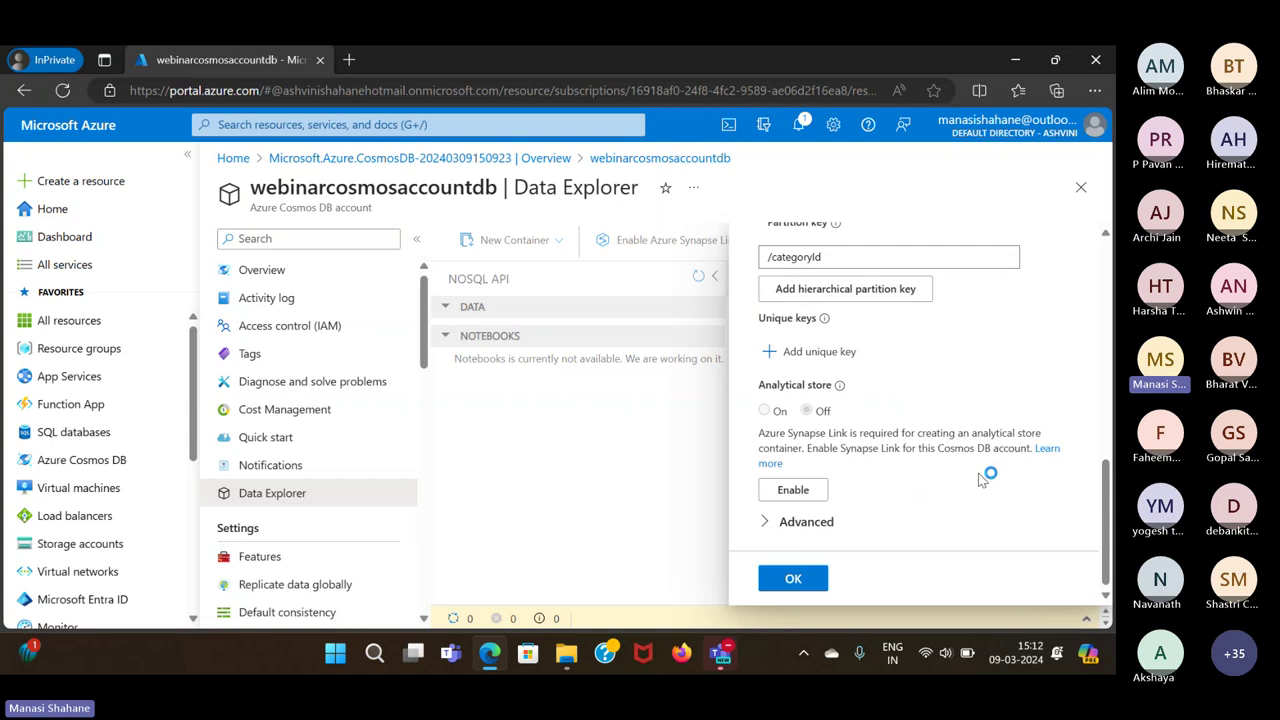
{"action": "left_click", "coordinate": [812, 580]}
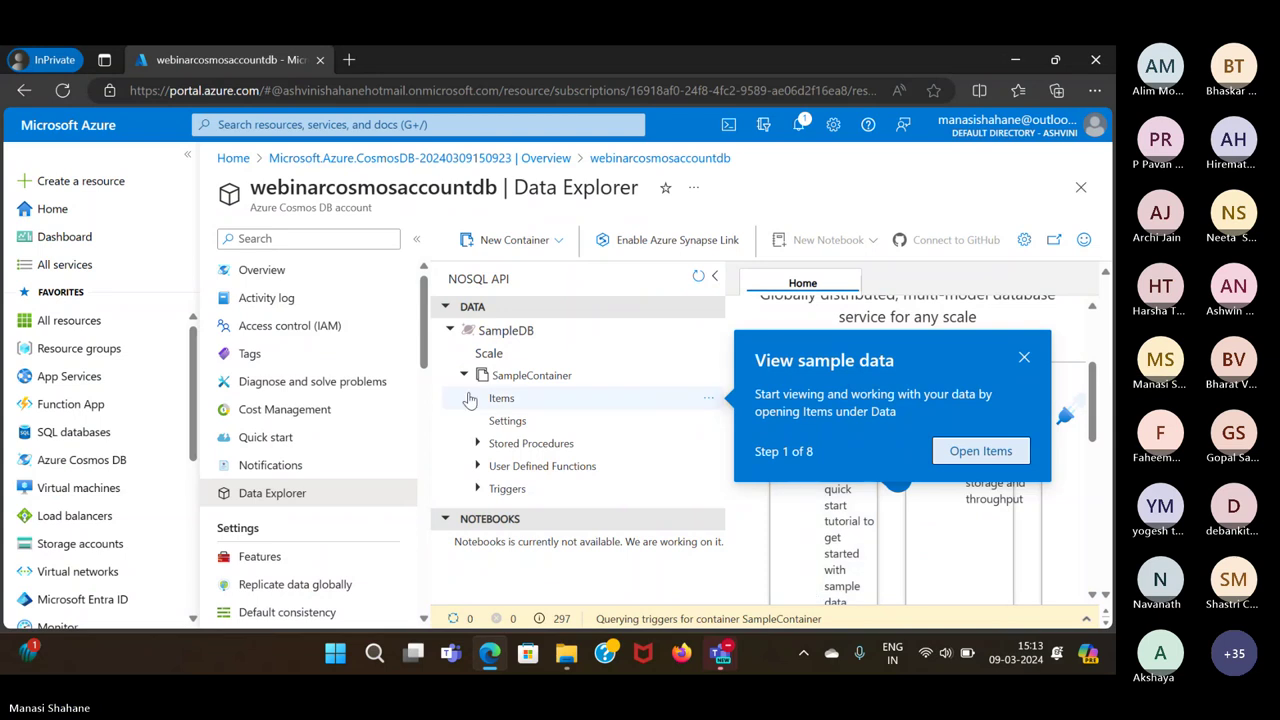
Open SampleContainer Items, dismiss the tour tip, collapse the tree and widen the id list.
{"action": "left_click", "coordinate": [513, 399]}
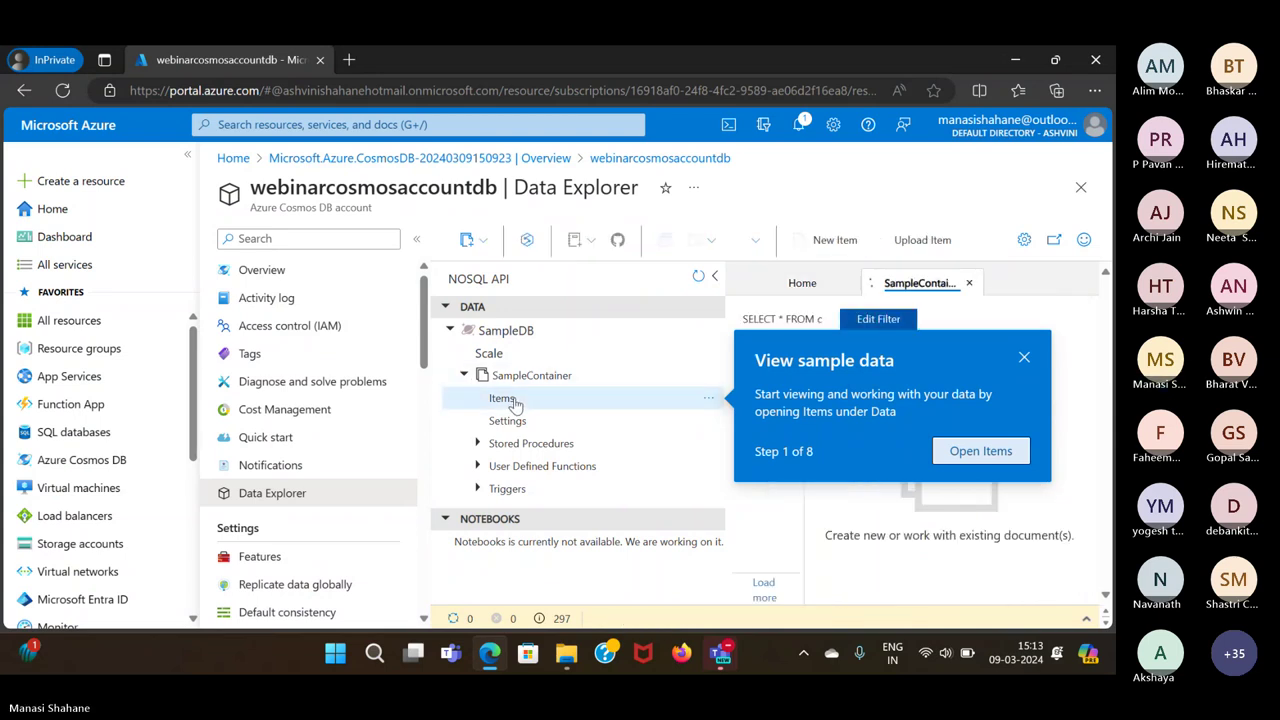
{"action": "left_click", "coordinate": [1024, 357]}
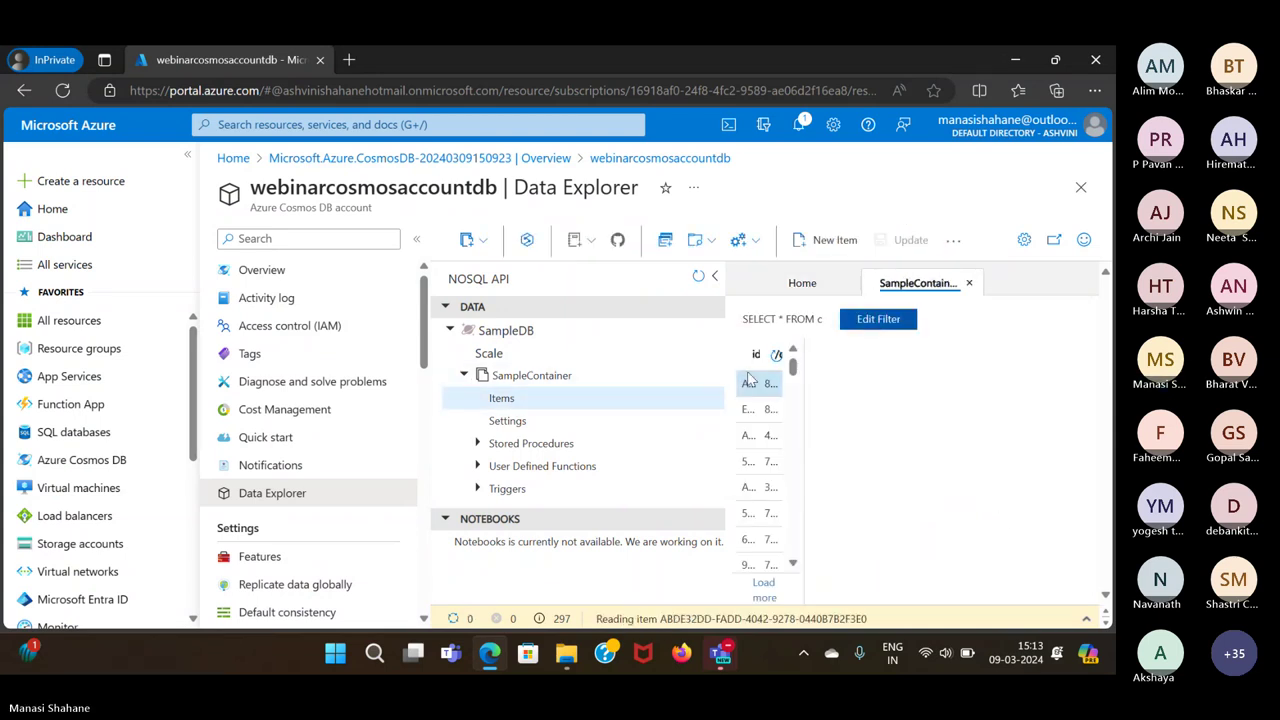
{"action": "left_click", "coordinate": [714, 276]}
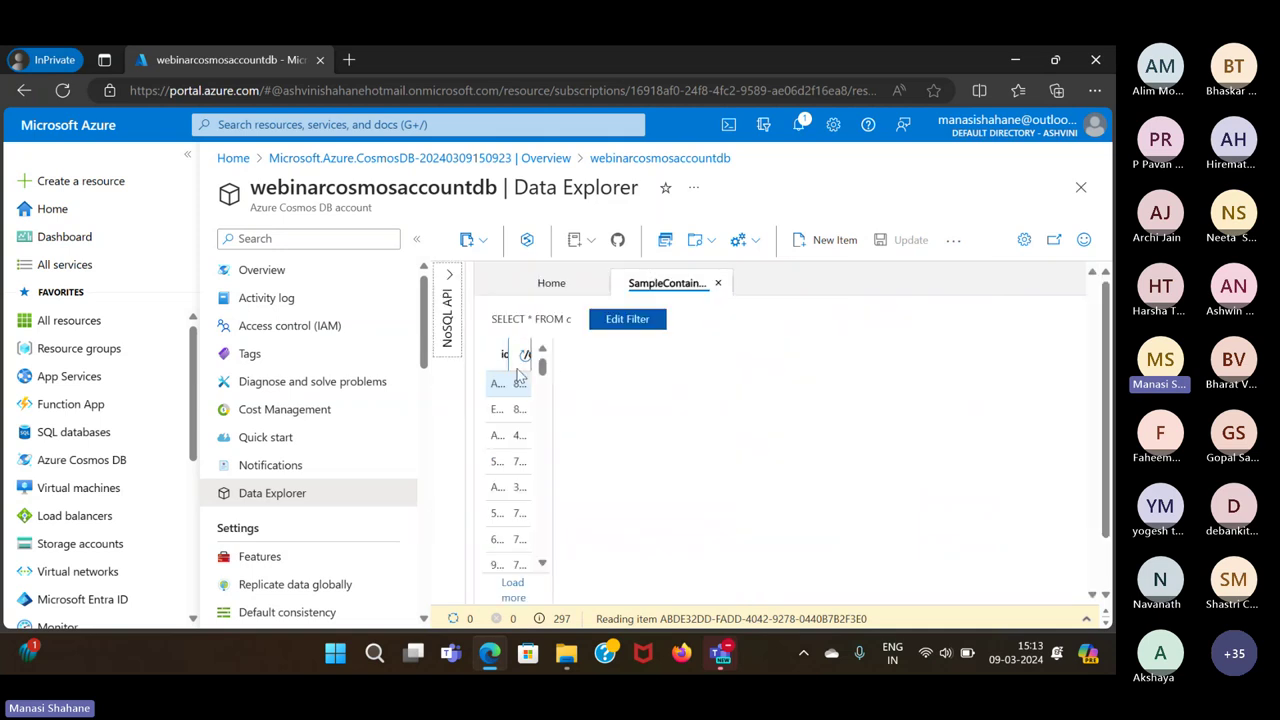
{"action": "left_click_drag", "start_coordinate": [552, 355], "coordinate": [690, 374]}
{"action": "scroll", "coordinate": [545, 483], "scroll_direction": "down", "scroll_amount": 10}
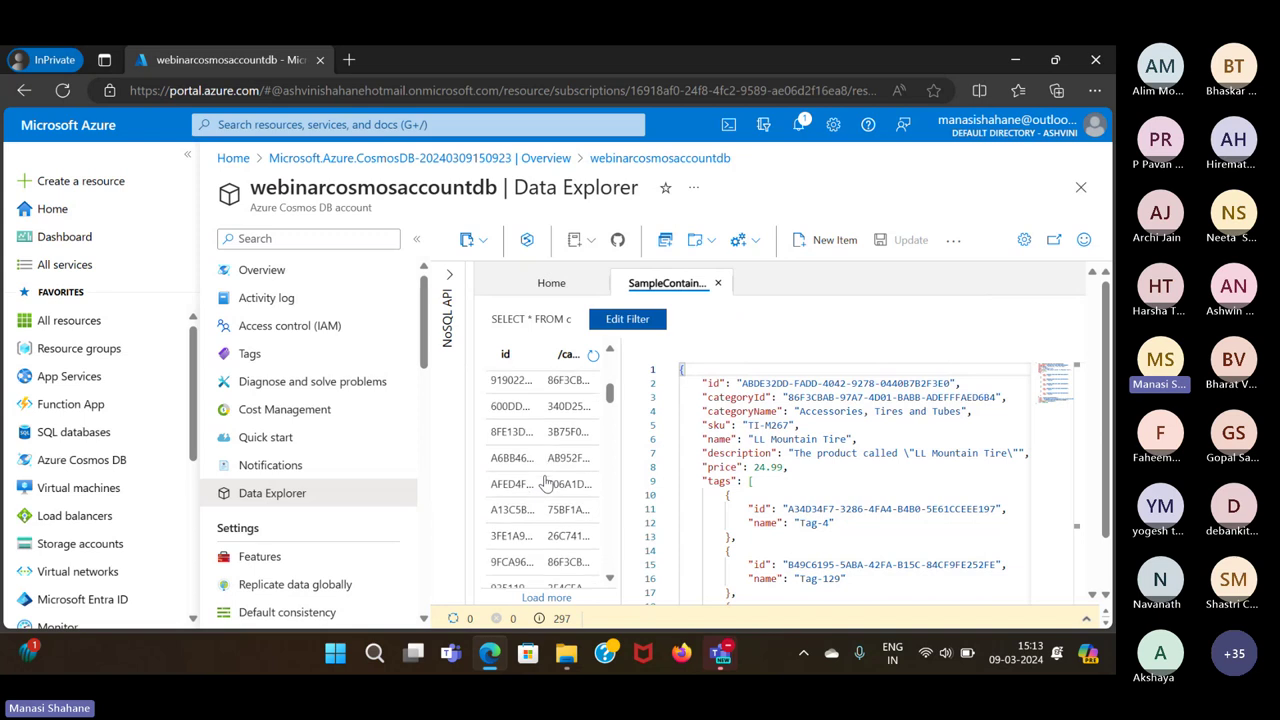
{"action": "scroll", "coordinate": [545, 483], "scroll_direction": "up", "scroll_amount": 8}
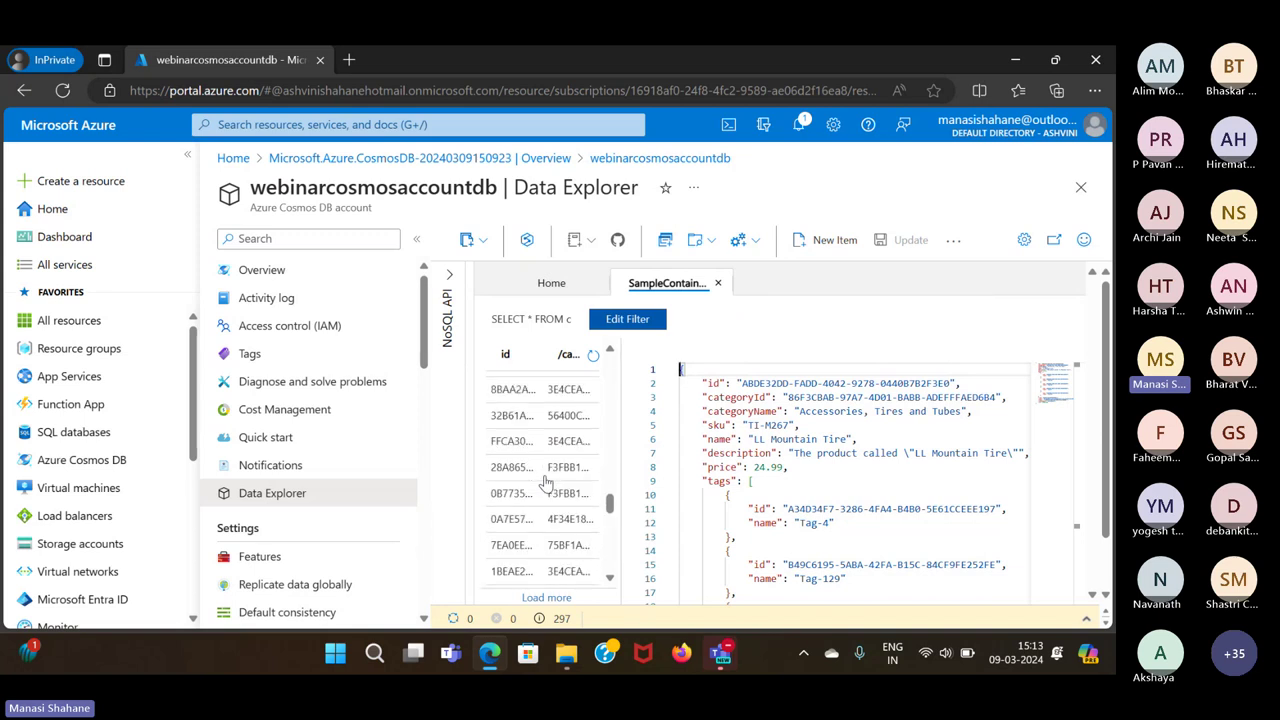
{"action": "scroll", "coordinate": [545, 483], "scroll_direction": "up", "scroll_amount": 5}
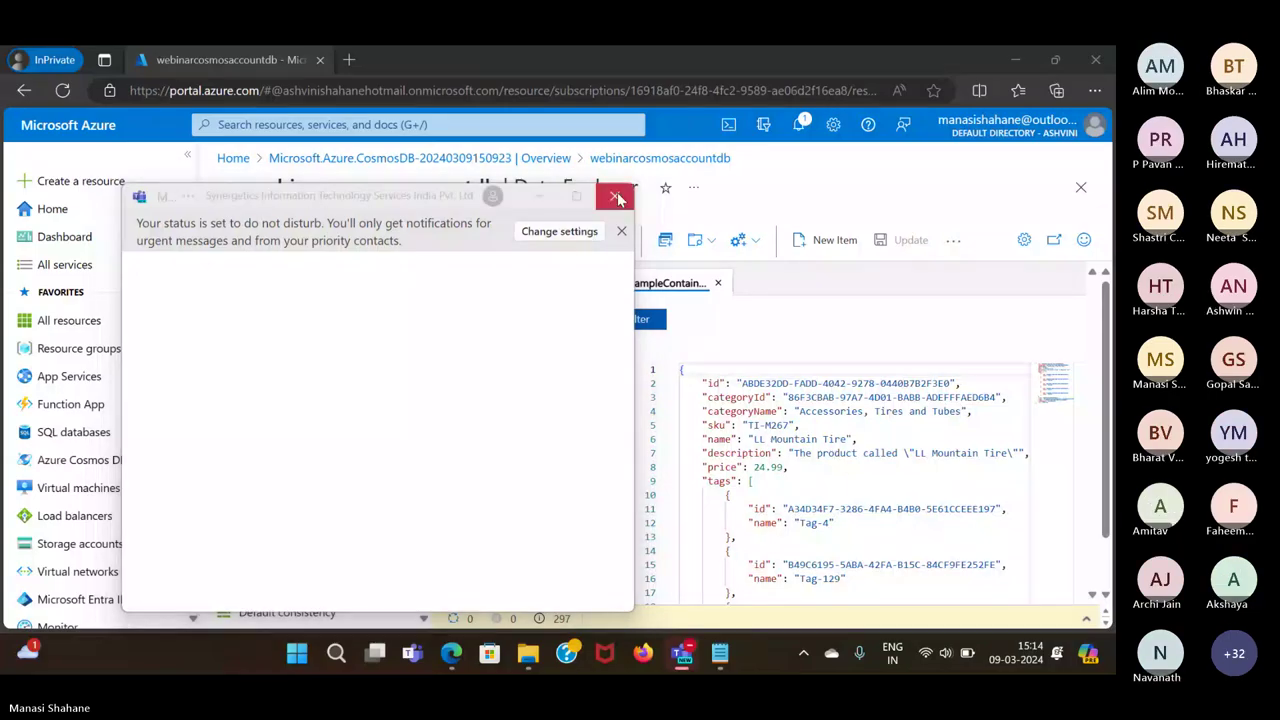
Copy the Road Helmet item JSON from Notepad, then minimise Notepad.
{"action": "mouse_move", "coordinate": [720, 665]}
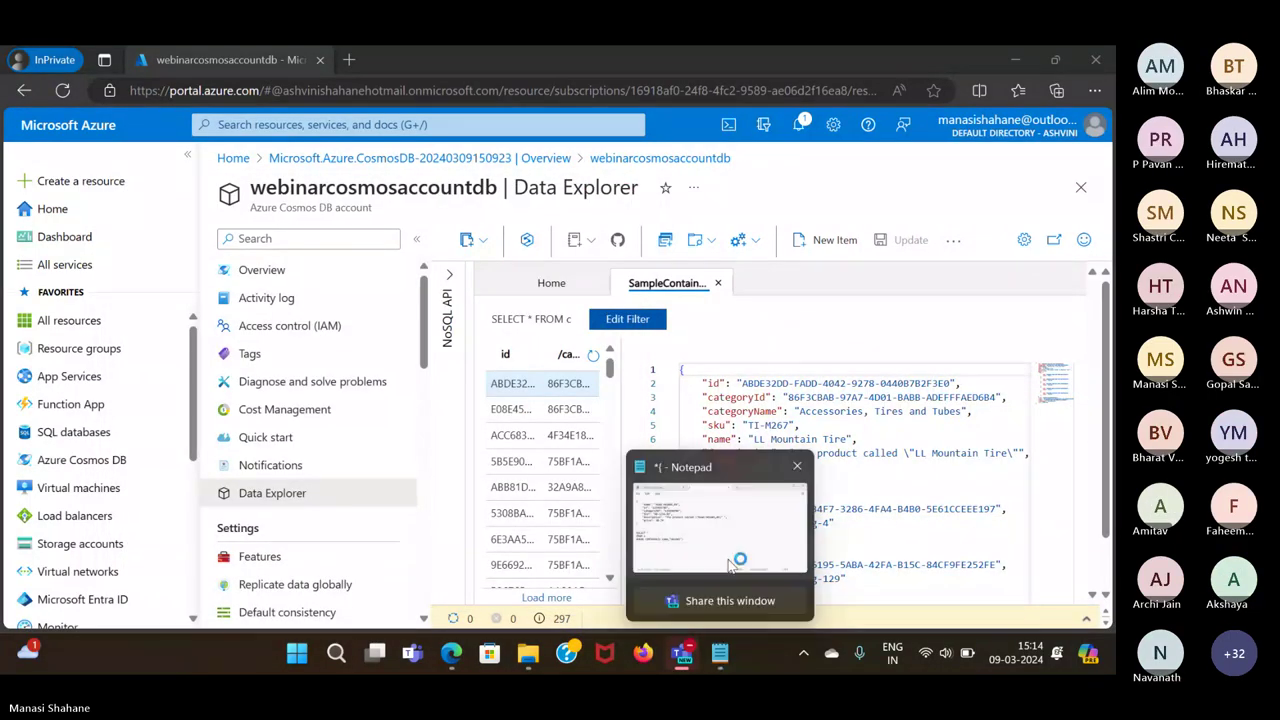
{"action": "left_click", "coordinate": [714, 530]}
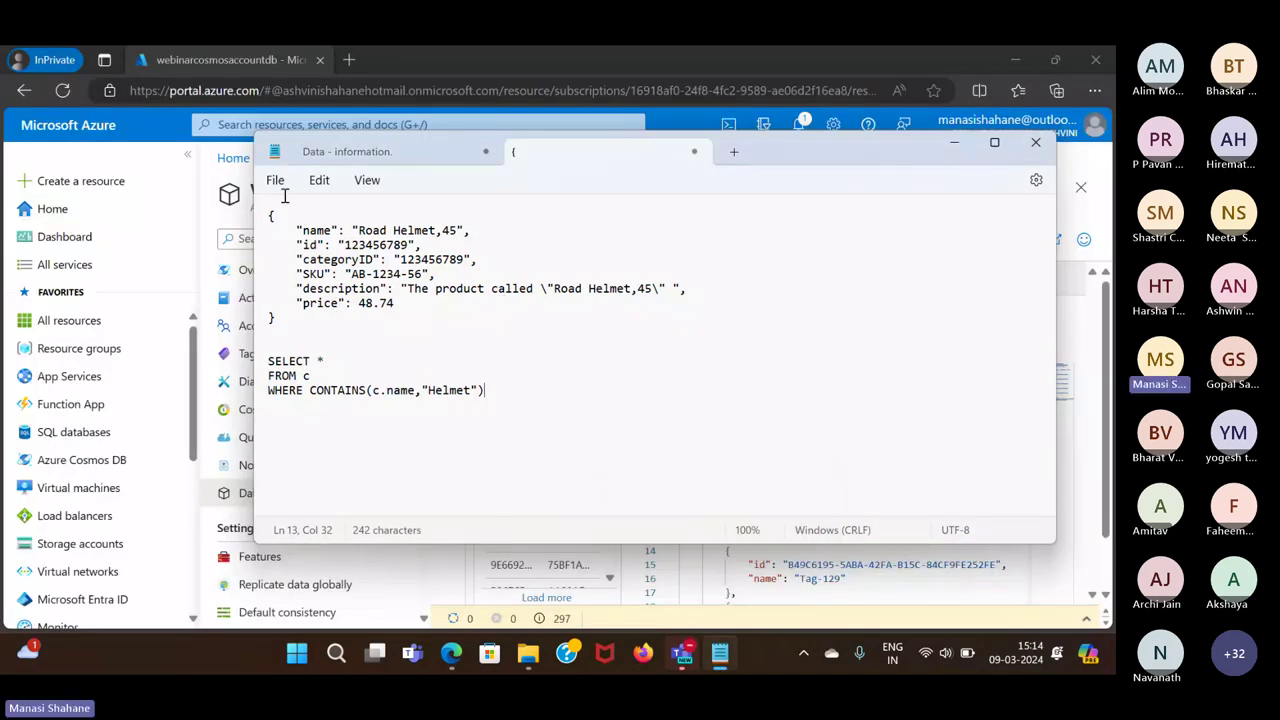
{"action": "left_click_drag", "start_coordinate": [268, 216], "coordinate": [297, 331]}
{"action": "key", "text": "ctrl+c"}
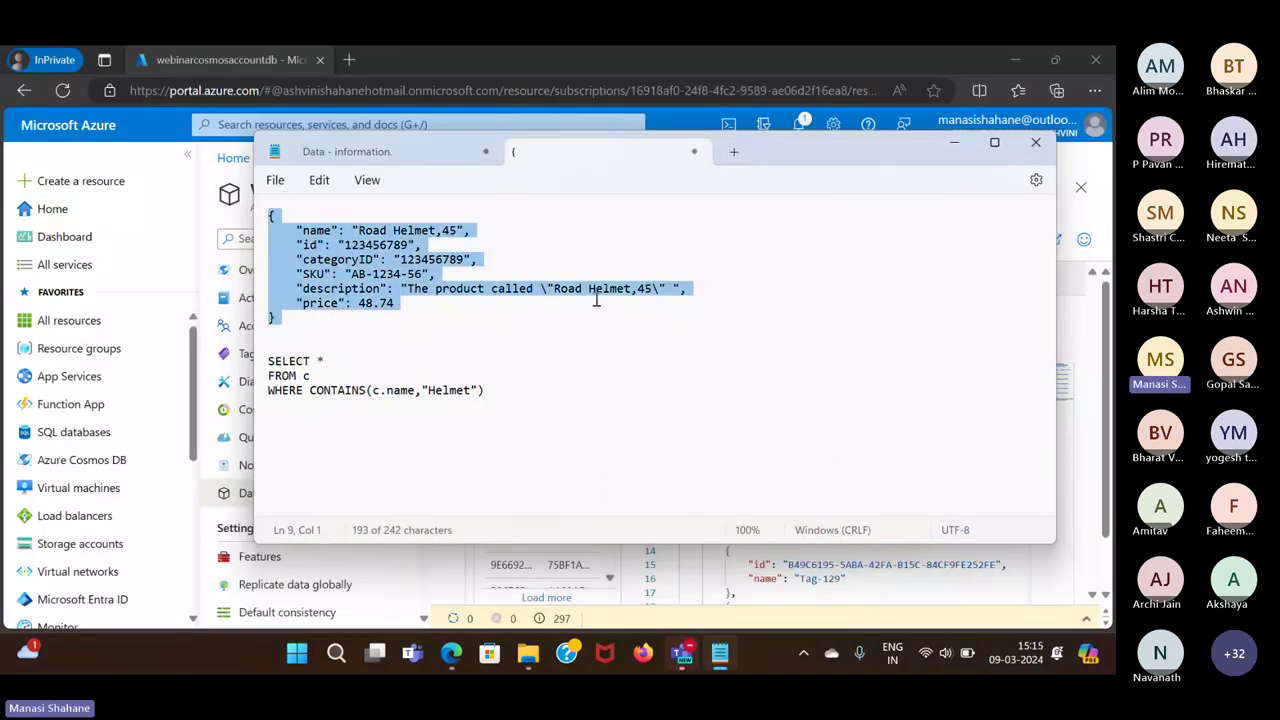
{"action": "left_click", "coordinate": [951, 150]}
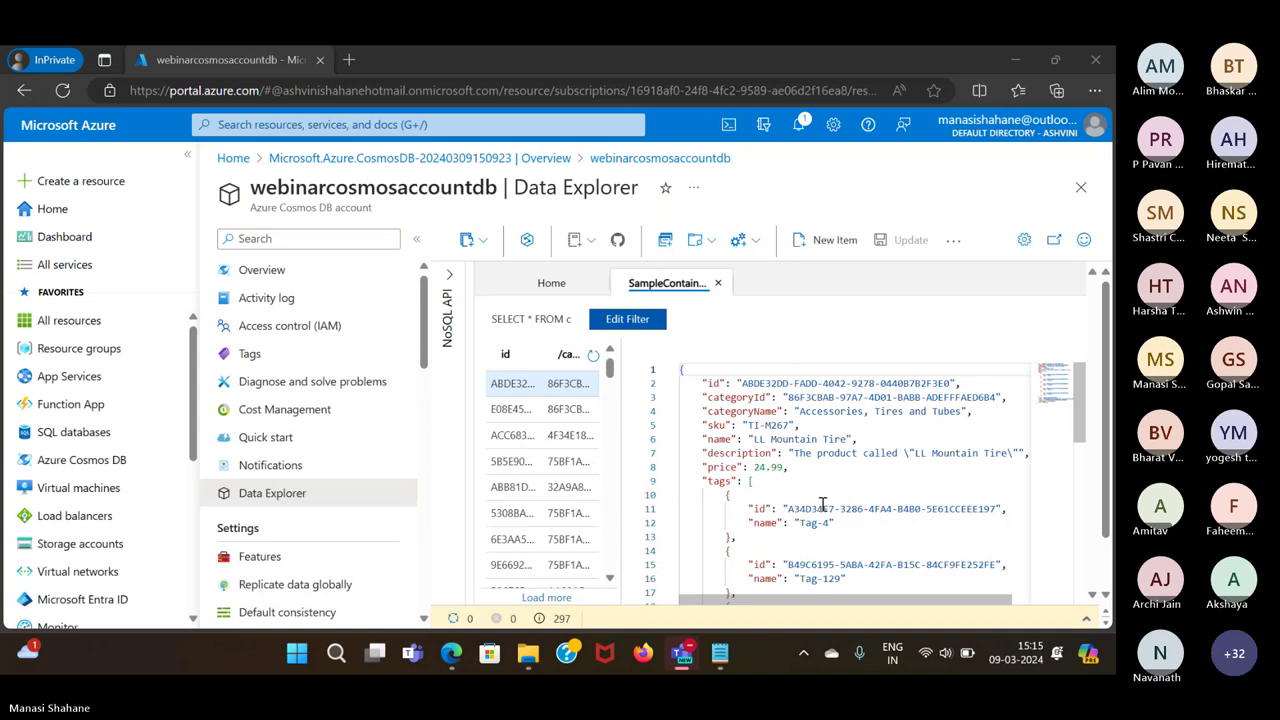
Overwrite the editor's item JSON with the Road Helmet,45 JSON (SKU AB-1234-56, price 48.74).
{"action": "left_click_drag", "start_coordinate": [811, 440], "coordinate": [812, 452]}
{"action": "key", "text": "ctrl+a"}
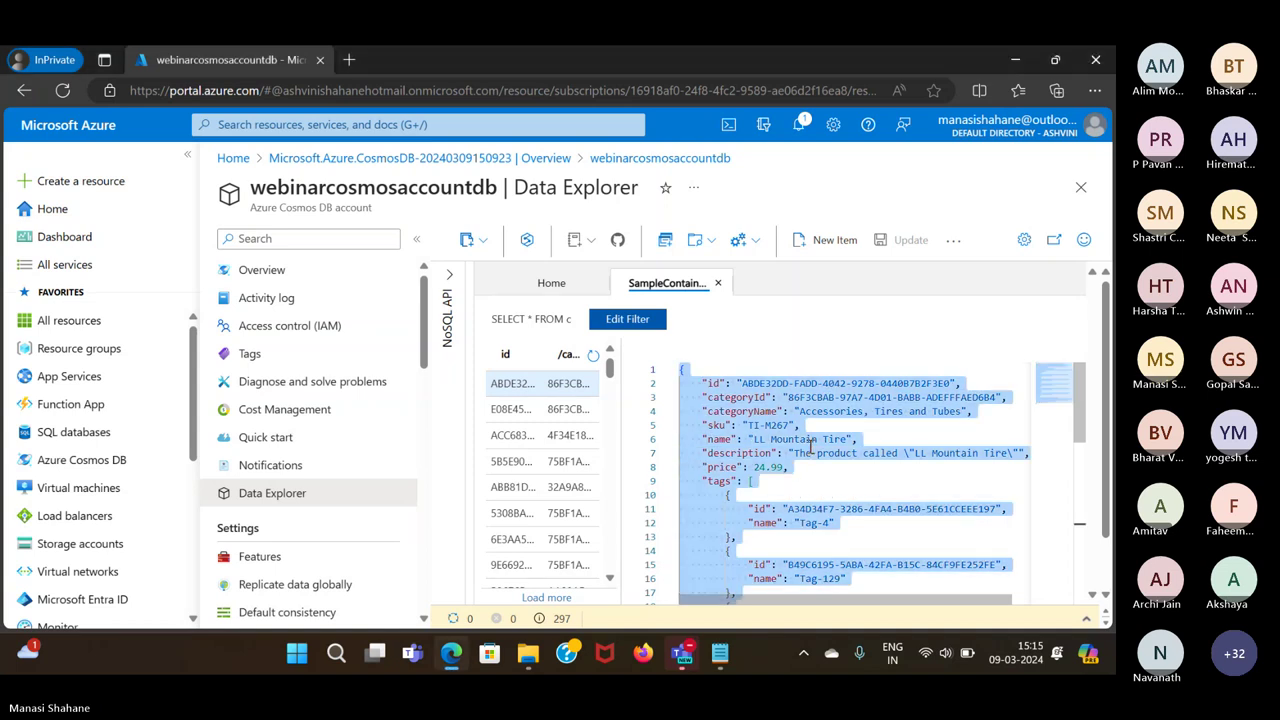
{"action": "key", "text": "ctrl+v"}
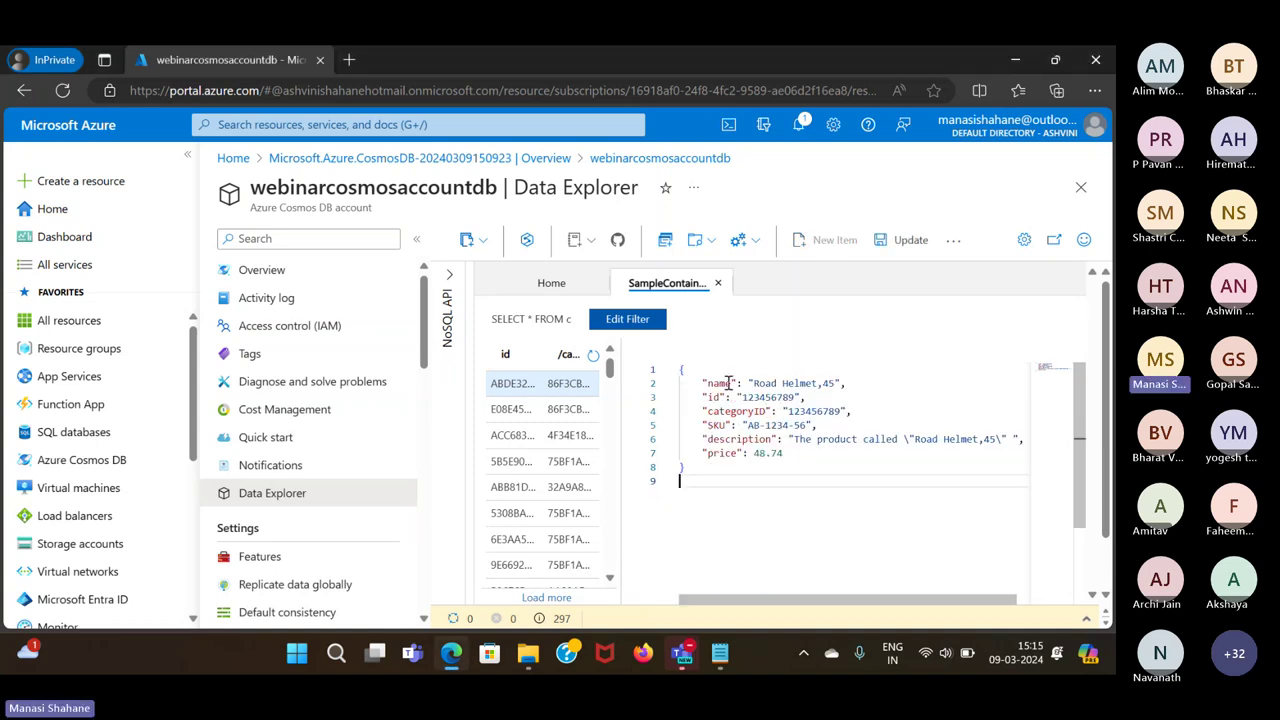
{"action": "left_click_drag", "start_coordinate": [680, 370], "coordinate": [711, 466]}
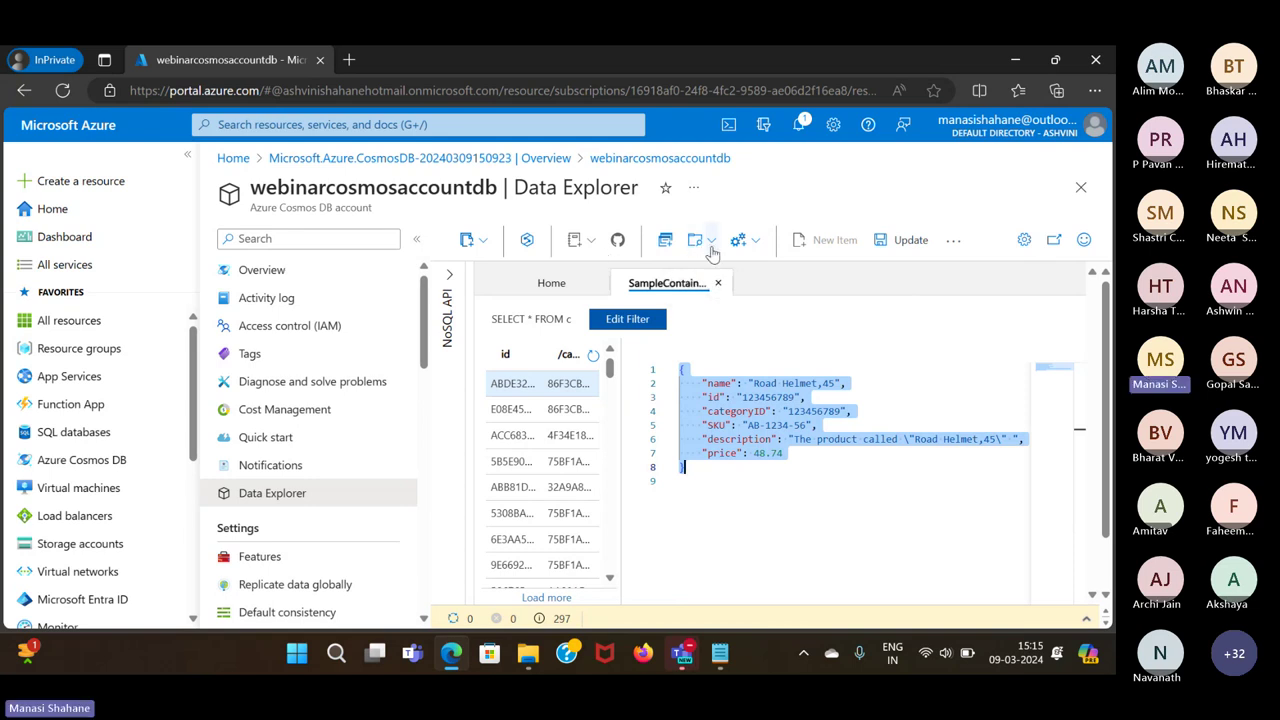
Restore the original item's JSON in the editor in place of the Road Helmet text.
{"action": "left_click", "coordinate": [756, 243]}
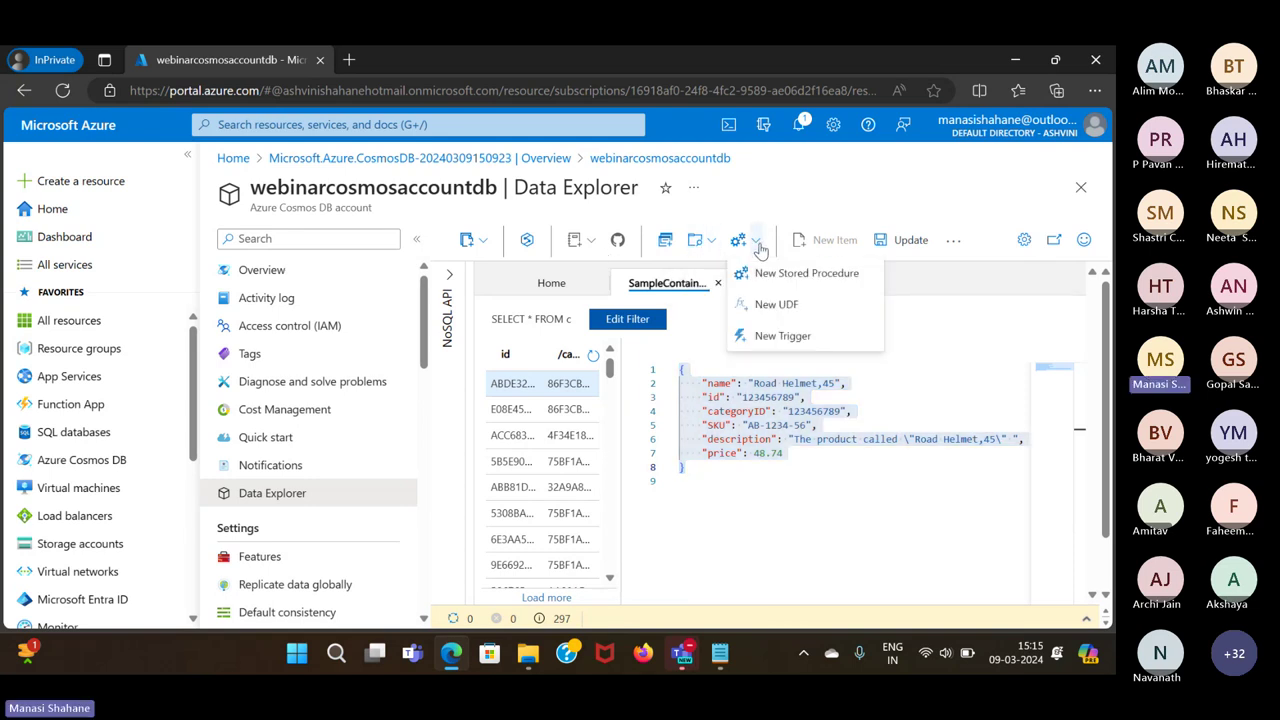
{"action": "left_click", "coordinate": [852, 538]}
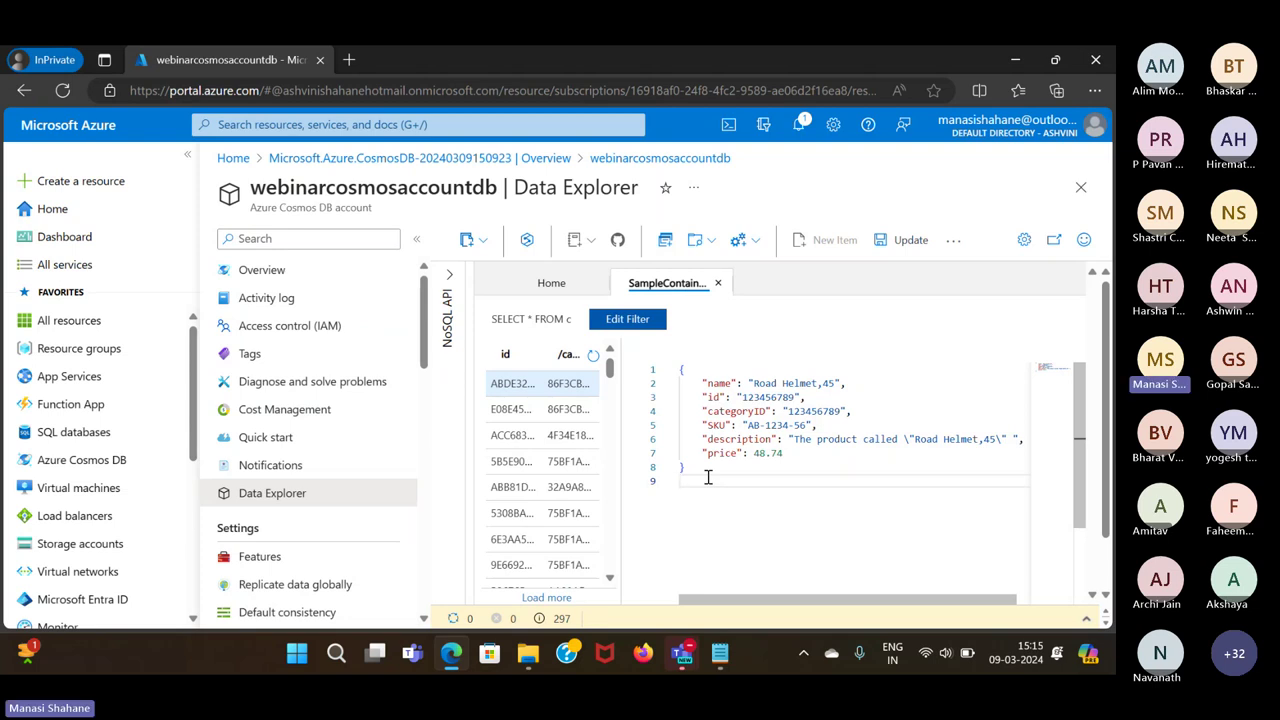
{"action": "left_click_drag", "start_coordinate": [707, 477], "coordinate": [662, 353]}
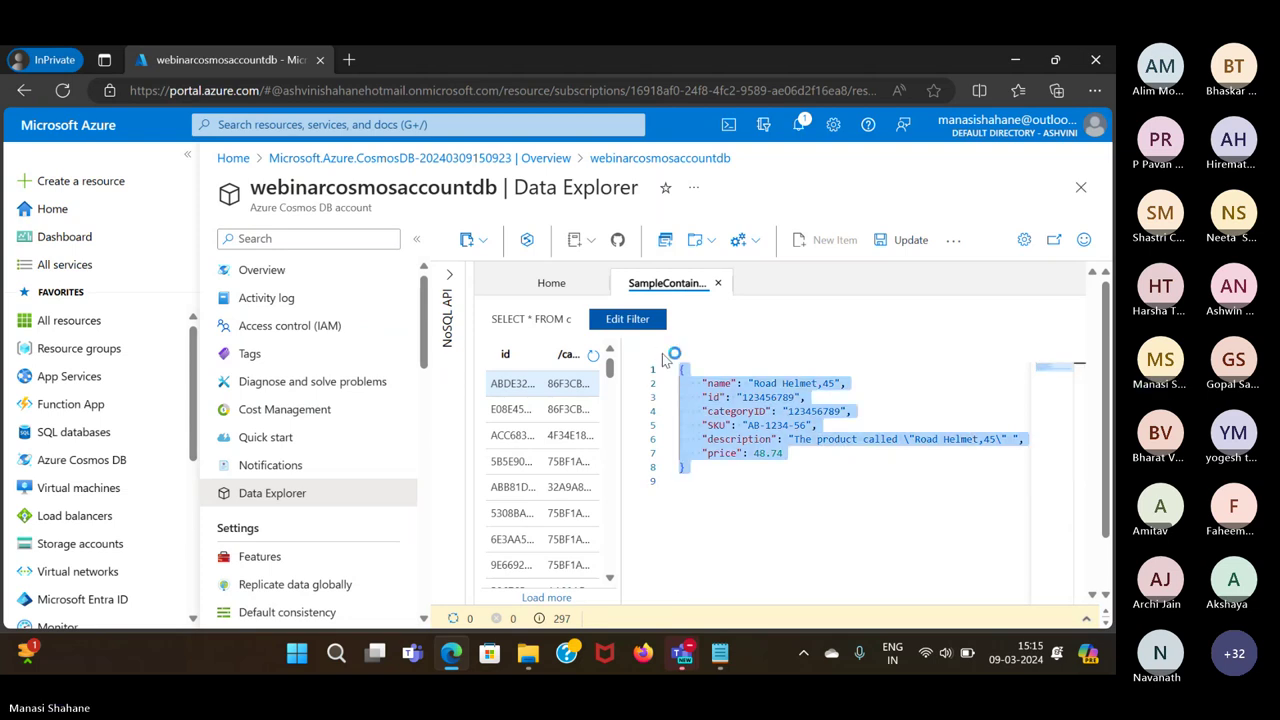
{"action": "key", "text": "ctrl+v"}
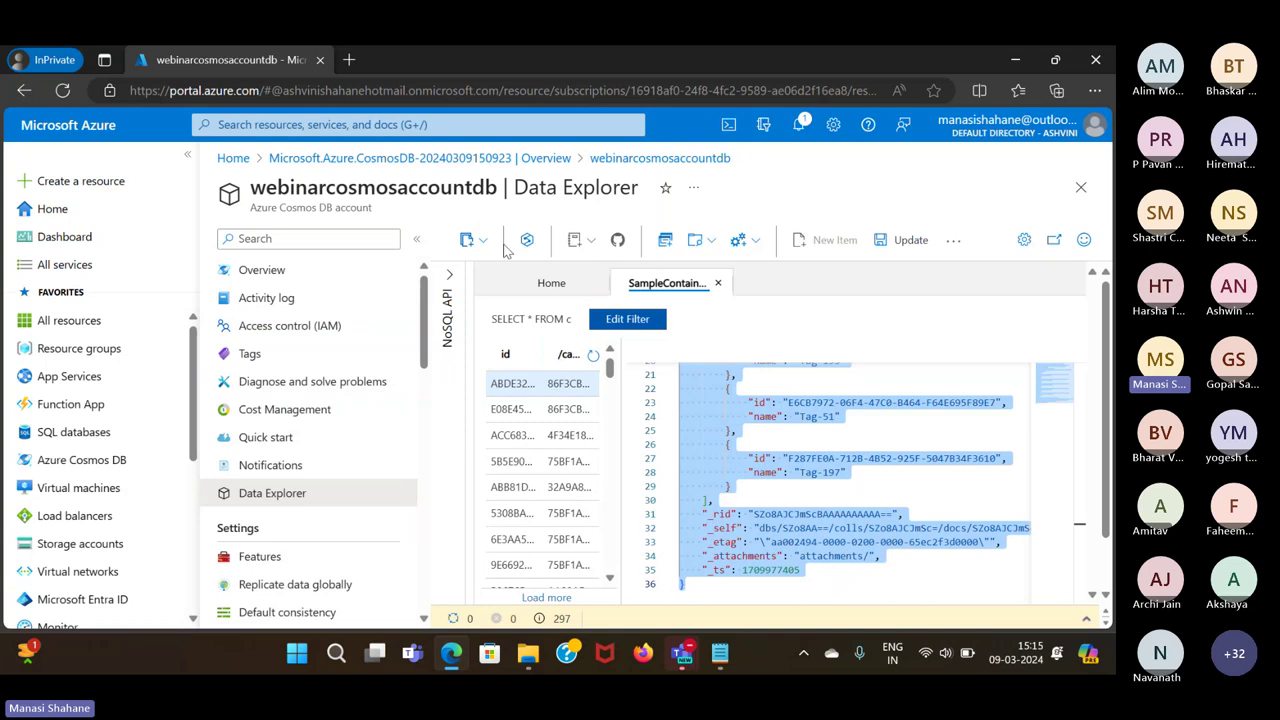
Browse the New Container and Open Query dropdowns, then expand the database resource tree.
{"action": "left_click", "coordinate": [482, 240]}
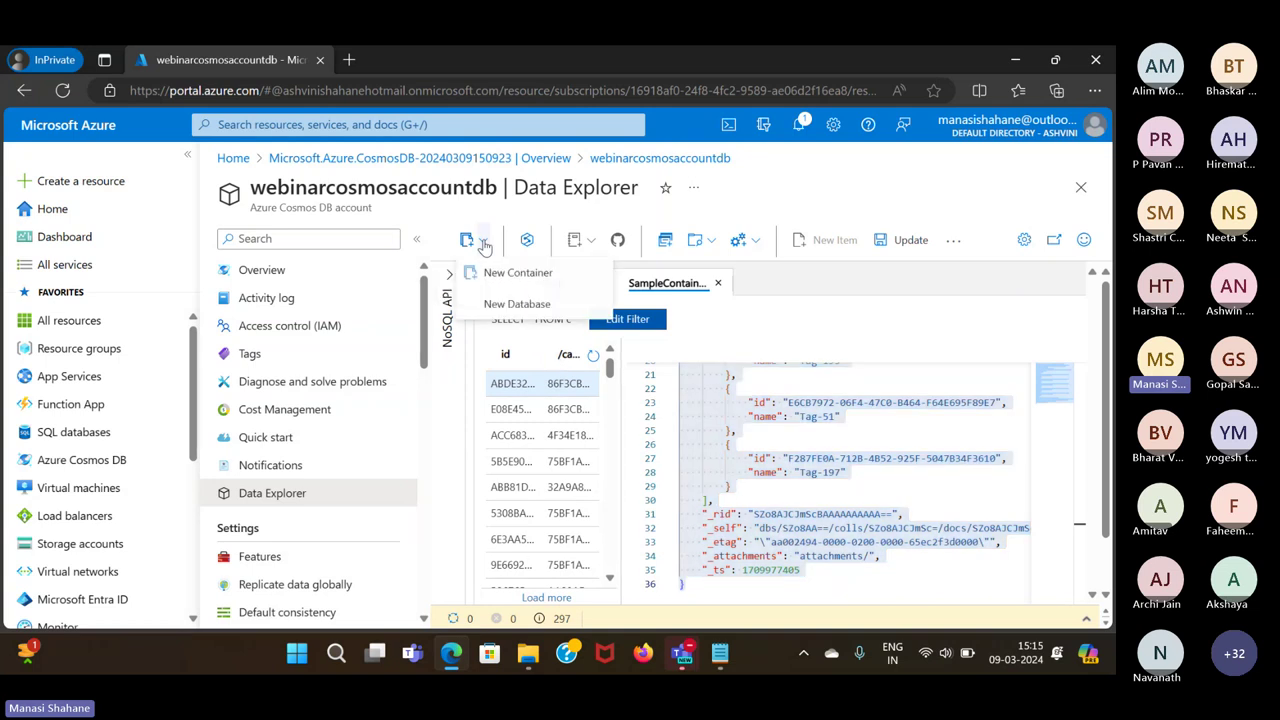
{"action": "left_click", "coordinate": [600, 244]}
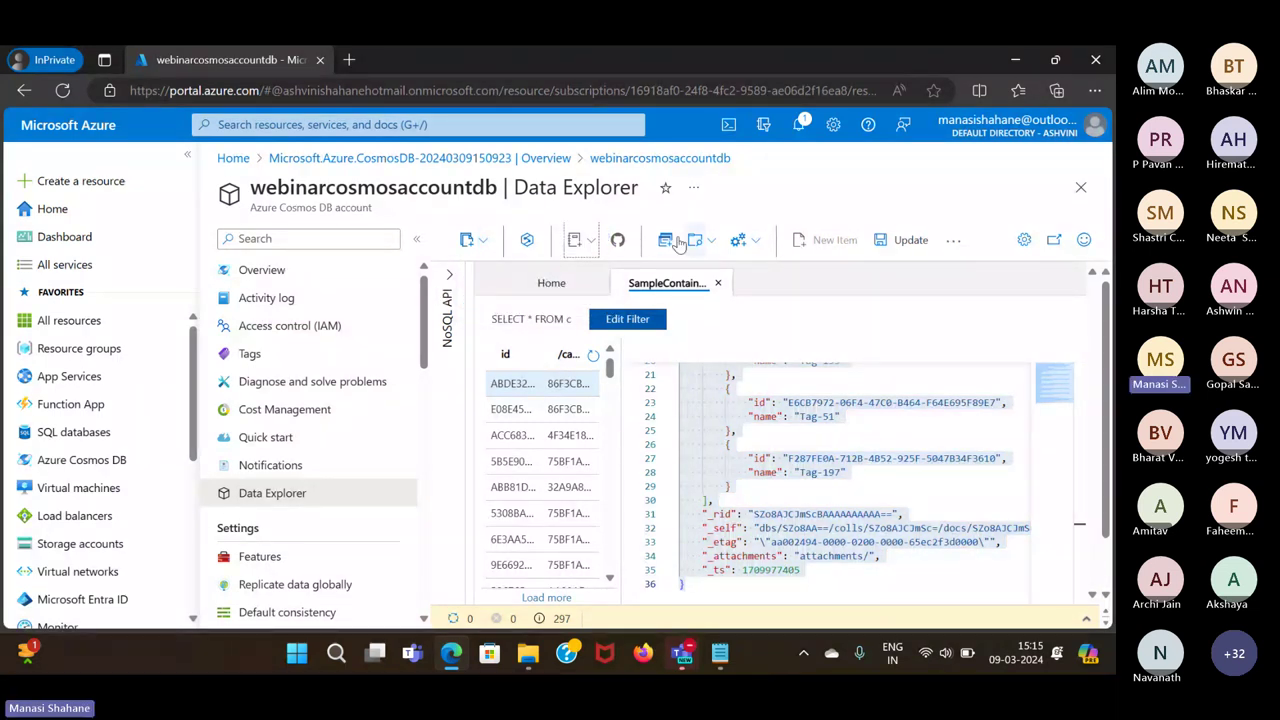
{"action": "left_click", "coordinate": [708, 240]}
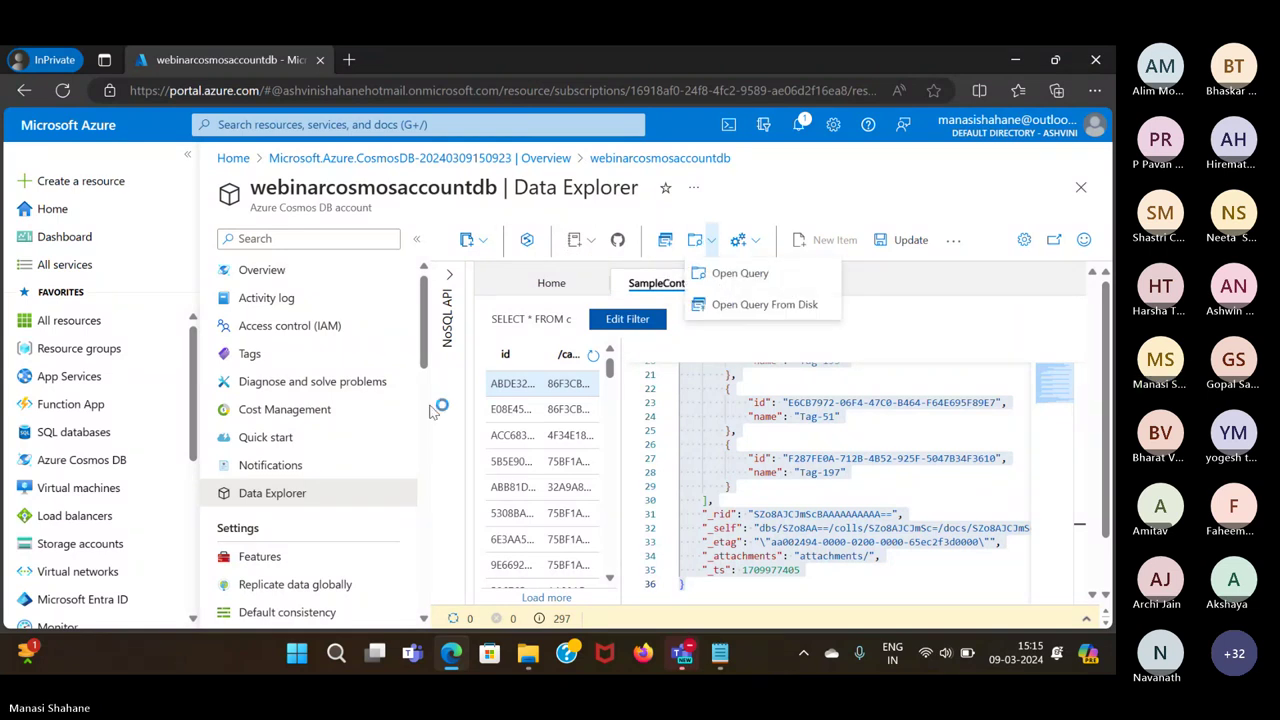
{"action": "left_click", "coordinate": [450, 285]}
{"action": "left_click", "coordinate": [450, 285]}
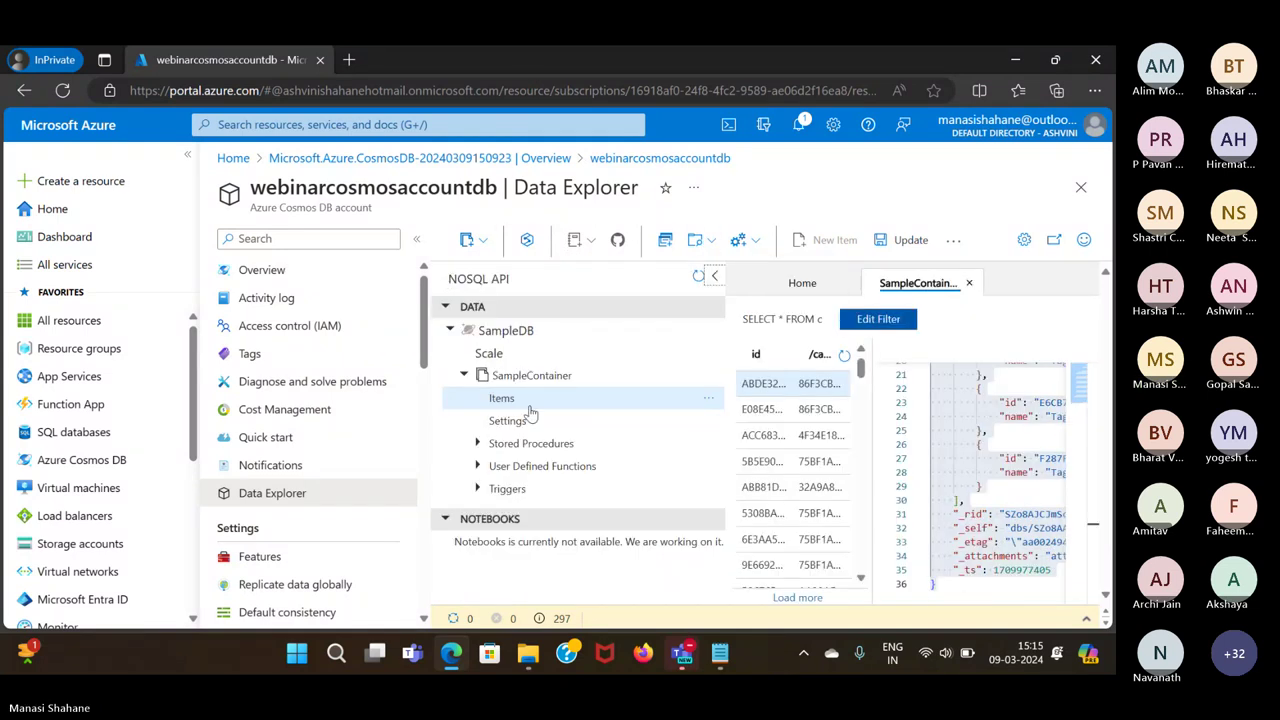
{"action": "left_click", "coordinate": [708, 402]}
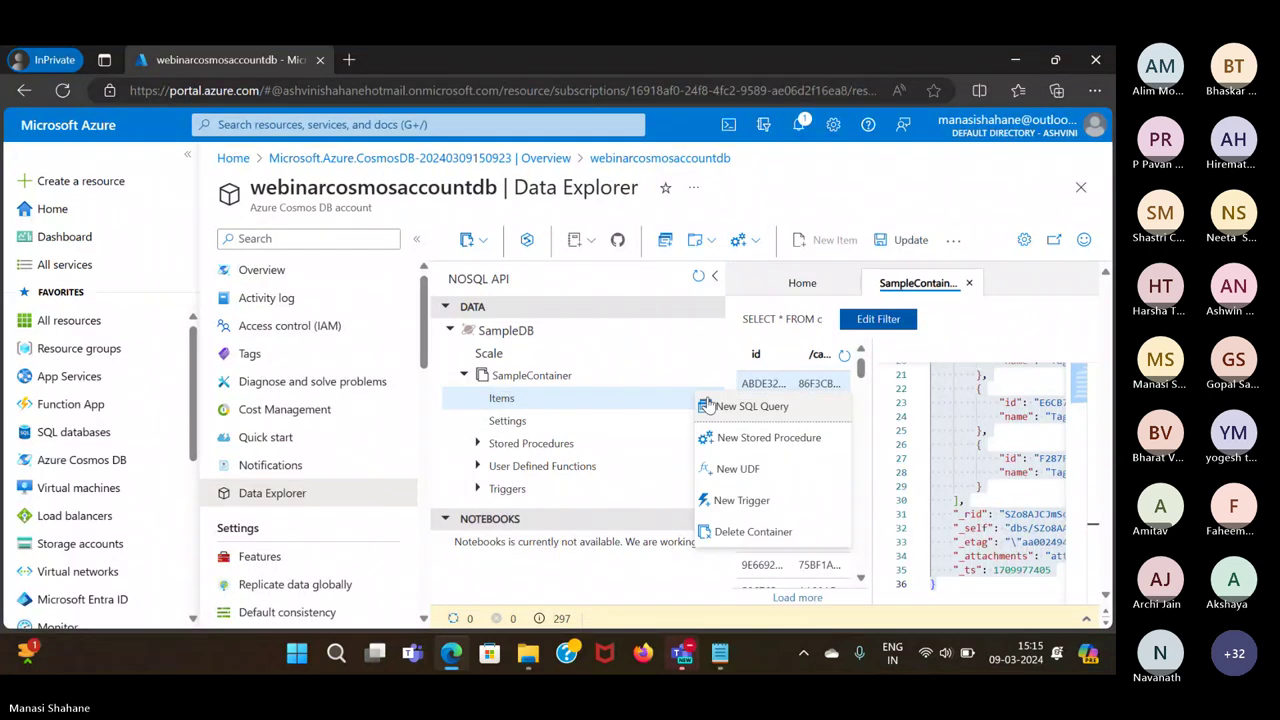
{"action": "left_click", "coordinate": [615, 400]}
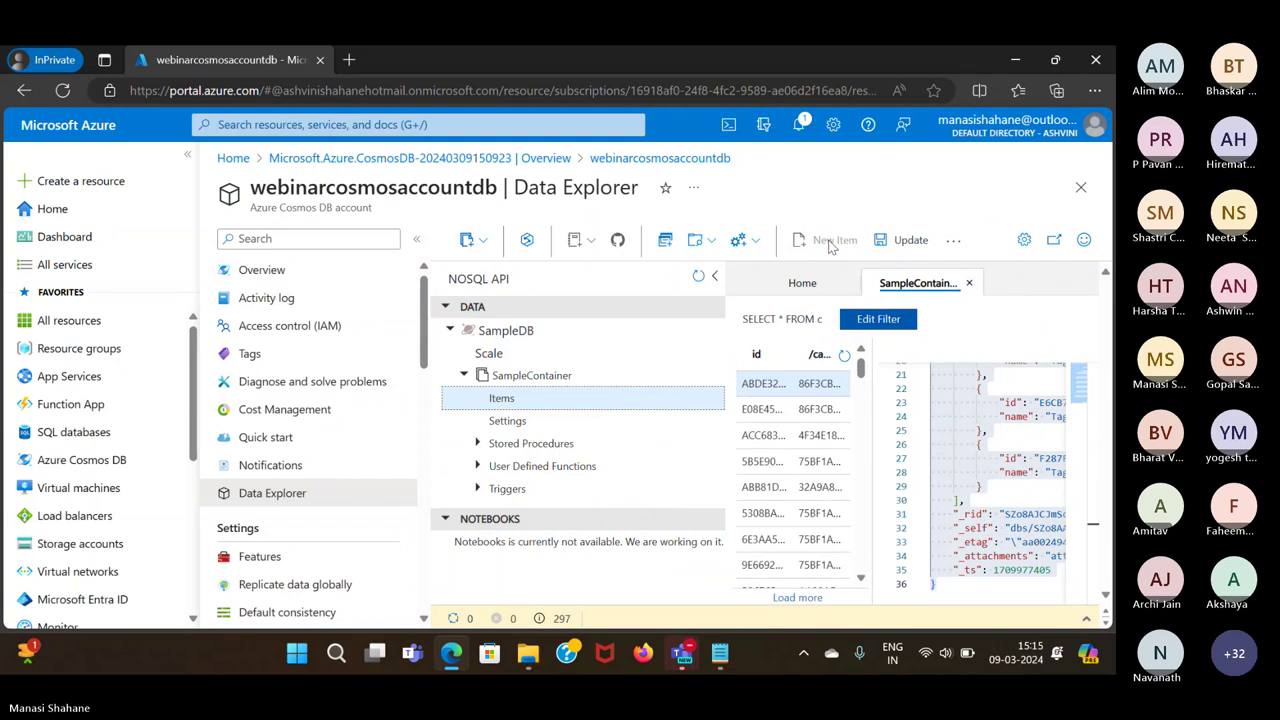
{"action": "left_click", "coordinate": [1009, 438]}
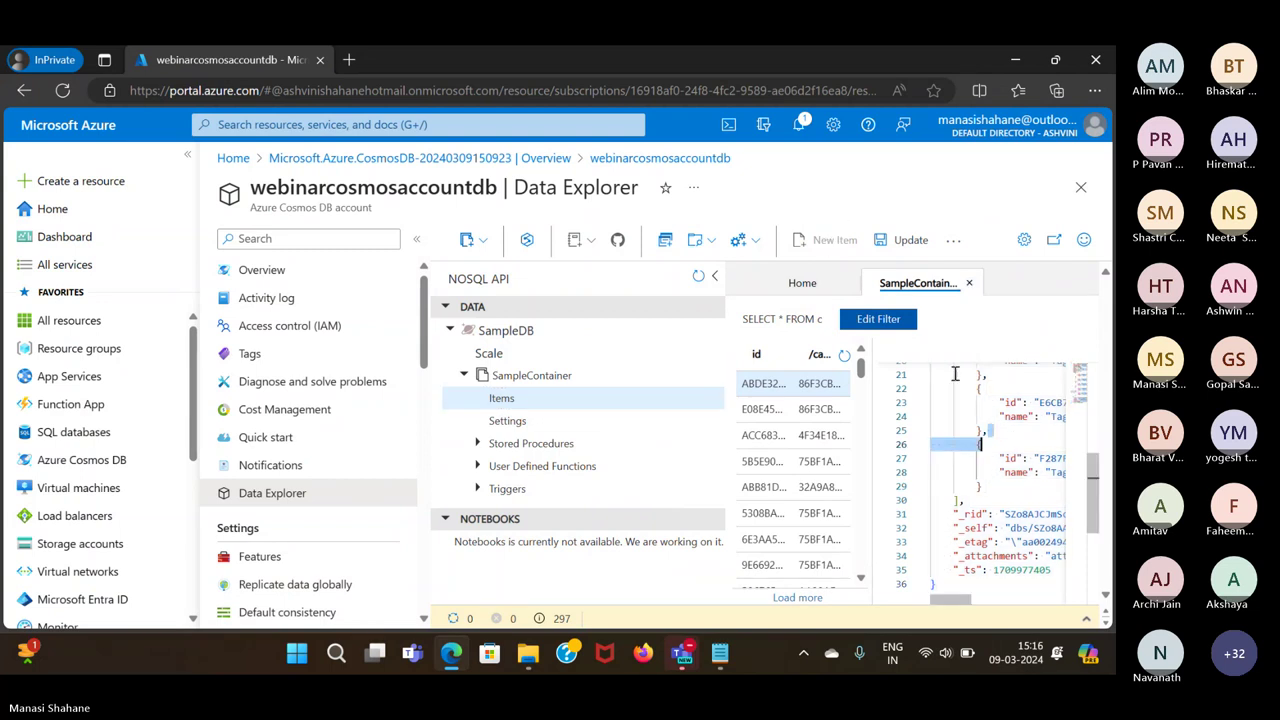
{"action": "left_click", "coordinate": [813, 243]}
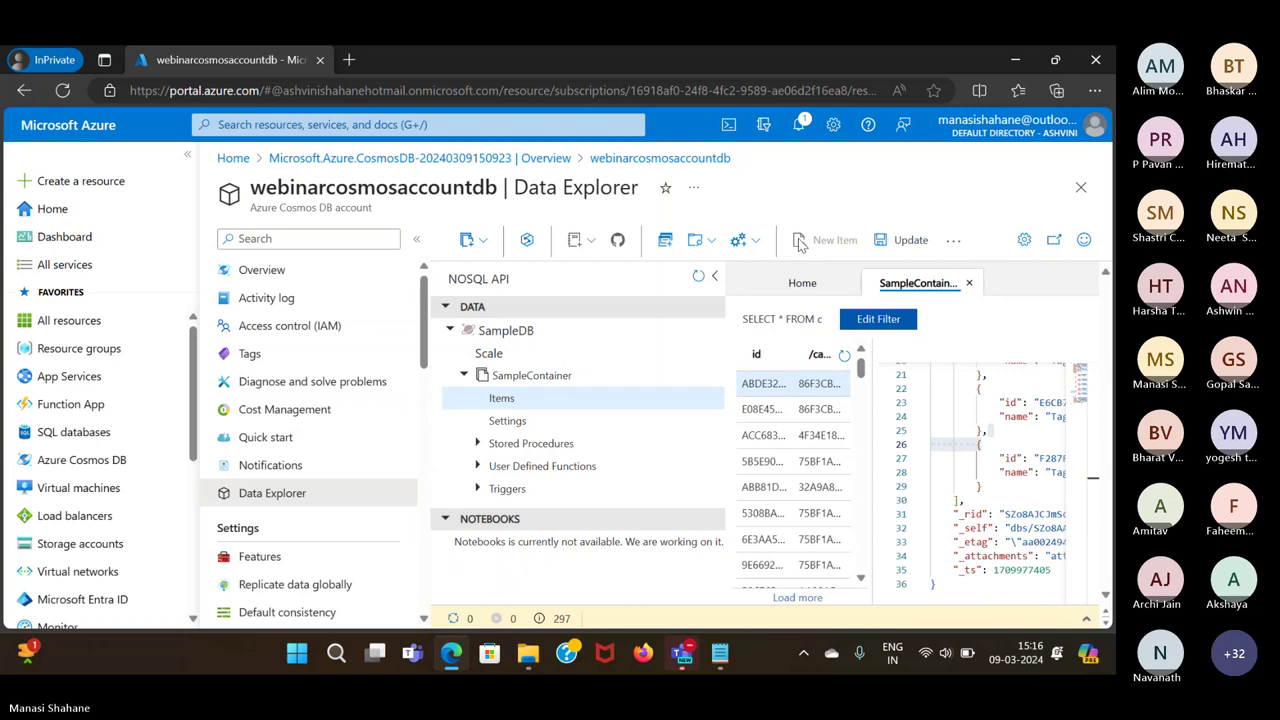
{"action": "left_click", "coordinate": [525, 380]}
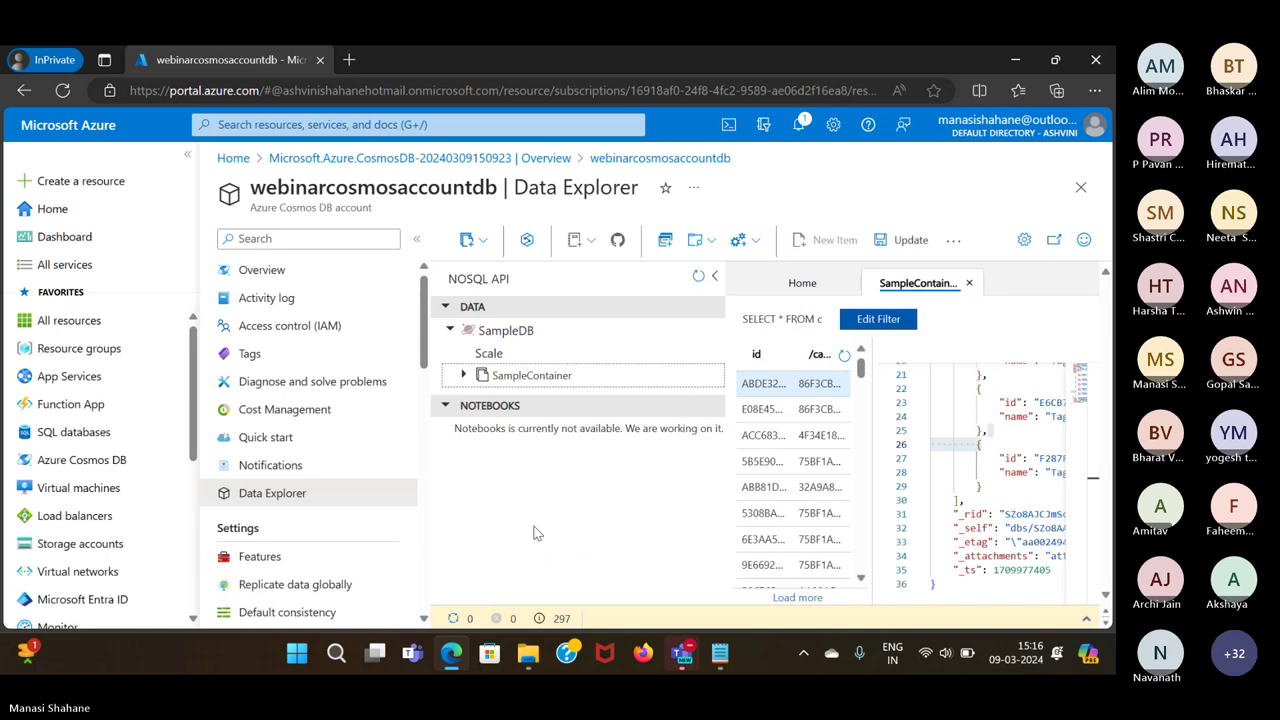
{"action": "left_click", "coordinate": [465, 377]}
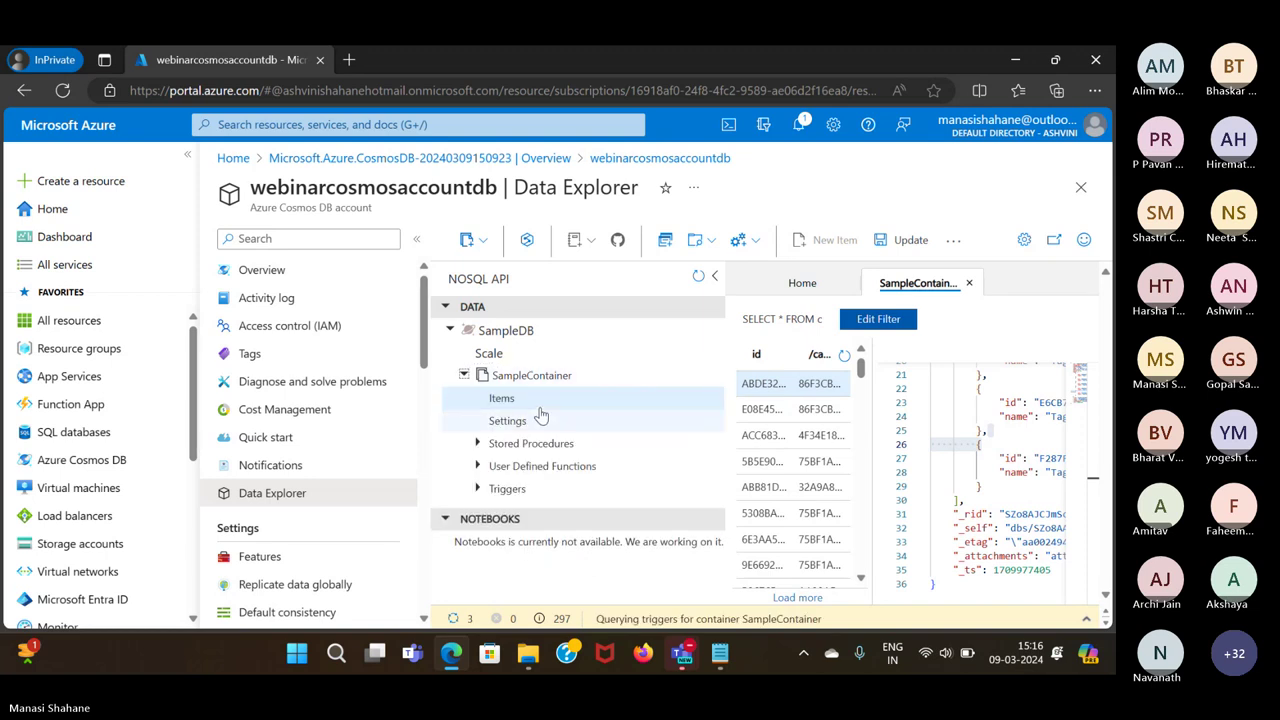
{"action": "left_click", "coordinate": [560, 400]}
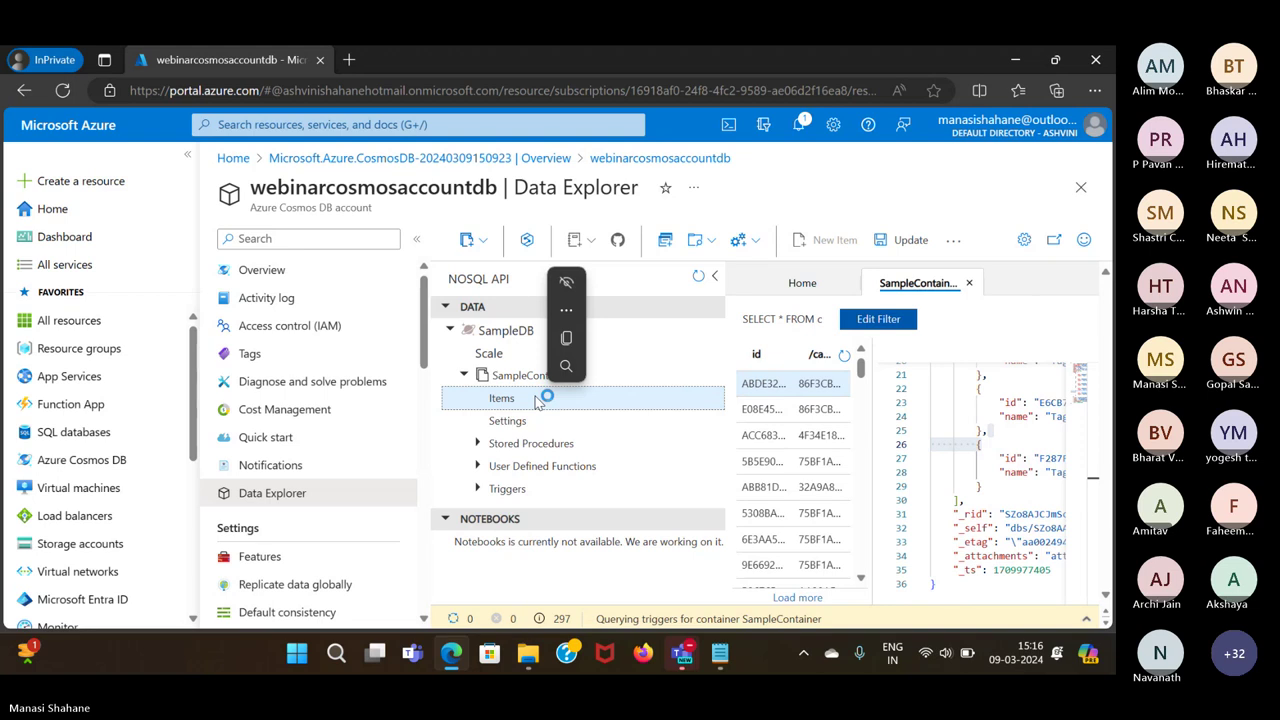
{"action": "left_click", "coordinate": [712, 398]}
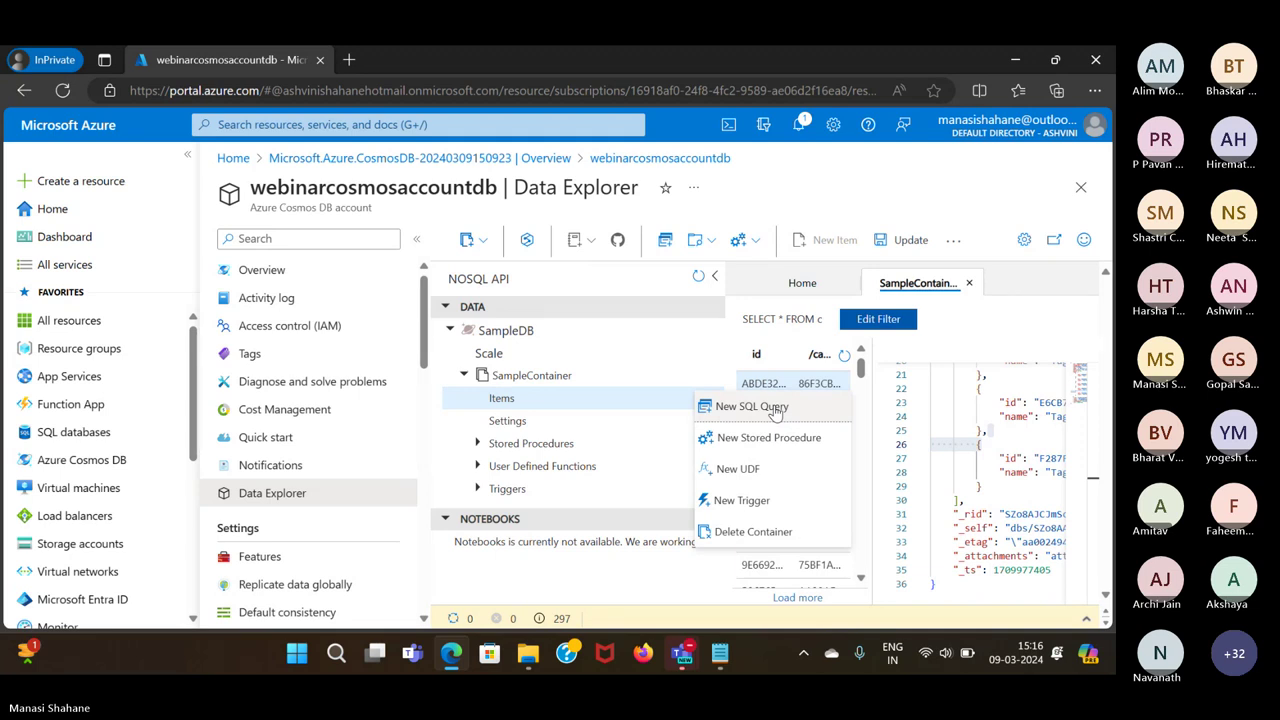
{"action": "scroll", "coordinate": [936, 378], "scroll_direction": "up", "scroll_amount": 5}
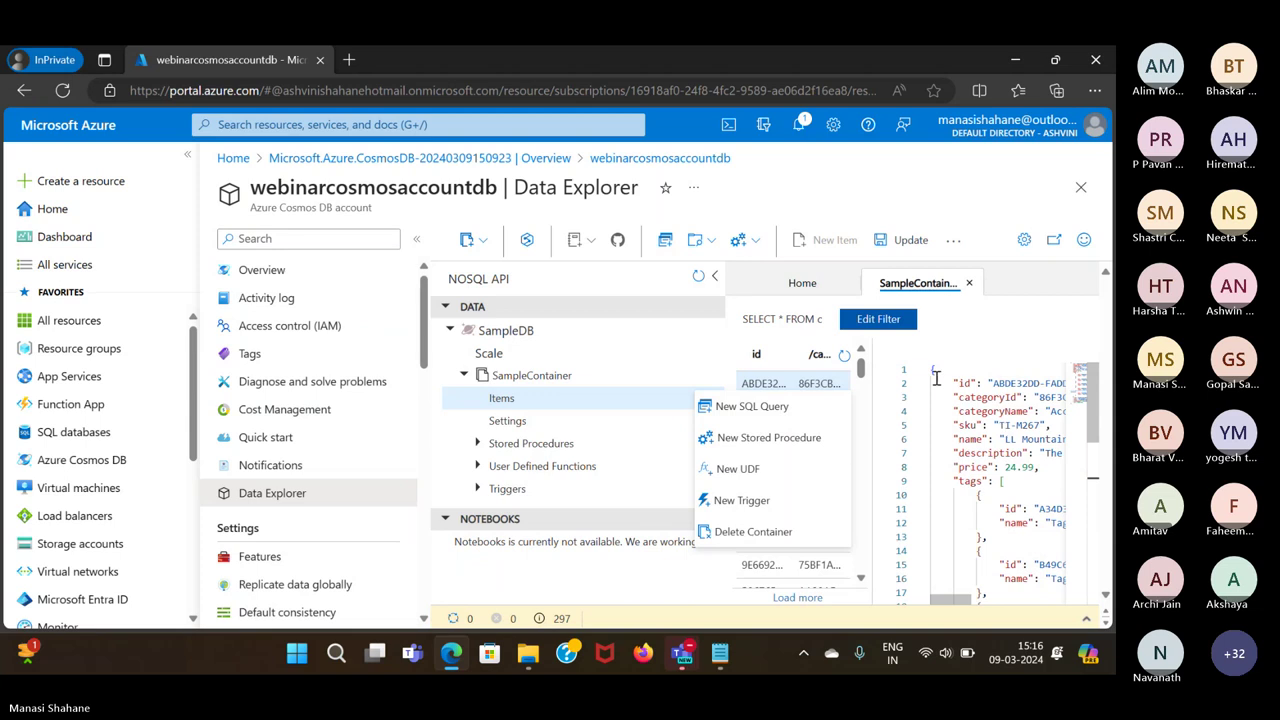
{"action": "left_click_drag", "start_coordinate": [978, 498], "coordinate": [988, 538]}
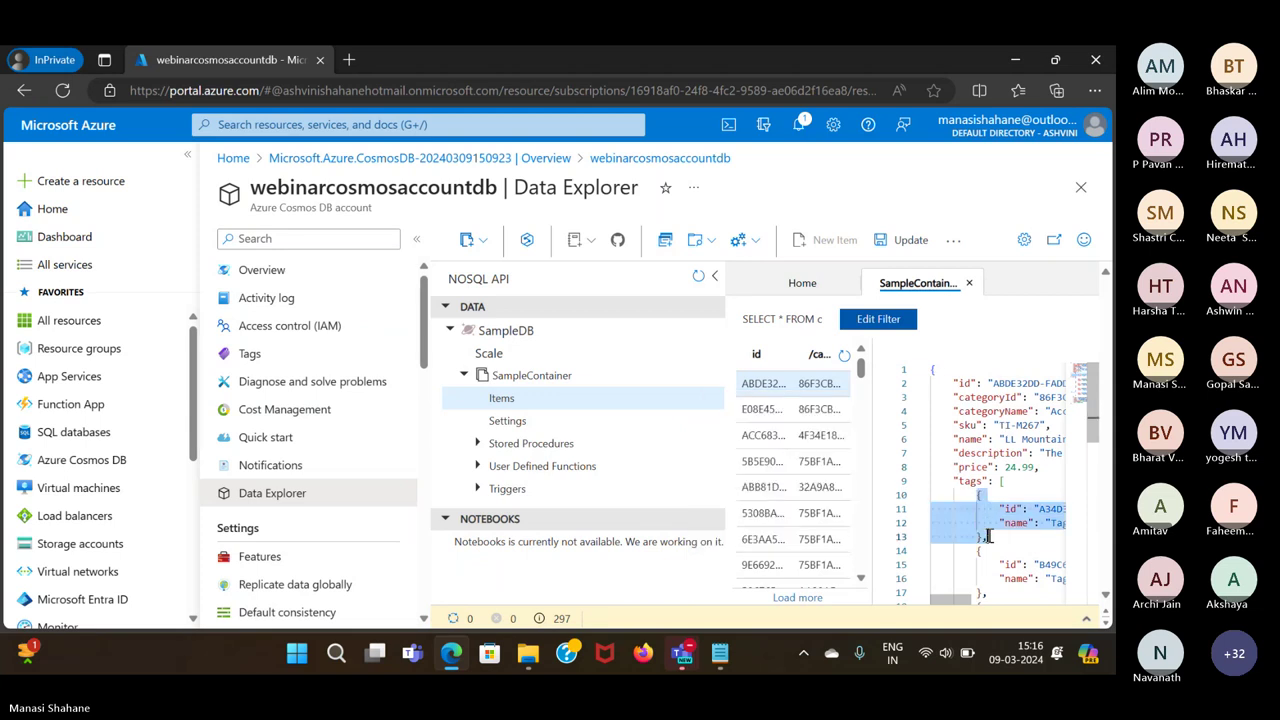
{"action": "left_click", "coordinate": [798, 382]}
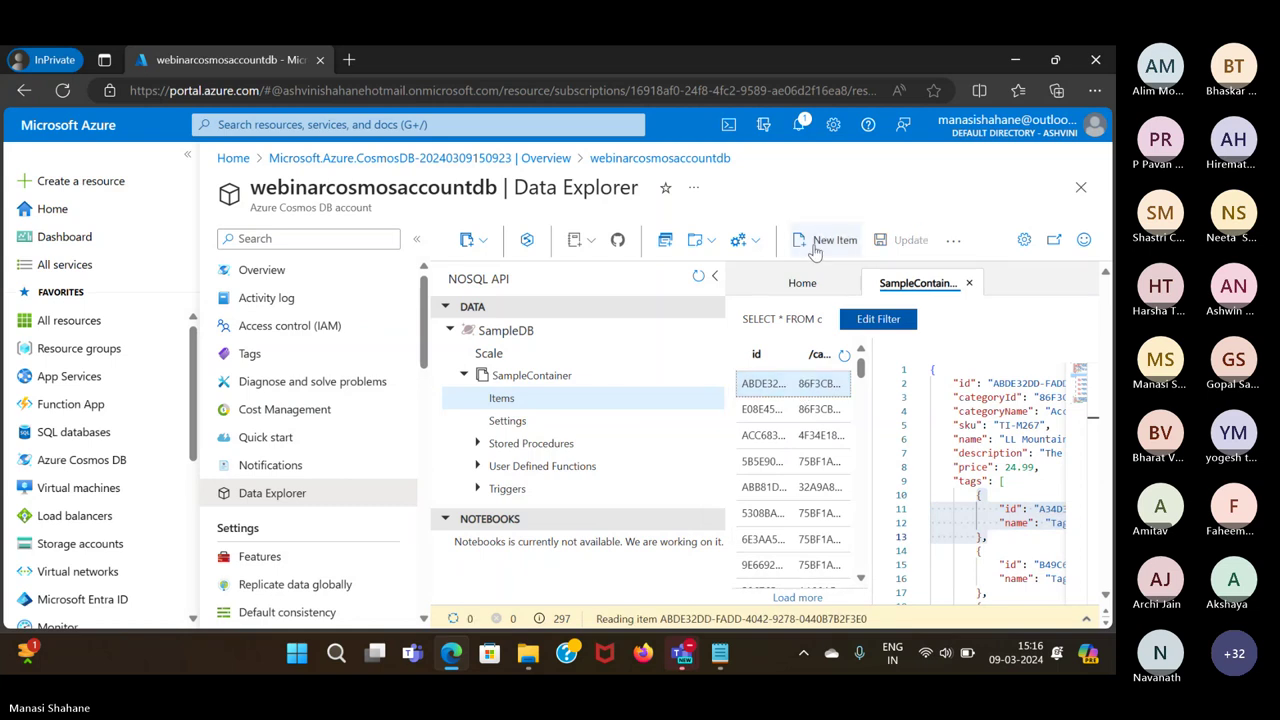
Create a new item from the Road Helmet JSON and save it to SampleContainer.
{"action": "left_click", "coordinate": [815, 245]}
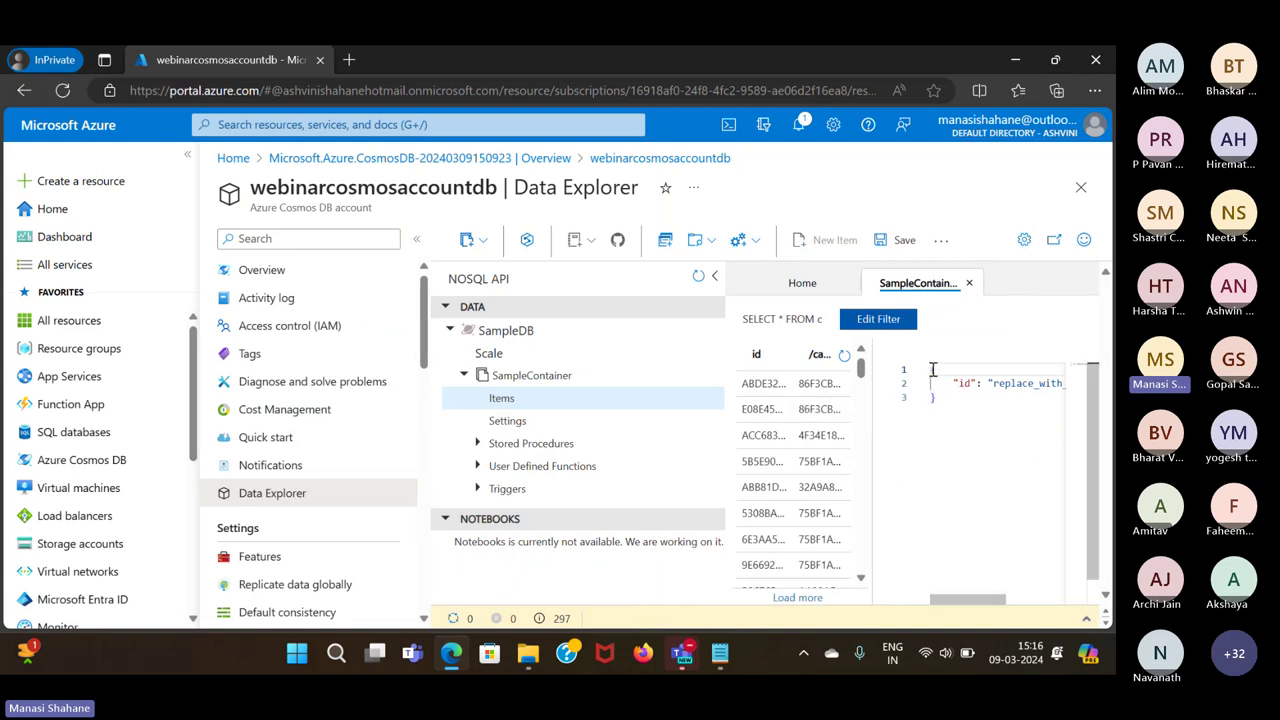
{"action": "key", "text": "ctrl+a"}
{"action": "key", "text": "ctrl+v"}
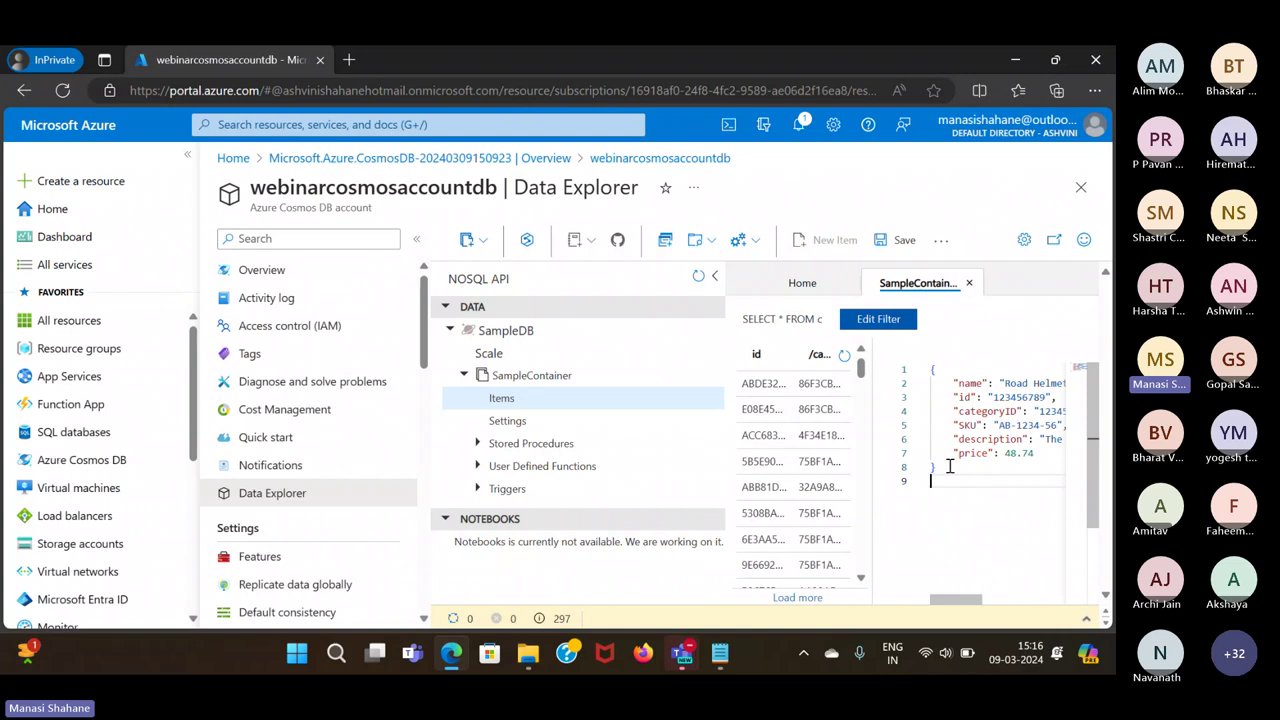
{"action": "left_click_drag", "start_coordinate": [948, 466], "coordinate": [930, 412]}
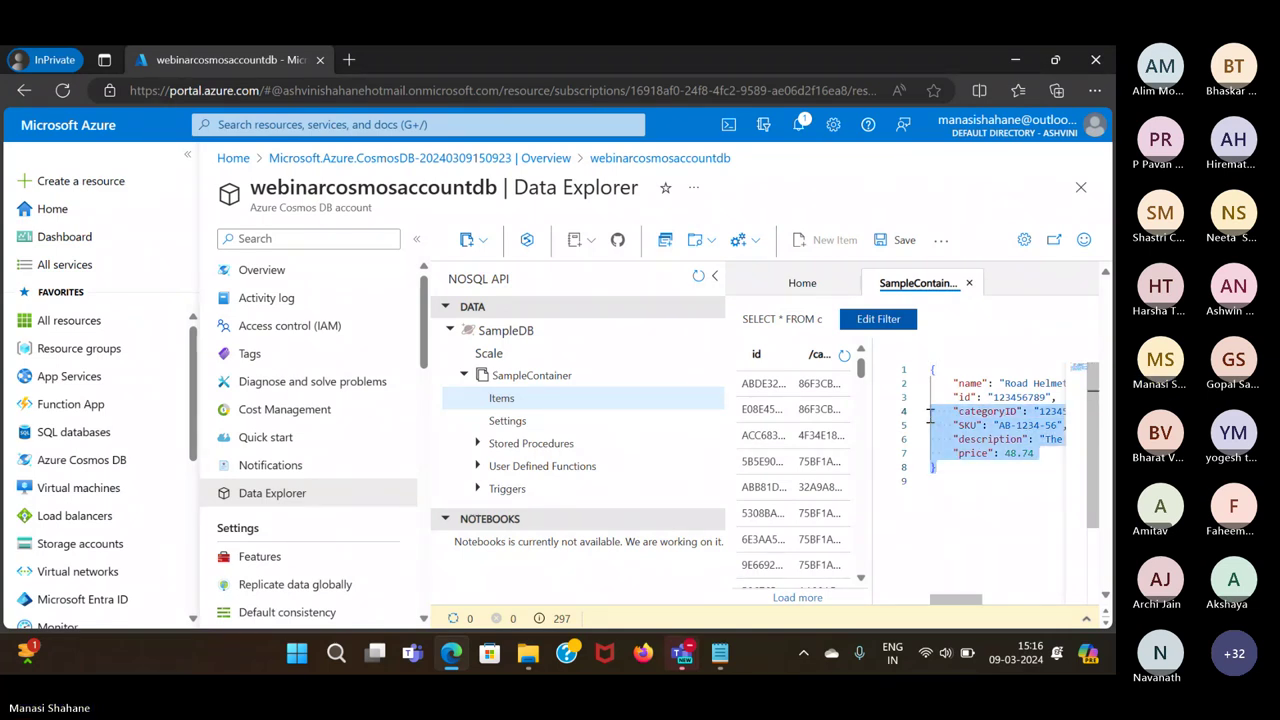
{"action": "left_click_drag", "start_coordinate": [930, 412], "coordinate": [930, 371]}
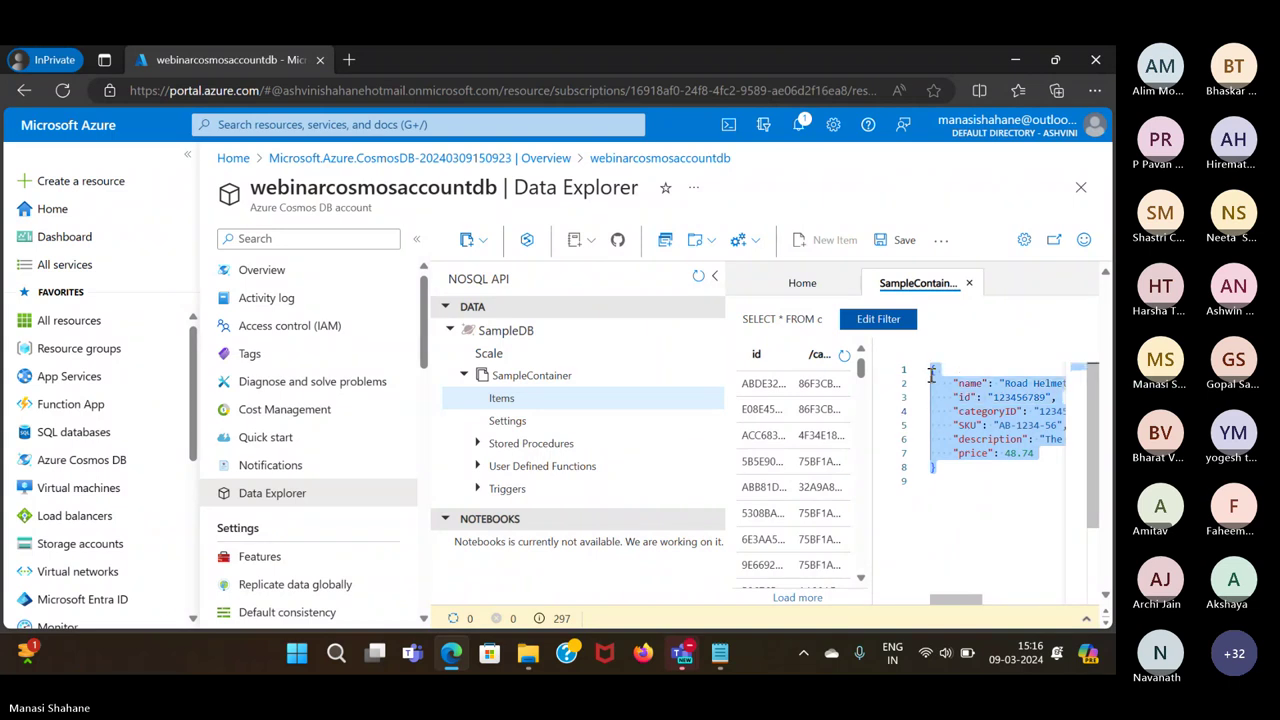
{"action": "left_click", "coordinate": [897, 242]}
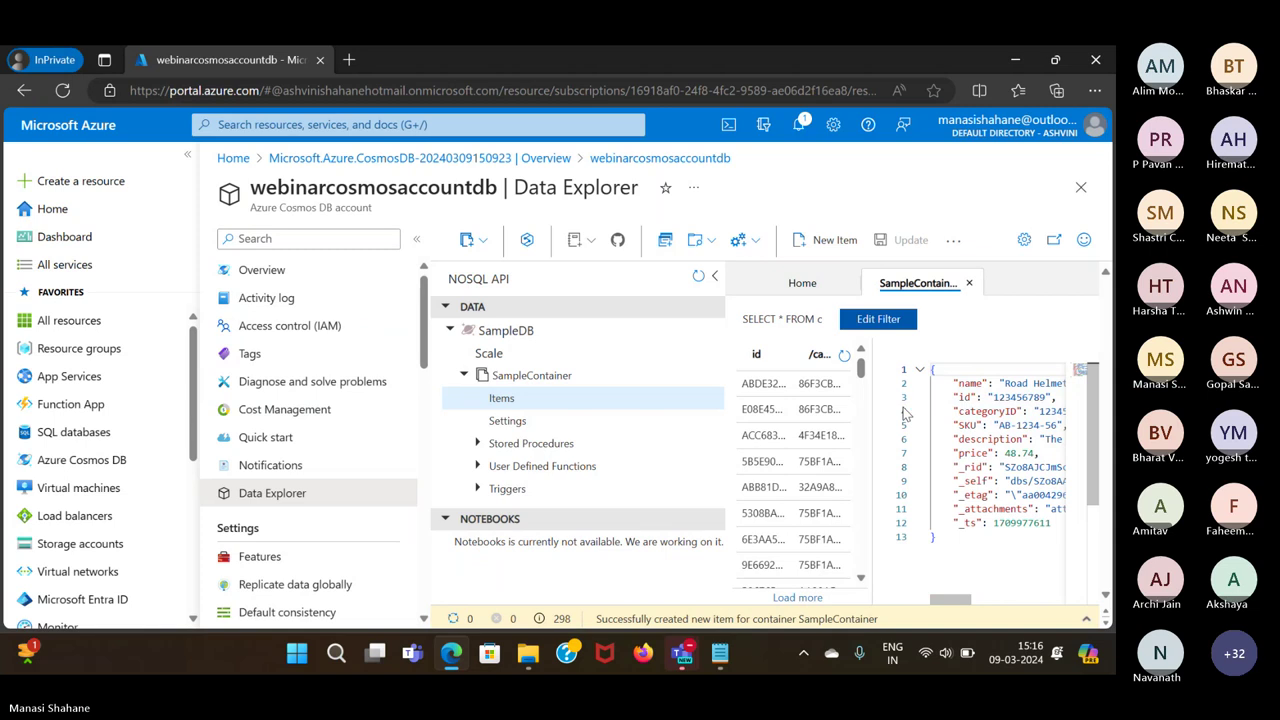
Inspect the saved item's _rid and _ts fields, then paste a second JSON copy below it.
{"action": "left_click", "coordinate": [715, 279]}
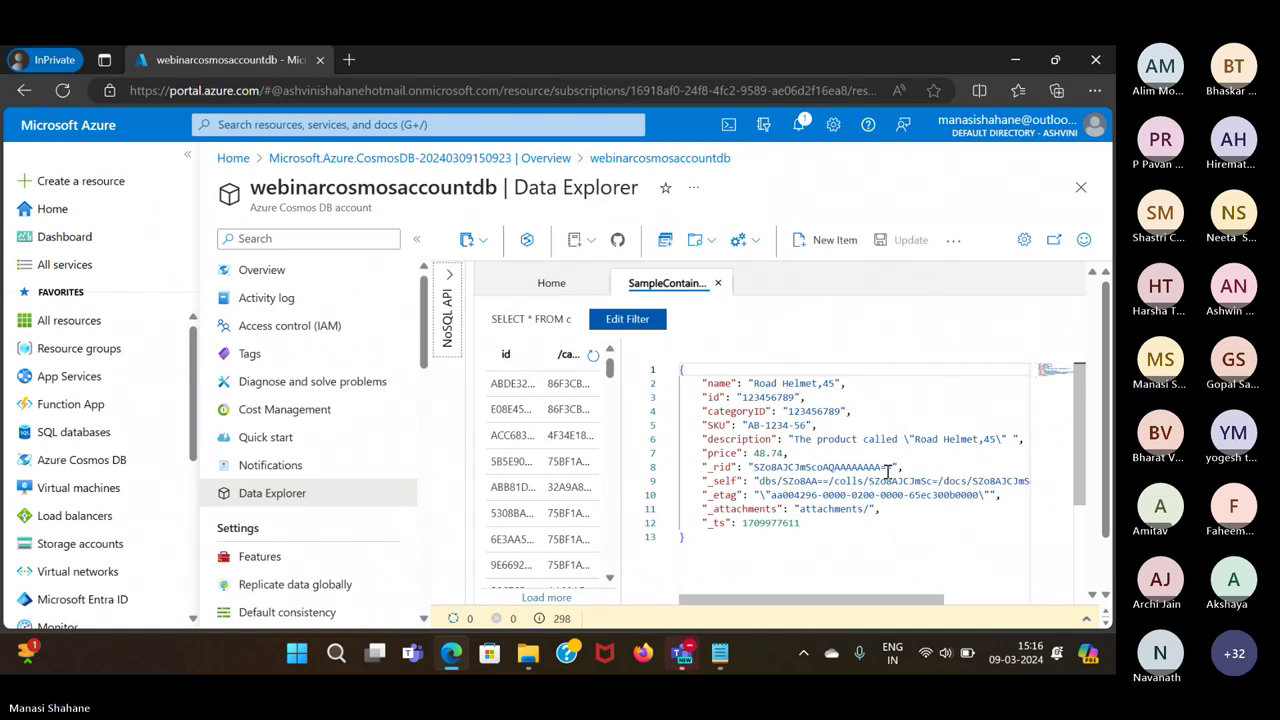
{"action": "double_click", "coordinate": [887, 468]}
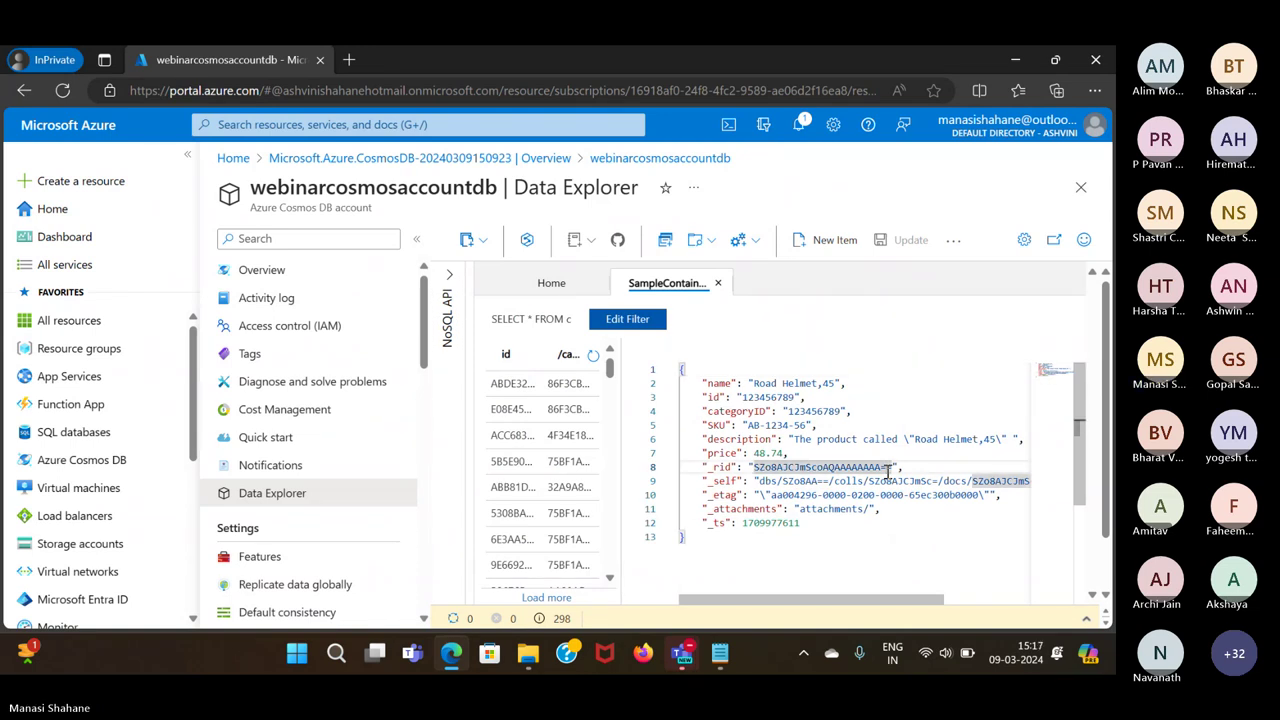
{"action": "double_click", "coordinate": [890, 530]}
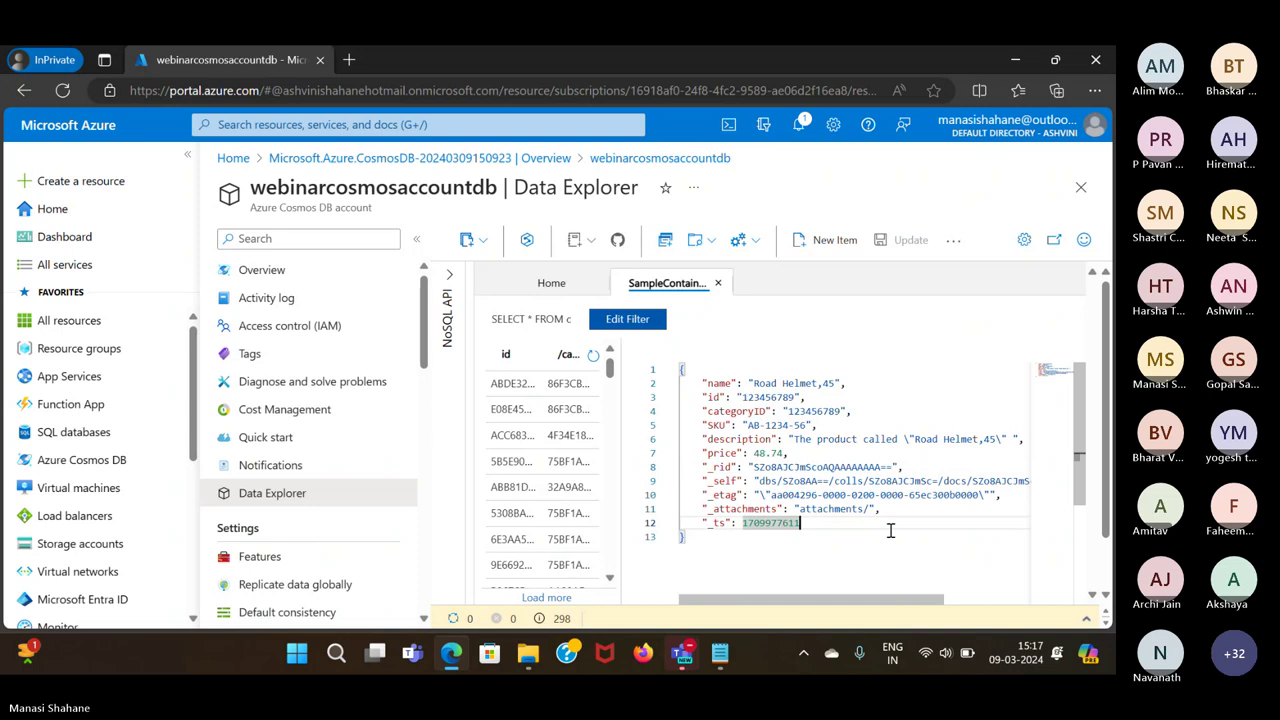
{"action": "left_click", "coordinate": [732, 546]}
{"action": "key", "text": "Return"}
{"action": "key", "text": "Return"}
{"action": "type", "text": "{     \"name\": \"Road Helmet,45\",     \"id\": \"123456789\",     \"categoryID\": \"123456789\",     \"SKU\": \"AB-1234-56\",     \"description\": \"The product called \\\"Road Helmet,45\\\" \",     \"price\": 48.74 }"}
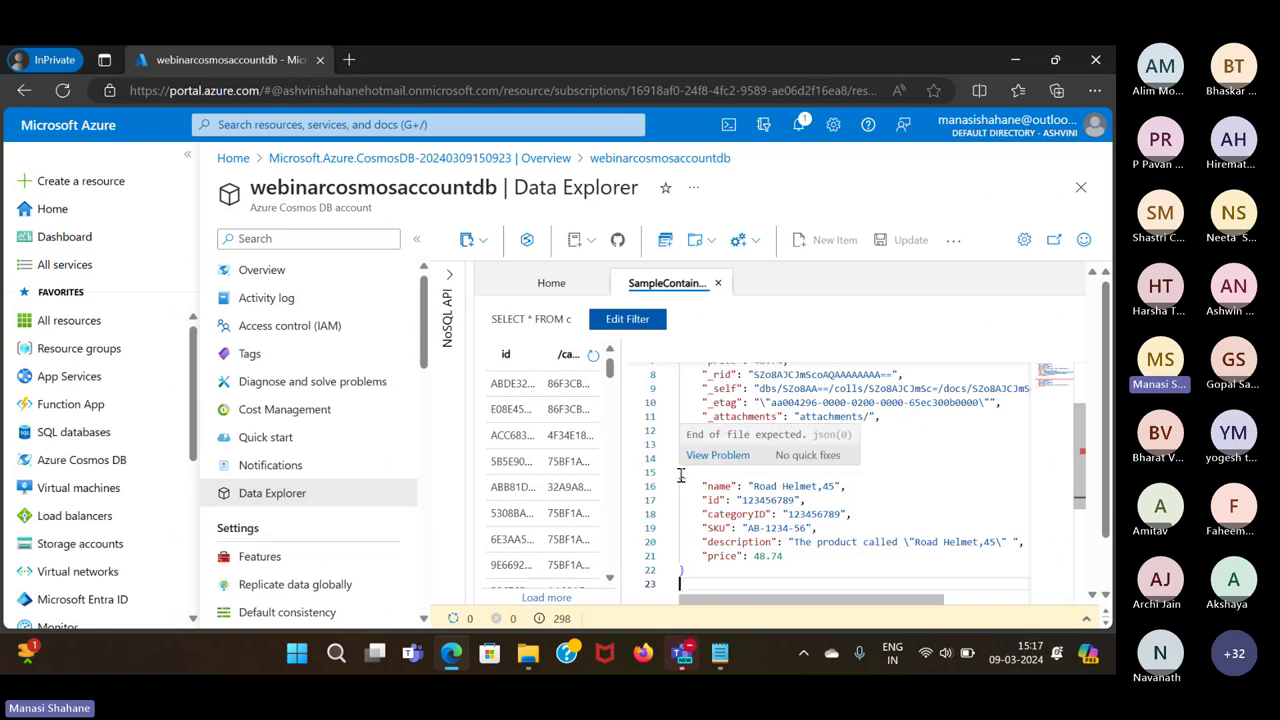
Select the duplicated pasted document and delete it from the editor.
{"action": "left_click", "coordinate": [684, 473]}
{"action": "left_click", "coordinate": [708, 578], "text": "shift"}
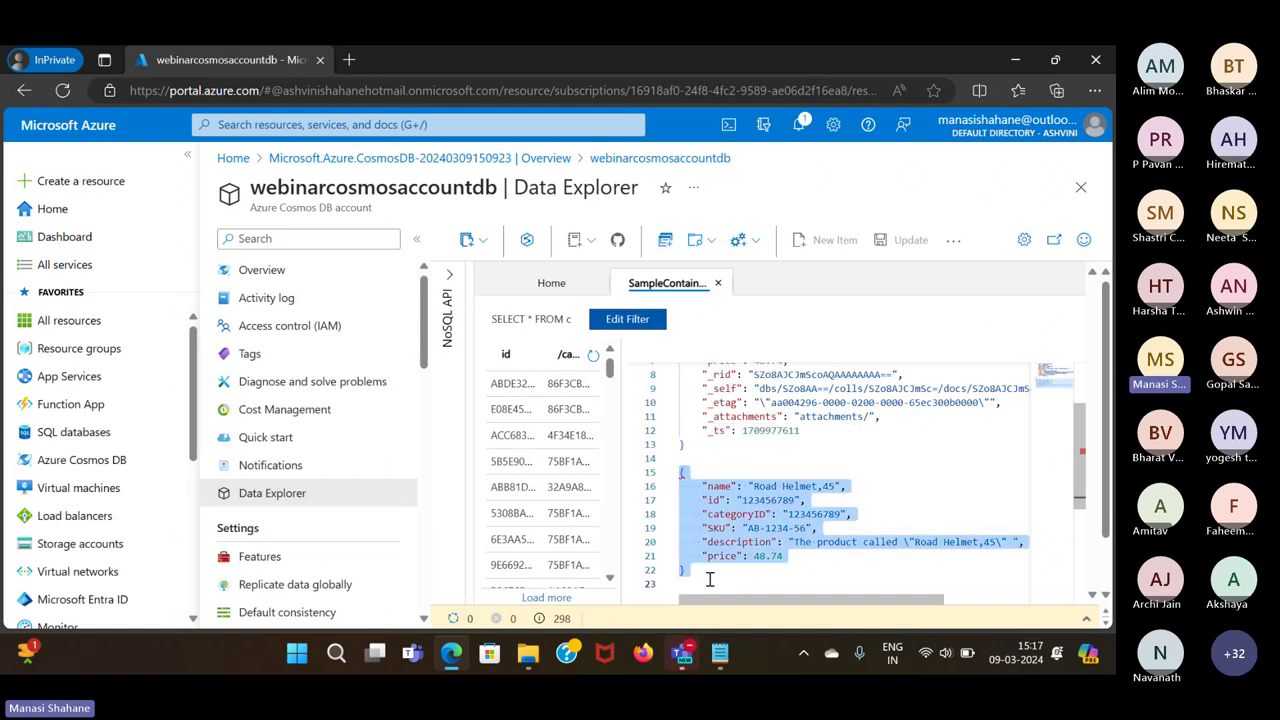
{"action": "scroll", "coordinate": [780, 420], "scroll_direction": "up", "scroll_amount": 2}
{"action": "scroll", "coordinate": [780, 411], "scroll_direction": "up", "scroll_amount": 1}
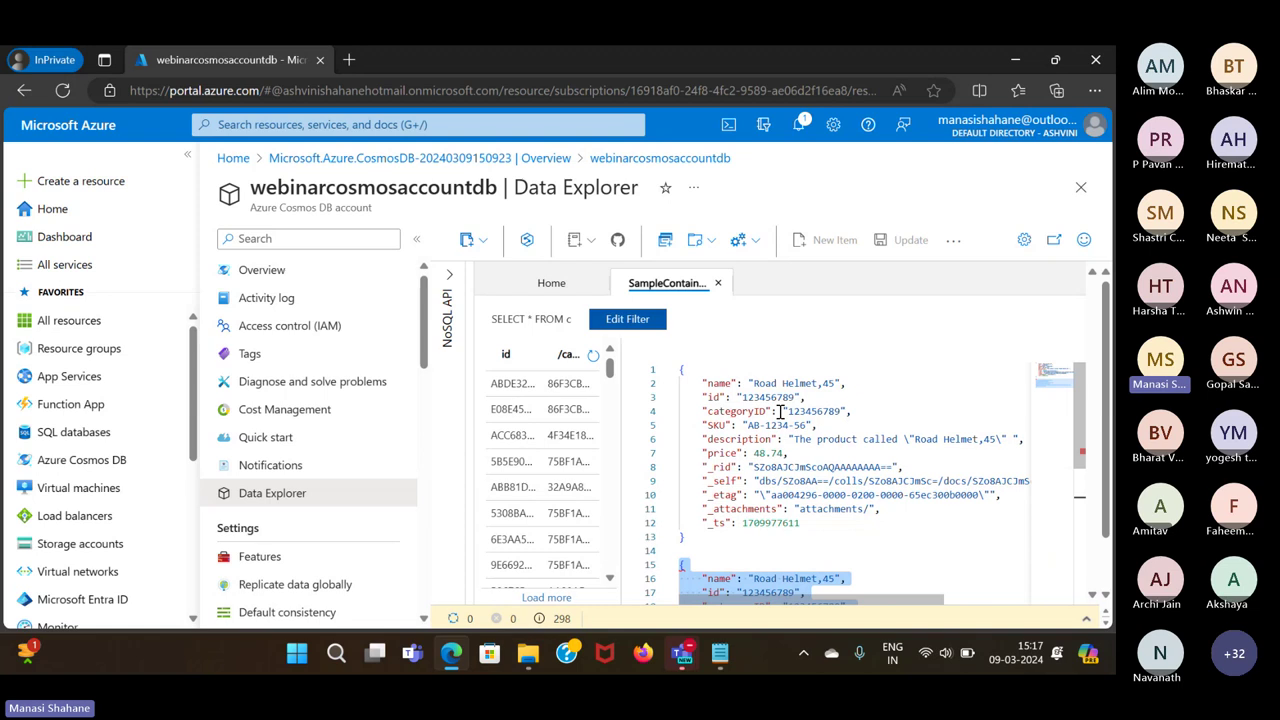
{"action": "scroll", "coordinate": [780, 411], "scroll_direction": "down", "scroll_amount": 3}
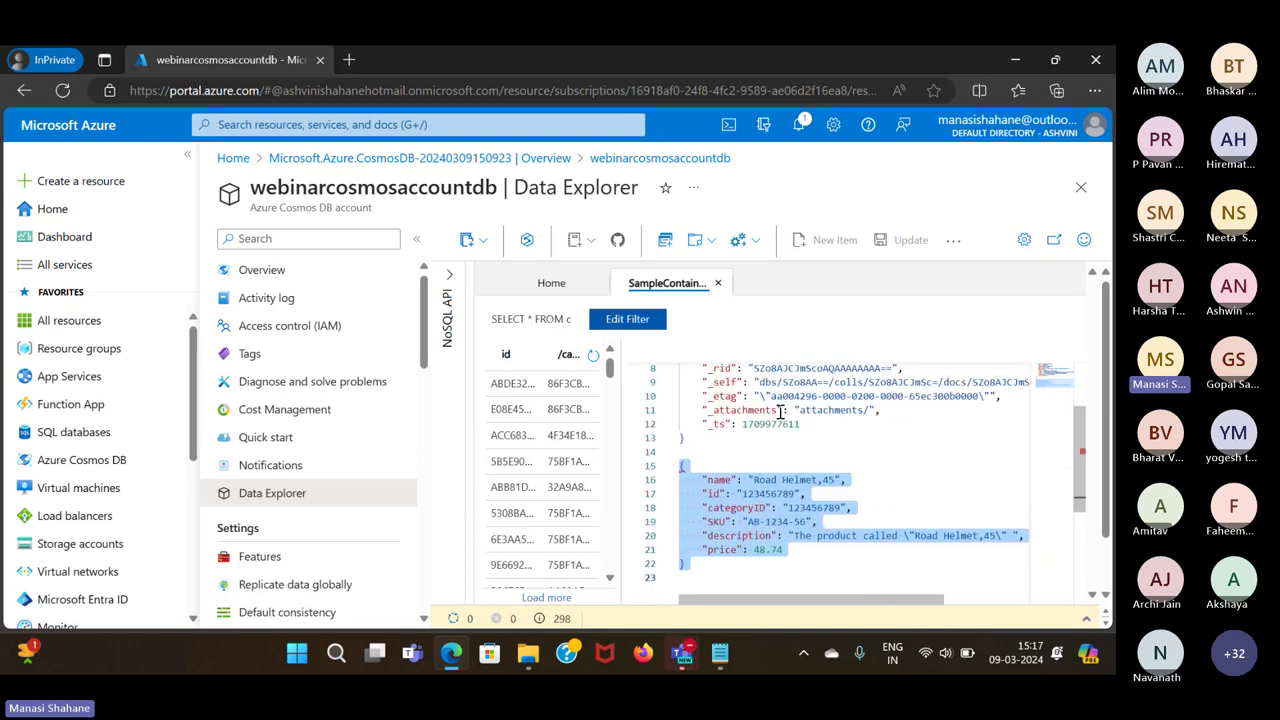
{"action": "scroll", "coordinate": [780, 411], "scroll_direction": "up", "scroll_amount": 2}
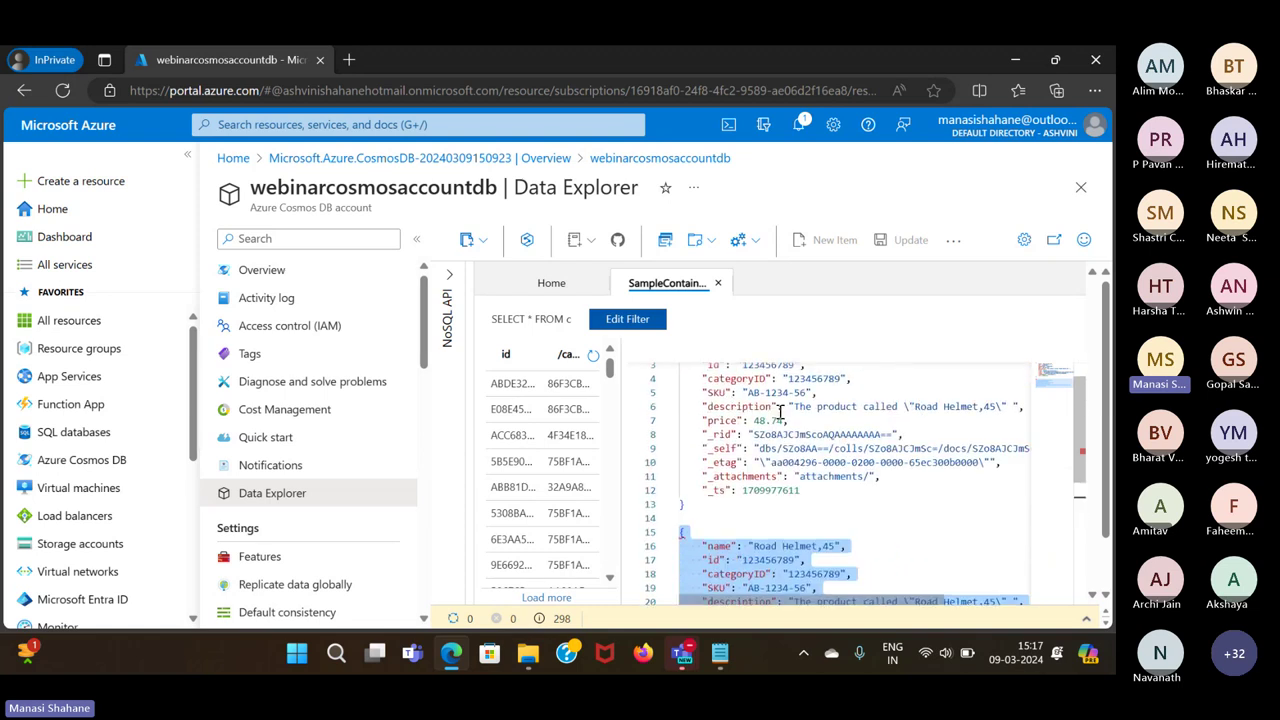
{"action": "scroll", "coordinate": [780, 411], "scroll_direction": "up", "scroll_amount": 1}
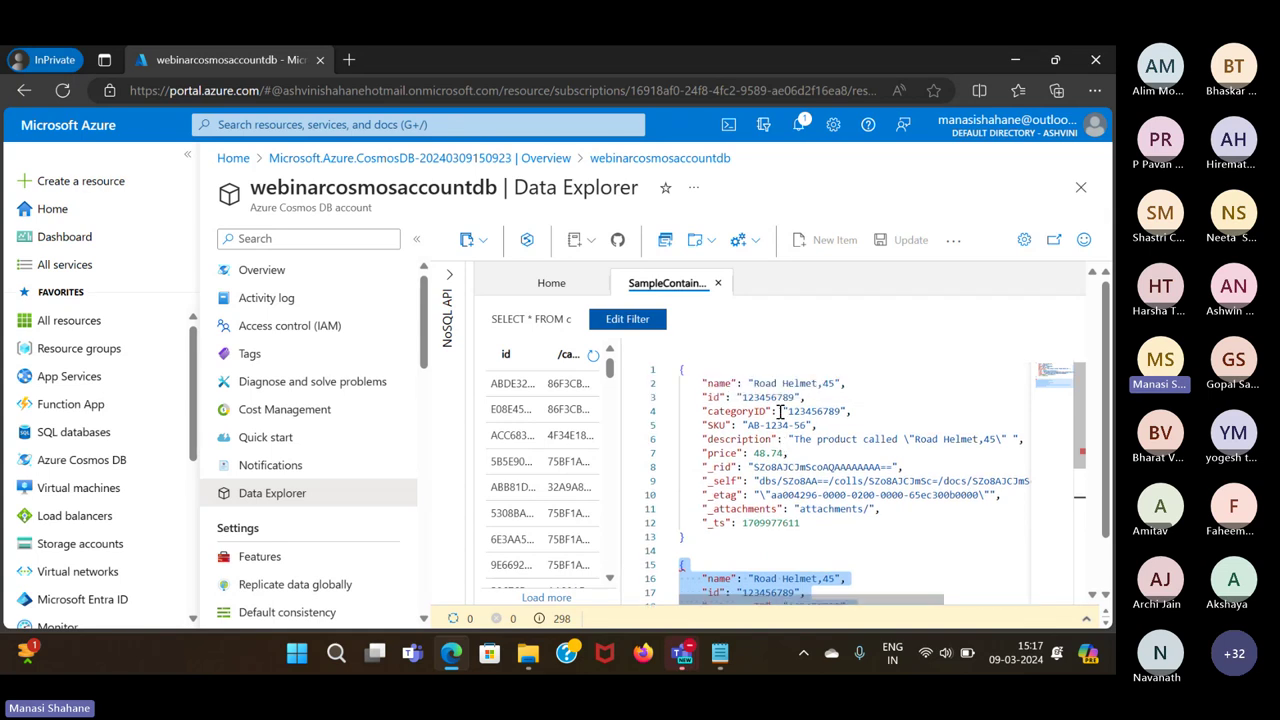
{"action": "scroll", "coordinate": [780, 411], "scroll_direction": "right", "scroll_amount": 2}
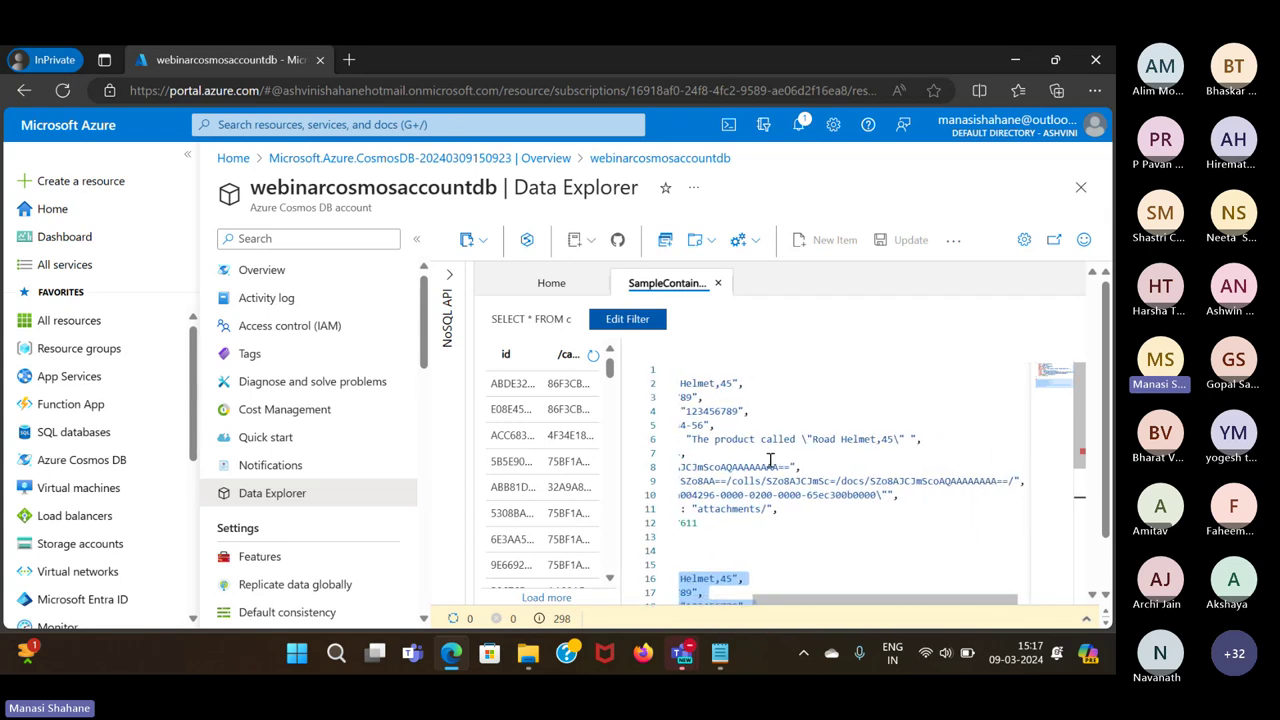
{"action": "scroll", "coordinate": [768, 457], "scroll_direction": "left", "scroll_amount": 2}
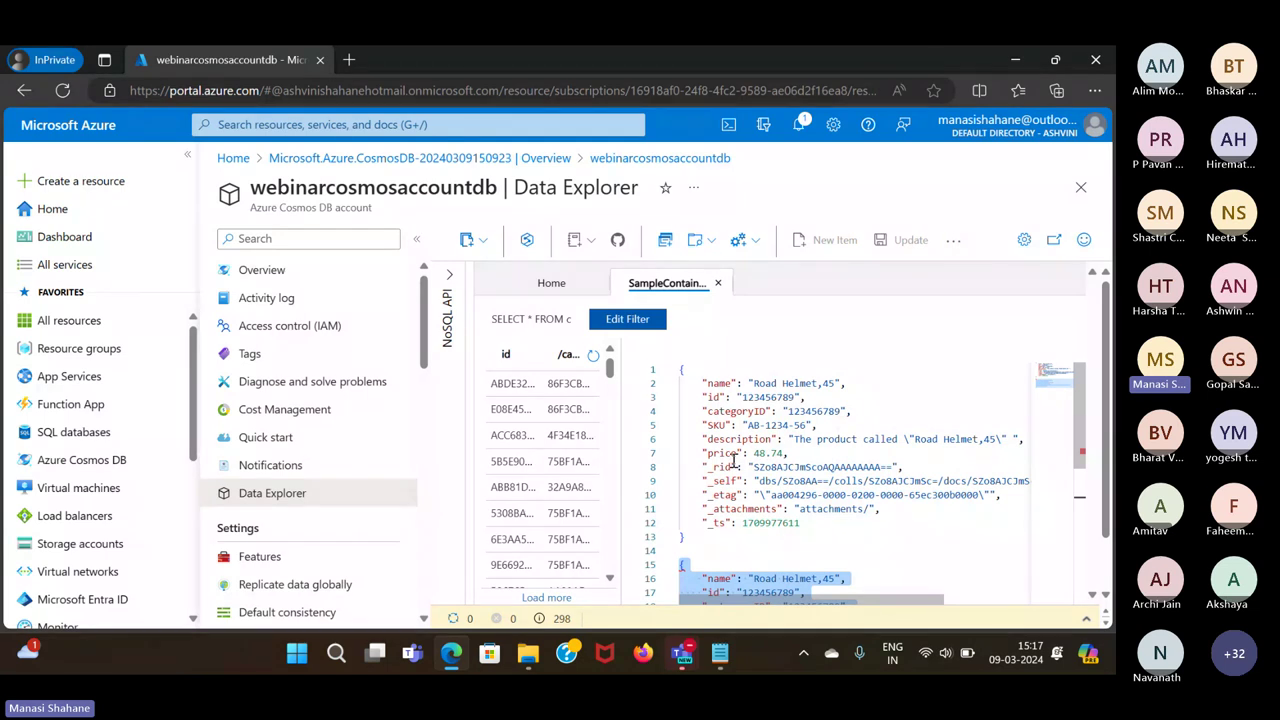
{"action": "scroll", "coordinate": [824, 510], "scroll_direction": "down", "scroll_amount": 3}
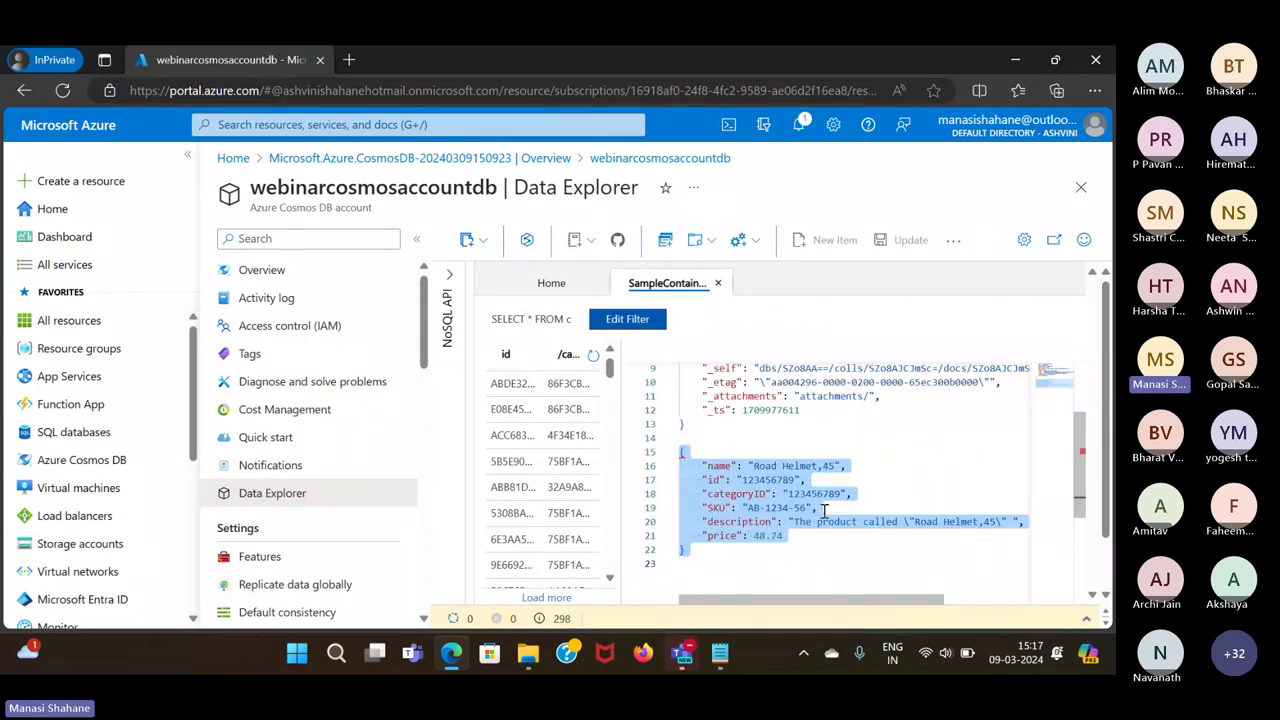
{"action": "scroll", "coordinate": [824, 510], "scroll_direction": "up", "scroll_amount": 3}
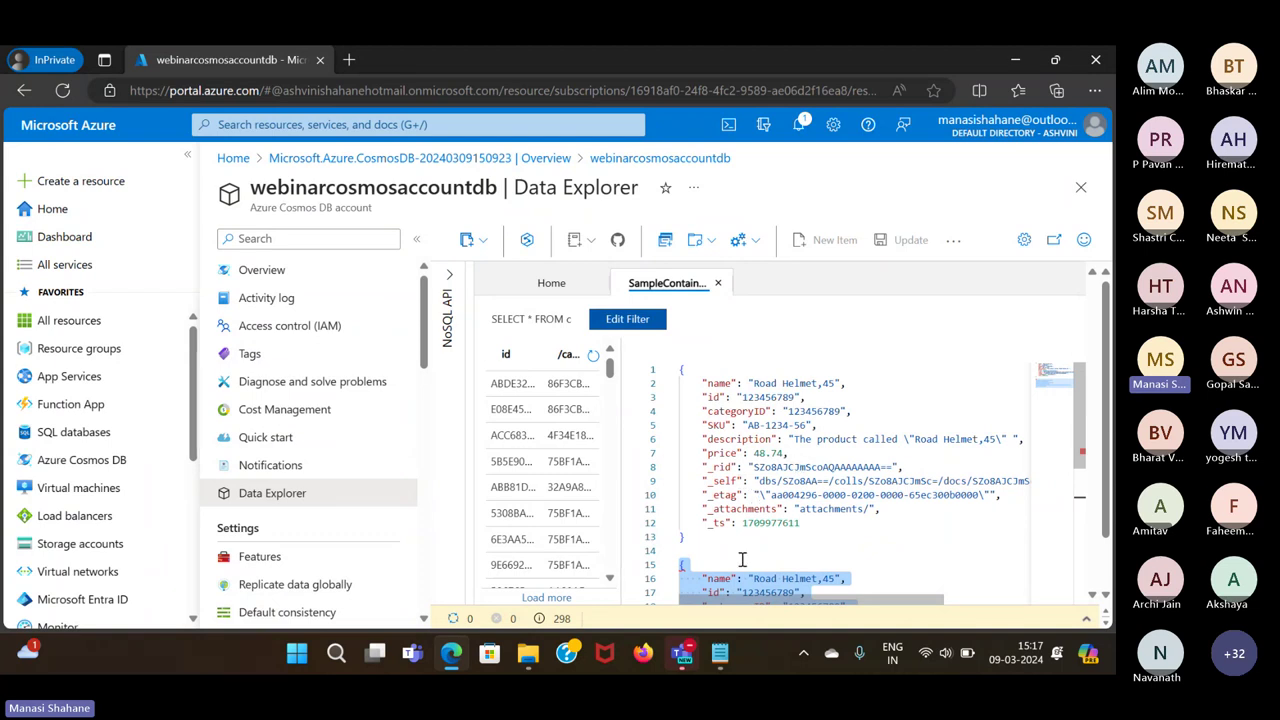
{"action": "scroll", "coordinate": [742, 559], "scroll_direction": "down", "scroll_amount": 2}
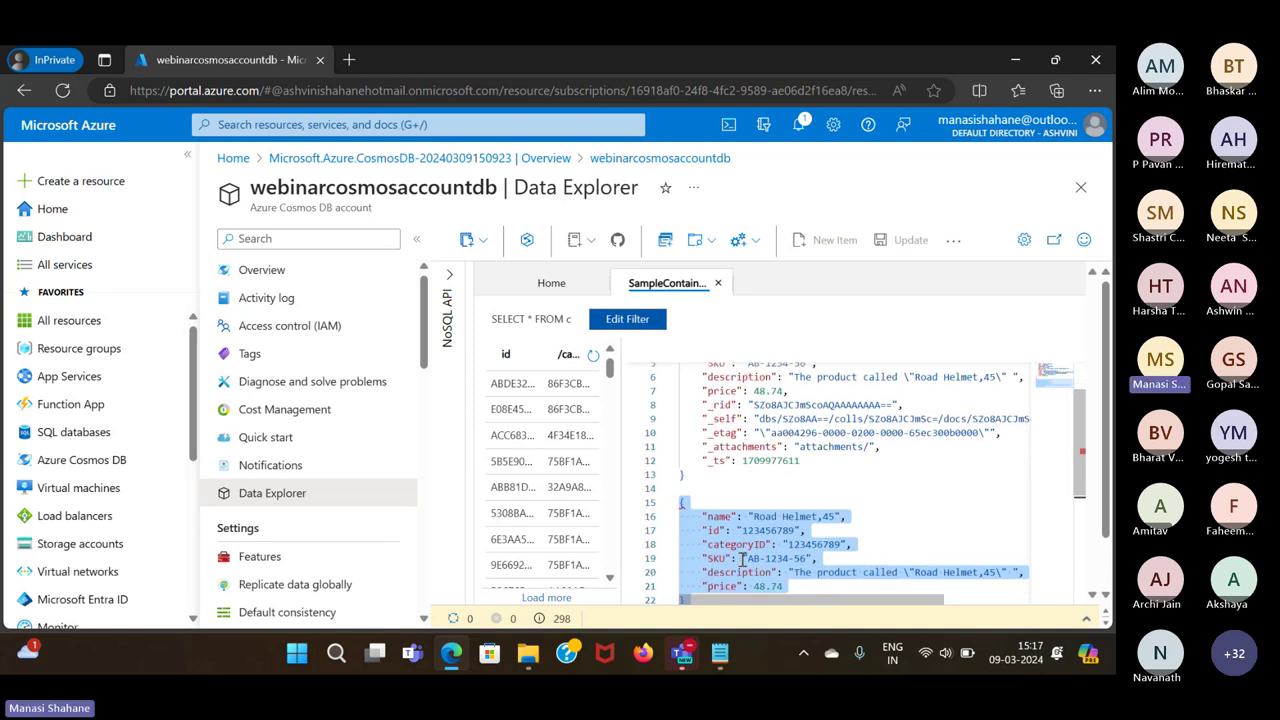
{"action": "key", "text": "Delete"}
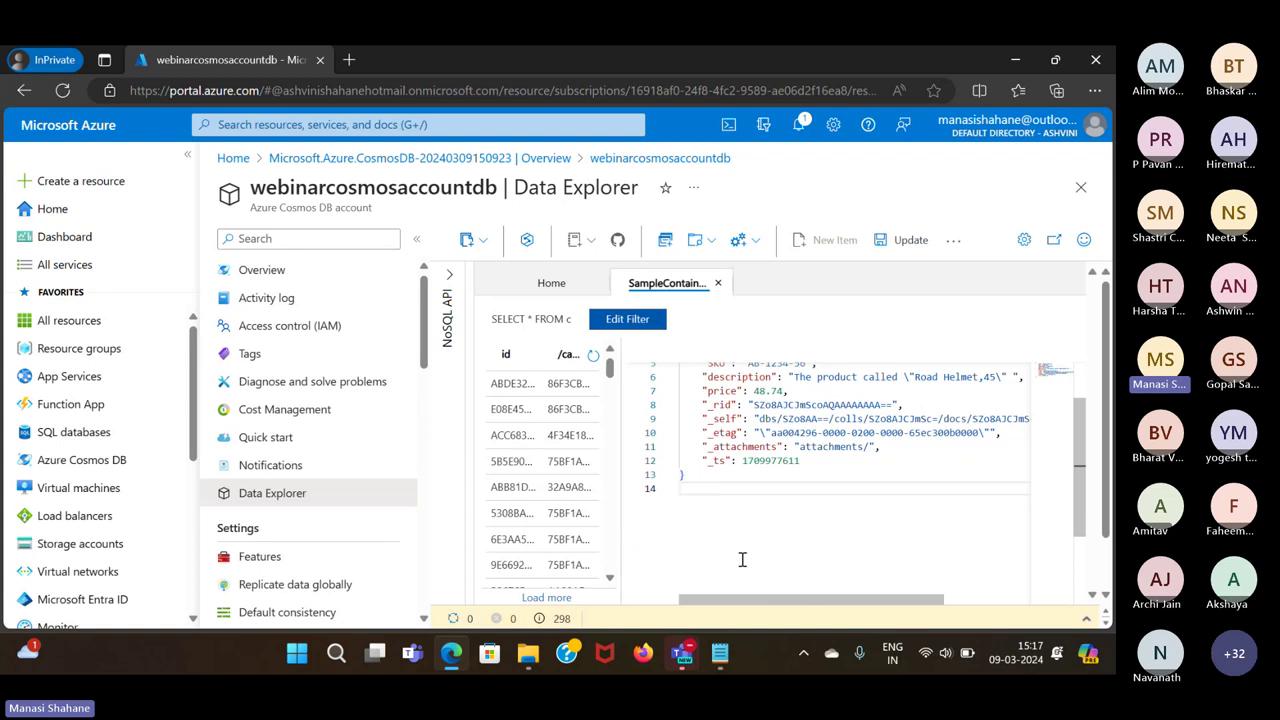
Expand the database tree and start a new SQL query on SampleContainer.
{"action": "left_click", "coordinate": [483, 240]}
{"action": "left_click", "coordinate": [822, 561]}
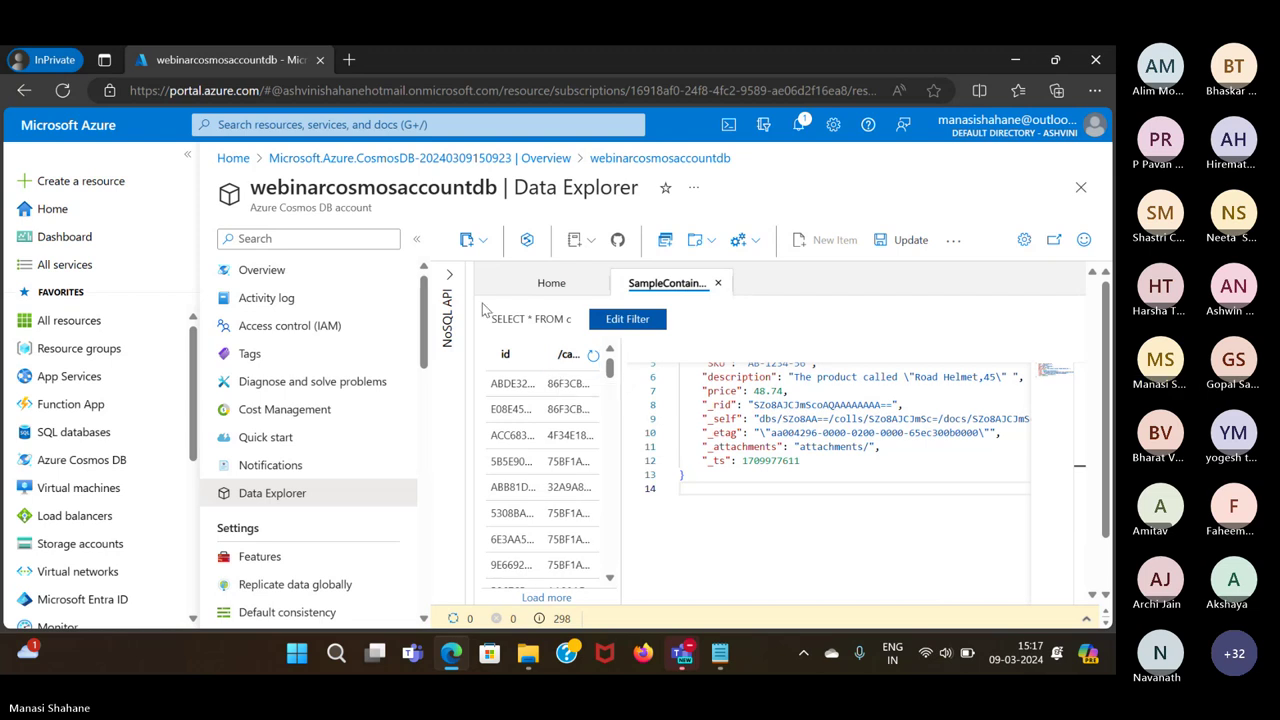
{"action": "left_click", "coordinate": [449, 310]}
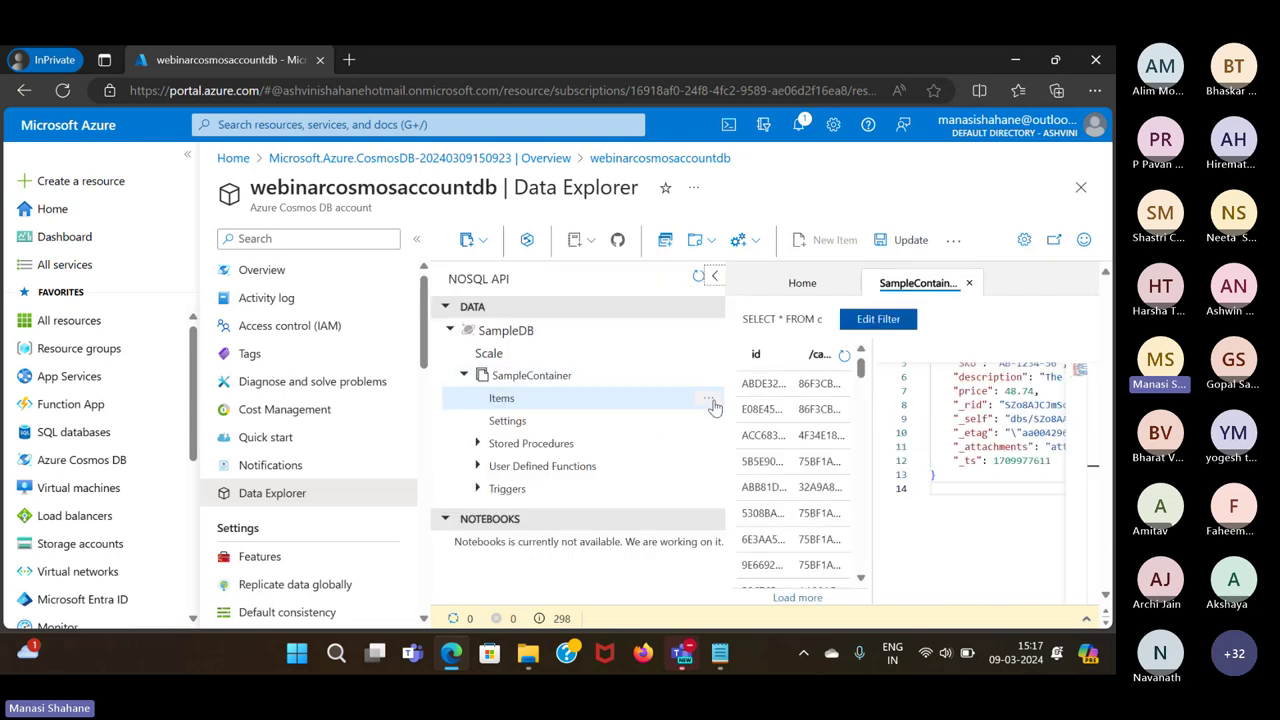
{"action": "left_click", "coordinate": [708, 398]}
{"action": "left_click", "coordinate": [757, 408]}
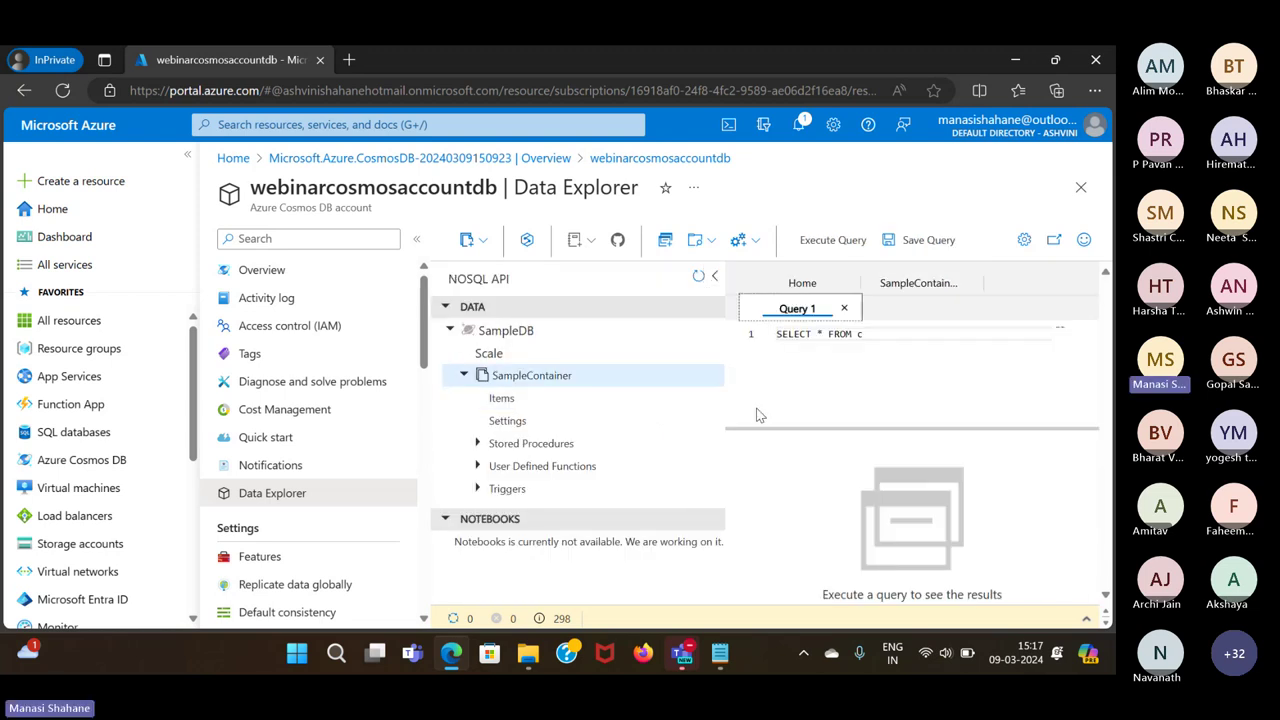
Extend the query to SELECT * FROM c WHERE CONTAINS (c.name, "Helmet").
{"action": "left_click", "coordinate": [879, 341]}
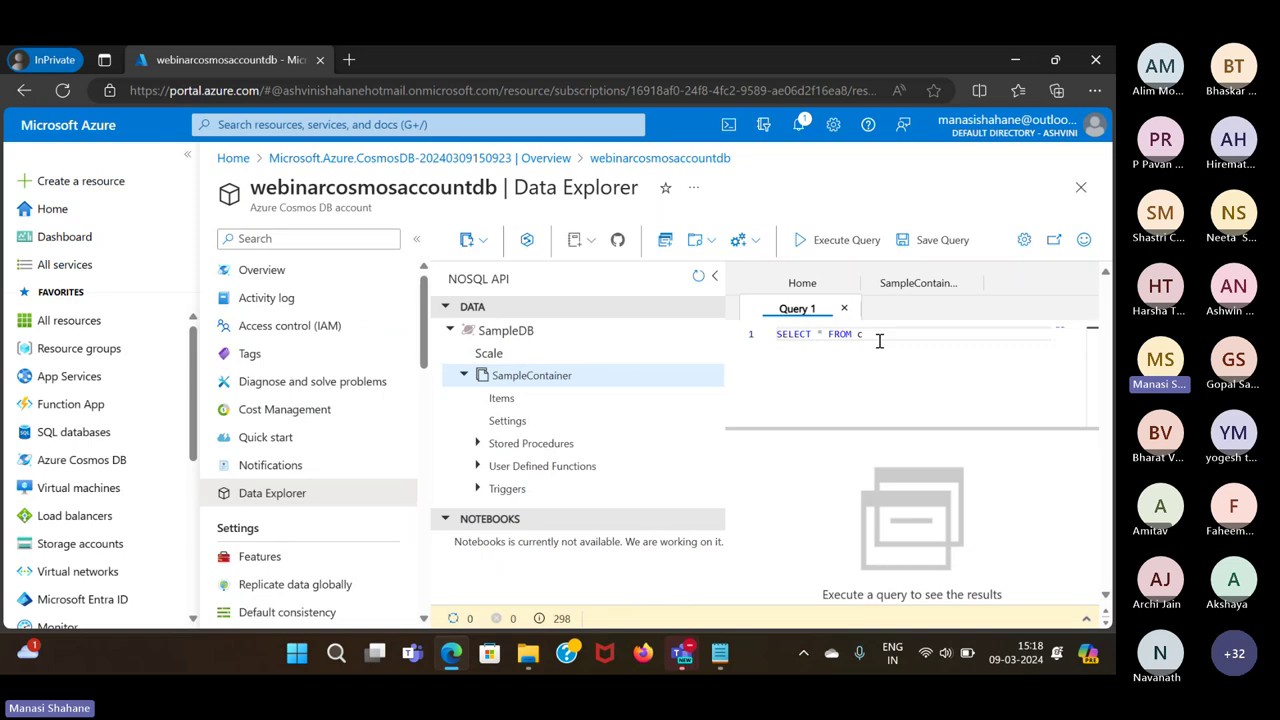
{"action": "type", "text": "WHERE"}
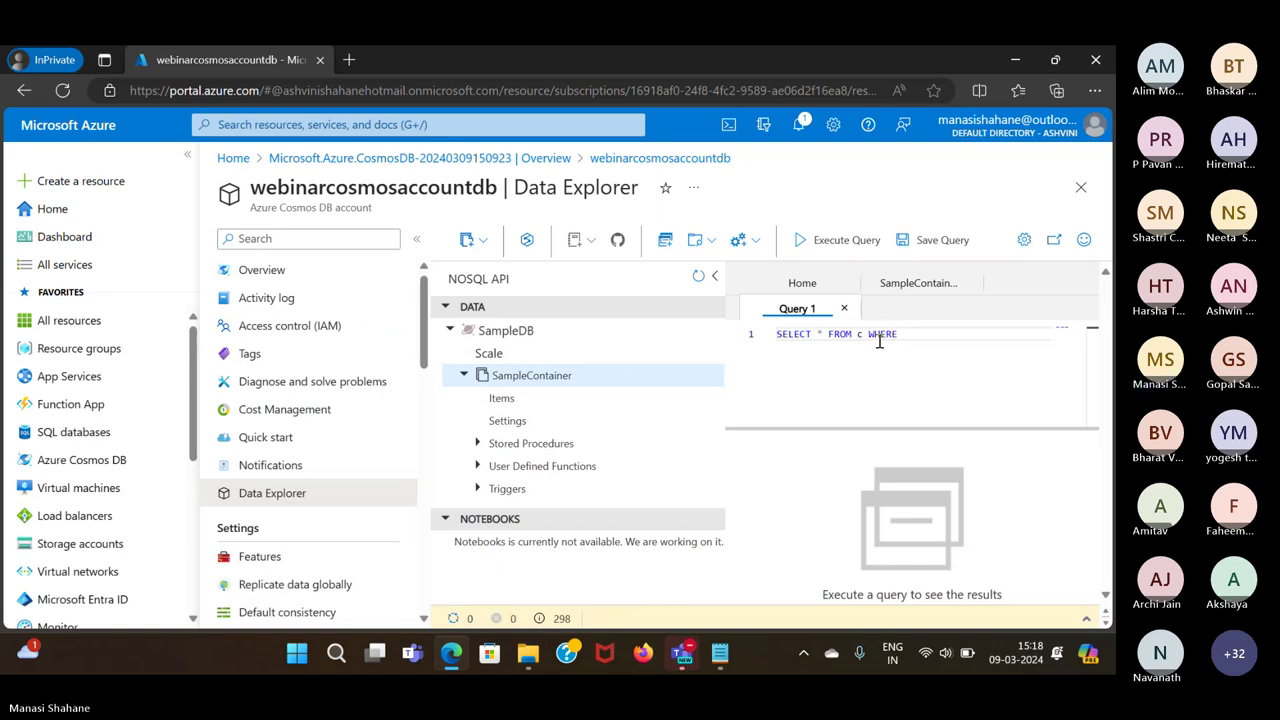
{"action": "type", "text": " CONT"}
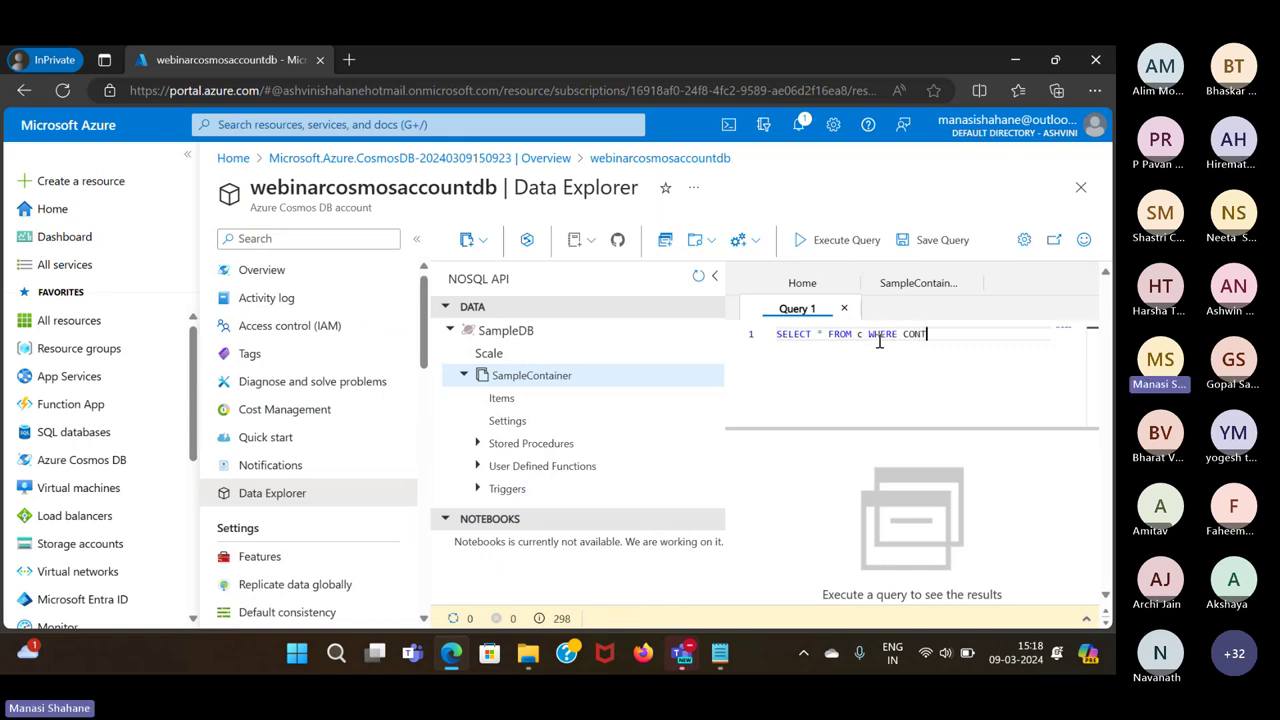
{"action": "type", "text": "AINS (c.name"}
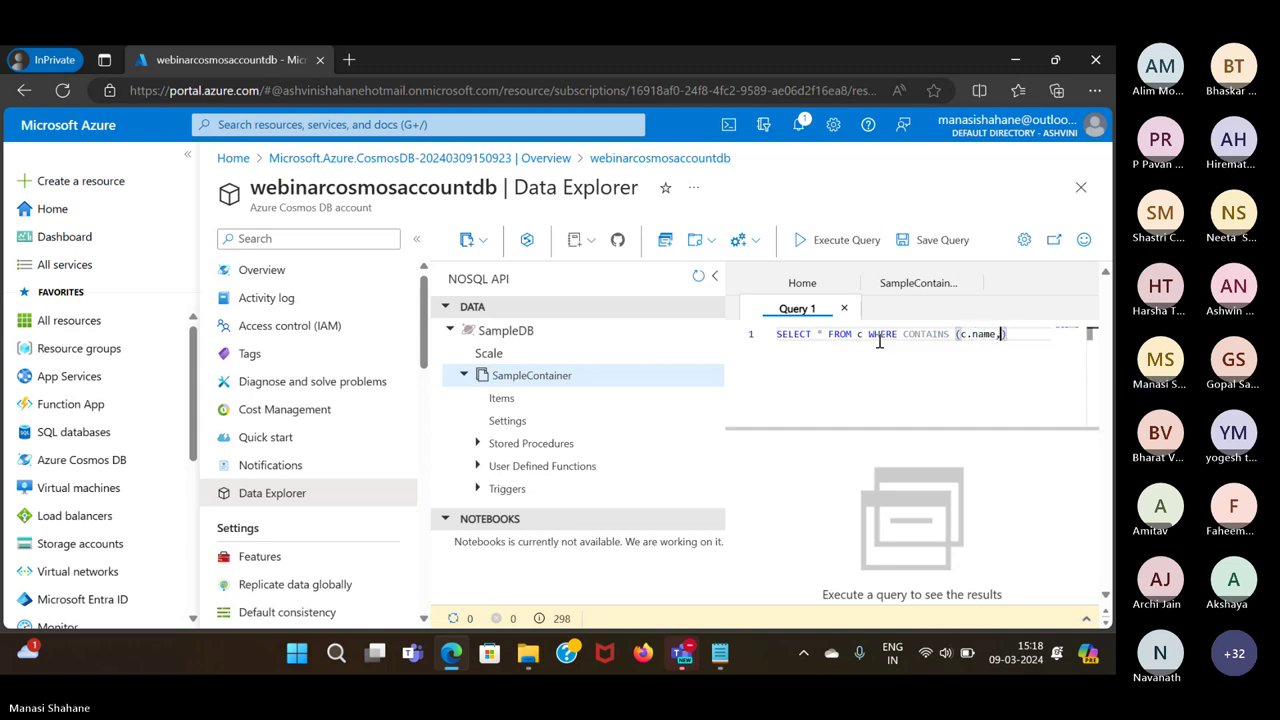
{"action": "type", "text": ", \"Helmet"}
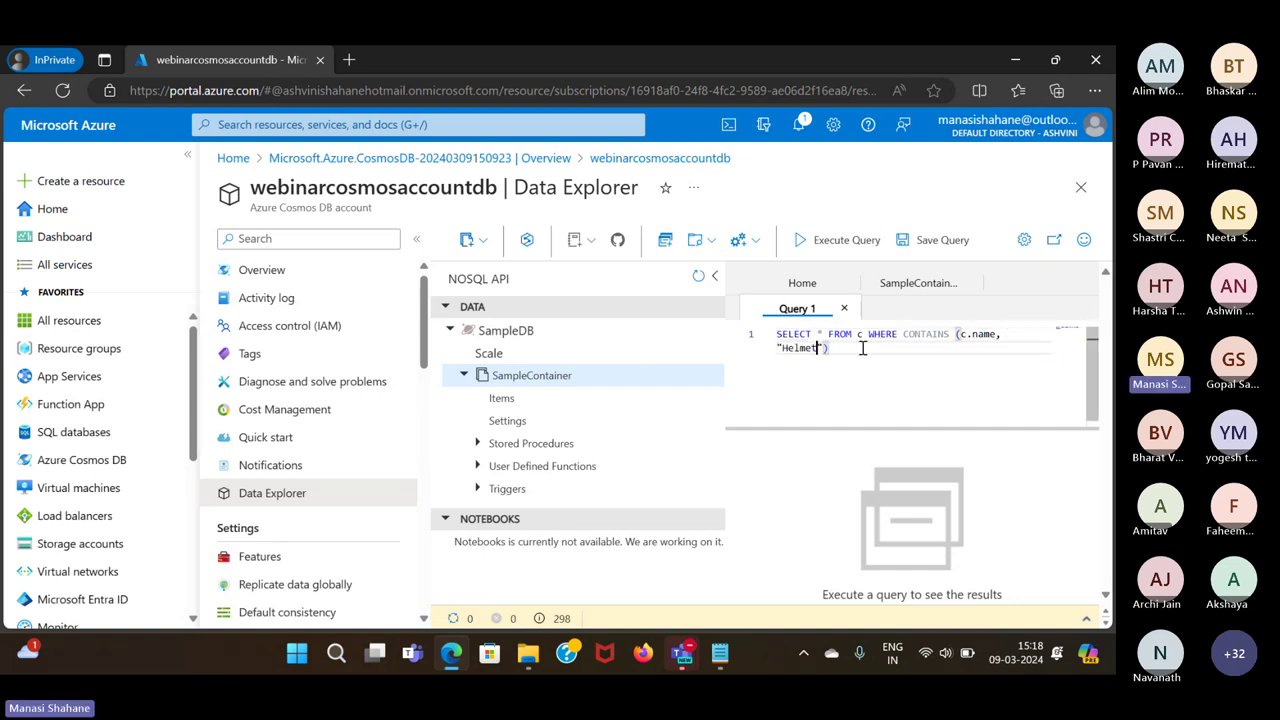
{"action": "left_click", "coordinate": [862, 348]}
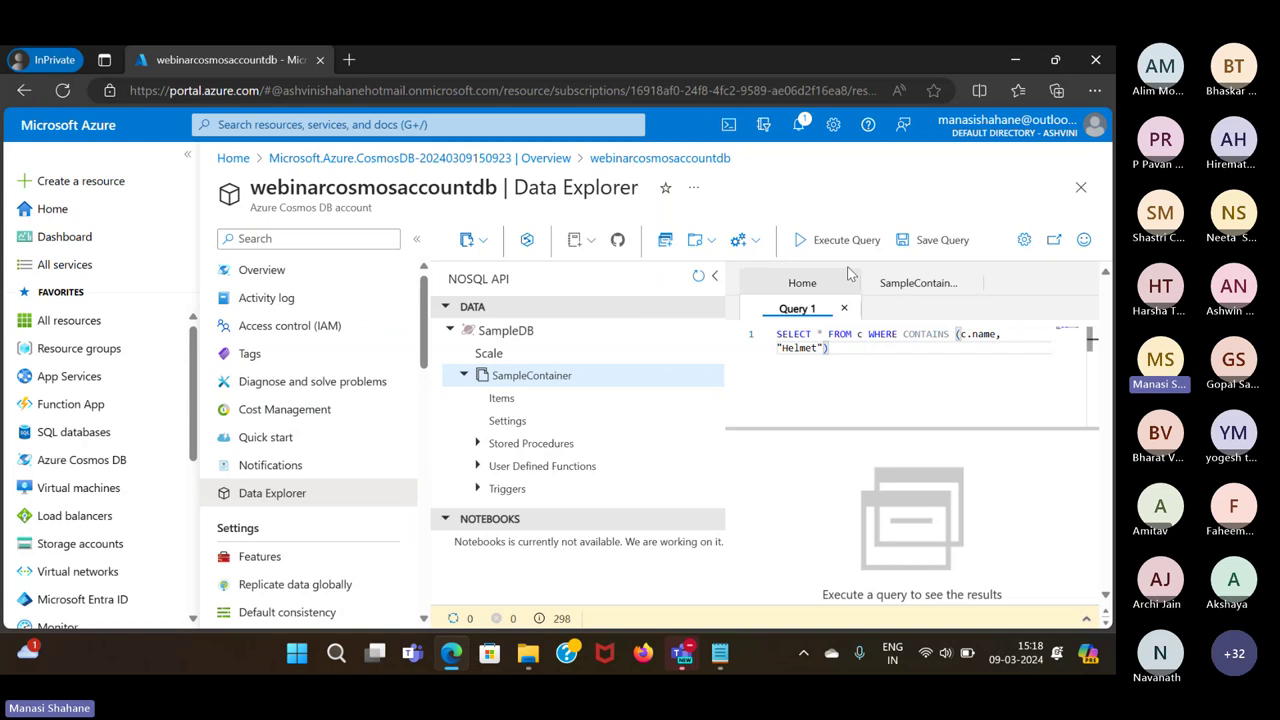
Execute the Helmet query and look over the query's container alias c.
{"action": "left_click", "coordinate": [847, 241]}
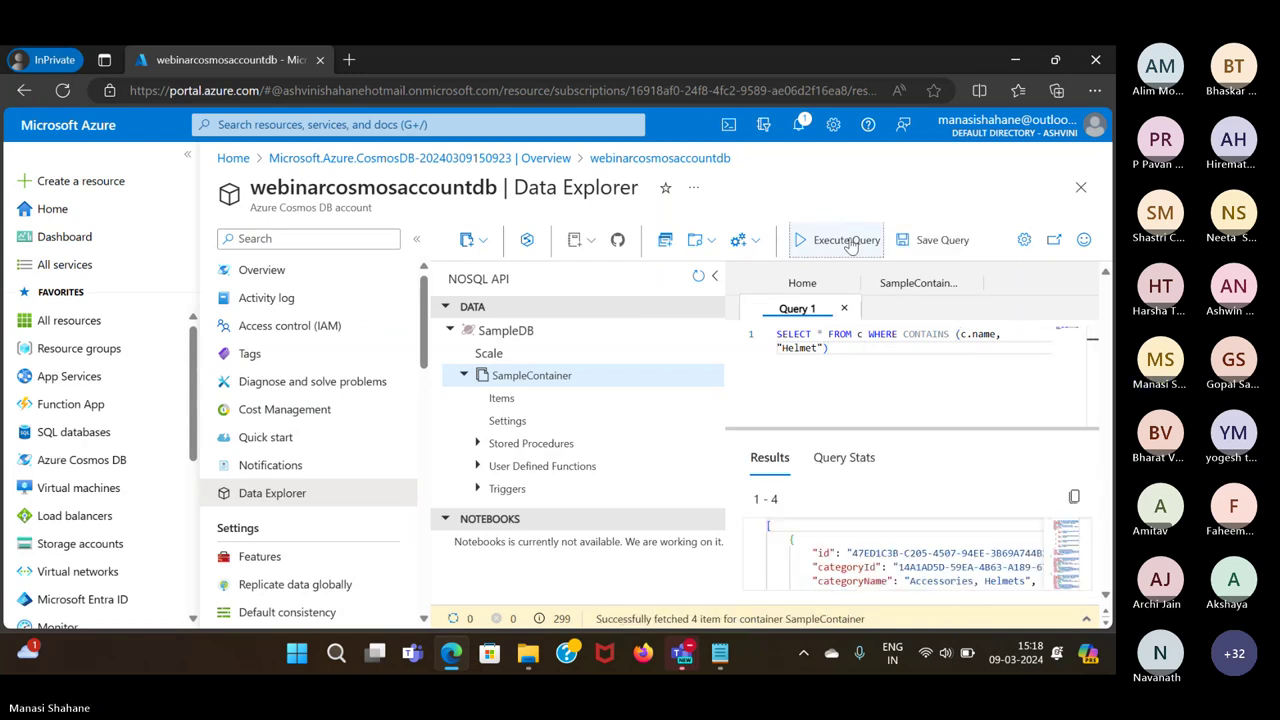
{"action": "scroll", "coordinate": [971, 537], "scroll_direction": "down", "scroll_amount": 2}
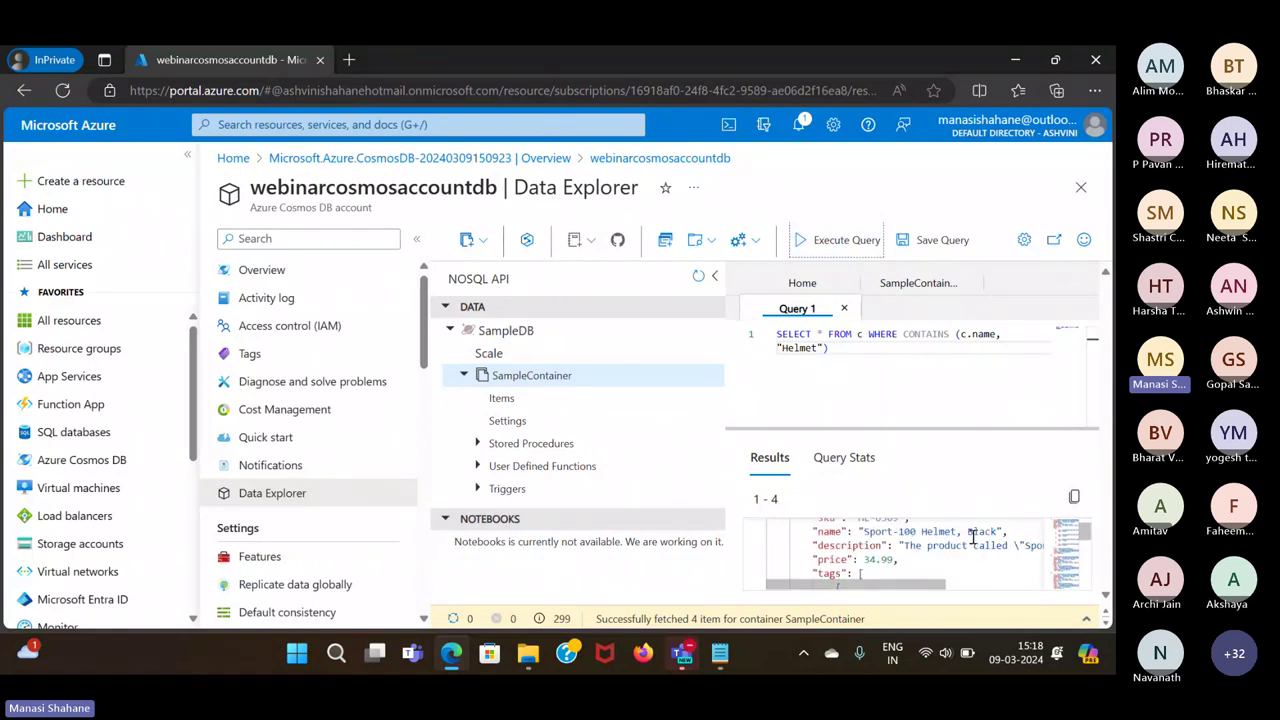
{"action": "scroll", "coordinate": [971, 537], "scroll_direction": "down", "scroll_amount": 5}
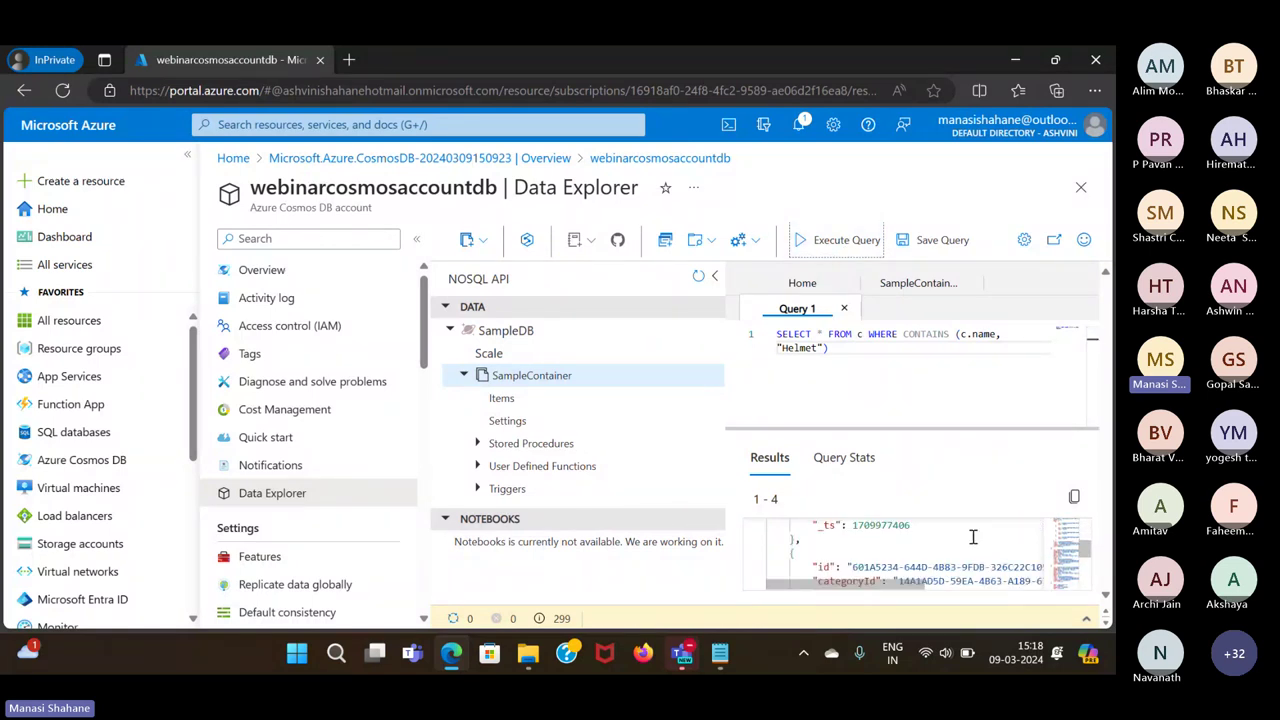
{"action": "scroll", "coordinate": [972, 537], "scroll_direction": "down", "scroll_amount": 6}
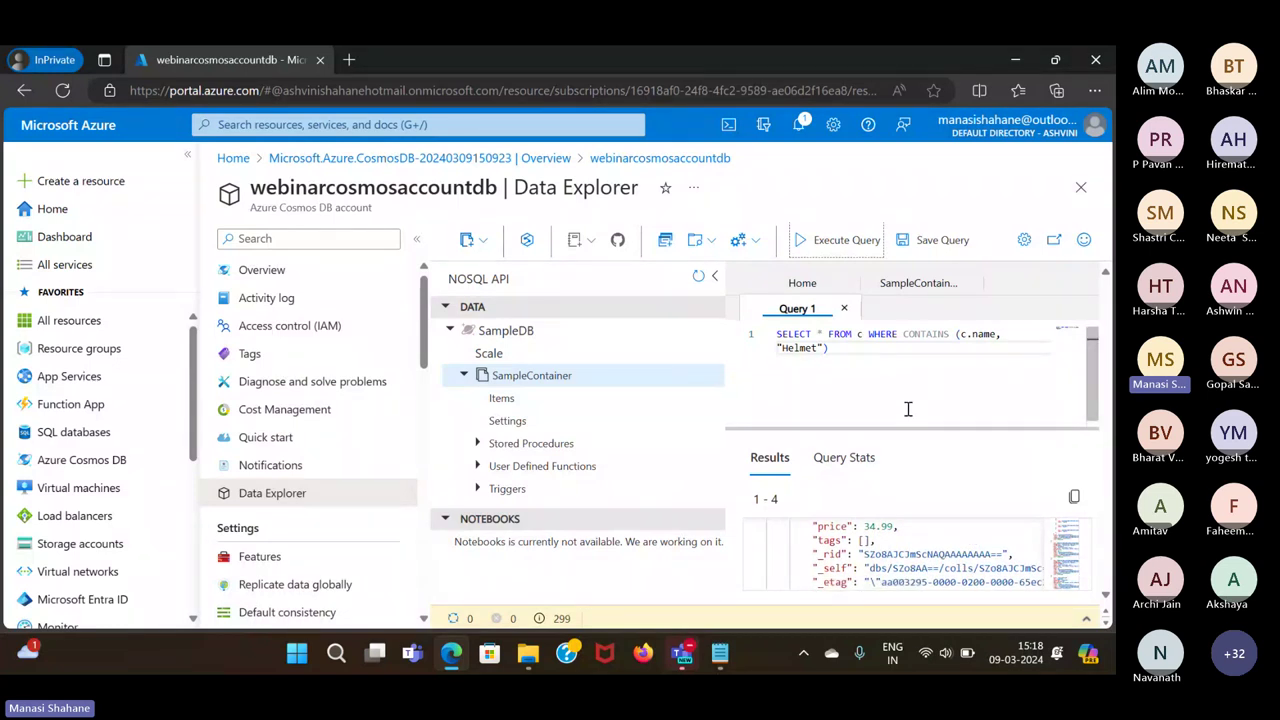
{"action": "left_click", "coordinate": [856, 334]}
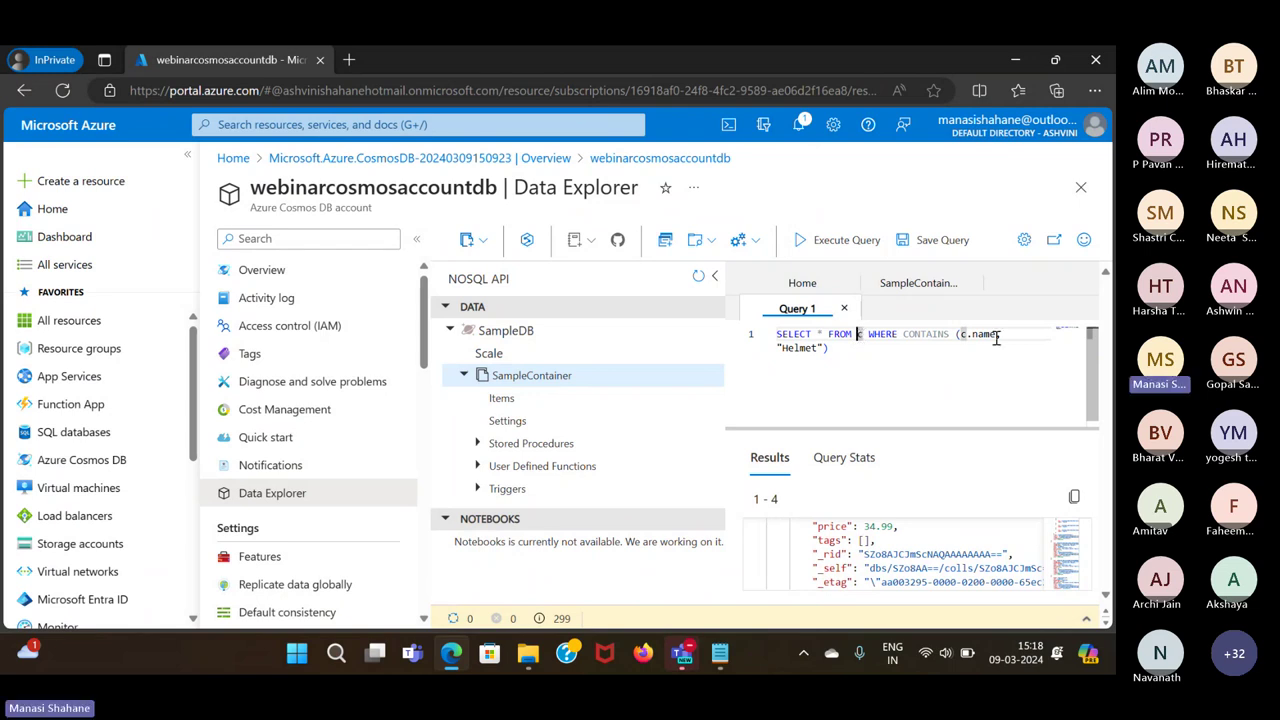
{"action": "scroll", "coordinate": [904, 527], "scroll_direction": "down", "scroll_amount": 10}
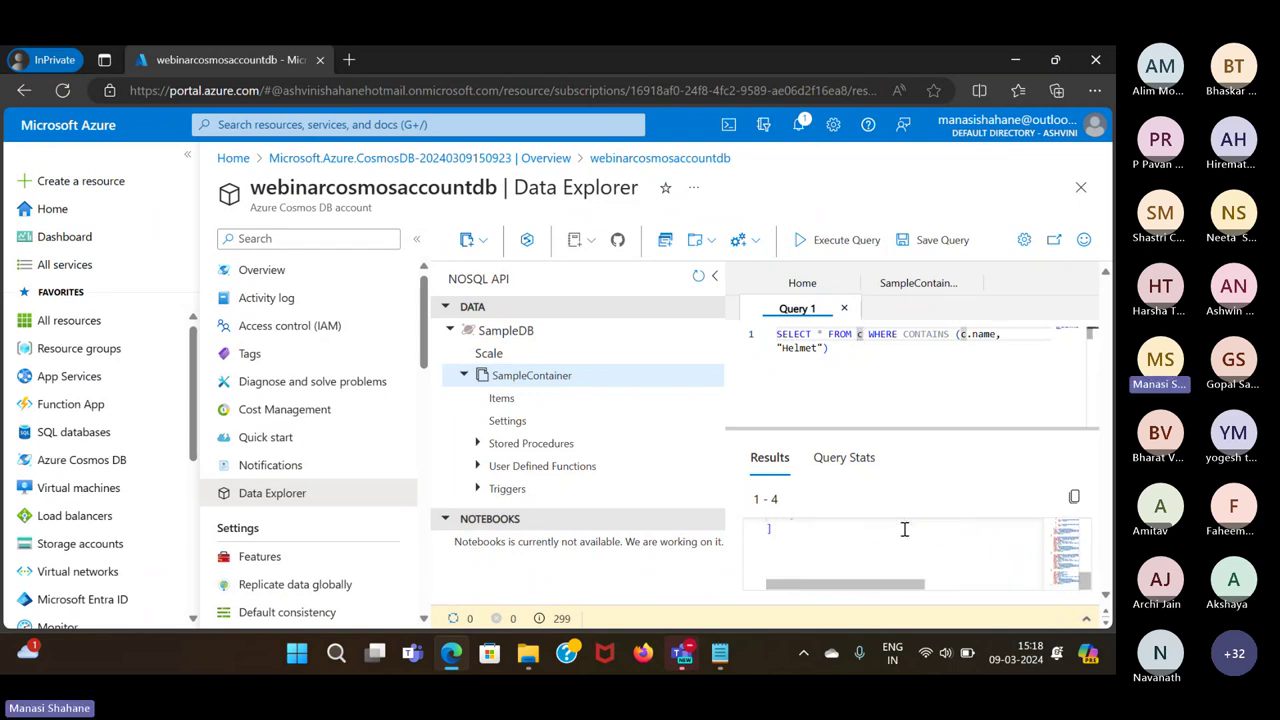
{"action": "scroll", "coordinate": [904, 529], "scroll_direction": "up", "scroll_amount": 4}
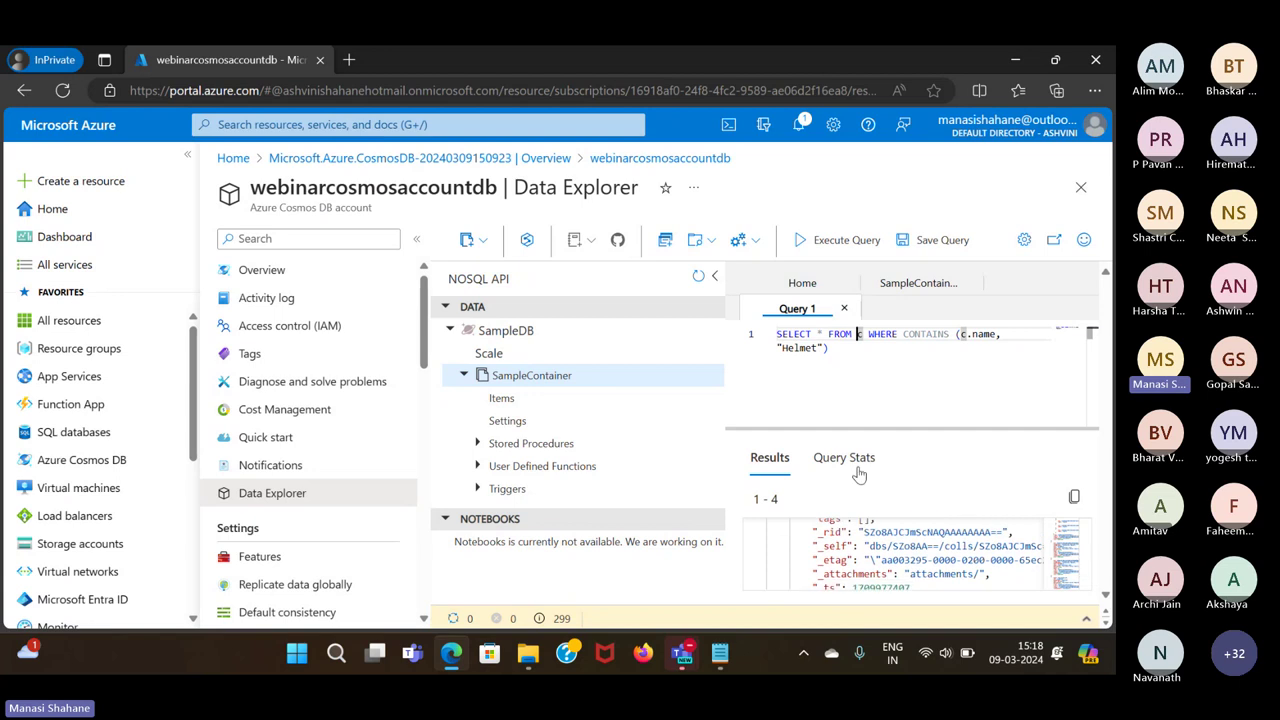
Collapse the resource tree, enlarge the results pane and review the four Helmet items, including Road Helmet,45.
{"action": "left_click", "coordinate": [714, 276]}
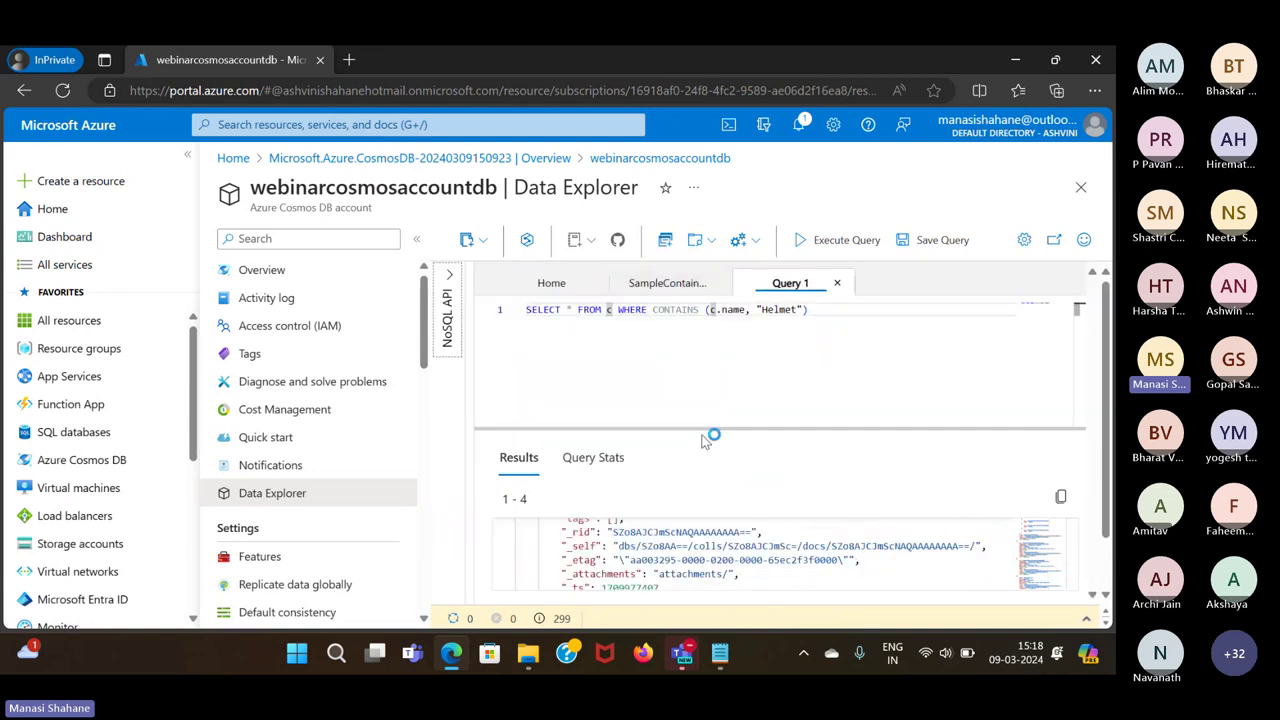
{"action": "left_click_drag", "start_coordinate": [703, 429], "coordinate": [705, 265]}
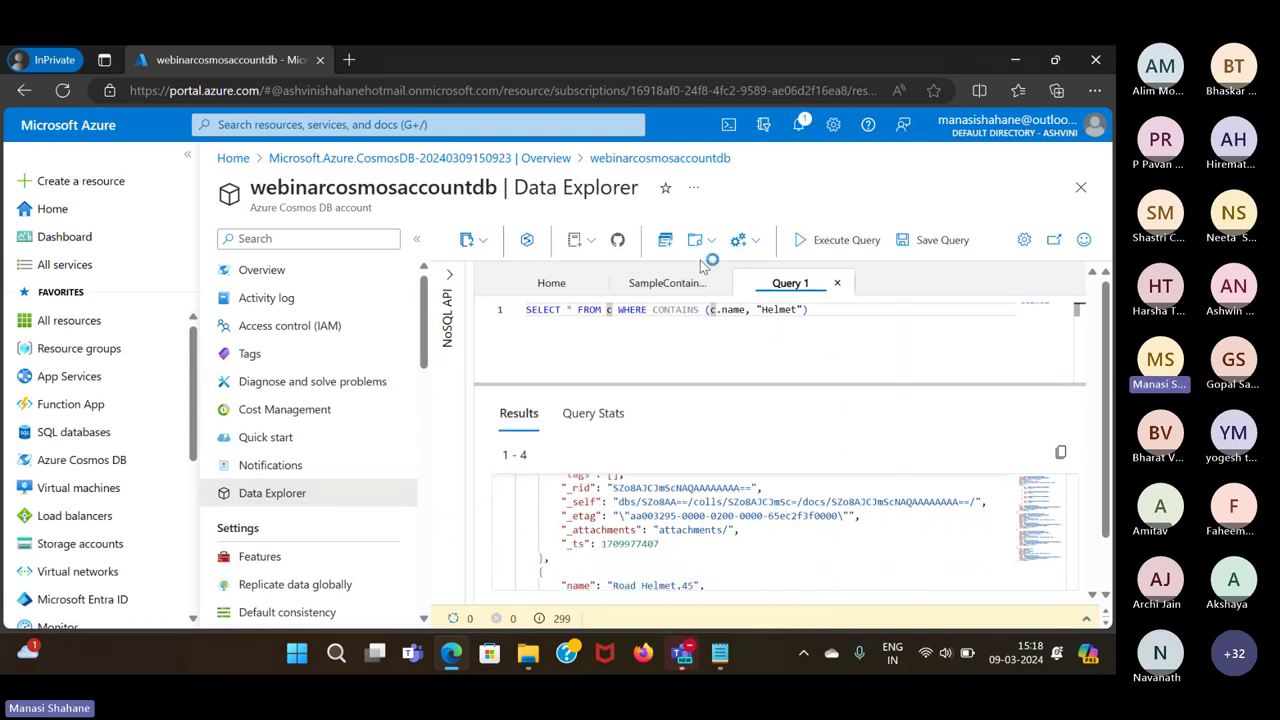
{"action": "scroll", "coordinate": [693, 517], "scroll_direction": "up", "scroll_amount": 5}
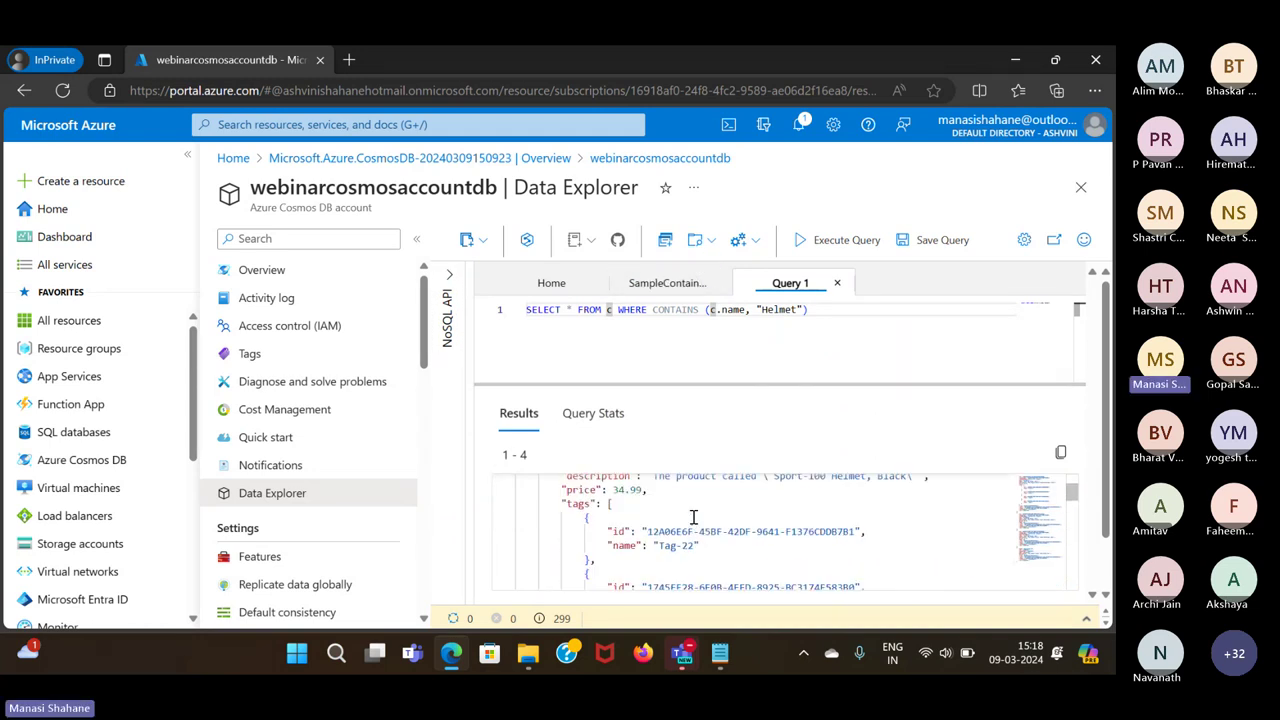
{"action": "scroll", "coordinate": [693, 517], "scroll_direction": "up", "scroll_amount": 3}
{"action": "scroll", "coordinate": [693, 517], "scroll_direction": "down", "scroll_amount": 3}
{"action": "scroll", "coordinate": [693, 517], "scroll_direction": "up", "scroll_amount": 3}
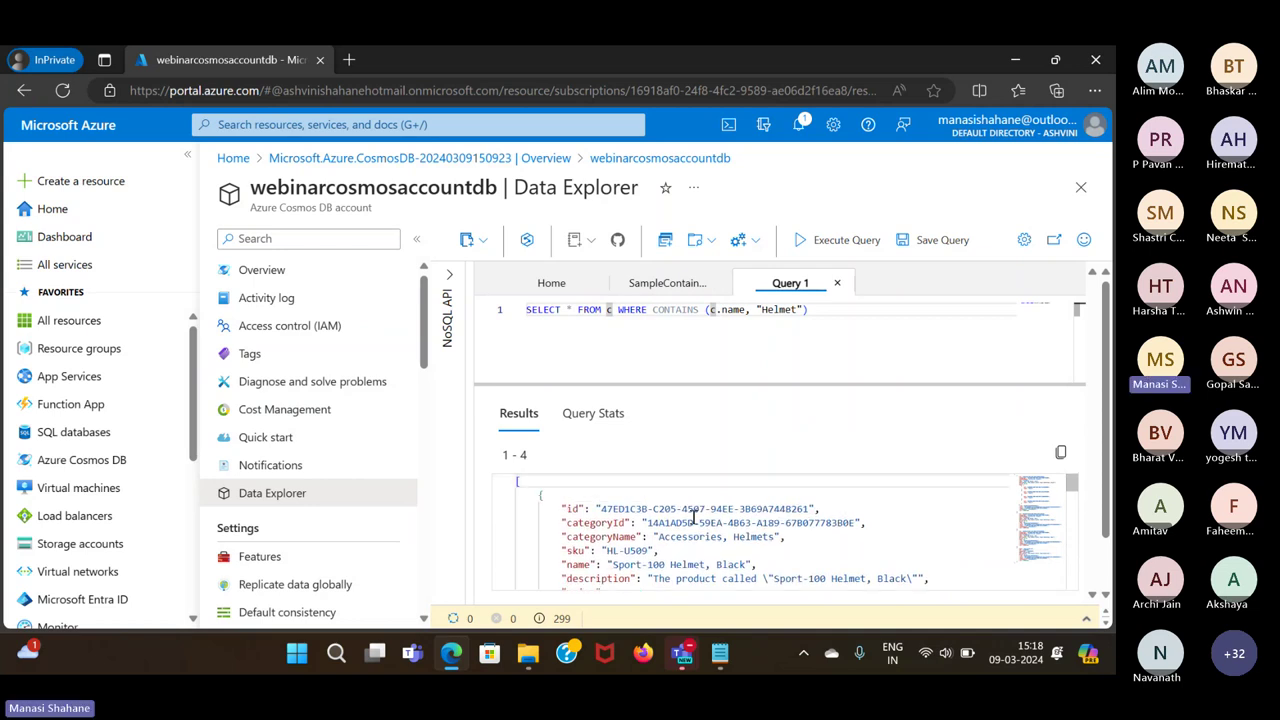
{"action": "scroll", "coordinate": [624, 540], "scroll_direction": "down", "scroll_amount": 4}
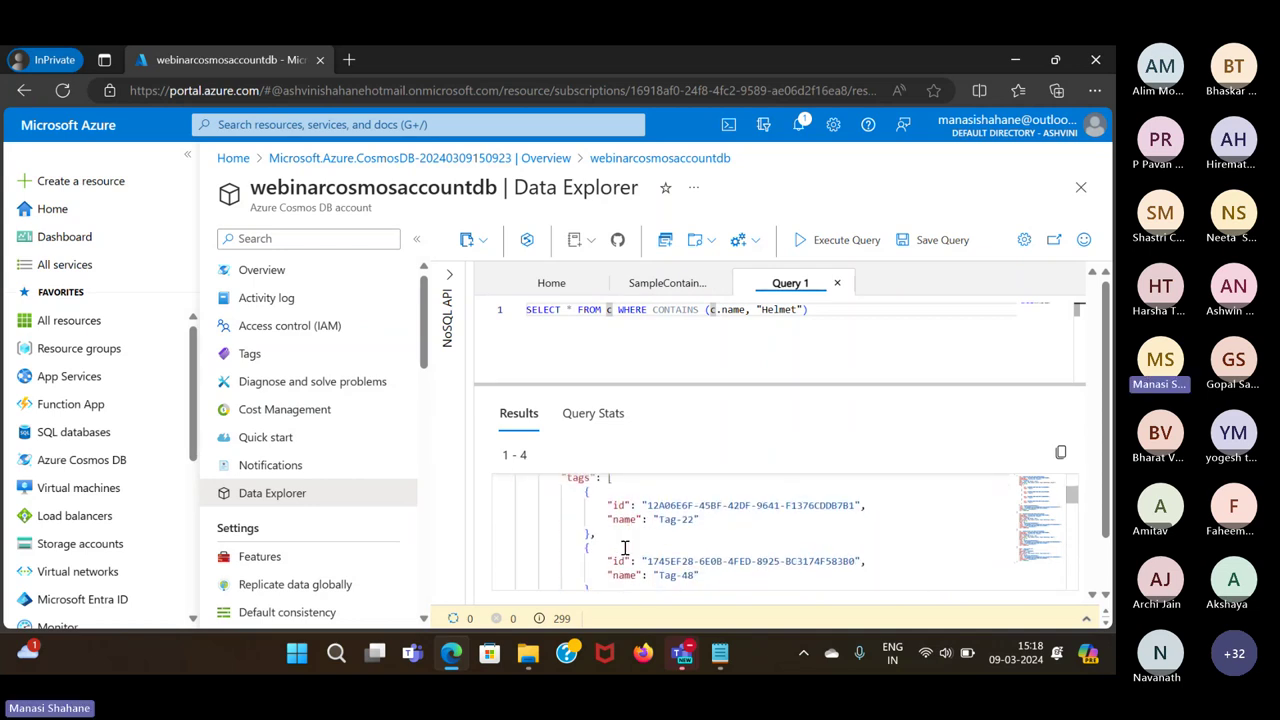
{"action": "scroll", "coordinate": [624, 548], "scroll_direction": "down", "scroll_amount": 3}
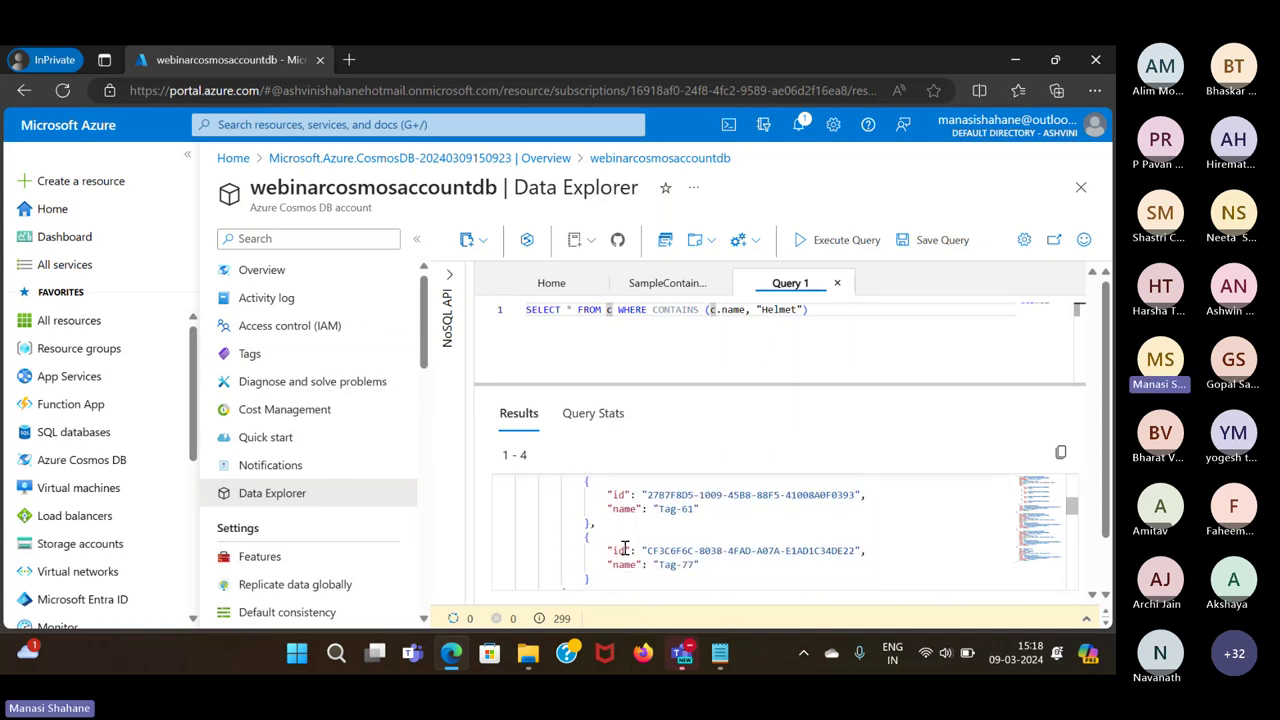
{"action": "scroll", "coordinate": [624, 548], "scroll_direction": "down", "scroll_amount": 5}
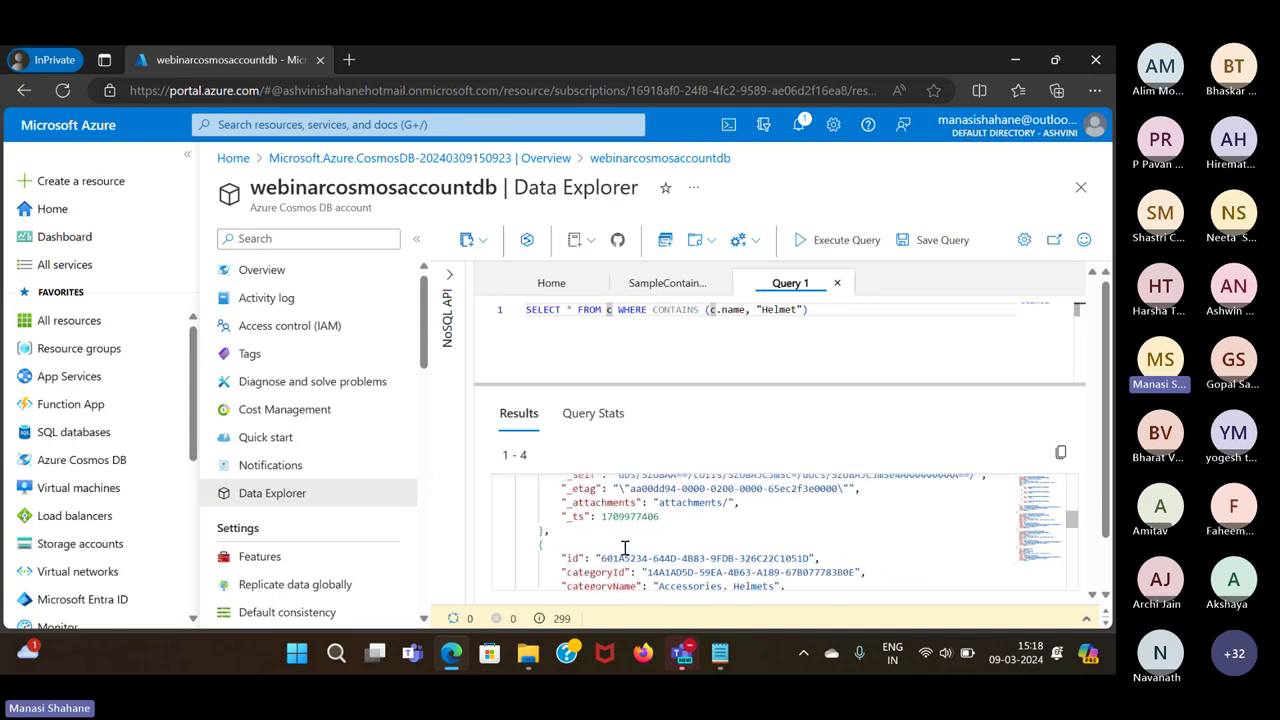
{"action": "scroll", "coordinate": [624, 548], "scroll_direction": "down", "scroll_amount": 6}
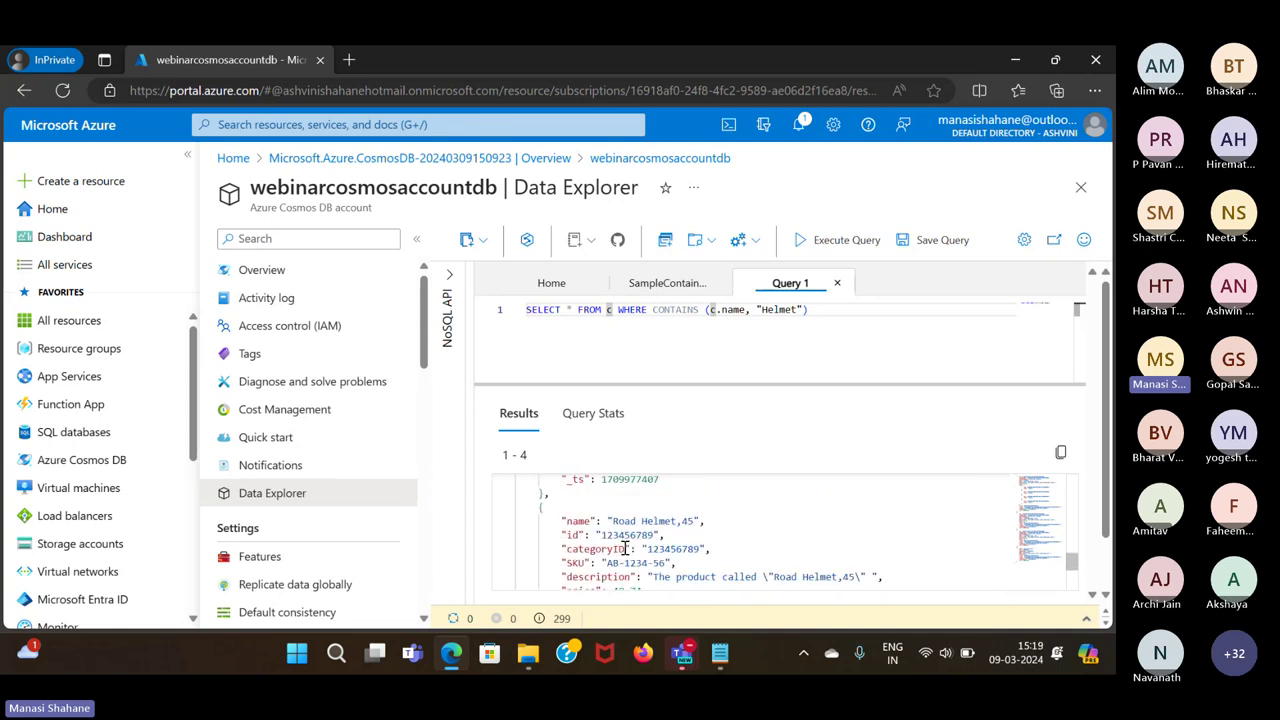
{"action": "scroll", "coordinate": [624, 548], "scroll_direction": "up", "scroll_amount": 3}
{"action": "scroll", "coordinate": [624, 548], "scroll_direction": "up", "scroll_amount": 10}
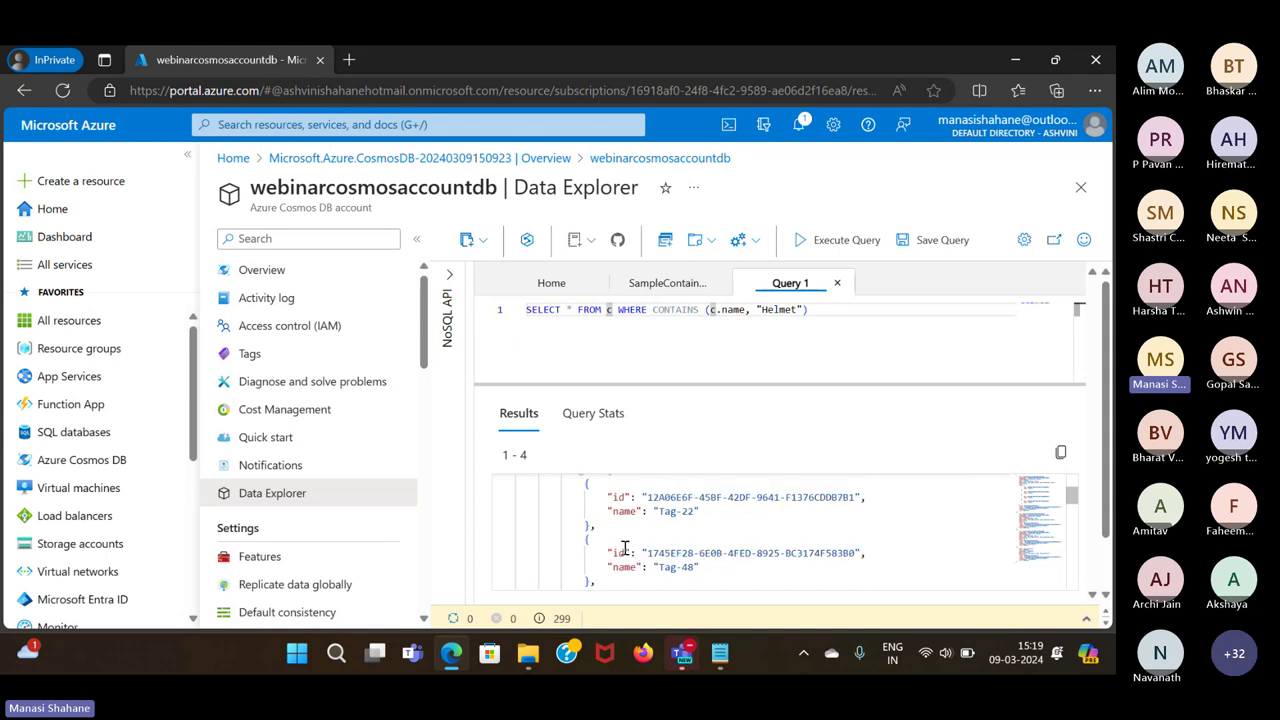
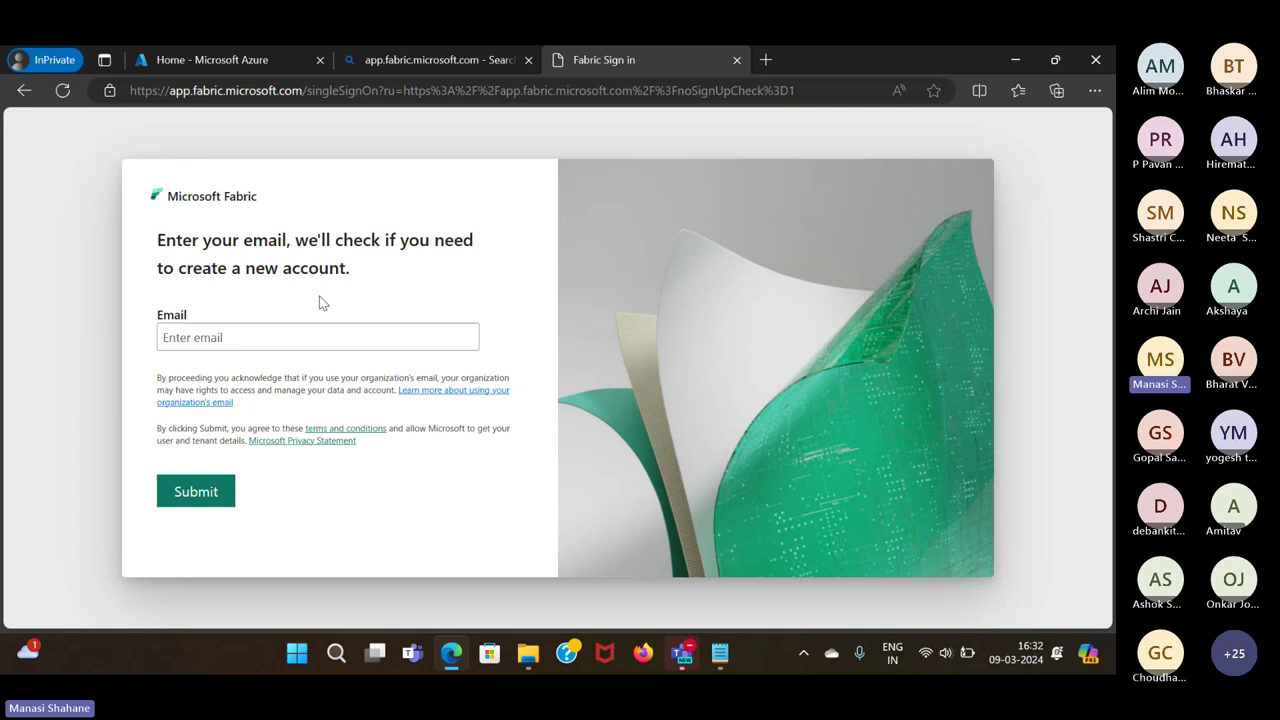
Sign in to Microsoft Fabric with the account e-mail and password, correcting typos in the e-mail.
{"action": "left_click", "coordinate": [312, 337]}
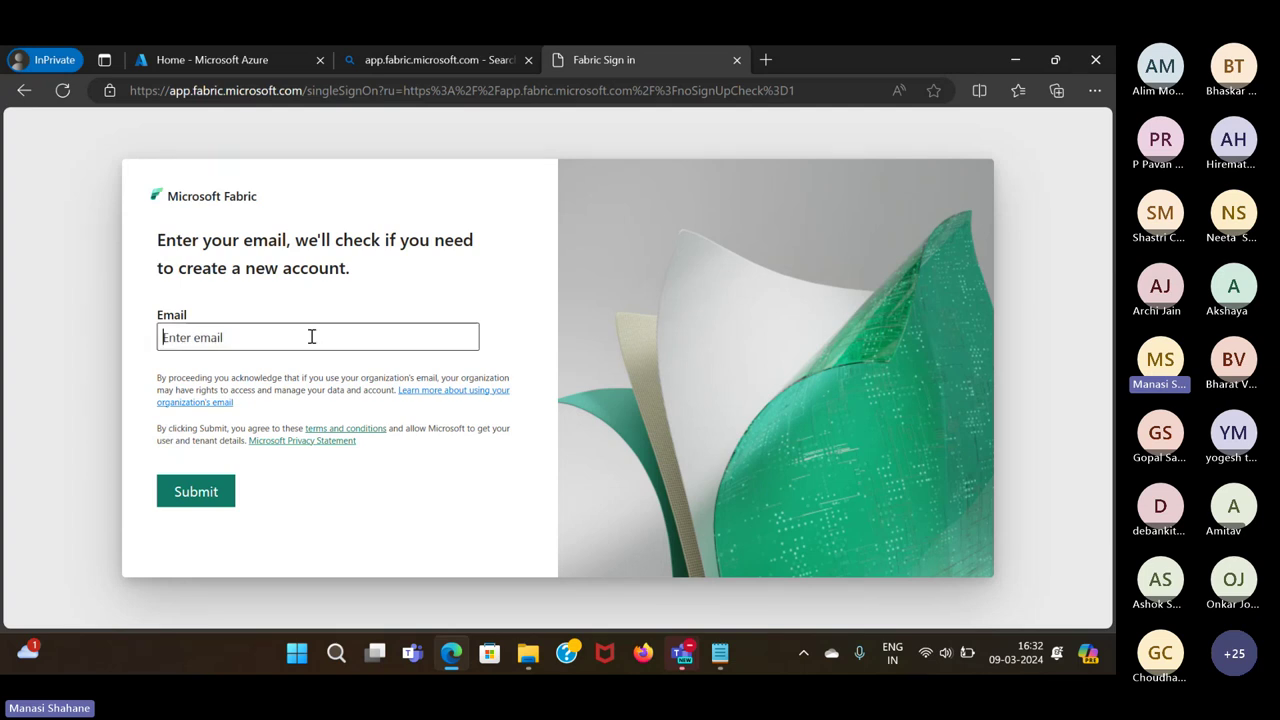
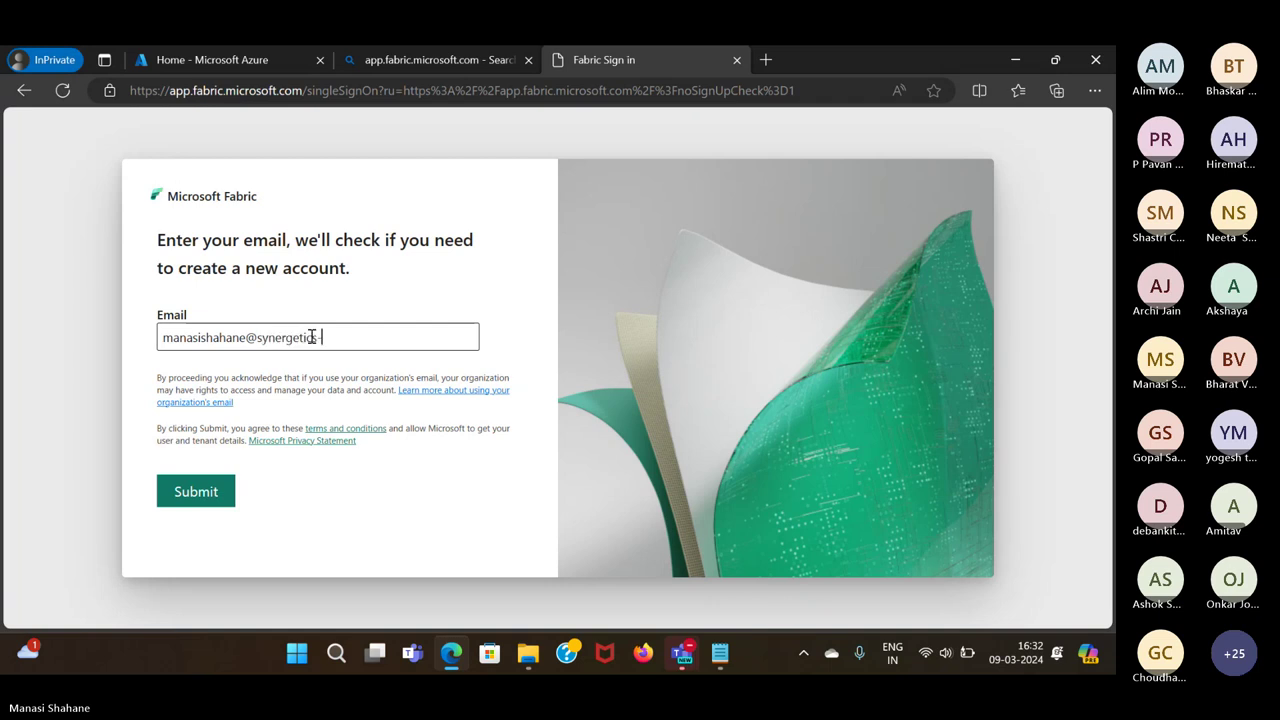
{"action": "key", "text": "Return"}
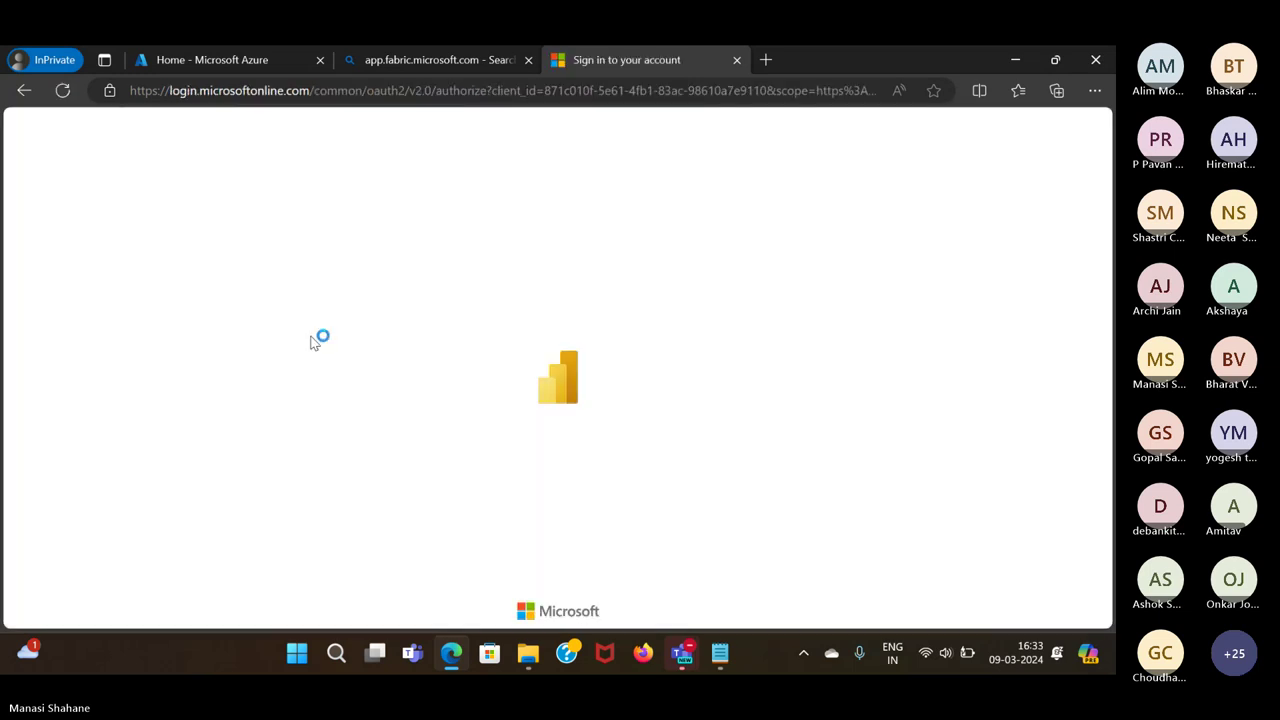
{"action": "type", "text": "M**********"}
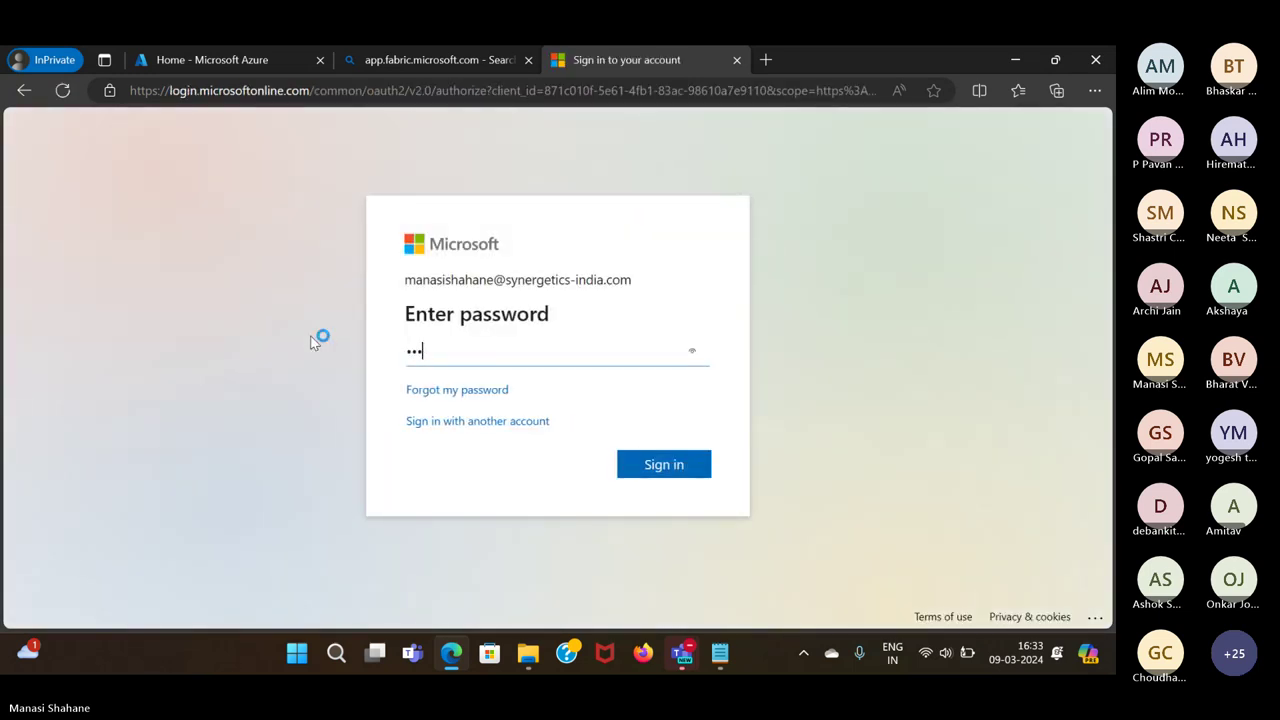
{"action": "type", "text": "***"}
{"action": "key", "text": "Return"}
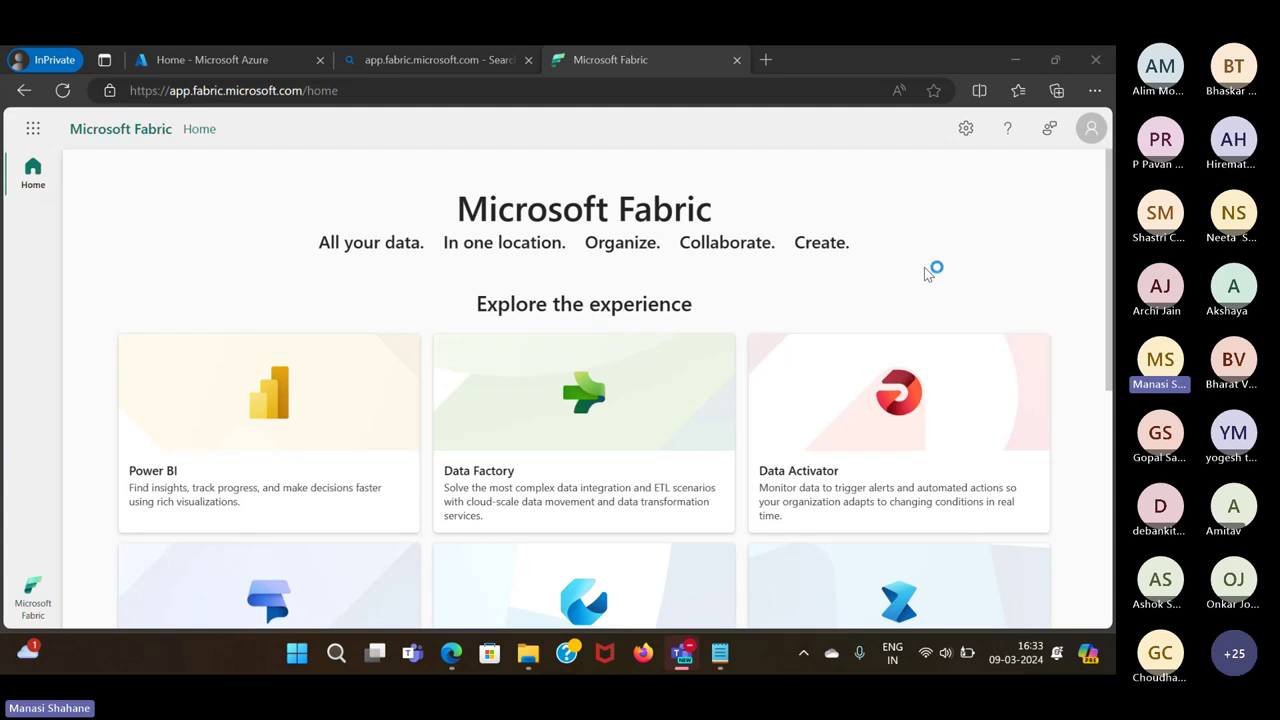
Switch from the Fabric home to the Synapse Data Engineering experience.
{"action": "scroll", "coordinate": [713, 300], "scroll_direction": "down", "scroll_amount": 5}
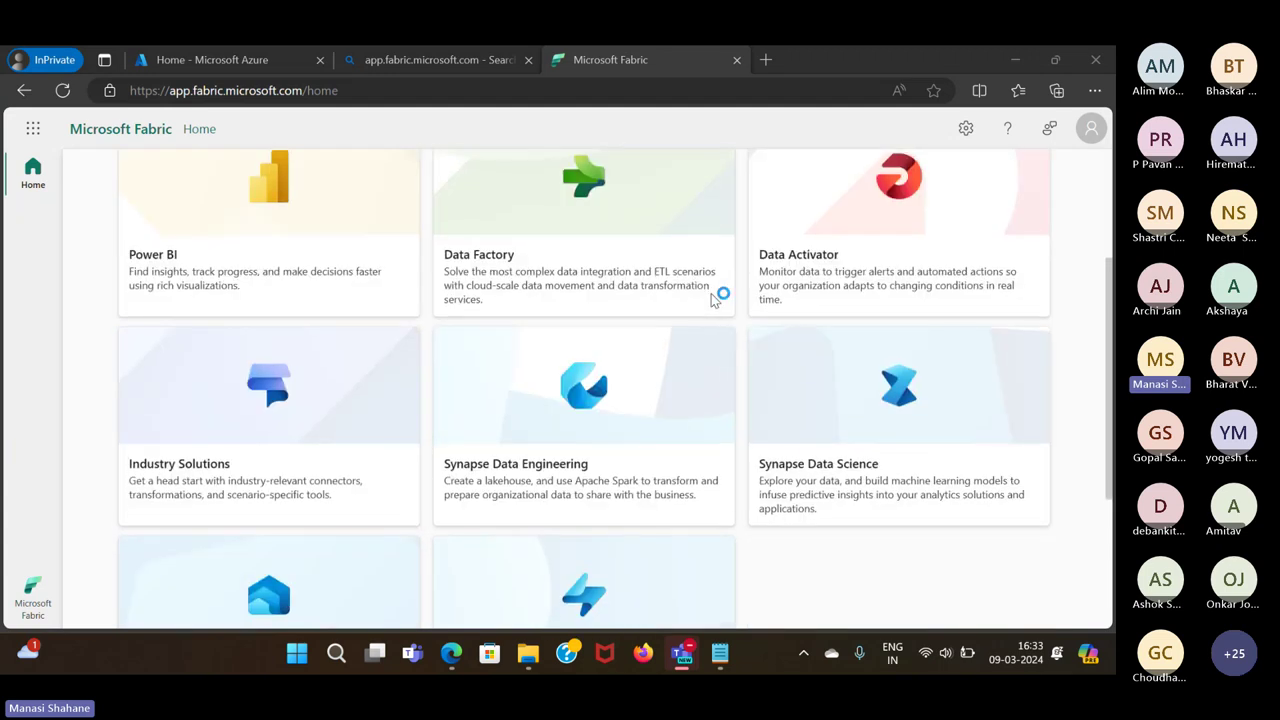
{"action": "scroll", "coordinate": [713, 300], "scroll_direction": "up", "scroll_amount": 1}
{"action": "scroll", "coordinate": [713, 300], "scroll_direction": "up", "scroll_amount": 2}
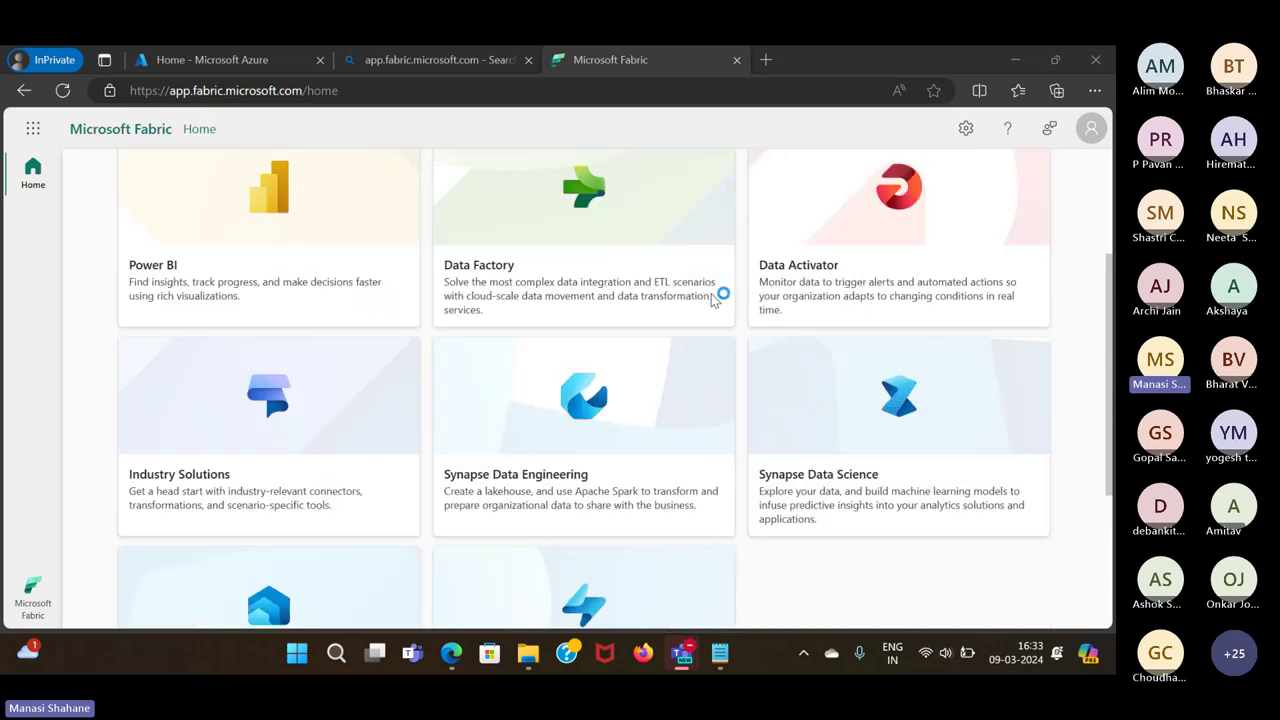
{"action": "scroll", "coordinate": [713, 300], "scroll_direction": "up", "scroll_amount": 2}
{"action": "scroll", "coordinate": [713, 300], "scroll_direction": "up", "scroll_amount": 1}
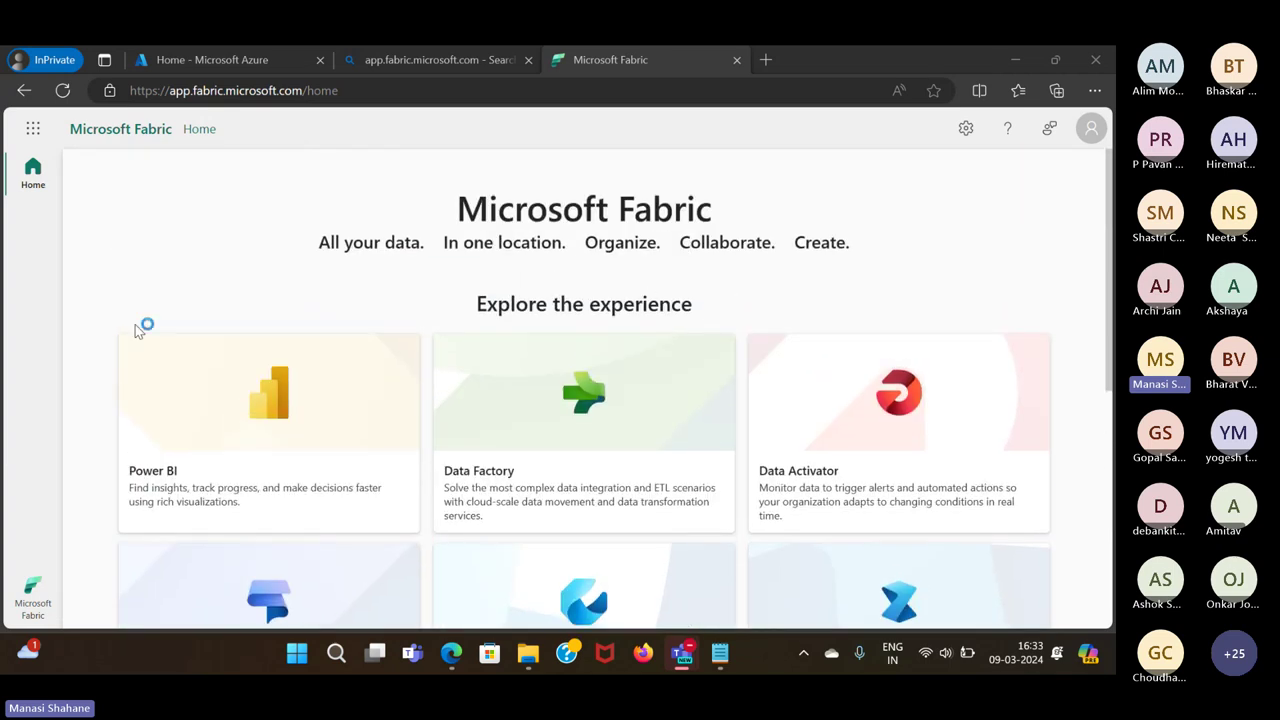
{"action": "left_click", "coordinate": [36, 615]}
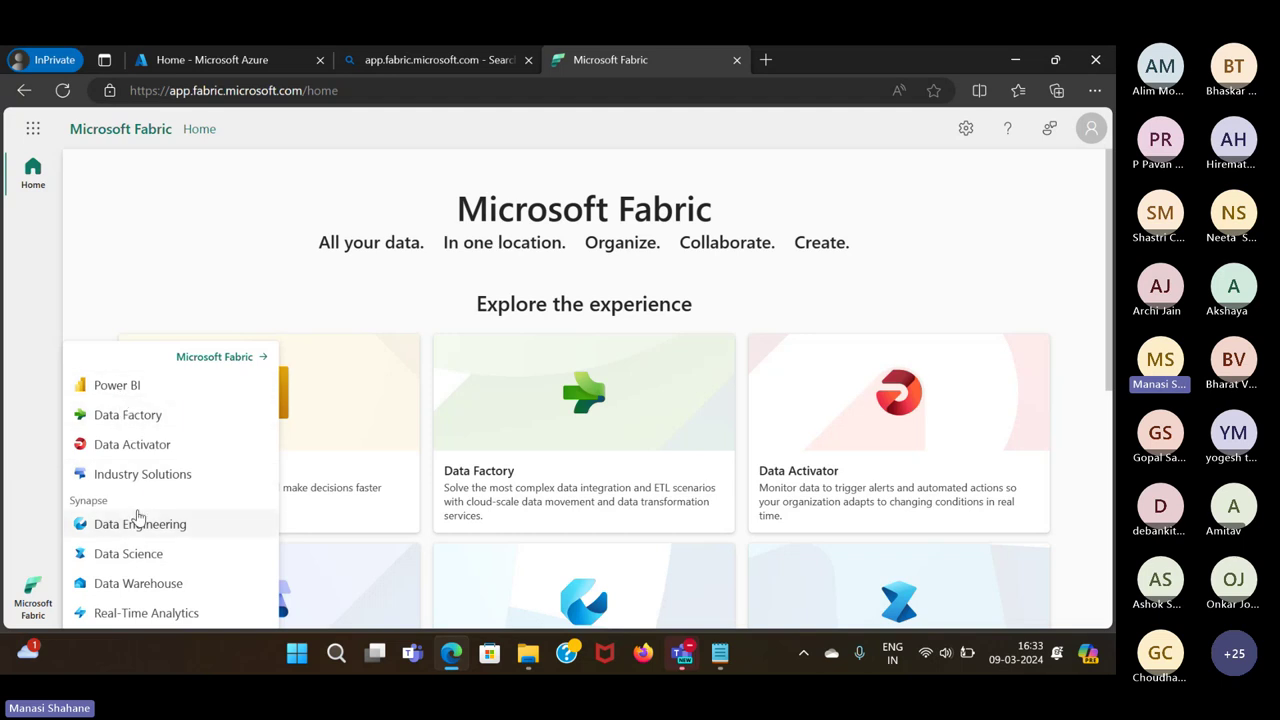
{"action": "left_click", "coordinate": [140, 524]}
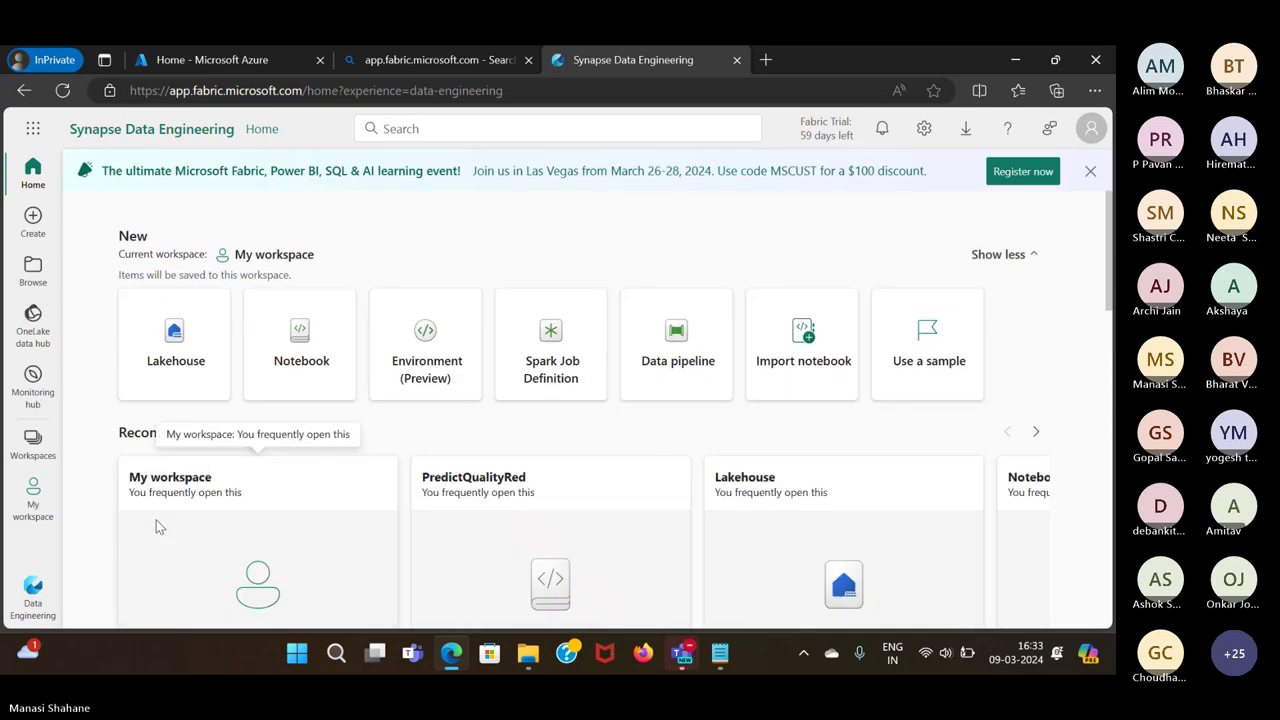
Dismiss the promotional event banner and show the list of workspaces.
{"action": "left_click", "coordinate": [1090, 172]}
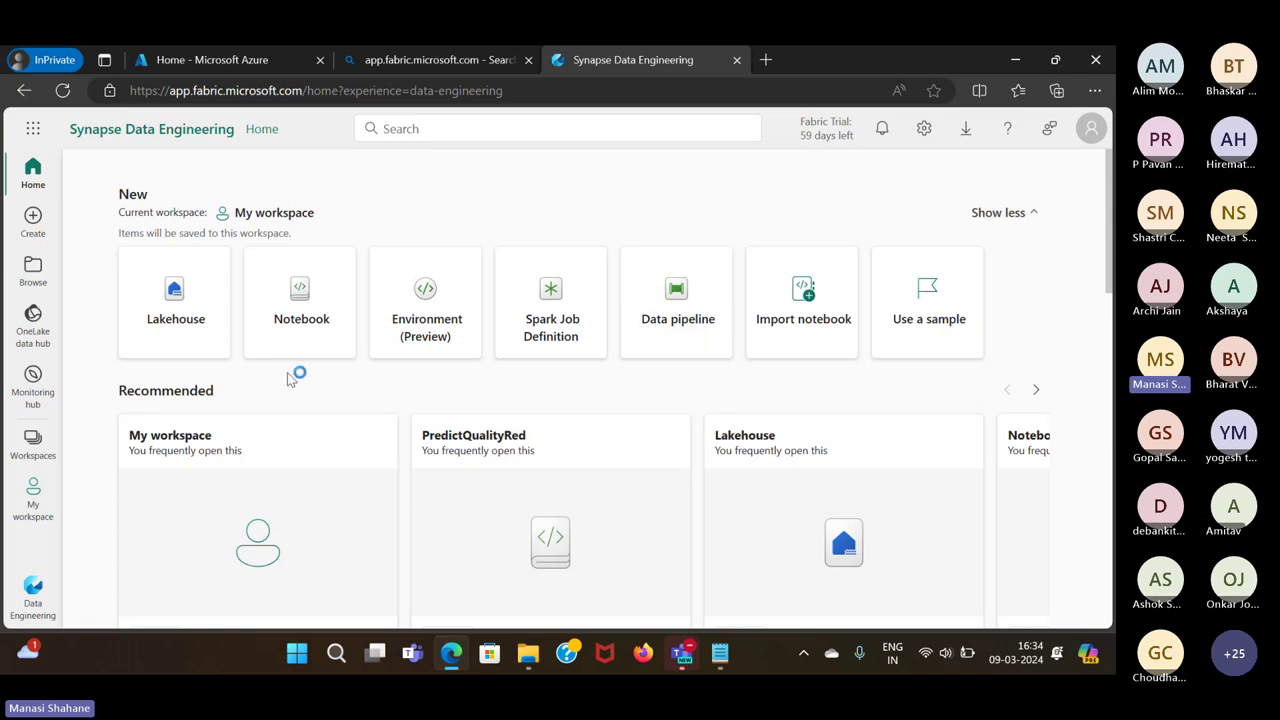
{"action": "left_click", "coordinate": [27, 446]}
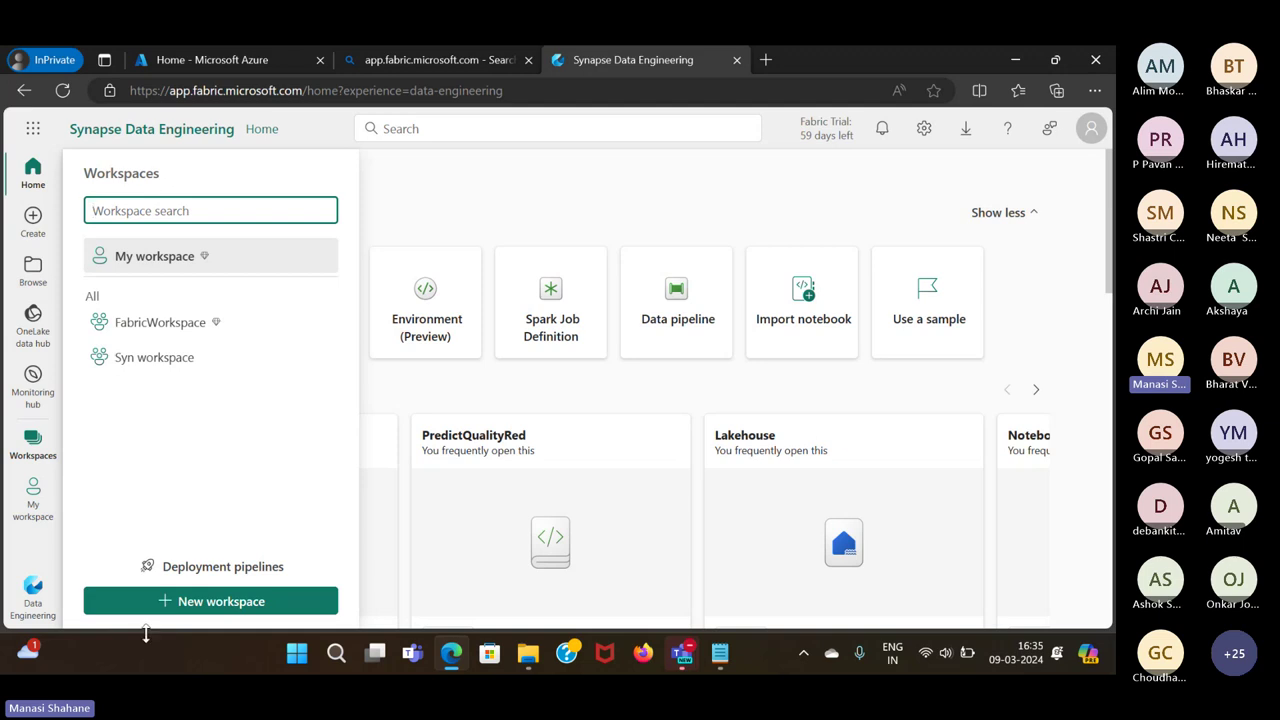
Create a workspace named WebinarWS, expanding its Advanced options before applying.
{"action": "left_click", "coordinate": [168, 606]}
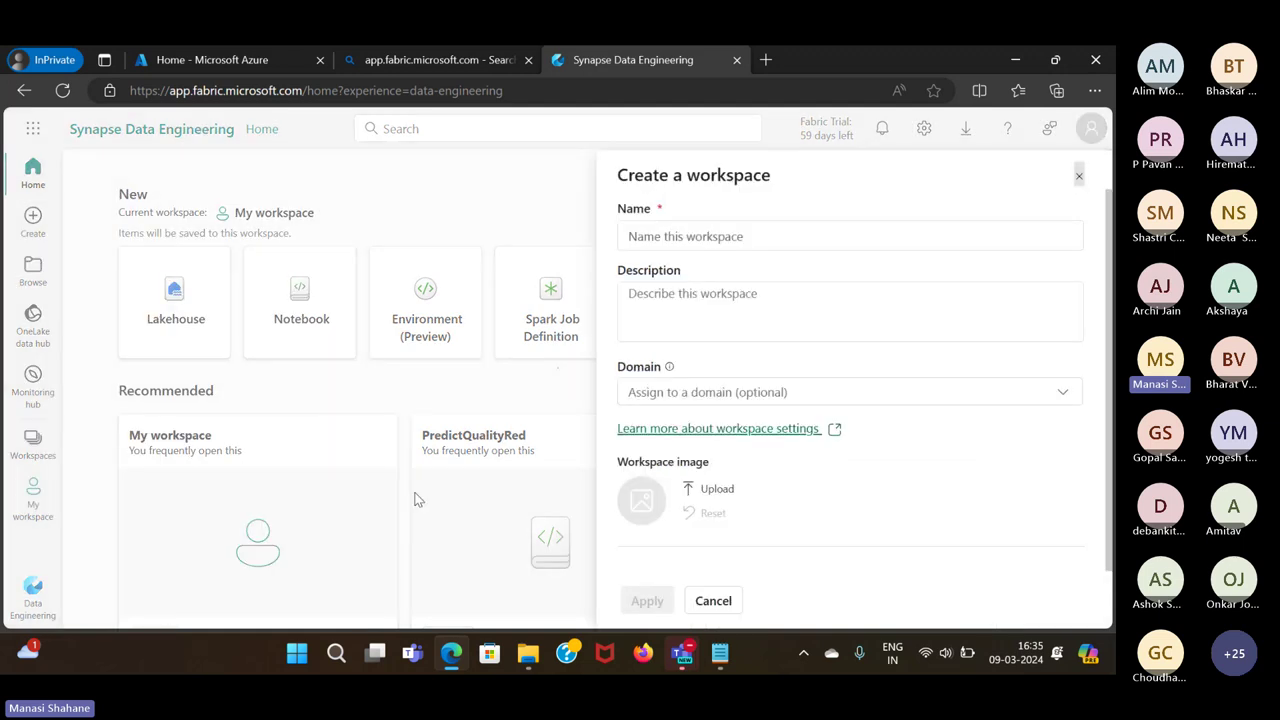
{"action": "left_click", "coordinate": [775, 233]}
{"action": "type", "text": "WebinarWS"}
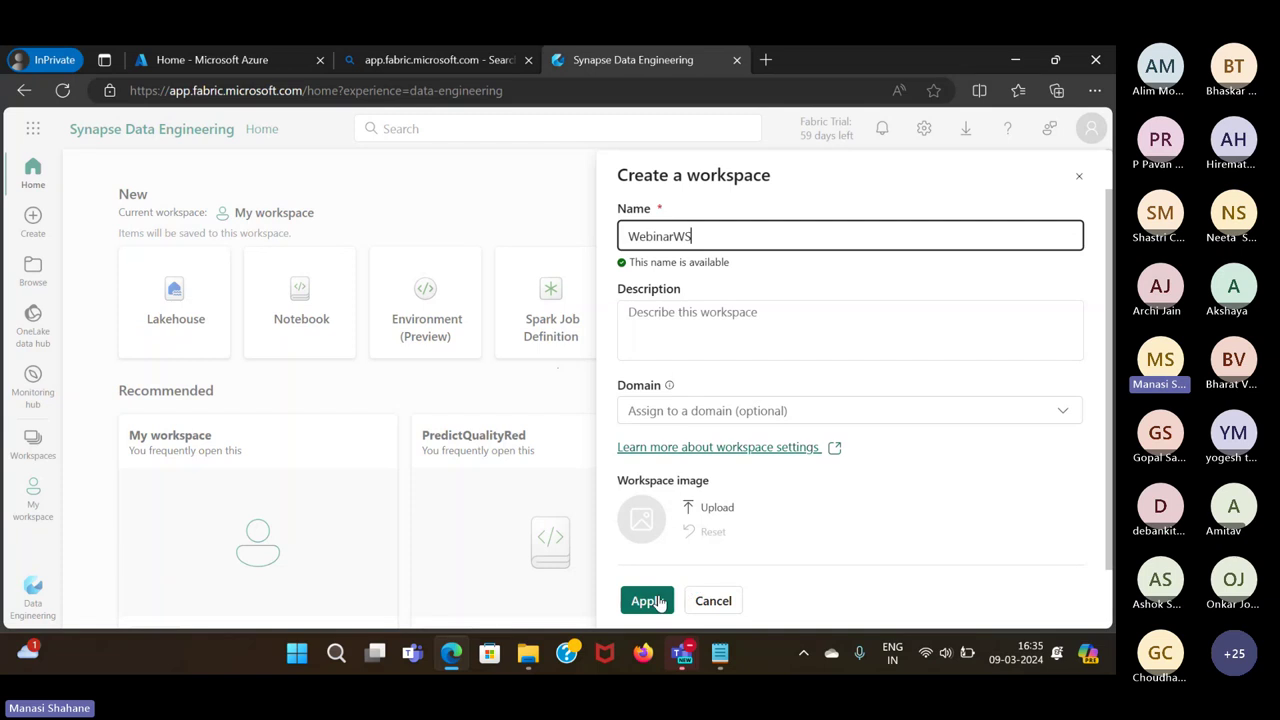
{"action": "scroll", "coordinate": [851, 501], "scroll_direction": "down", "scroll_amount": 1}
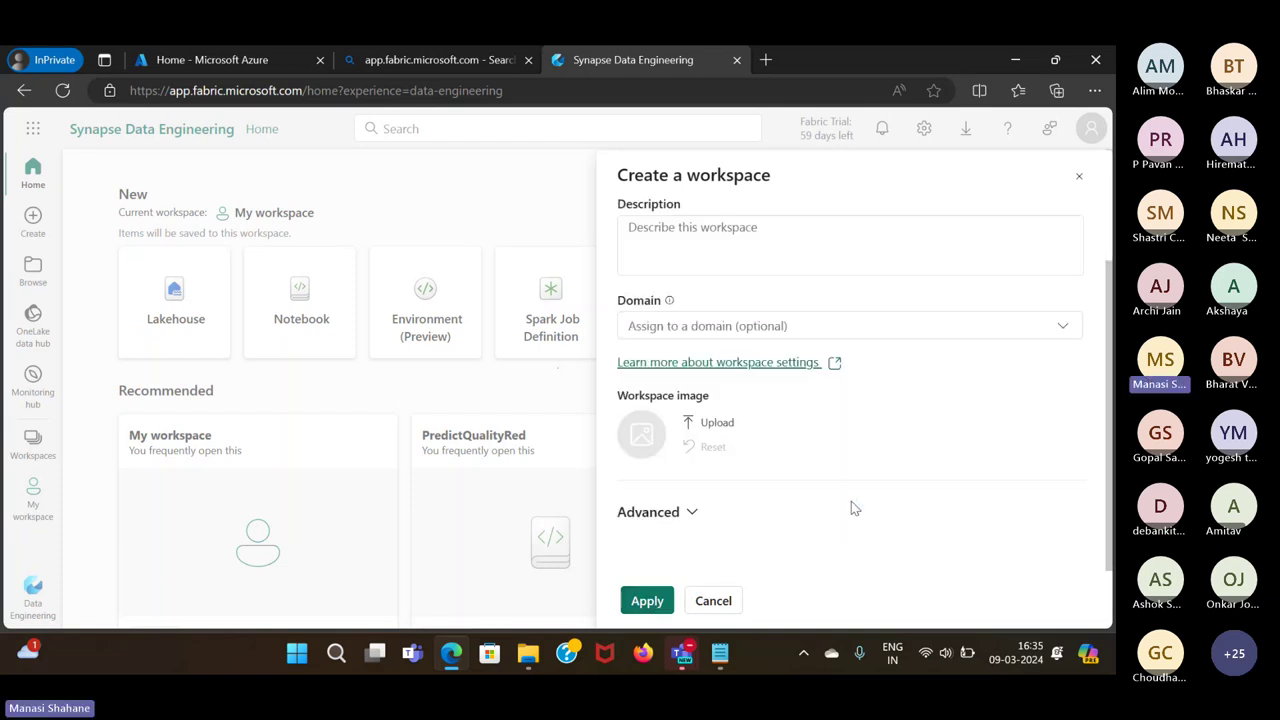
{"action": "left_click", "coordinate": [688, 514]}
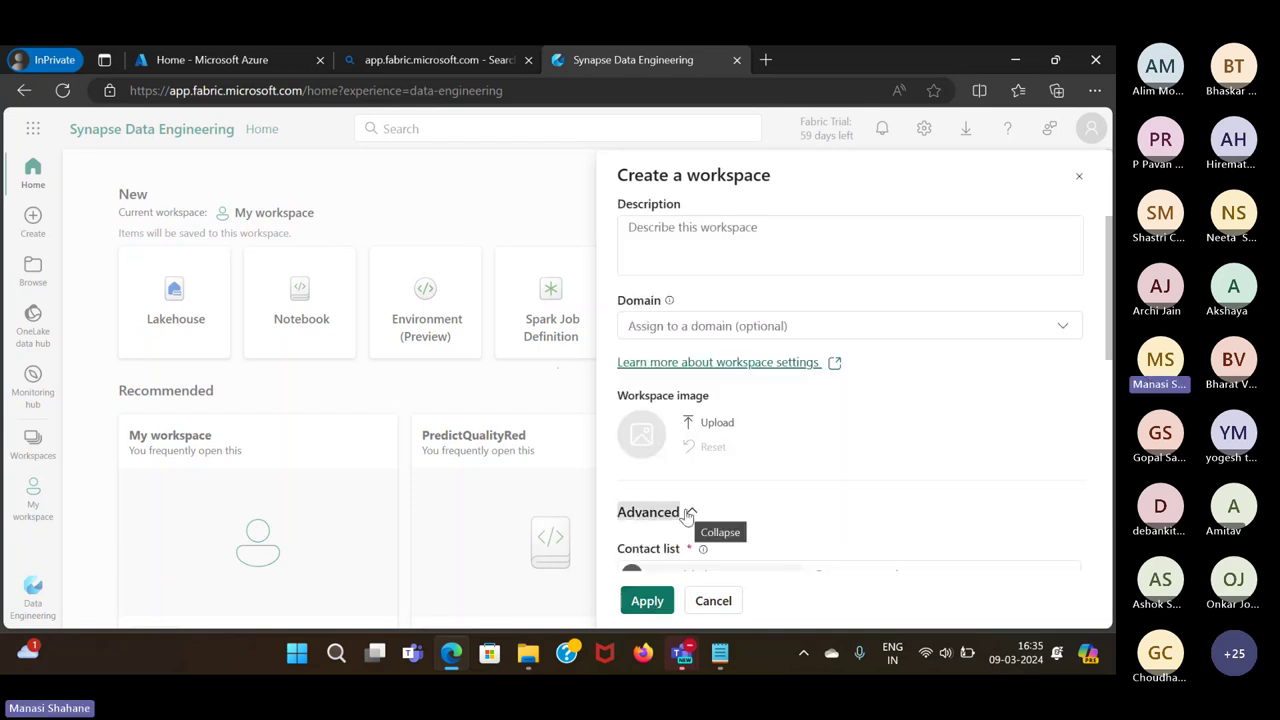
{"action": "scroll", "coordinate": [686, 516], "scroll_direction": "down", "scroll_amount": 5}
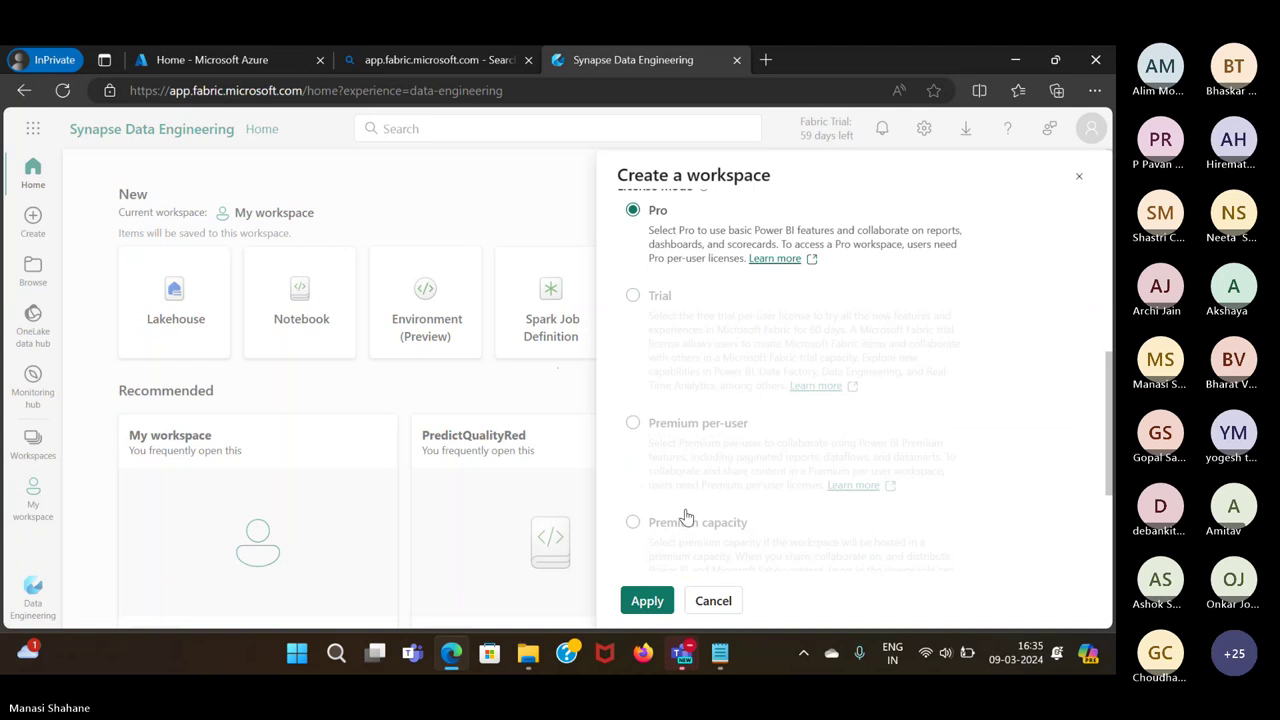
{"action": "left_click", "coordinate": [650, 600]}
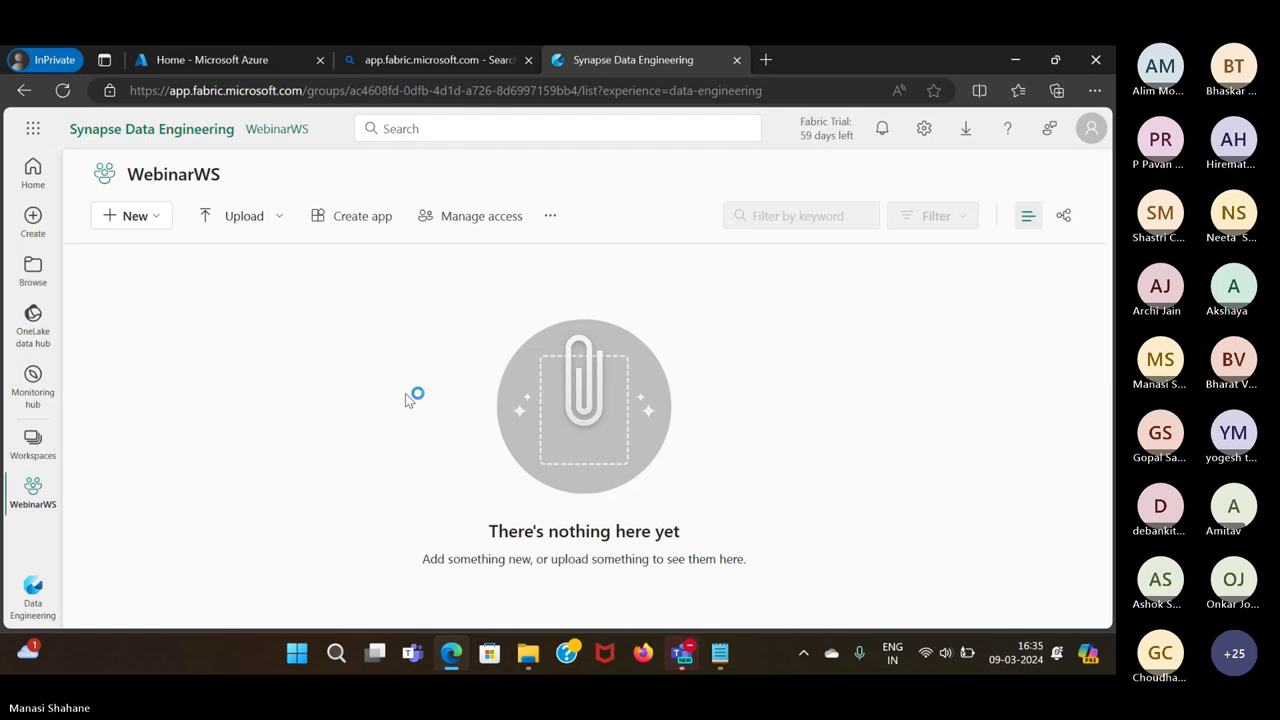
Open the WebinarWS workspace settings from its extra options.
{"action": "left_click", "coordinate": [550, 223]}
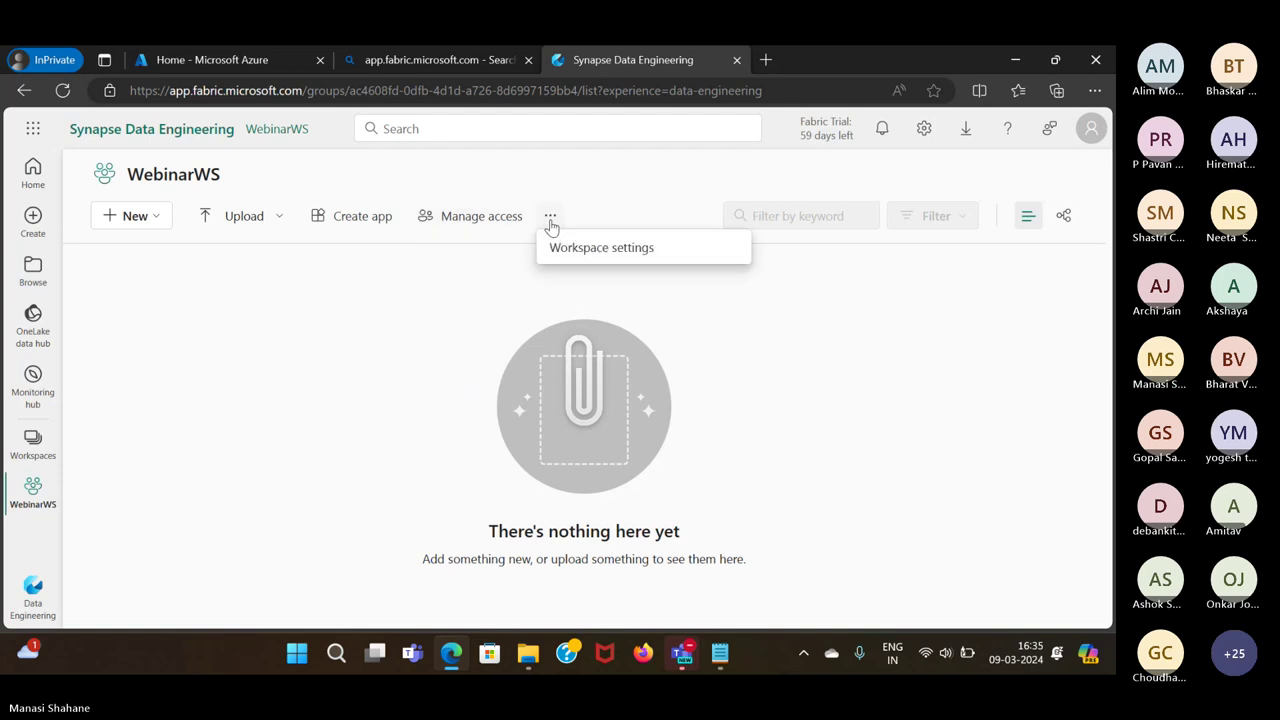
{"action": "left_click", "coordinate": [551, 223]}
{"action": "left_click", "coordinate": [553, 230]}
{"action": "left_click", "coordinate": [570, 256]}
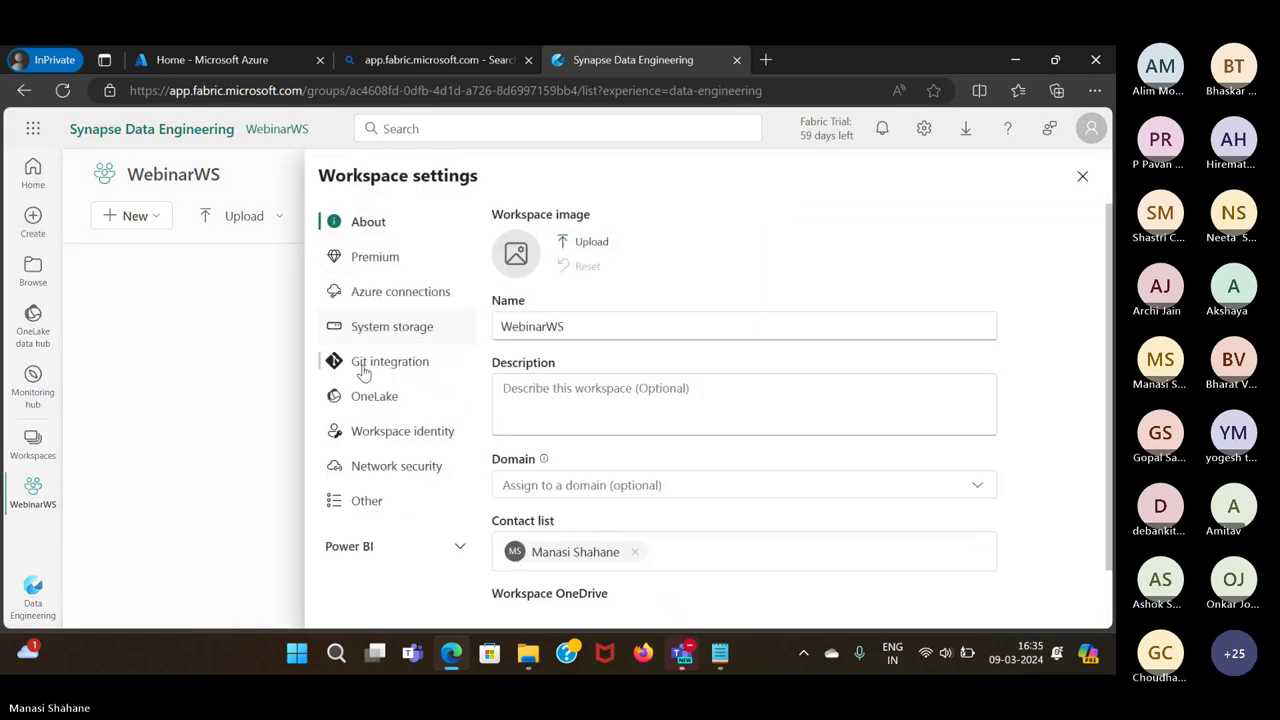
Set the Premium license mode to Trial, apply it, and close the settings.
{"action": "left_click", "coordinate": [379, 257]}
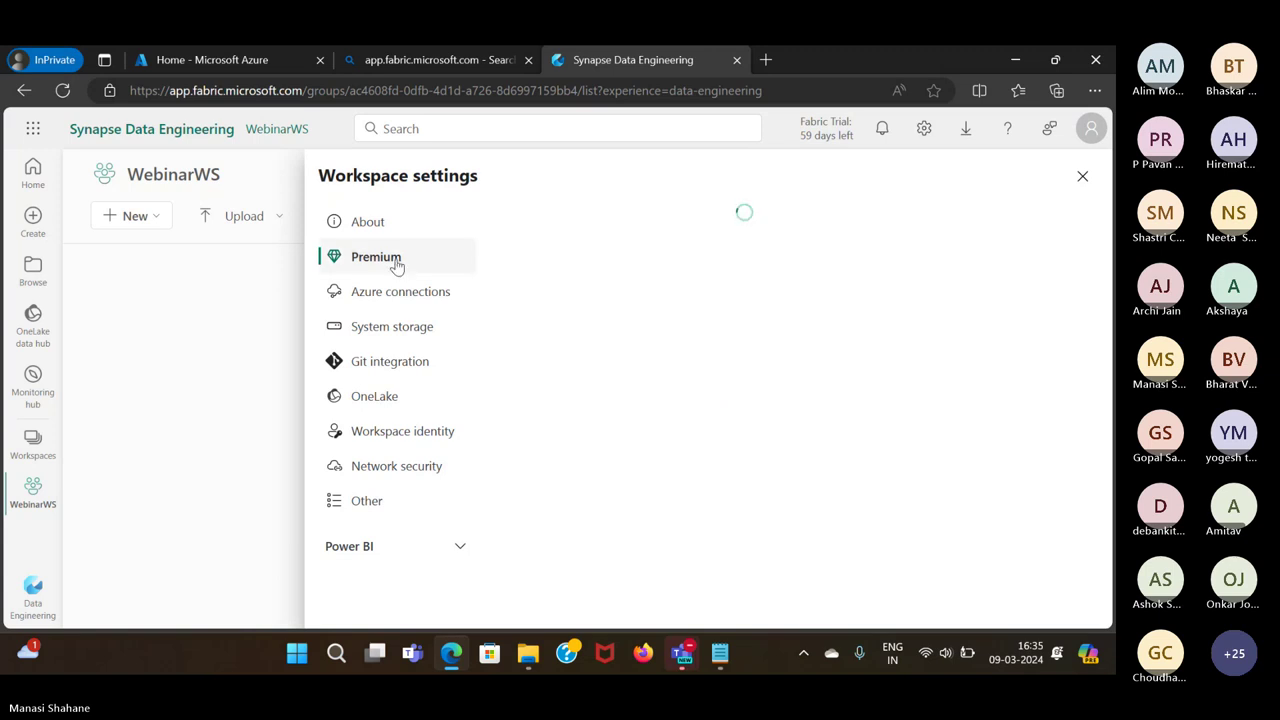
{"action": "left_click", "coordinate": [364, 222]}
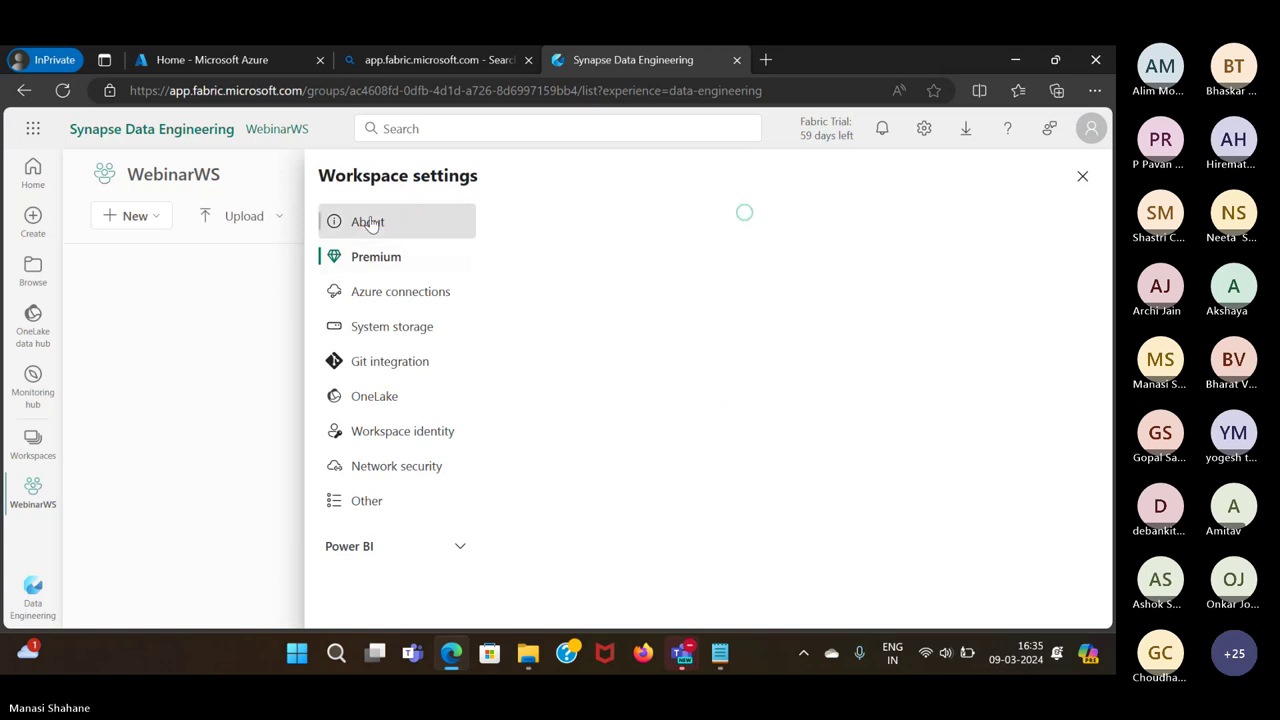
{"action": "scroll", "coordinate": [705, 403], "scroll_direction": "down", "scroll_amount": 1}
{"action": "left_click", "coordinate": [380, 262]}
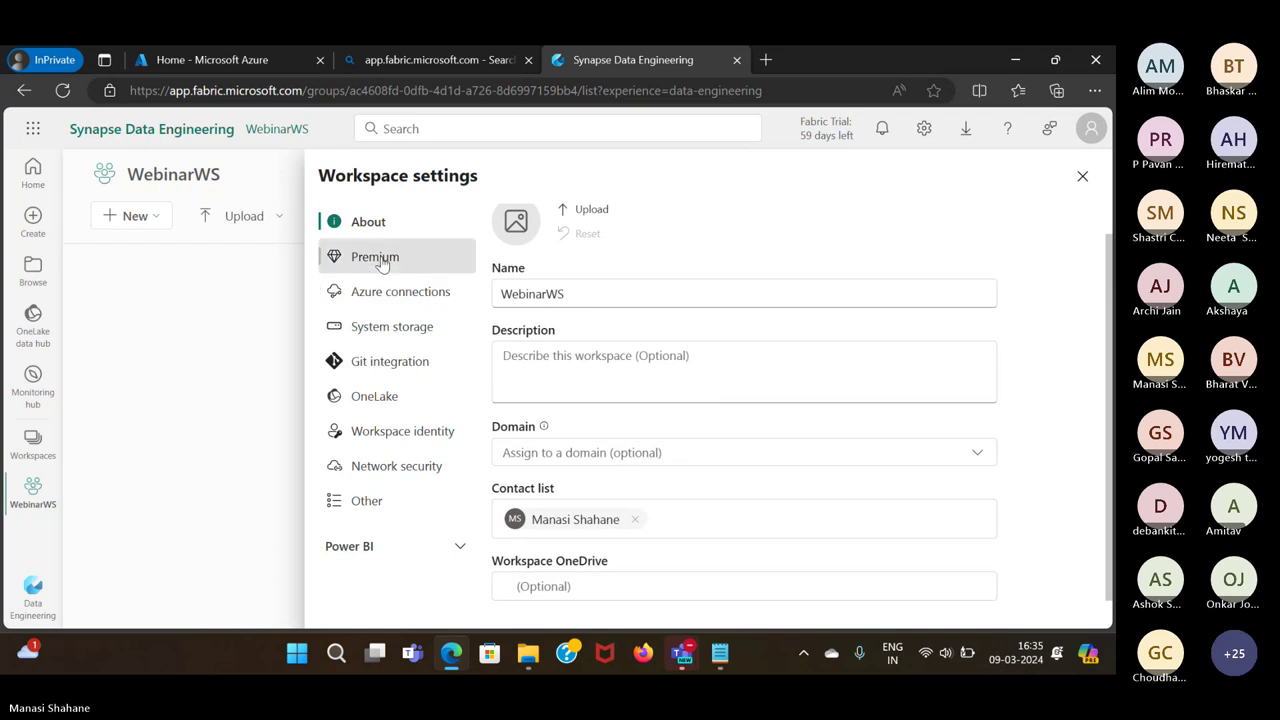
{"action": "scroll", "coordinate": [558, 448], "scroll_direction": "down", "scroll_amount": 3}
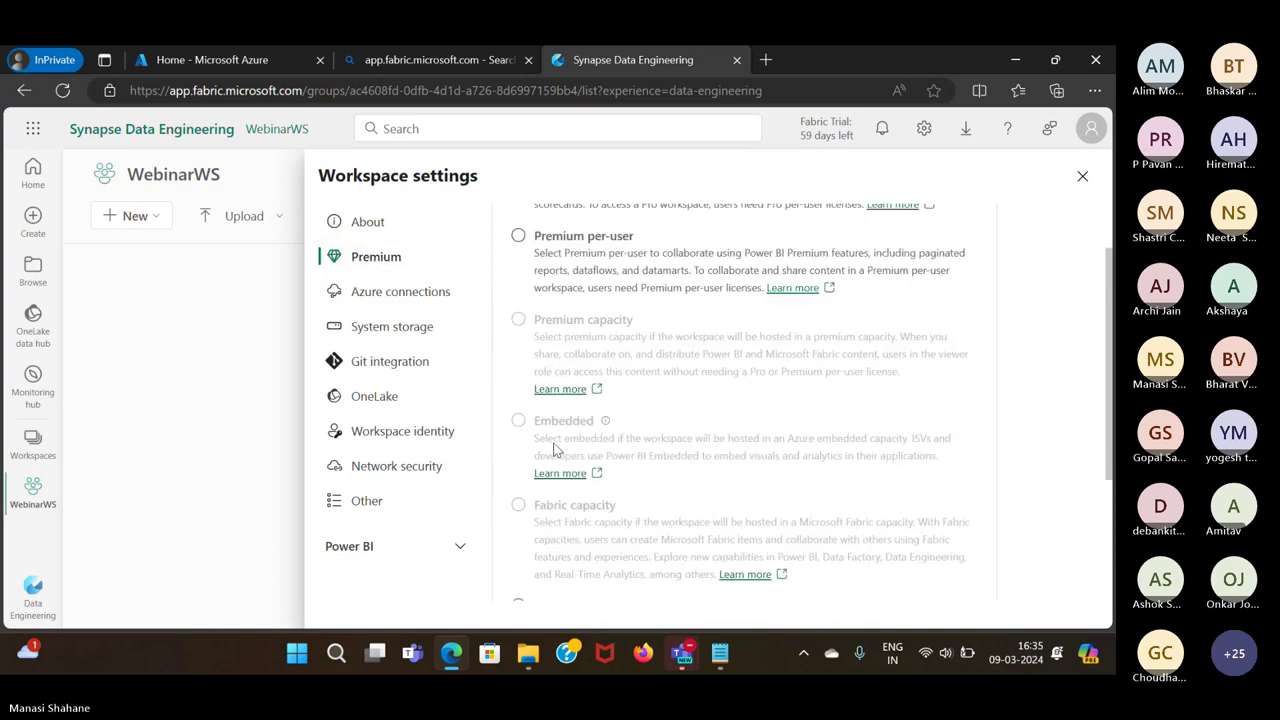
{"action": "left_click", "coordinate": [518, 469]}
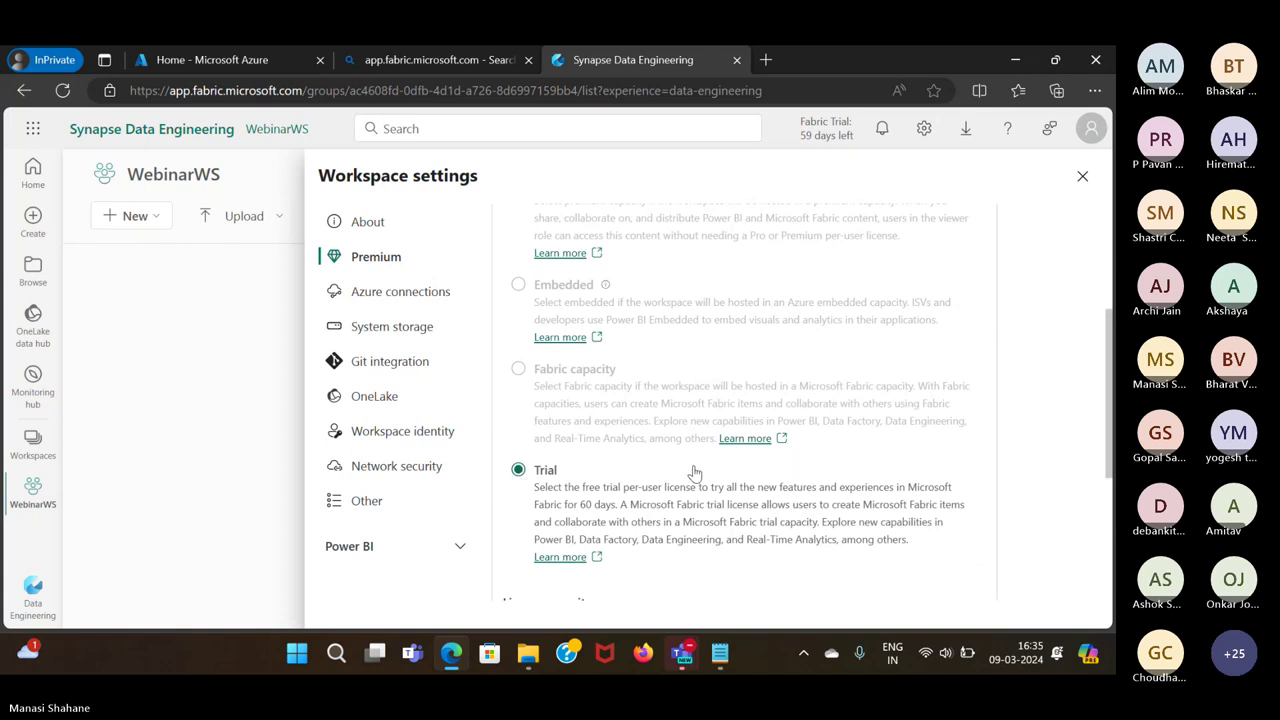
{"action": "scroll", "coordinate": [689, 471], "scroll_direction": "down", "scroll_amount": 3}
{"action": "left_click", "coordinate": [528, 532]}
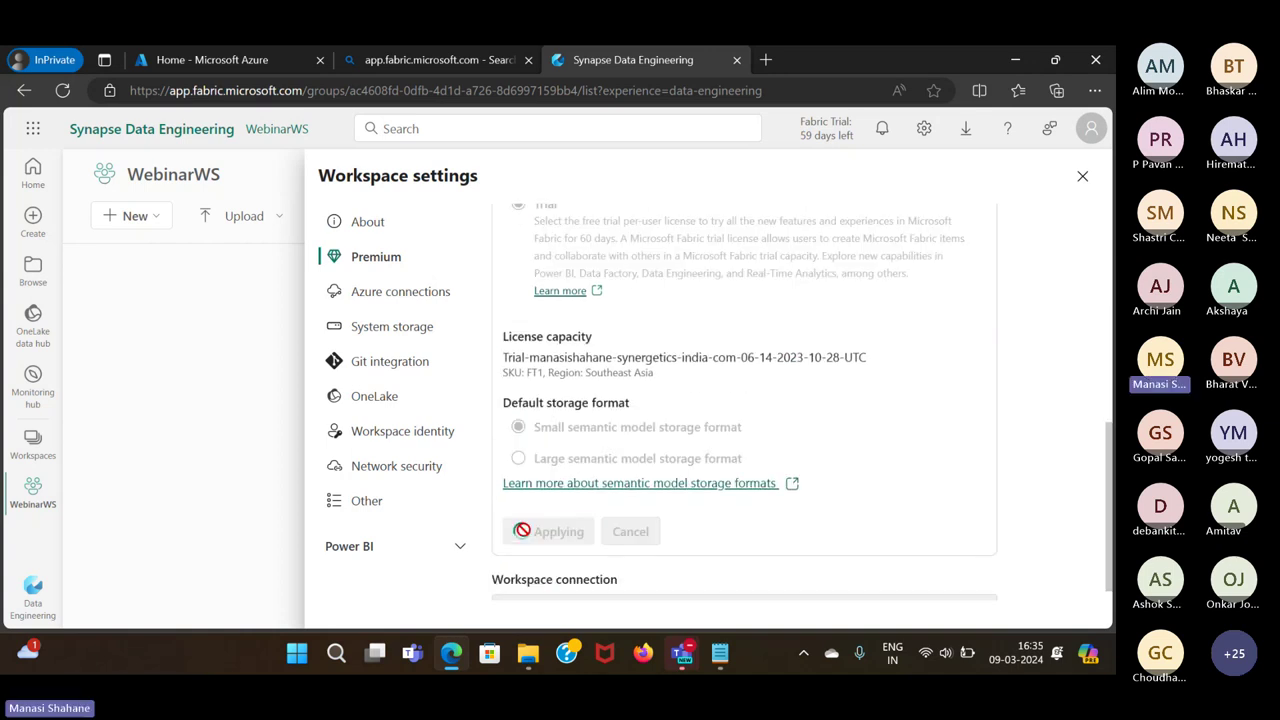
{"action": "left_click", "coordinate": [1081, 176]}
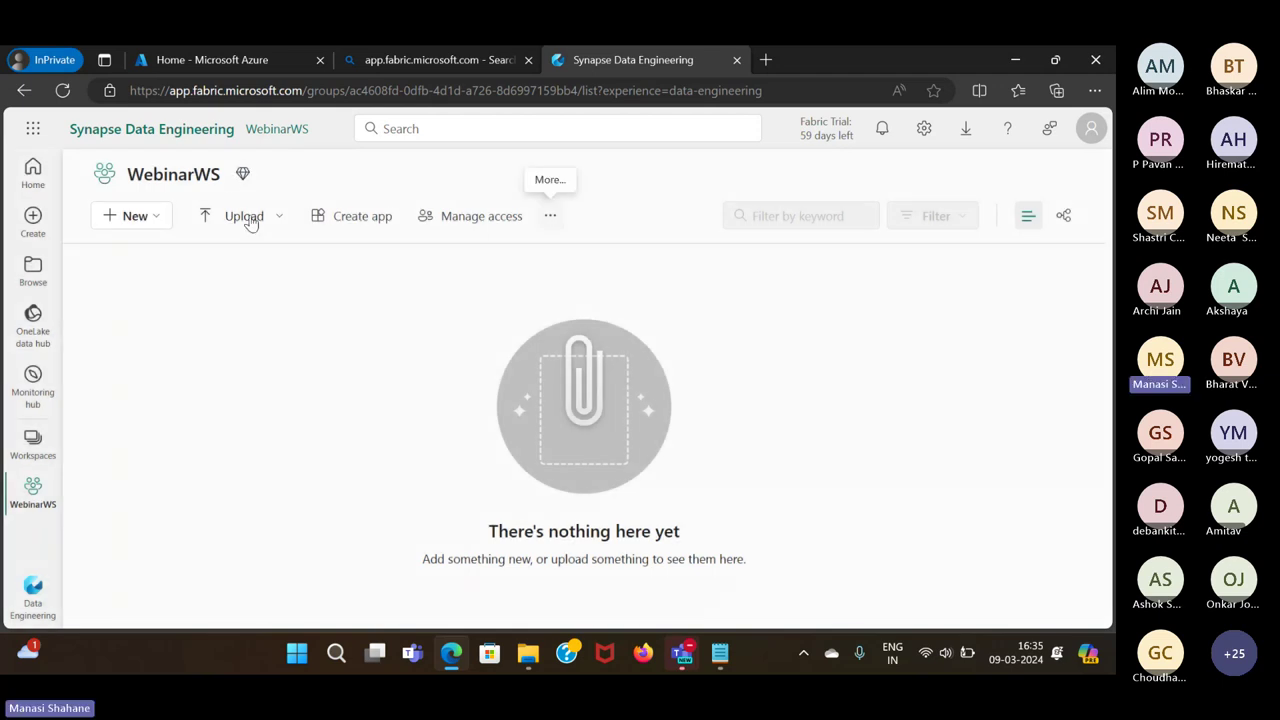
Zoom the page in, cancel a new data pipeline, and start a new Lakehouse instead.
{"action": "key", "text": "ctrl+plus"}
{"action": "key", "text": "ctrl+plus"}
{"action": "key", "text": "ctrl+plus"}
{"action": "key", "text": "ctrl+plus"}
{"action": "left_click", "coordinate": [140, 216]}
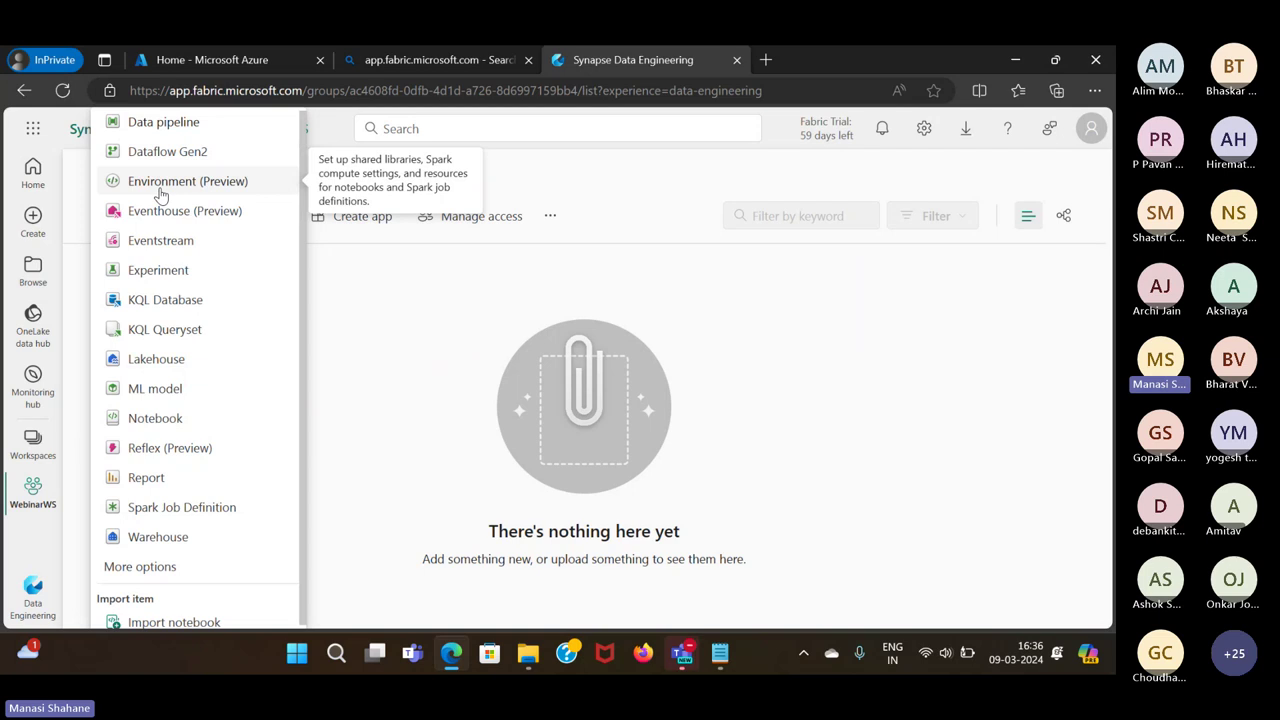
{"action": "left_click", "coordinate": [172, 134]}
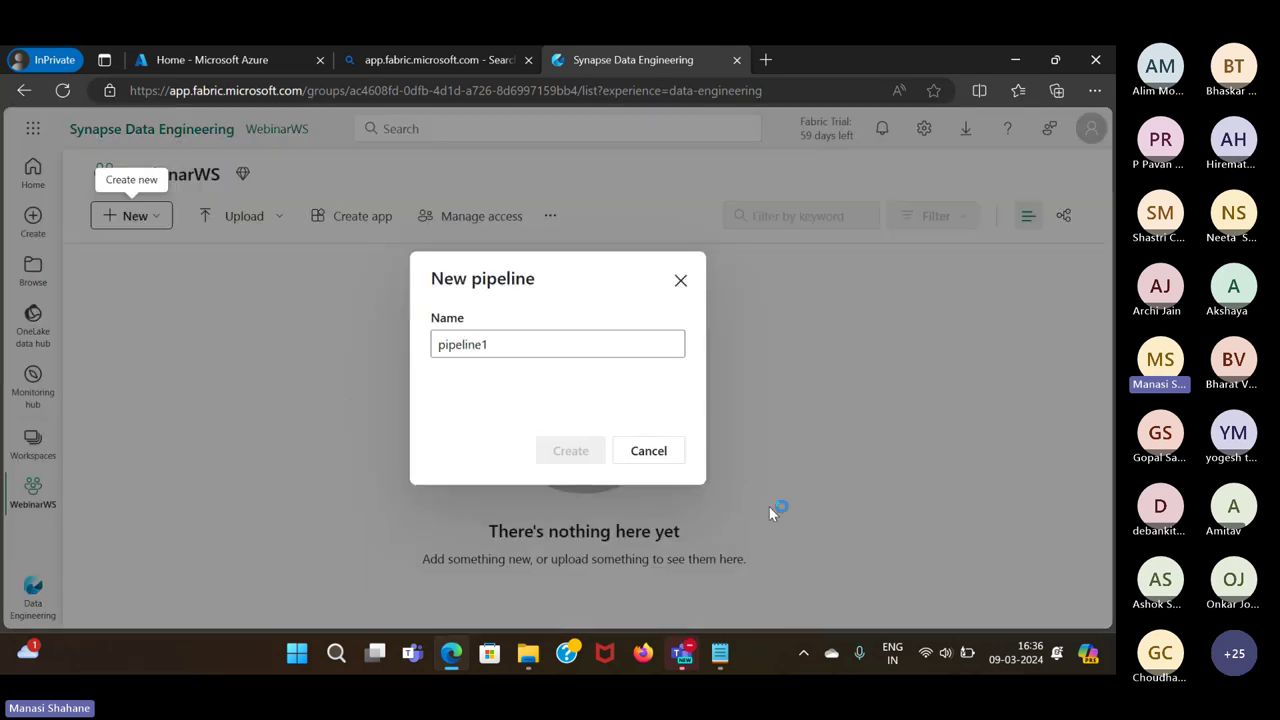
{"action": "left_click", "coordinate": [670, 456]}
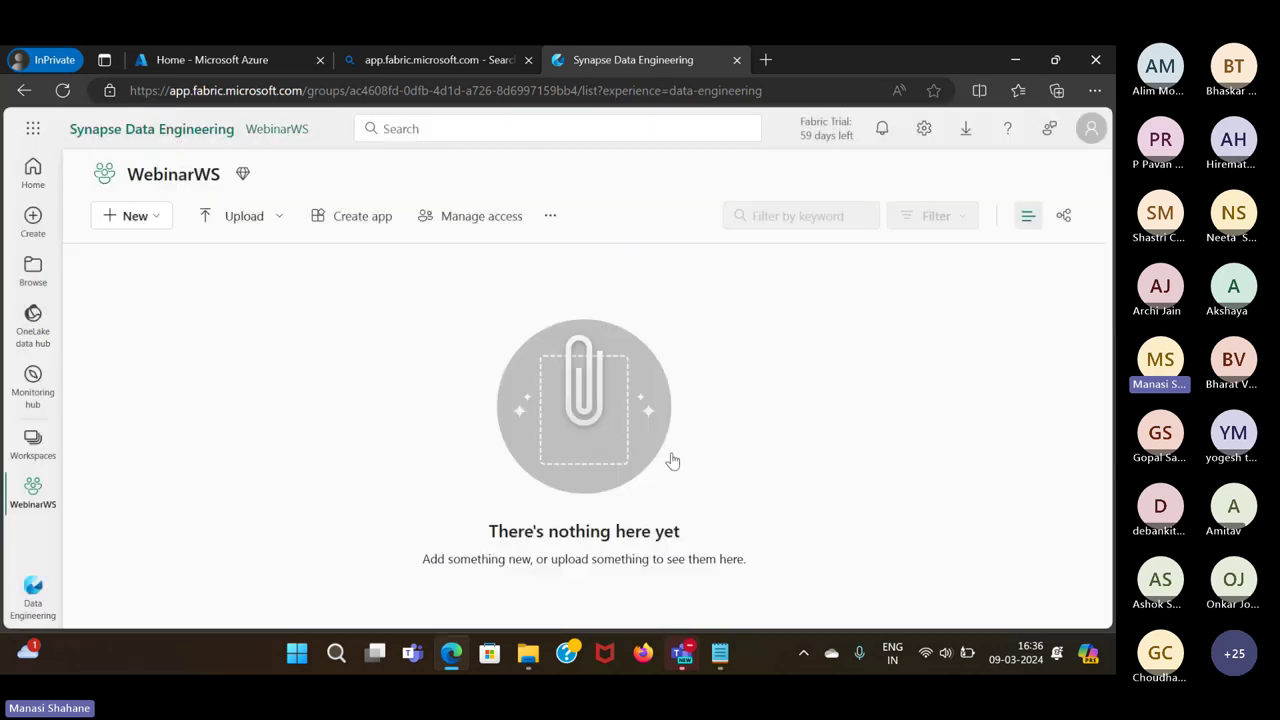
{"action": "left_click", "coordinate": [134, 215]}
{"action": "left_click", "coordinate": [156, 360]}
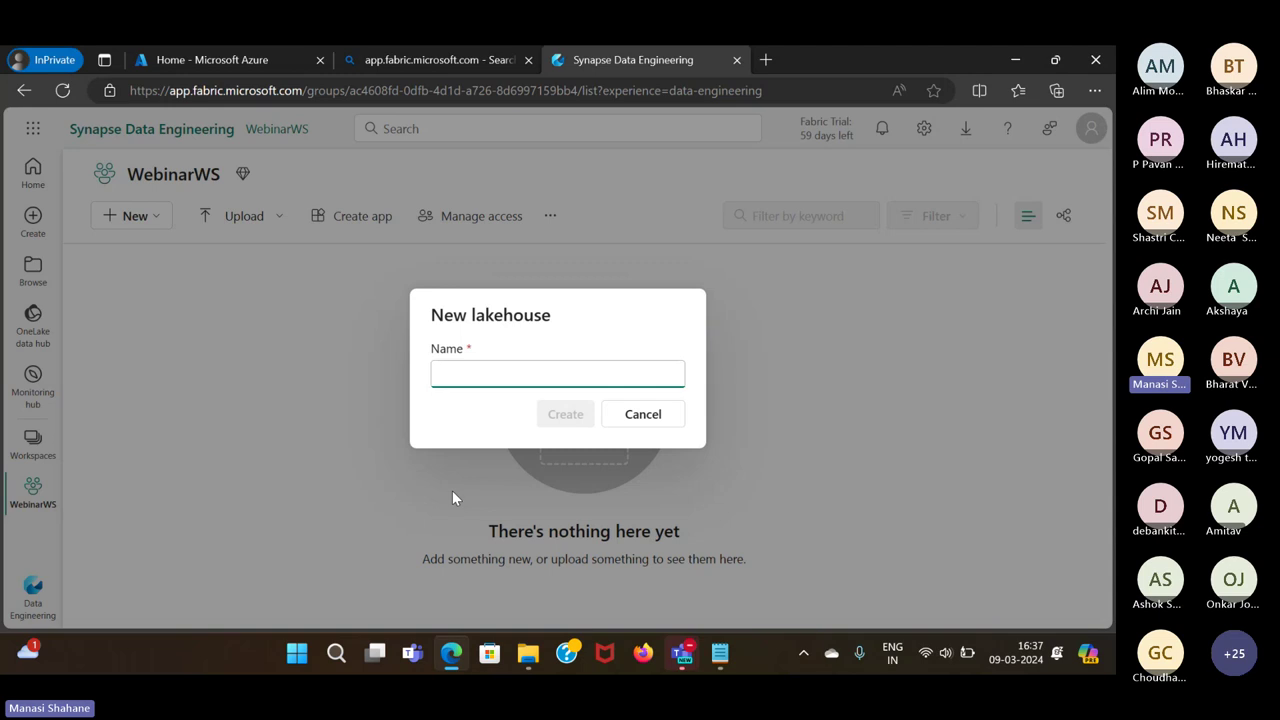
Create the lakehouse WebinarLH and return to the WebinarWS item list.
{"action": "type", "text": "Webinar"}
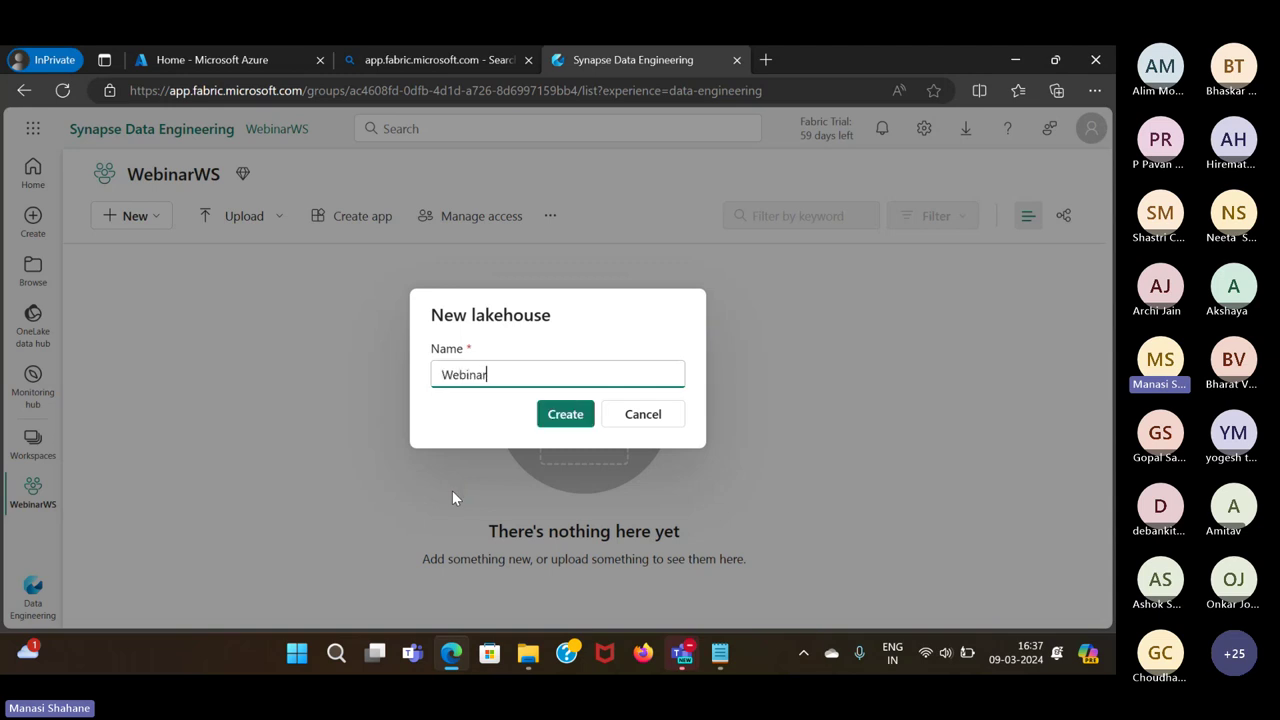
{"action": "type", "text": "LH"}
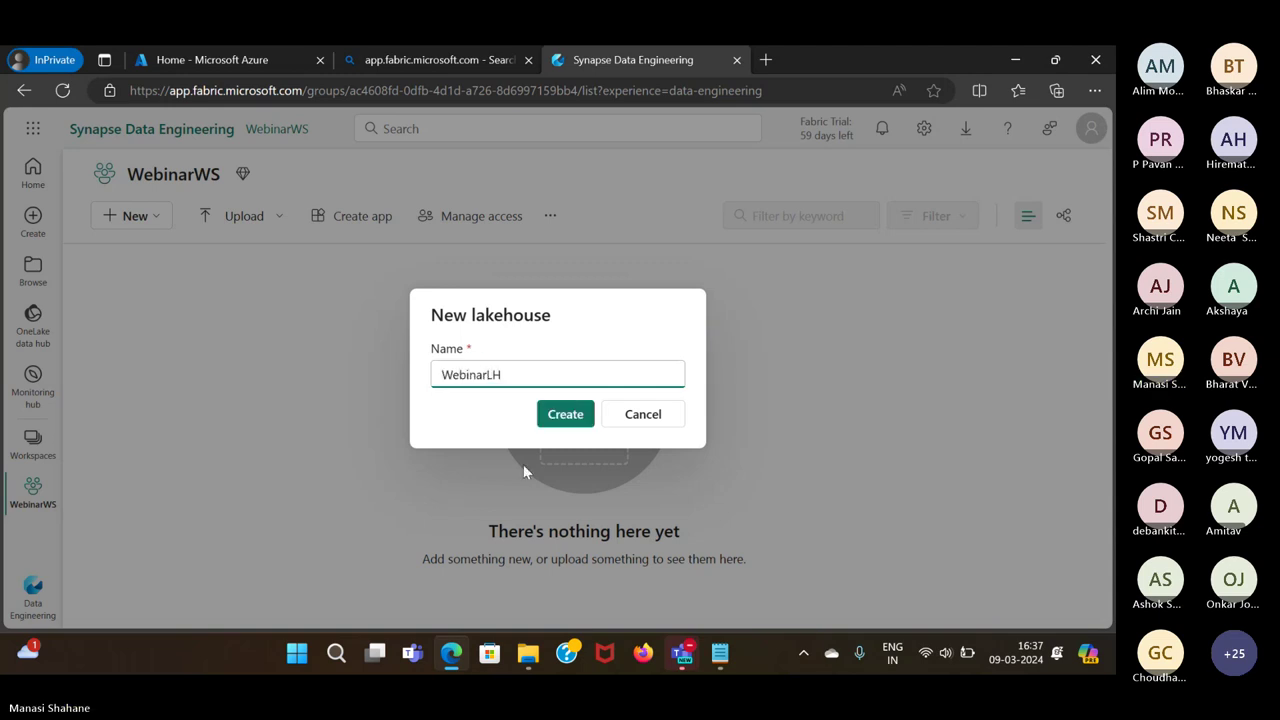
{"action": "left_click", "coordinate": [576, 415]}
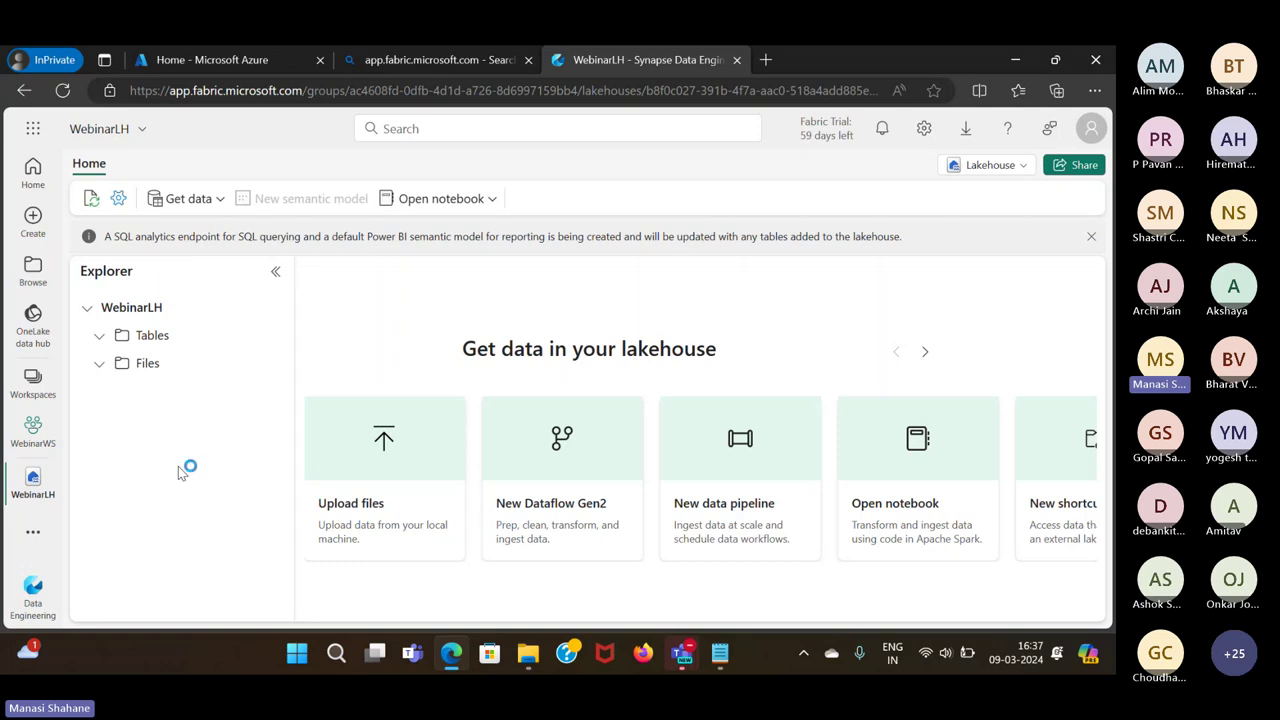
{"action": "left_click", "coordinate": [32, 440]}
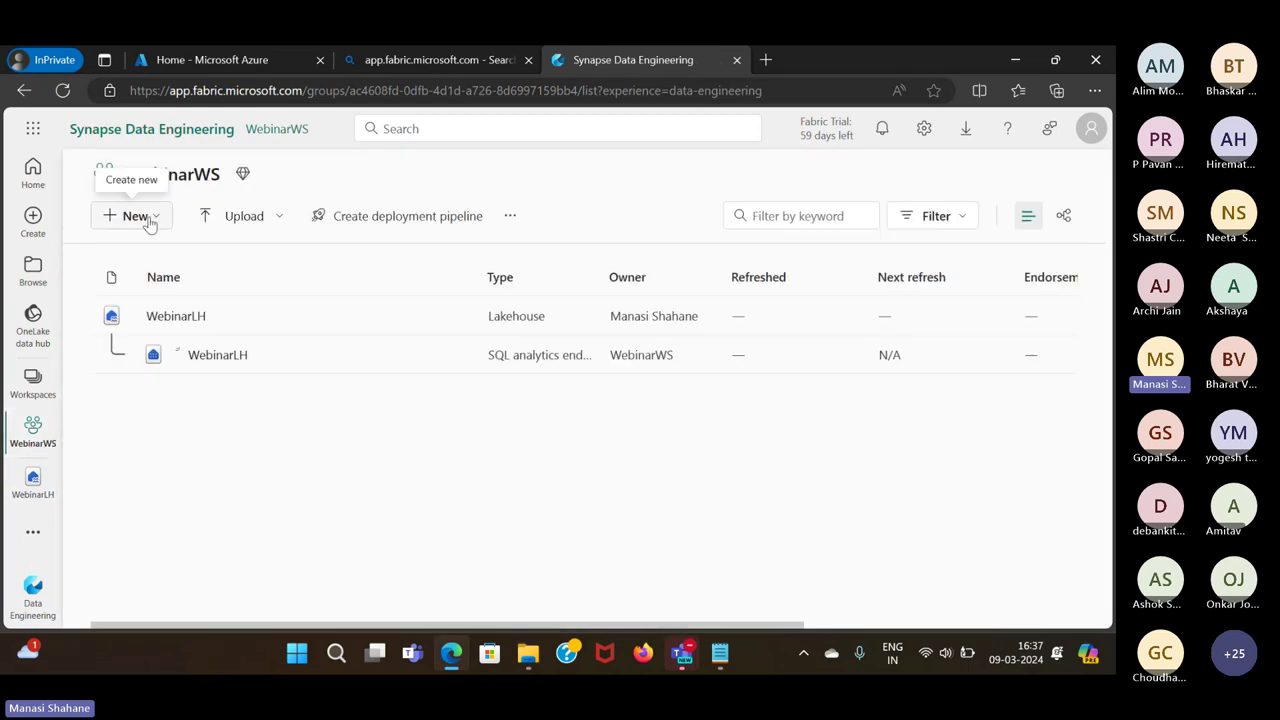
Create a new data pipeline named CopyPipeline in place of the default pipeline1.
{"action": "left_click", "coordinate": [146, 217]}
{"action": "left_click", "coordinate": [163, 122]}
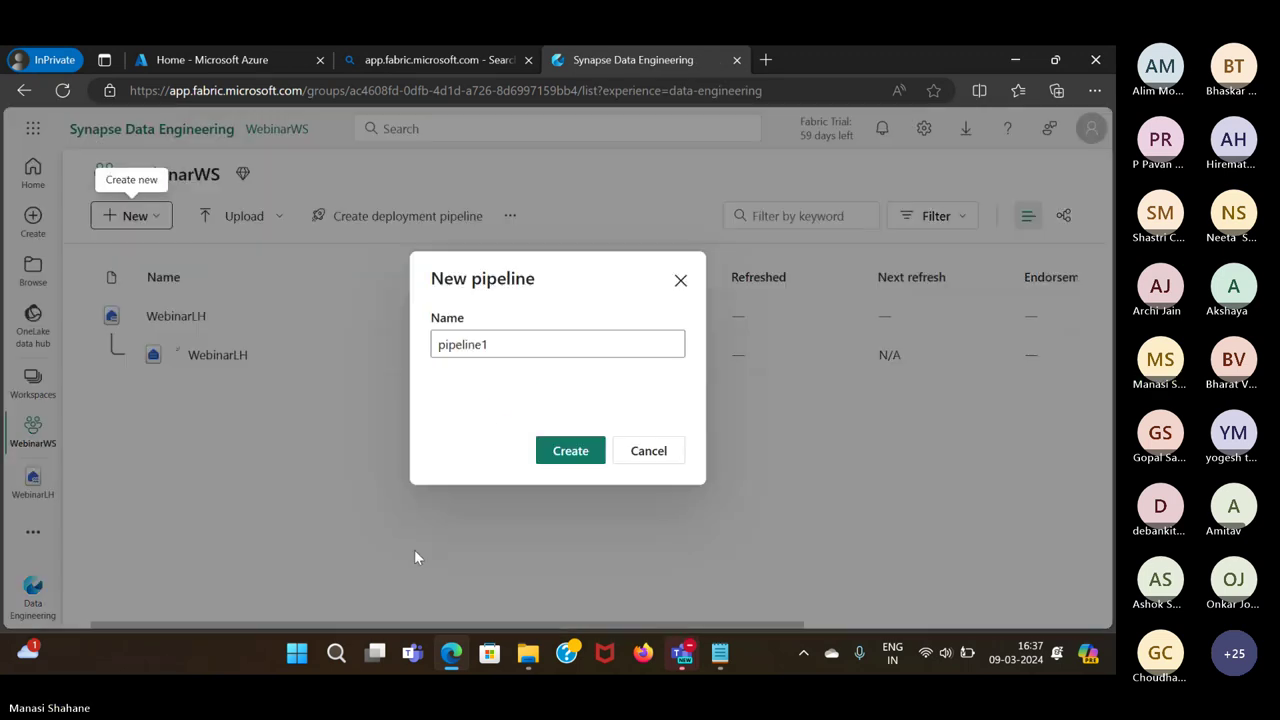
{"action": "left_click_drag", "start_coordinate": [510, 345], "coordinate": [430, 345]}
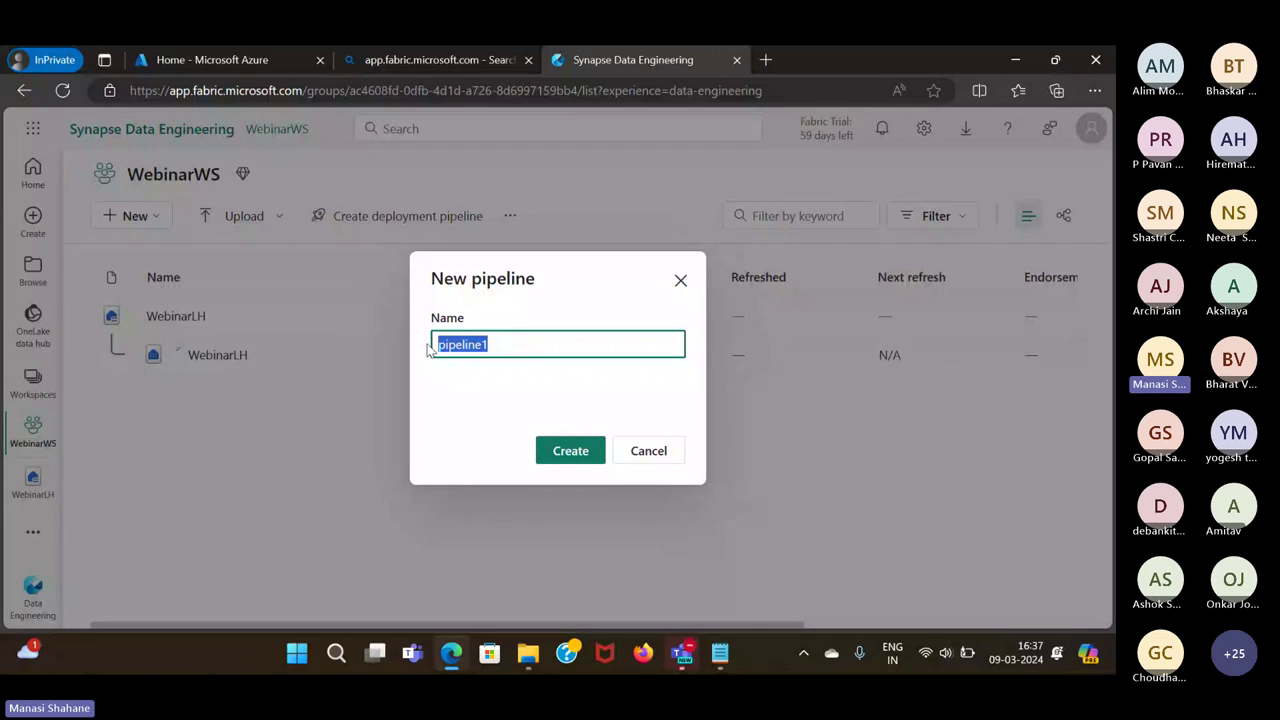
{"action": "type", "text": "CopyPipeline"}
{"action": "left_click", "coordinate": [581, 450]}
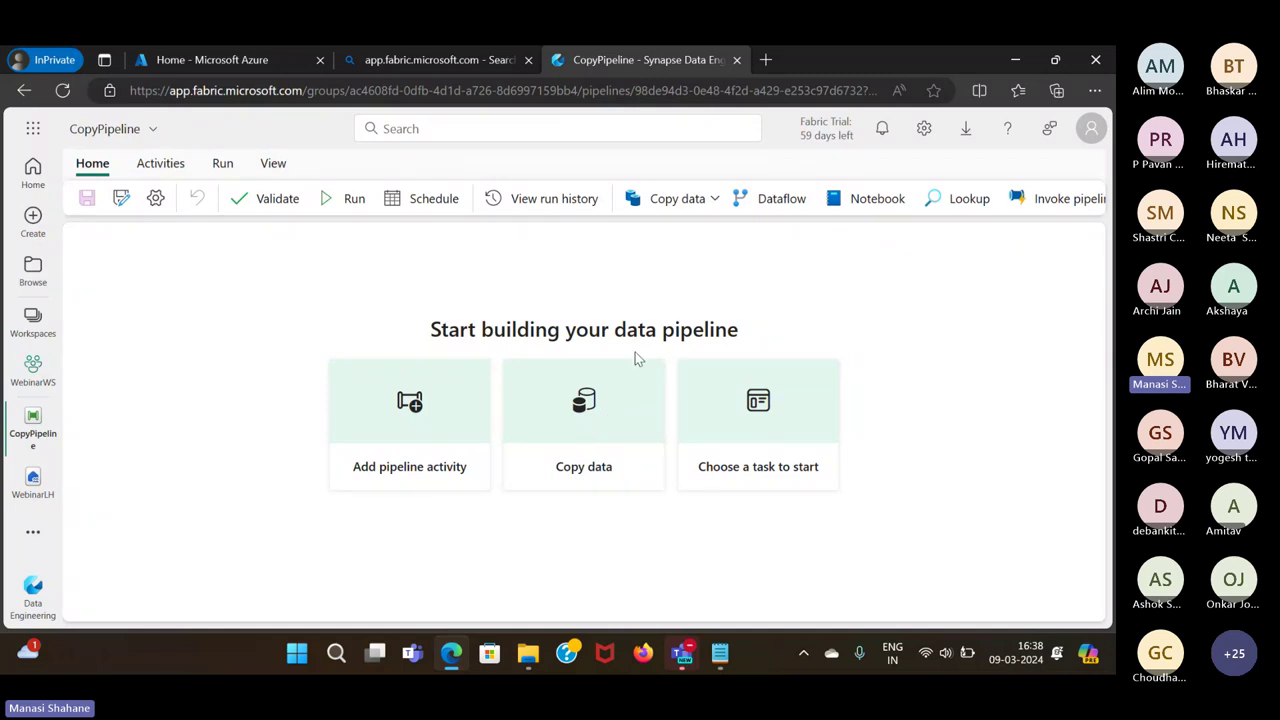
Start Copy data with the Retail Data Model from Wide World Importers sample as source.
{"action": "left_click", "coordinate": [624, 428]}
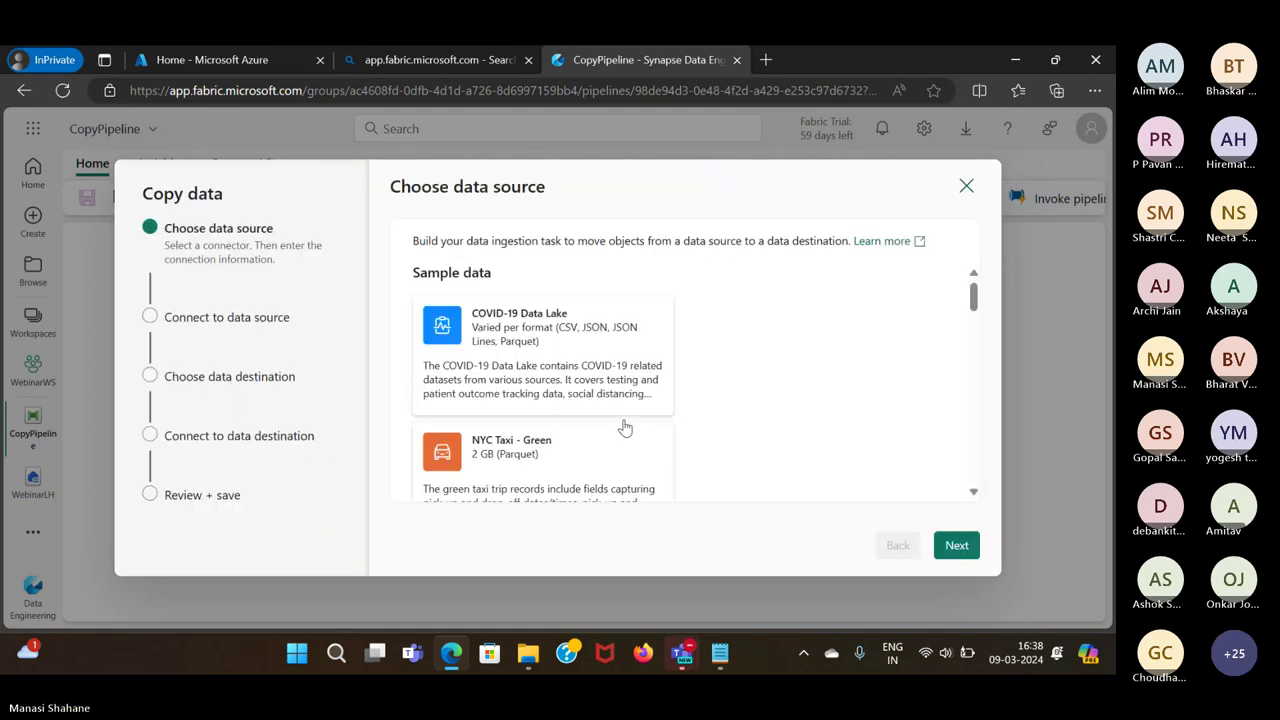
{"action": "scroll", "coordinate": [624, 428], "scroll_direction": "down", "scroll_amount": 5}
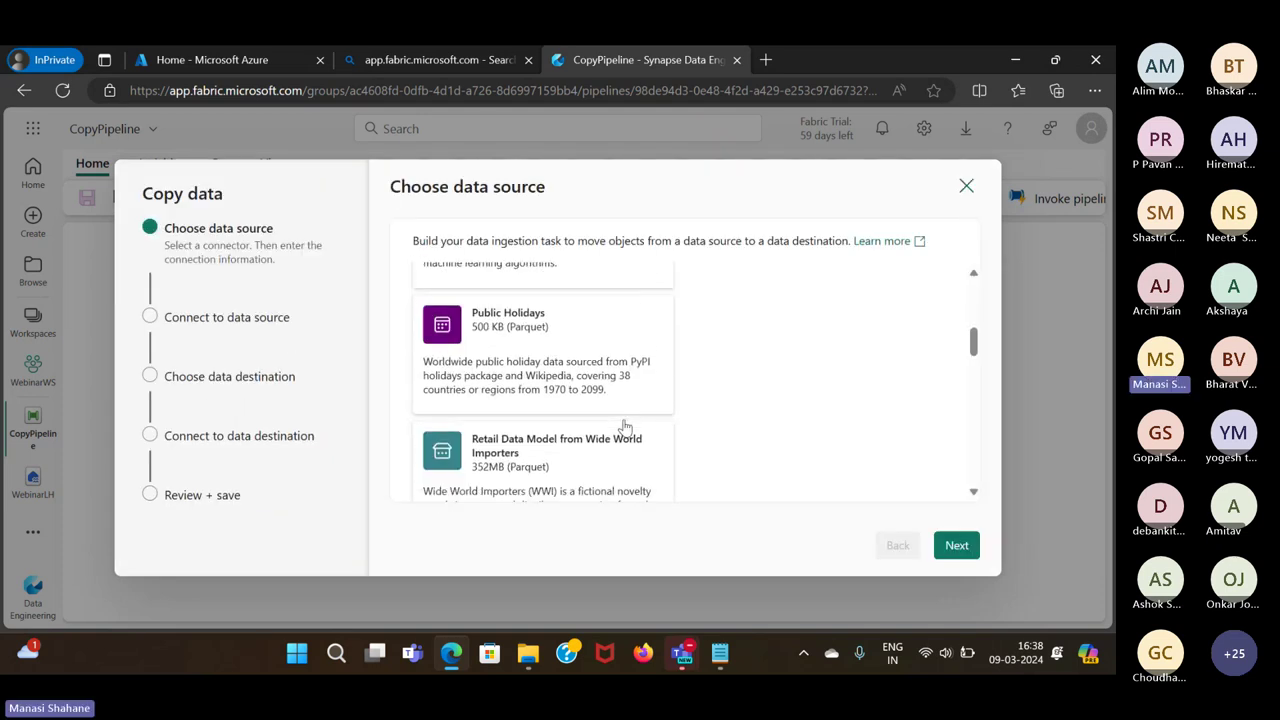
{"action": "scroll", "coordinate": [624, 428], "scroll_direction": "down", "scroll_amount": 1}
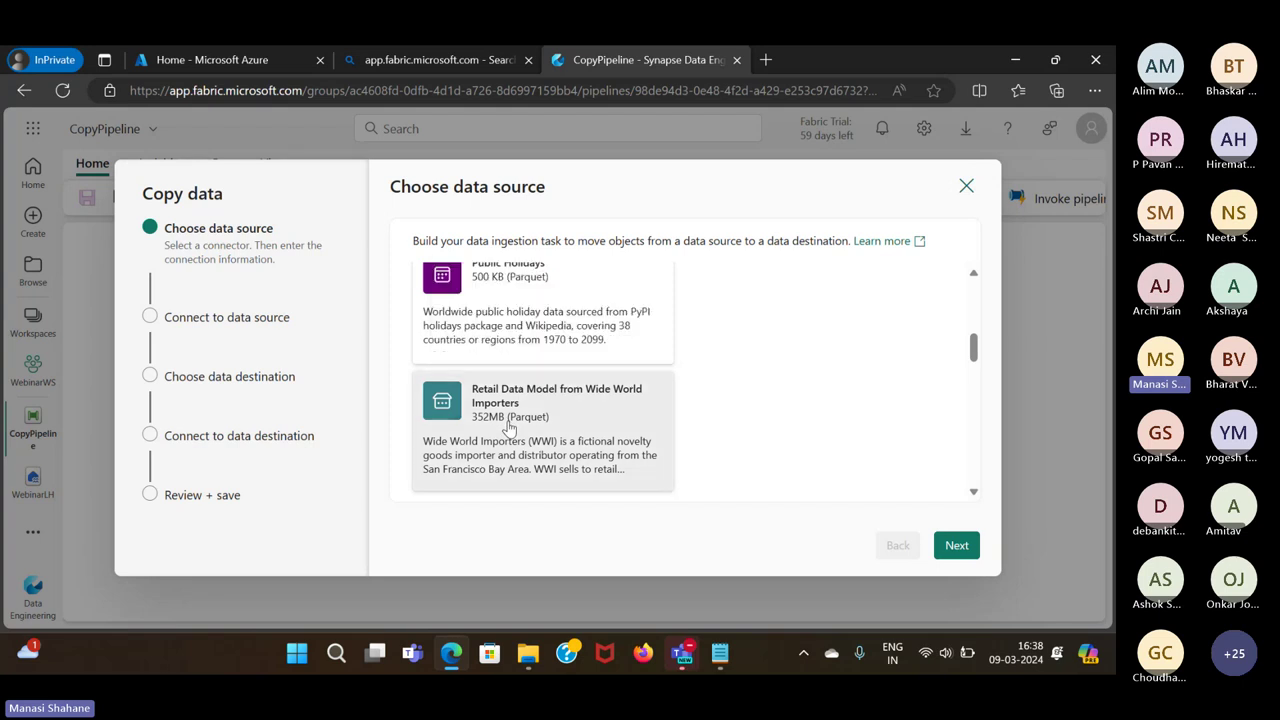
{"action": "left_click", "coordinate": [957, 546]}
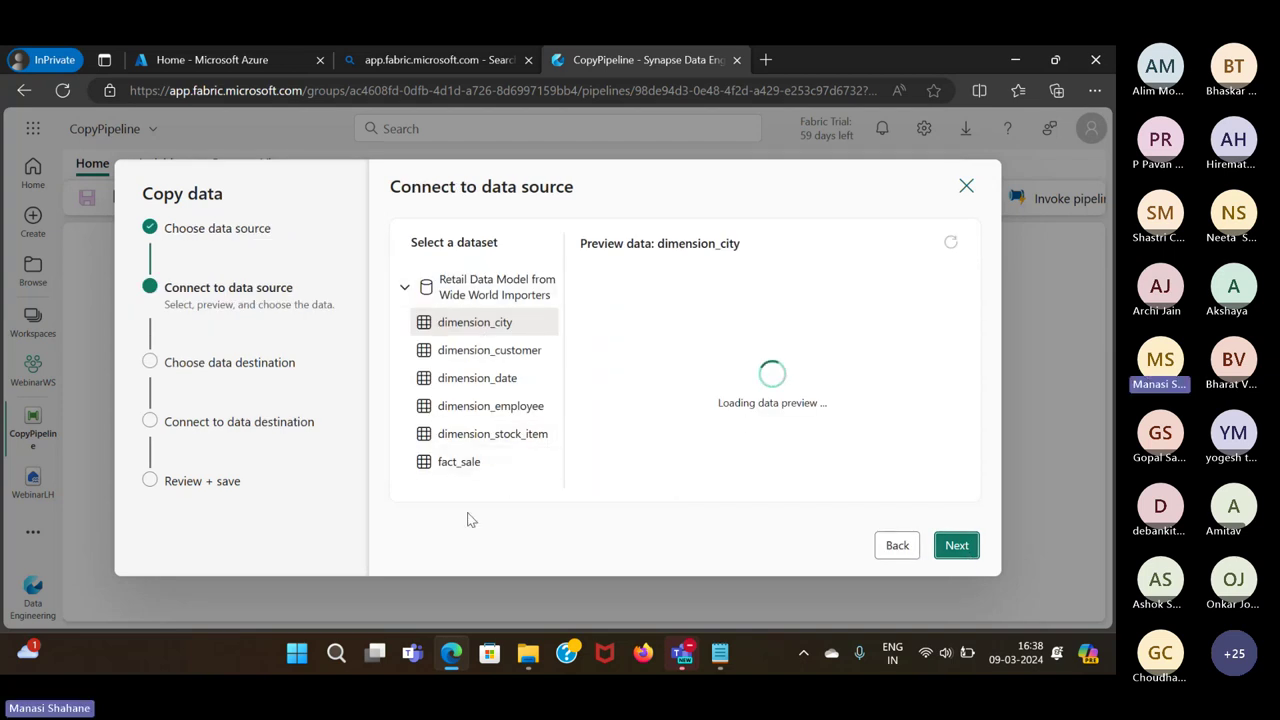
{"action": "left_click", "coordinate": [955, 548]}
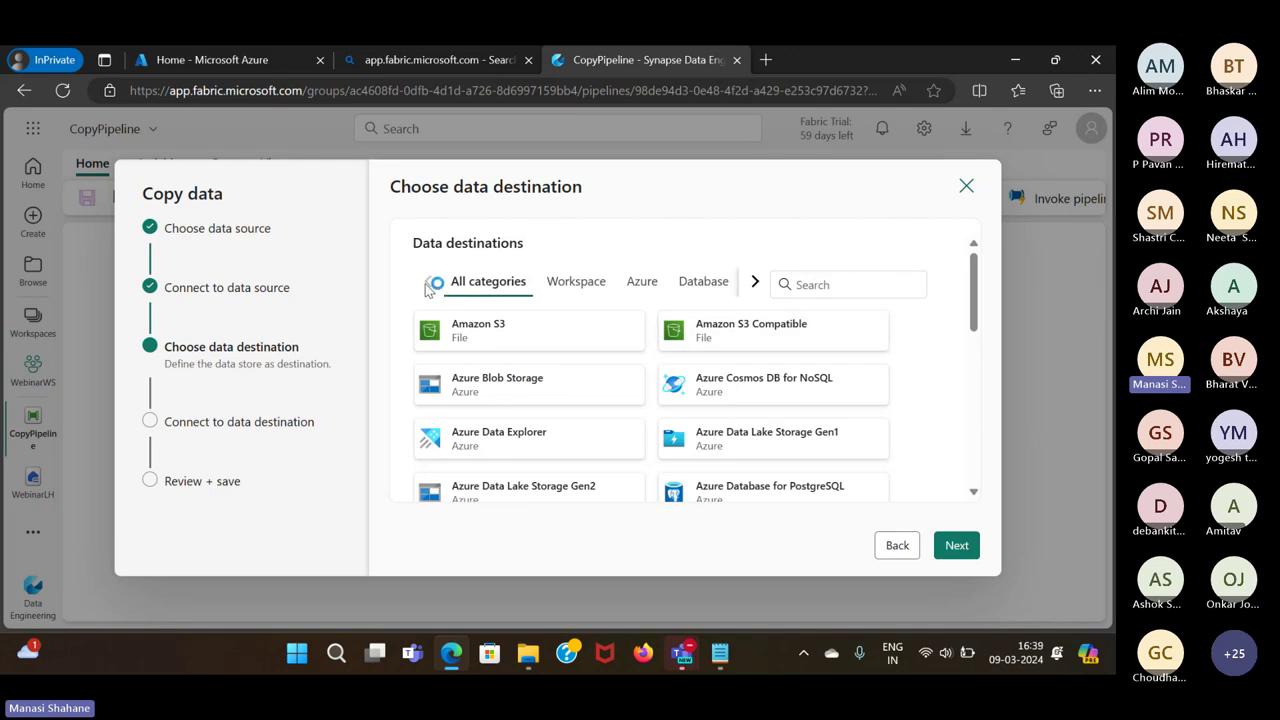
Change the copy source table to dimension_stock_item and continue to destinations.
{"action": "left_click", "coordinate": [897, 545]}
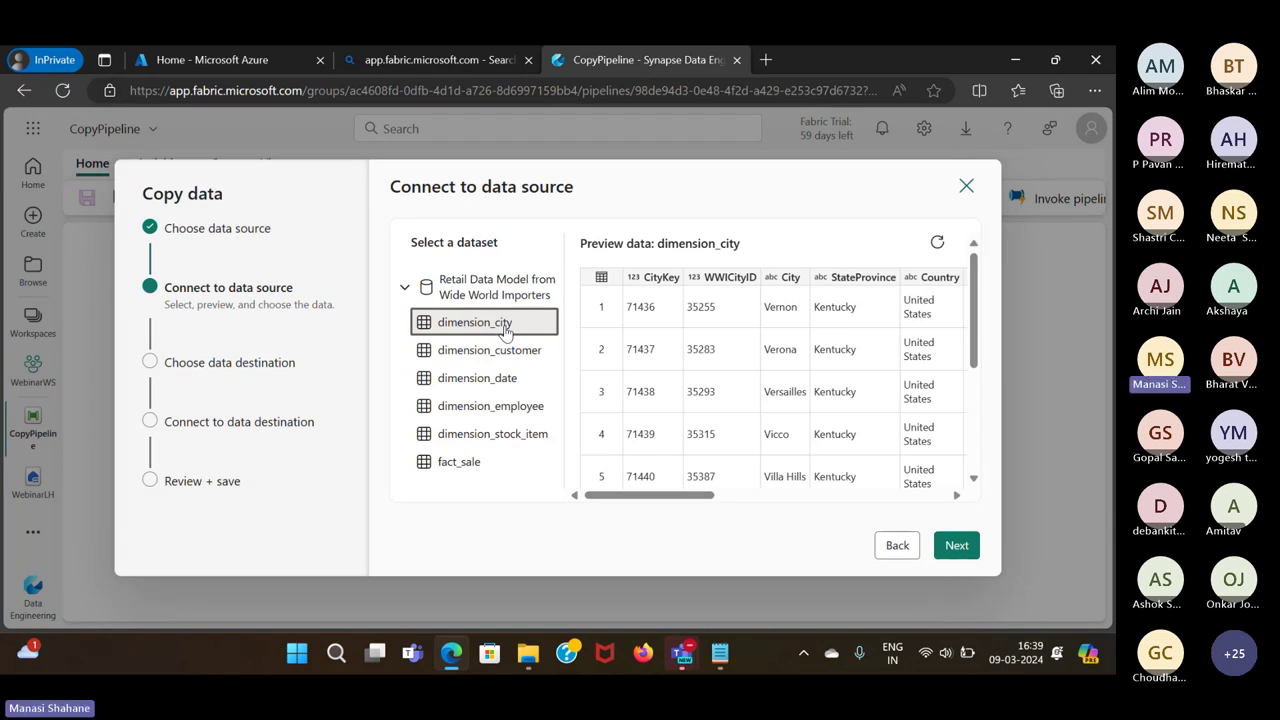
{"action": "left_click", "coordinate": [507, 440]}
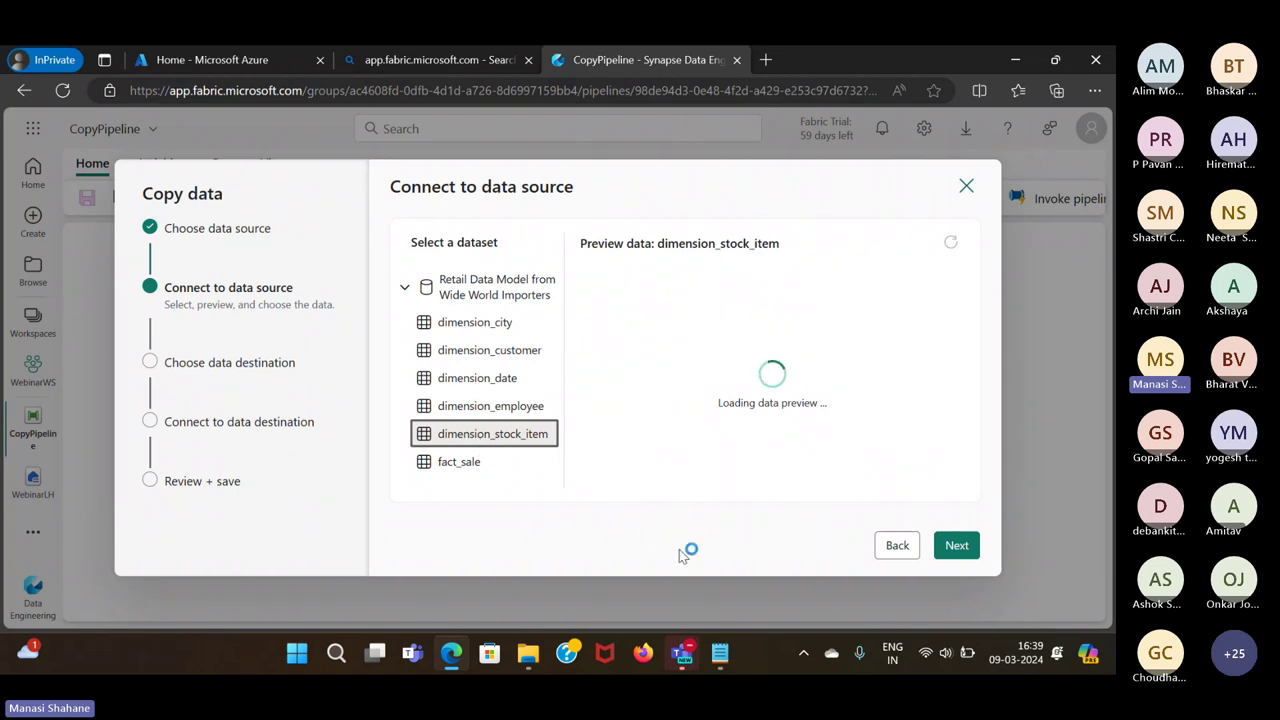
{"action": "left_click", "coordinate": [962, 545]}
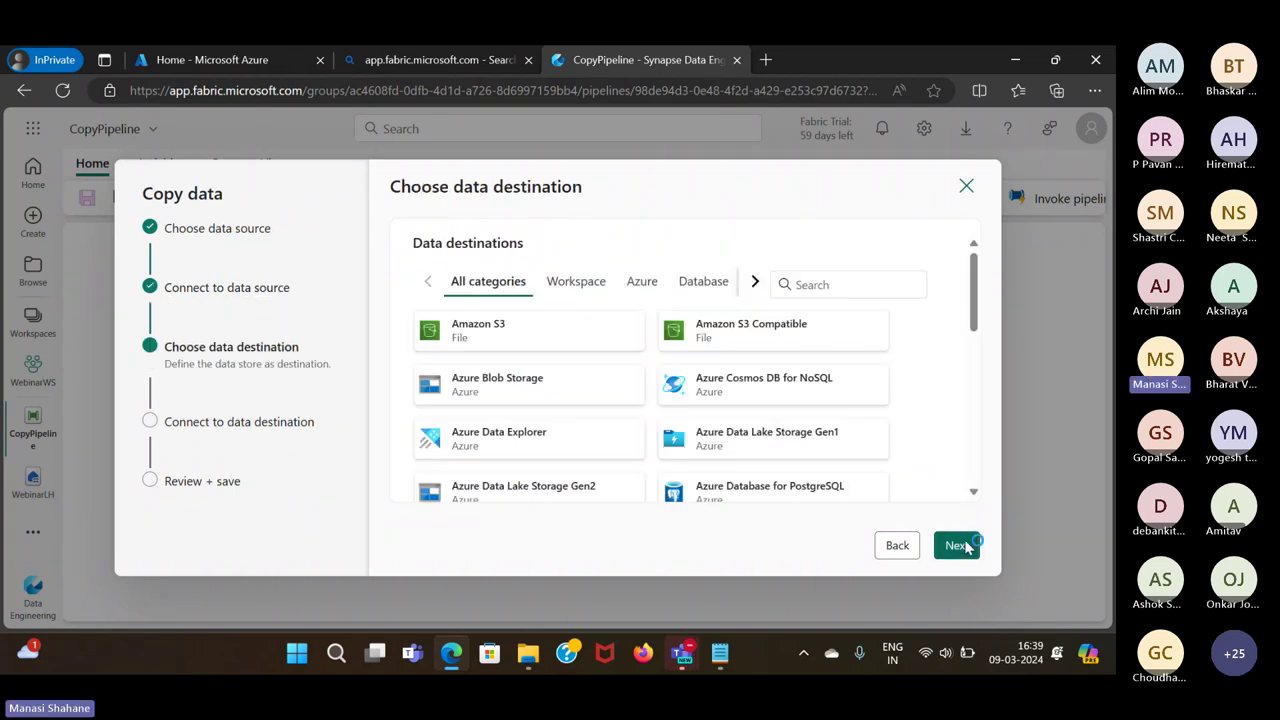
Set the existing WebinarLH lakehouse as the copy destination, loading into new table dimension_stock_item.
{"action": "left_click", "coordinate": [577, 284]}
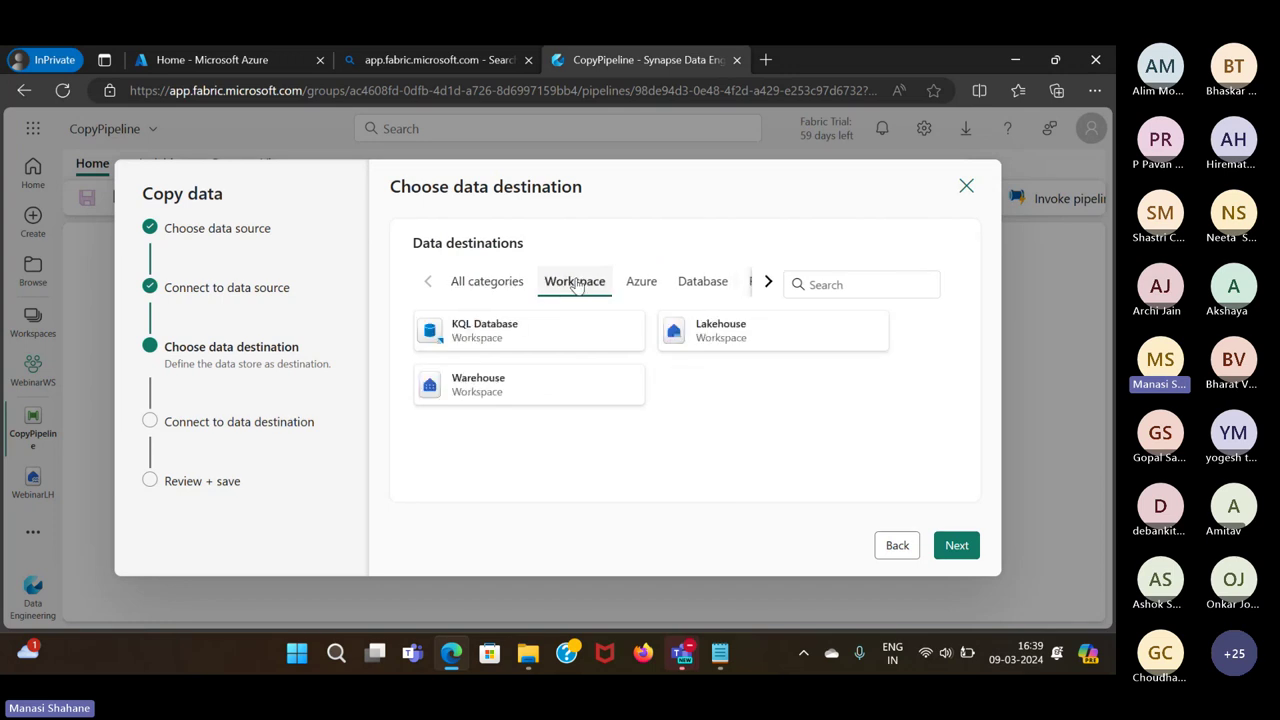
{"action": "left_click", "coordinate": [762, 344]}
{"action": "left_click", "coordinate": [955, 549]}
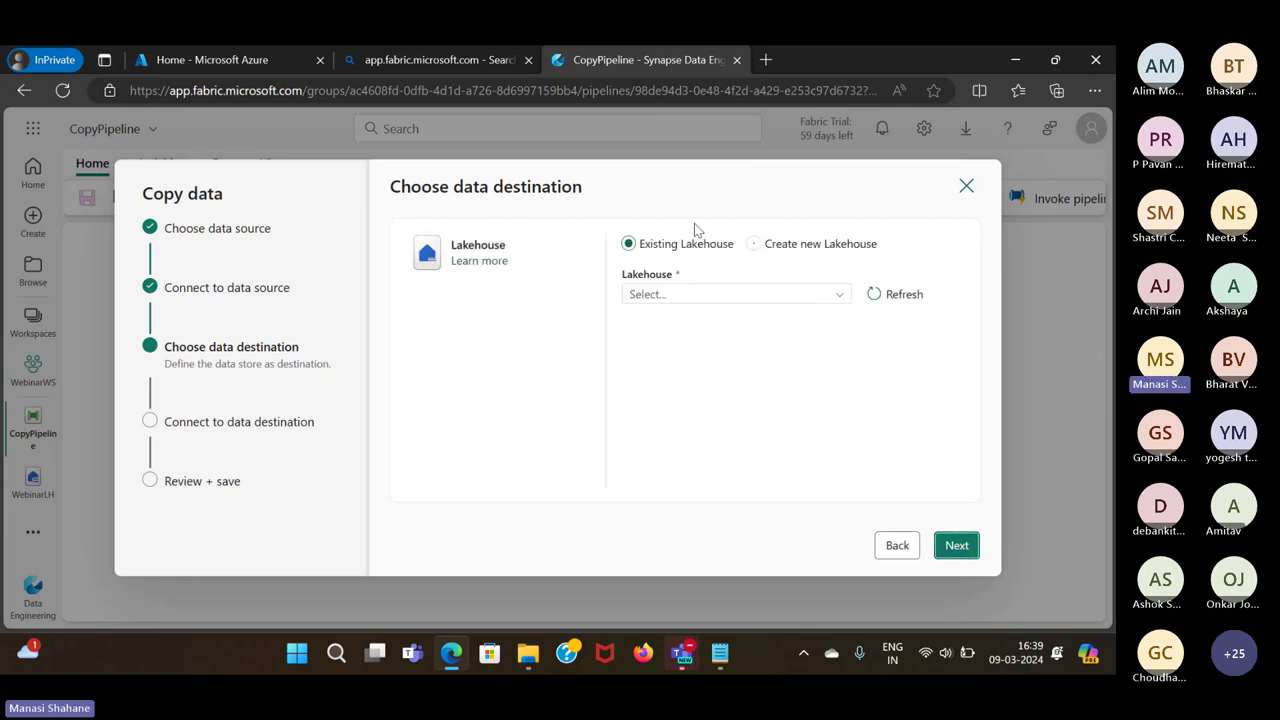
{"action": "left_click", "coordinate": [696, 297]}
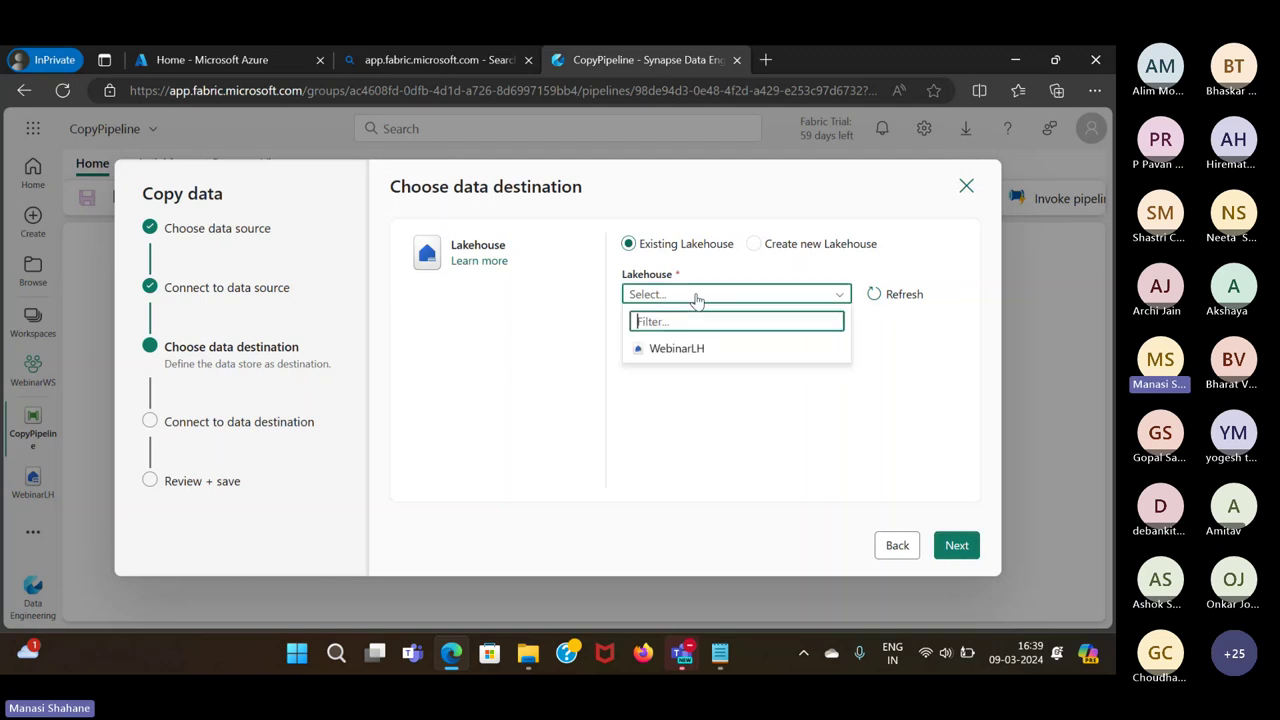
{"action": "left_click", "coordinate": [698, 348]}
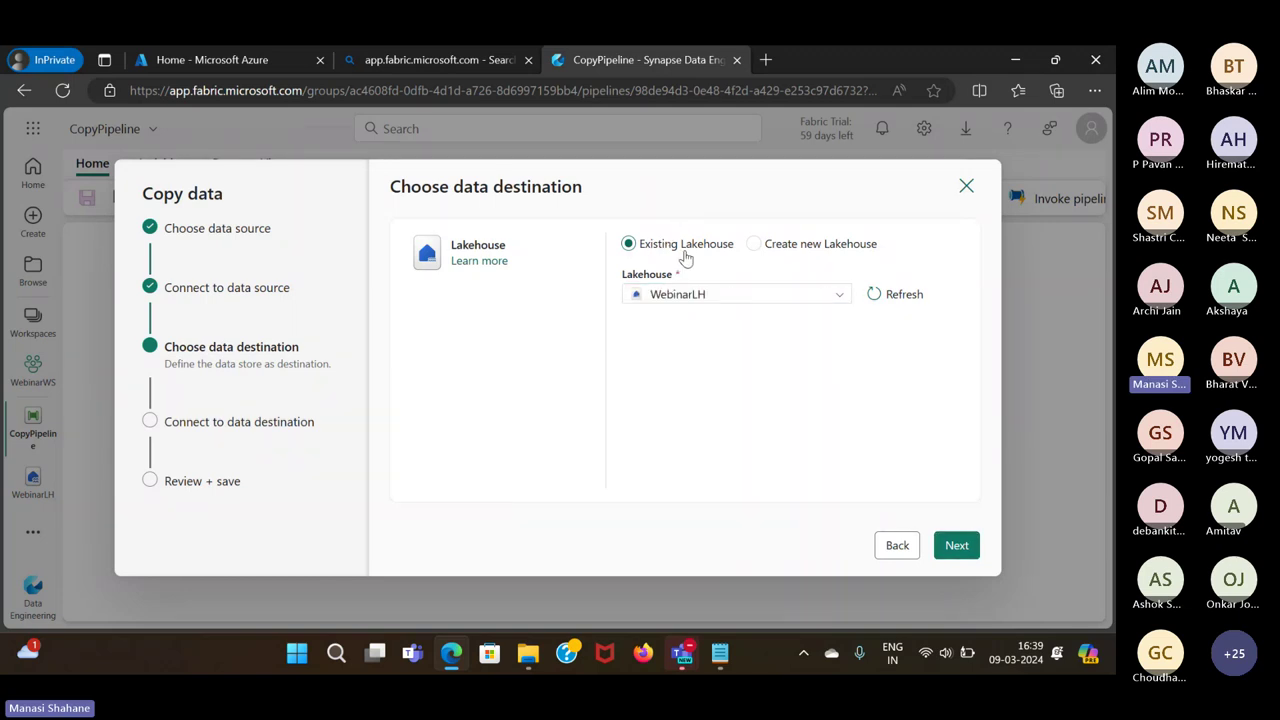
{"action": "left_click", "coordinate": [961, 545]}
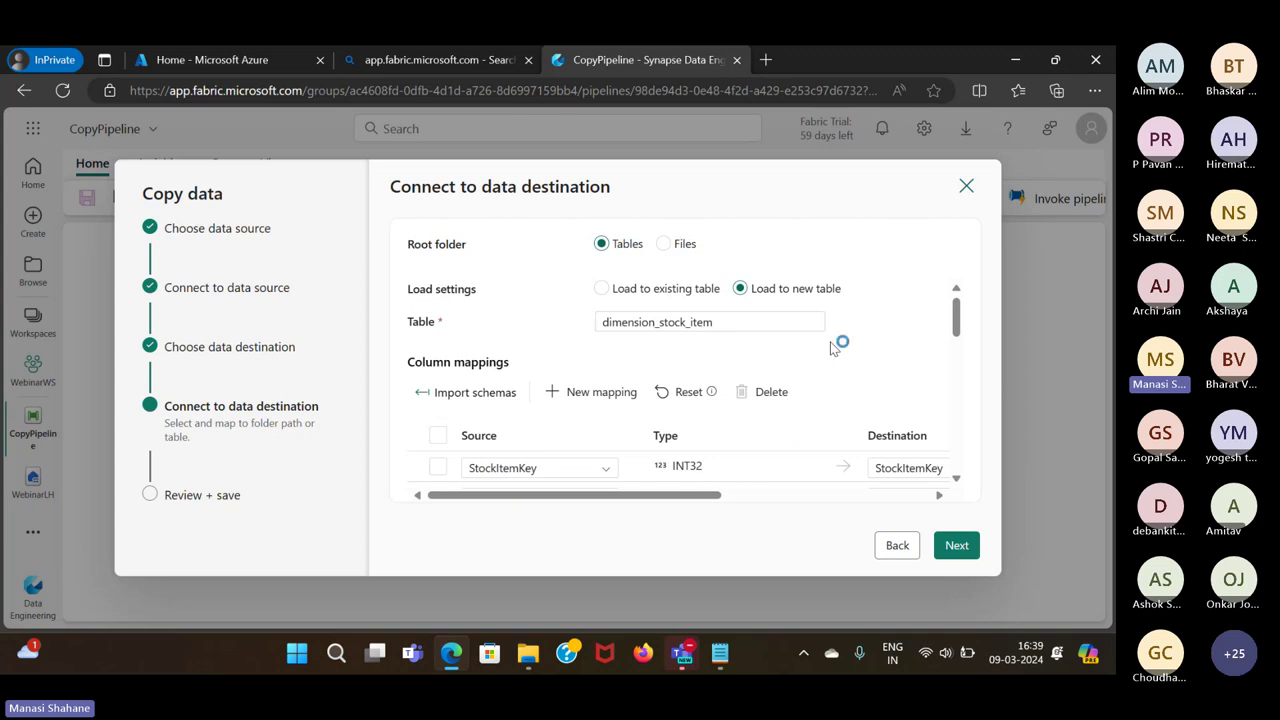
Review the dimension_stock_item column mappings and accept them to reach Review + save.
{"action": "scroll", "coordinate": [745, 432], "scroll_direction": "down", "scroll_amount": 4}
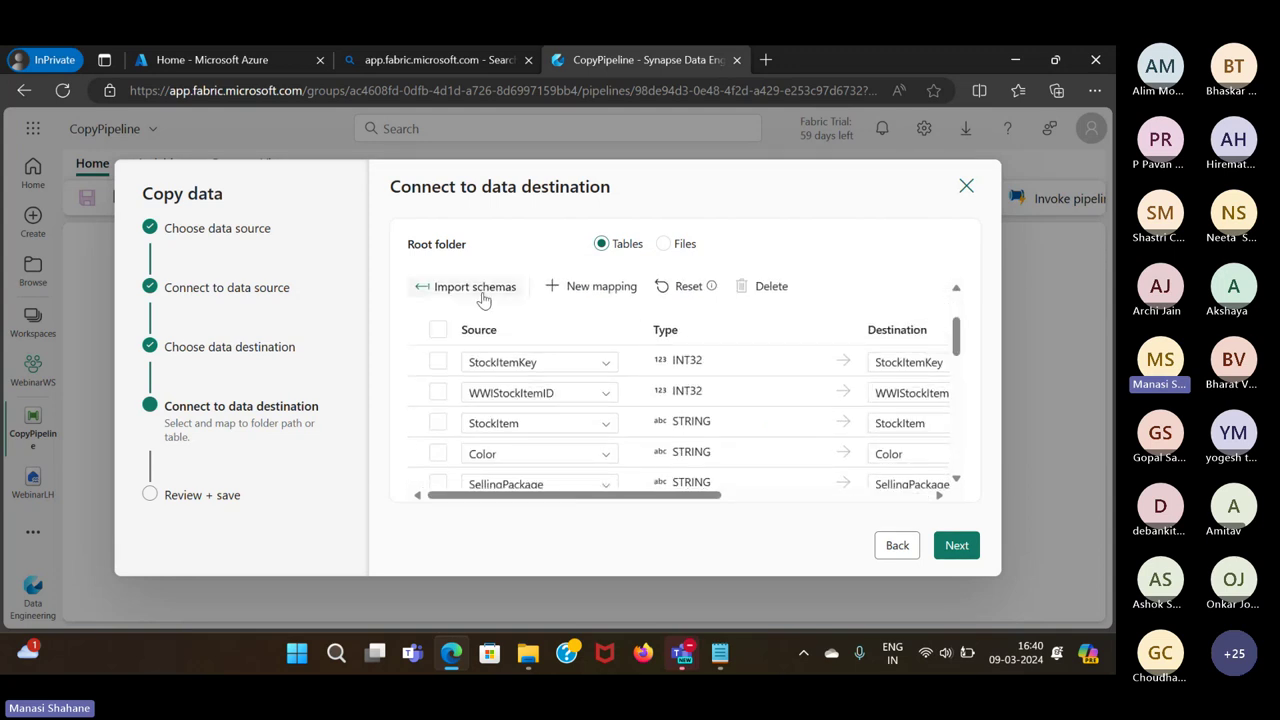
{"action": "scroll", "coordinate": [724, 410], "scroll_direction": "down", "scroll_amount": 2}
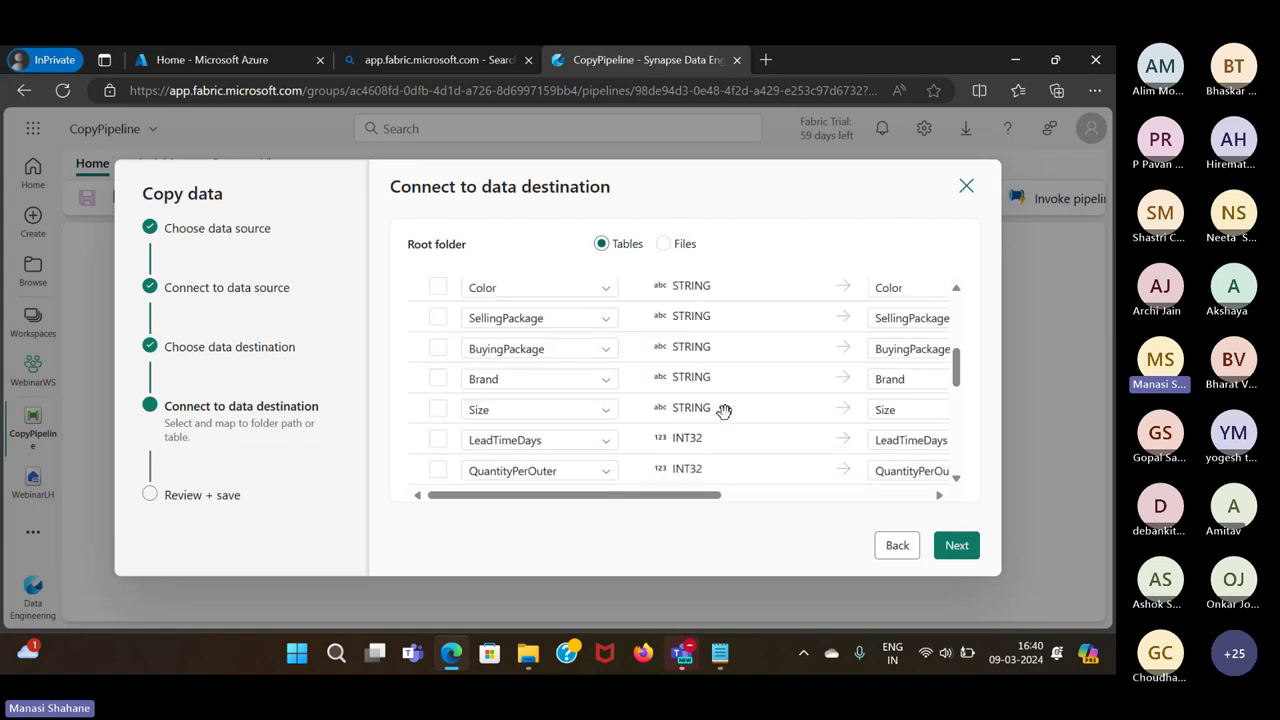
{"action": "scroll", "coordinate": [724, 410], "scroll_direction": "up", "scroll_amount": 2}
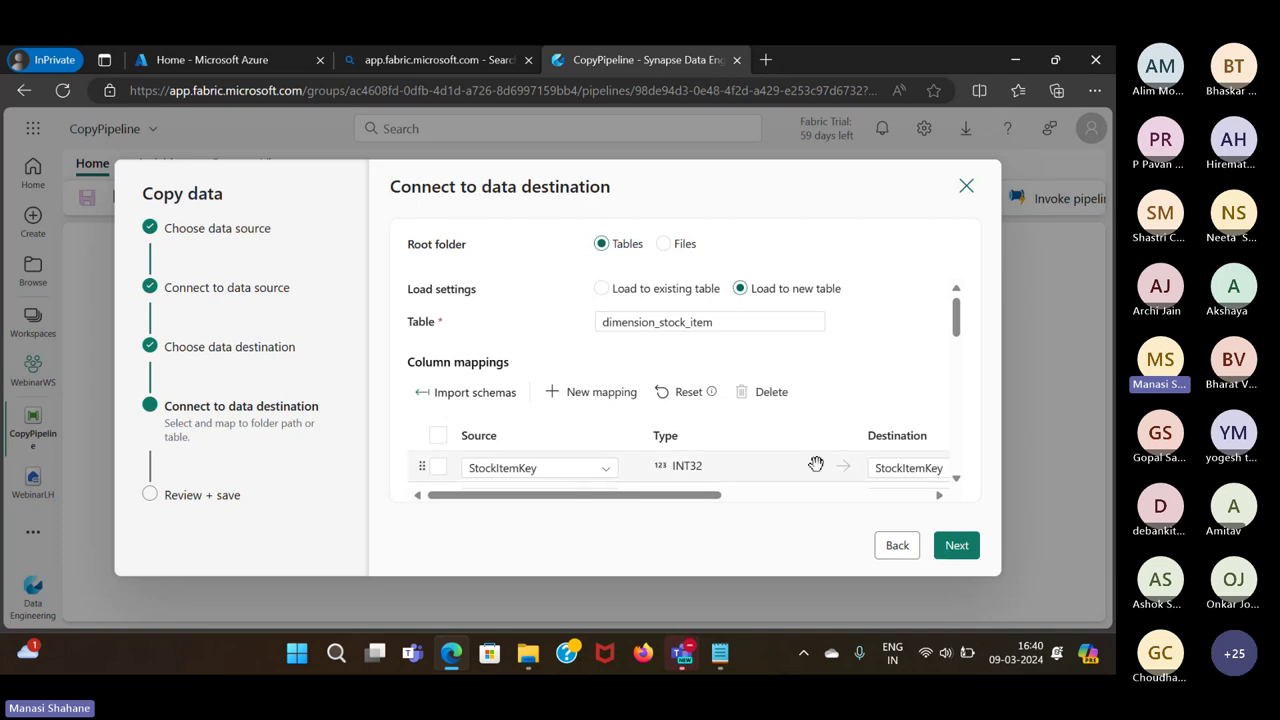
{"action": "scroll", "coordinate": [816, 464], "scroll_direction": "down", "scroll_amount": 10}
{"action": "scroll", "coordinate": [816, 464], "scroll_direction": "up", "scroll_amount": 5}
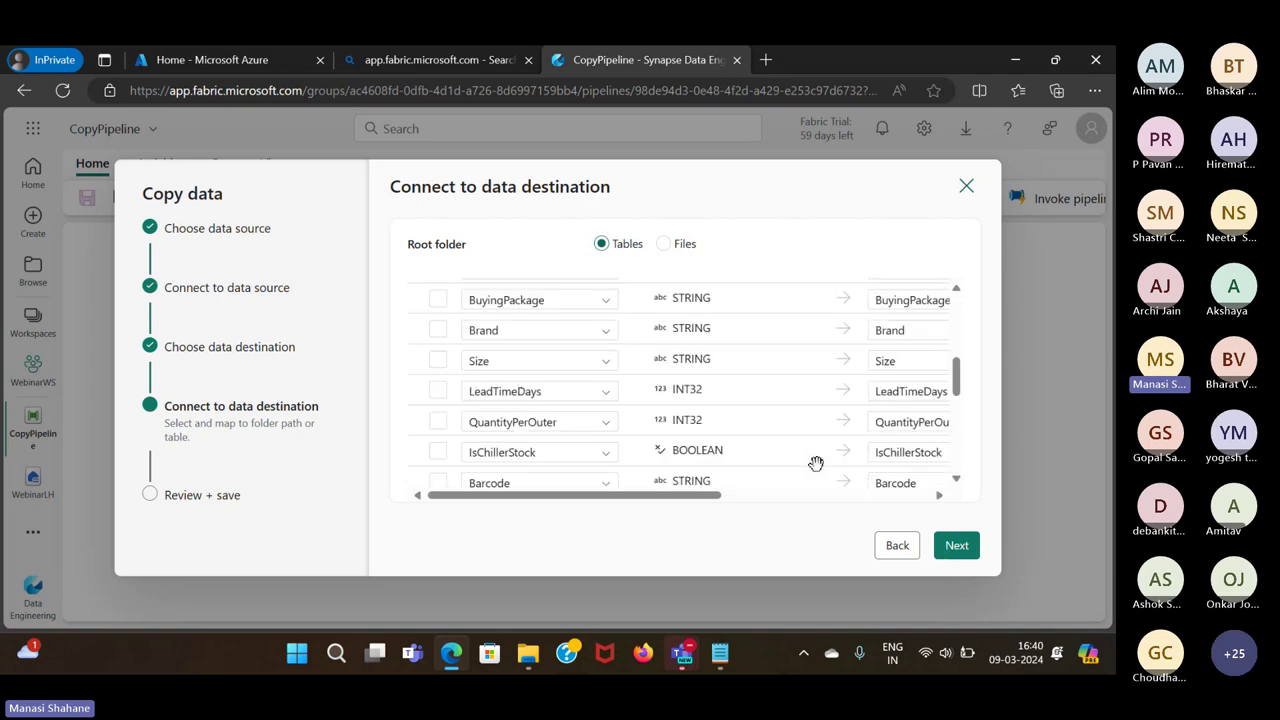
{"action": "scroll", "coordinate": [816, 464], "scroll_direction": "up", "scroll_amount": 5}
{"action": "left_click", "coordinate": [958, 549]}
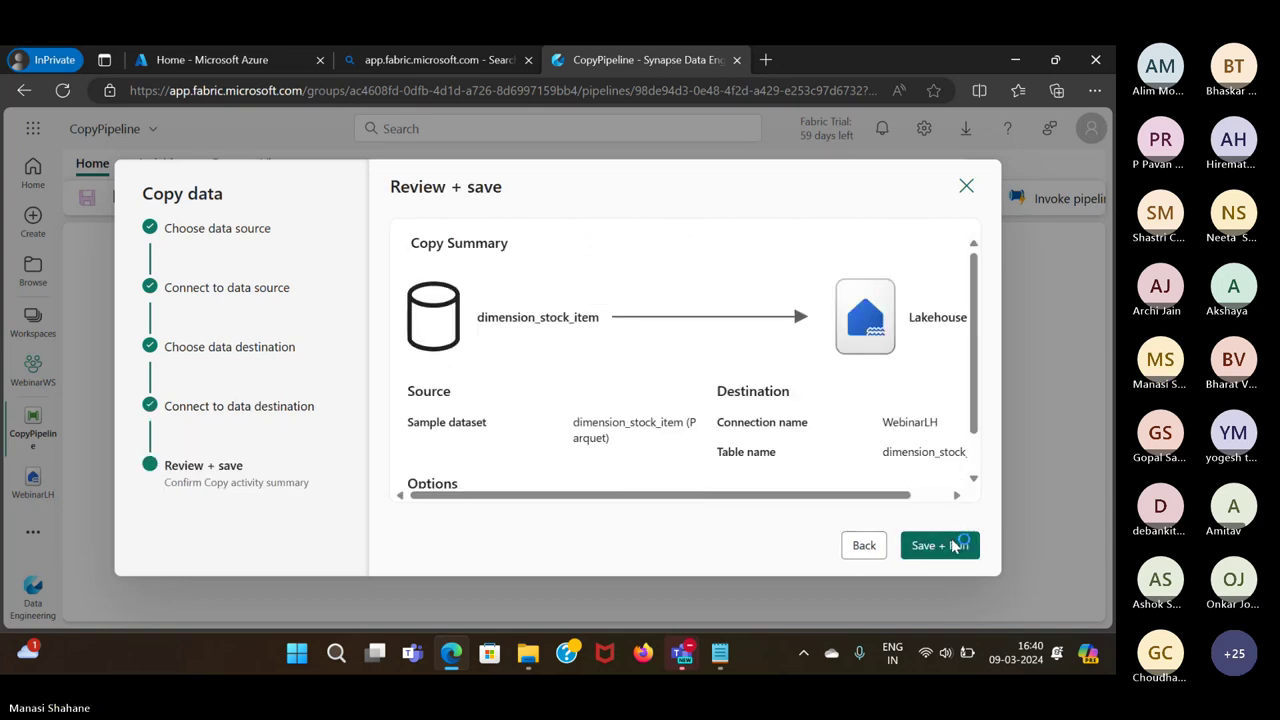
Save and run CopyPipeline until it succeeds, then open the WebinarLH lakehouse.
{"action": "left_click", "coordinate": [938, 545]}
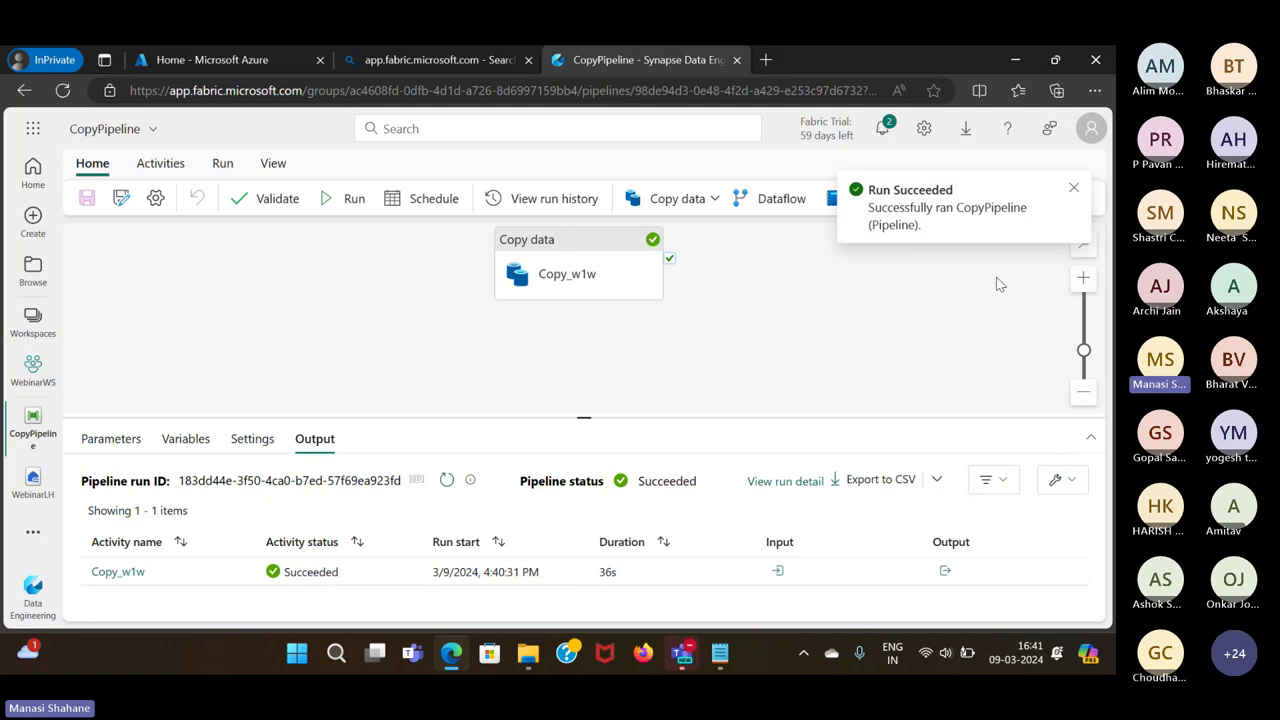
{"action": "left_click", "coordinate": [1071, 190]}
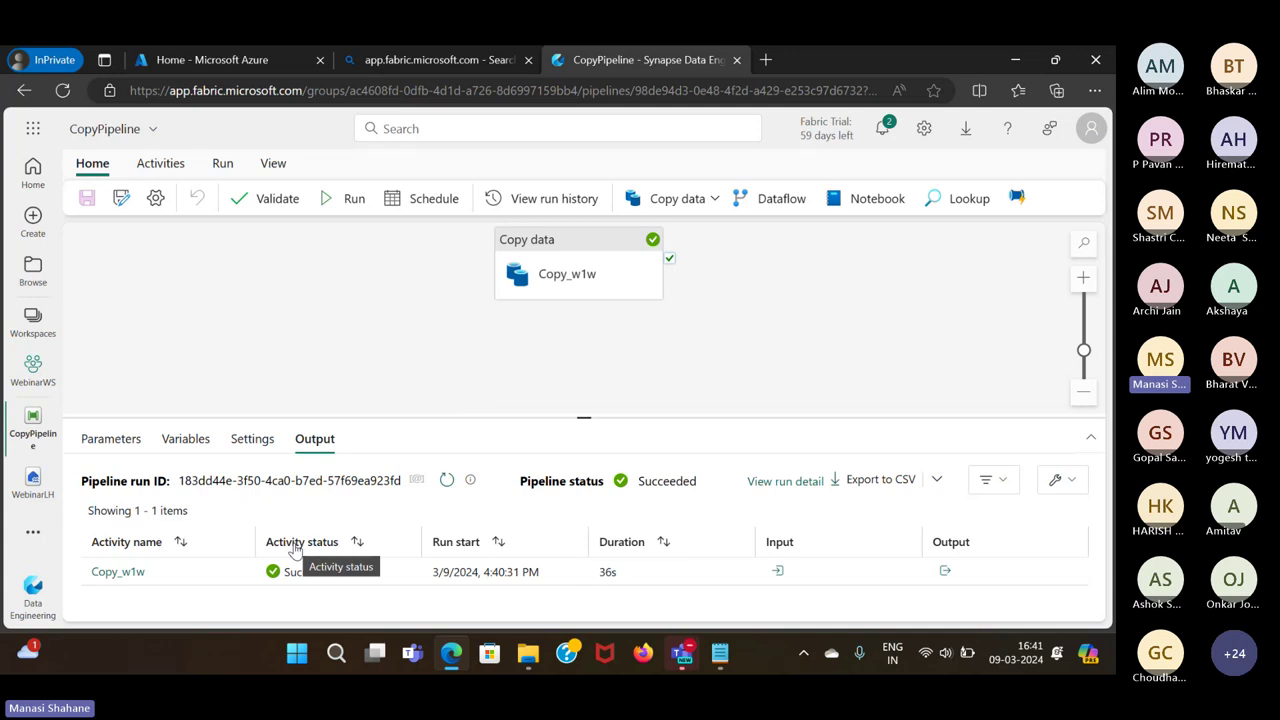
{"action": "left_click", "coordinate": [33, 488]}
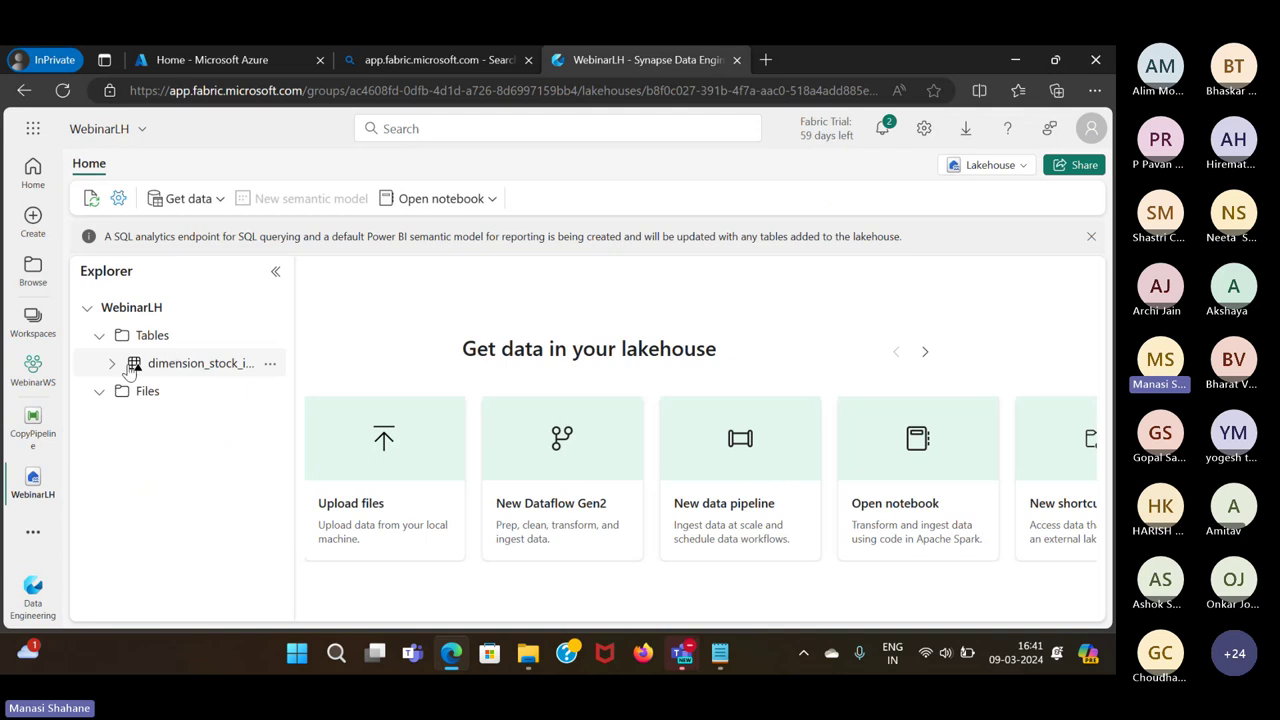
Inspect the dimension_stock_item columns in the Explorer, then collapse the table.
{"action": "left_click", "coordinate": [111, 364]}
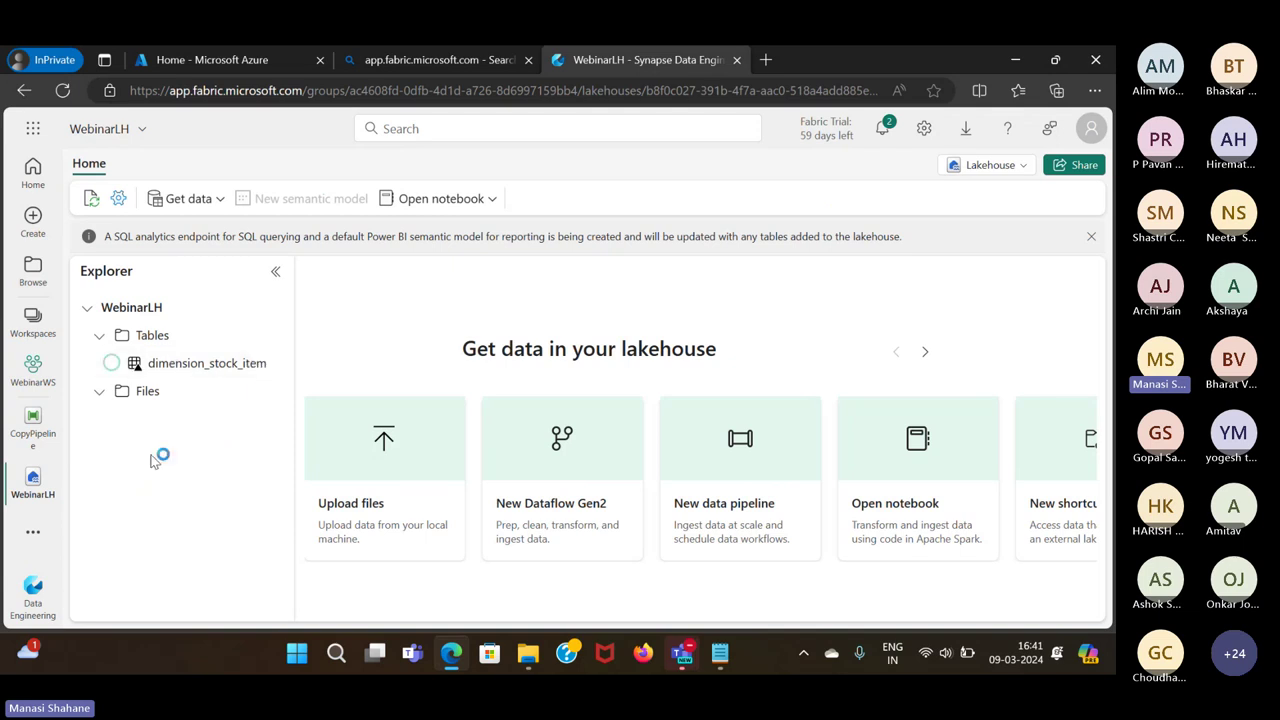
{"action": "scroll", "coordinate": [198, 530], "scroll_direction": "down", "scroll_amount": 2}
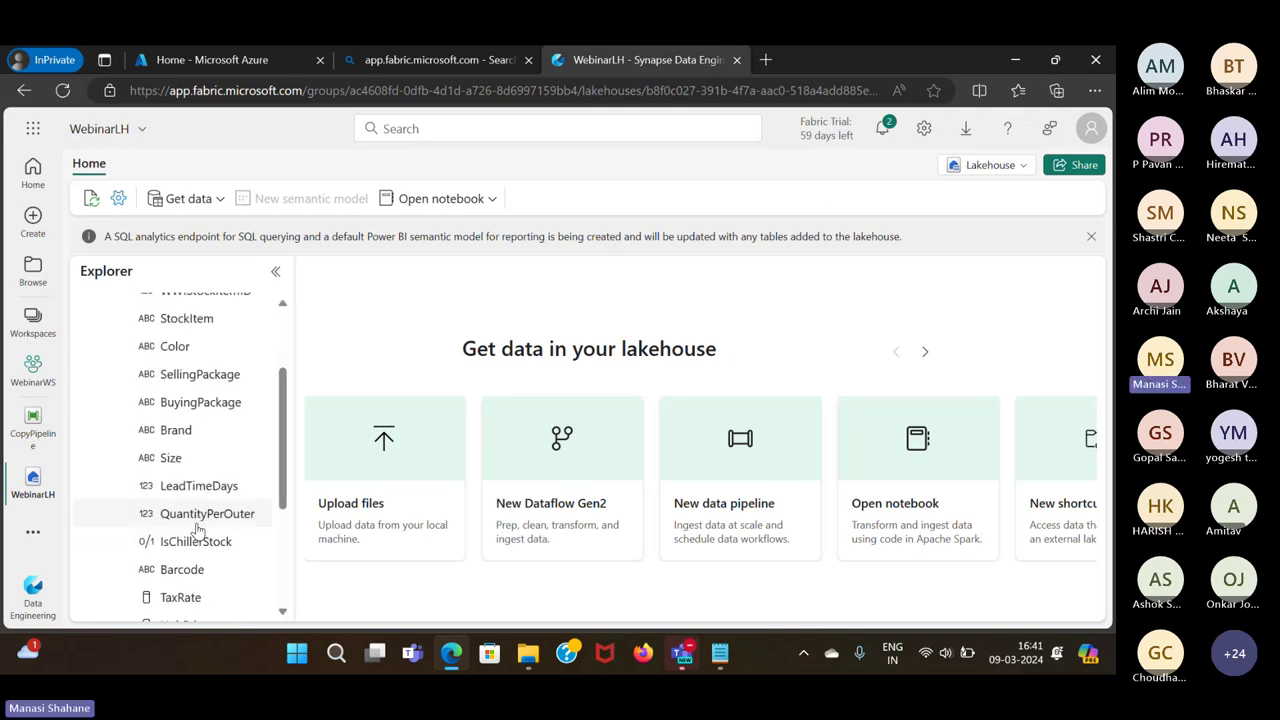
{"action": "scroll", "coordinate": [198, 530], "scroll_direction": "down", "scroll_amount": 3}
{"action": "scroll", "coordinate": [195, 540], "scroll_direction": "up", "scroll_amount": 5}
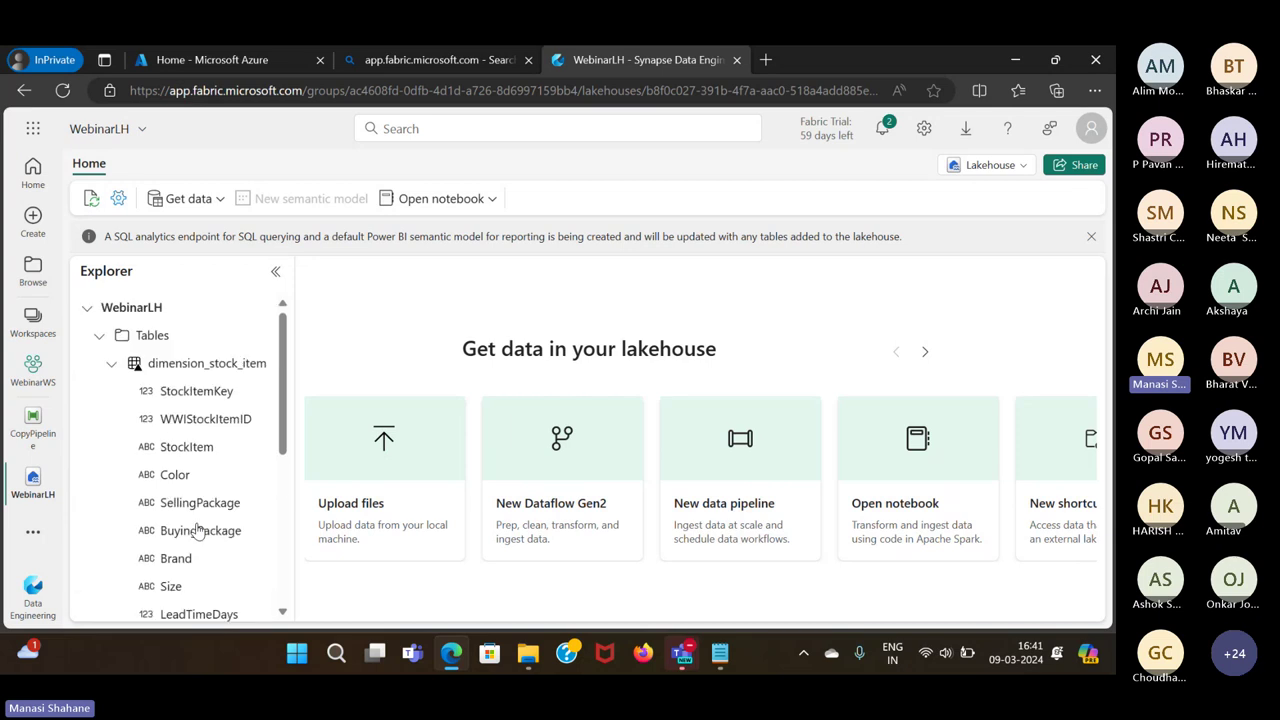
{"action": "left_click", "coordinate": [111, 368]}
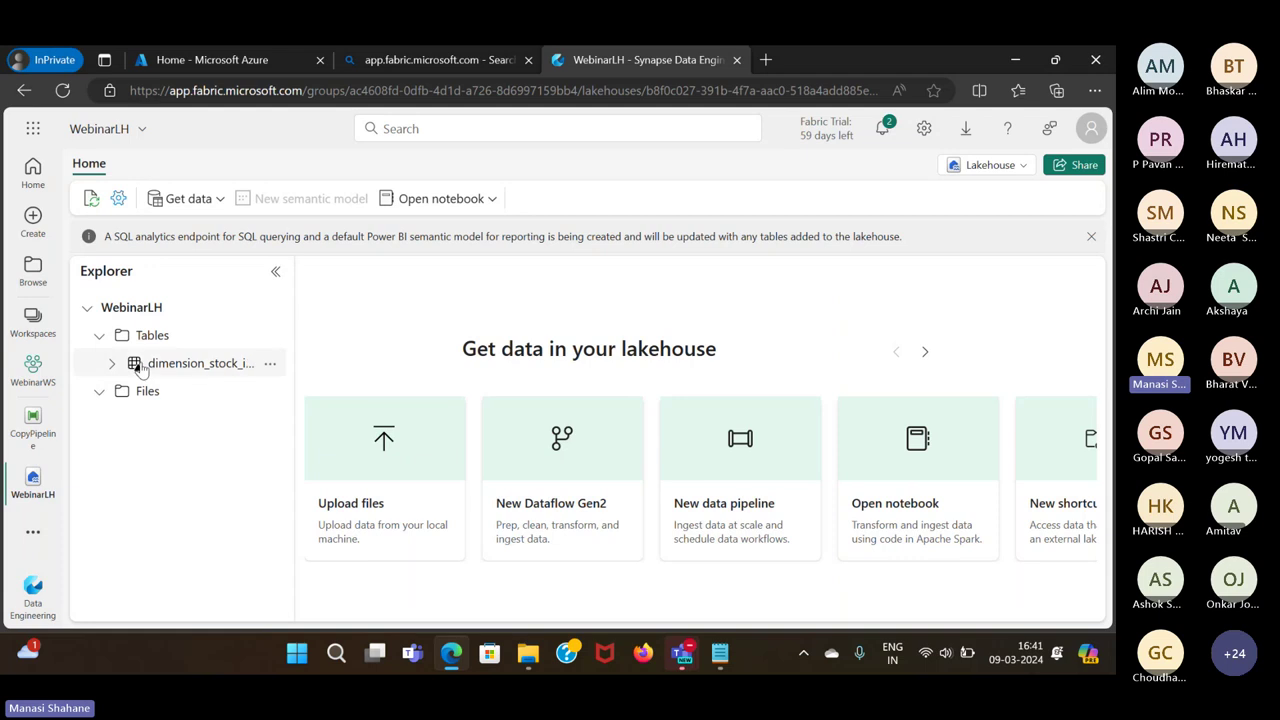
Dismiss the SQL endpoint banner, check the lakehouse views list, and return to WebinarWS.
{"action": "left_click", "coordinate": [1092, 239]}
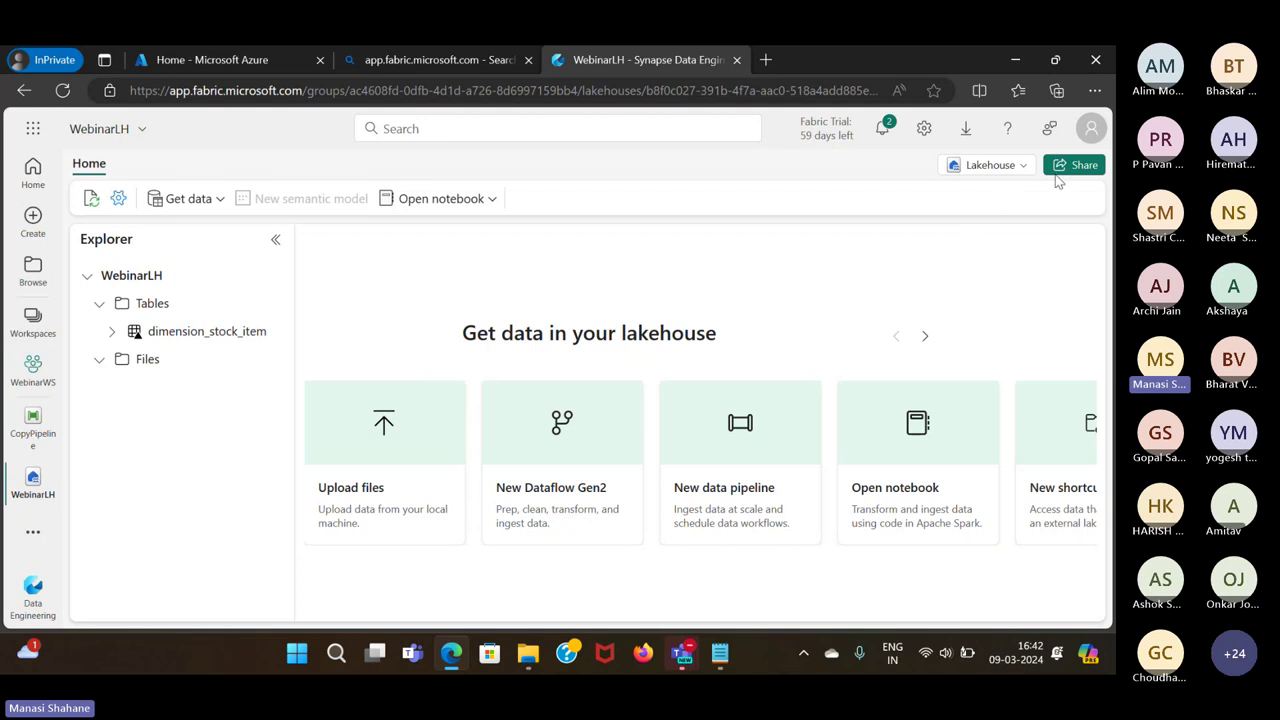
{"action": "left_click", "coordinate": [1019, 166]}
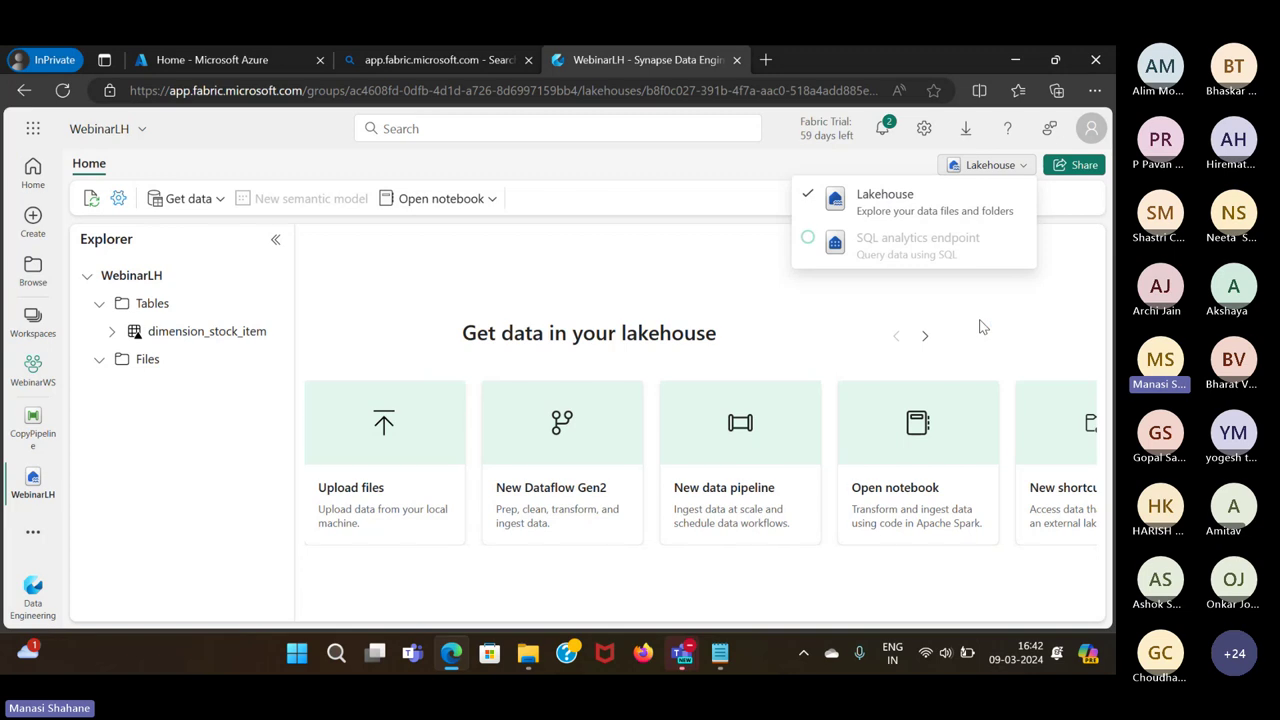
{"action": "left_click", "coordinate": [430, 292]}
{"action": "left_click", "coordinate": [20, 378]}
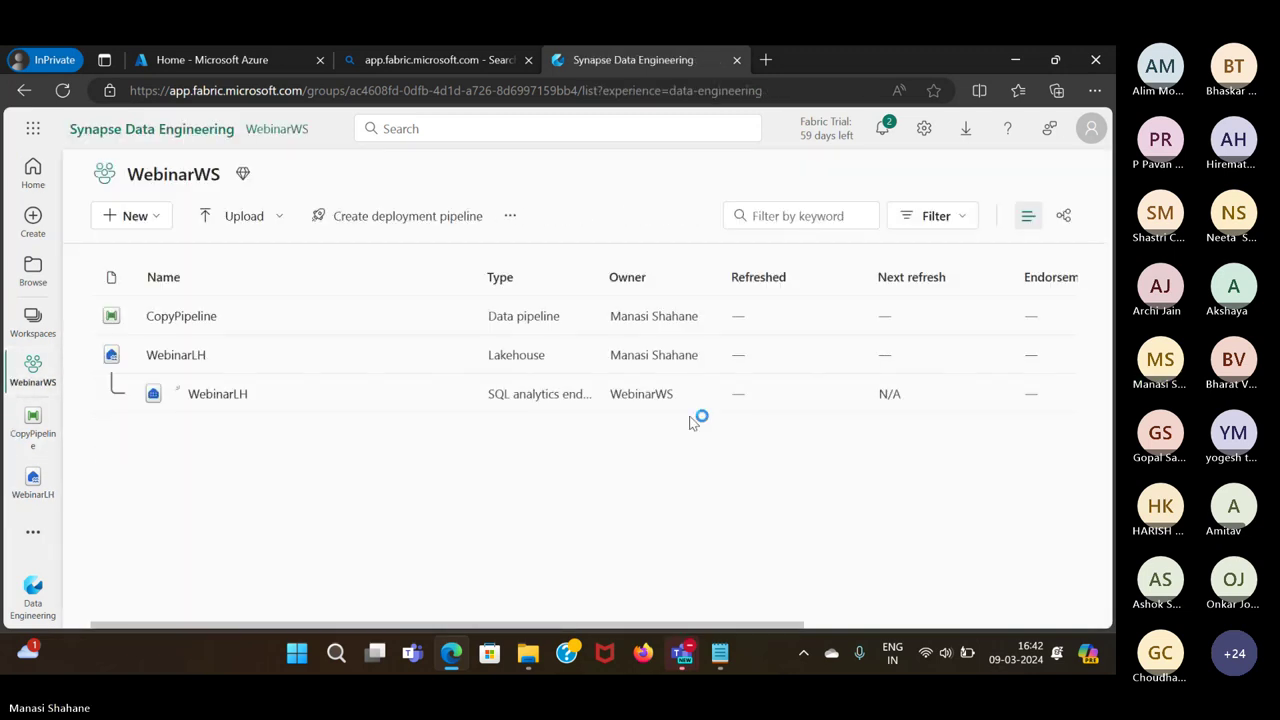
Clear all notifications, including the CopyPipeline run-succeeded alert, and close the panel.
{"action": "left_click", "coordinate": [882, 128]}
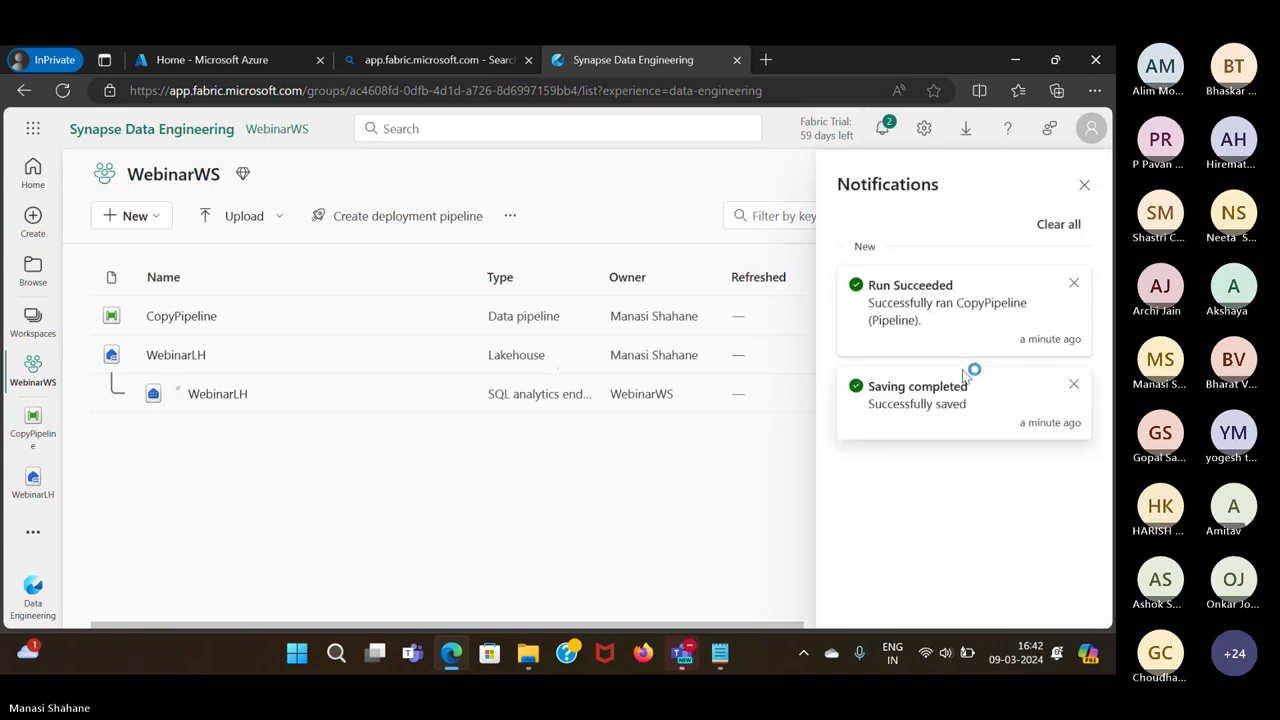
{"action": "left_click", "coordinate": [1056, 226]}
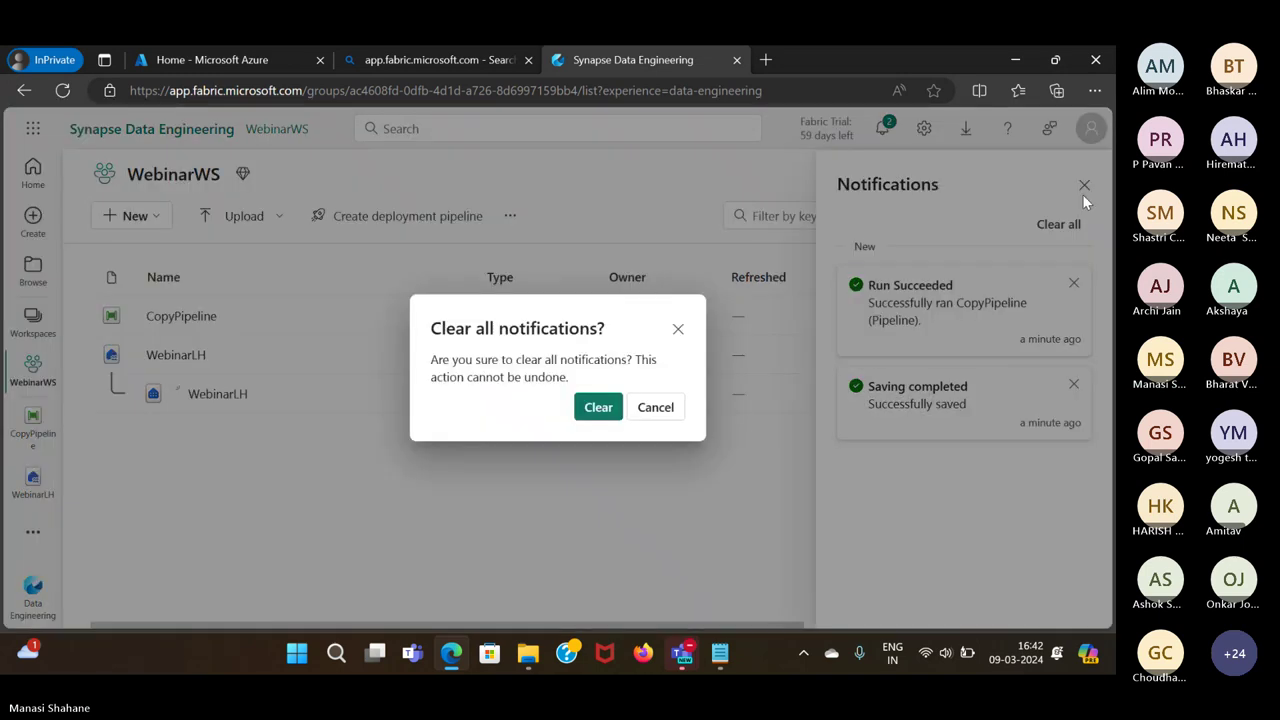
{"action": "left_click", "coordinate": [600, 406]}
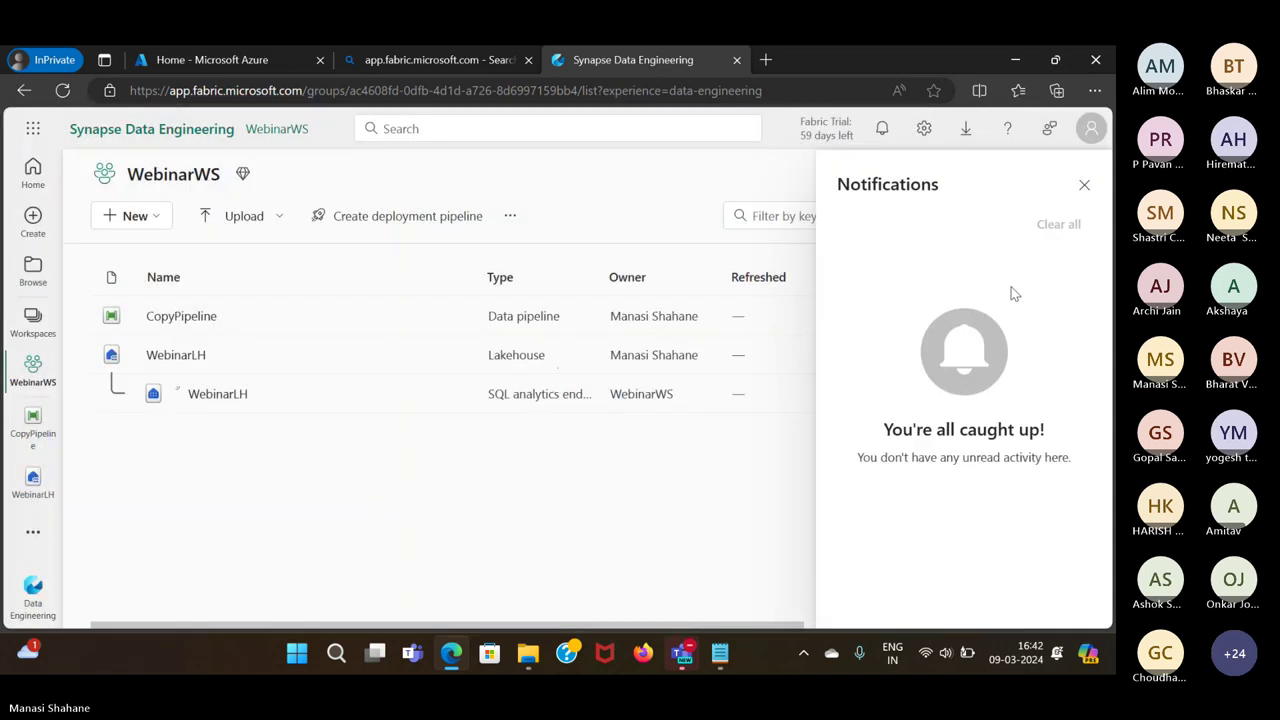
{"action": "left_click", "coordinate": [1084, 184]}
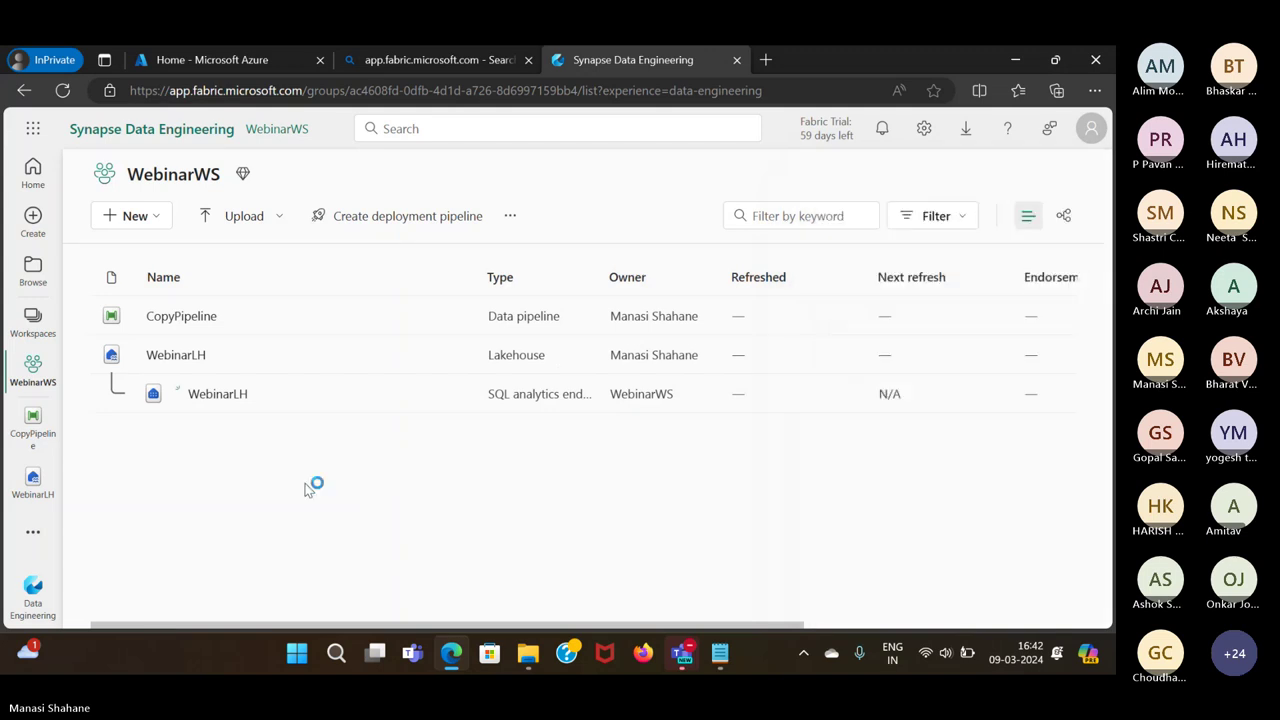
Reopen WebinarLH, find the SQL analytics endpoint still unavailable, and reload the page.
{"action": "left_click", "coordinate": [33, 482]}
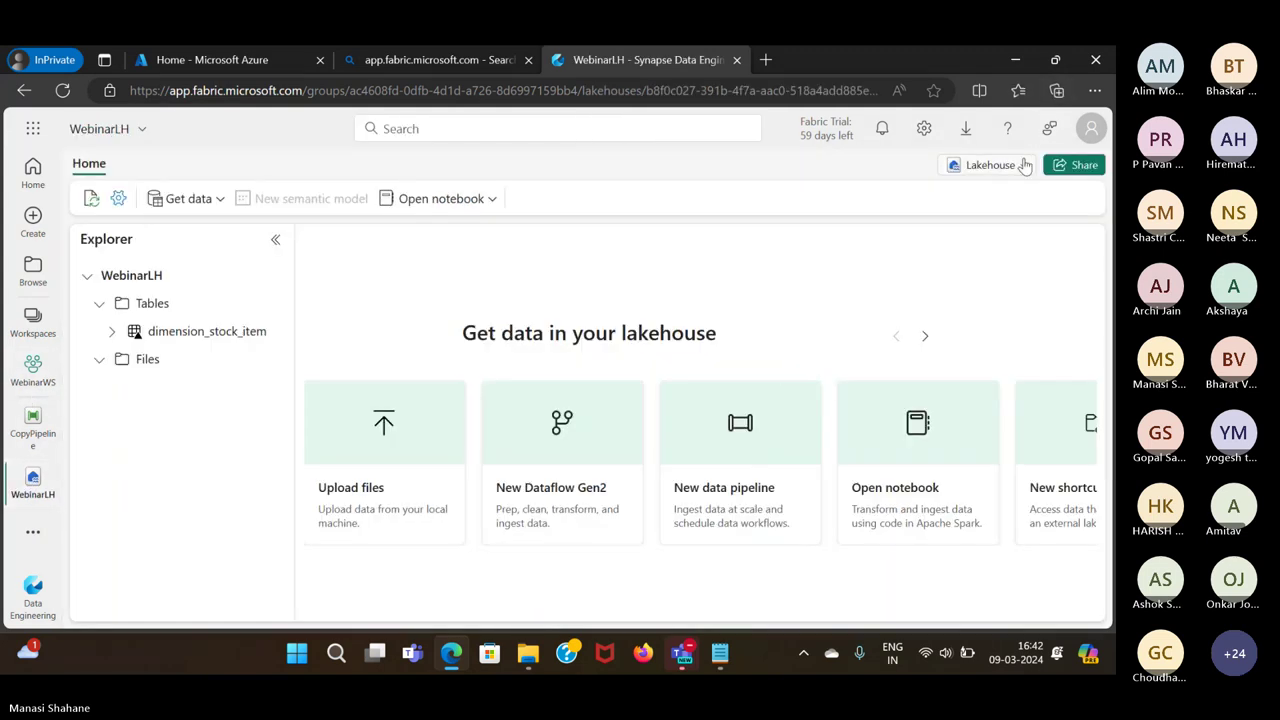
{"action": "left_click", "coordinate": [1020, 165]}
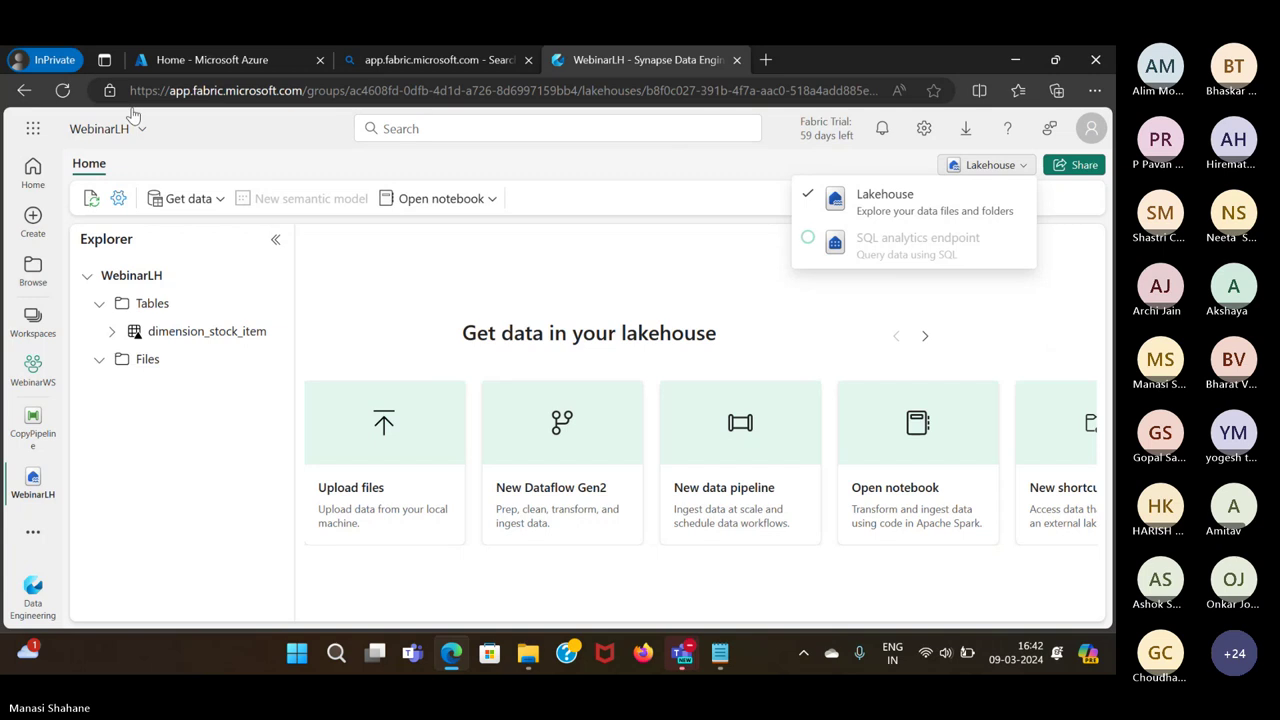
{"action": "left_click", "coordinate": [62, 90]}
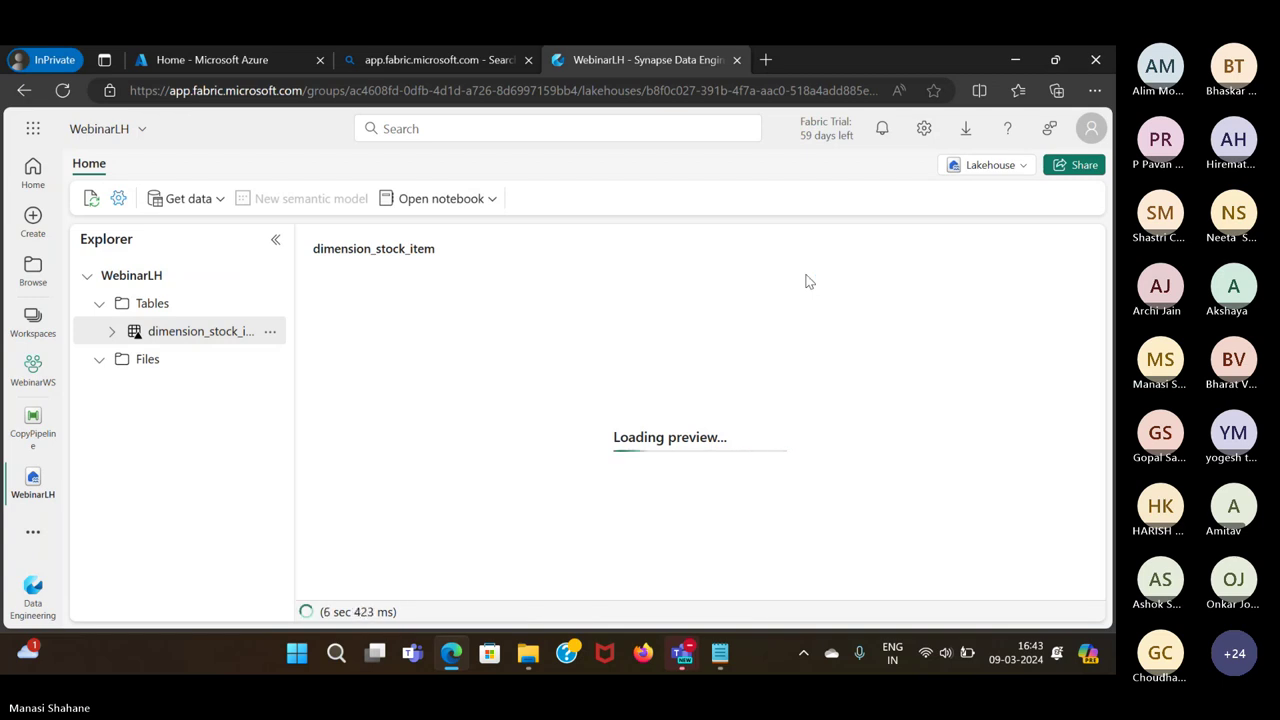
Check the lakehouse views while the 672-row preview loads, then return to WebinarWS.
{"action": "left_click", "coordinate": [1026, 167]}
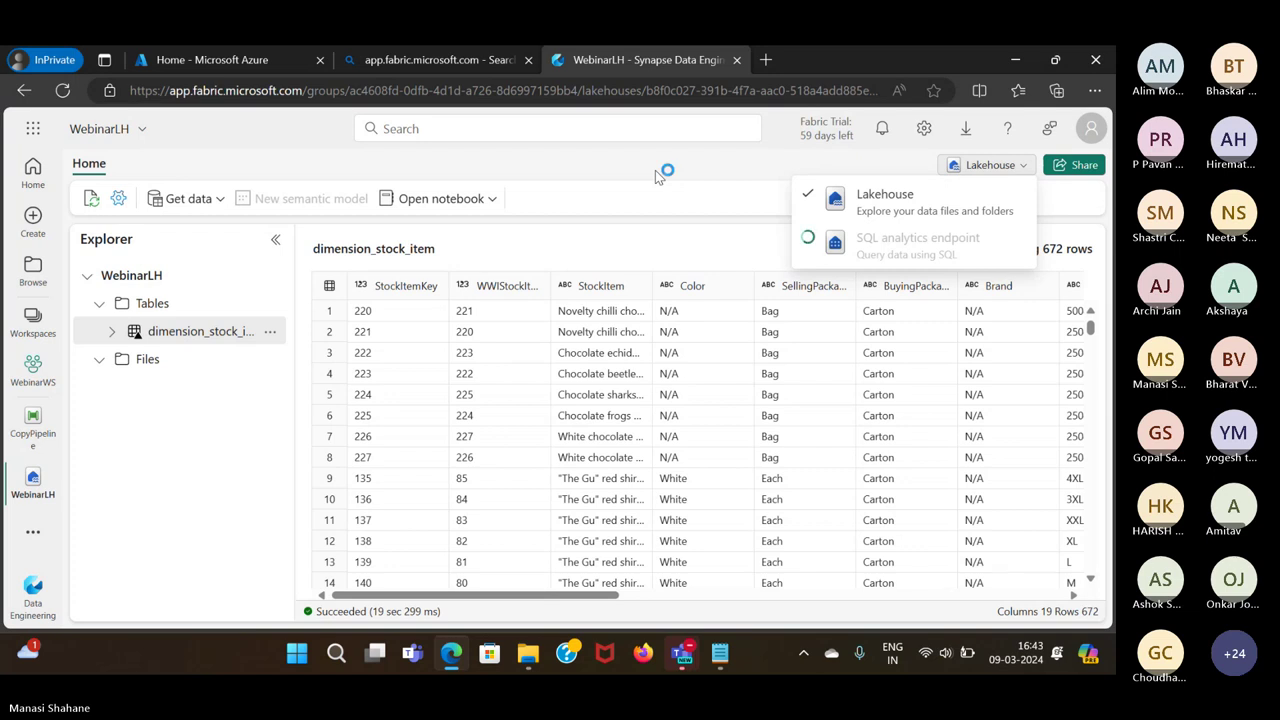
{"action": "left_click", "coordinate": [26, 374]}
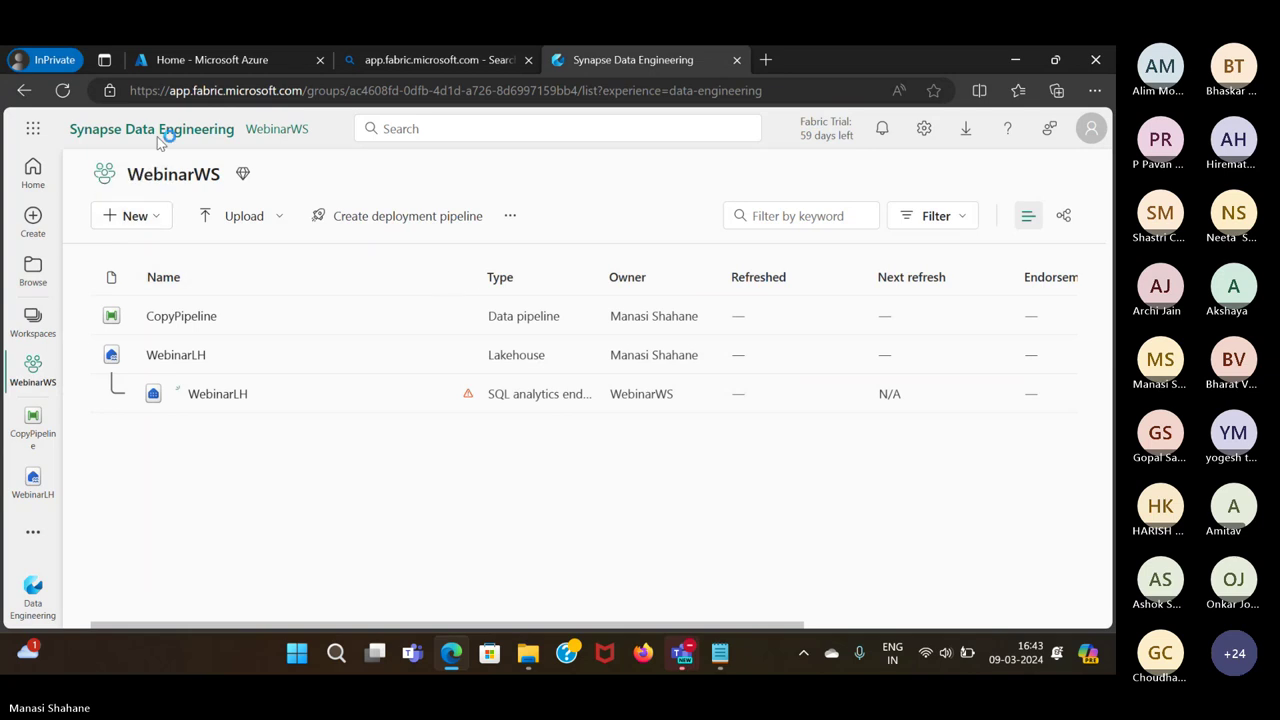
Reload the workspace repeatedly until the WebinarLH semantic model appears, then reopen WebinarLH.
{"action": "left_click", "coordinate": [62, 90]}
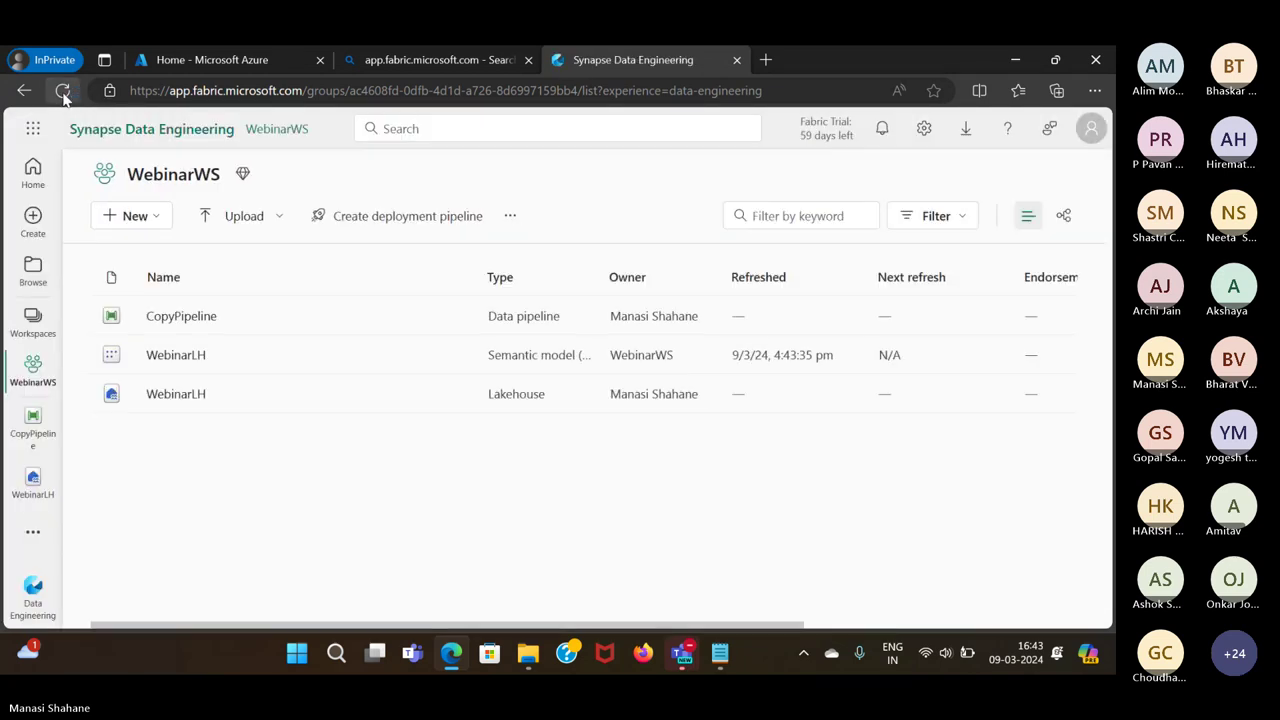
{"action": "left_click", "coordinate": [63, 92]}
{"action": "left_click", "coordinate": [63, 92]}
{"action": "left_click", "coordinate": [63, 92]}
{"action": "left_click", "coordinate": [63, 92]}
{"action": "left_click", "coordinate": [33, 480]}
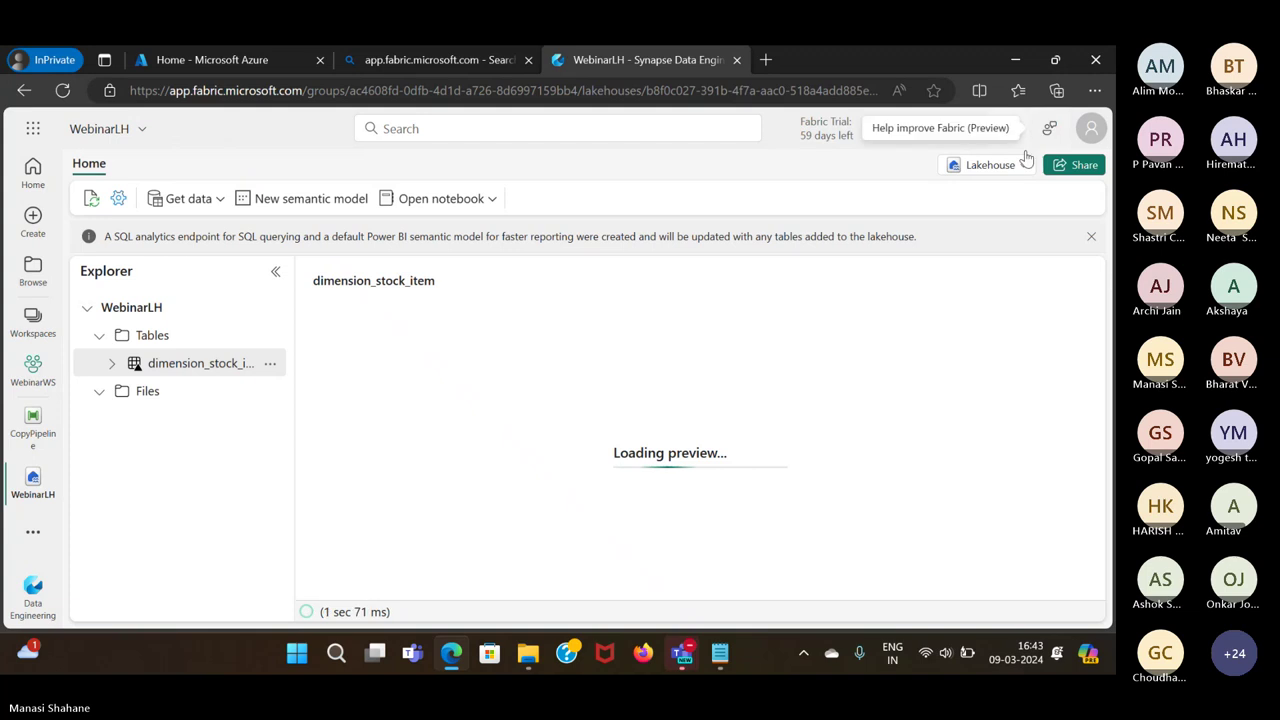
Dismiss the SQL endpoint and OneLake banners and switch WebinarLH to its SQL analytics endpoint.
{"action": "left_click", "coordinate": [1091, 237]}
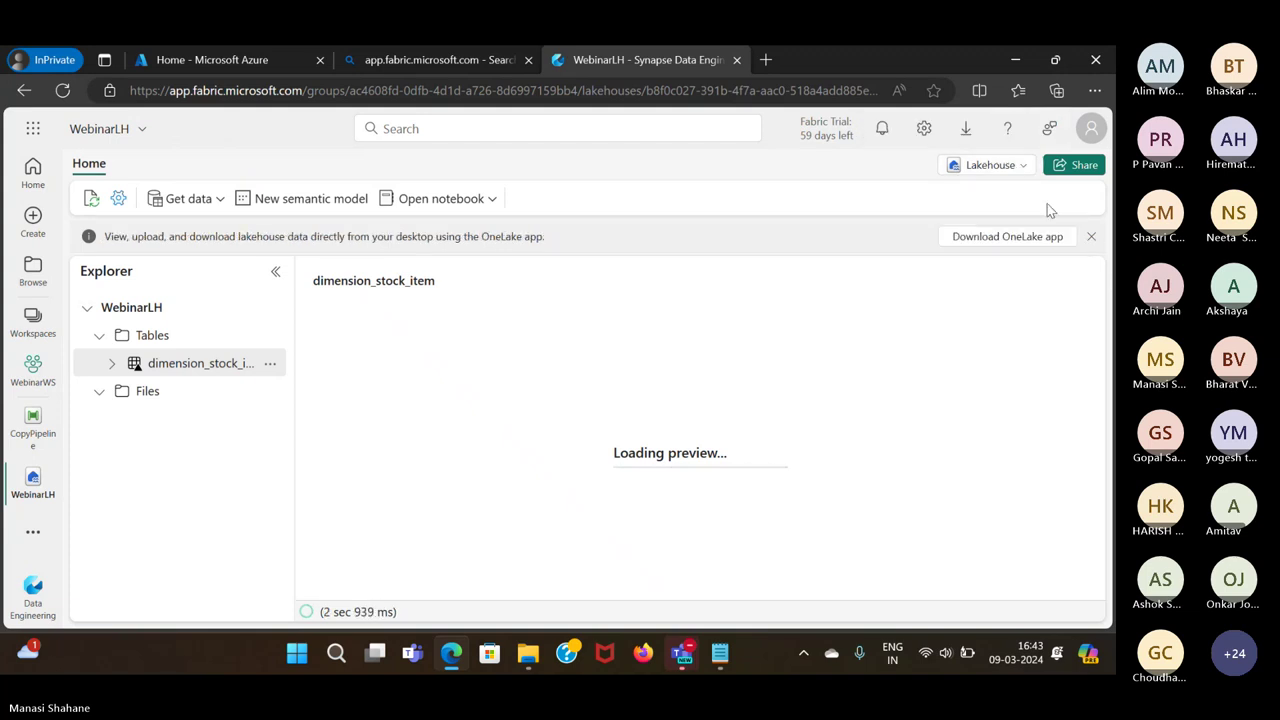
{"action": "left_click", "coordinate": [1014, 172]}
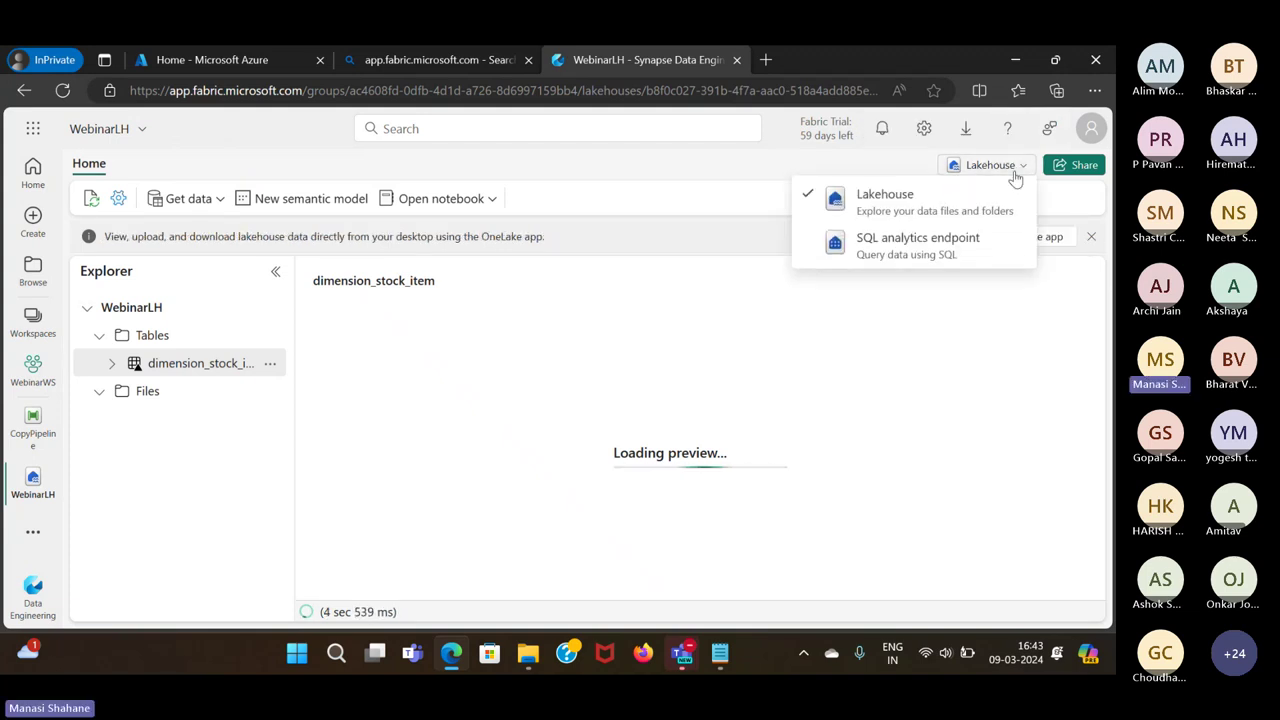
{"action": "left_click", "coordinate": [1091, 237]}
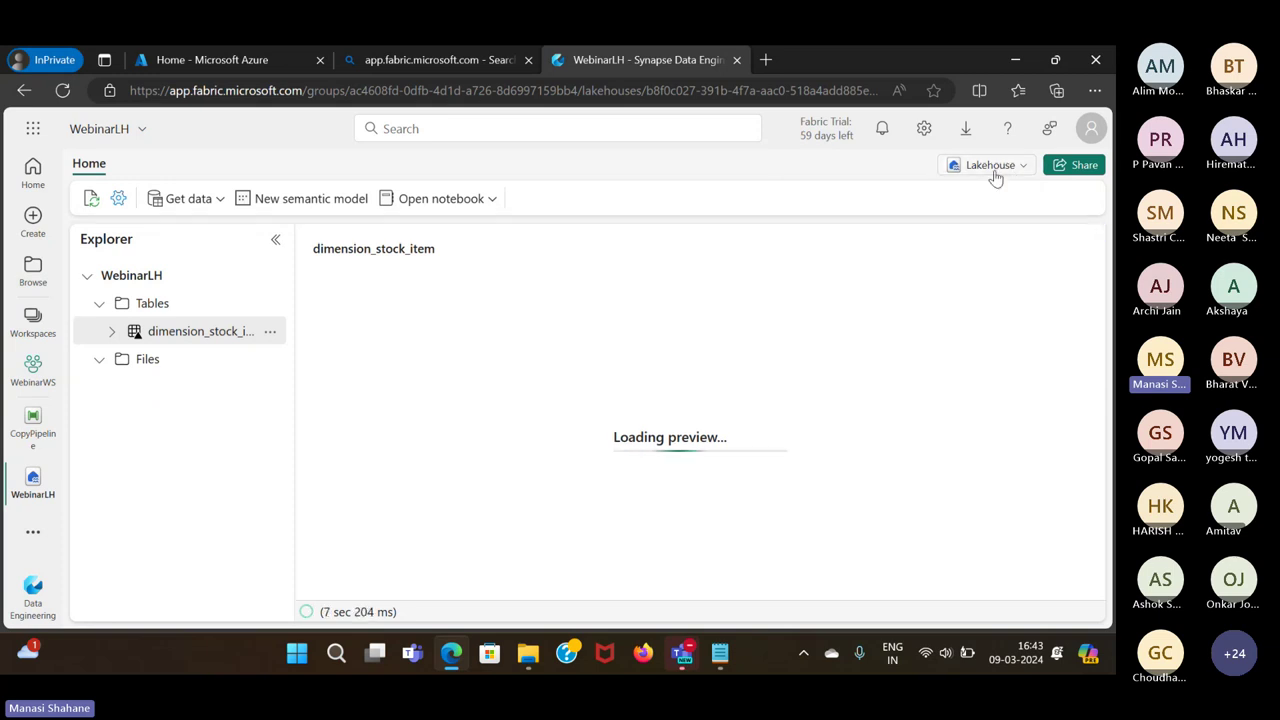
{"action": "left_click", "coordinate": [1026, 170]}
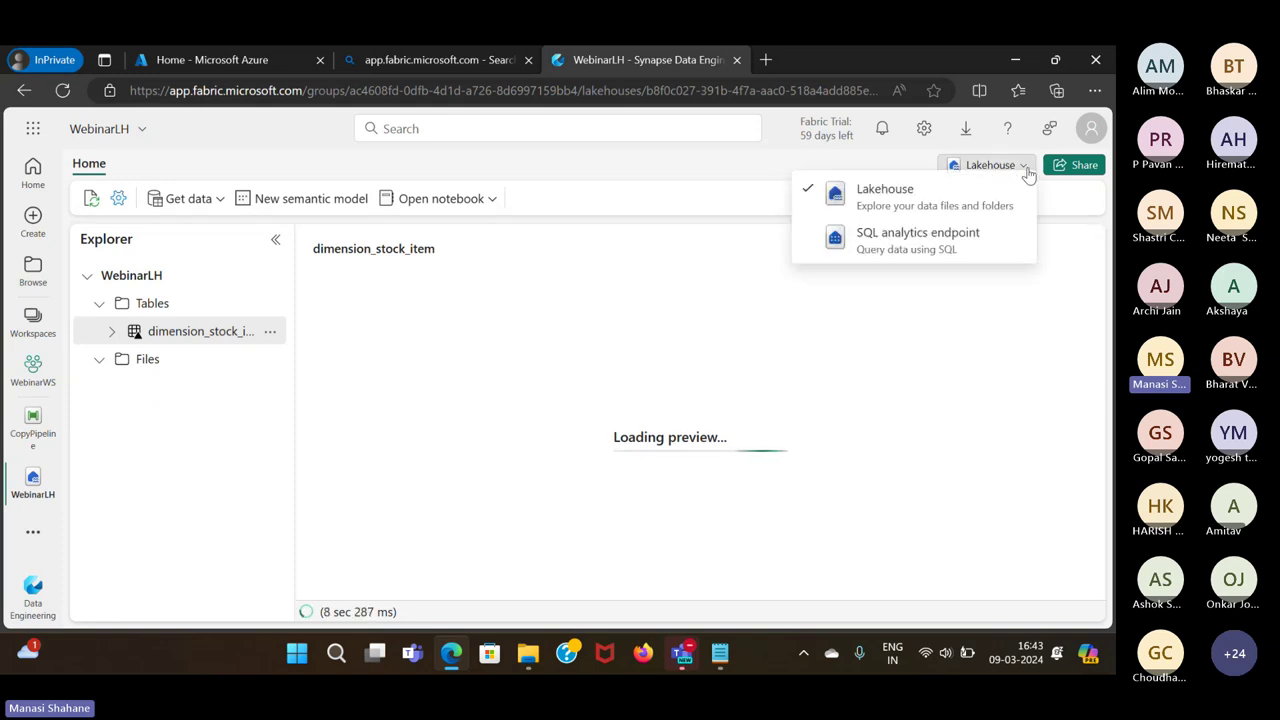
{"action": "left_click", "coordinate": [967, 244]}
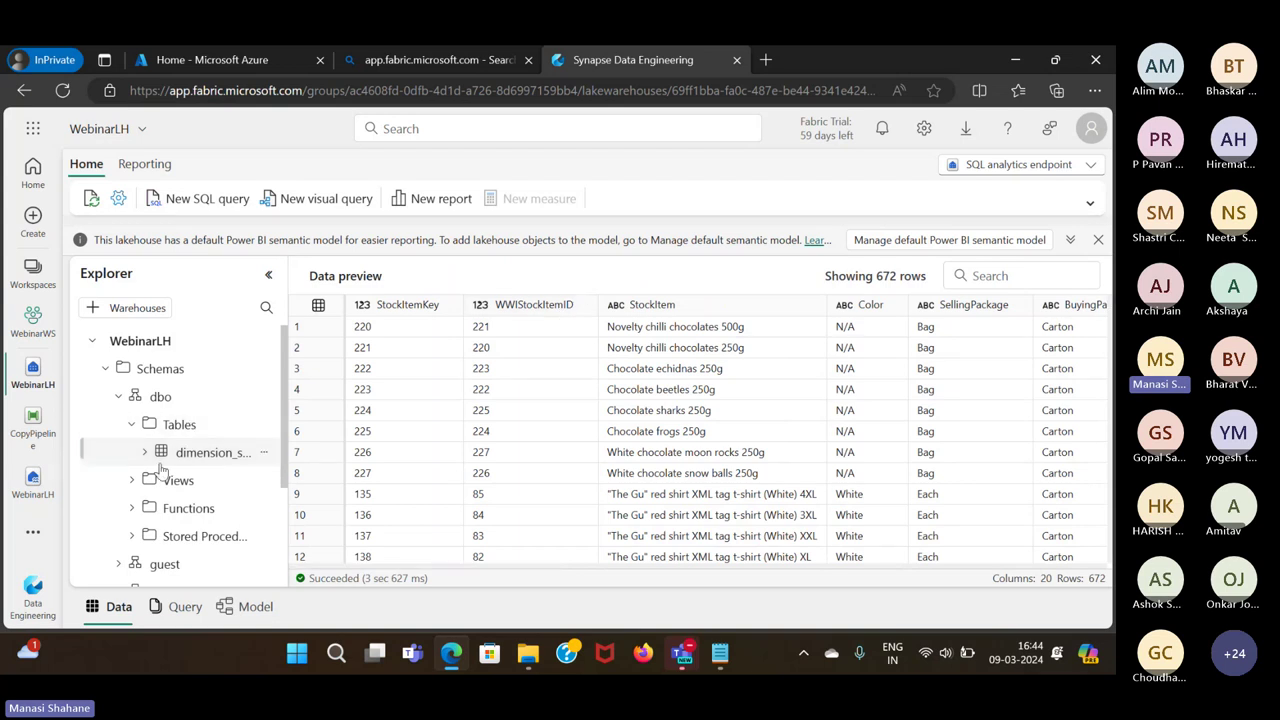
Open the endpoint's model view showing dimension_stock_item and dismiss the semantic model notice.
{"action": "left_click", "coordinate": [255, 608]}
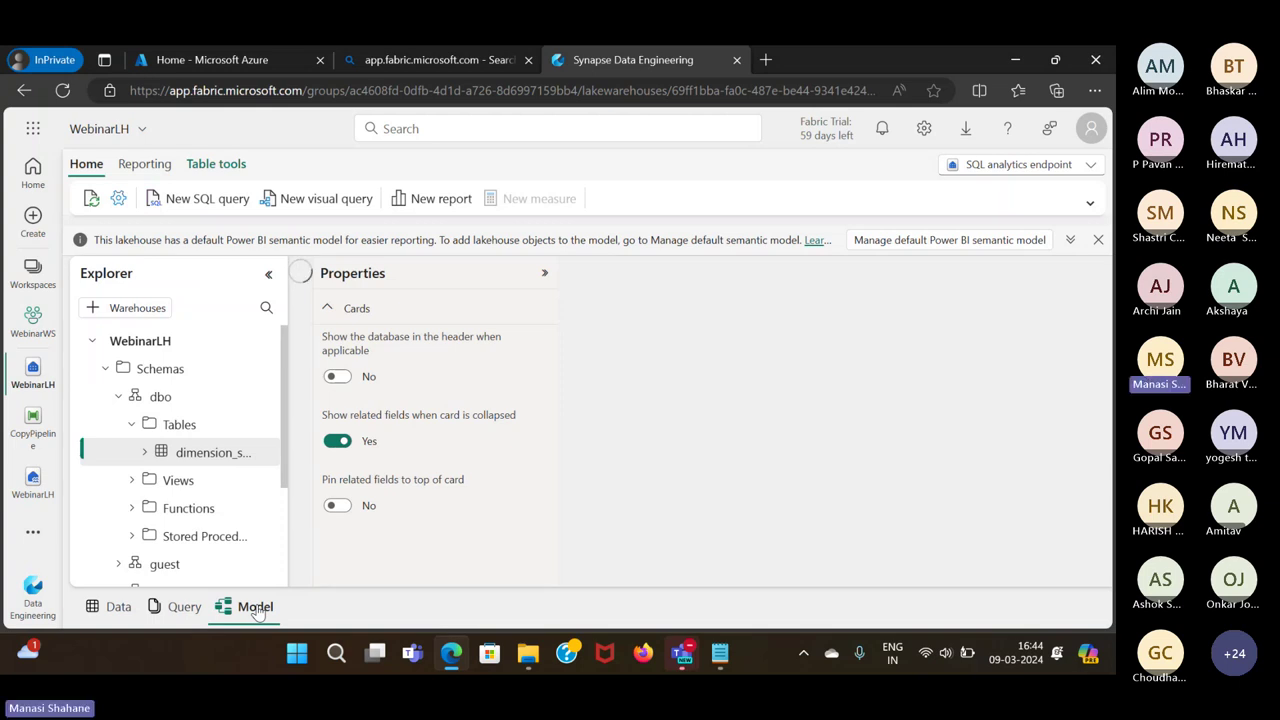
{"action": "scroll", "coordinate": [449, 457], "scroll_direction": "down", "scroll_amount": 3}
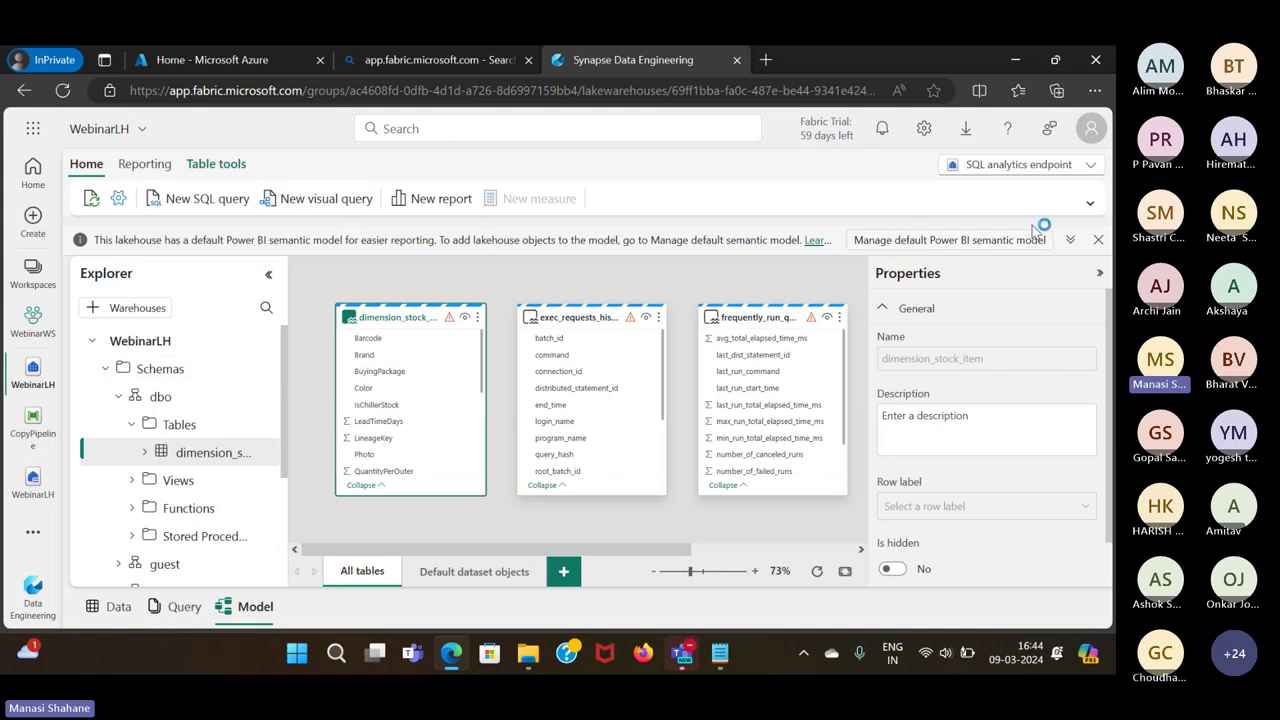
{"action": "left_click", "coordinate": [1100, 241]}
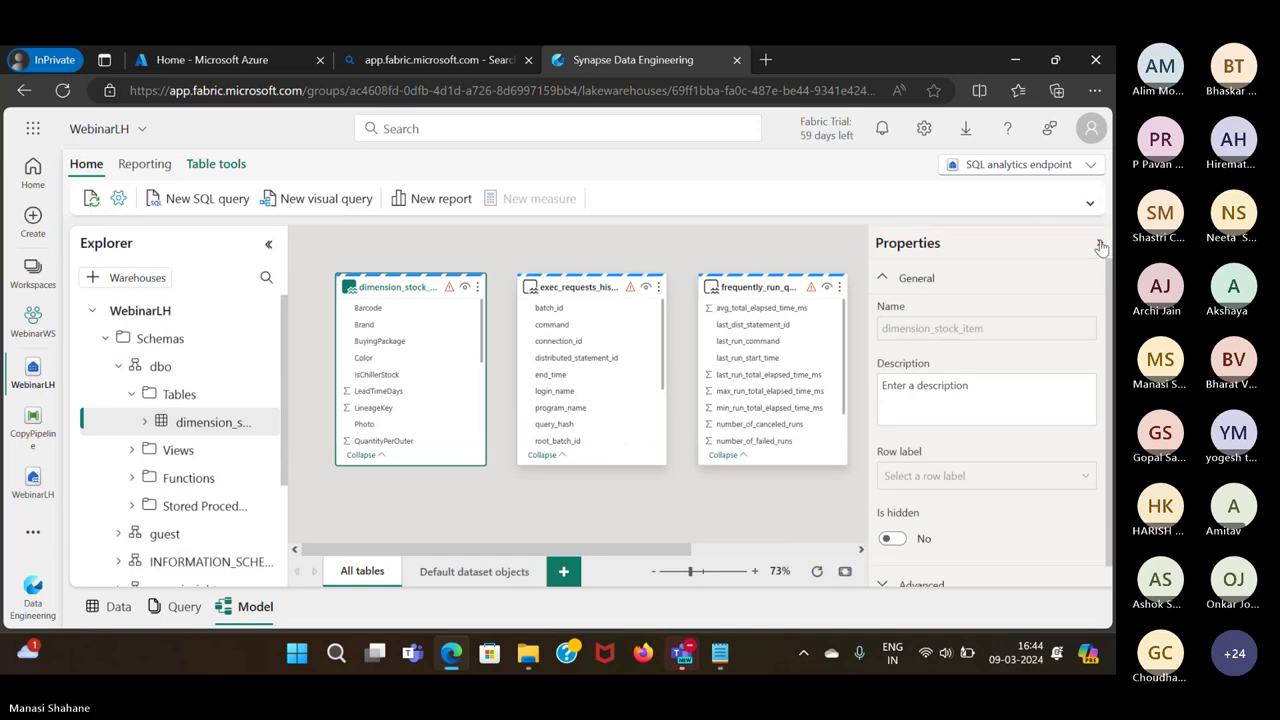
Start a new SQL query reading SELECT Brand, COUNT(StockItemKey) AS.
{"action": "left_click", "coordinate": [205, 210]}
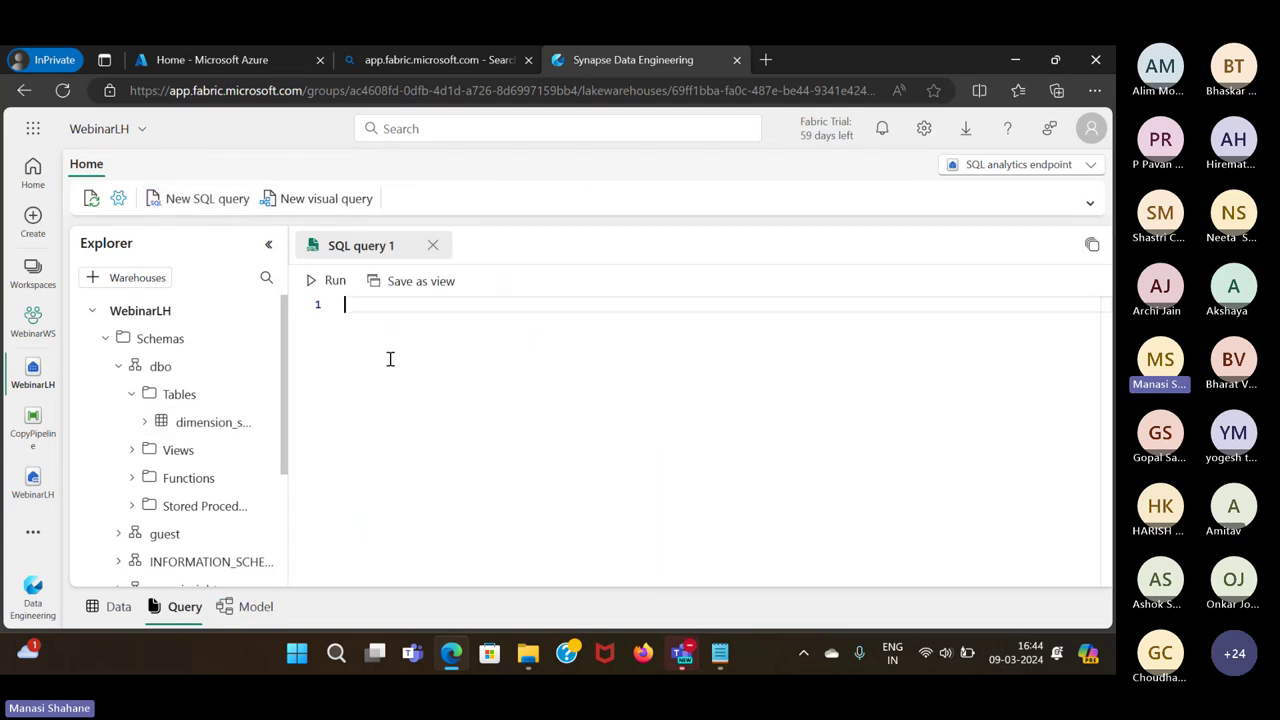
{"action": "type", "text": "SELECT "}
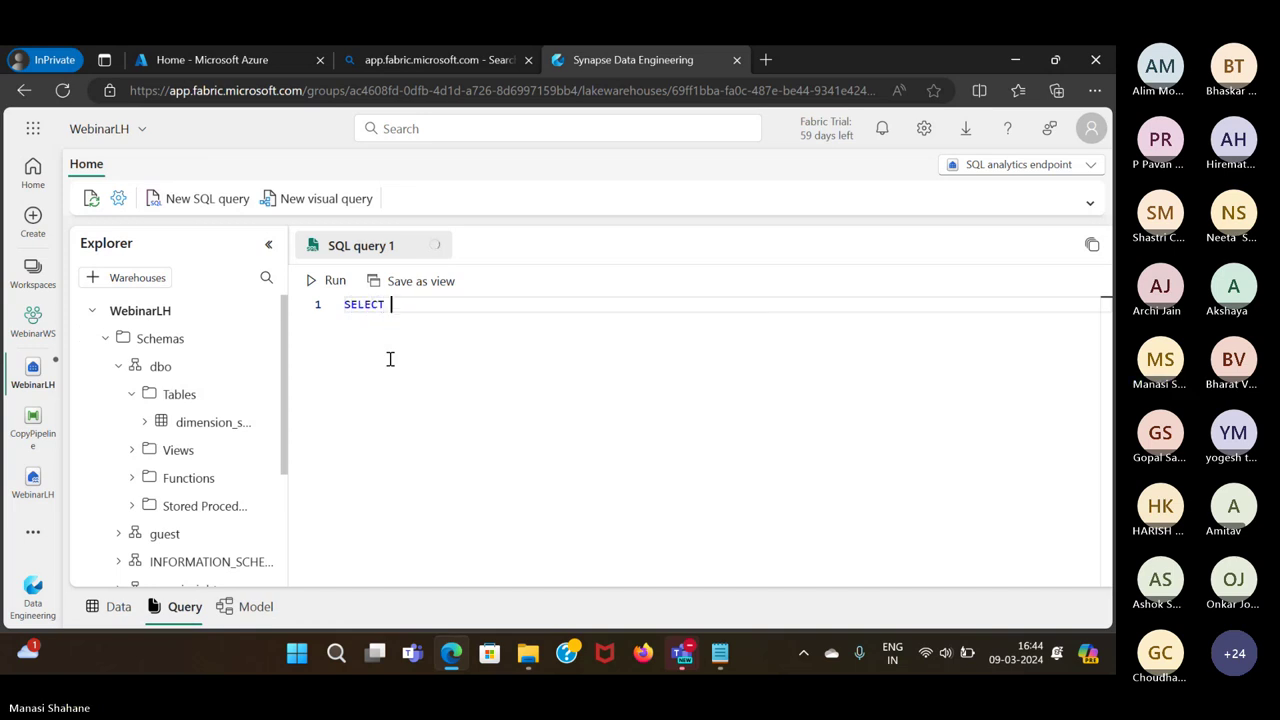
{"action": "type", "text": "Br"}
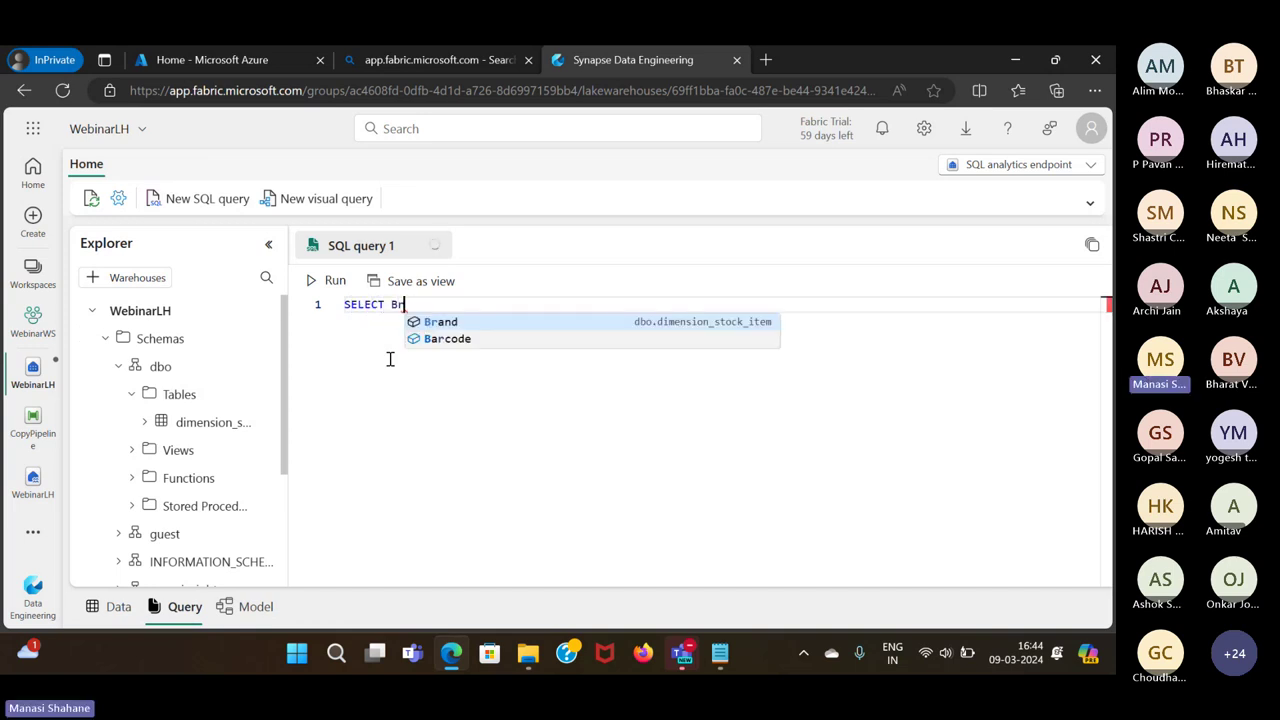
{"action": "key", "text": "Tab"}
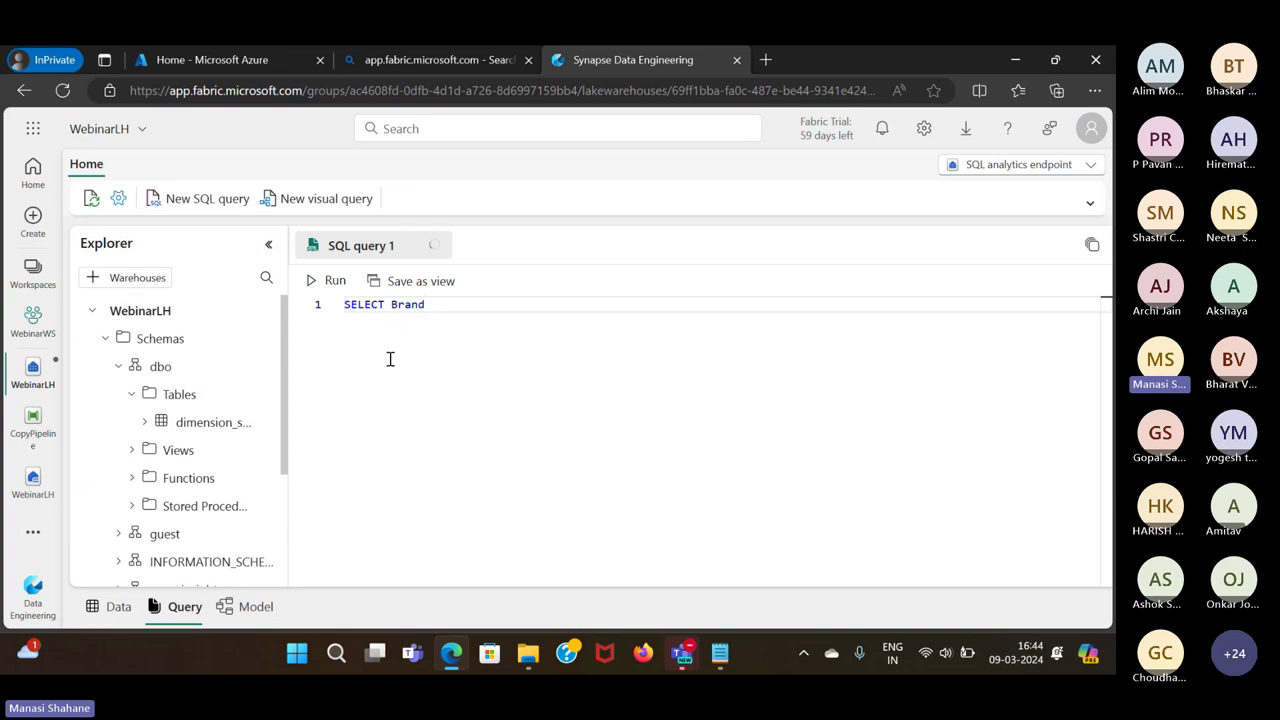
{"action": "type", "text": ", COU"}
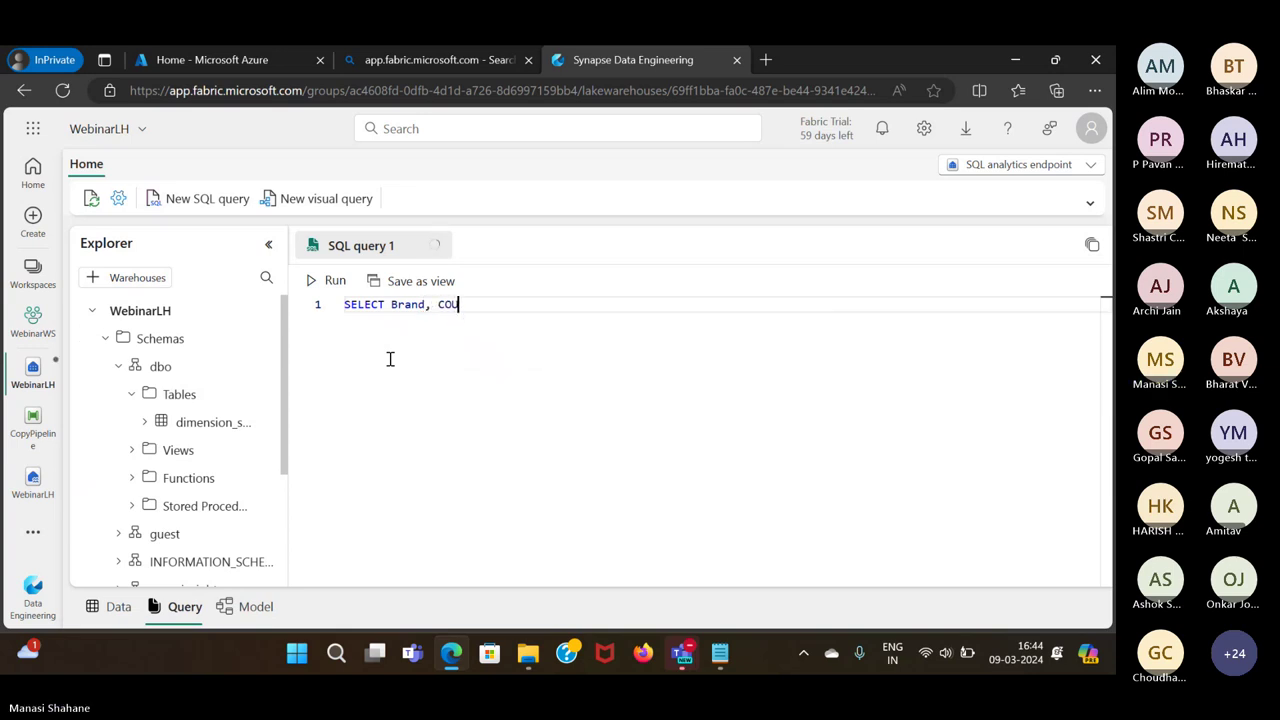
{"action": "type", "text": "NT("}
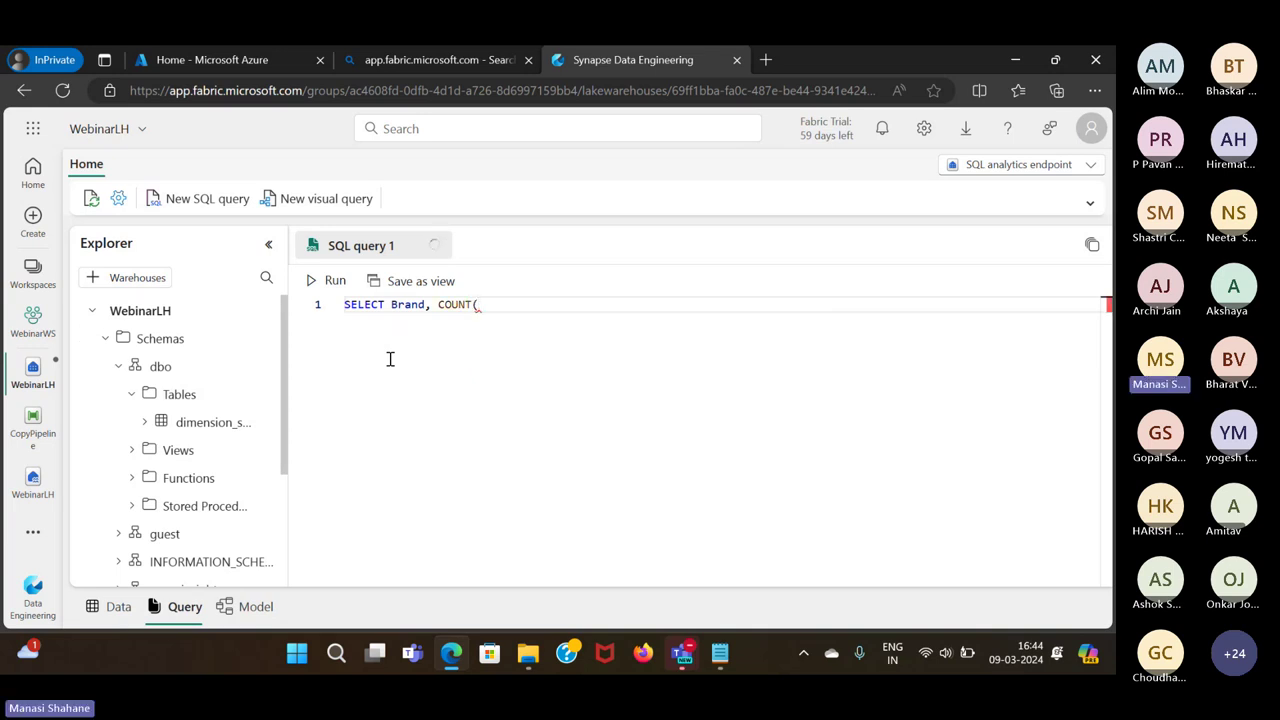
{"action": "type", "text": "Stoc"}
{"action": "key", "text": "Down"}
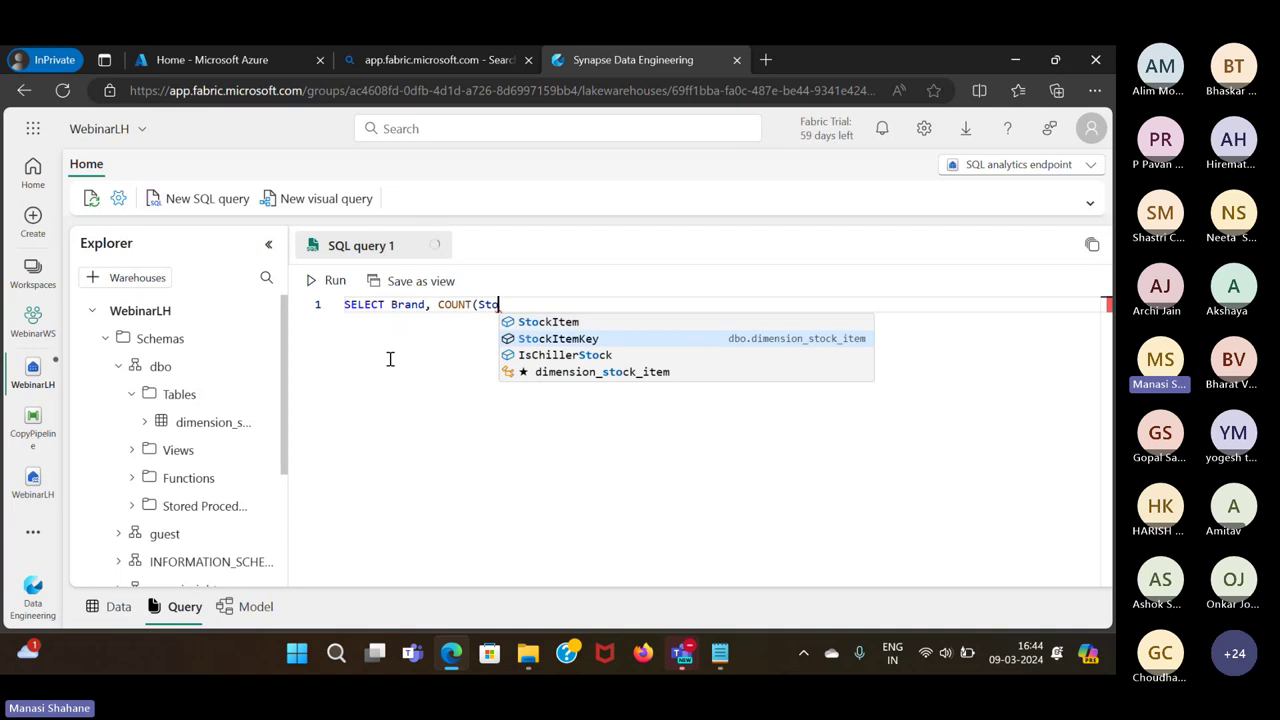
{"action": "key", "text": "Return"}
{"action": "type", "text": ")"}
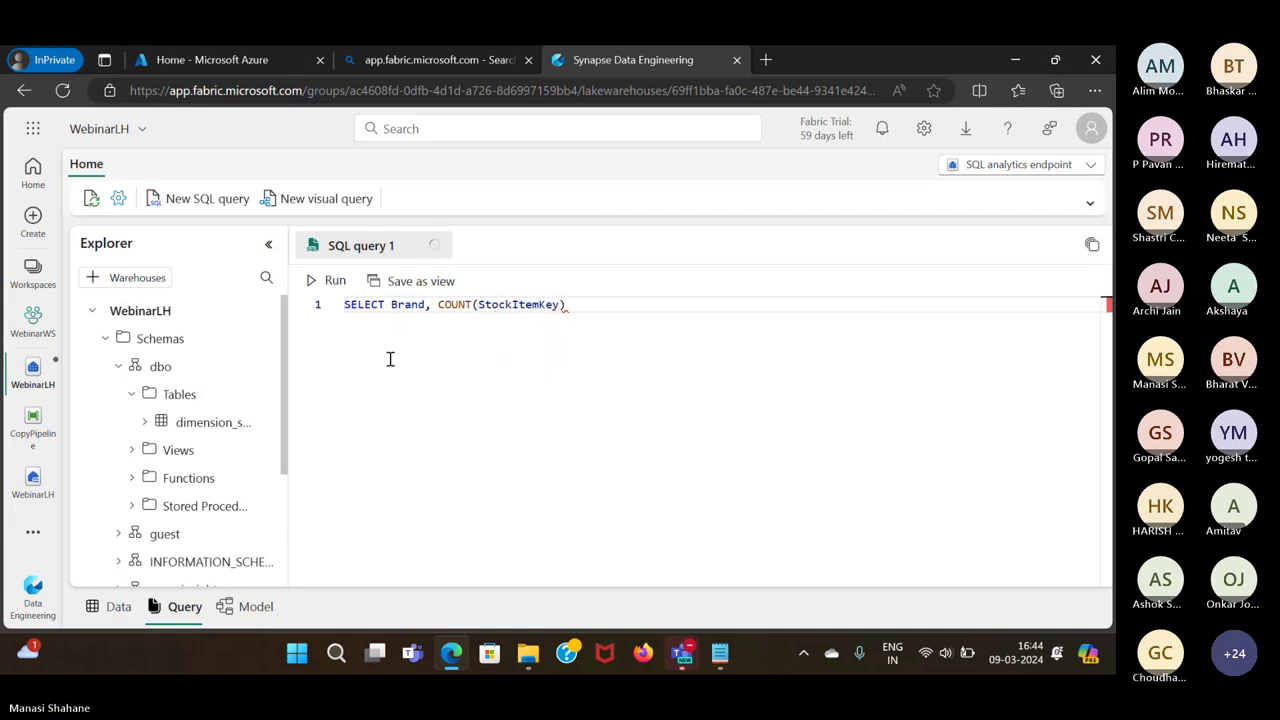
{"action": "type", "text": " As"}
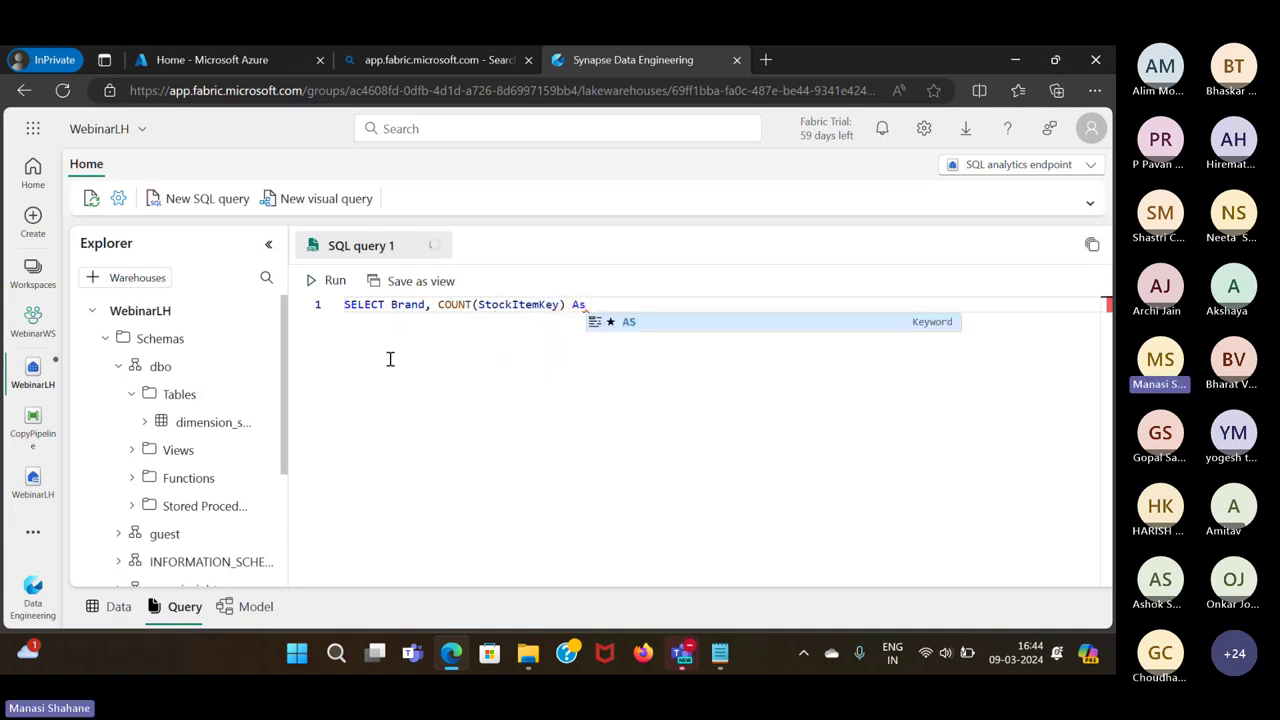
{"action": "key", "text": "Return"}
Finish the query with Products FROM dimension_stock_item GROUP BY Brand;.
{"action": "type", "text": "Pr"}
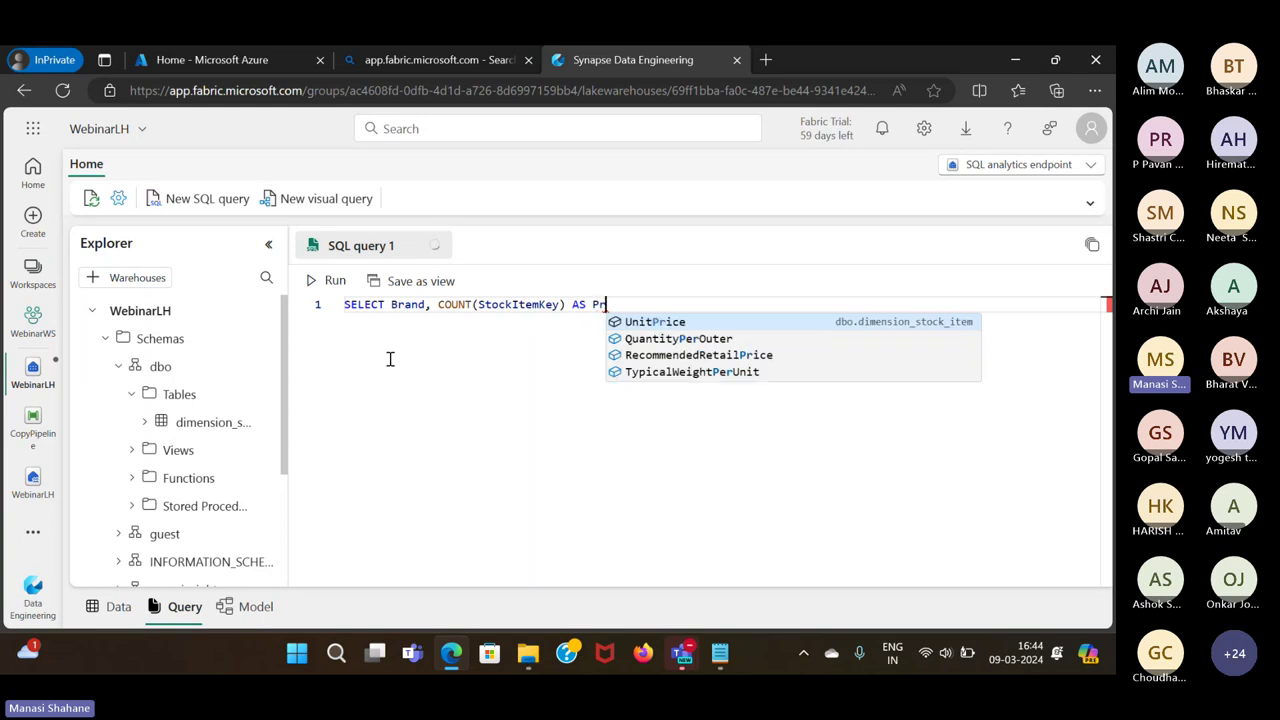
{"action": "type", "text": "oducts"}
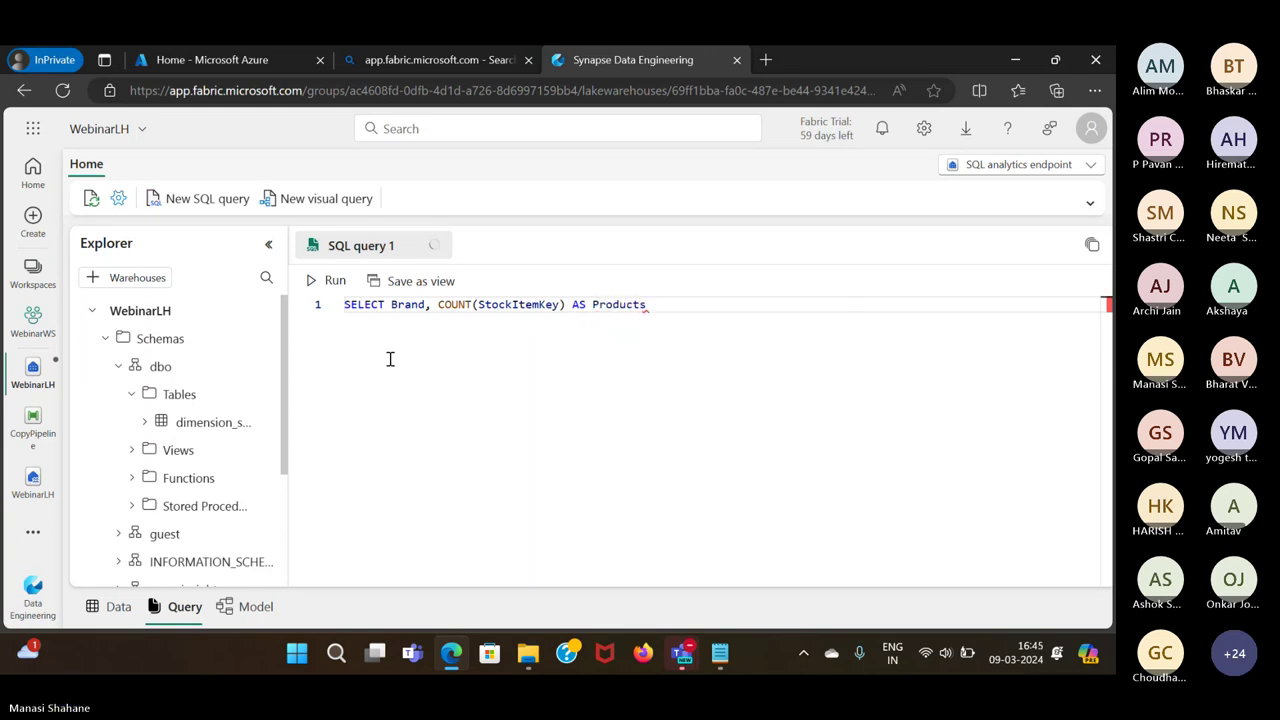
{"action": "type", "text": " FR"}
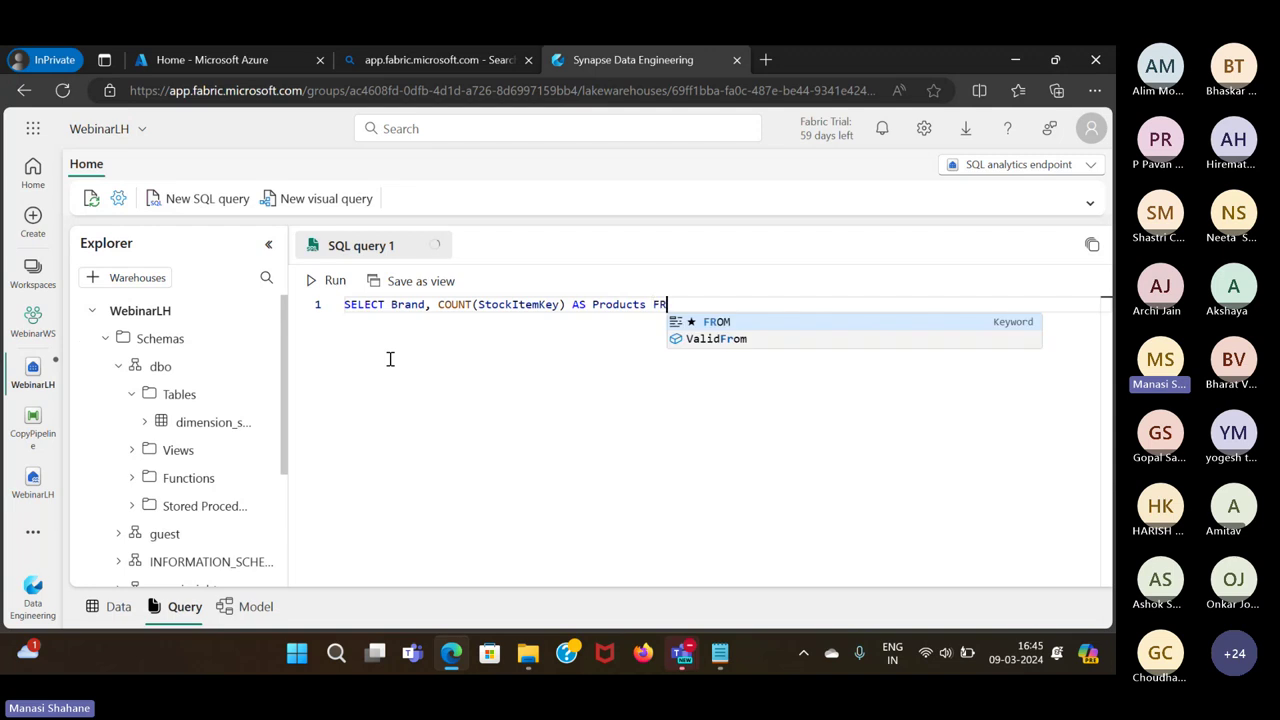
{"action": "key", "text": "Return"}
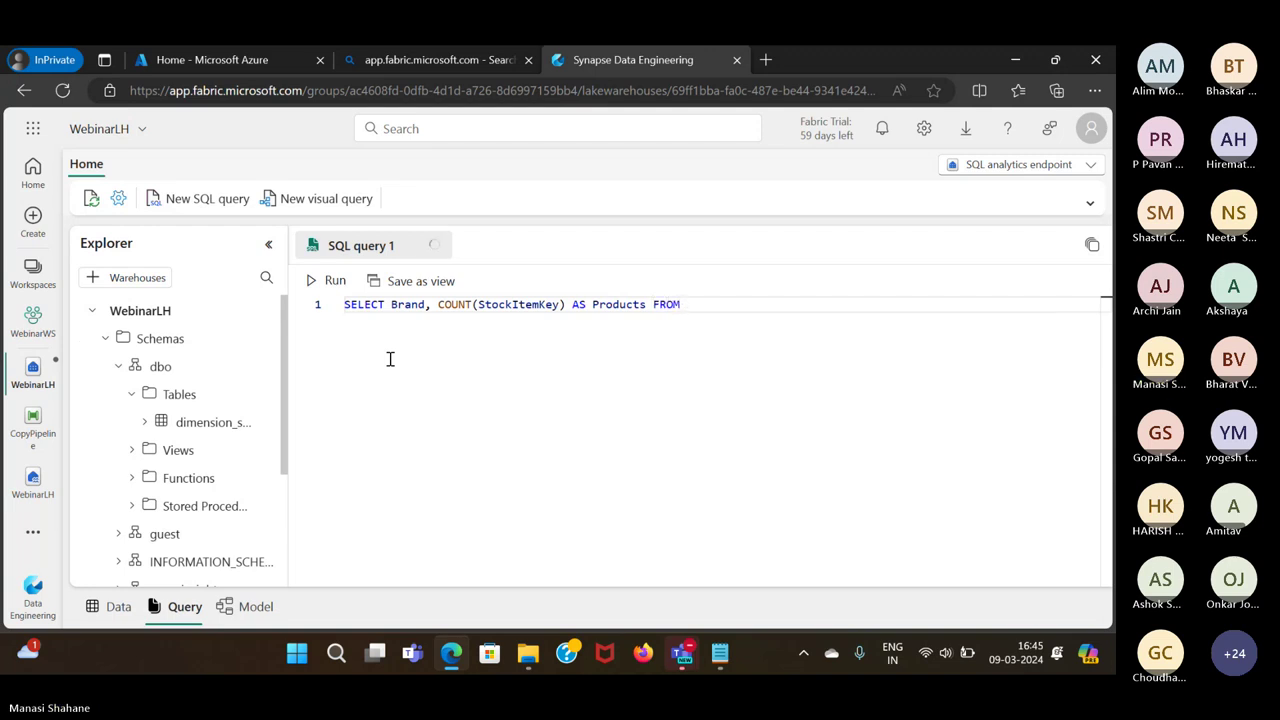
{"action": "type", "text": "di"}
{"action": "key", "text": "Return"}
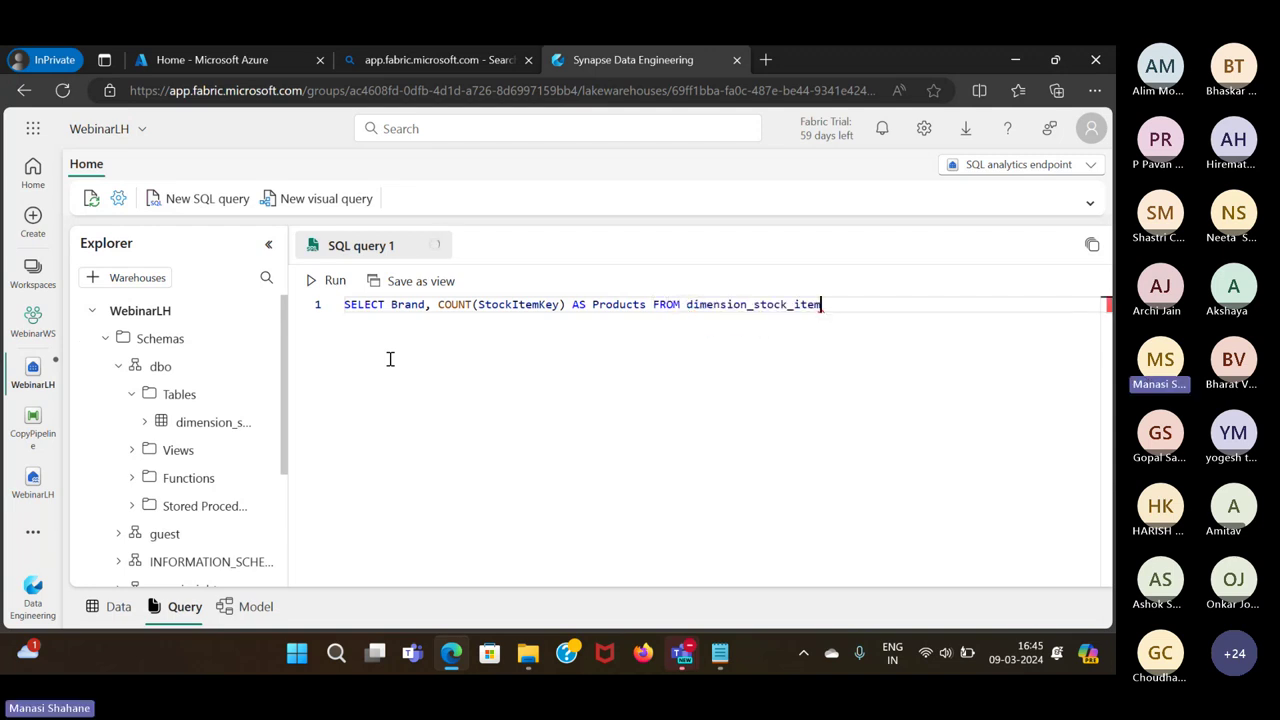
{"action": "type", "text": "G"}
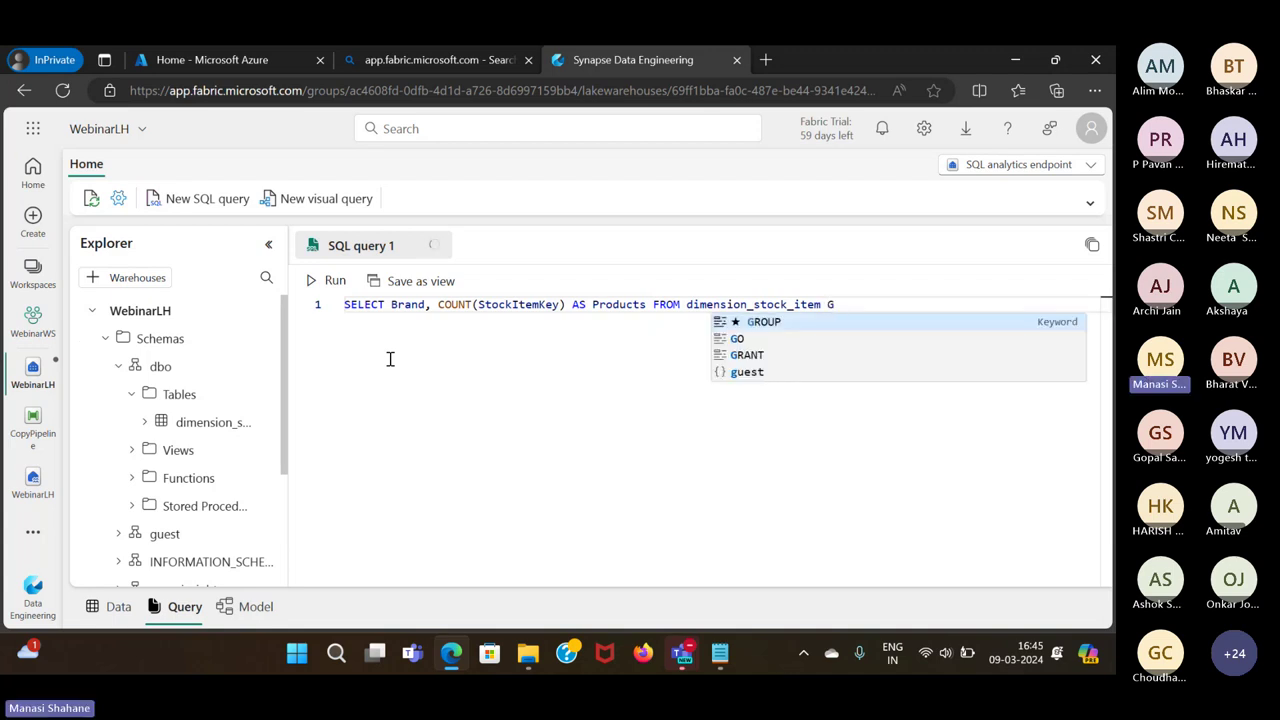
{"action": "key", "text": "Return"}
{"action": "type", "text": "B"}
{"action": "key", "text": "Return"}
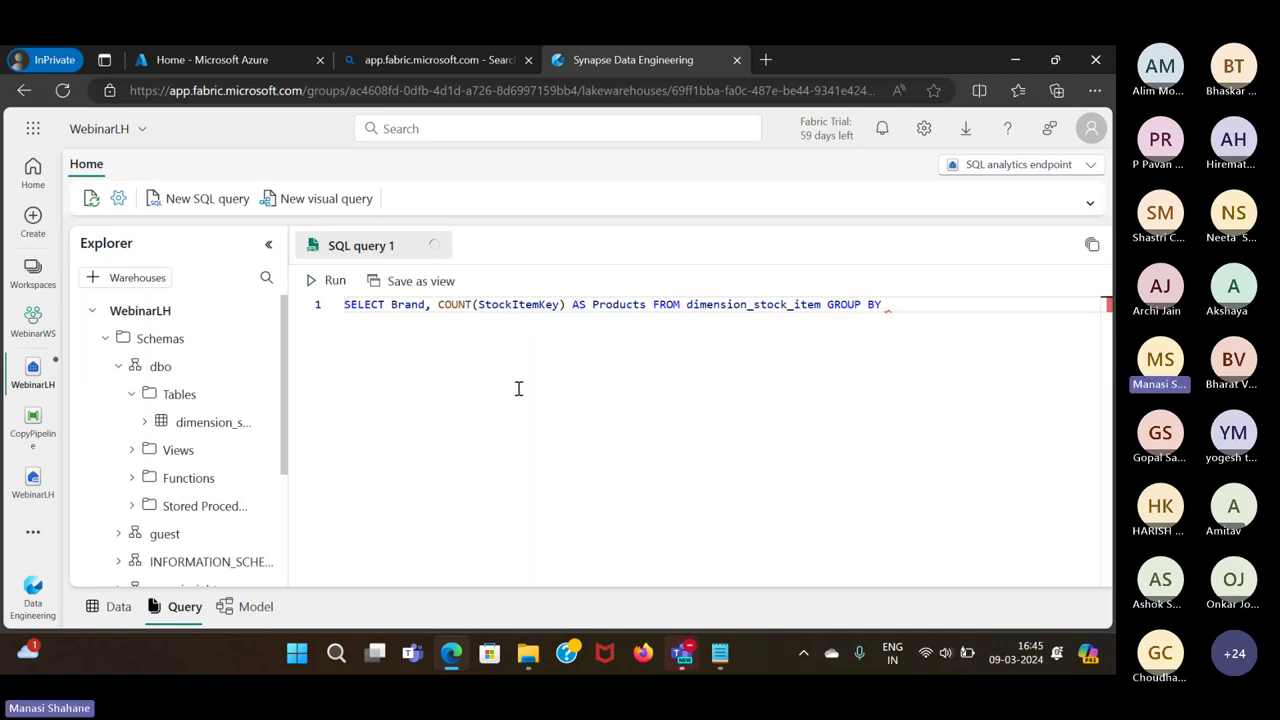
{"action": "type", "text": "B"}
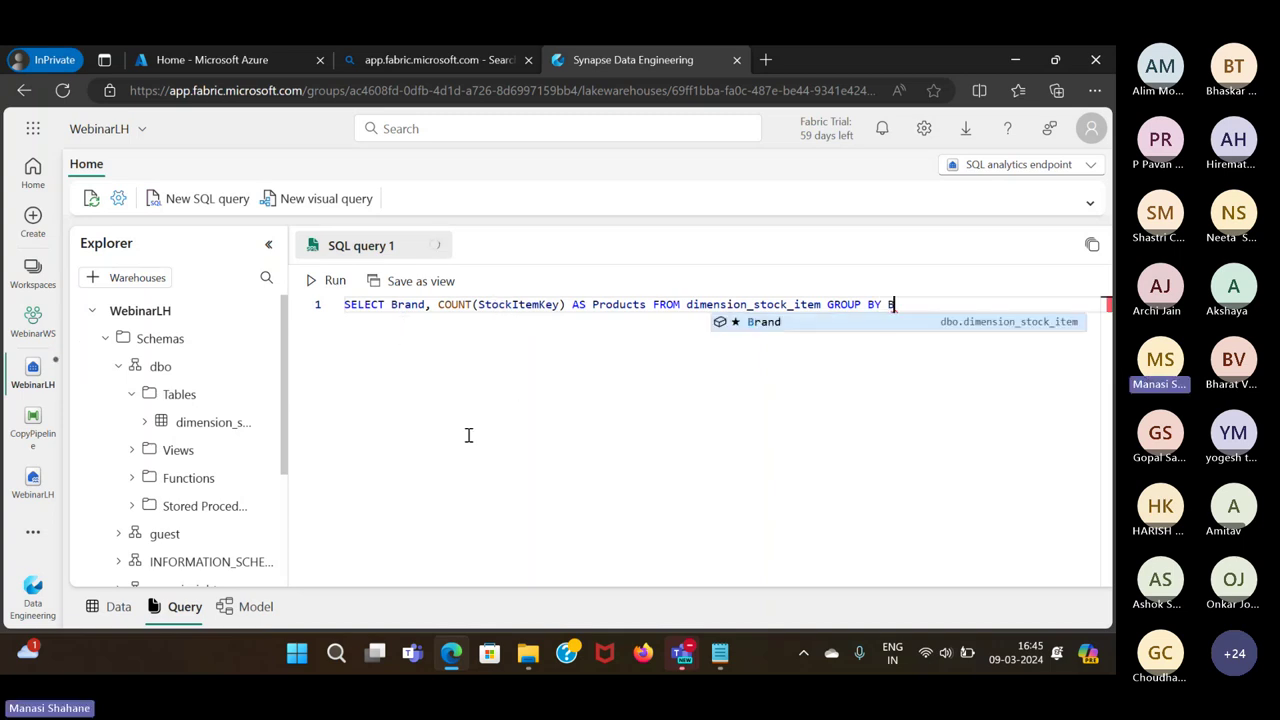
{"action": "key", "text": "Return"}
{"action": "type", "text": ";"}
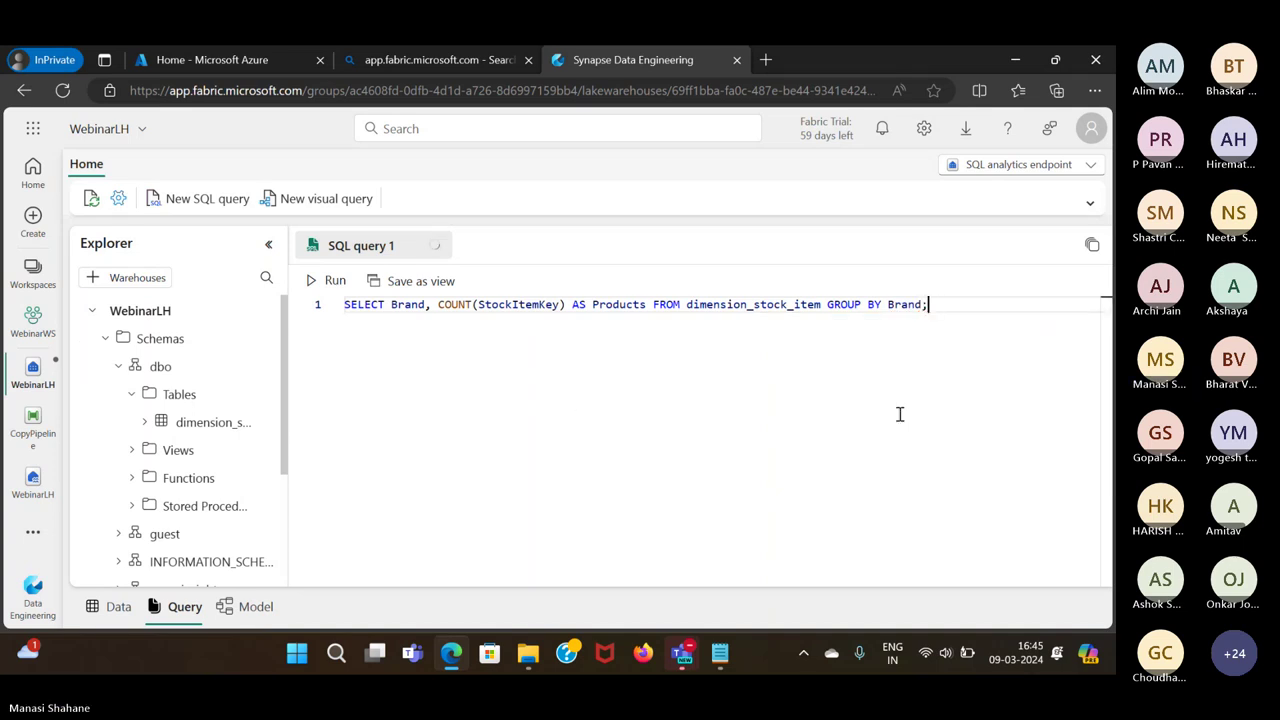
Run the Brand count query (Northwind 67, N/A 605), preview dimension_stock_item, then return to Model view.
{"action": "left_click", "coordinate": [335, 281]}
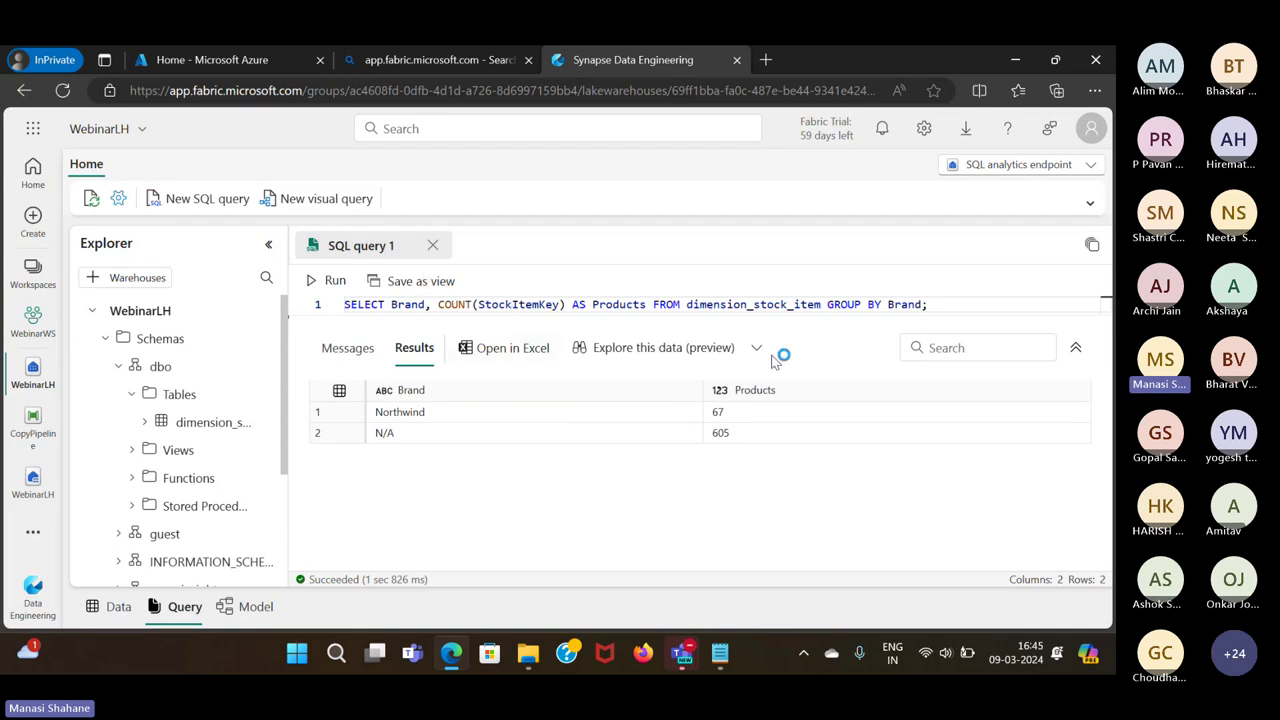
{"action": "left_click", "coordinate": [938, 306]}
{"action": "left_click", "coordinate": [212, 424]}
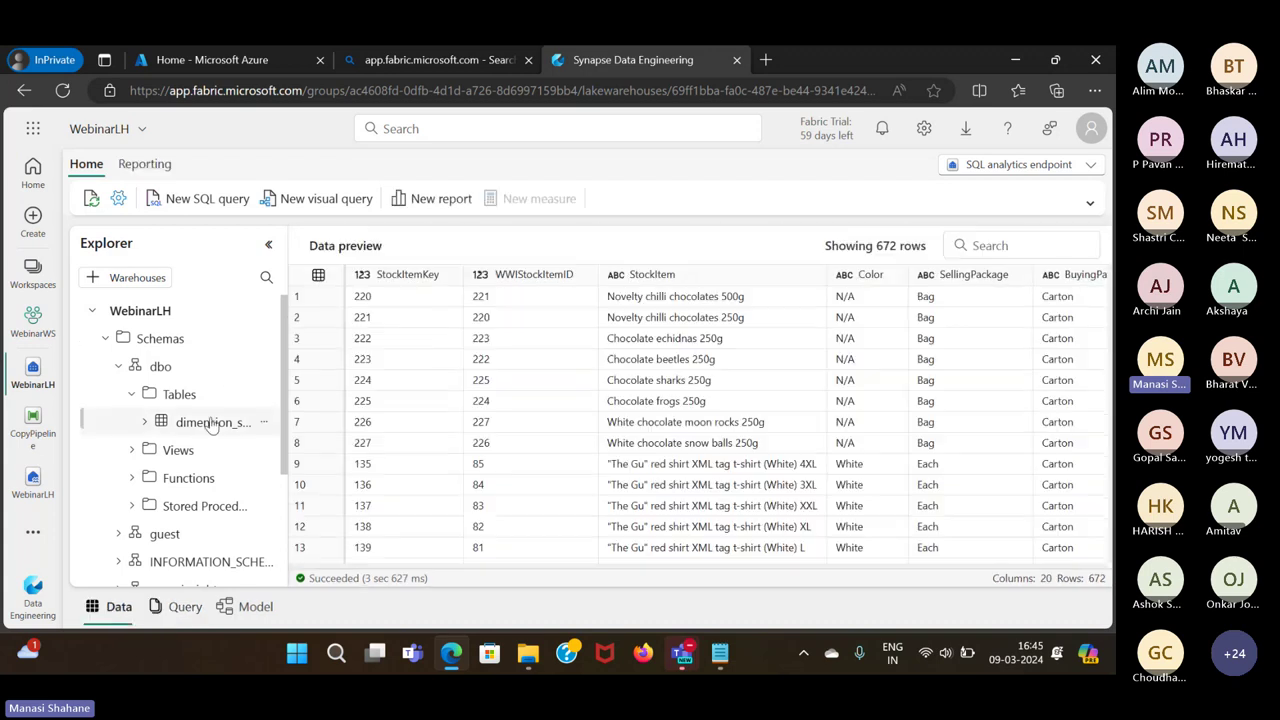
{"action": "left_click", "coordinate": [257, 610]}
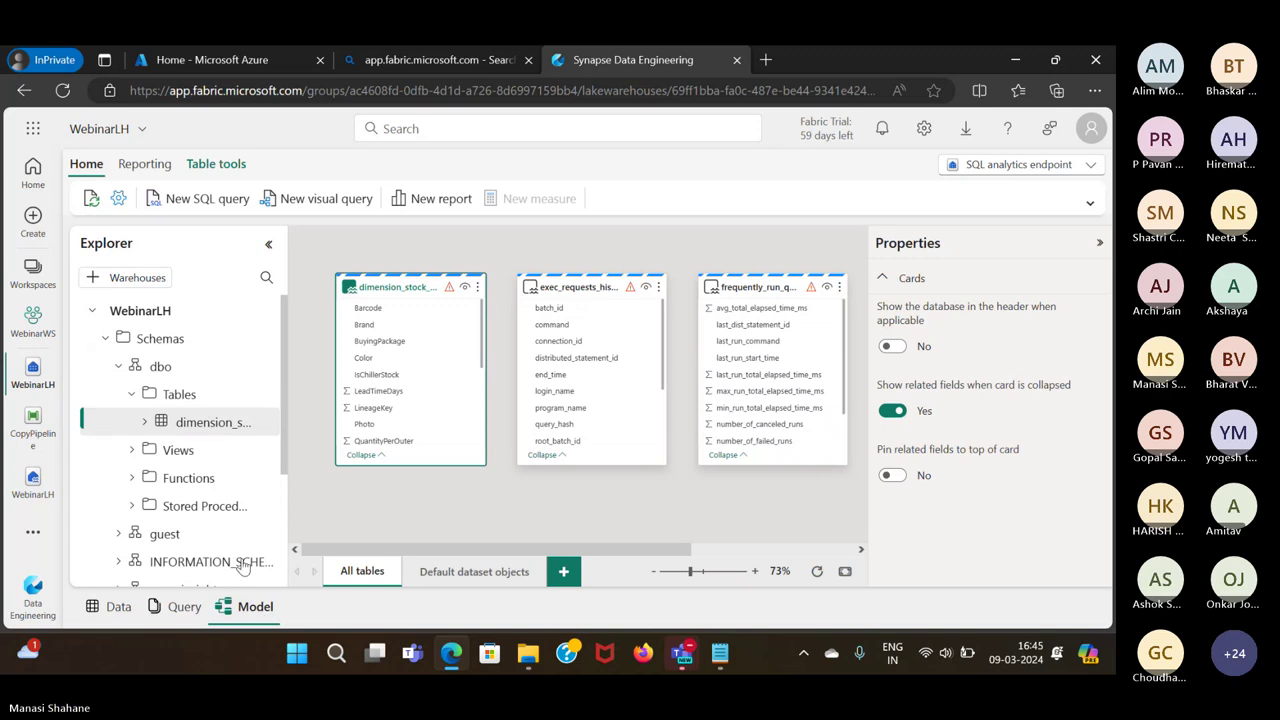
{"action": "left_click", "coordinate": [435, 199]}
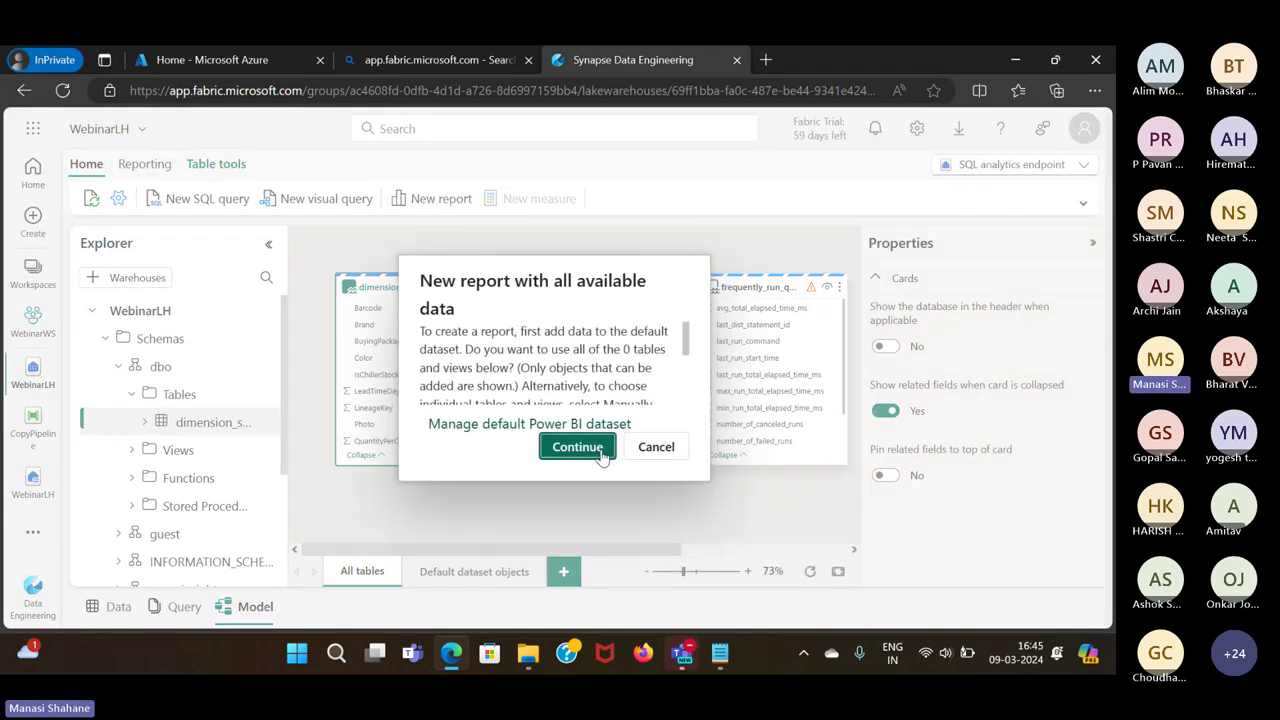
{"action": "left_click", "coordinate": [600, 452]}
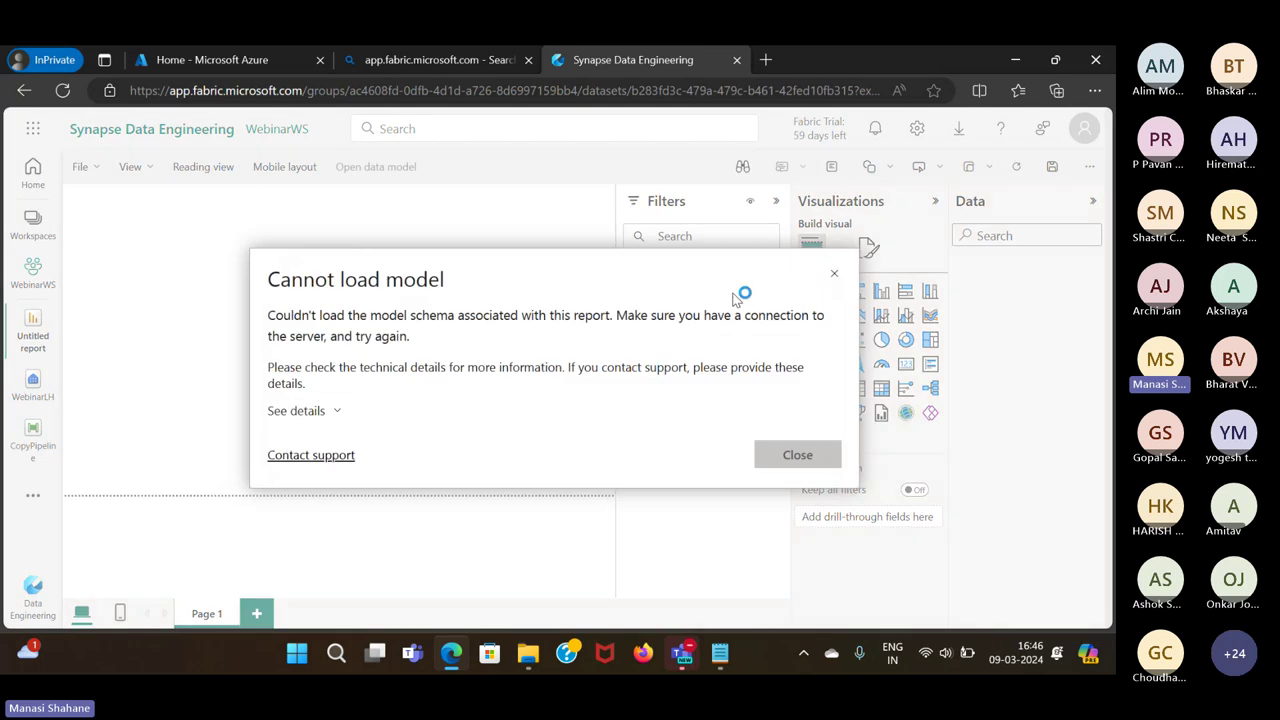
{"action": "left_click", "coordinate": [803, 453]}
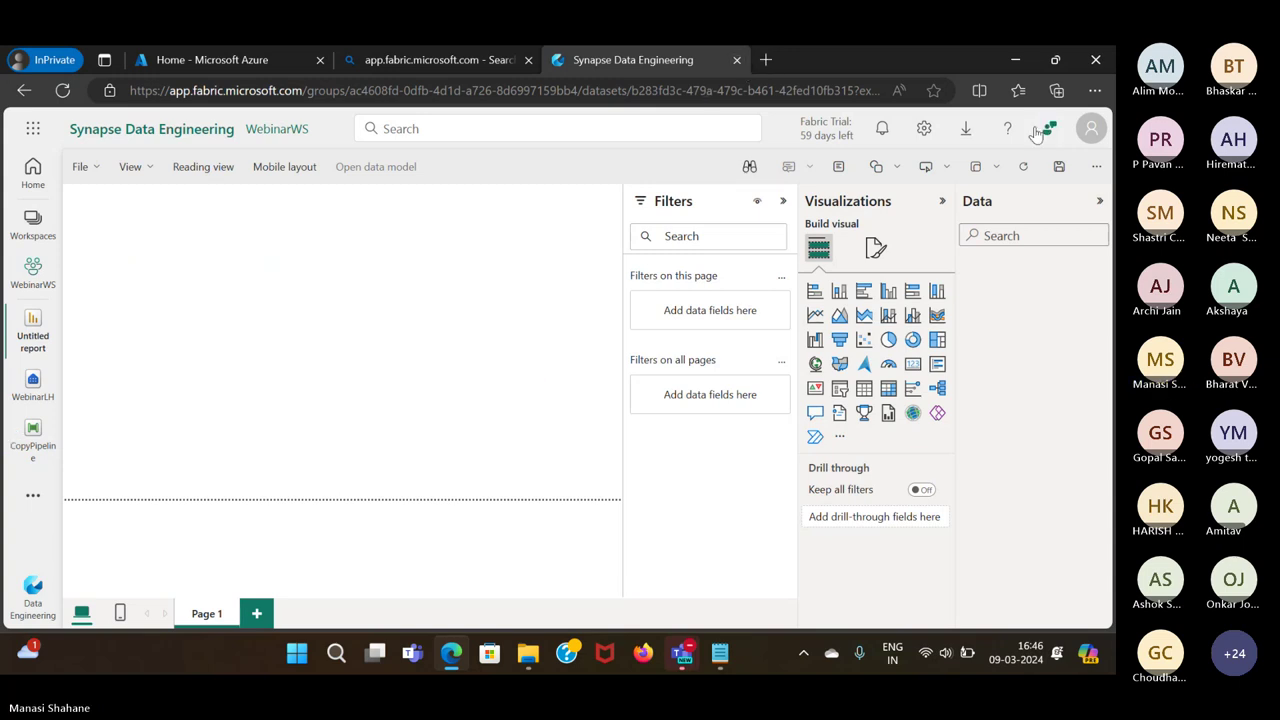
{"action": "left_click", "coordinate": [1054, 60]}
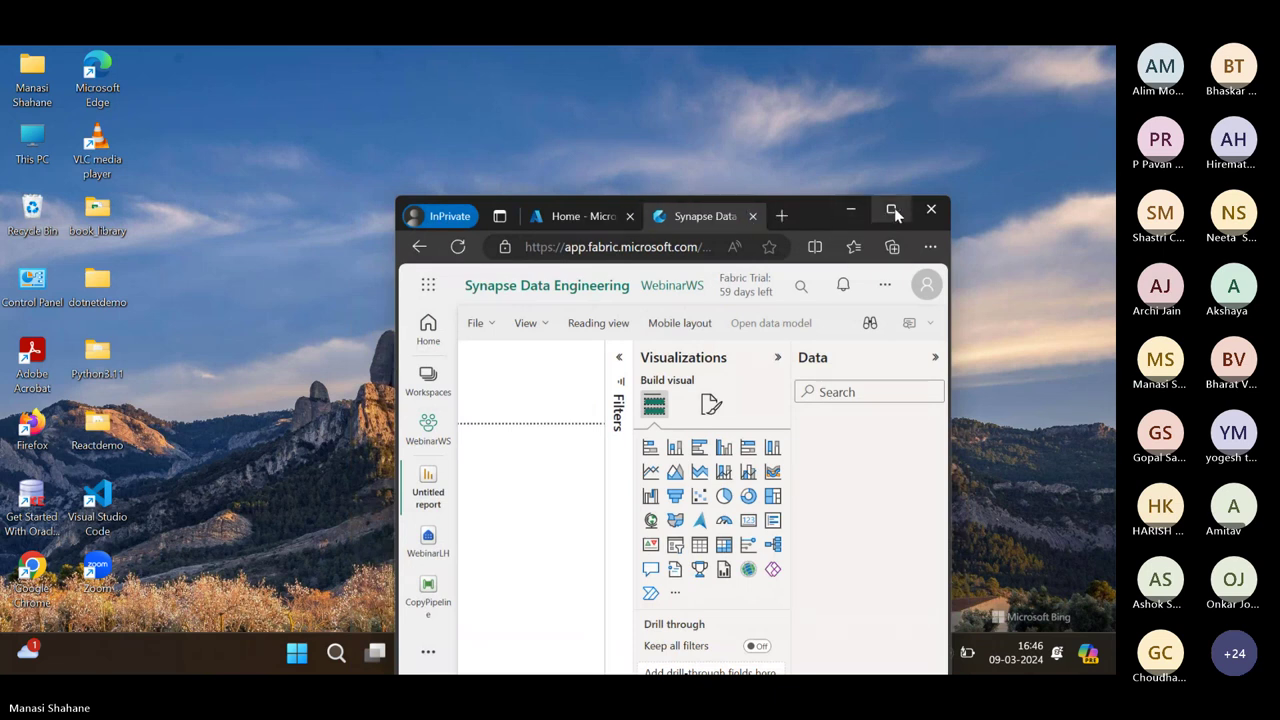
{"action": "left_click", "coordinate": [891, 209]}
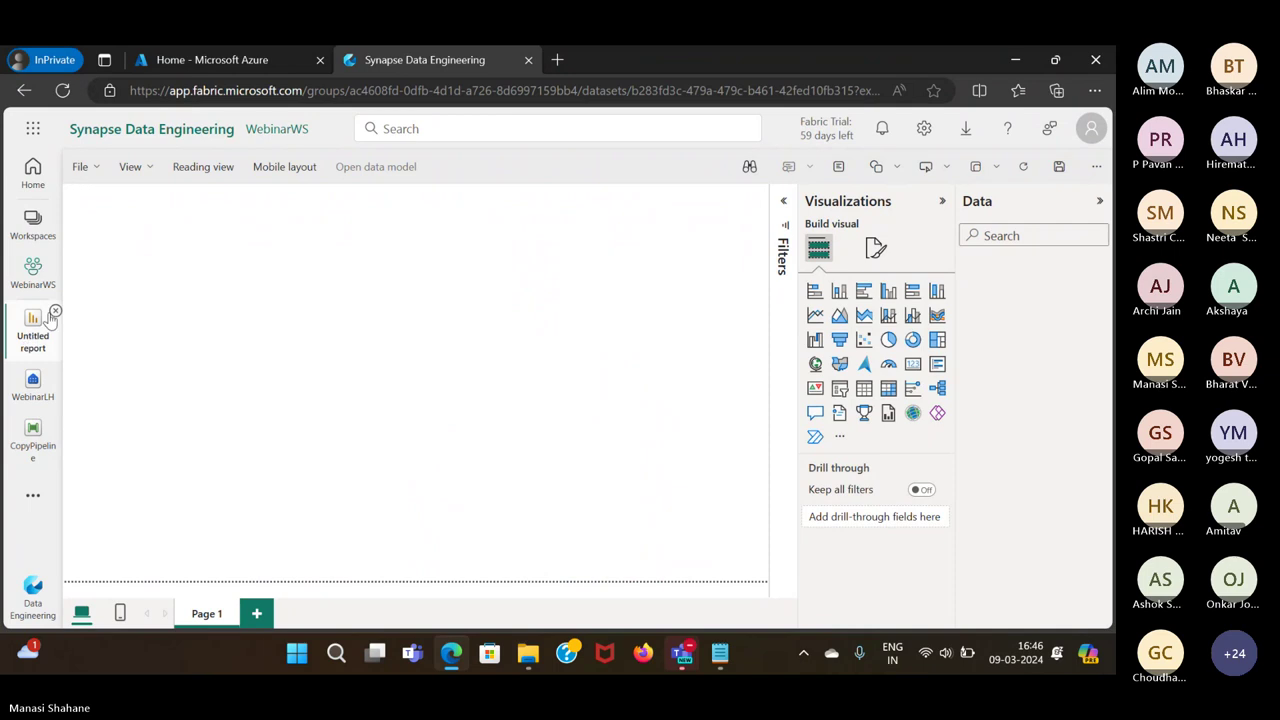
{"action": "left_click", "coordinate": [55, 312]}
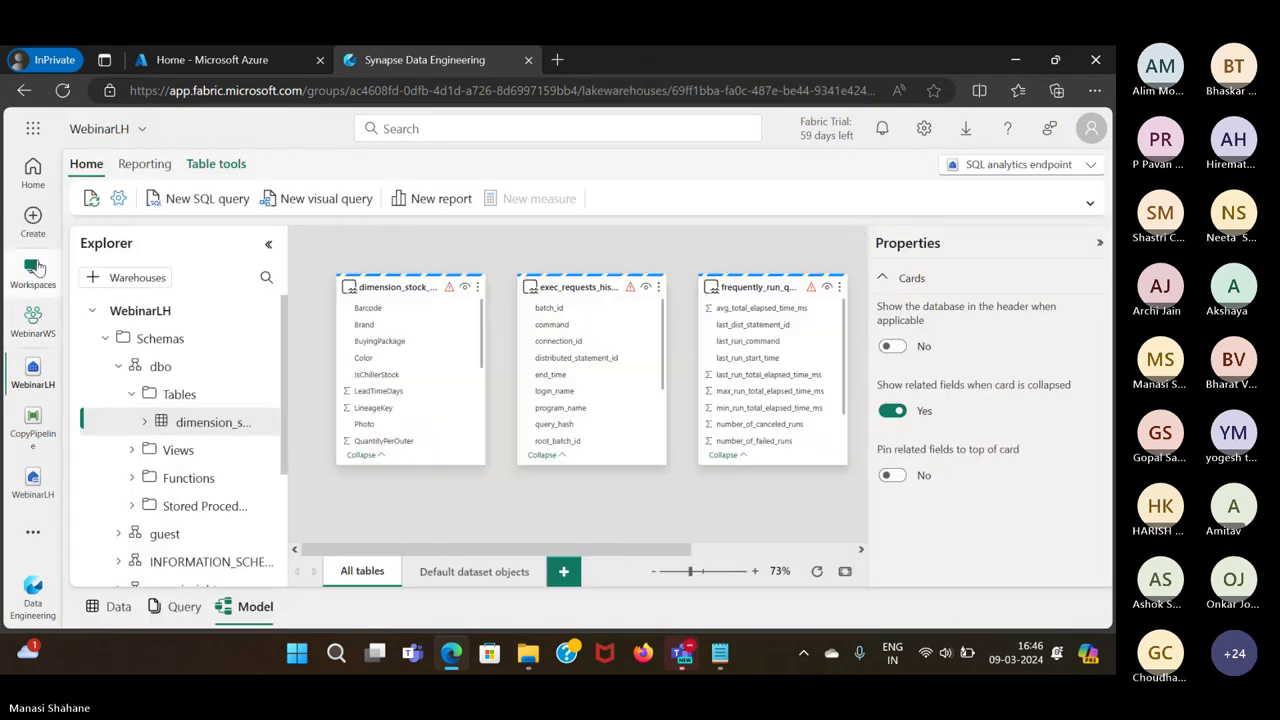
List the columns of the dimension_stock_item table.
{"action": "left_click", "coordinate": [146, 423]}
{"action": "scroll", "coordinate": [147, 428], "scroll_direction": "down", "scroll_amount": 4}
{"action": "scroll", "coordinate": [147, 428], "scroll_direction": "up", "scroll_amount": 4}
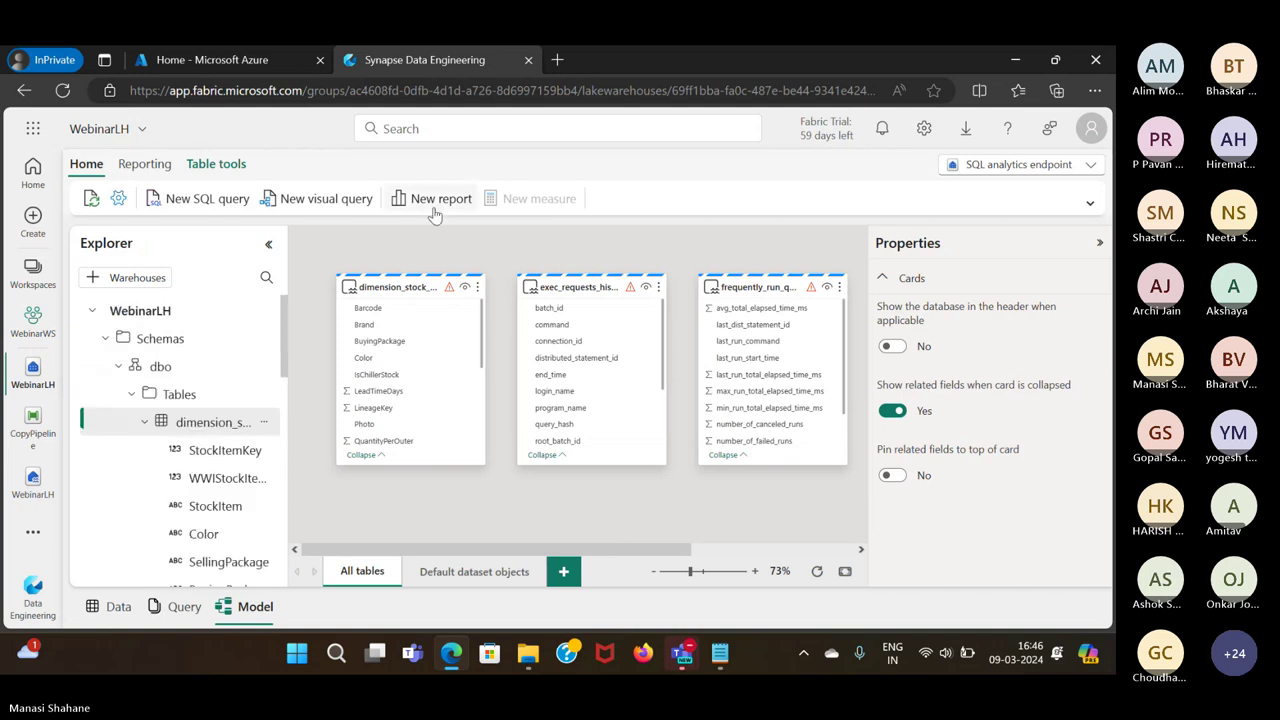
Create a new report from all lakehouse data, inspect the Cannot load model error, and dismiss it.
{"action": "left_click", "coordinate": [420, 199]}
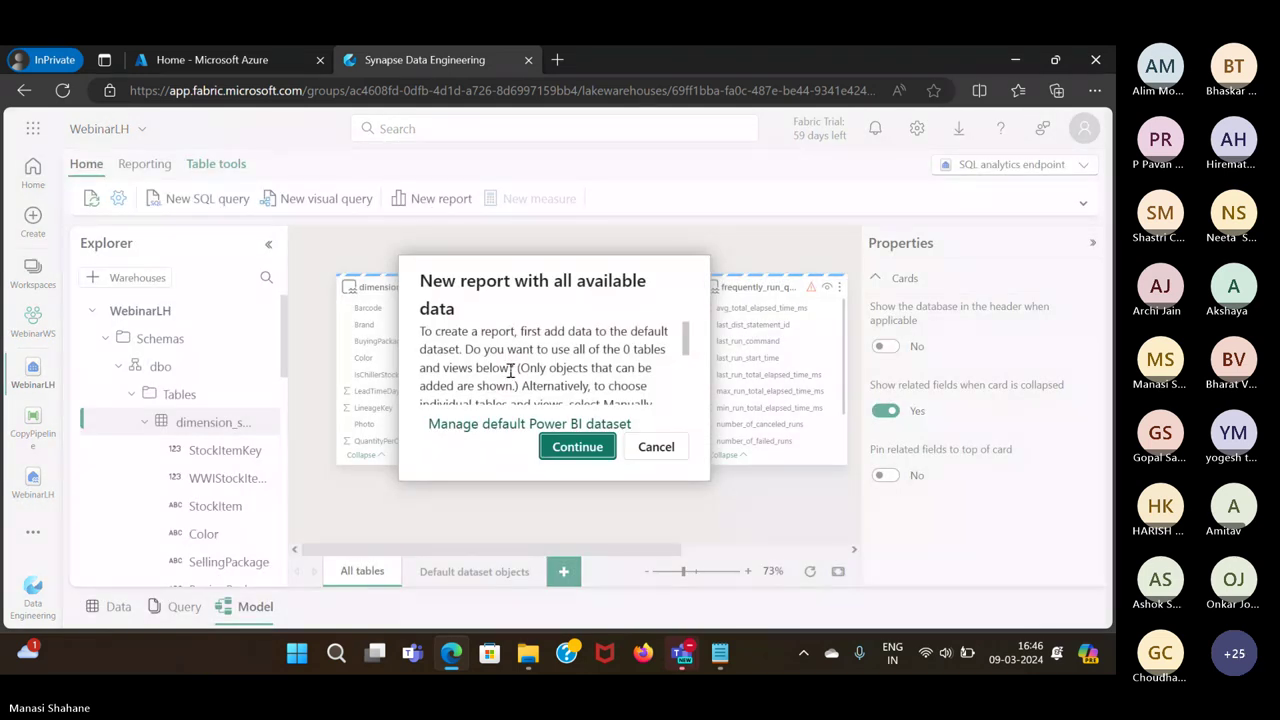
{"action": "scroll", "coordinate": [510, 374], "scroll_direction": "down", "scroll_amount": 3}
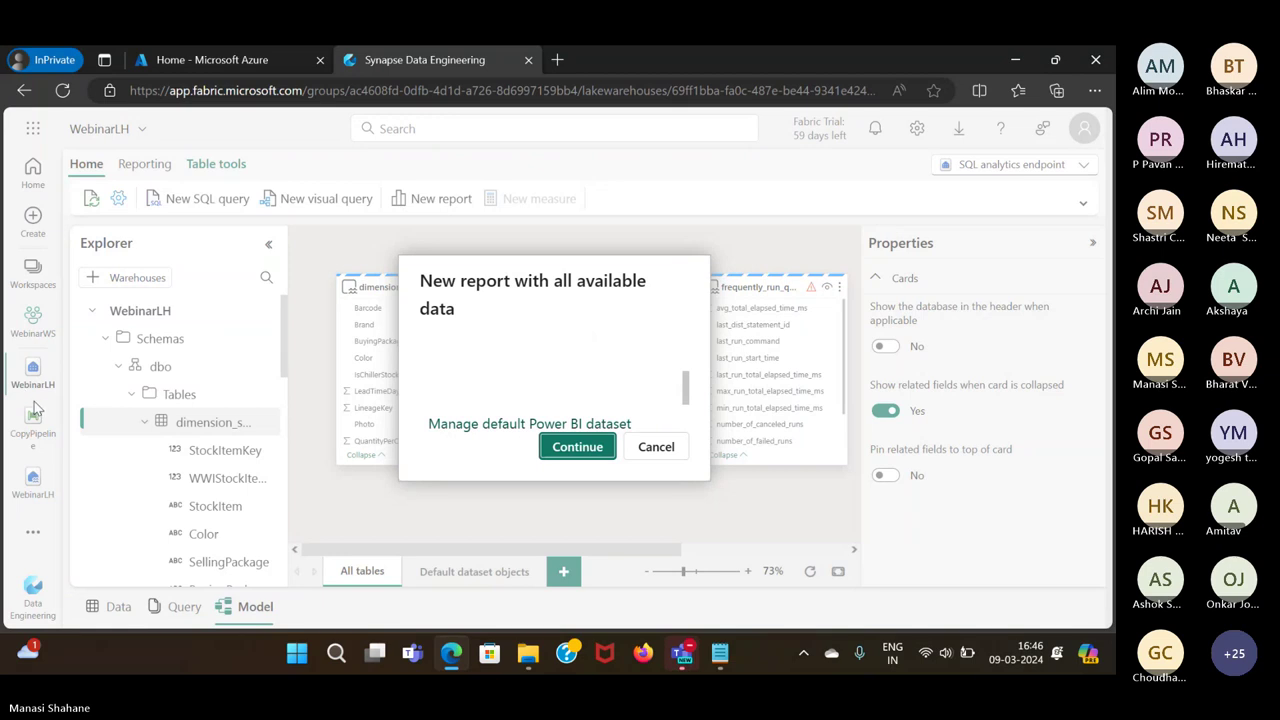
{"action": "left_click", "coordinate": [577, 447]}
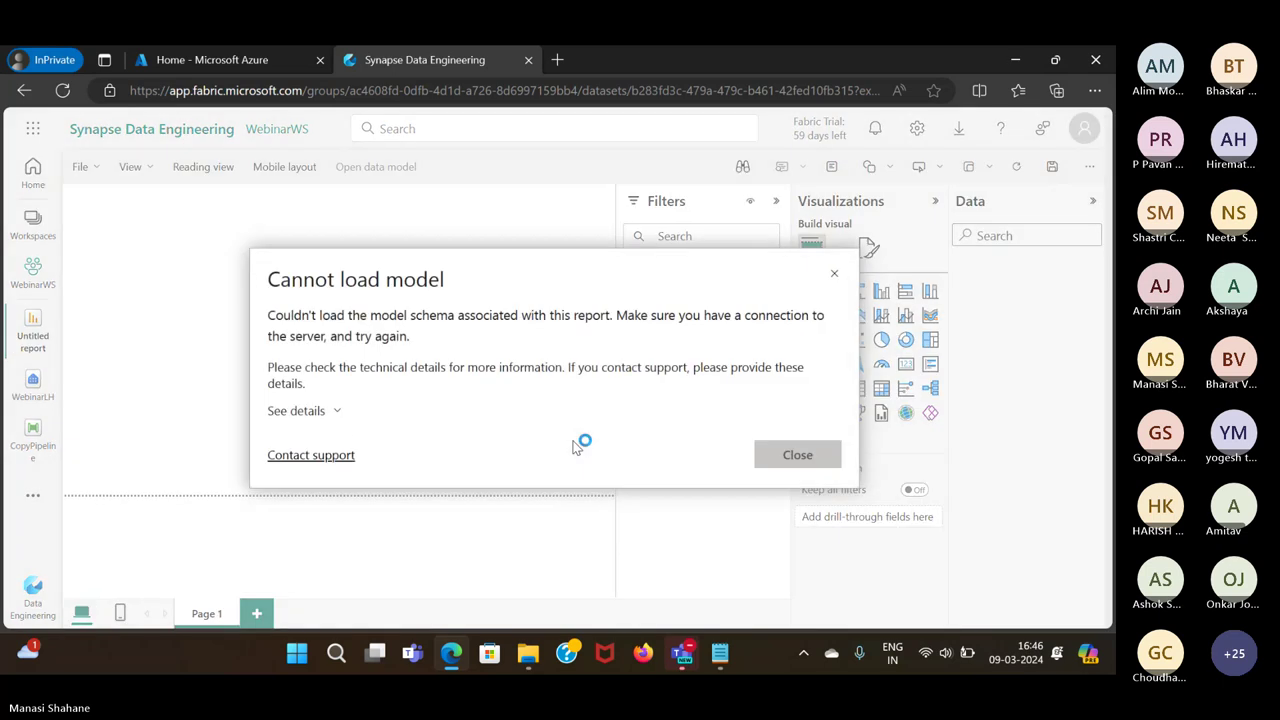
{"action": "left_click", "coordinate": [337, 416]}
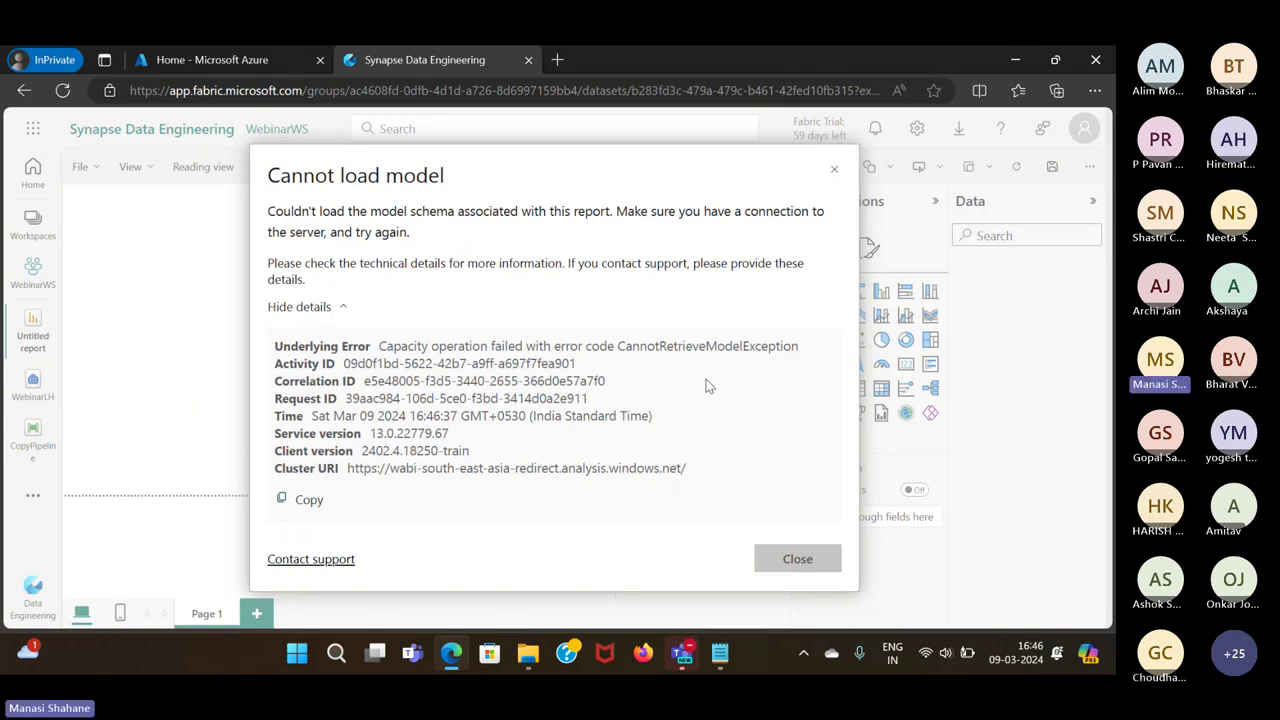
{"action": "left_click", "coordinate": [834, 169]}
{"action": "left_click", "coordinate": [62, 90]}
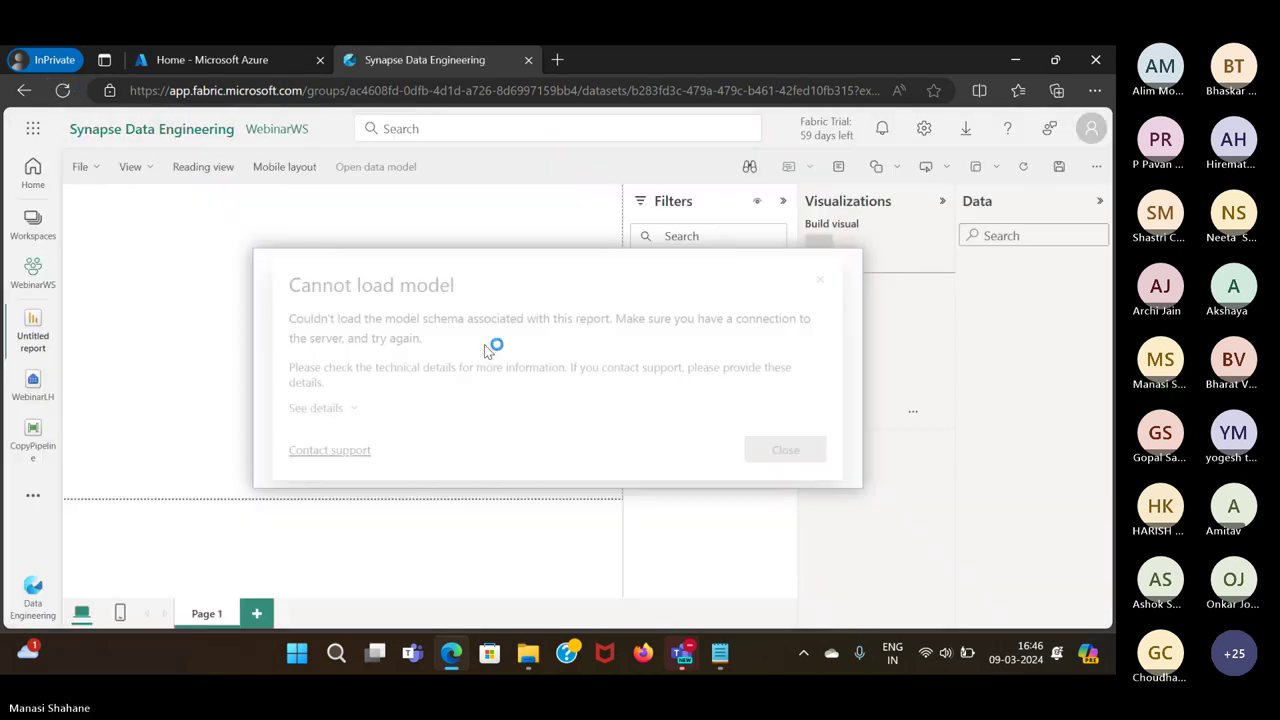
{"action": "left_click", "coordinate": [801, 455]}
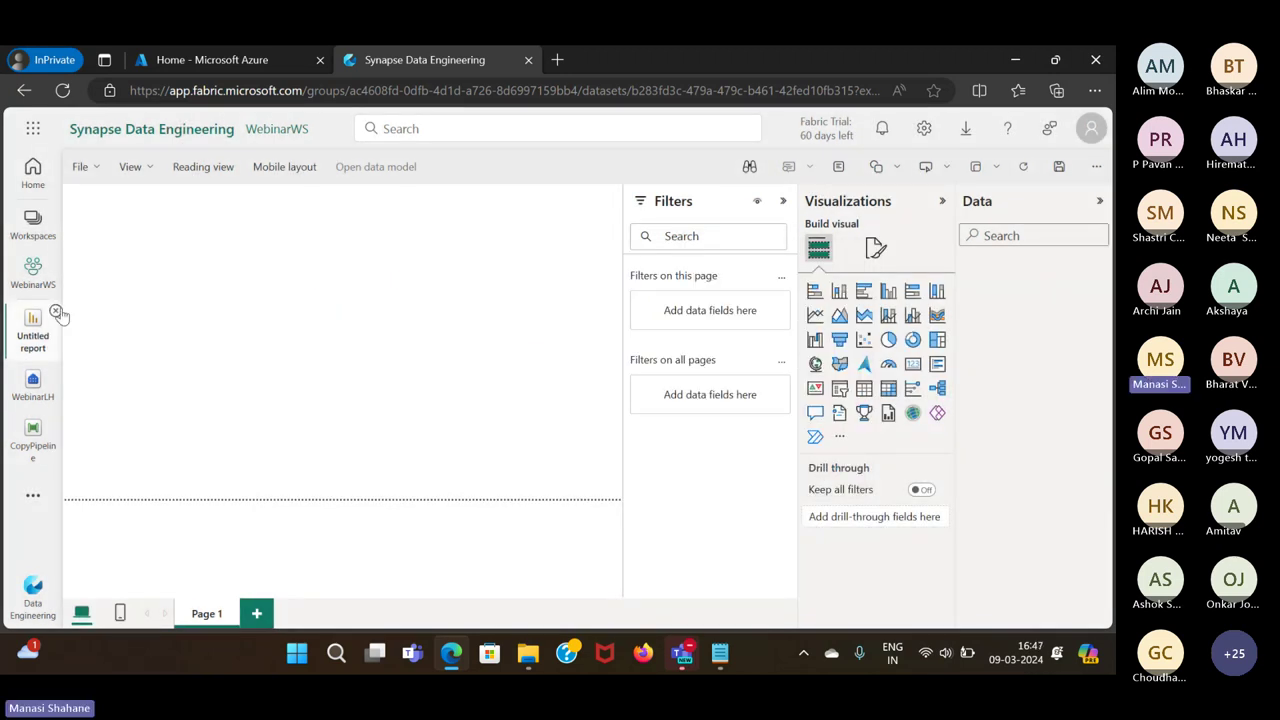
Close the untitled report and go to the FabricWorkspace workspace.
{"action": "left_click", "coordinate": [55, 312]}
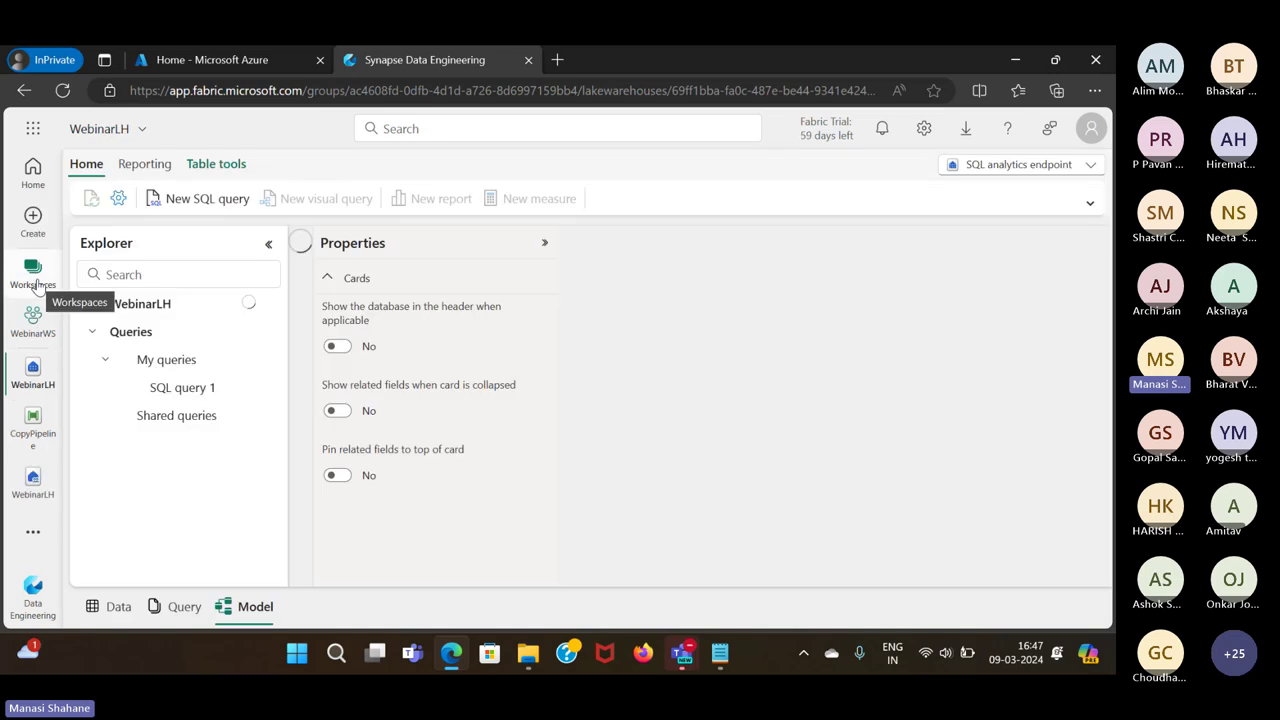
{"action": "left_click", "coordinate": [36, 287]}
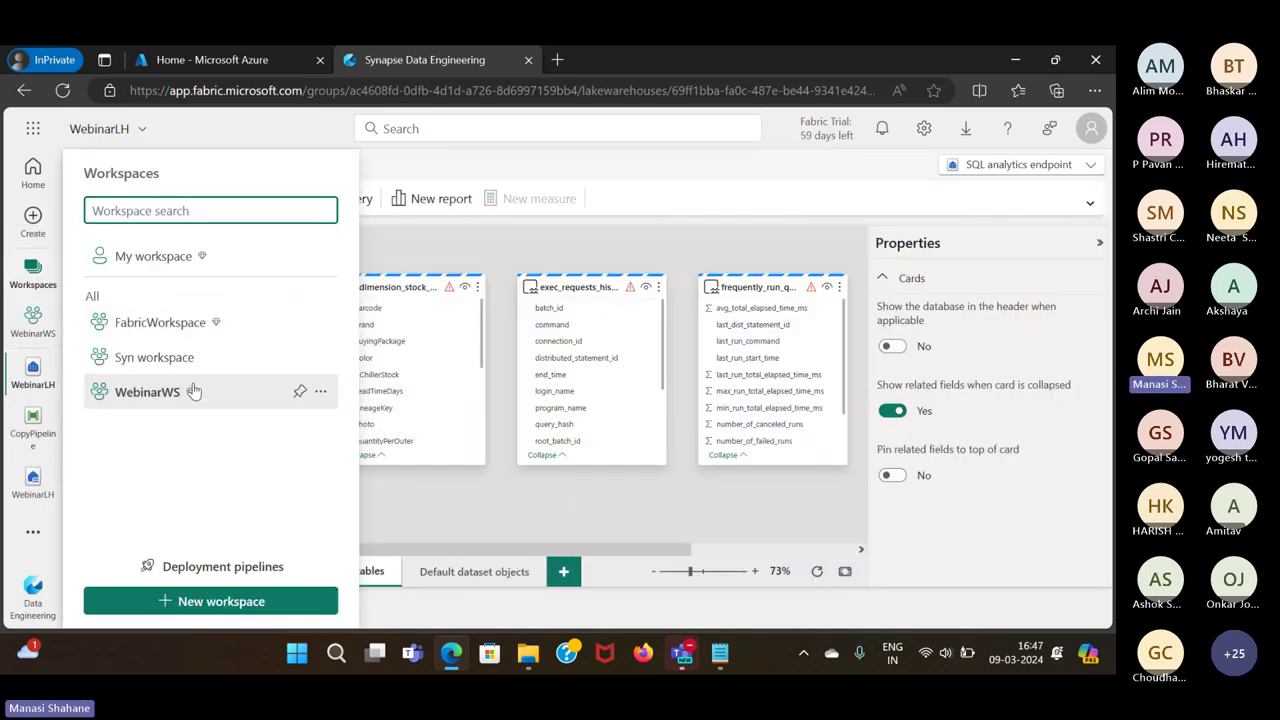
{"action": "left_click", "coordinate": [192, 388]}
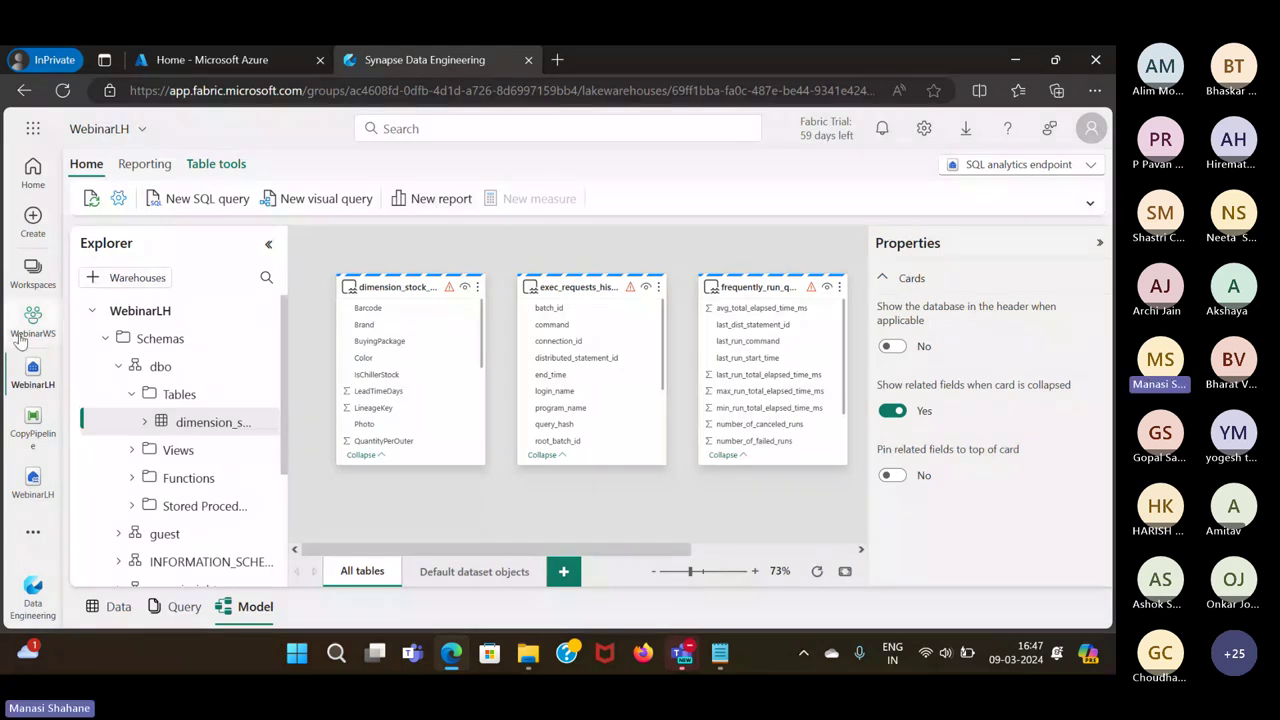
{"action": "left_click", "coordinate": [16, 280]}
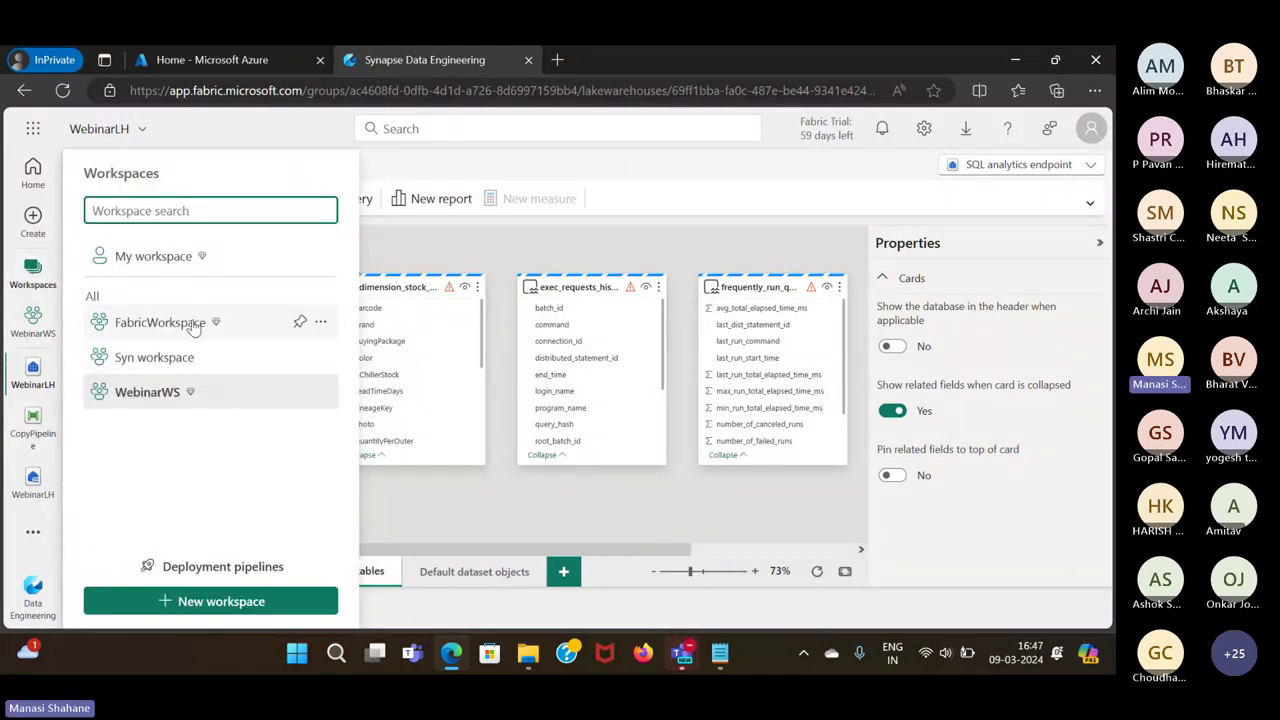
{"action": "left_click", "coordinate": [196, 326]}
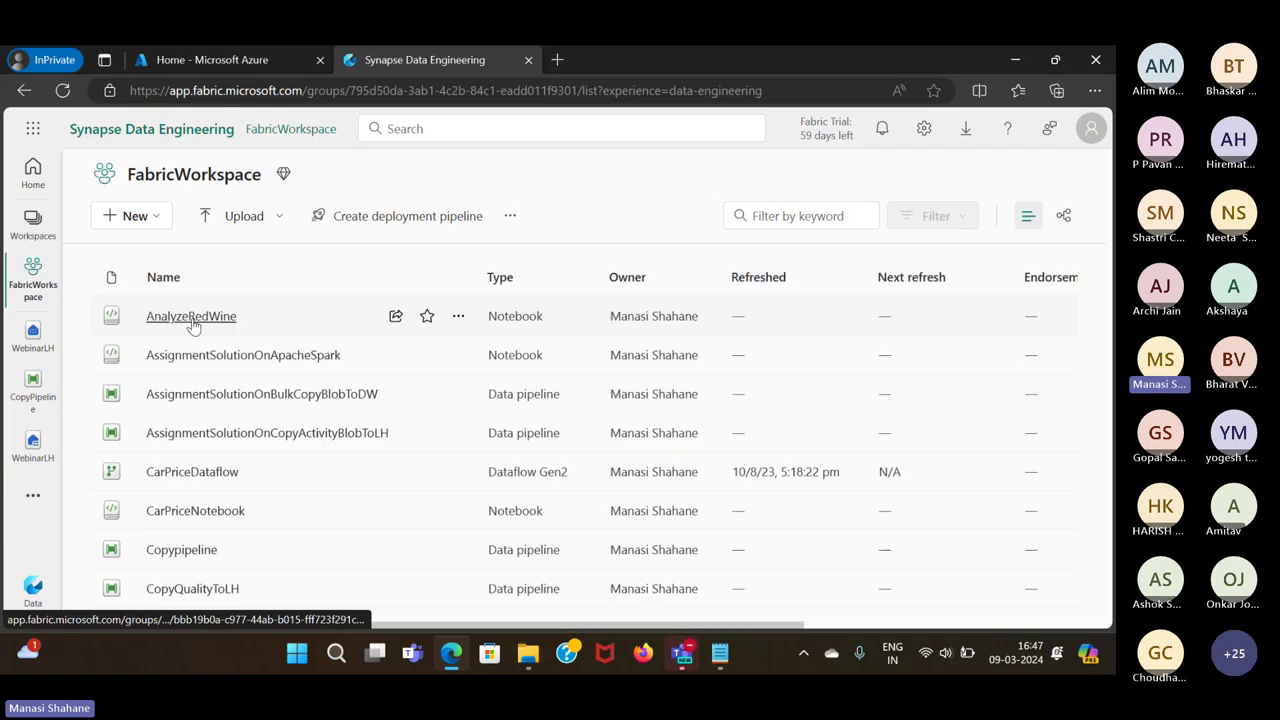
Find and open the Employee-Department Report in the FabricWorkspace item list.
{"action": "scroll", "coordinate": [293, 466], "scroll_direction": "down", "scroll_amount": 5}
{"action": "scroll", "coordinate": [293, 468], "scroll_direction": "down", "scroll_amount": 1}
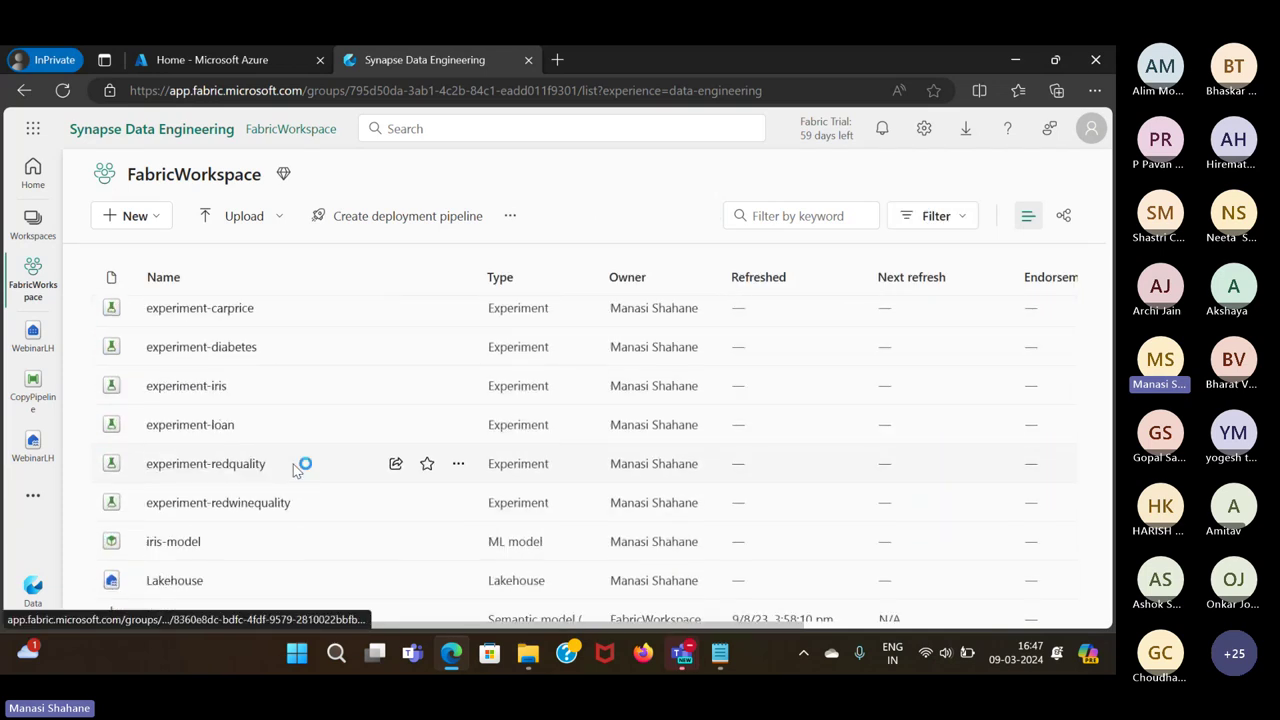
{"action": "scroll", "coordinate": [293, 468], "scroll_direction": "down", "scroll_amount": 7}
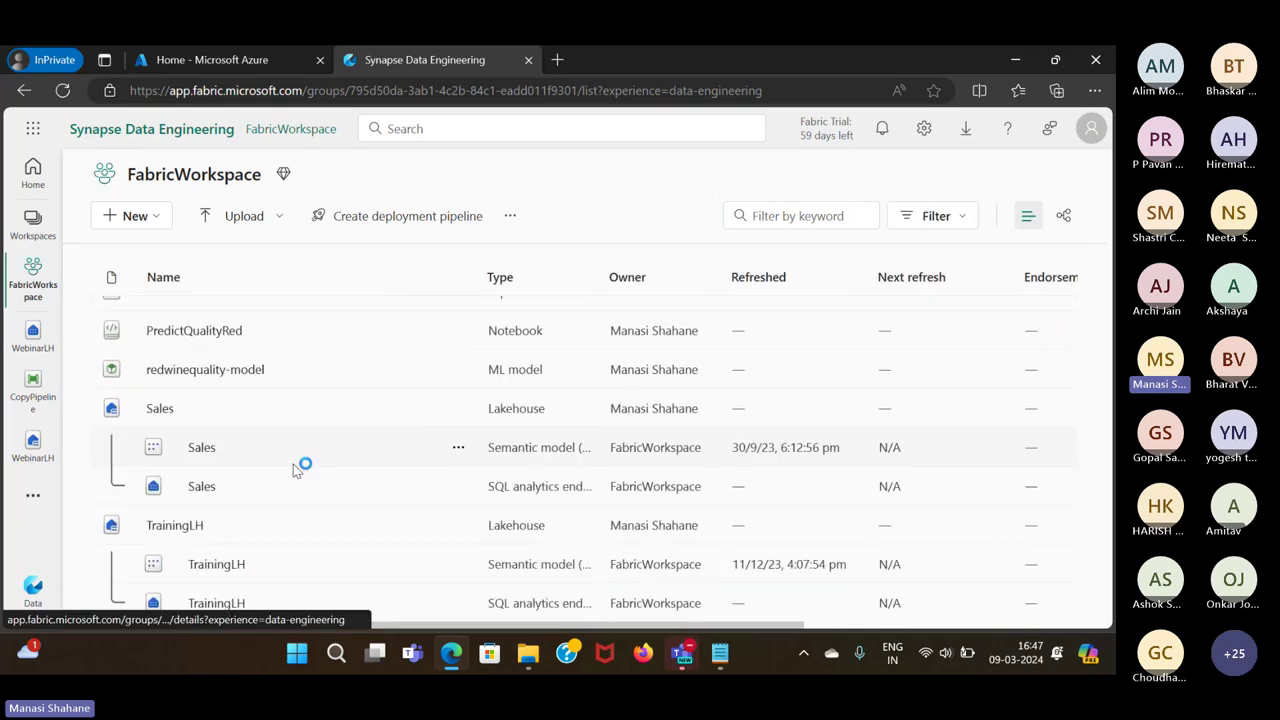
{"action": "scroll", "coordinate": [293, 470], "scroll_direction": "down", "scroll_amount": 2}
{"action": "scroll", "coordinate": [290, 471], "scroll_direction": "up", "scroll_amount": 2}
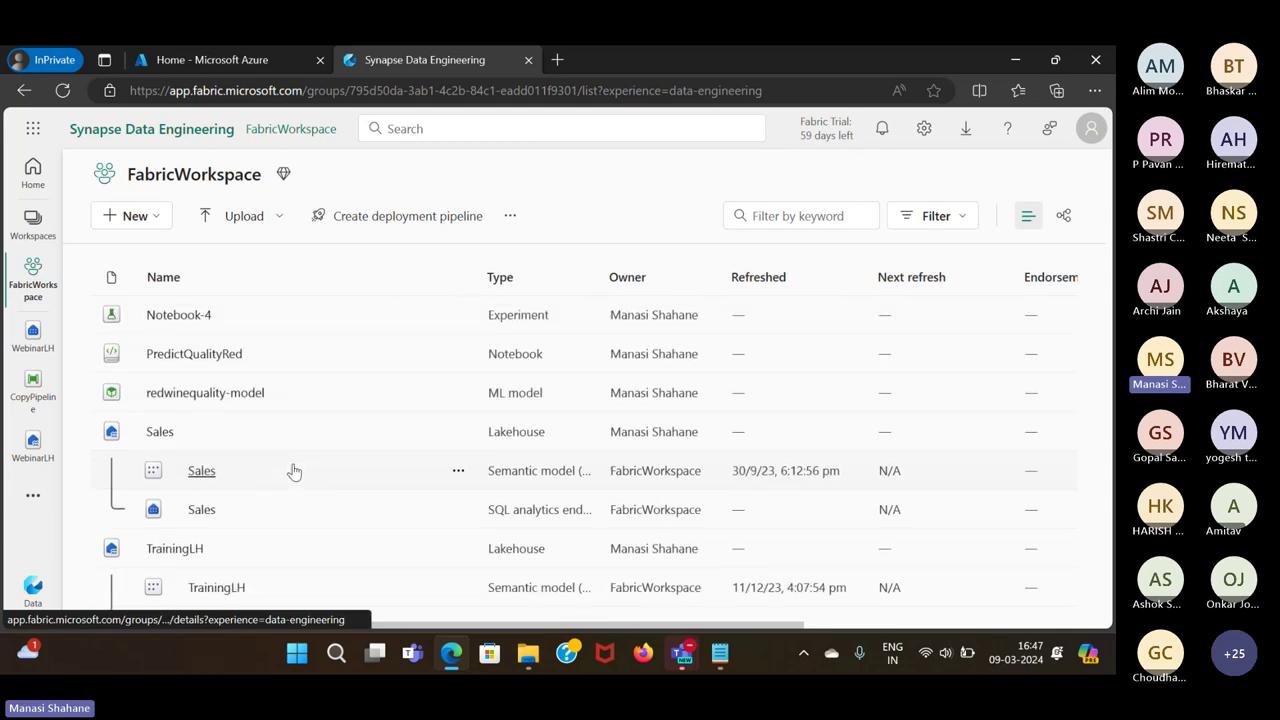
{"action": "scroll", "coordinate": [305, 455], "scroll_direction": "down", "scroll_amount": 10}
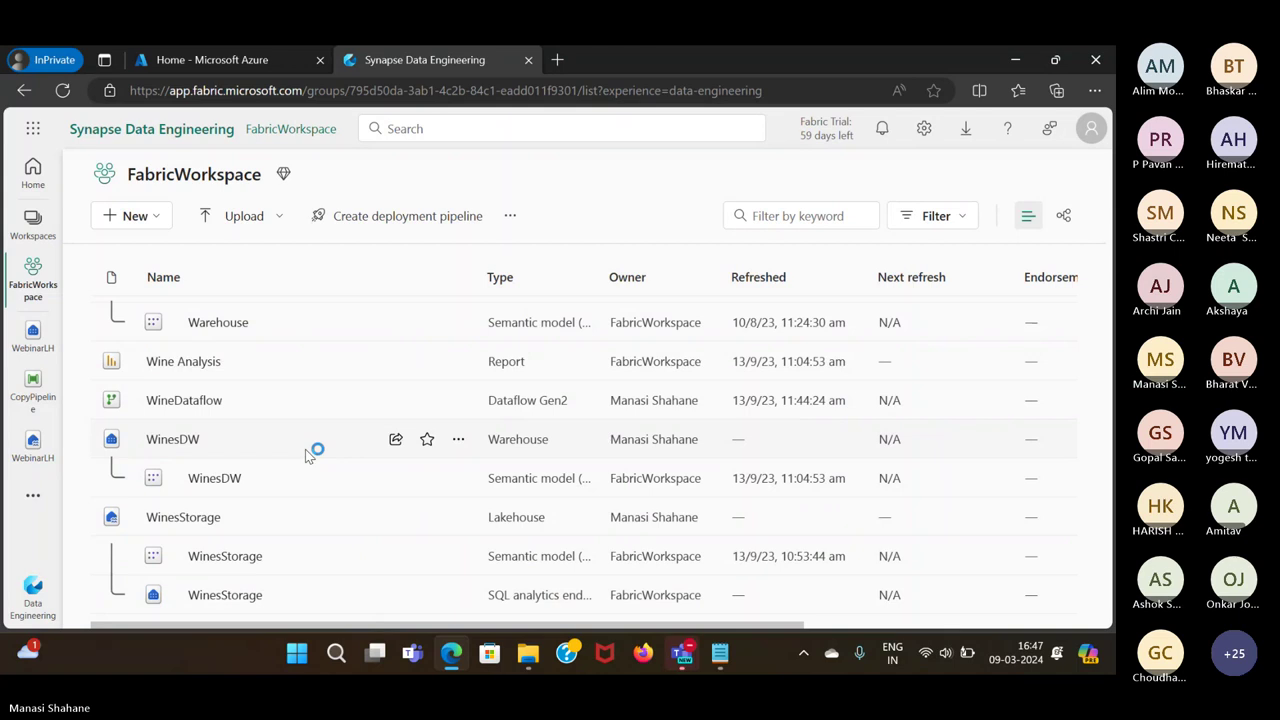
{"action": "scroll", "coordinate": [305, 455], "scroll_direction": "up", "scroll_amount": 15}
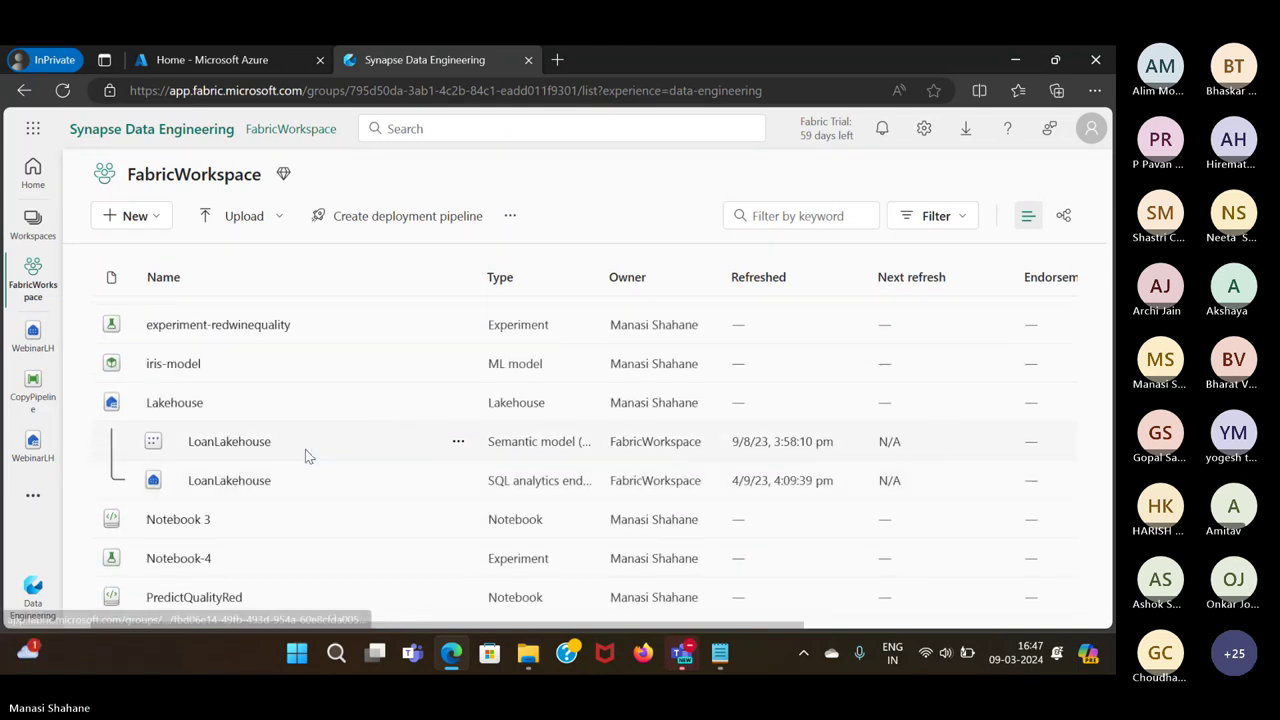
{"action": "scroll", "coordinate": [305, 449], "scroll_direction": "up", "scroll_amount": 10}
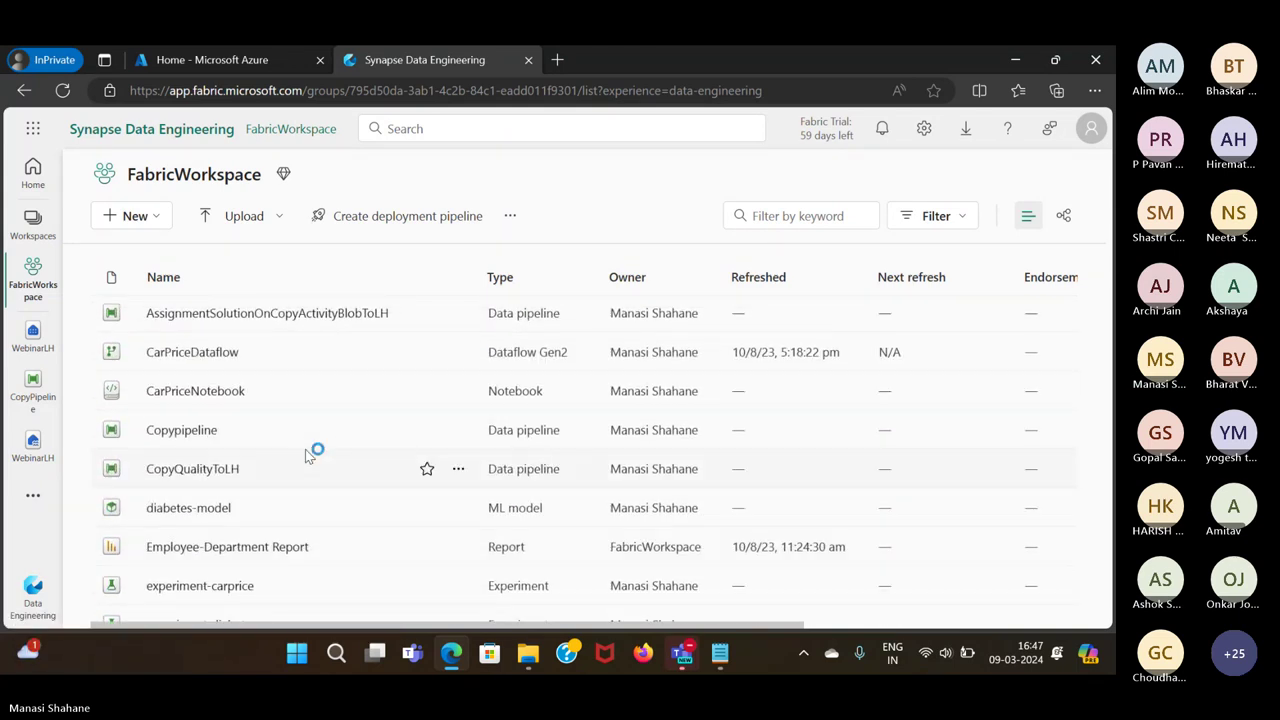
{"action": "scroll", "coordinate": [305, 449], "scroll_direction": "up", "scroll_amount": 3}
{"action": "scroll", "coordinate": [305, 452], "scroll_direction": "down", "scroll_amount": 5}
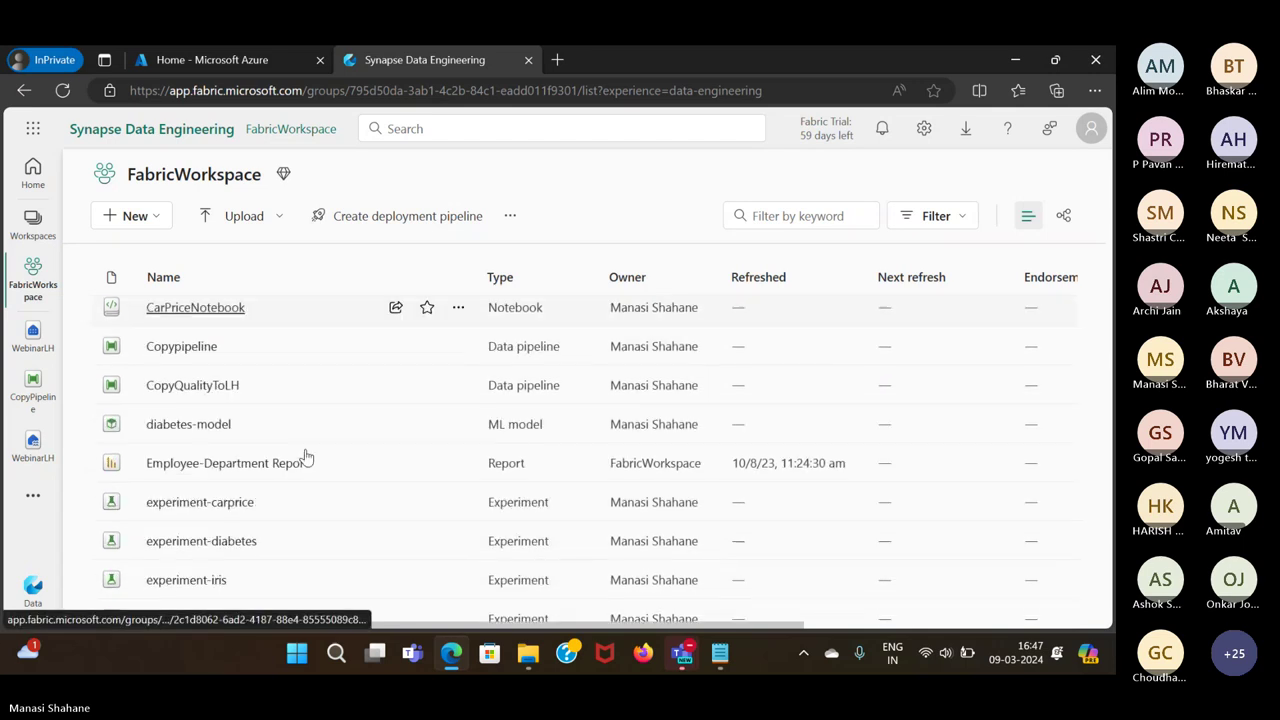
{"action": "scroll", "coordinate": [305, 455], "scroll_direction": "down", "scroll_amount": 1}
{"action": "left_click", "coordinate": [260, 444]}
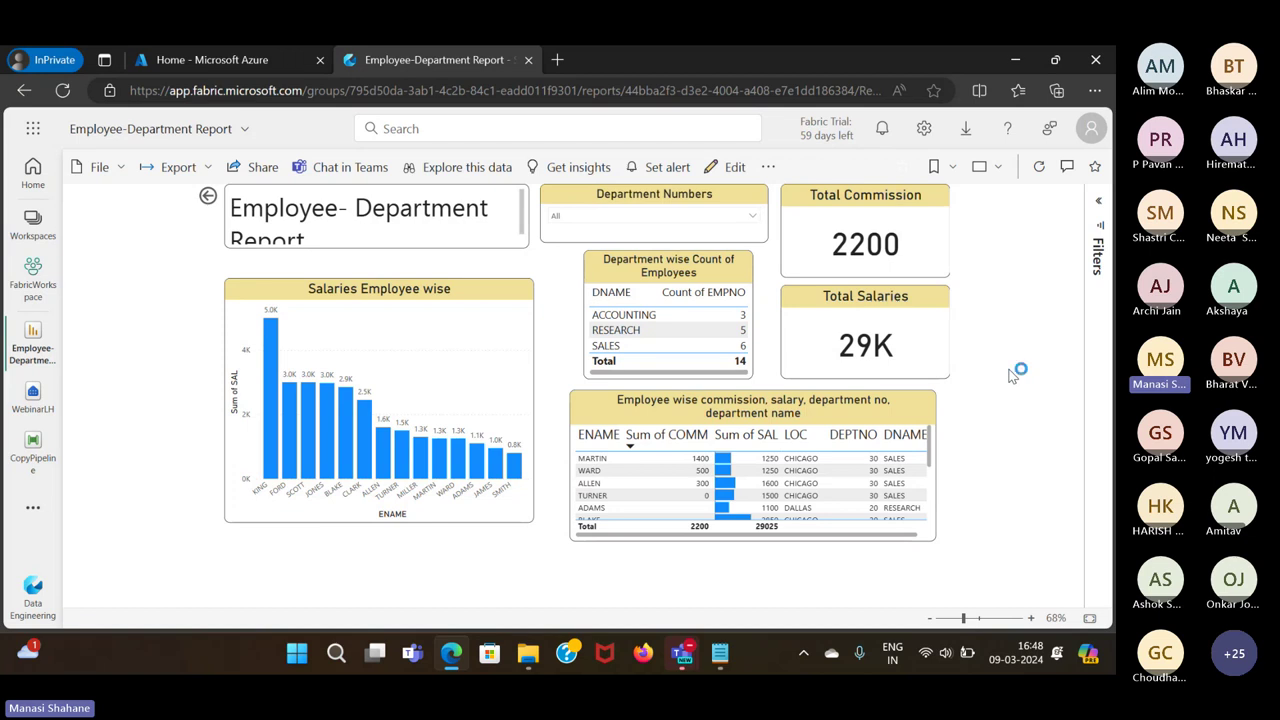
Put the Employee-Department Report into edit mode, then return to the FabricWorkspace item list.
{"action": "left_click", "coordinate": [729, 166]}
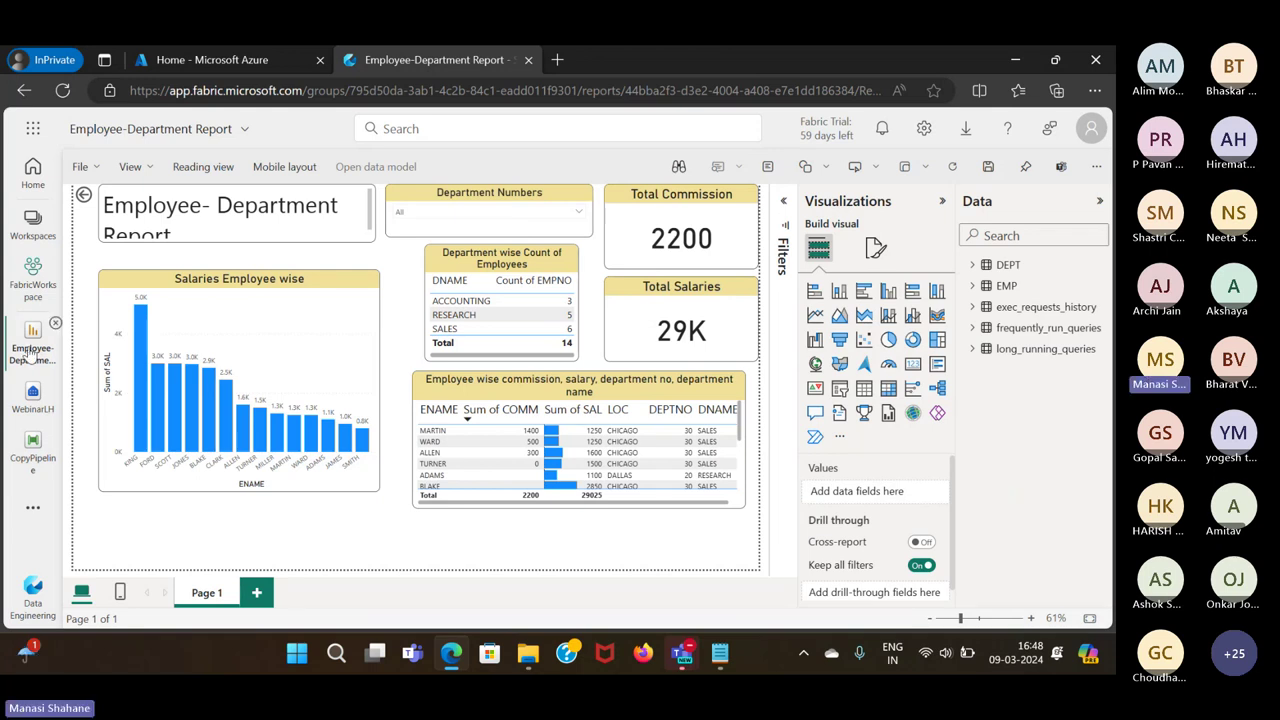
{"action": "left_click", "coordinate": [33, 275]}
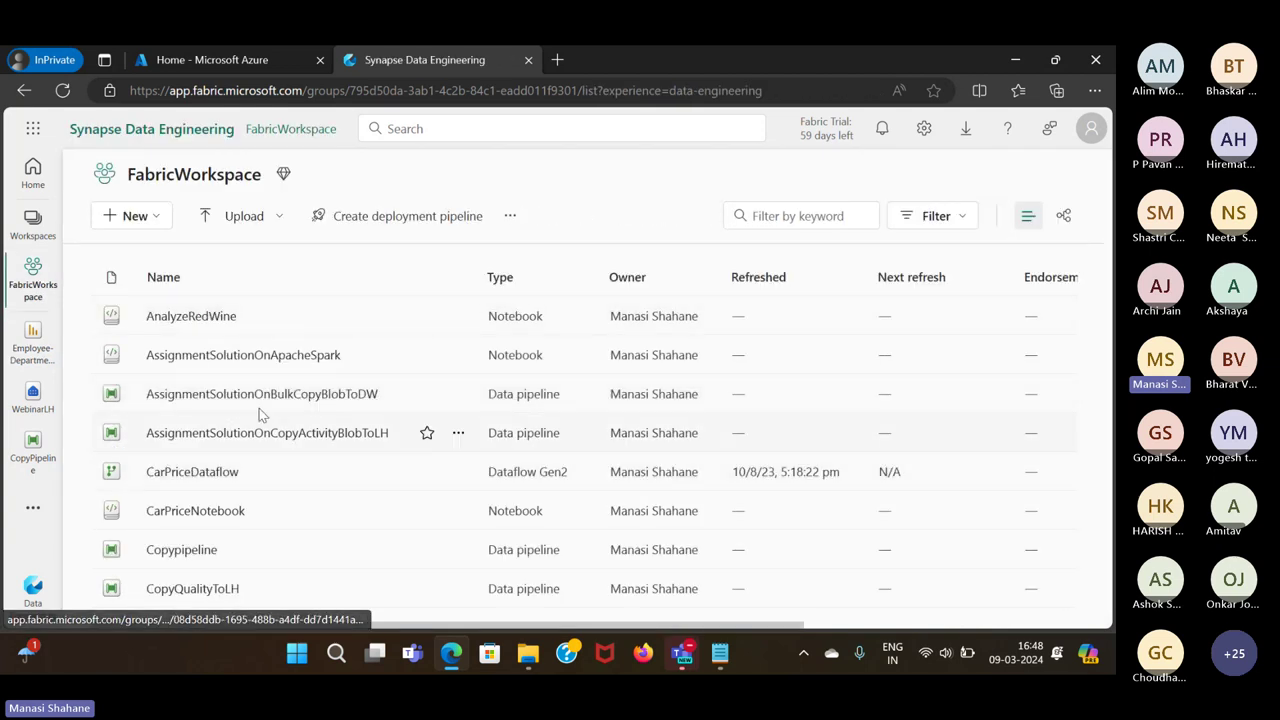
Scroll through the FabricWorkspace items, down past warehouses like WinesDW and dataflows like WineDataflow.
{"action": "scroll", "coordinate": [267, 432], "scroll_direction": "down", "scroll_amount": 1}
{"action": "scroll", "coordinate": [268, 430], "scroll_direction": "down", "scroll_amount": 2}
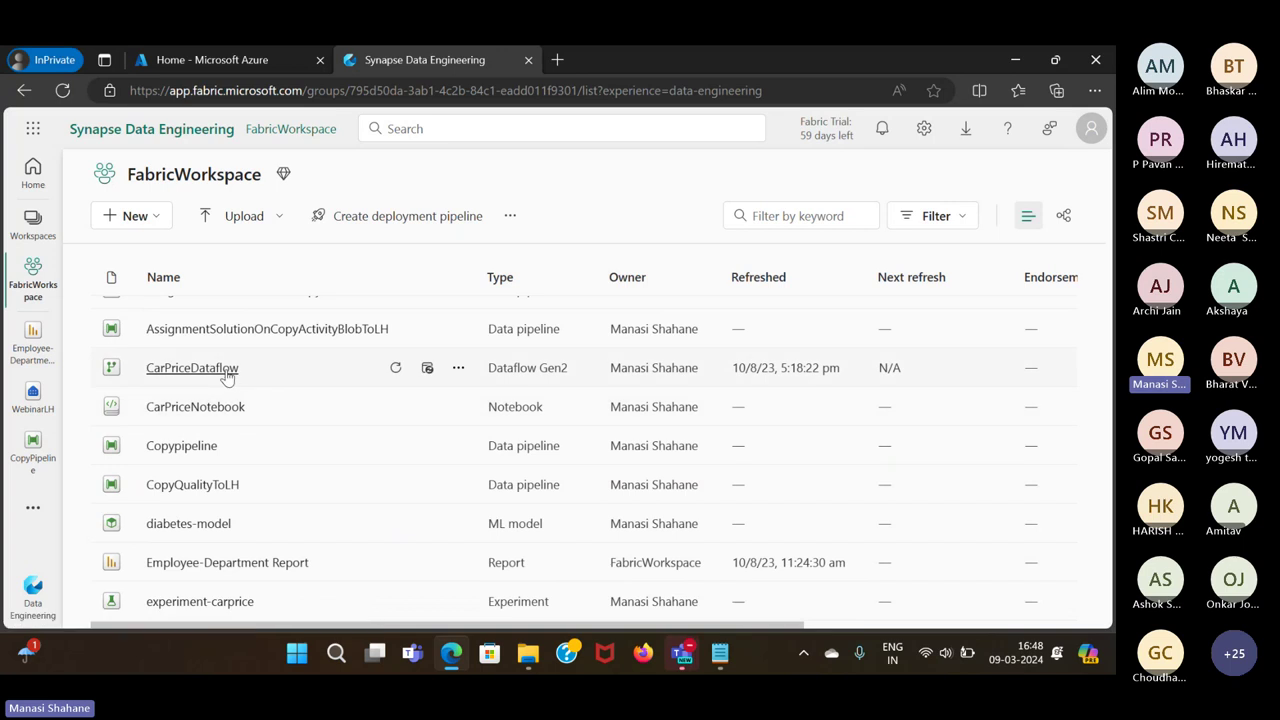
{"action": "scroll", "coordinate": [229, 478], "scroll_direction": "down", "scroll_amount": 1}
{"action": "scroll", "coordinate": [229, 478], "scroll_direction": "down", "scroll_amount": 6}
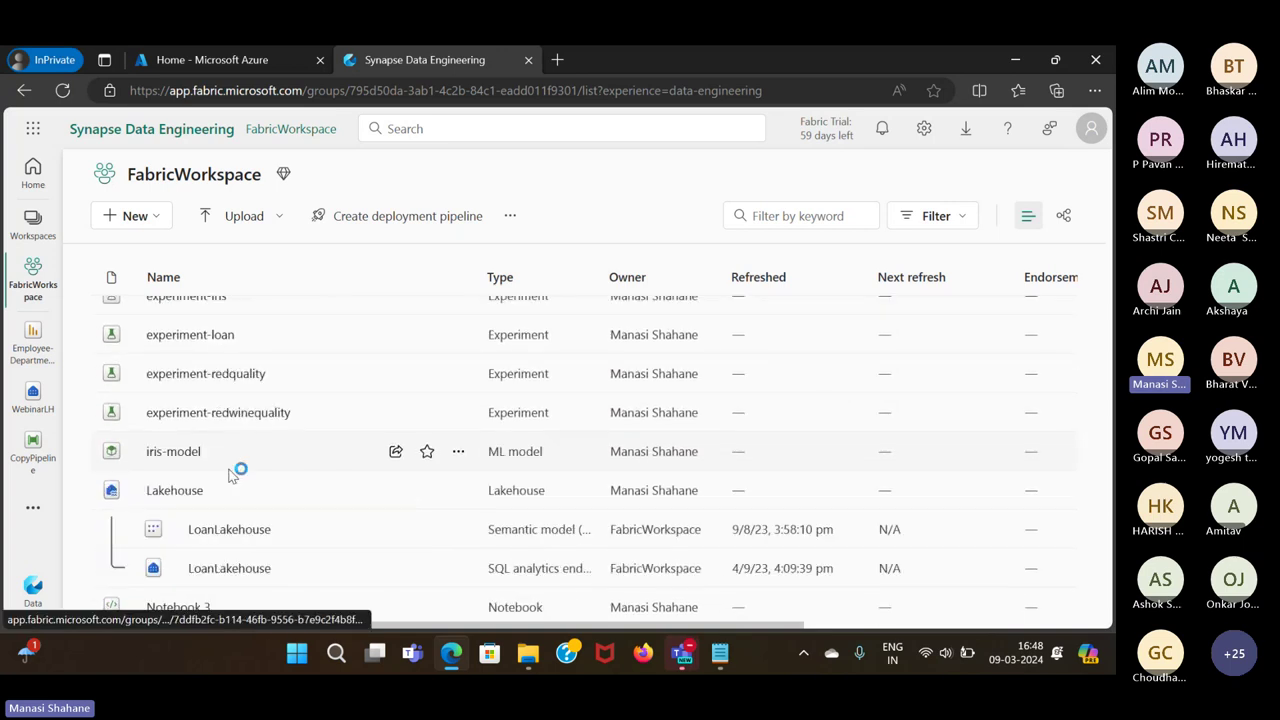
{"action": "scroll", "coordinate": [229, 476], "scroll_direction": "down", "scroll_amount": 10}
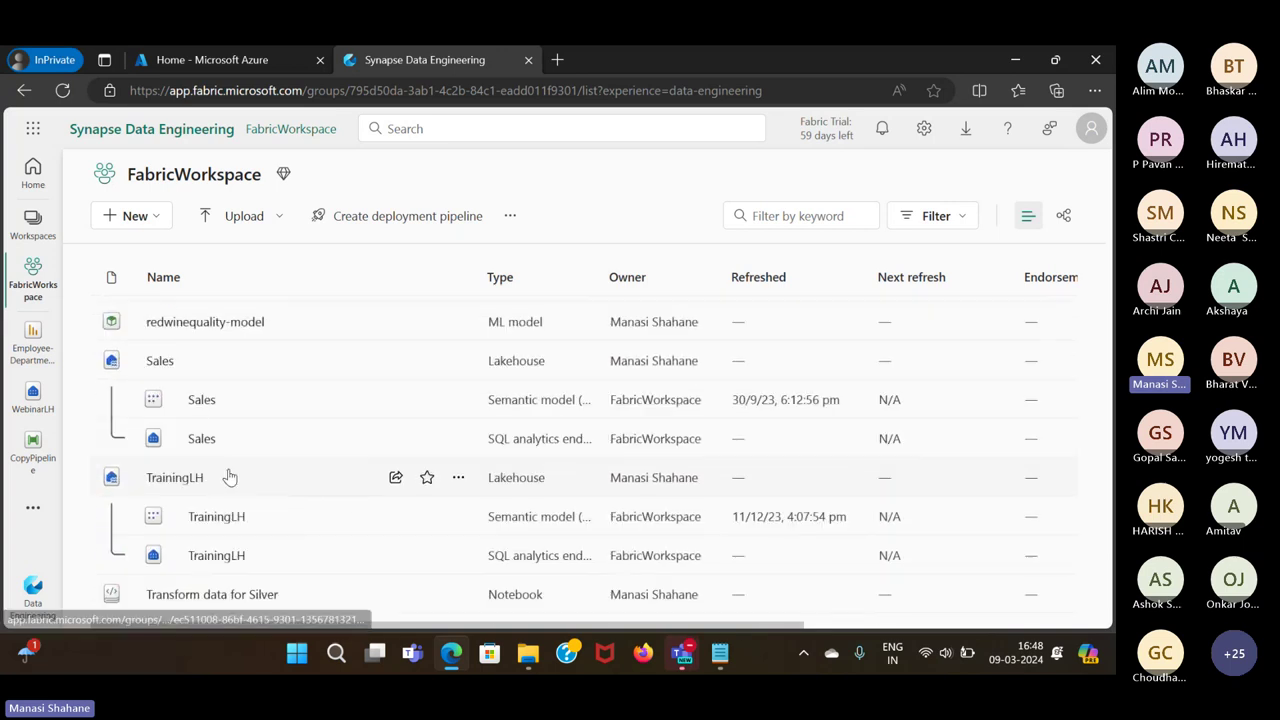
{"action": "scroll", "coordinate": [234, 550], "scroll_direction": "down", "scroll_amount": 2}
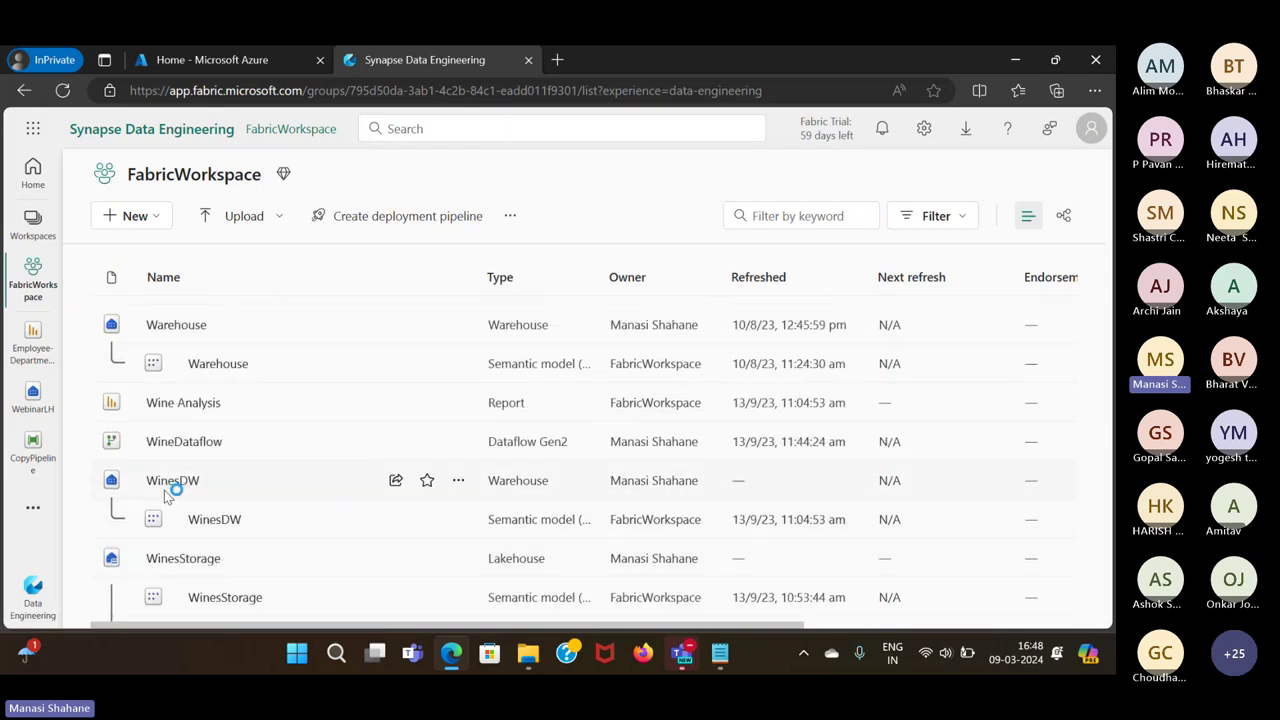
{"action": "scroll", "coordinate": [164, 490], "scroll_direction": "down", "scroll_amount": 1}
{"action": "scroll", "coordinate": [167, 497], "scroll_direction": "up", "scroll_amount": 4}
{"action": "scroll", "coordinate": [167, 497], "scroll_direction": "up", "scroll_amount": 10}
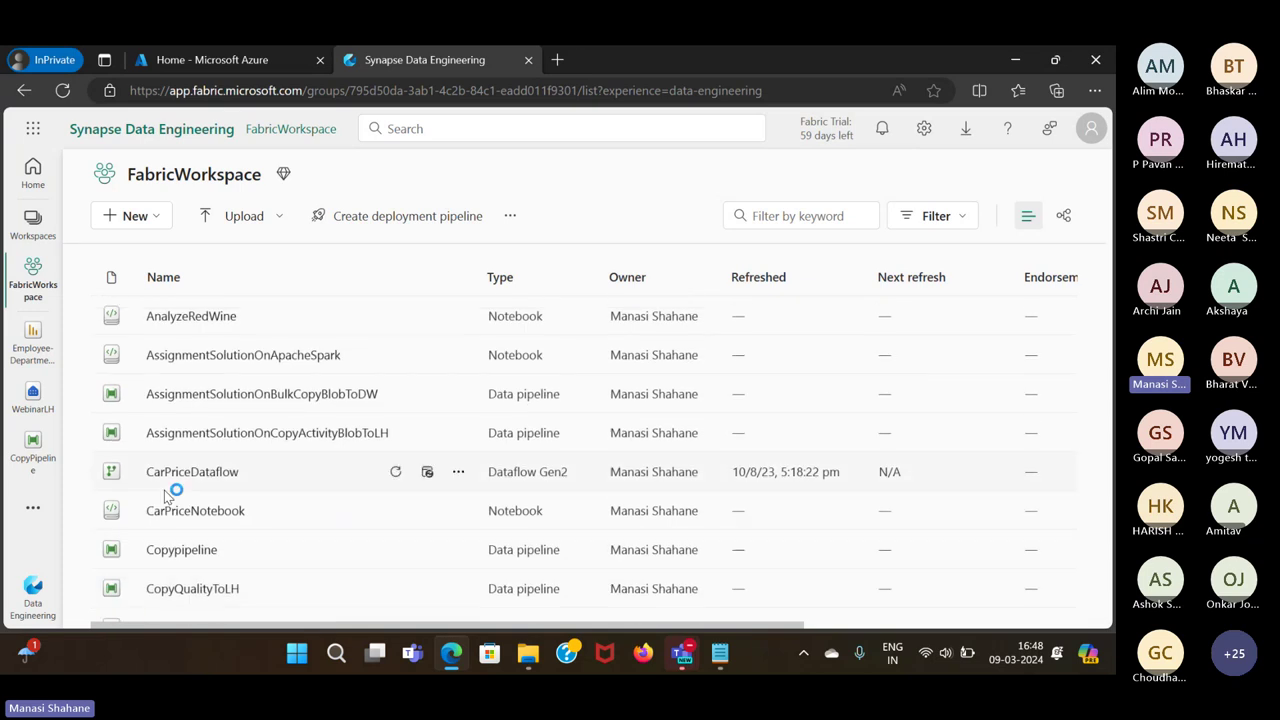
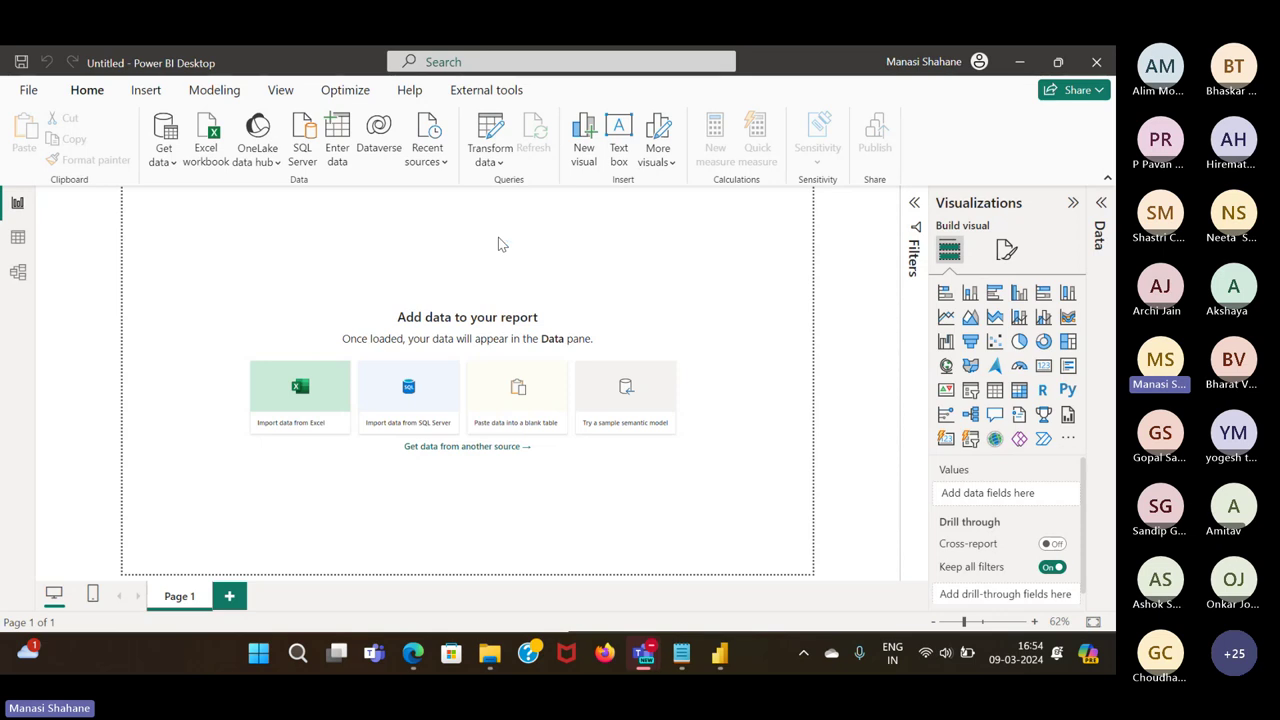
Look over the View ribbon, then return to Home and bring up the Get data common sources list.
{"action": "left_click", "coordinate": [270, 97]}
{"action": "left_click", "coordinate": [661, 135]}
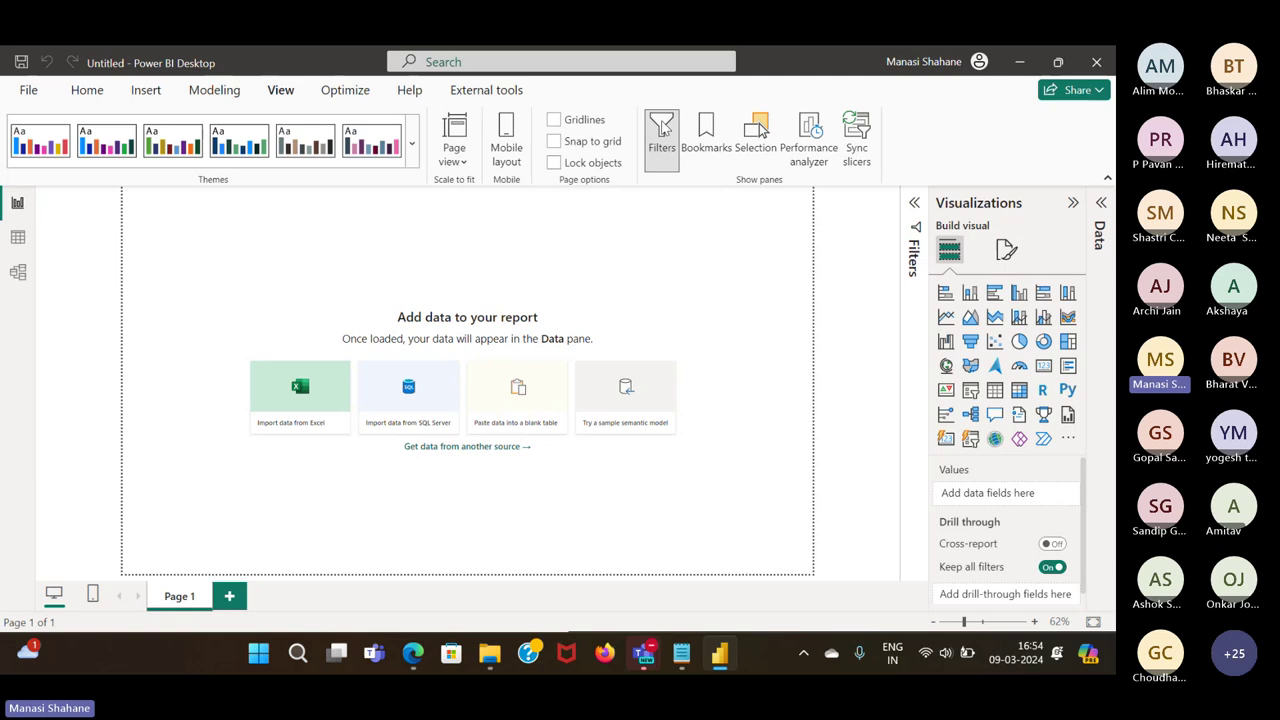
{"action": "left_click", "coordinate": [87, 90]}
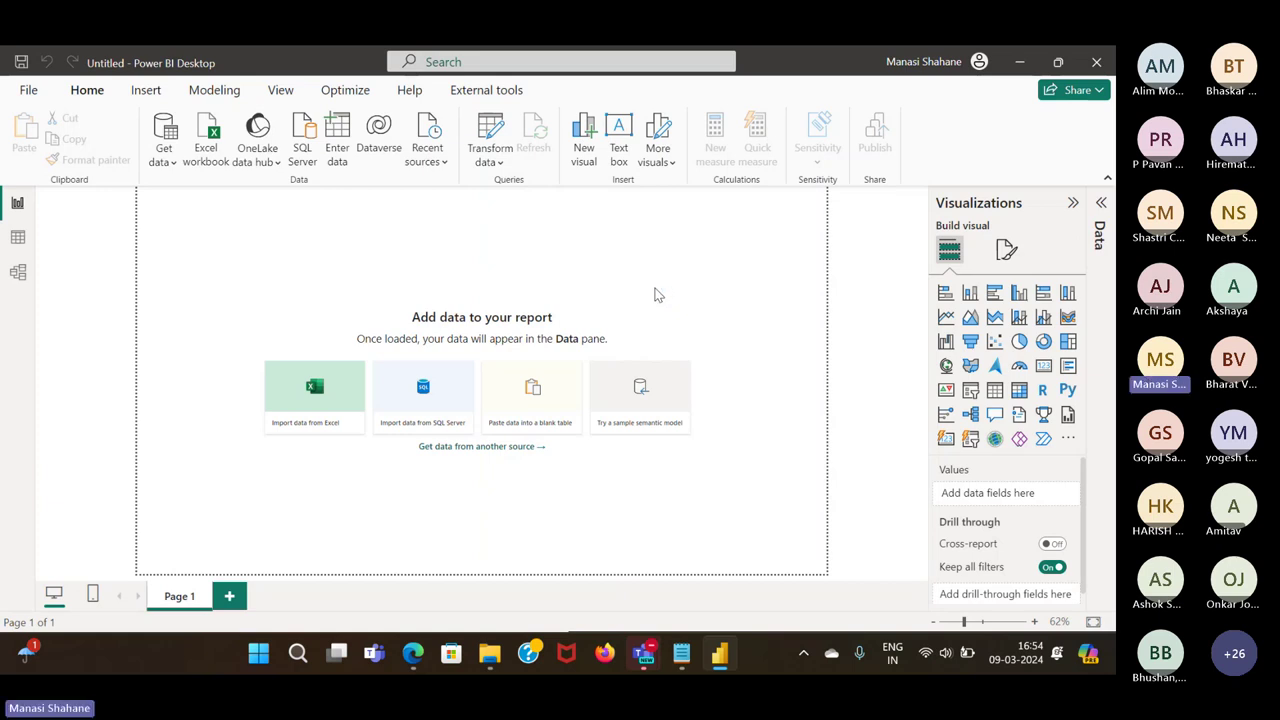
{"action": "left_click", "coordinate": [172, 166]}
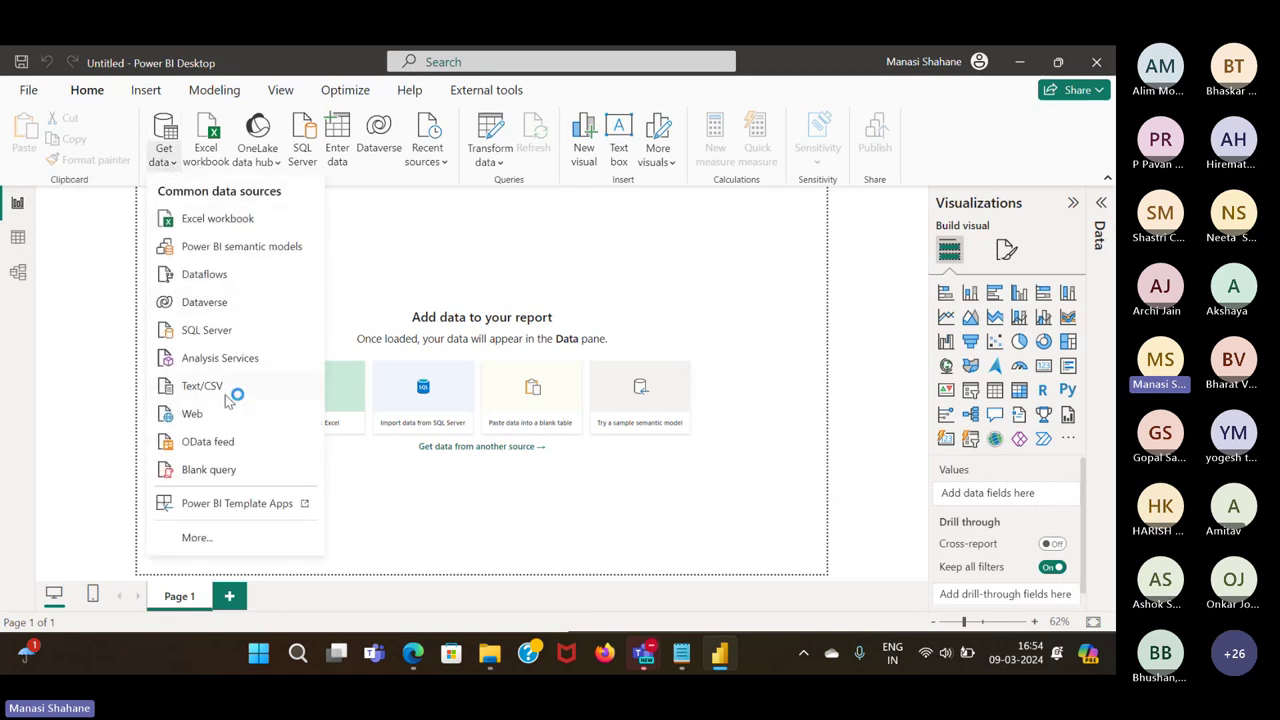
Open the full Get Data connector catalogue and browse the File and Database connectors.
{"action": "left_click", "coordinate": [236, 537]}
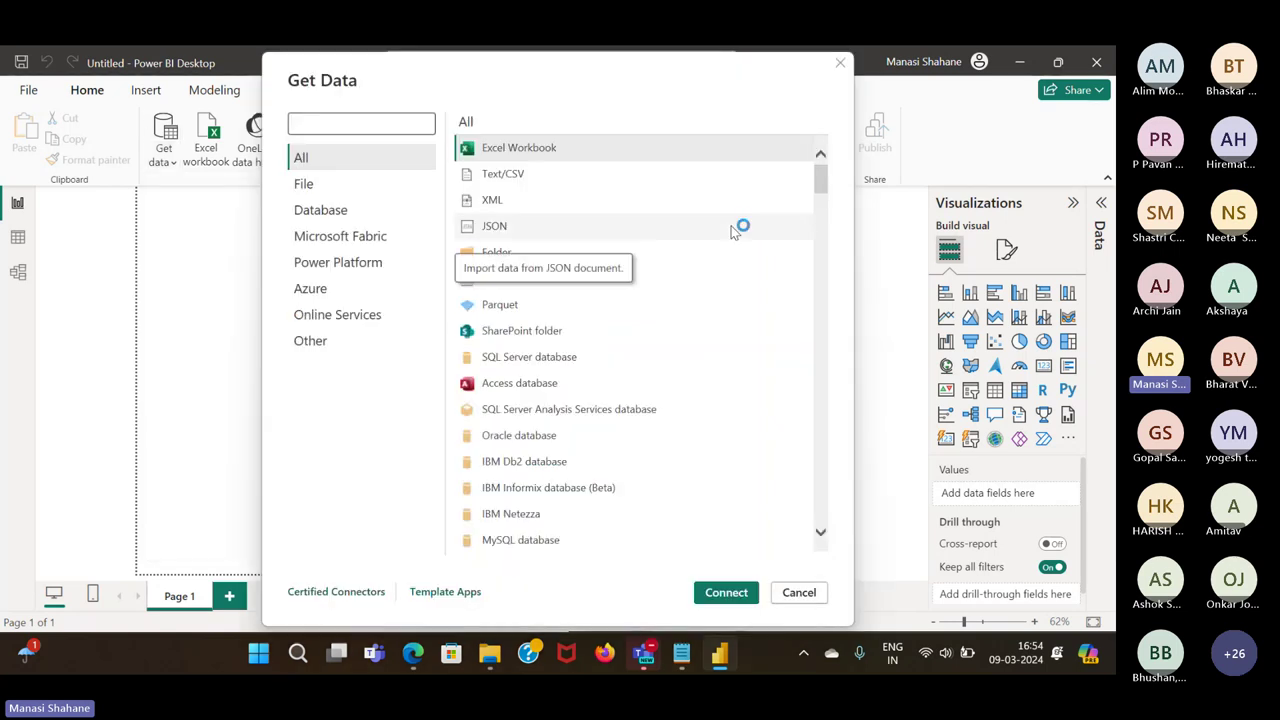
{"action": "scroll", "coordinate": [730, 232], "scroll_direction": "down", "scroll_amount": 15}
{"action": "scroll", "coordinate": [730, 232], "scroll_direction": "up", "scroll_amount": 10}
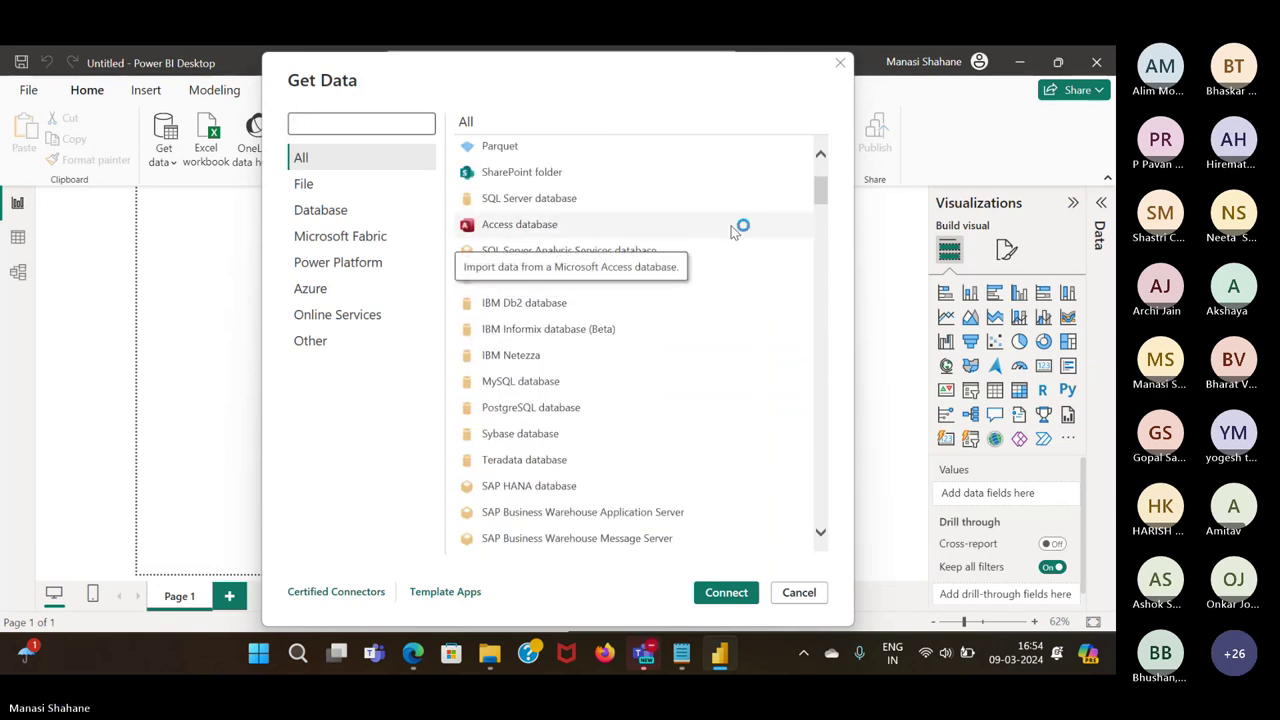
{"action": "scroll", "coordinate": [731, 232], "scroll_direction": "up", "scroll_amount": 2}
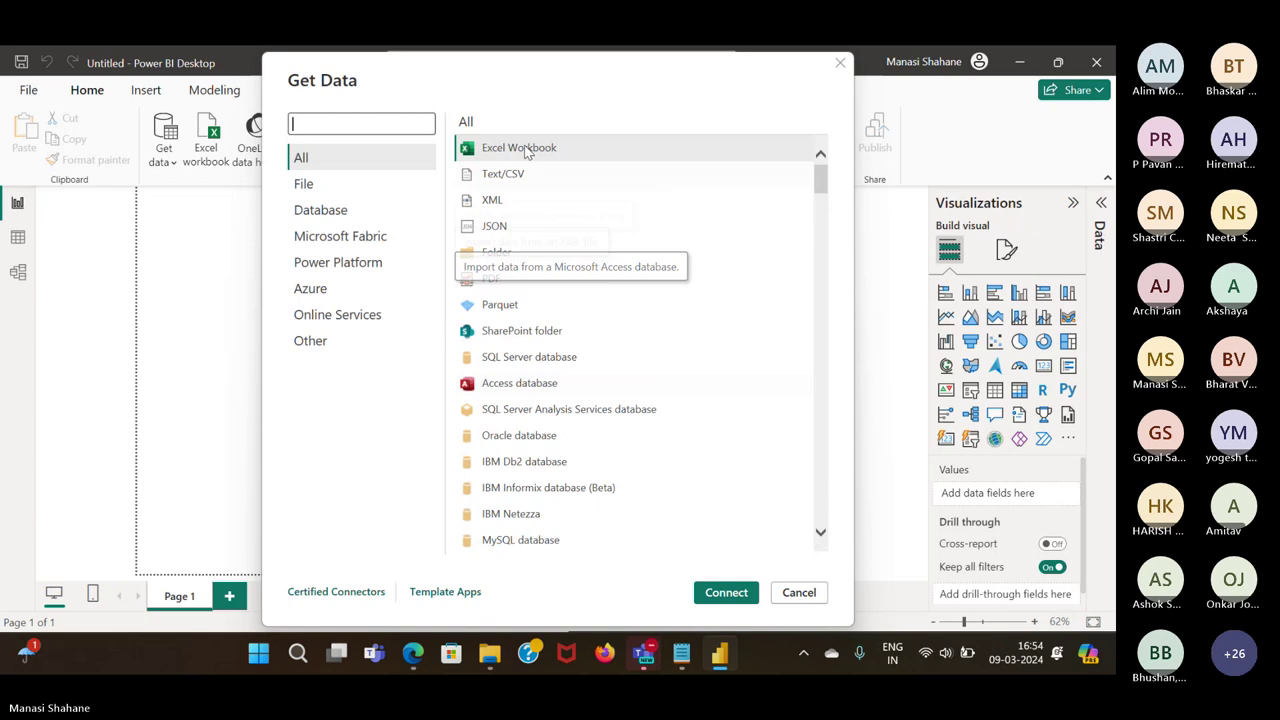
{"action": "left_click", "coordinate": [334, 187]}
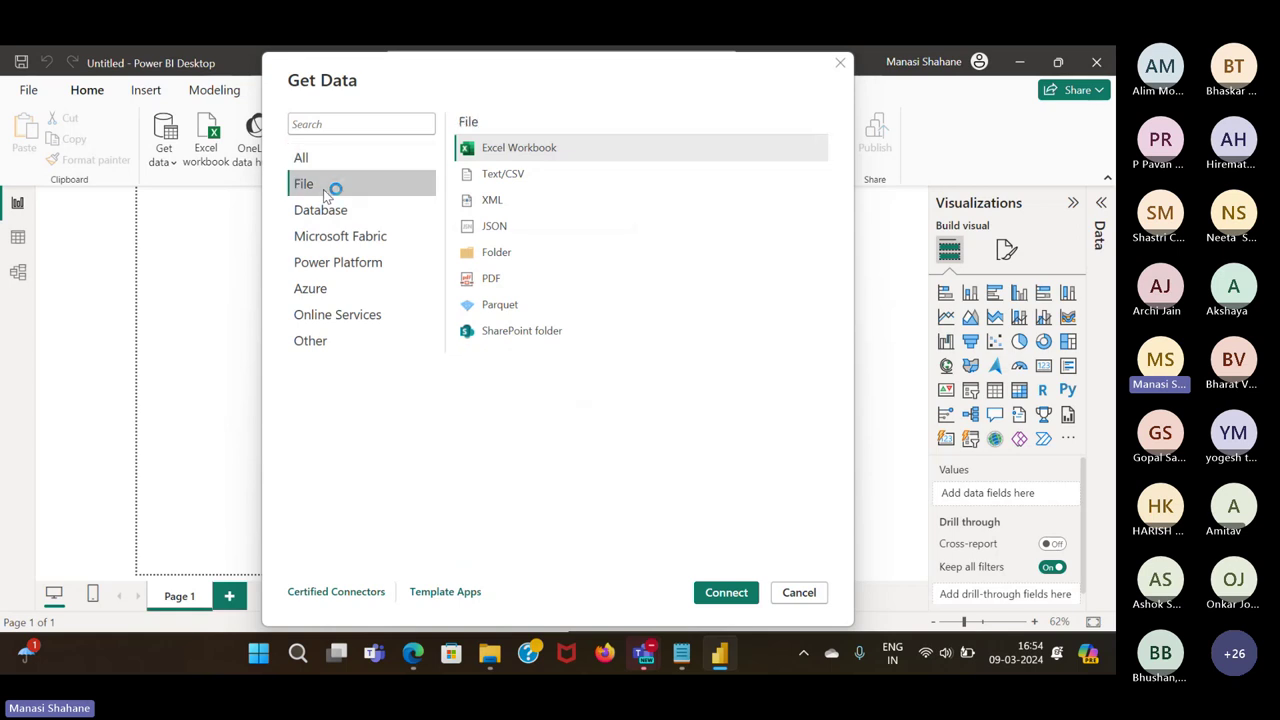
{"action": "left_click", "coordinate": [330, 211]}
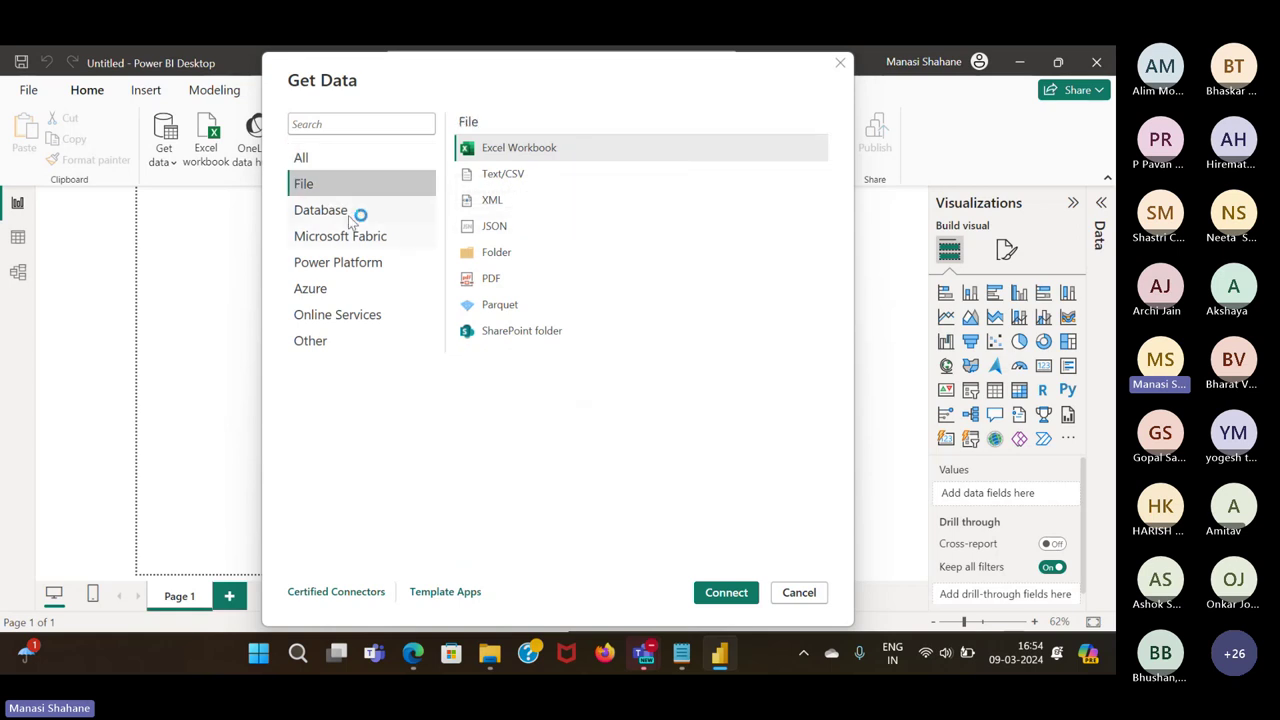
{"action": "scroll", "coordinate": [609, 414], "scroll_direction": "down", "scroll_amount": 6}
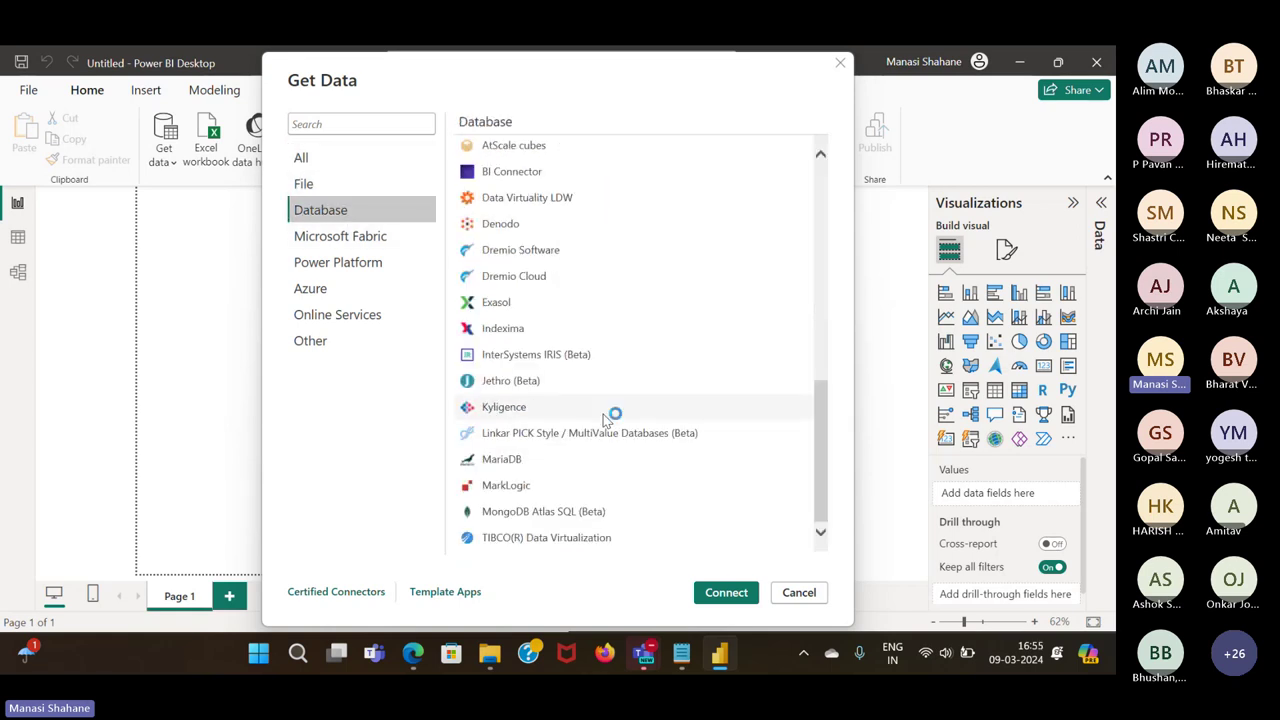
{"action": "scroll", "coordinate": [605, 420], "scroll_direction": "up", "scroll_amount": 5}
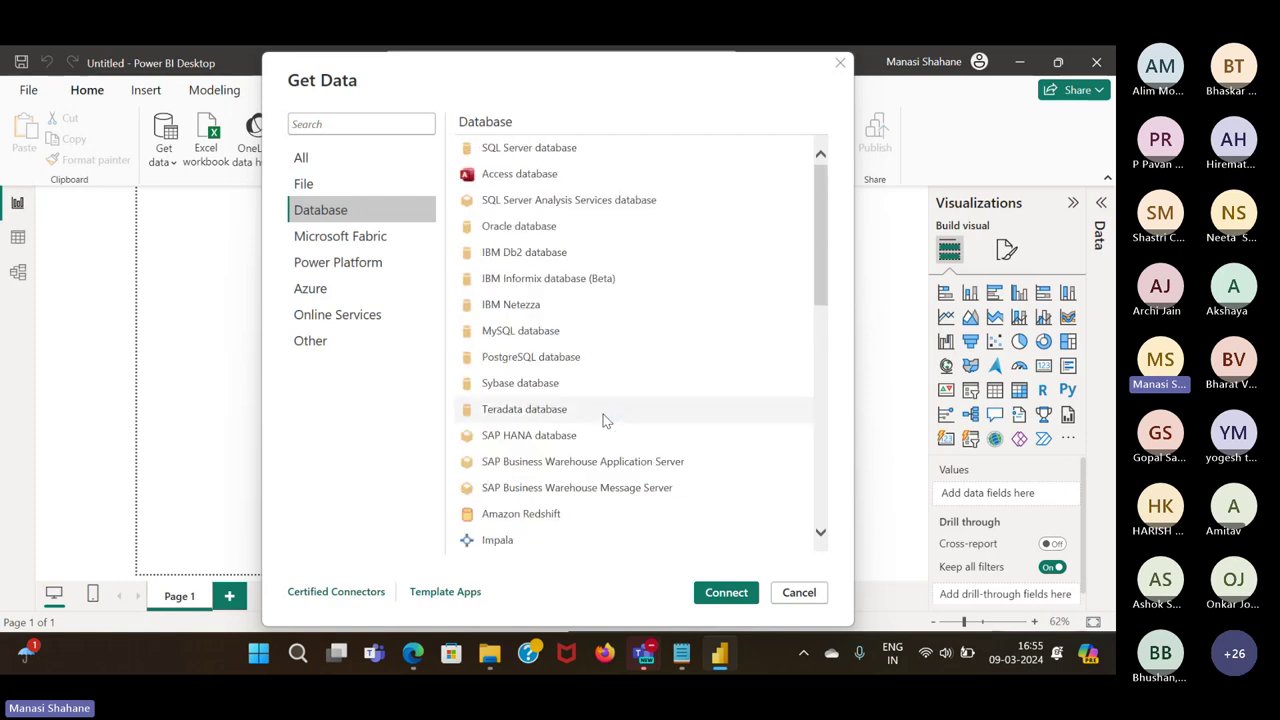
{"action": "scroll", "coordinate": [605, 420], "scroll_direction": "down", "scroll_amount": 2}
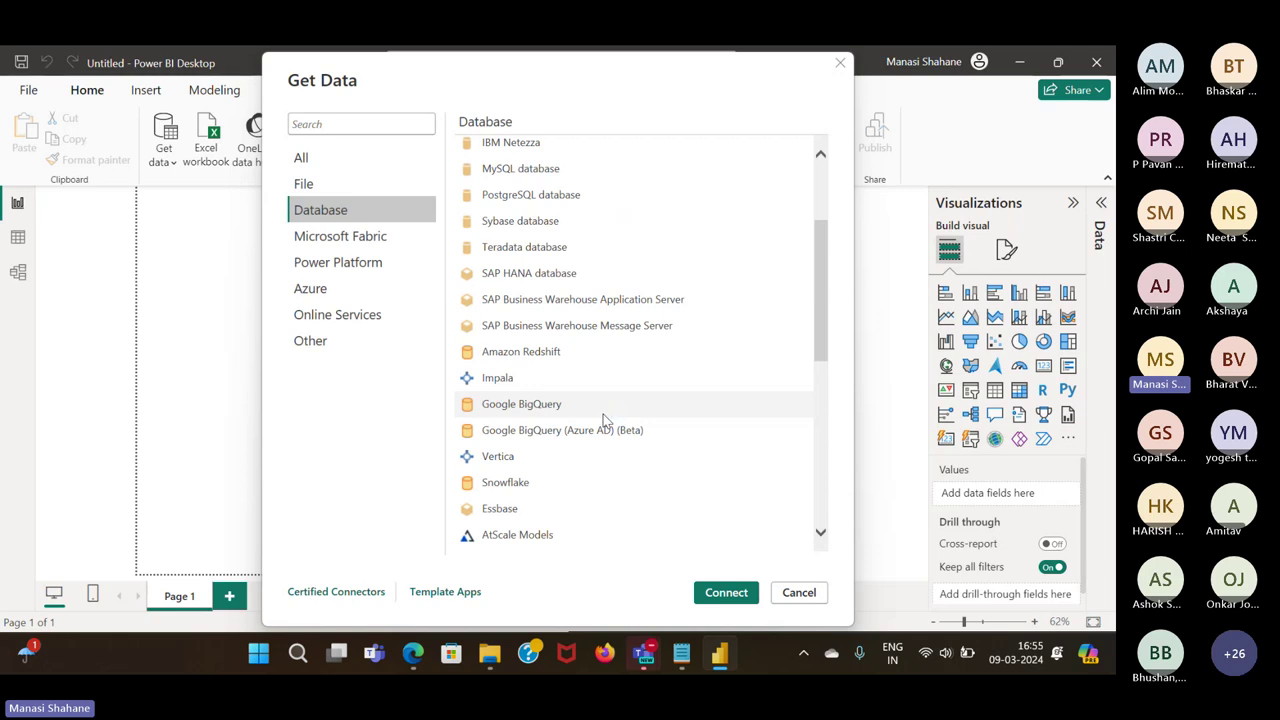
{"action": "scroll", "coordinate": [605, 420], "scroll_direction": "down", "scroll_amount": 3}
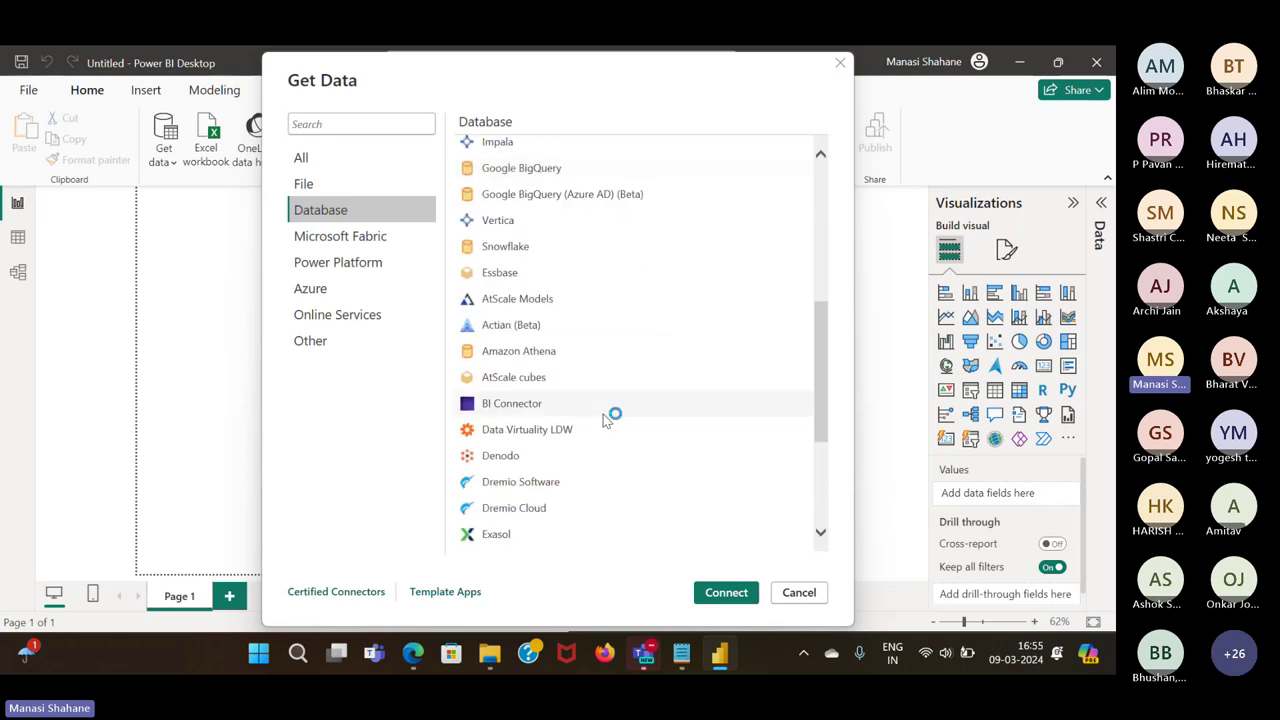
{"action": "scroll", "coordinate": [605, 420], "scroll_direction": "up", "scroll_amount": 5}
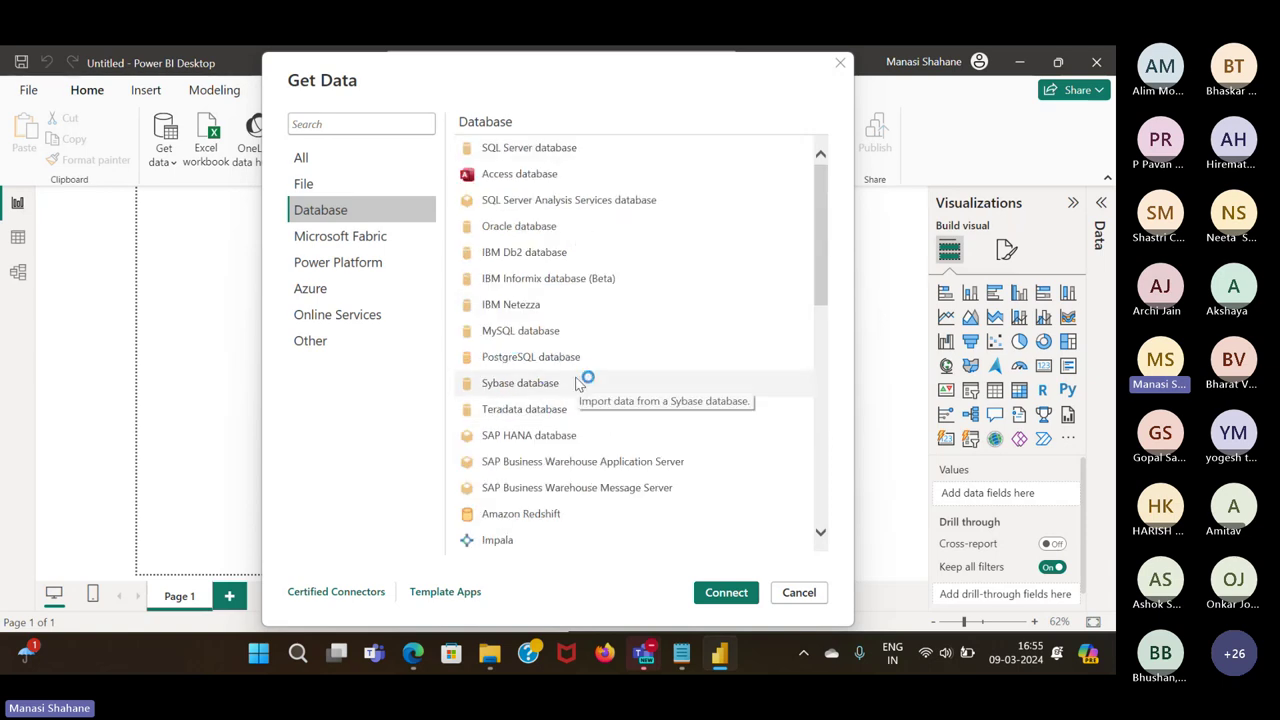
Browse the Microsoft Fabric, Power Platform, Azure and Online Services connector categories.
{"action": "left_click", "coordinate": [367, 241]}
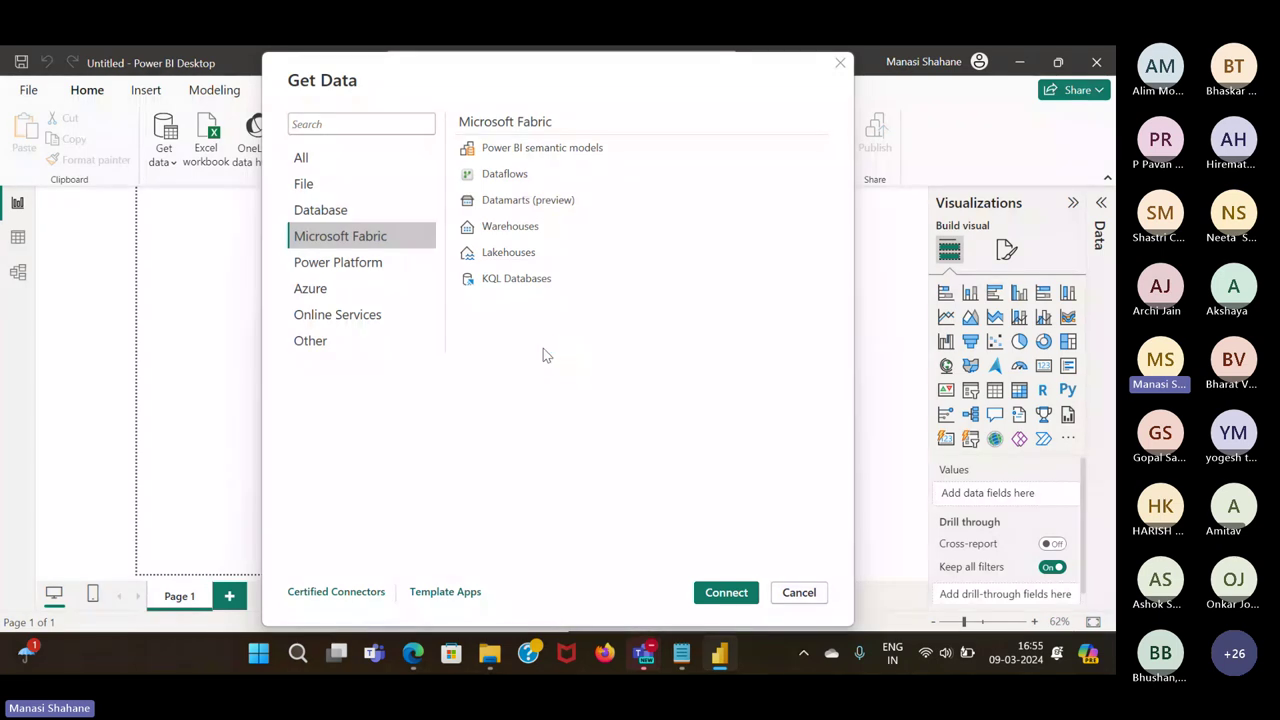
{"action": "left_click", "coordinate": [337, 261]}
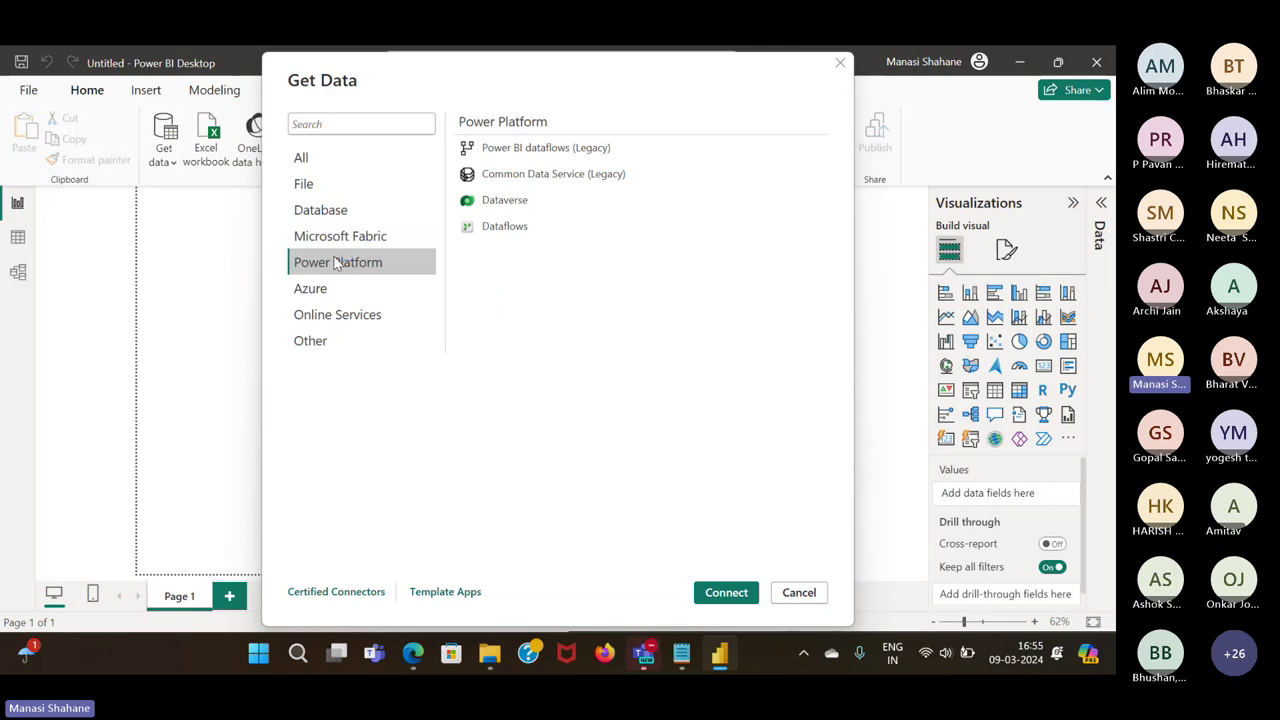
{"action": "left_click", "coordinate": [332, 292]}
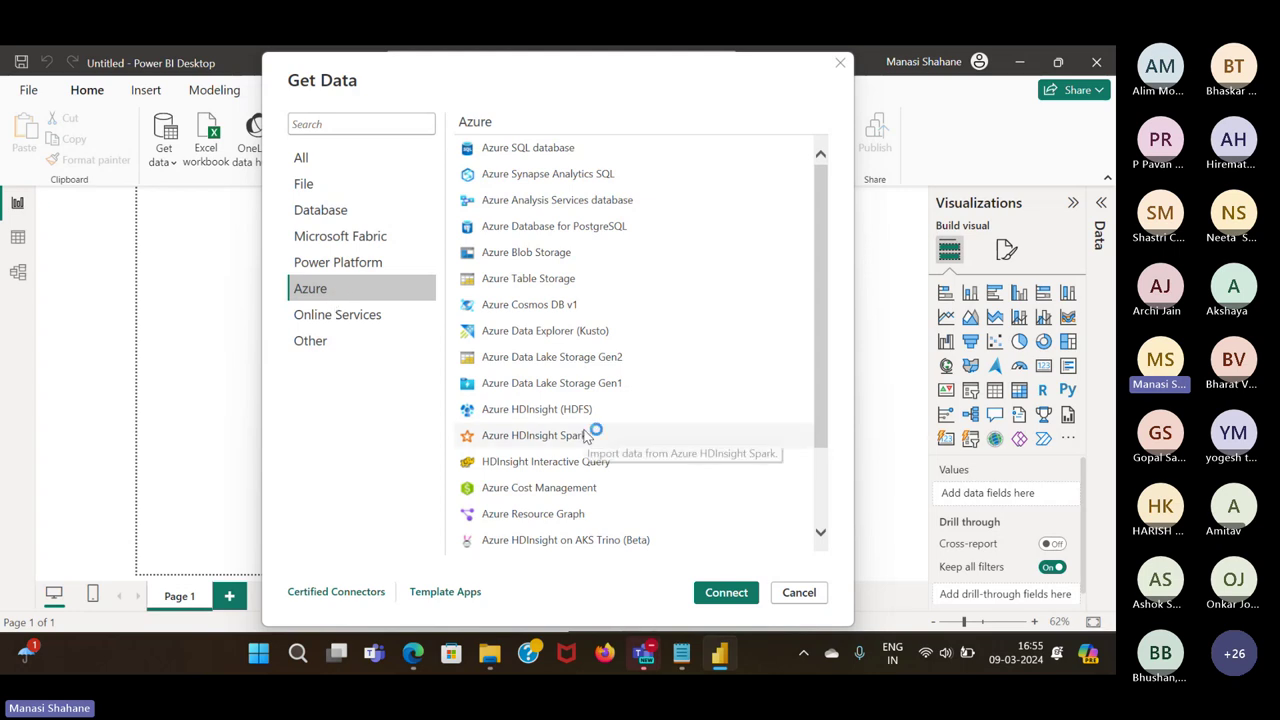
{"action": "scroll", "coordinate": [588, 437], "scroll_direction": "down", "scroll_amount": 2}
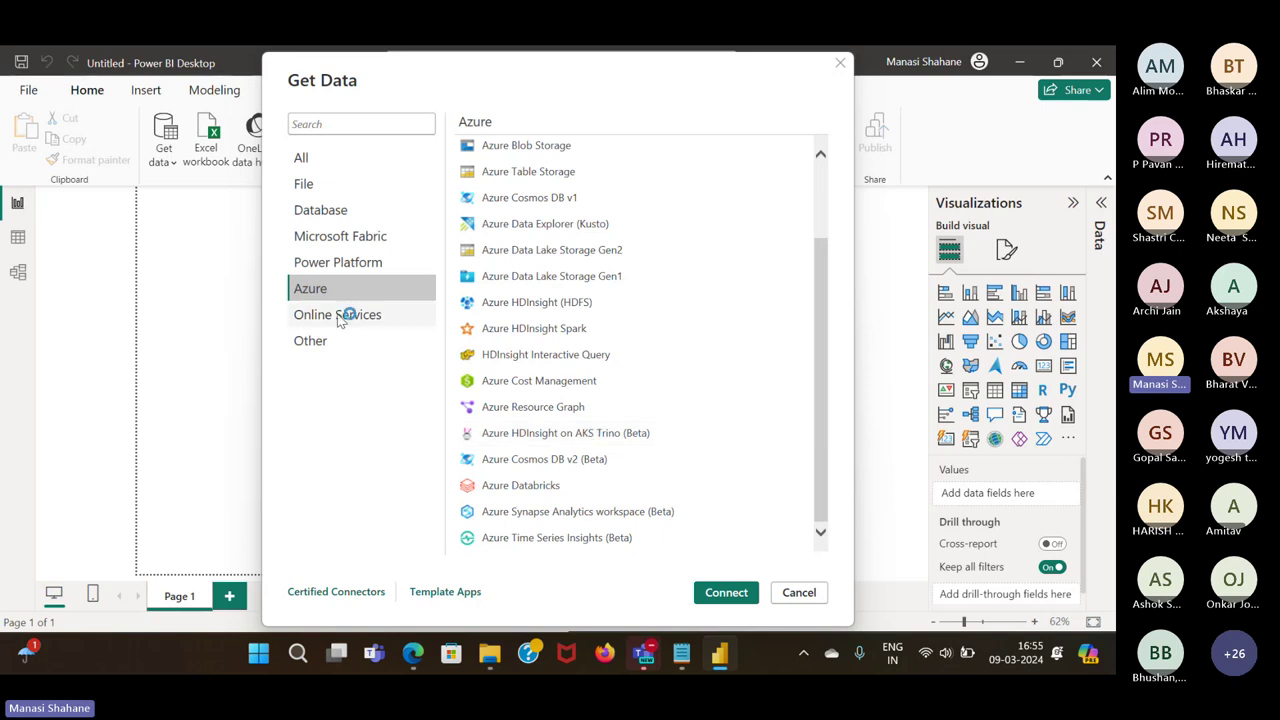
{"action": "left_click", "coordinate": [423, 314]}
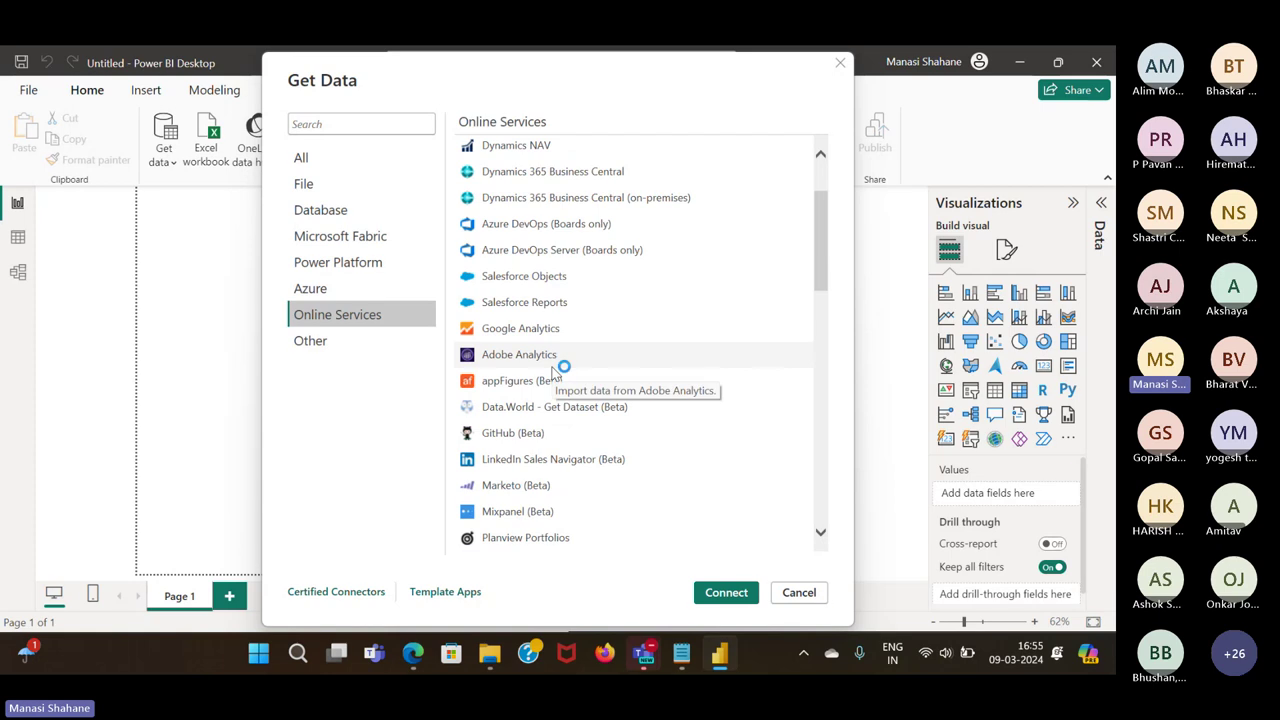
{"action": "double_click", "coordinate": [551, 365]}
{"action": "scroll", "coordinate": [551, 370], "scroll_direction": "down", "scroll_amount": 5}
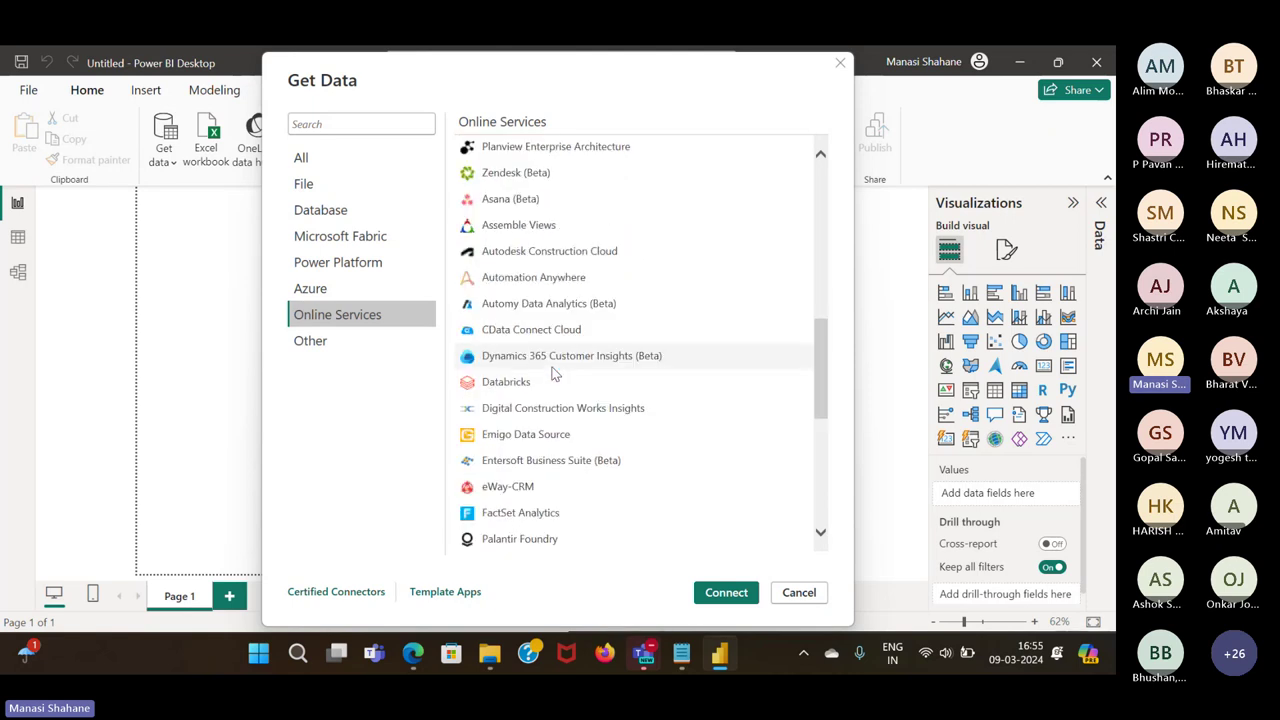
{"action": "scroll", "coordinate": [551, 370], "scroll_direction": "down", "scroll_amount": 5}
{"action": "scroll", "coordinate": [553, 371], "scroll_direction": "up", "scroll_amount": 11}
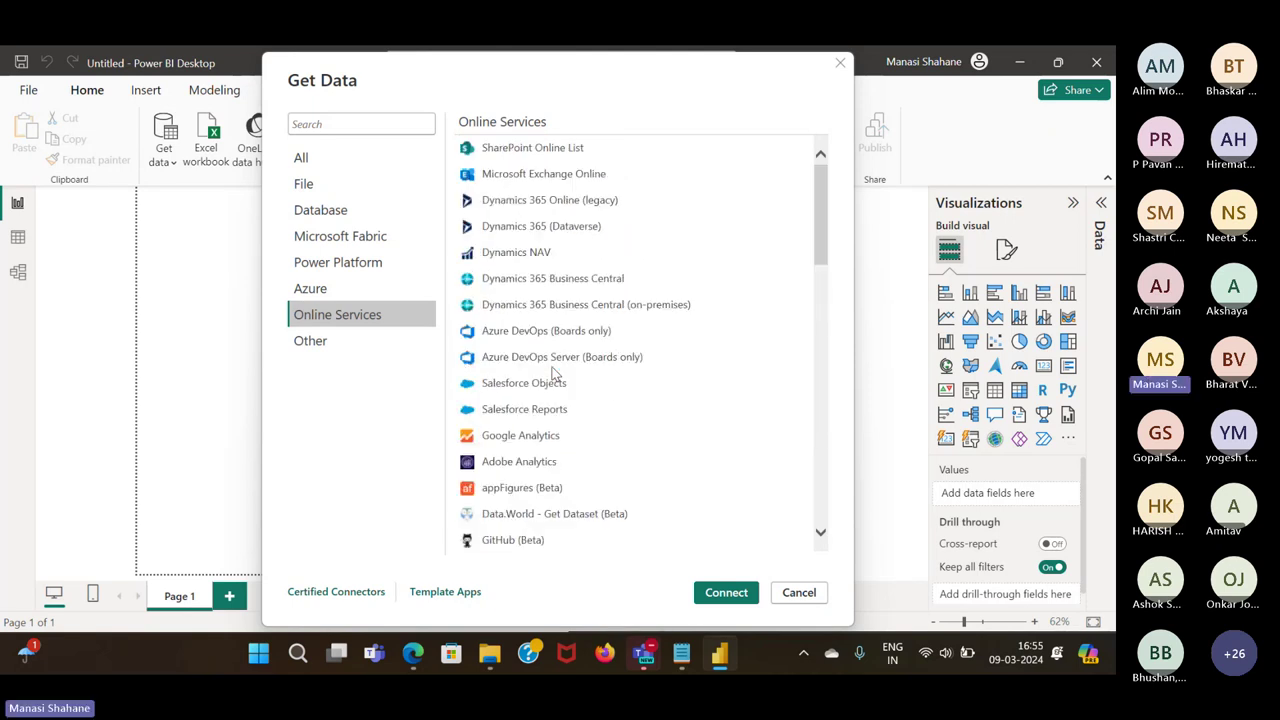
Show the Other category's connectors, including Web, OData Feed and ODBC.
{"action": "left_click", "coordinate": [357, 342]}
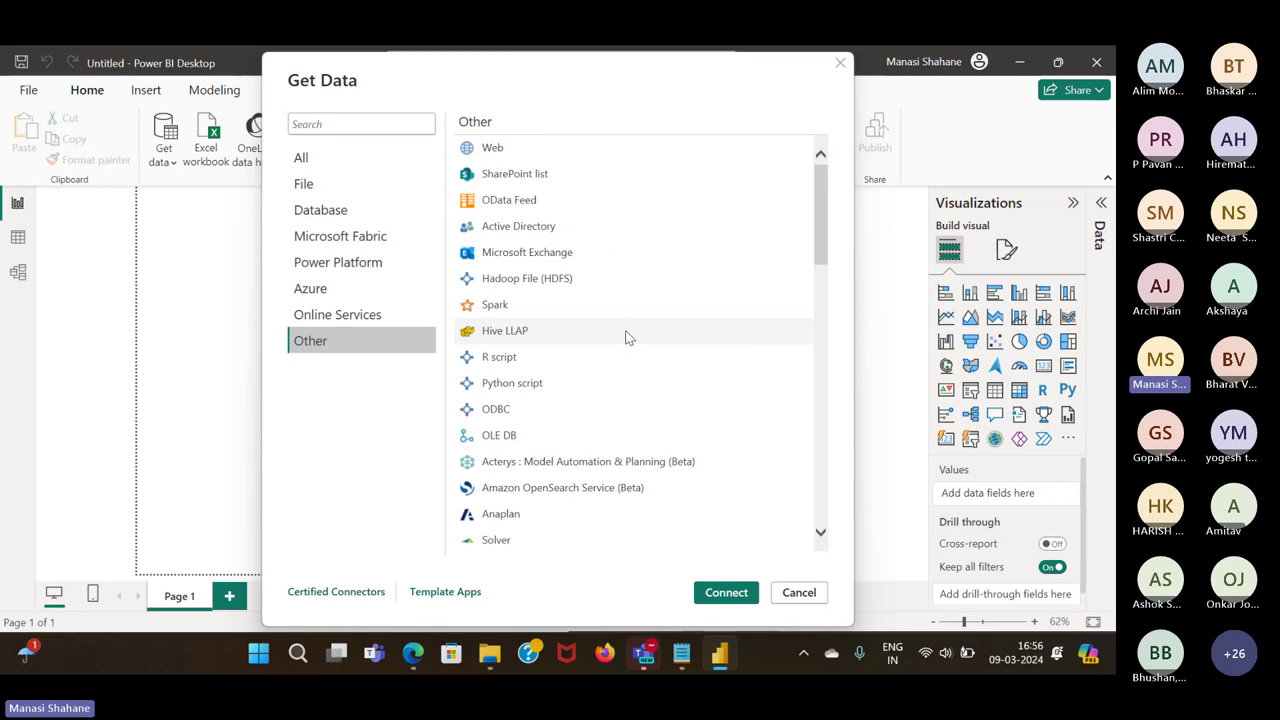
{"action": "scroll", "coordinate": [627, 337], "scroll_direction": "down", "scroll_amount": 3}
{"action": "scroll", "coordinate": [627, 337], "scroll_direction": "up", "scroll_amount": 3}
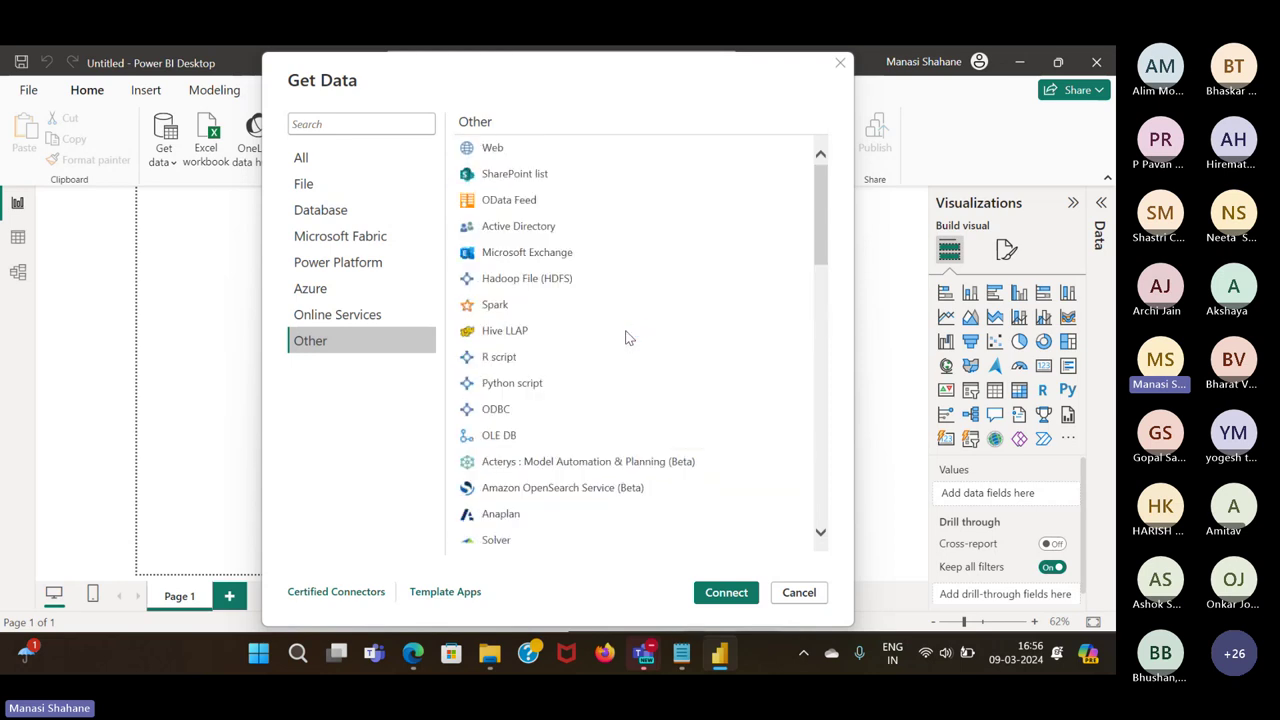
Choose the Web connector and copy the customers.csv URL from the notes.
{"action": "left_click", "coordinate": [500, 150]}
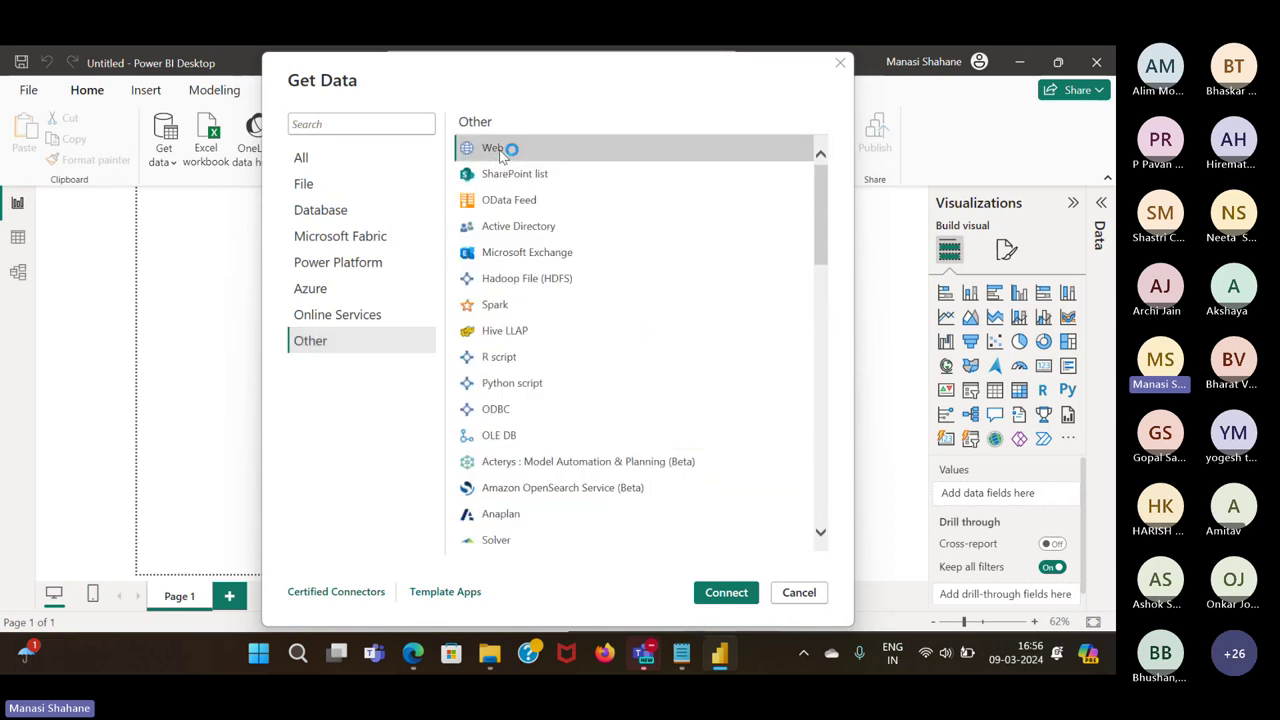
{"action": "left_click", "coordinate": [735, 594]}
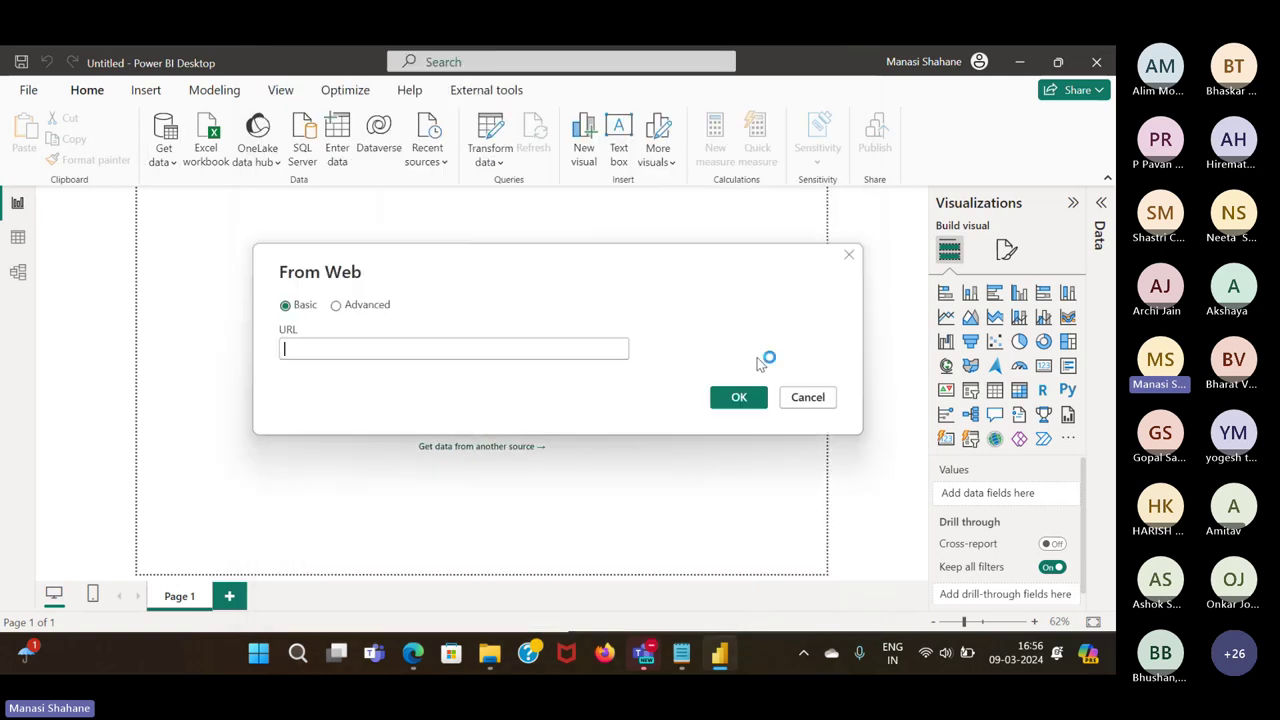
{"action": "mouse_move", "coordinate": [681, 654]}
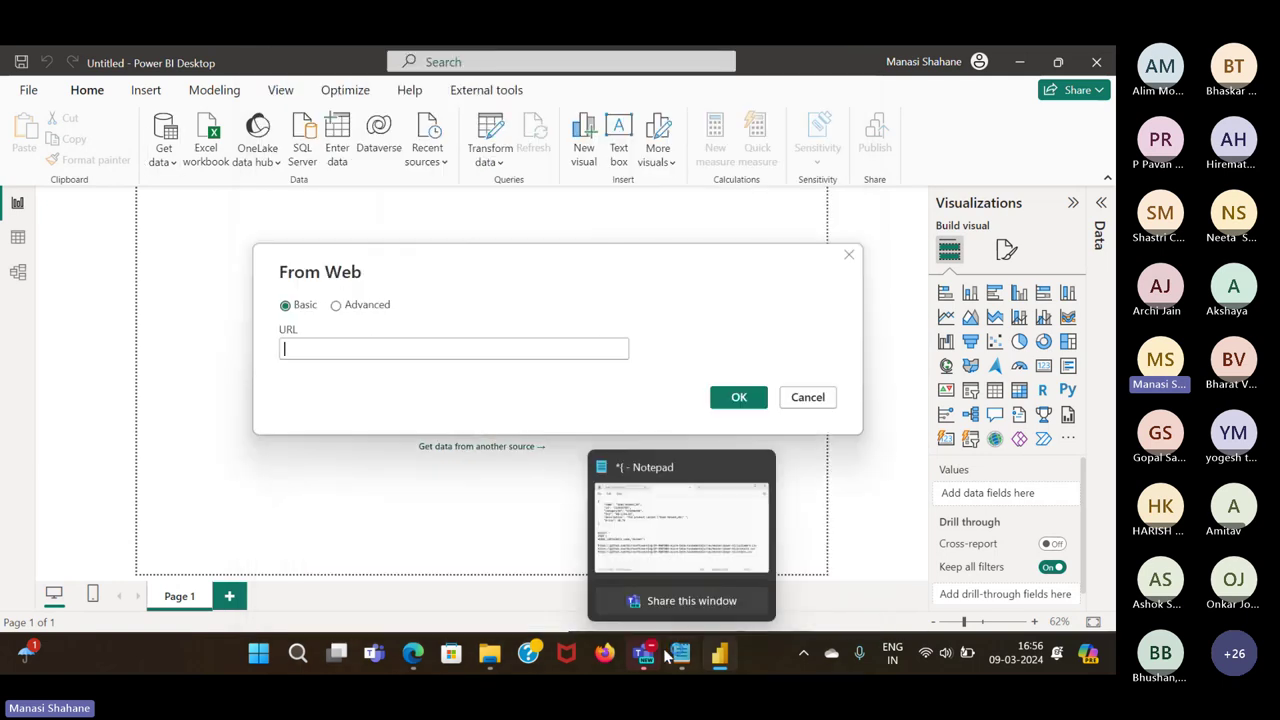
{"action": "left_click", "coordinate": [686, 505]}
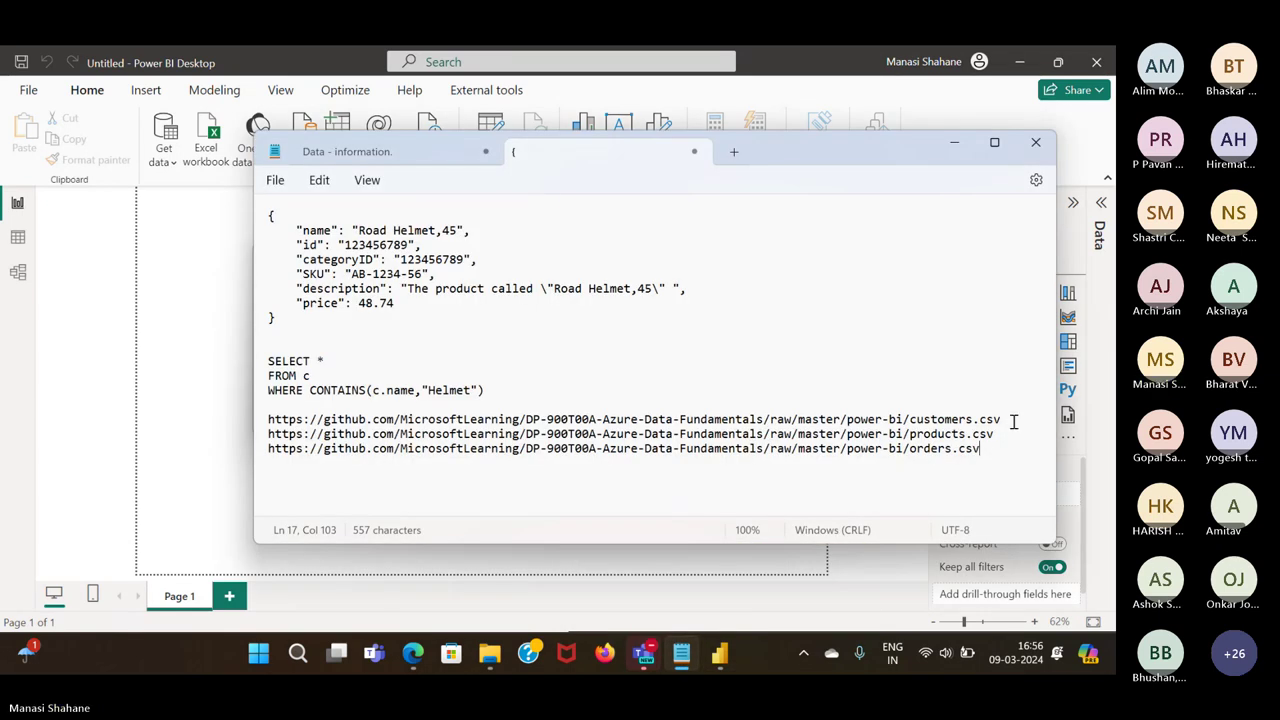
{"action": "left_click_drag", "start_coordinate": [1012, 422], "coordinate": [268, 420]}
{"action": "left_click", "coordinate": [268, 420]}
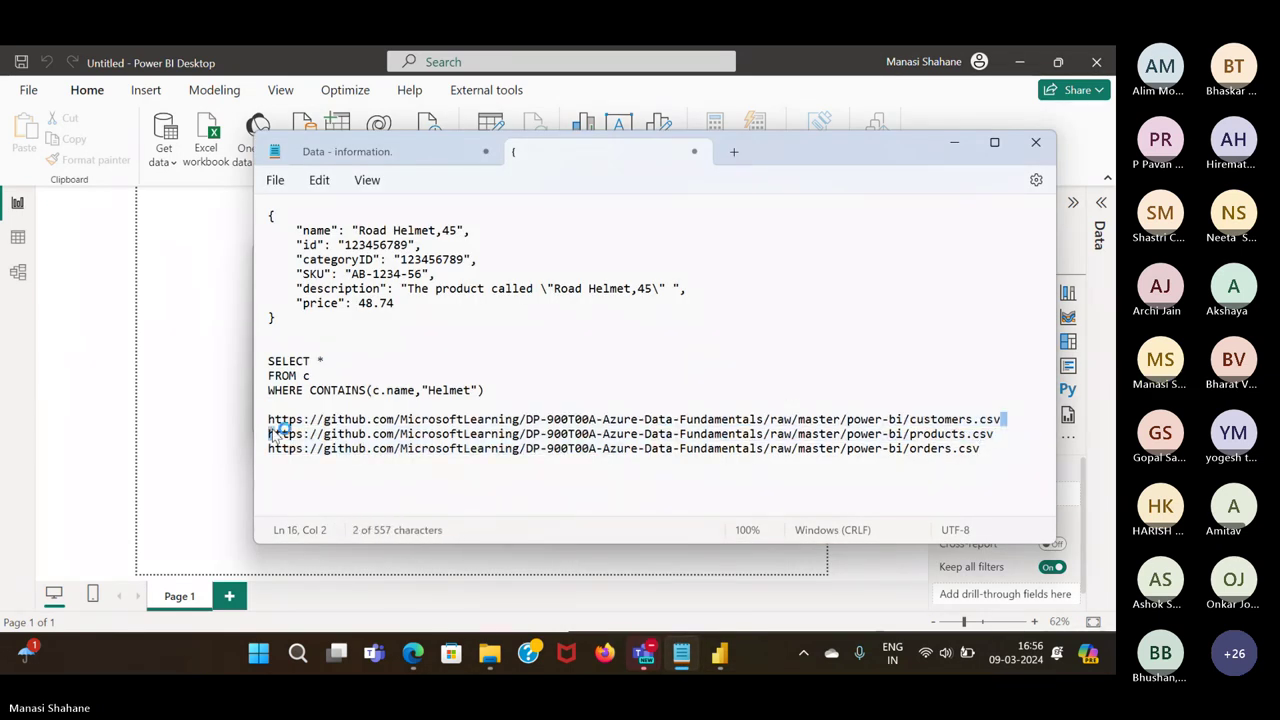
{"action": "key", "text": "shift+End"}
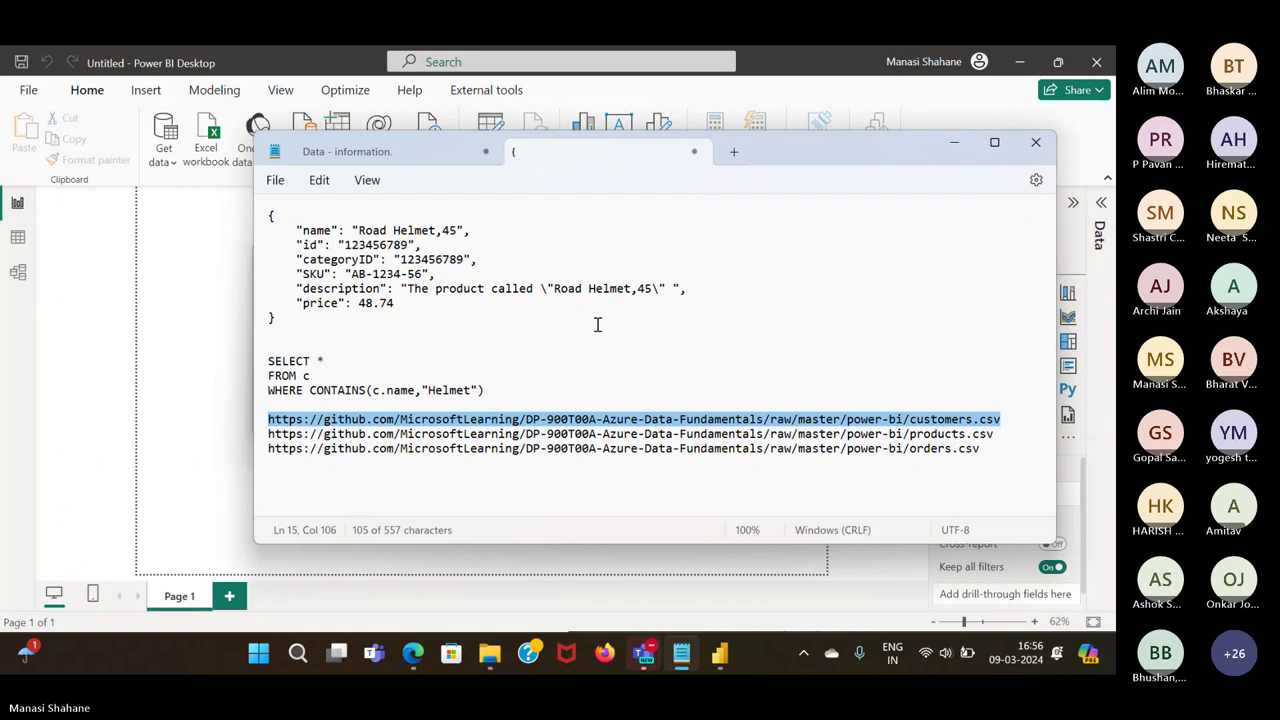
Paste the customers.csv URL into From Web, confirm, and load the customers table.
{"action": "left_click", "coordinate": [968, 143]}
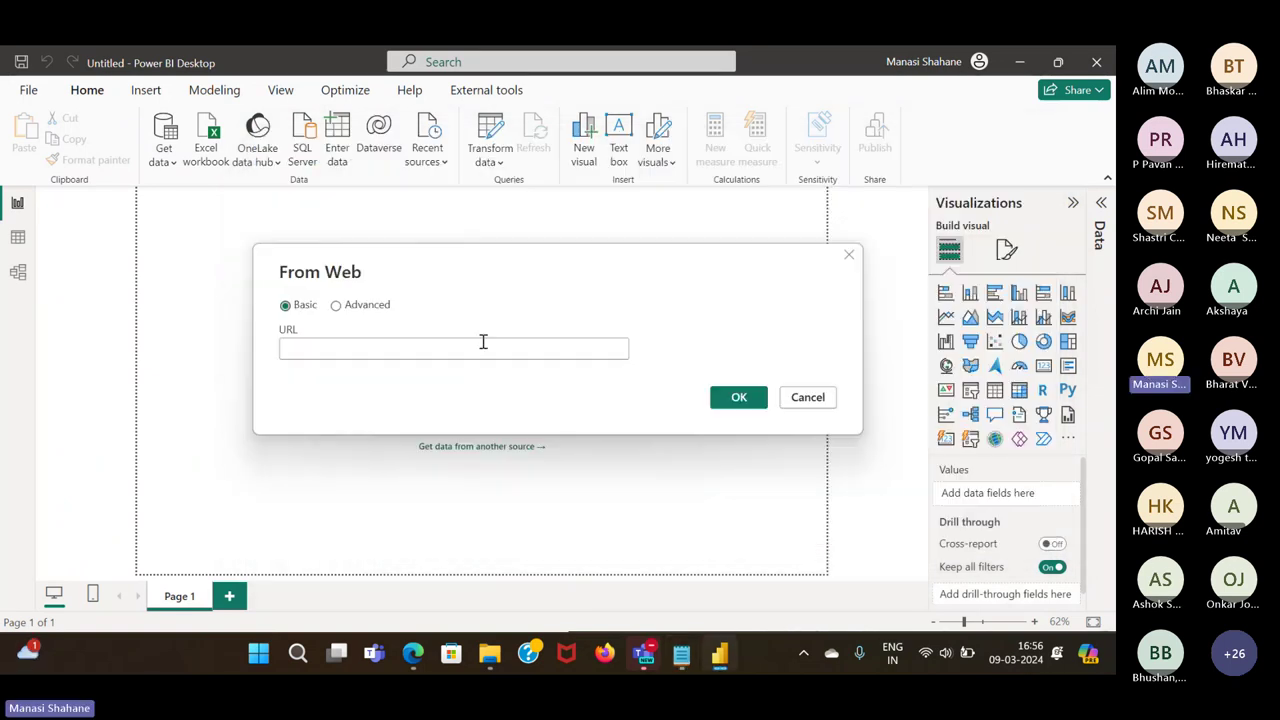
{"action": "left_click", "coordinate": [483, 352]}
{"action": "key", "text": "ctrl+v"}
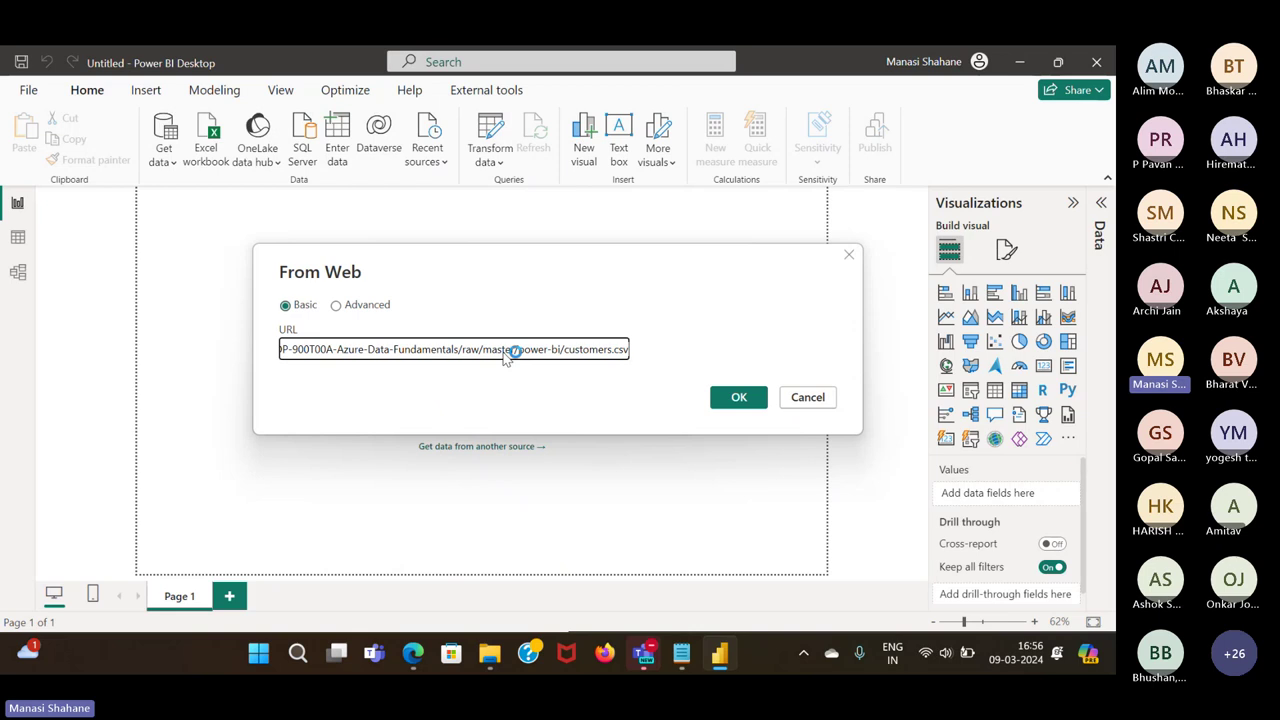
{"action": "left_click", "coordinate": [740, 398]}
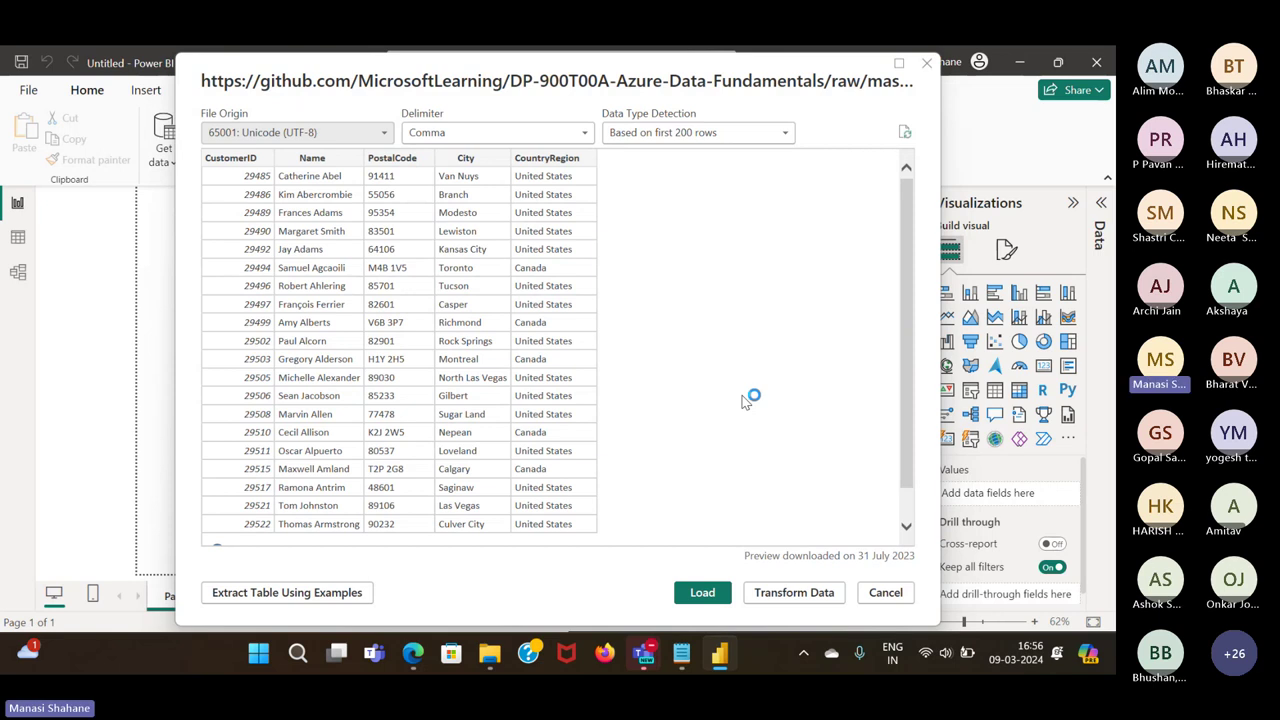
{"action": "left_click", "coordinate": [703, 593]}
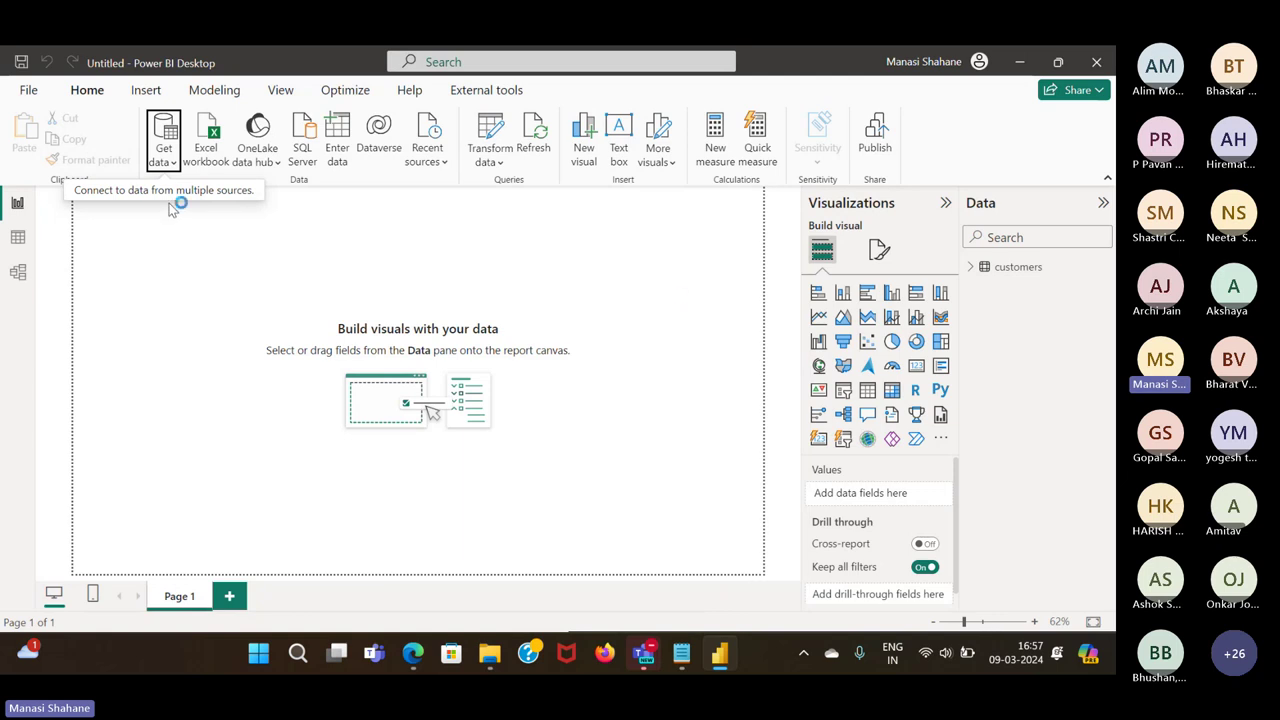
Start a Get data > Web import and copy the products.csv URL from the notes.
{"action": "left_click", "coordinate": [163, 148]}
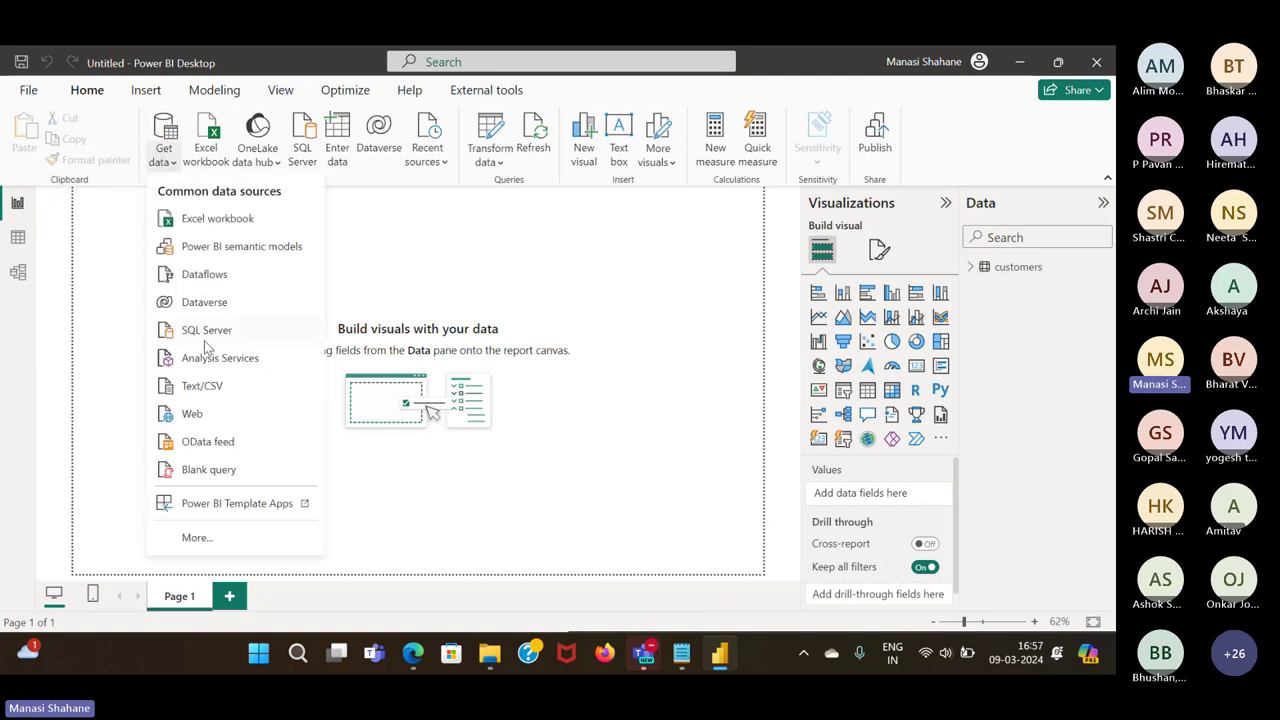
{"action": "left_click", "coordinate": [210, 414]}
{"action": "mouse_move", "coordinate": [681, 653]}
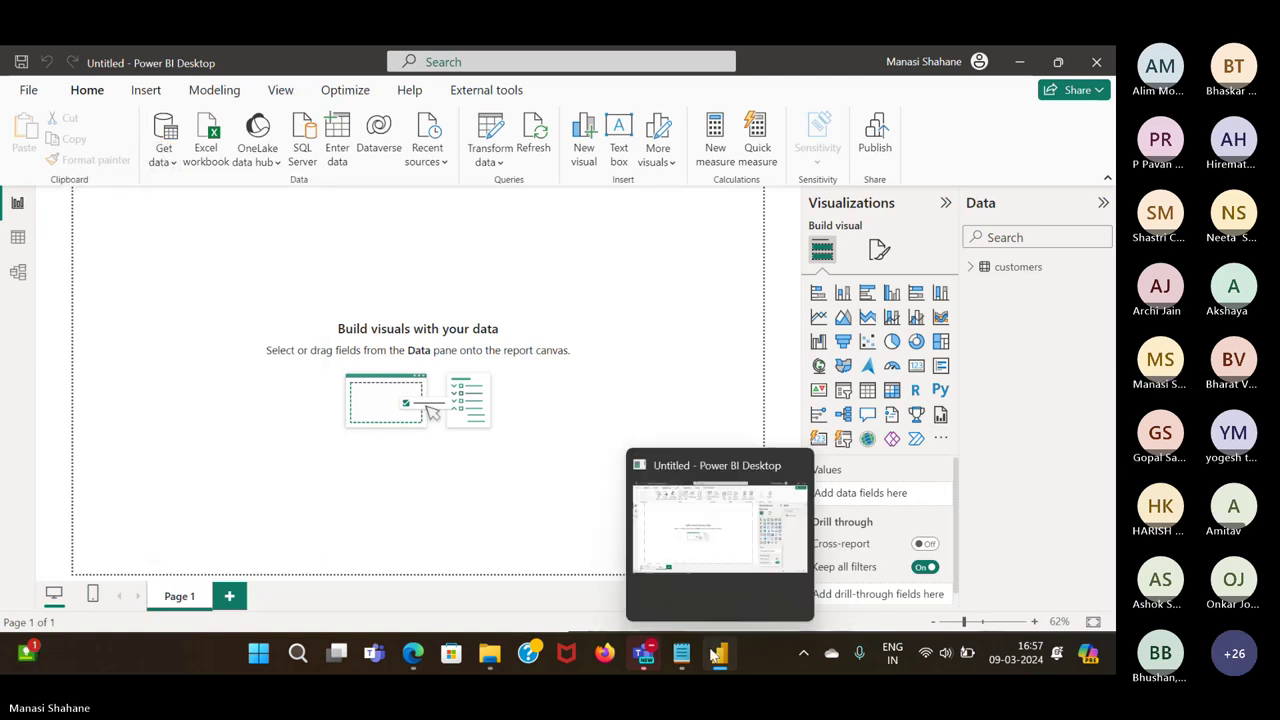
{"action": "left_click", "coordinate": [690, 527]}
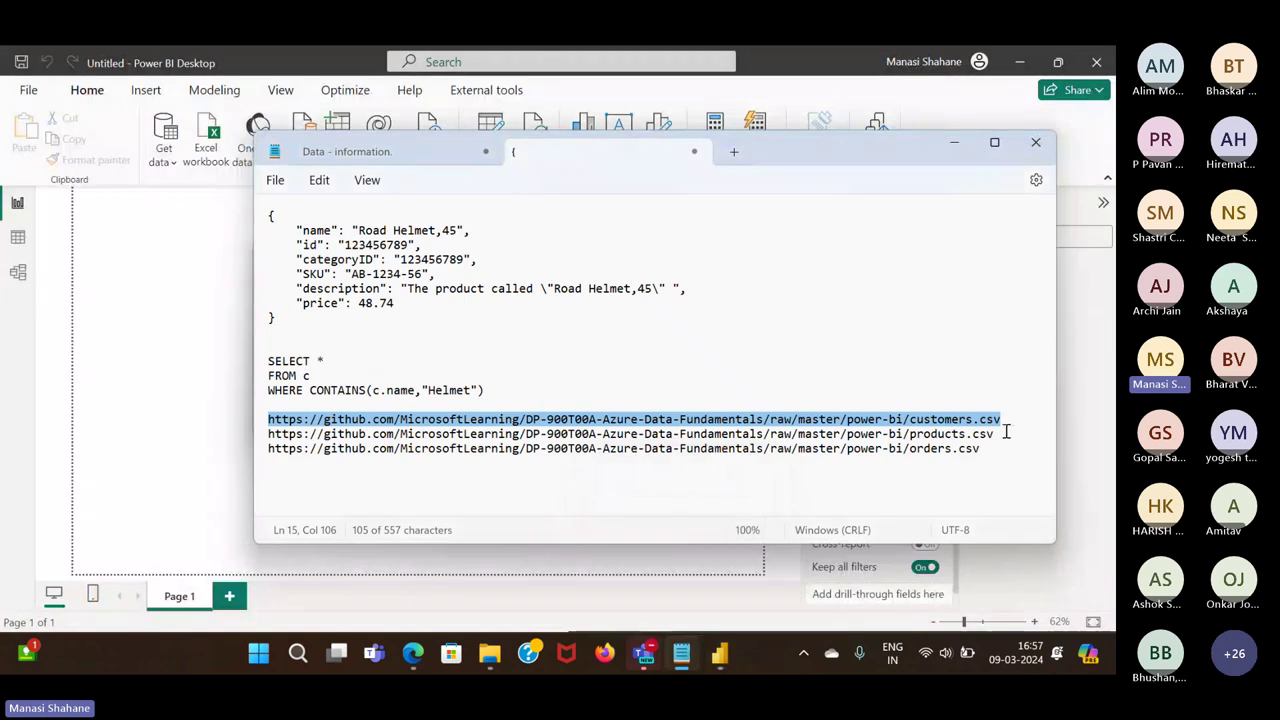
{"action": "left_click_drag", "start_coordinate": [1000, 434], "coordinate": [271, 419]}
{"action": "triple_click", "coordinate": [270, 434]}
{"action": "key", "text": "ctrl+c"}
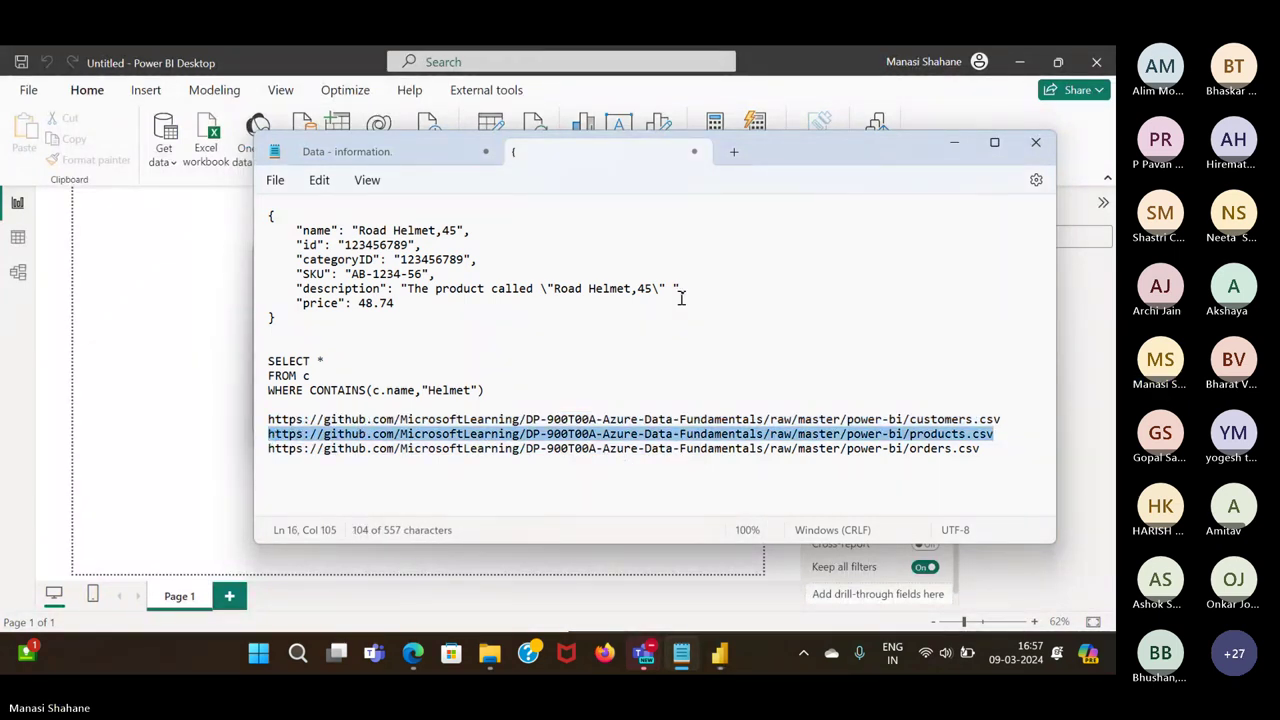
{"action": "left_click", "coordinate": [955, 147]}
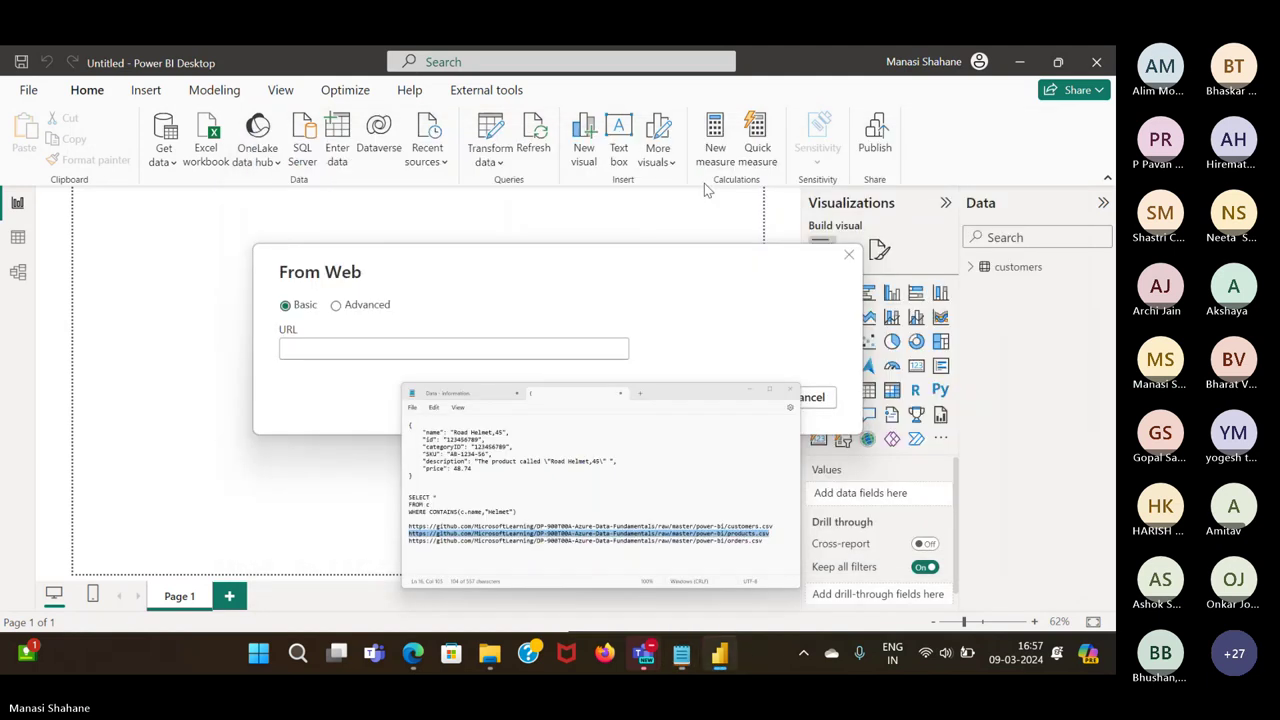
Paste the products.csv URL in Basic URL mode, confirm, and load the products table.
{"action": "left_click", "coordinate": [362, 309]}
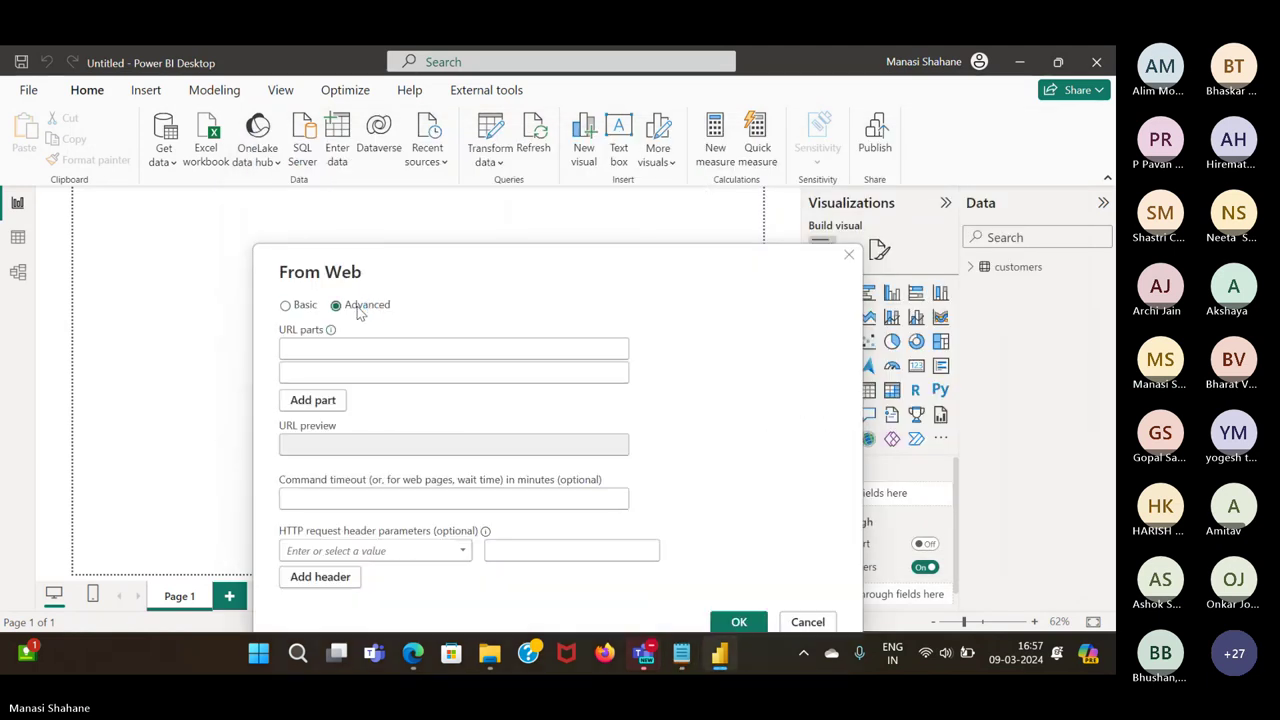
{"action": "left_click", "coordinate": [304, 305]}
{"action": "left_click", "coordinate": [344, 352]}
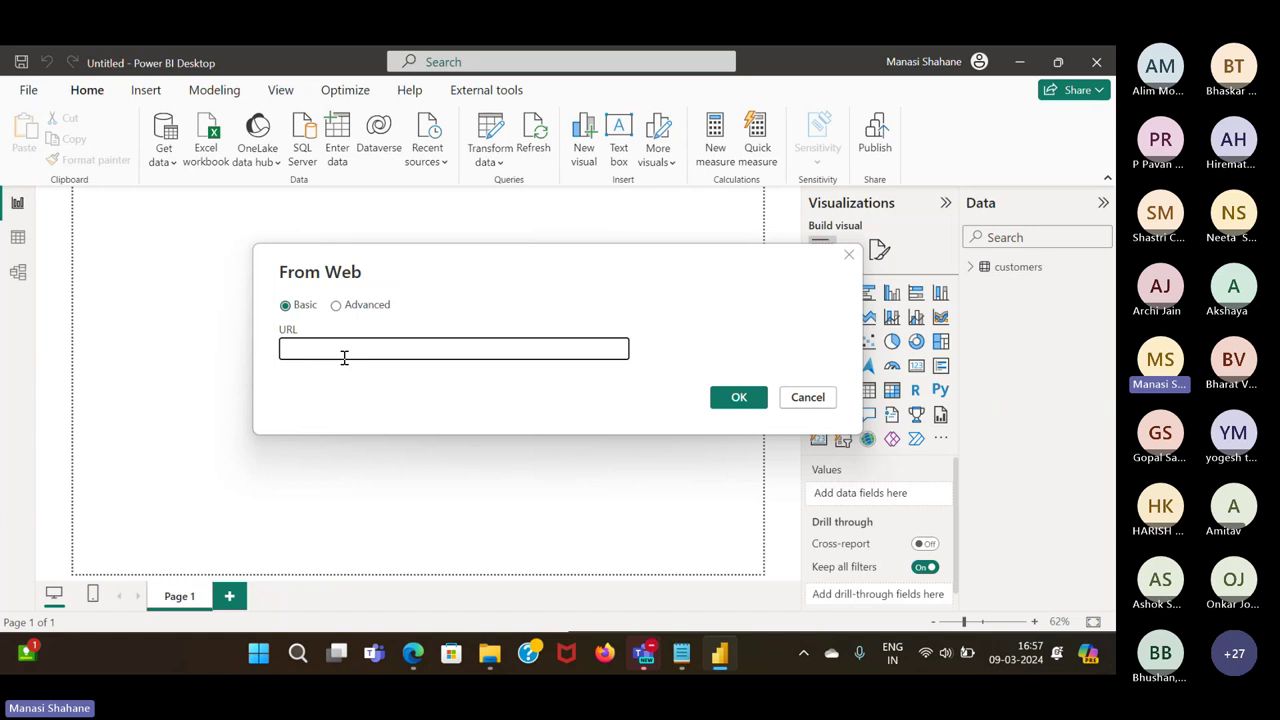
{"action": "key", "text": "ctrl+v"}
{"action": "left_click", "coordinate": [742, 403]}
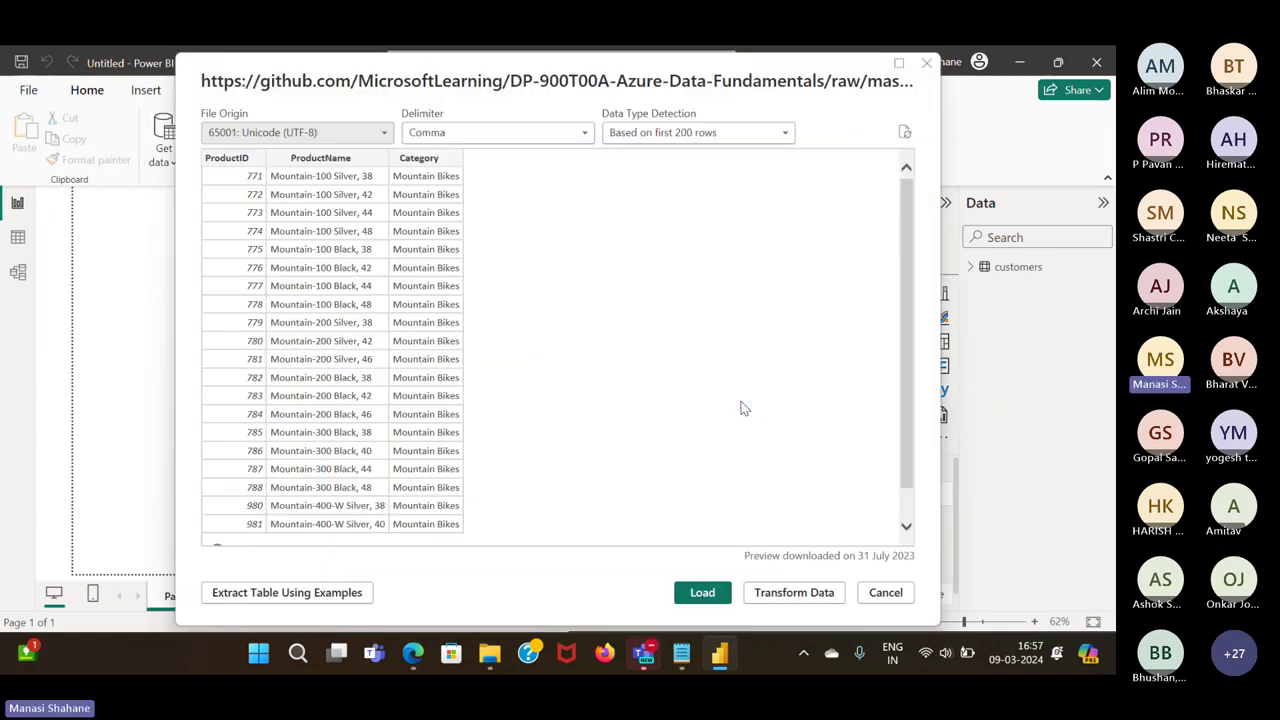
{"action": "left_click", "coordinate": [702, 592]}
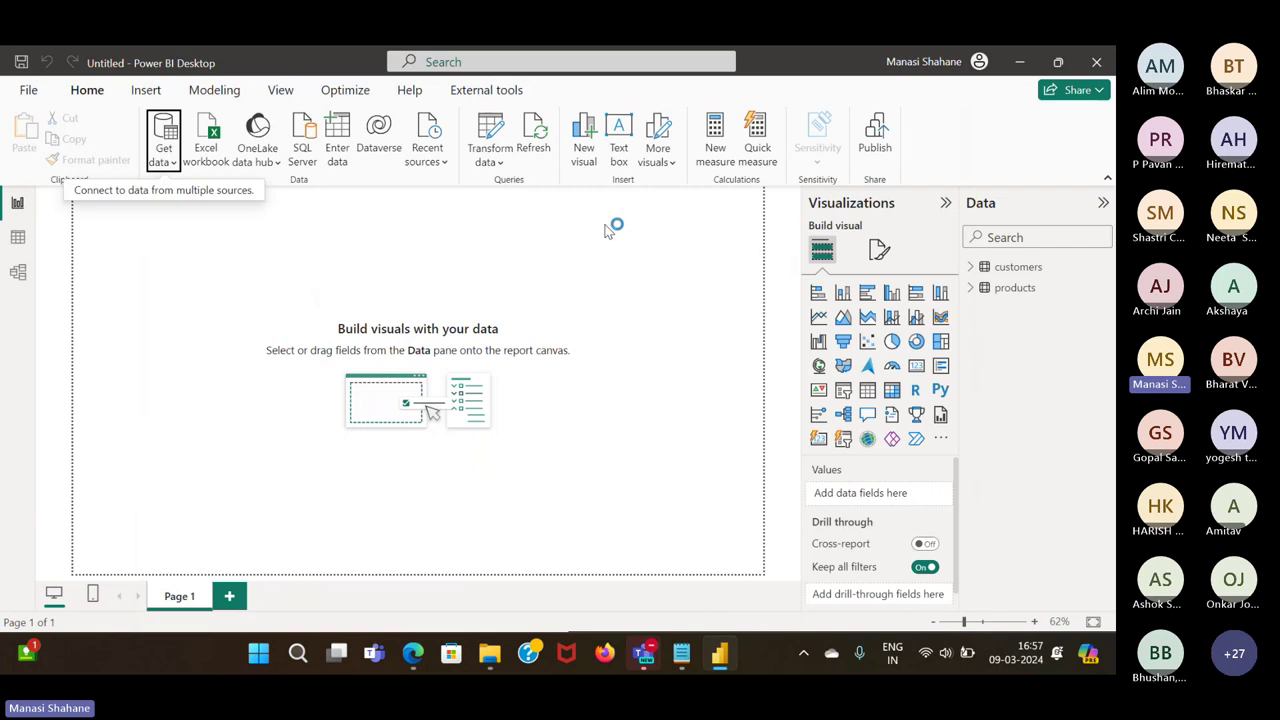
Copy the orders.csv URL from the notes into a new Web import and load the orders table.
{"action": "left_click", "coordinate": [165, 150]}
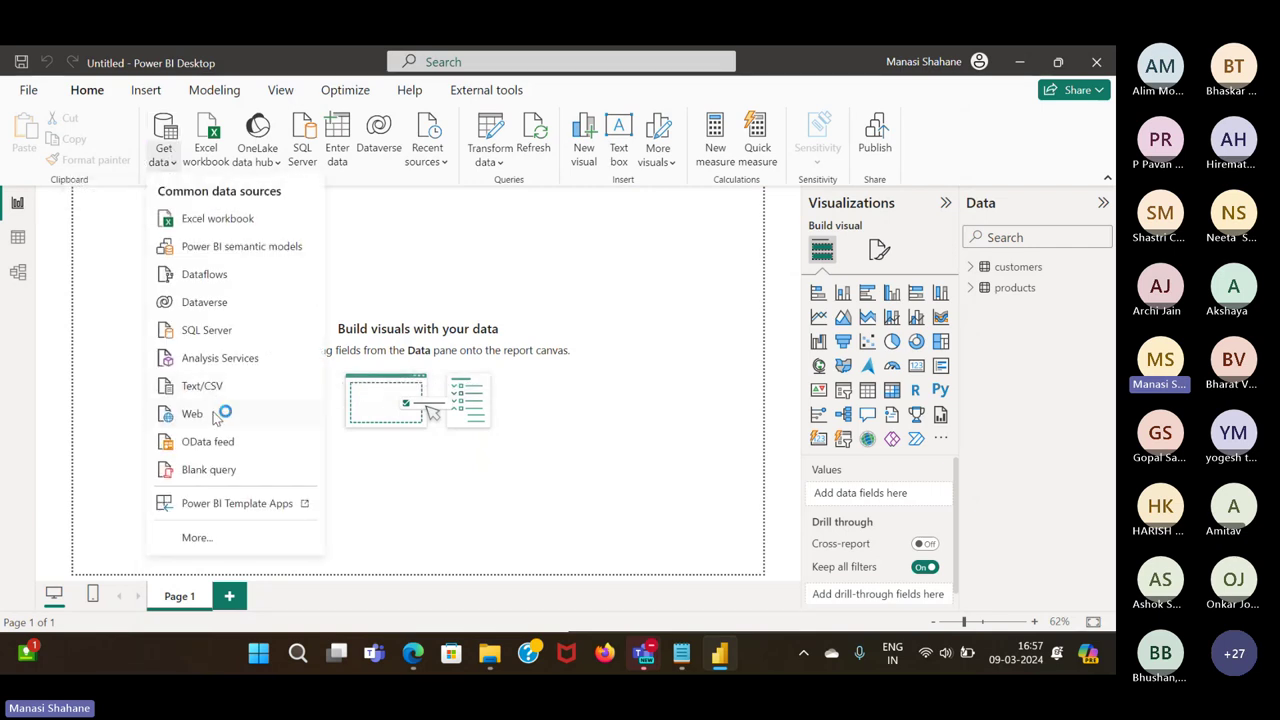
{"action": "left_click", "coordinate": [192, 413]}
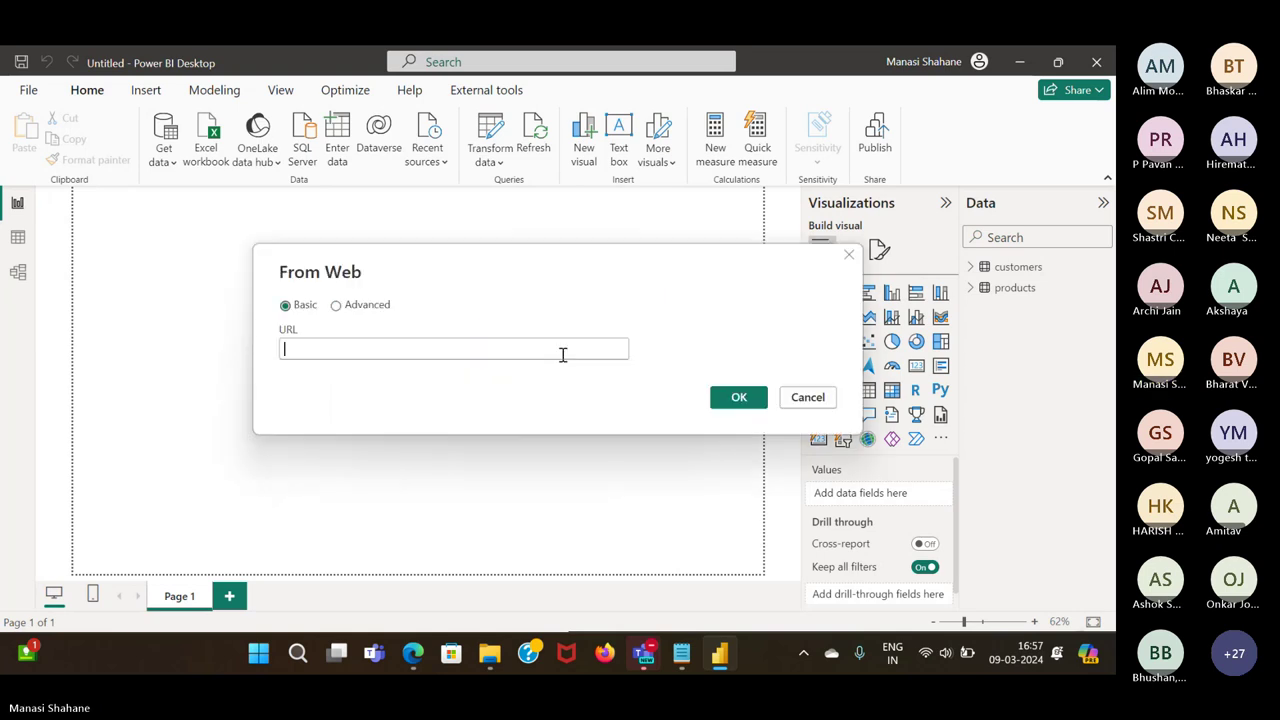
{"action": "mouse_move", "coordinate": [681, 653]}
{"action": "left_click", "coordinate": [672, 516]}
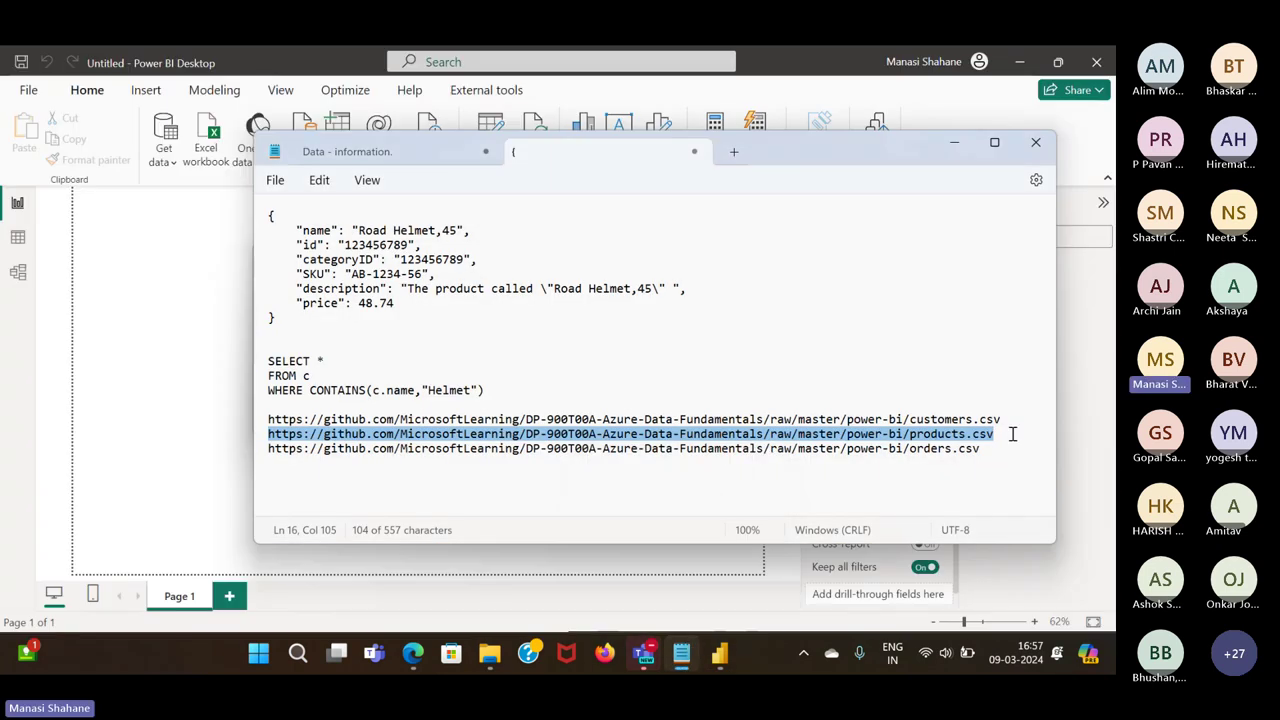
{"action": "left_click_drag", "start_coordinate": [1003, 448], "coordinate": [228, 478]}
{"action": "key", "text": "ctrl+c"}
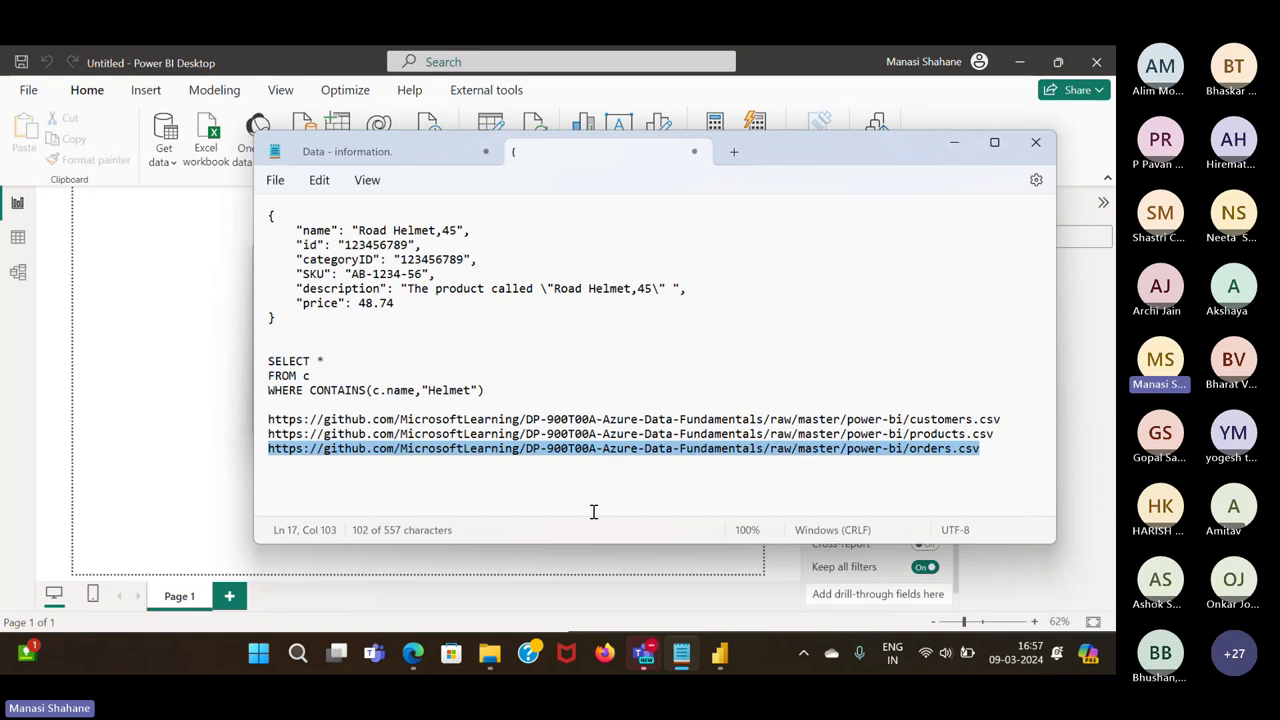
{"action": "left_click", "coordinate": [952, 148]}
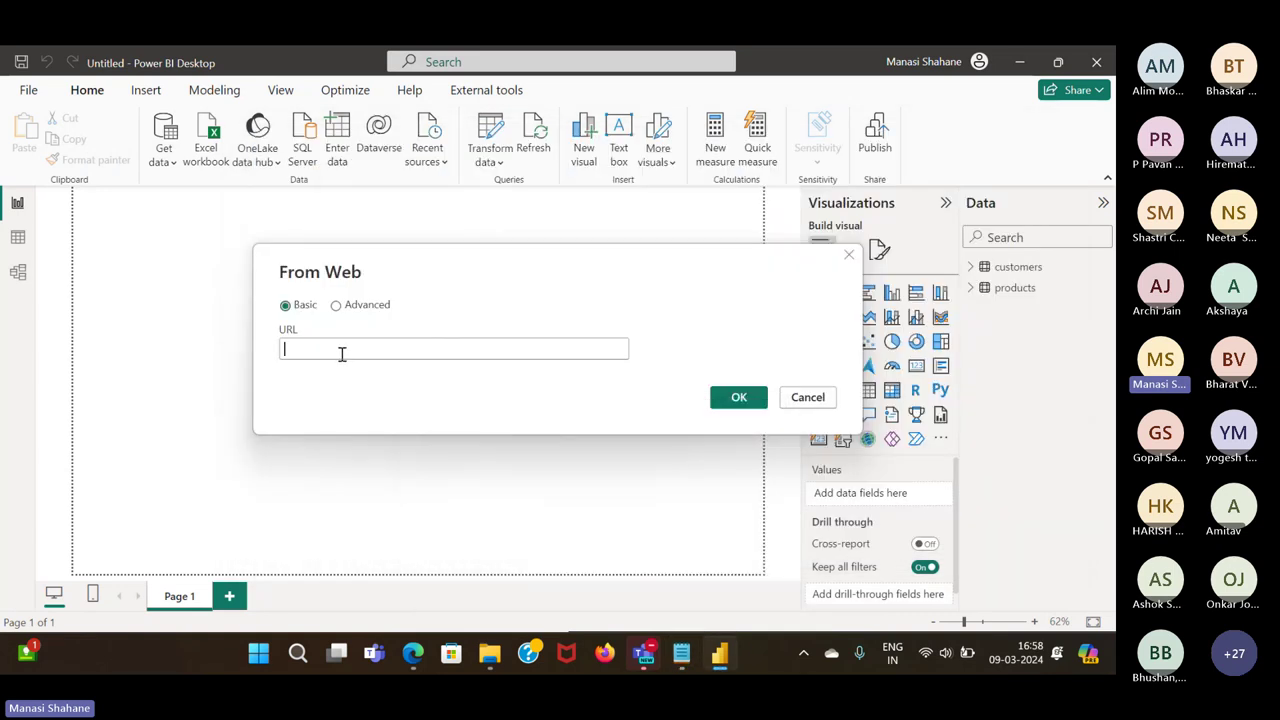
{"action": "key", "text": "ctrl+v"}
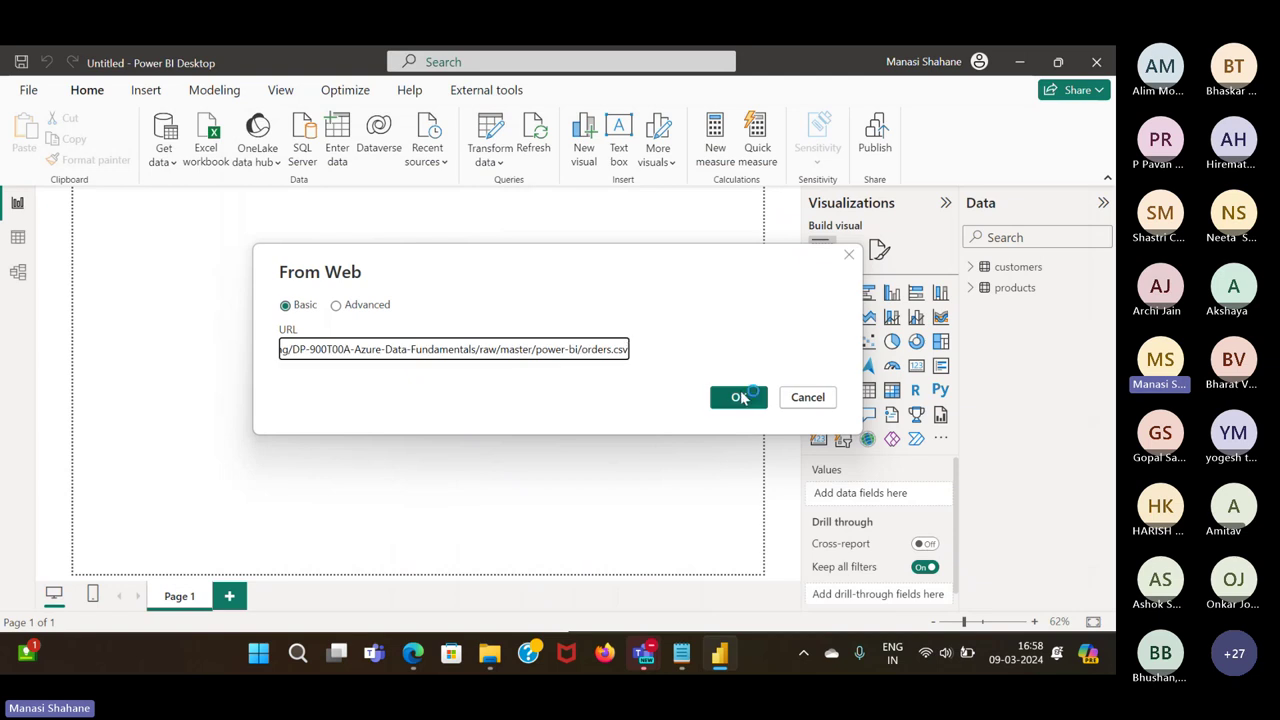
{"action": "left_click", "coordinate": [738, 397]}
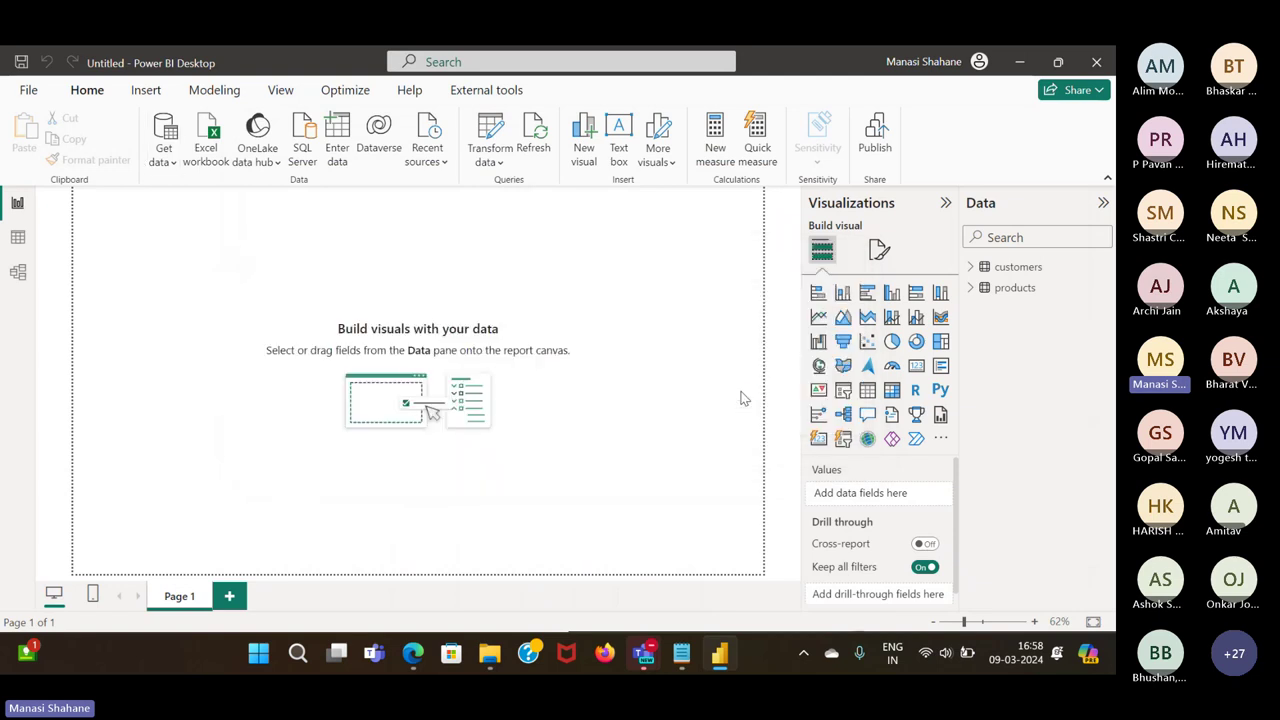
{"action": "left_click", "coordinate": [702, 592]}
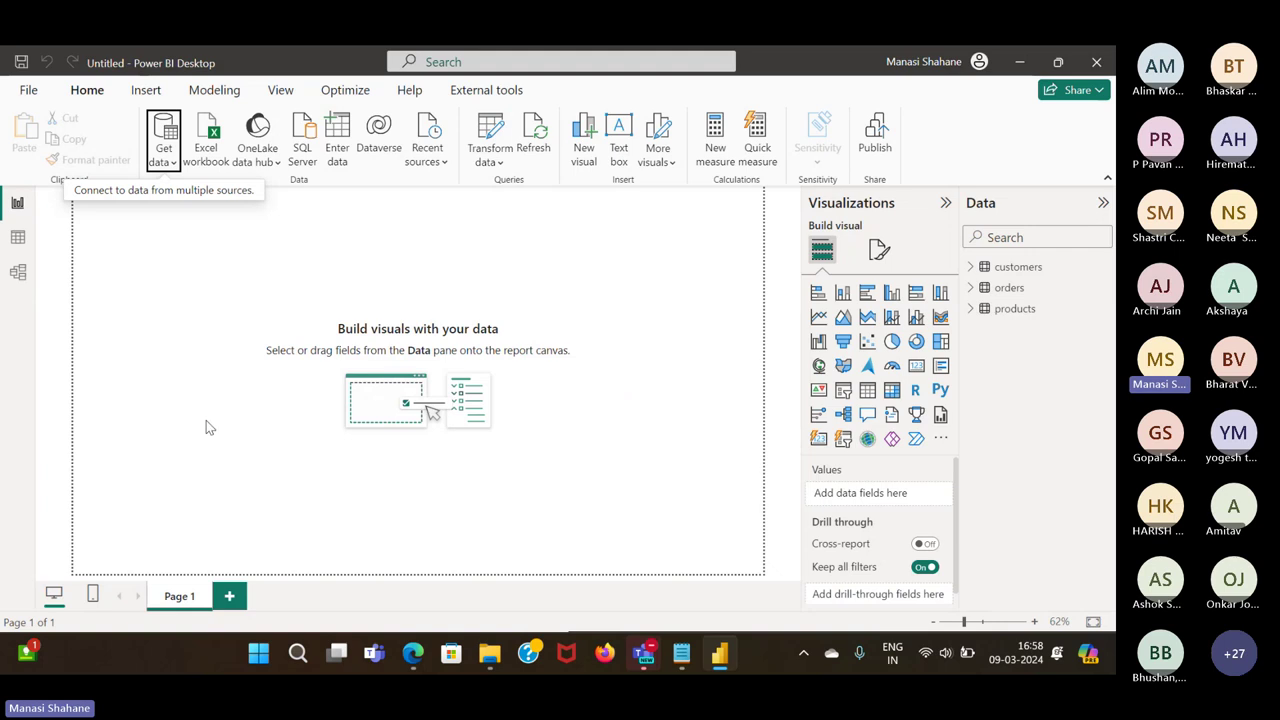
In Model view, hide Properties and arrange customers, orders and products, zoomed out to 70%.
{"action": "left_click", "coordinate": [16, 278]}
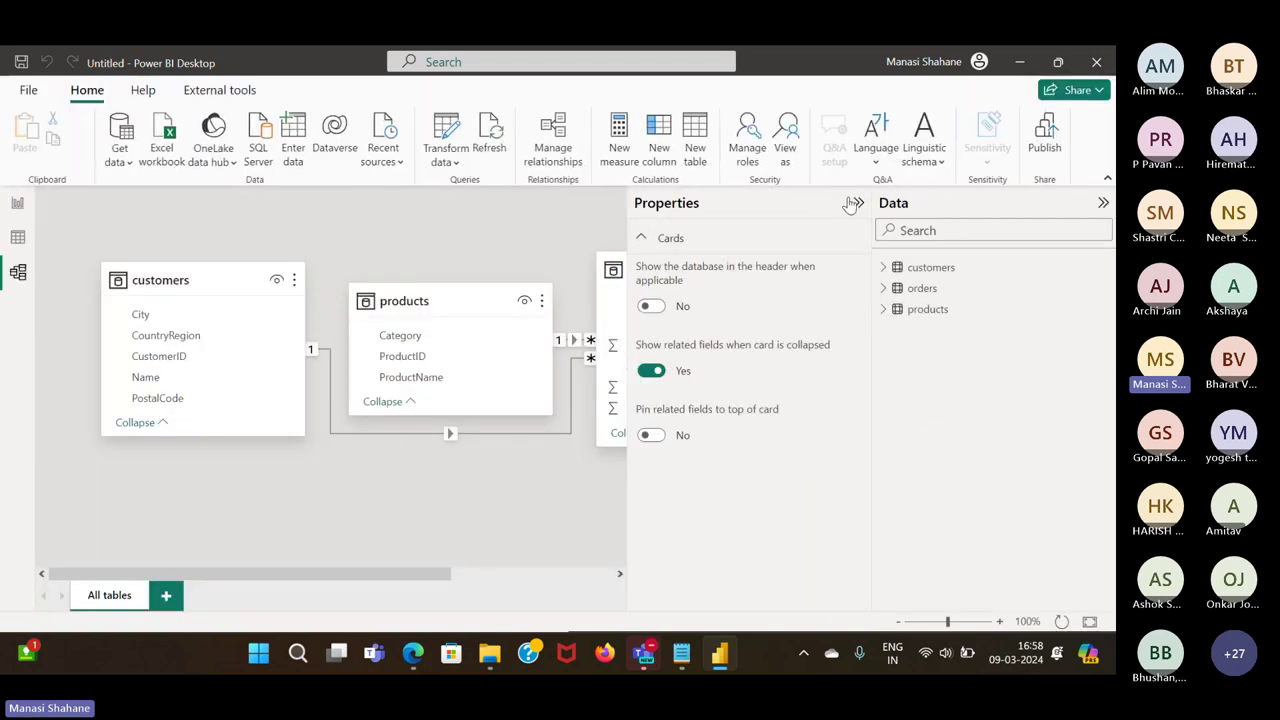
{"action": "left_click", "coordinate": [856, 203]}
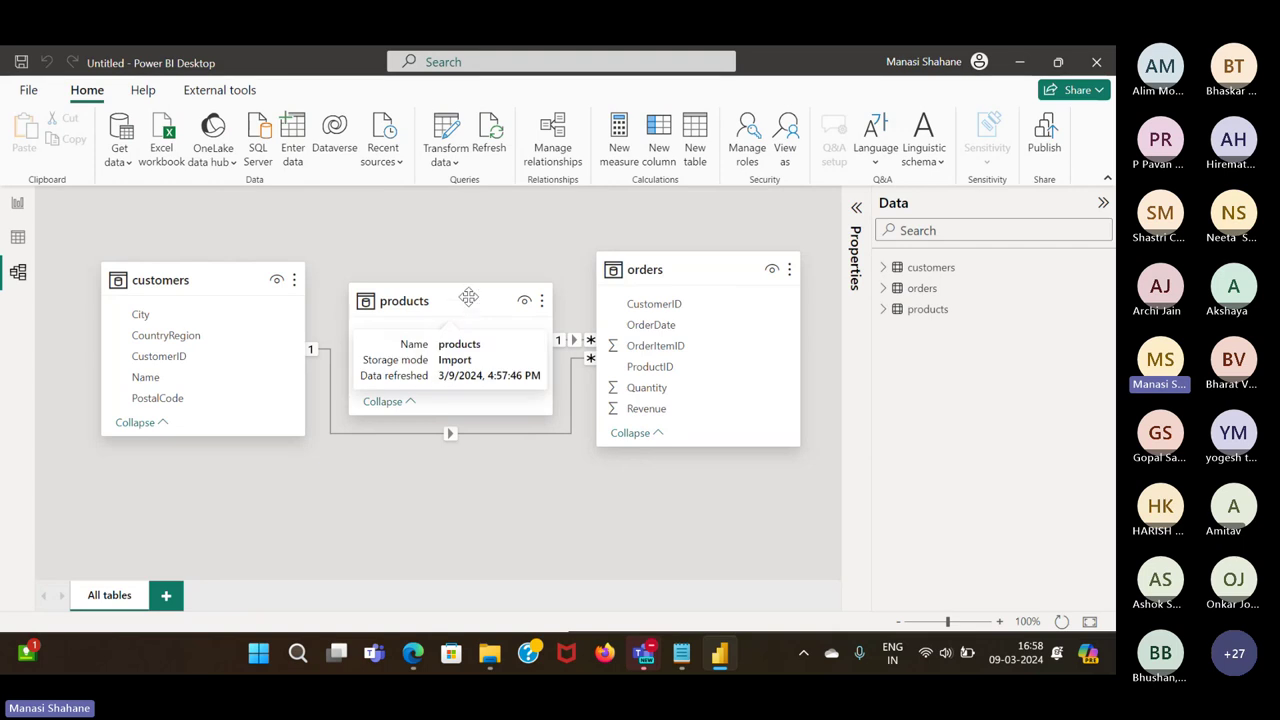
{"action": "left_click_drag", "start_coordinate": [468, 297], "coordinate": [815, 215]}
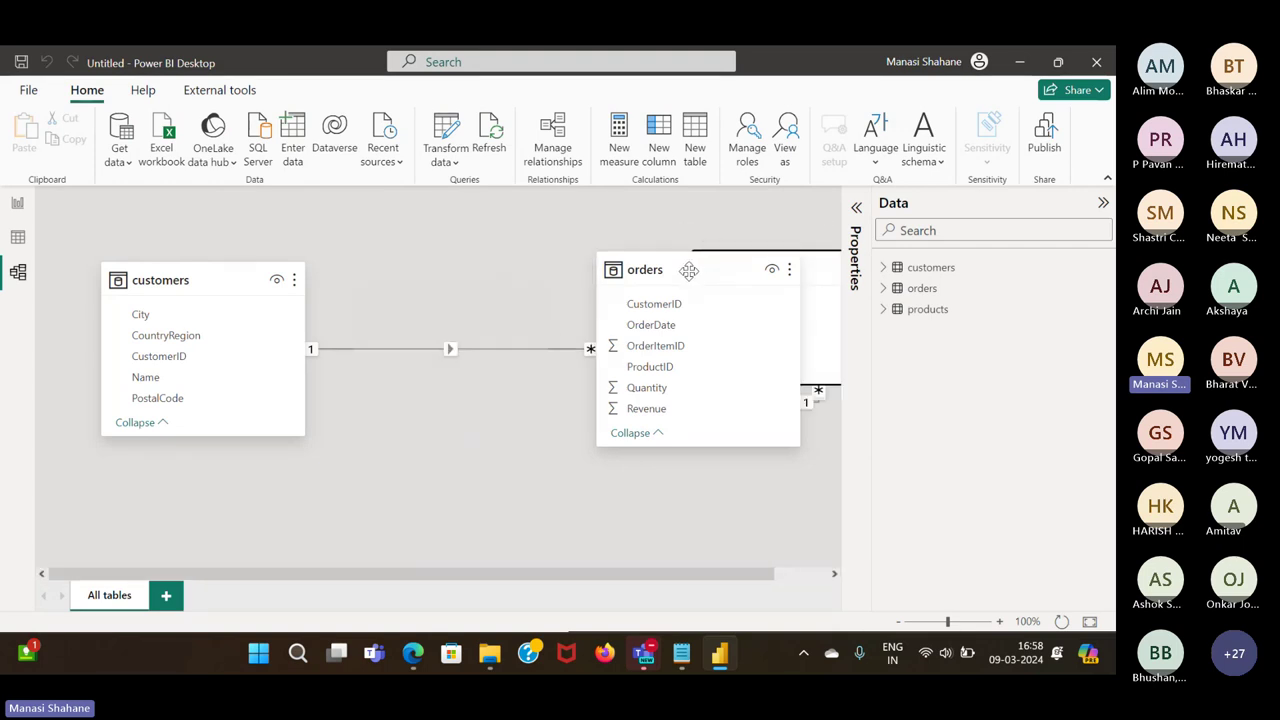
{"action": "left_click_drag", "start_coordinate": [689, 270], "coordinate": [487, 440]}
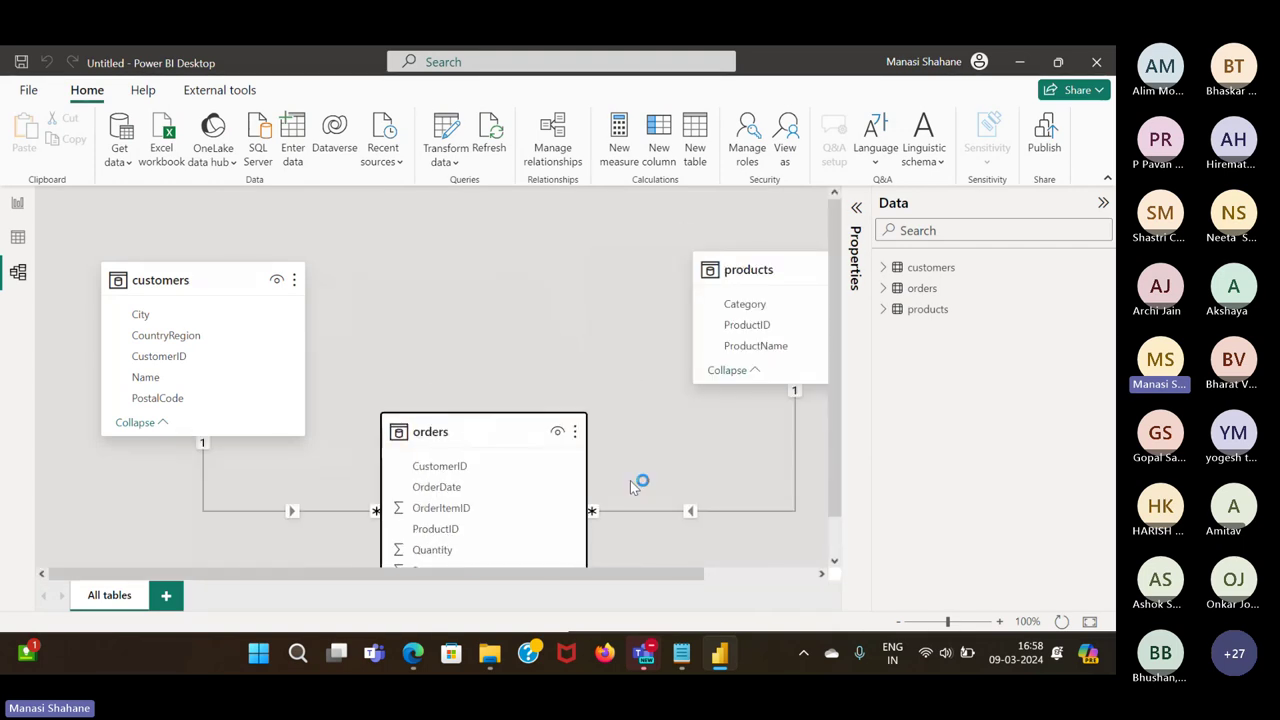
{"action": "left_click", "coordinate": [898, 622]}
{"action": "left_click", "coordinate": [898, 622]}
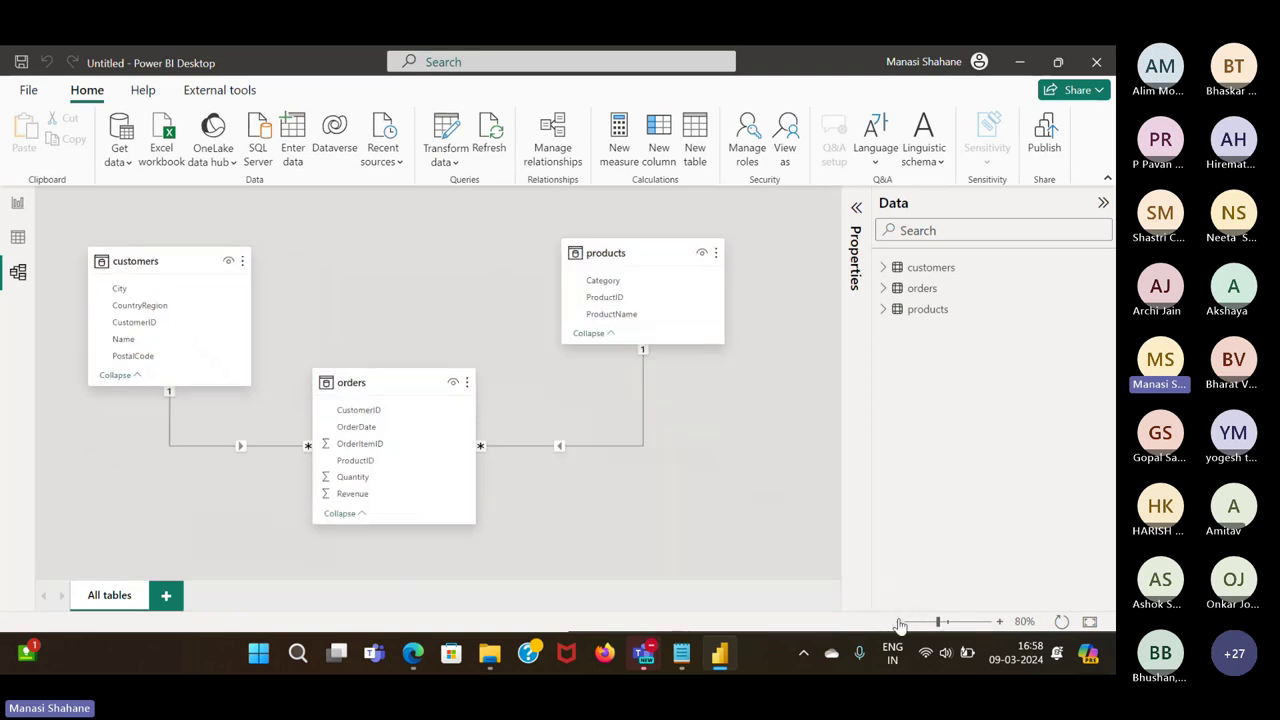
{"action": "left_click", "coordinate": [898, 622]}
{"action": "left_click_drag", "start_coordinate": [336, 368], "coordinate": [350, 398]}
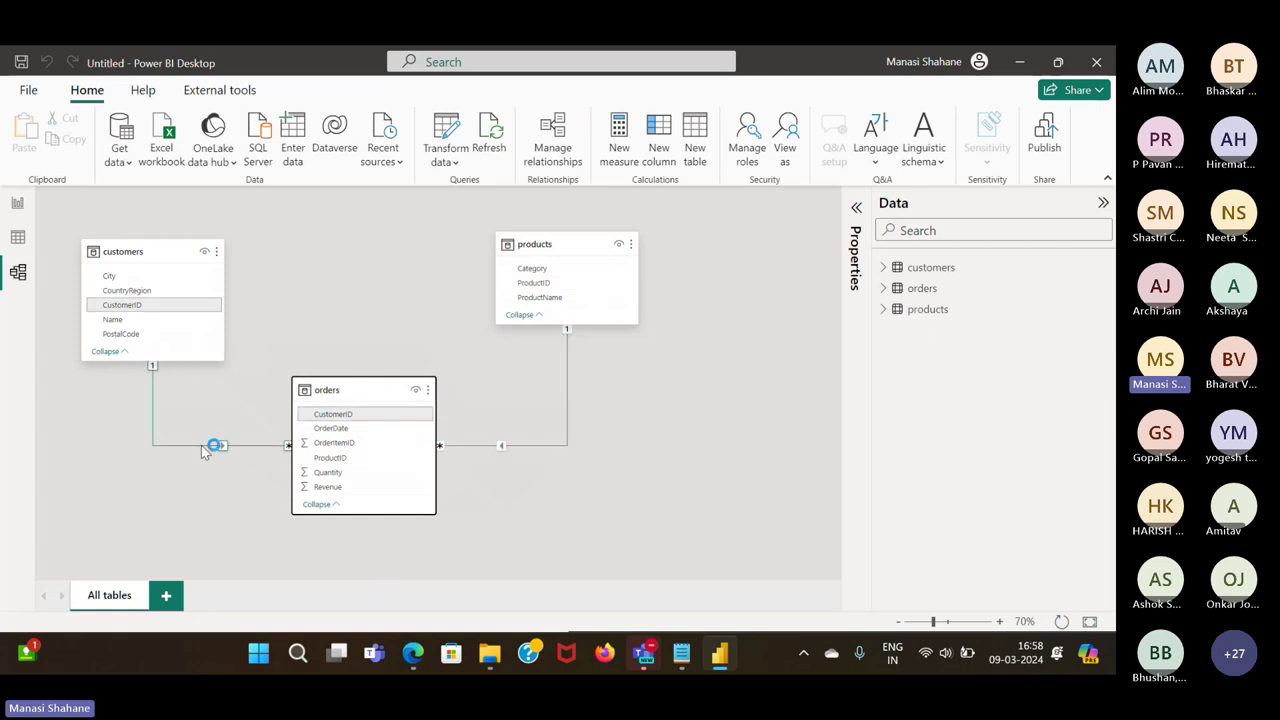
Review the current file's Data Load settings in File > Options, then close with OK.
{"action": "left_click", "coordinate": [30, 90]}
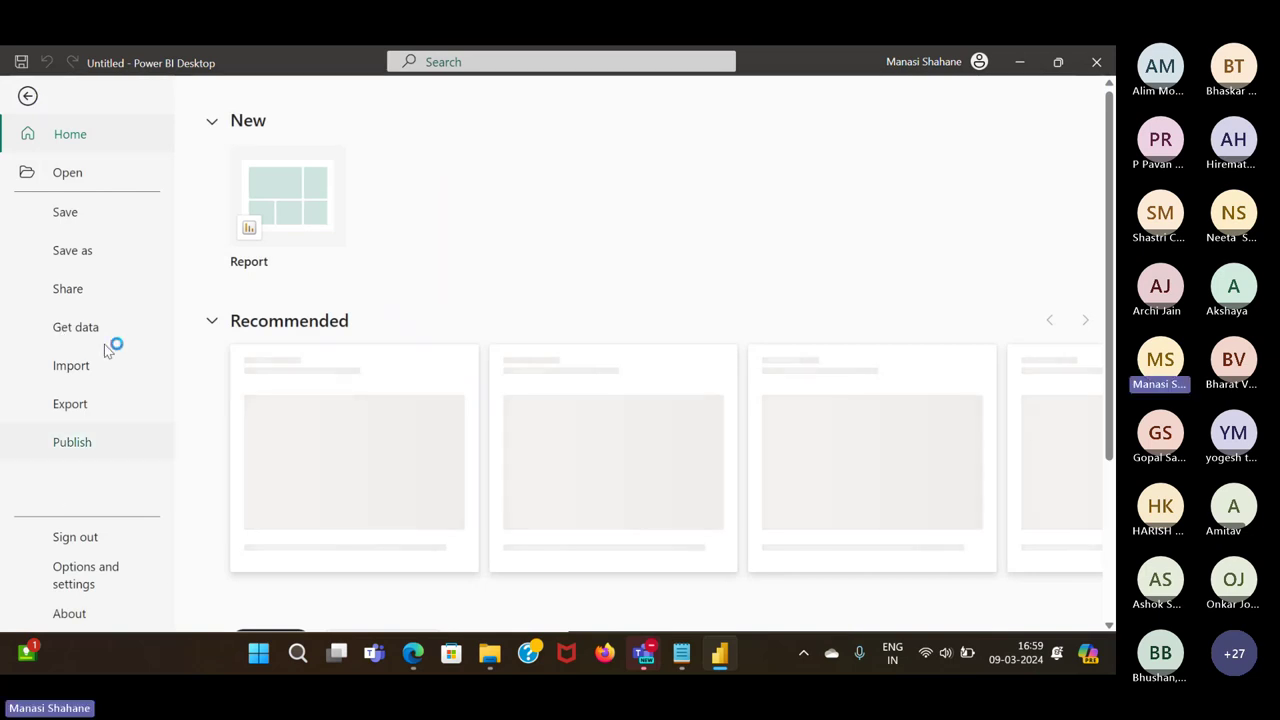
{"action": "left_click", "coordinate": [110, 580]}
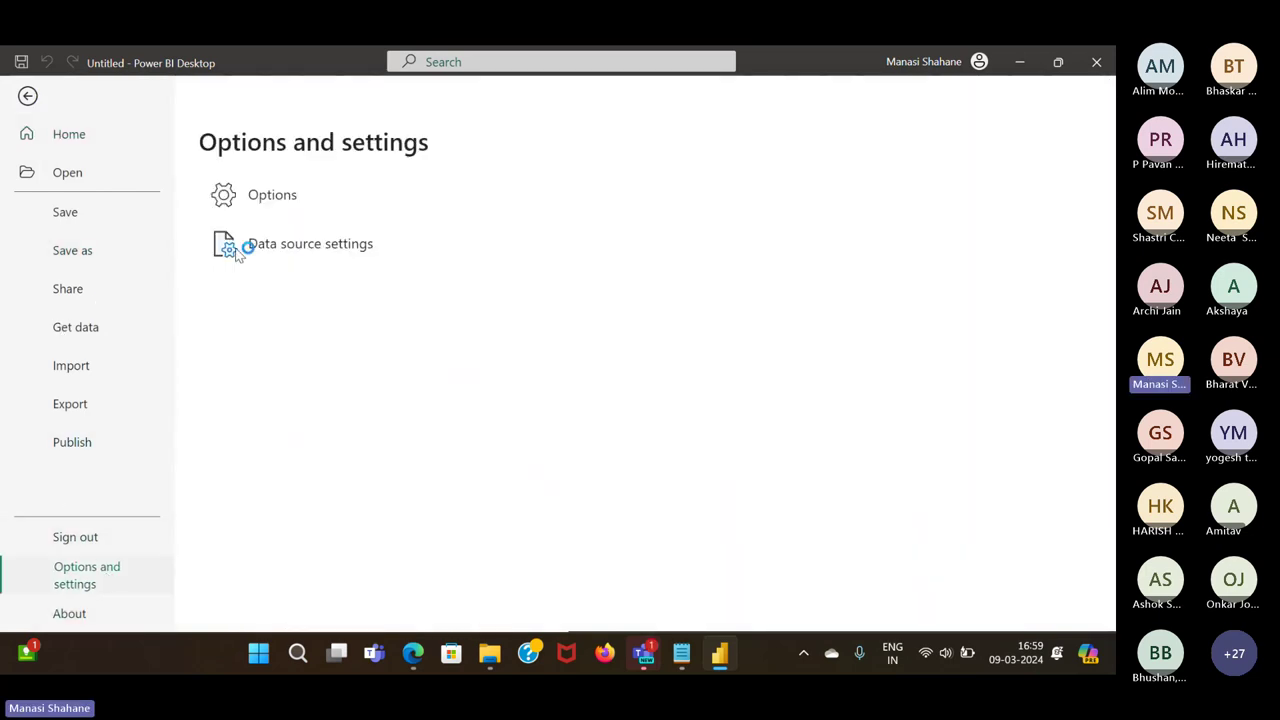
{"action": "left_click", "coordinate": [288, 184]}
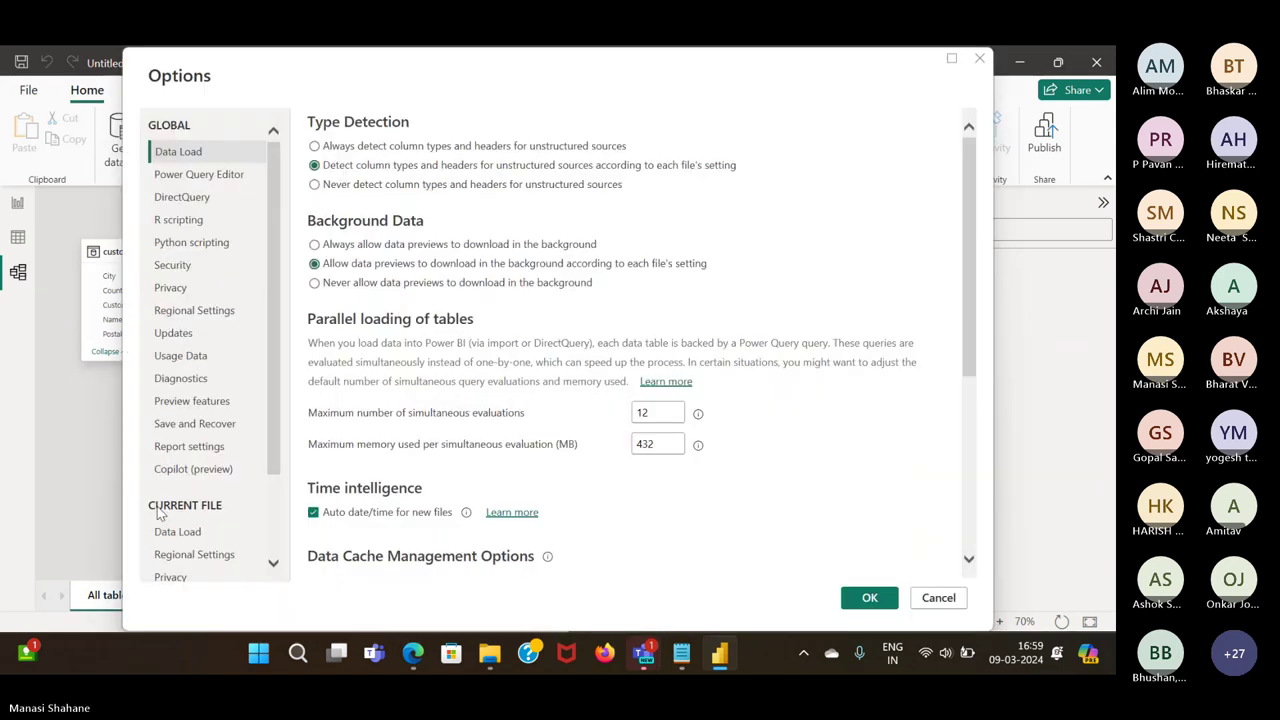
{"action": "scroll", "coordinate": [157, 513], "scroll_direction": "down", "scroll_amount": 3}
{"action": "left_click", "coordinate": [175, 423]}
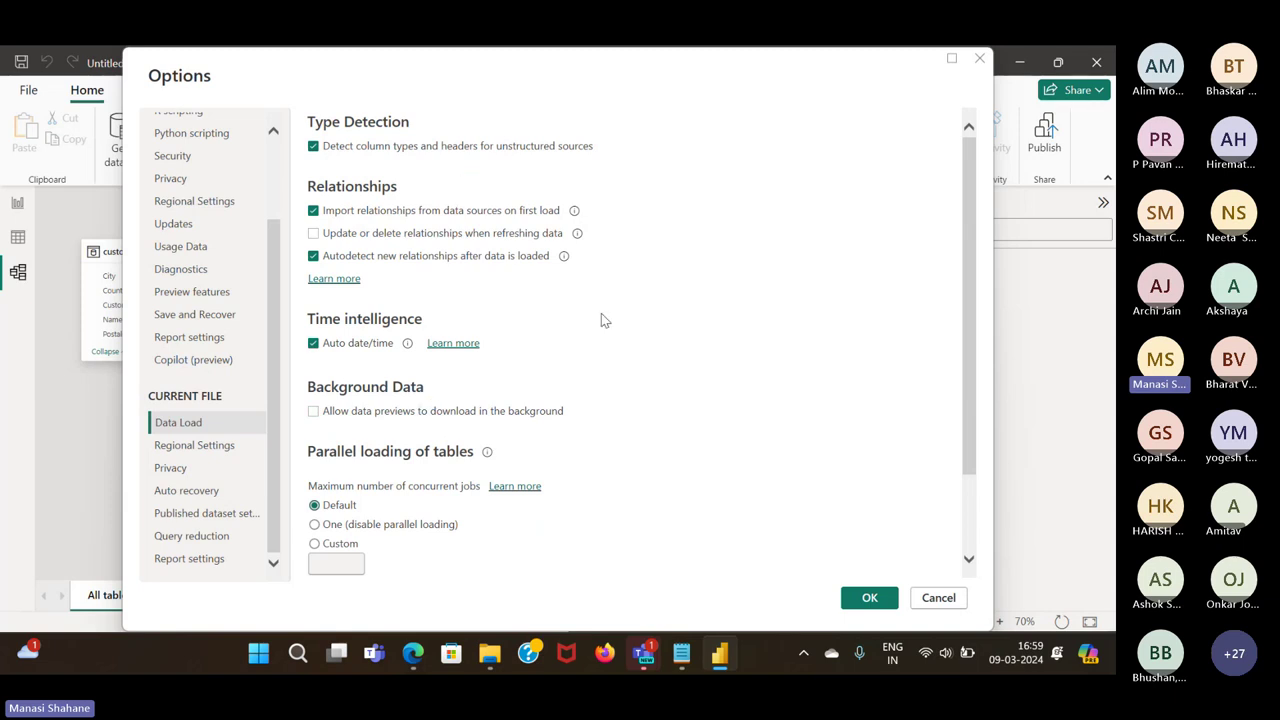
{"action": "left_click", "coordinate": [869, 598]}
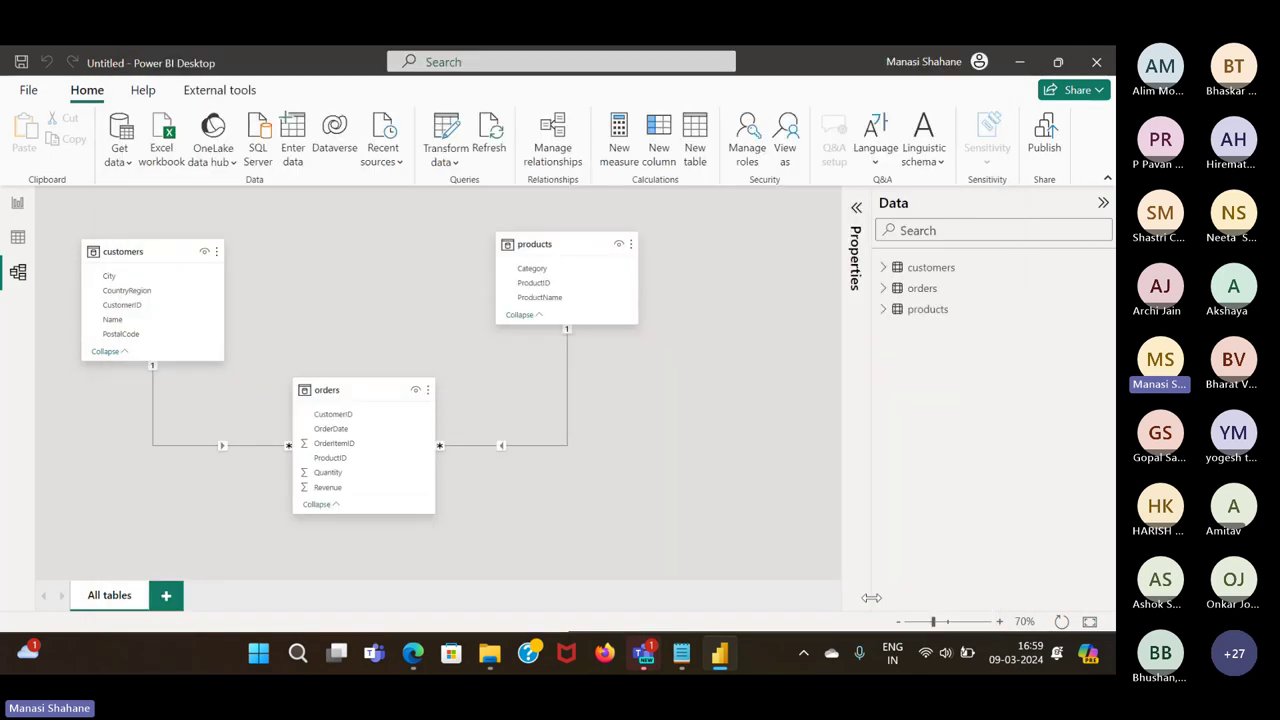
{"action": "left_click", "coordinate": [883, 288]}
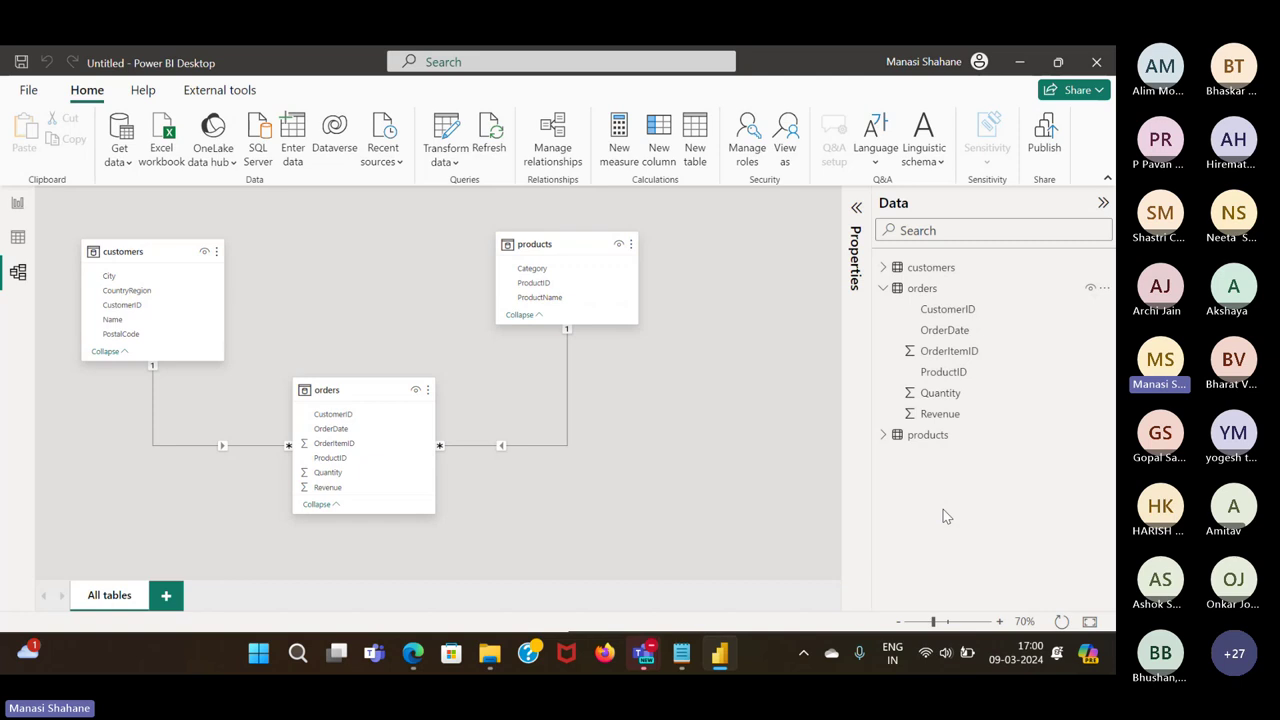
{"action": "left_click", "coordinate": [882, 289]}
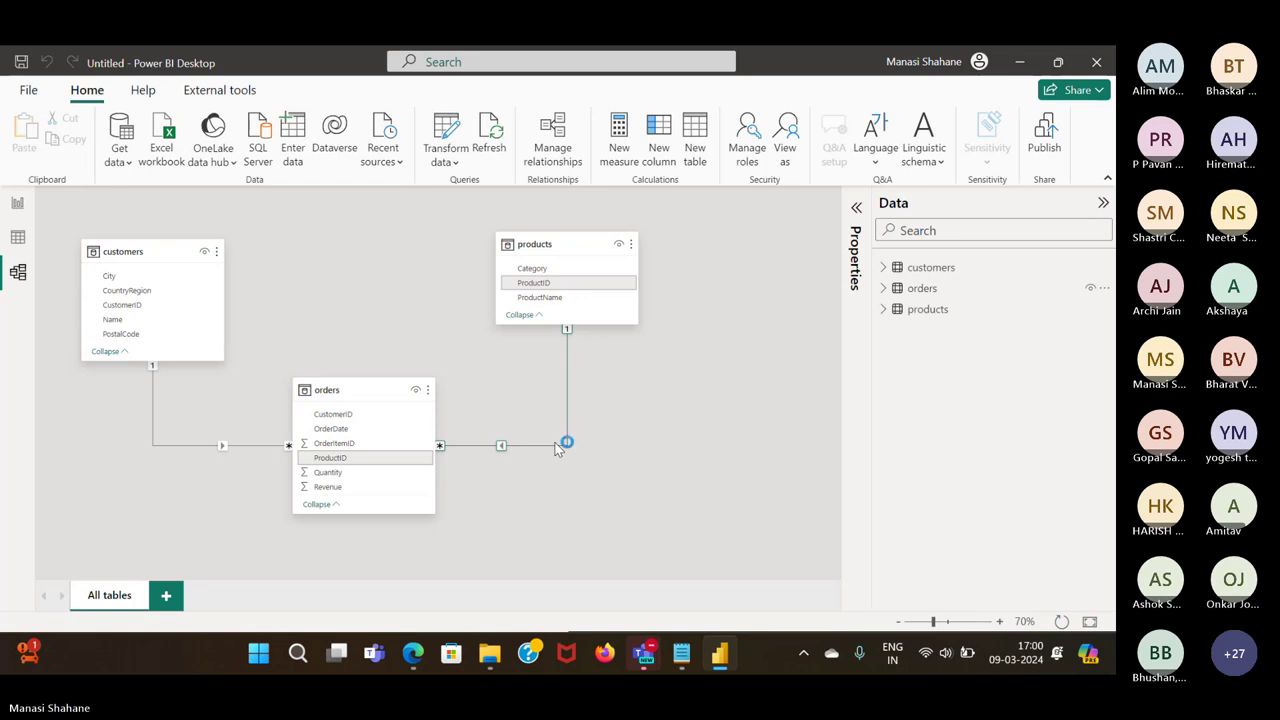
In Report view, insert a wide, short text box with font size 36.
{"action": "left_click", "coordinate": [20, 205]}
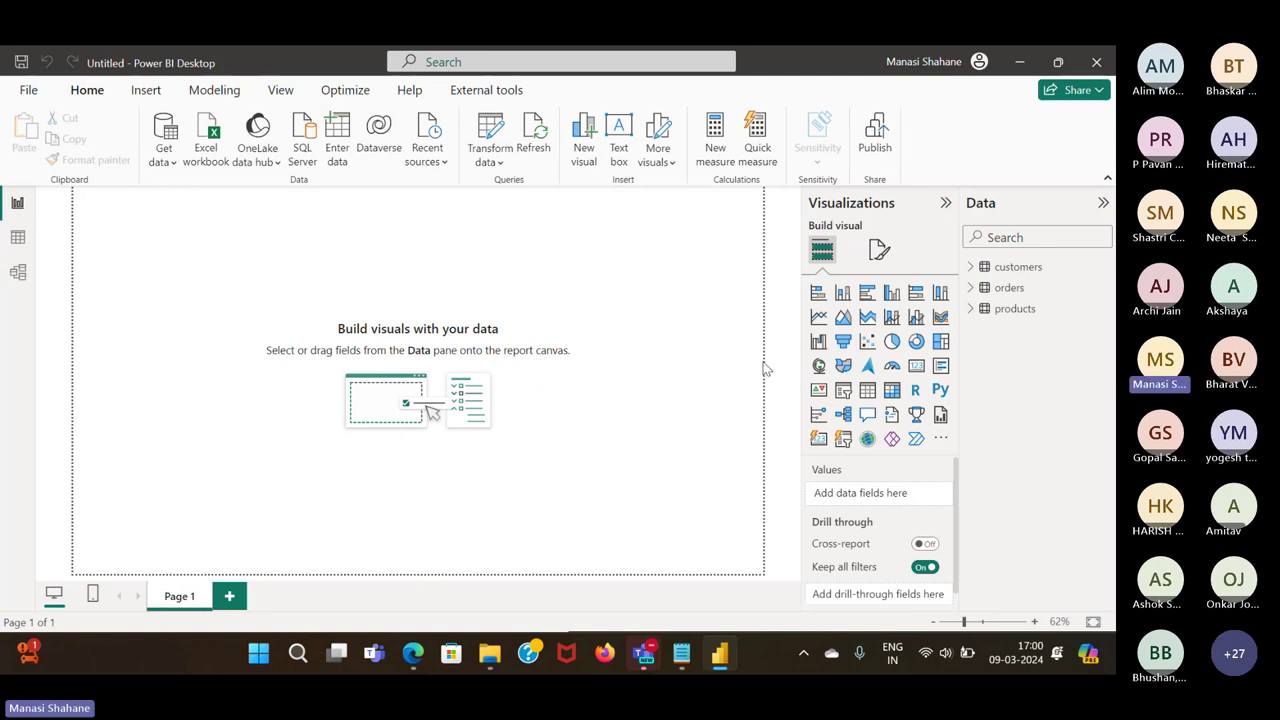
{"action": "left_click", "coordinate": [145, 90]}
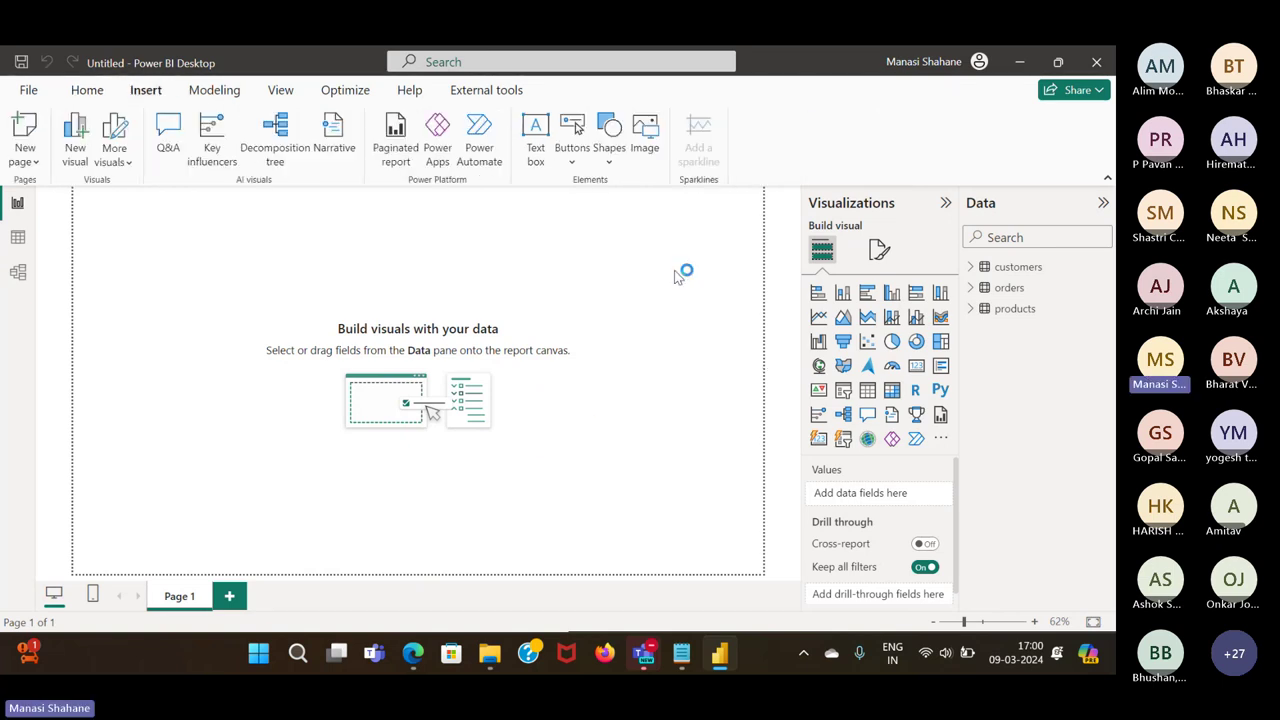
{"action": "left_click", "coordinate": [535, 140]}
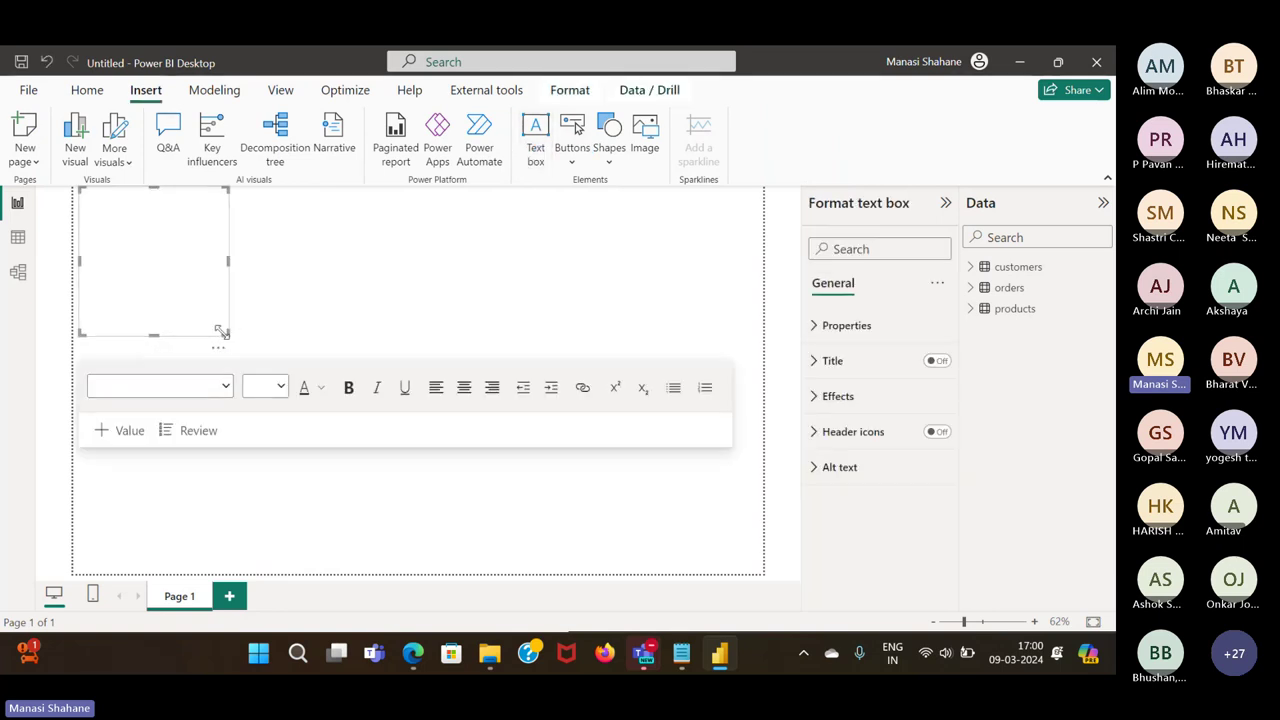
{"action": "left_click_drag", "start_coordinate": [228, 336], "coordinate": [345, 228]}
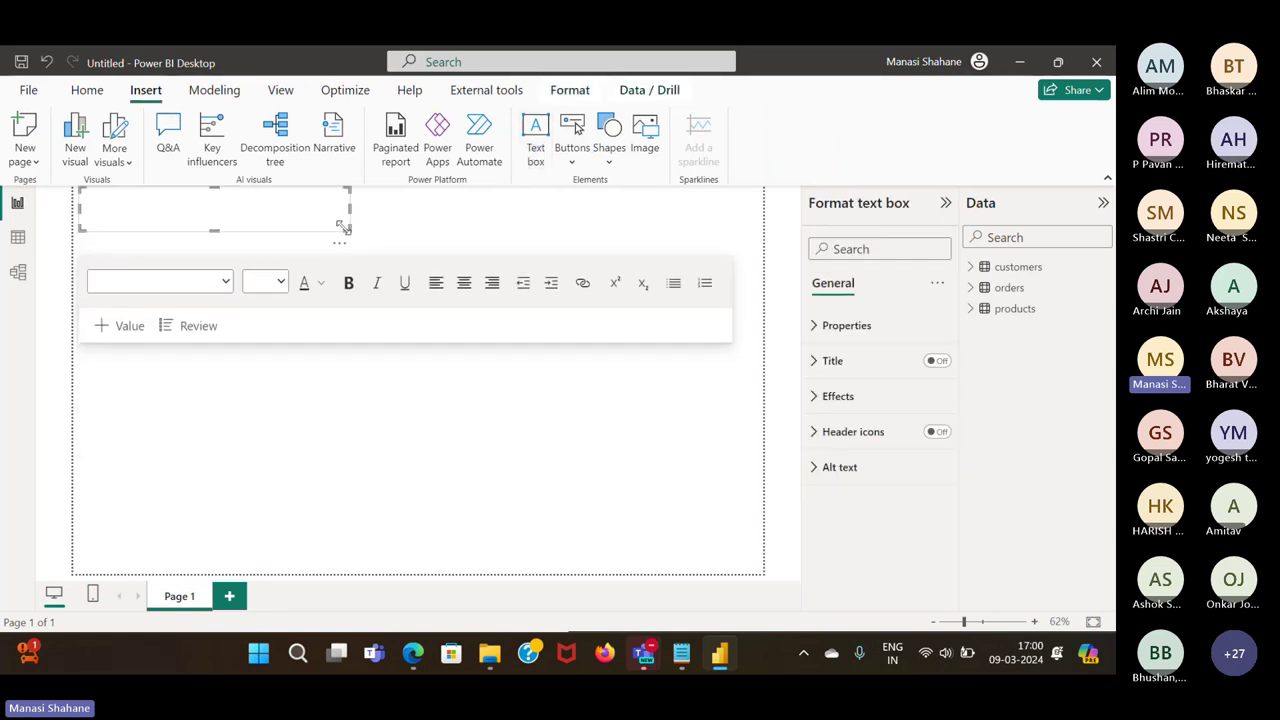
{"action": "left_click", "coordinate": [281, 278]}
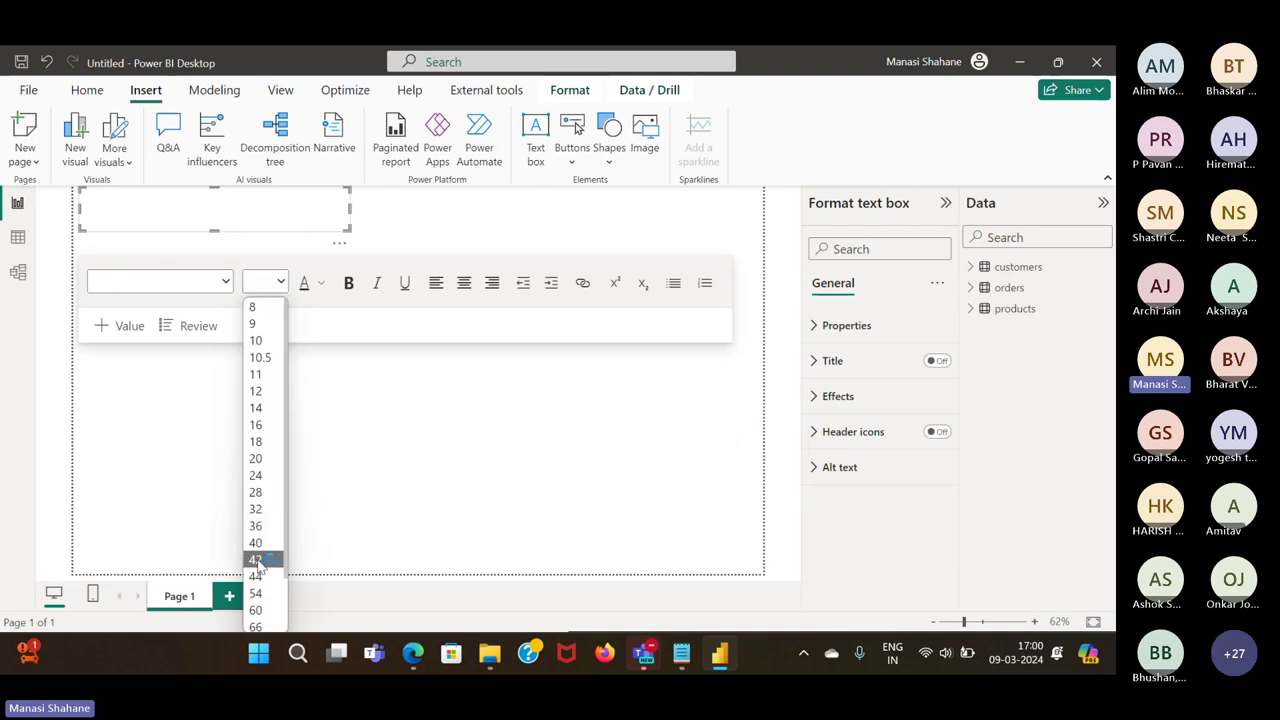
{"action": "left_click", "coordinate": [258, 526]}
Type 'Sales Report' in the text box, centred and bold.
{"action": "left_click", "coordinate": [349, 283]}
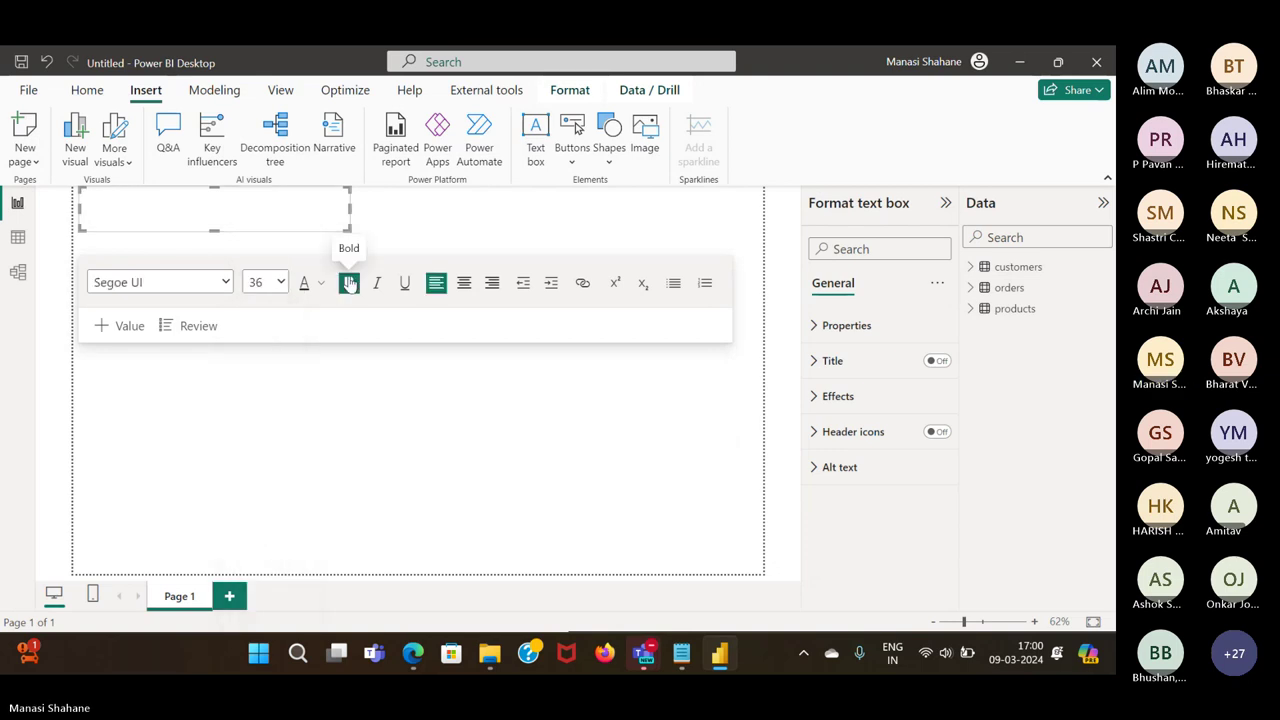
{"action": "type", "text": "Sales Rep"}
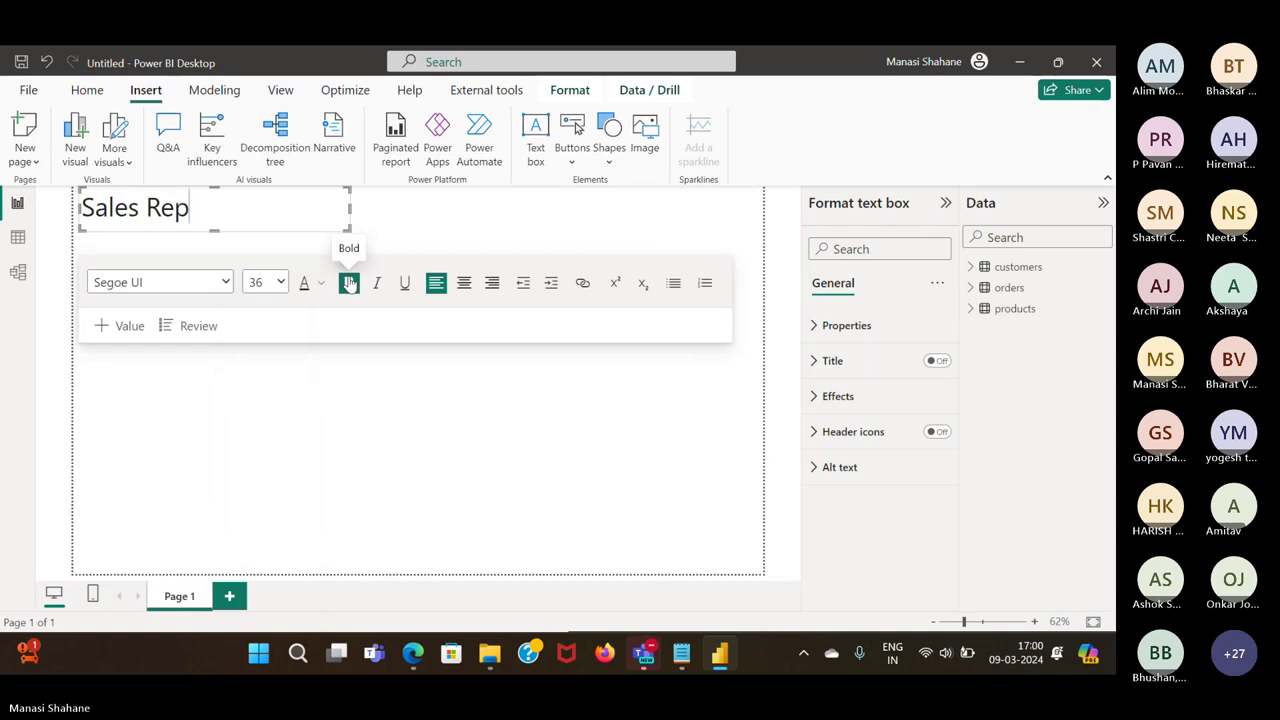
{"action": "type", "text": "ort"}
{"action": "key", "text": "ctrl+a"}
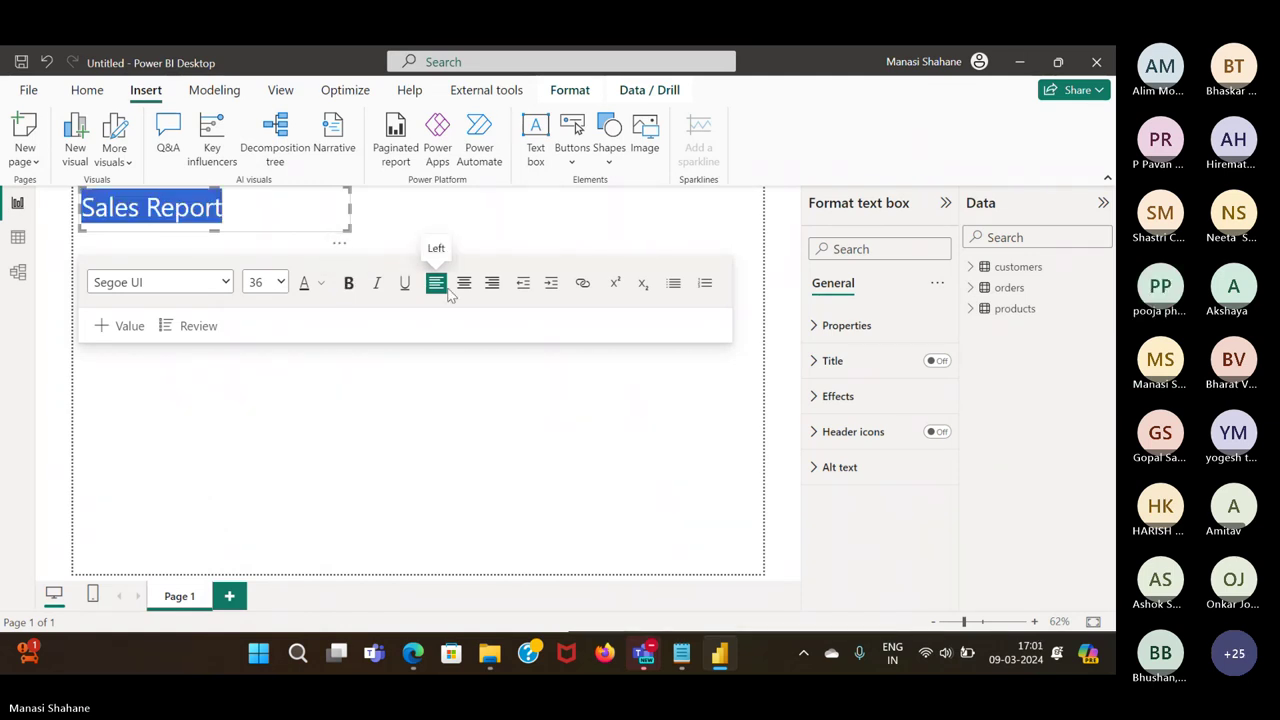
{"action": "left_click", "coordinate": [465, 286]}
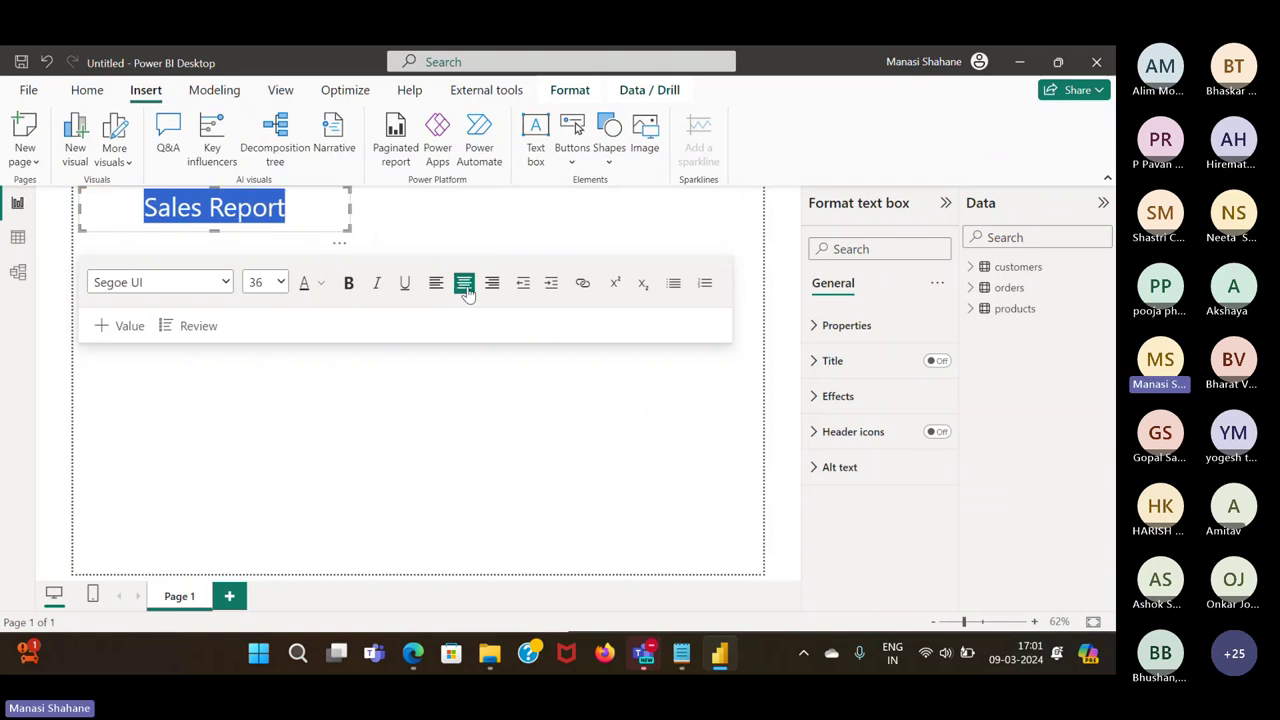
{"action": "left_click", "coordinate": [349, 284]}
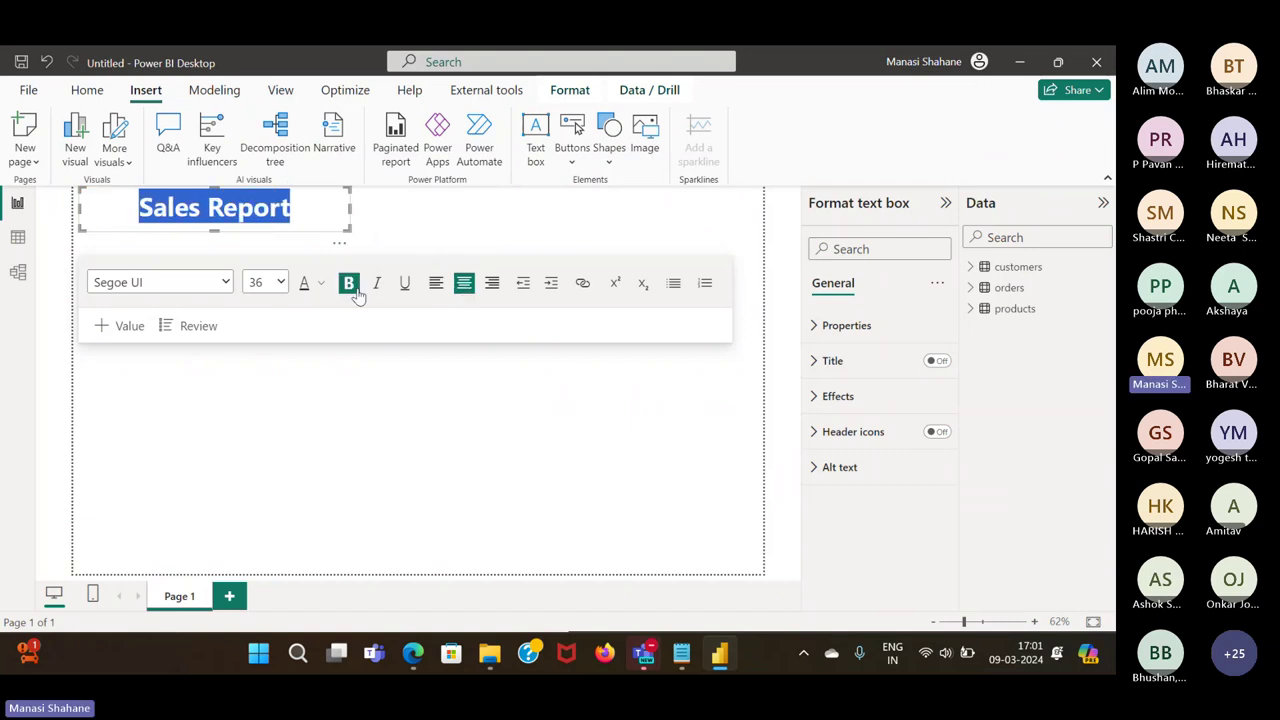
{"action": "left_click", "coordinate": [412, 372]}
{"action": "left_click", "coordinate": [310, 236]}
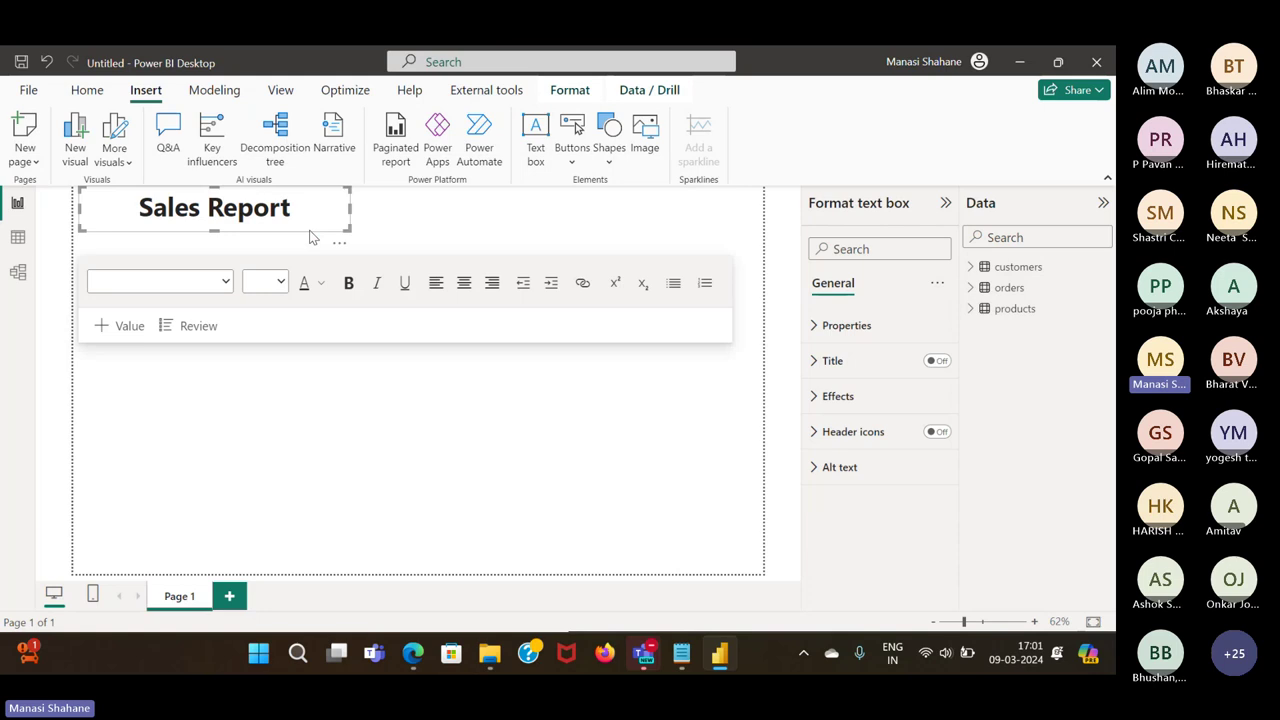
{"action": "left_click", "coordinate": [471, 449]}
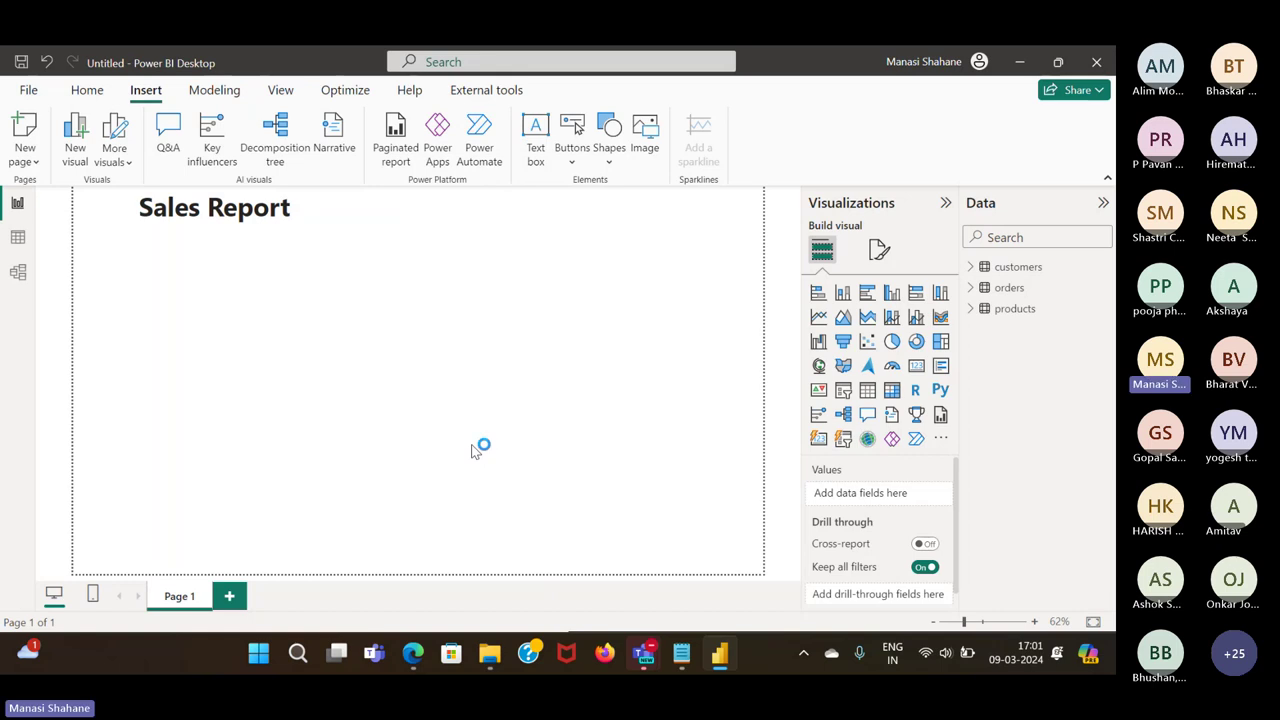
Add a table visual with products Category and ProductName columns, enlarged to show more rows.
{"action": "left_click", "coordinate": [866, 390]}
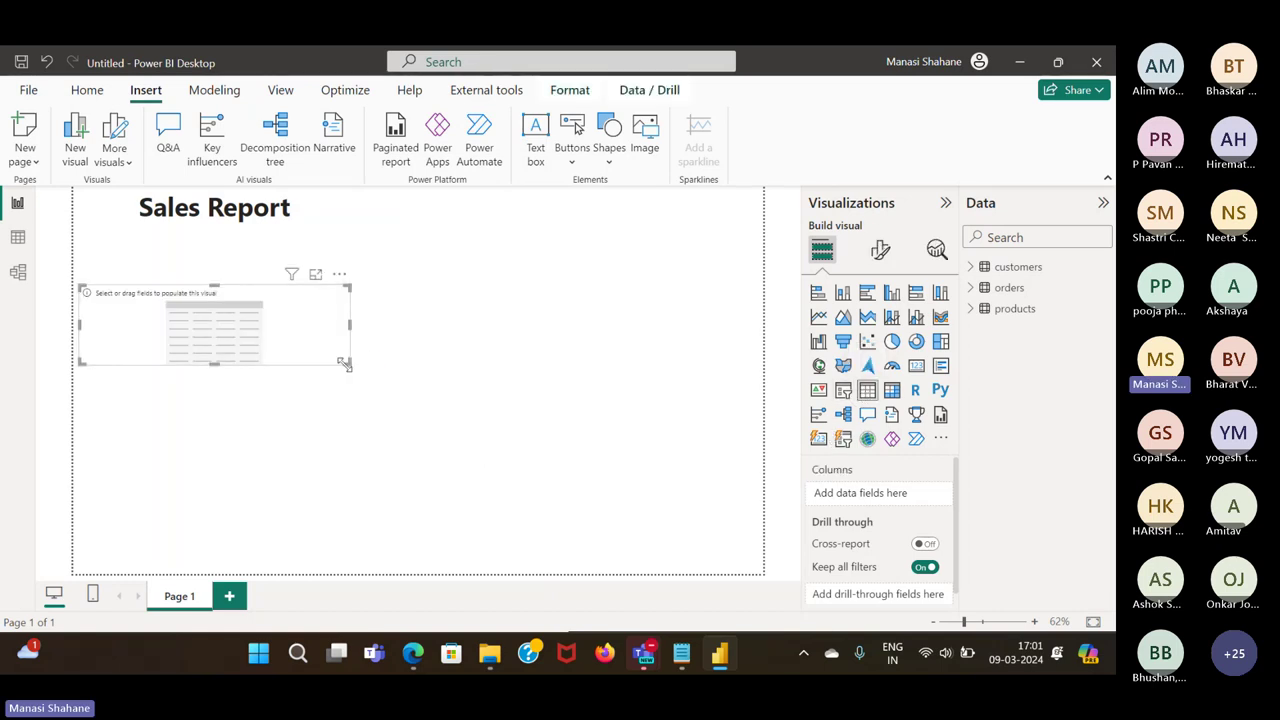
{"action": "left_click_drag", "start_coordinate": [349, 363], "coordinate": [358, 478]}
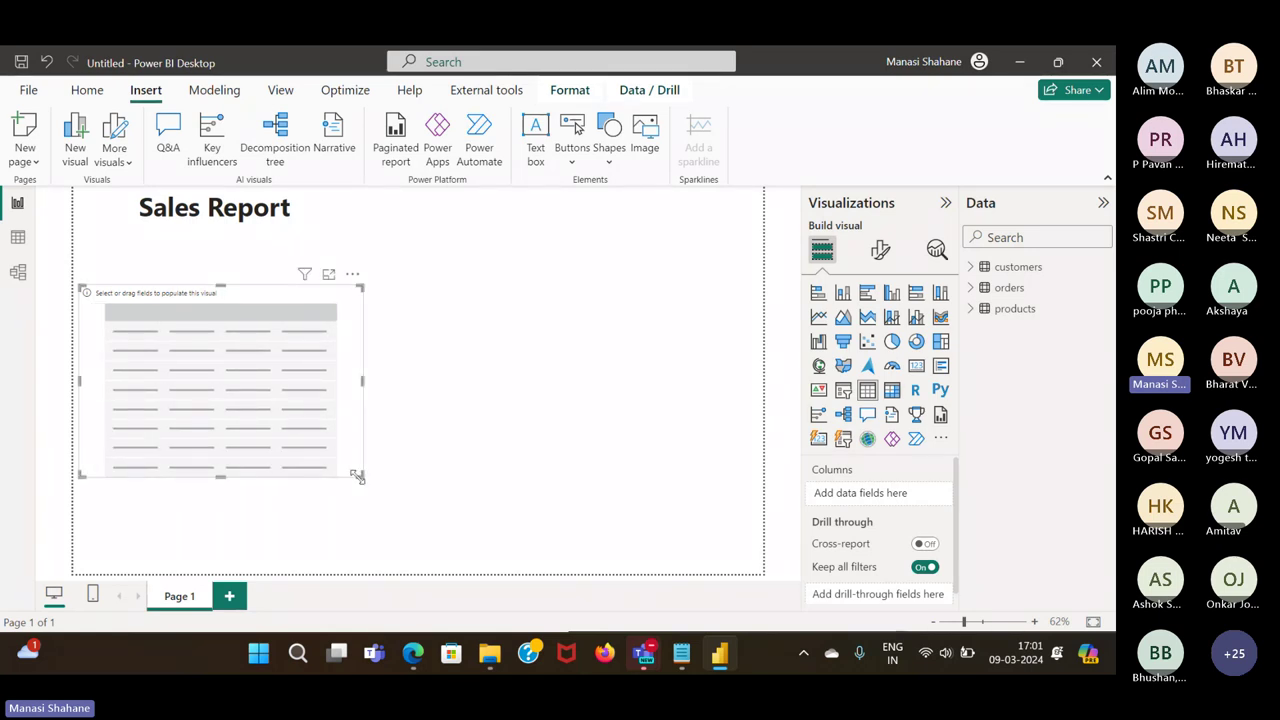
{"action": "left_click", "coordinate": [968, 270]}
{"action": "left_click", "coordinate": [968, 270]}
{"action": "left_click", "coordinate": [970, 309]}
{"action": "left_click_drag", "start_coordinate": [1046, 330], "coordinate": [912, 490]}
{"action": "left_click_drag", "start_coordinate": [1057, 371], "coordinate": [903, 514]}
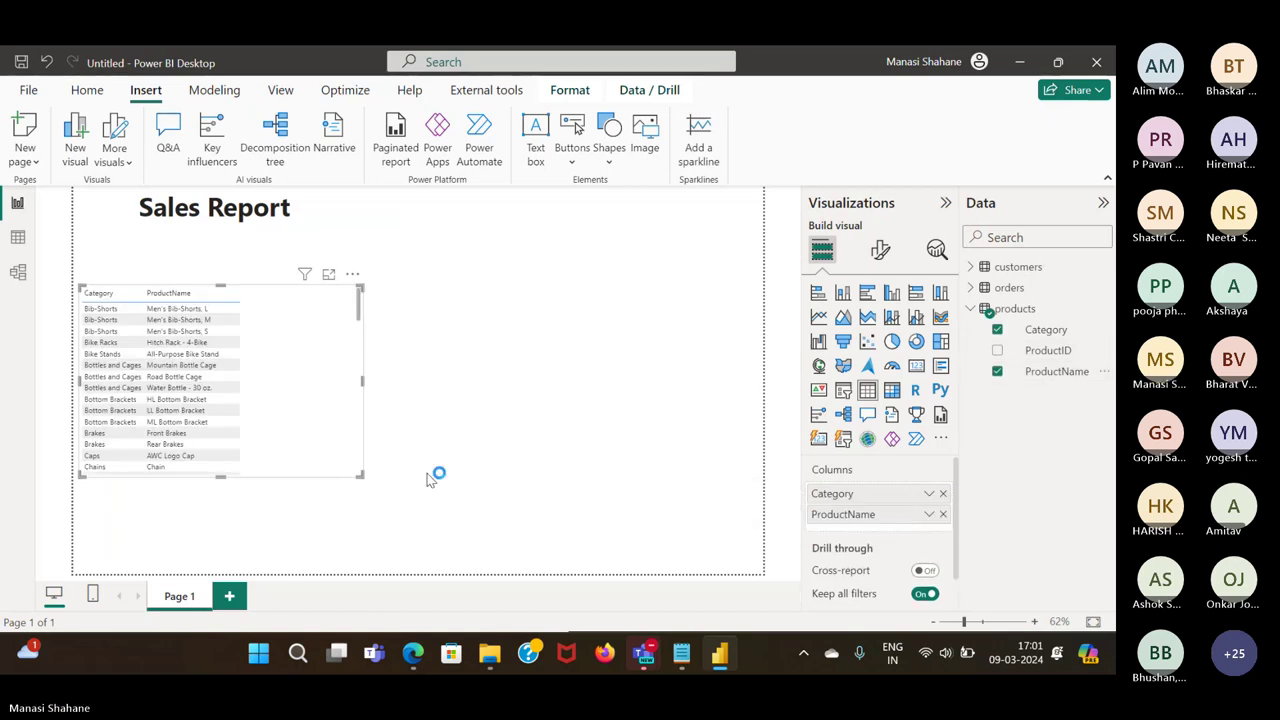
{"action": "left_click_drag", "start_coordinate": [362, 476], "coordinate": [378, 569]}
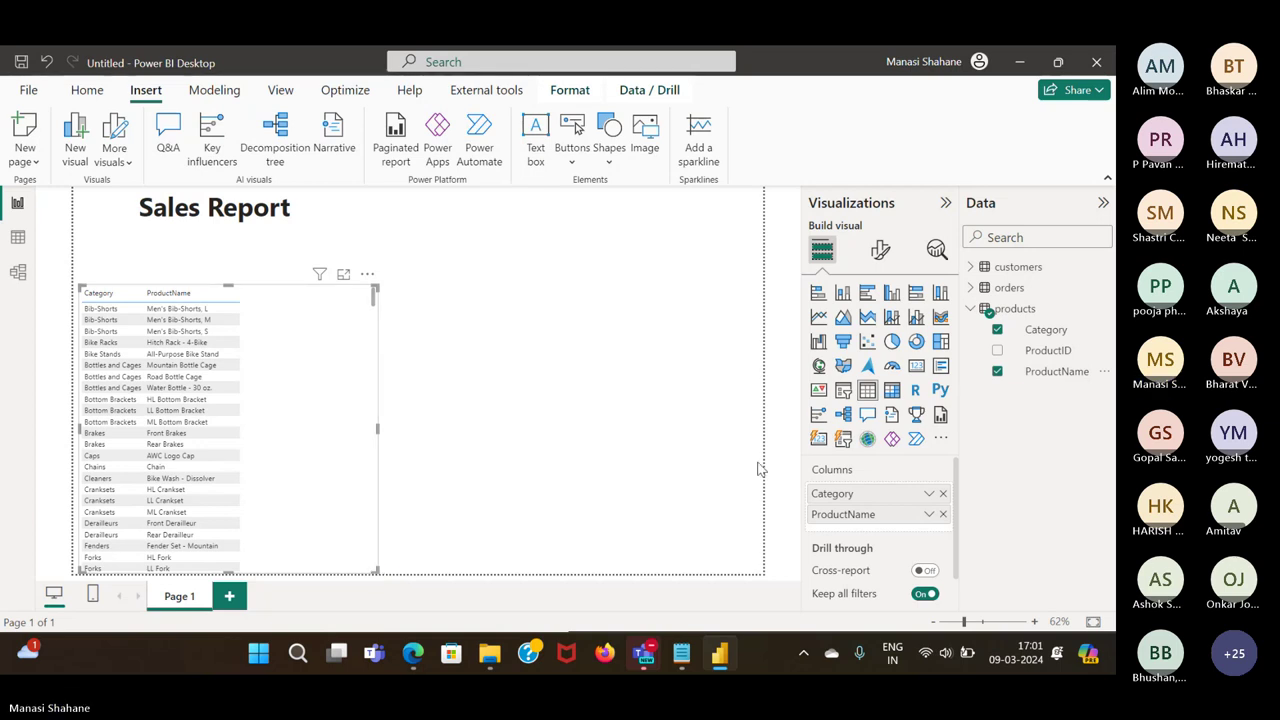
Add orders Revenue as a summed column, then resize and position the table.
{"action": "left_click", "coordinate": [969, 309]}
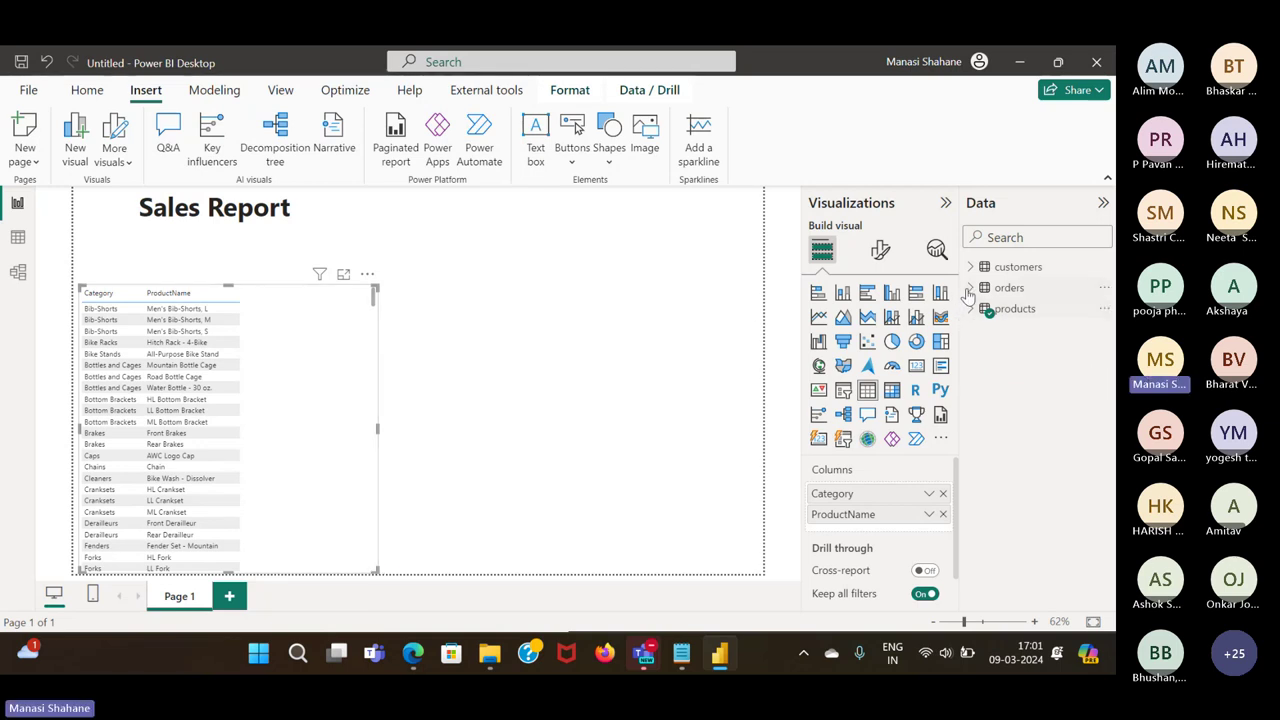
{"action": "left_click", "coordinate": [969, 288]}
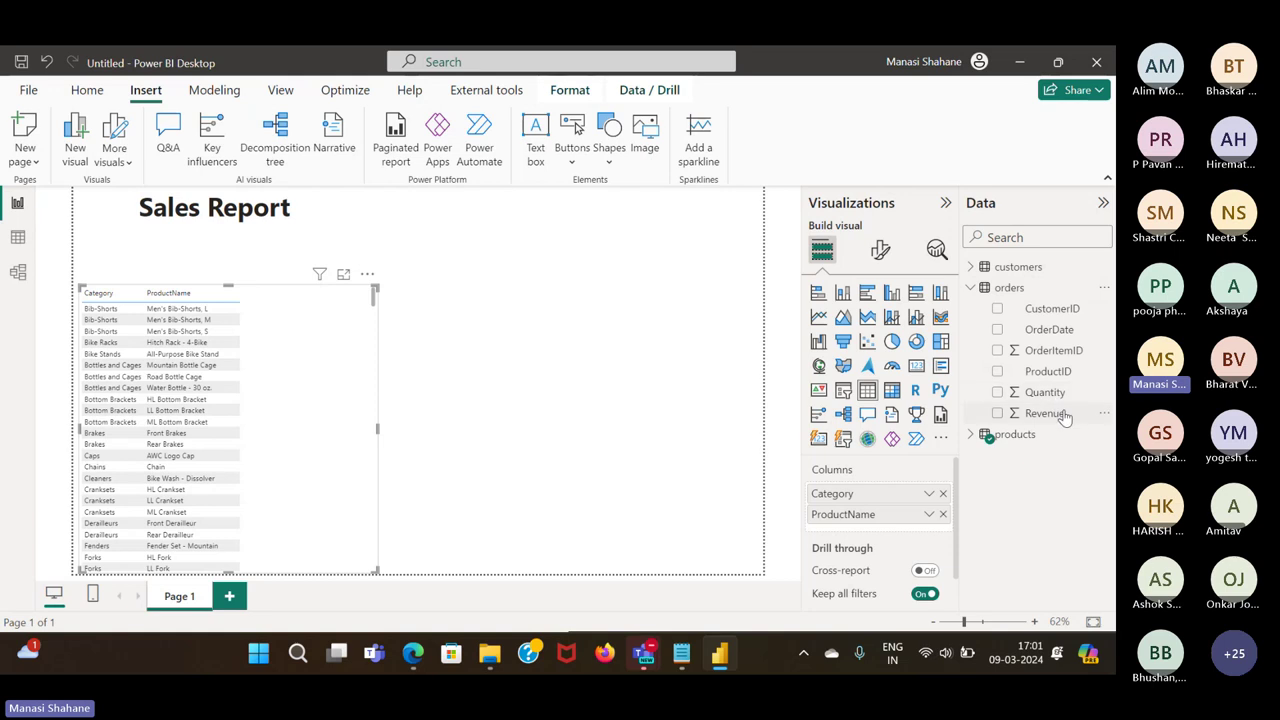
{"action": "left_click_drag", "start_coordinate": [1063, 416], "coordinate": [909, 534]}
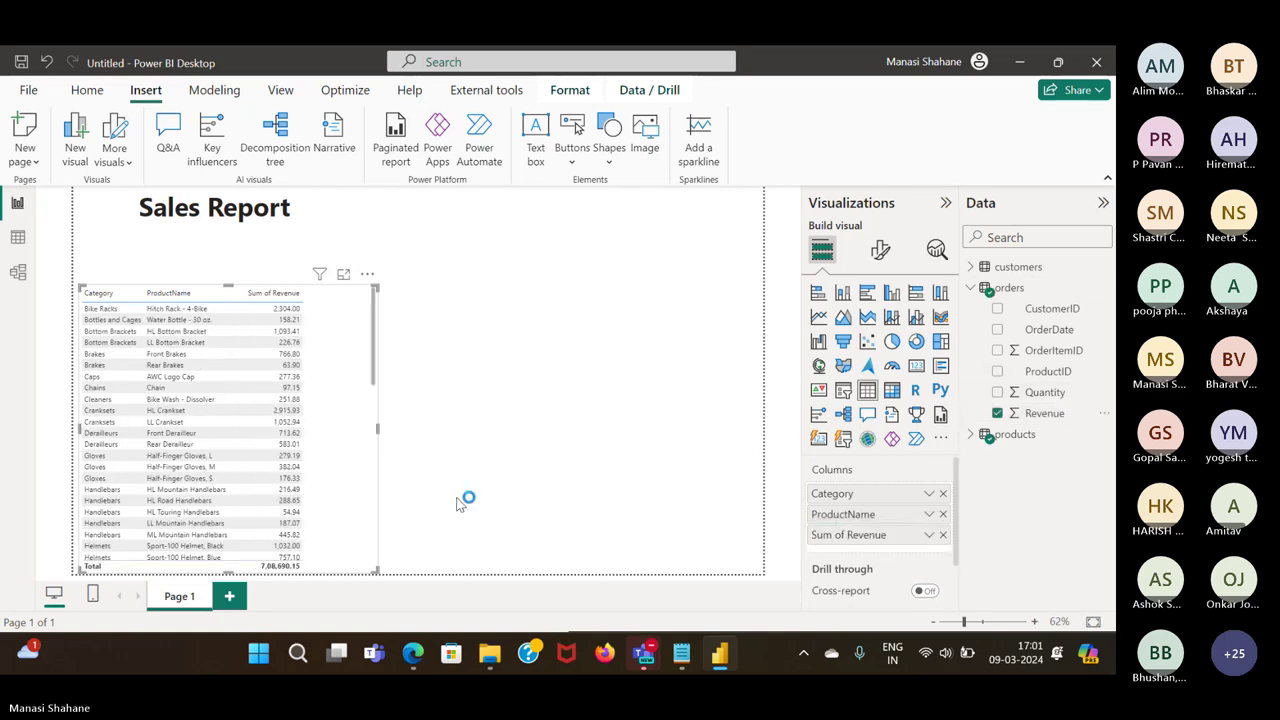
{"action": "scroll", "coordinate": [170, 448], "scroll_direction": "down", "scroll_amount": 10}
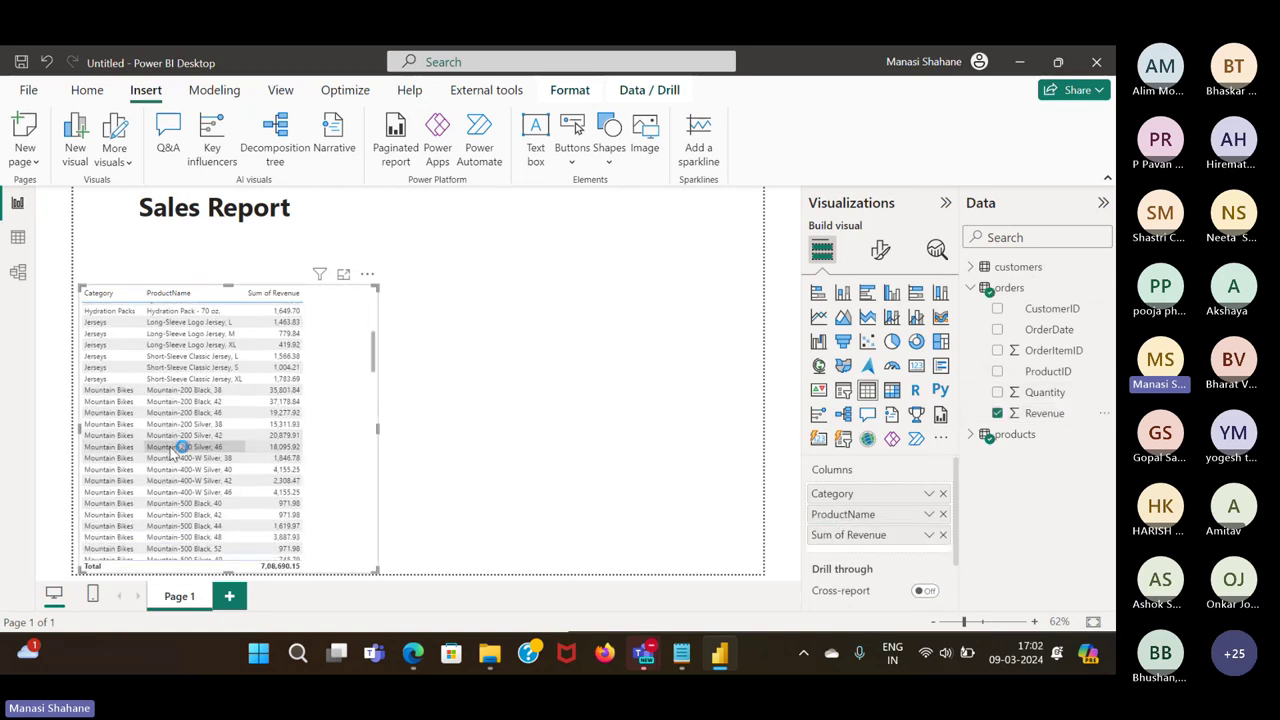
{"action": "left_click_drag", "start_coordinate": [377, 428], "coordinate": [312, 428]}
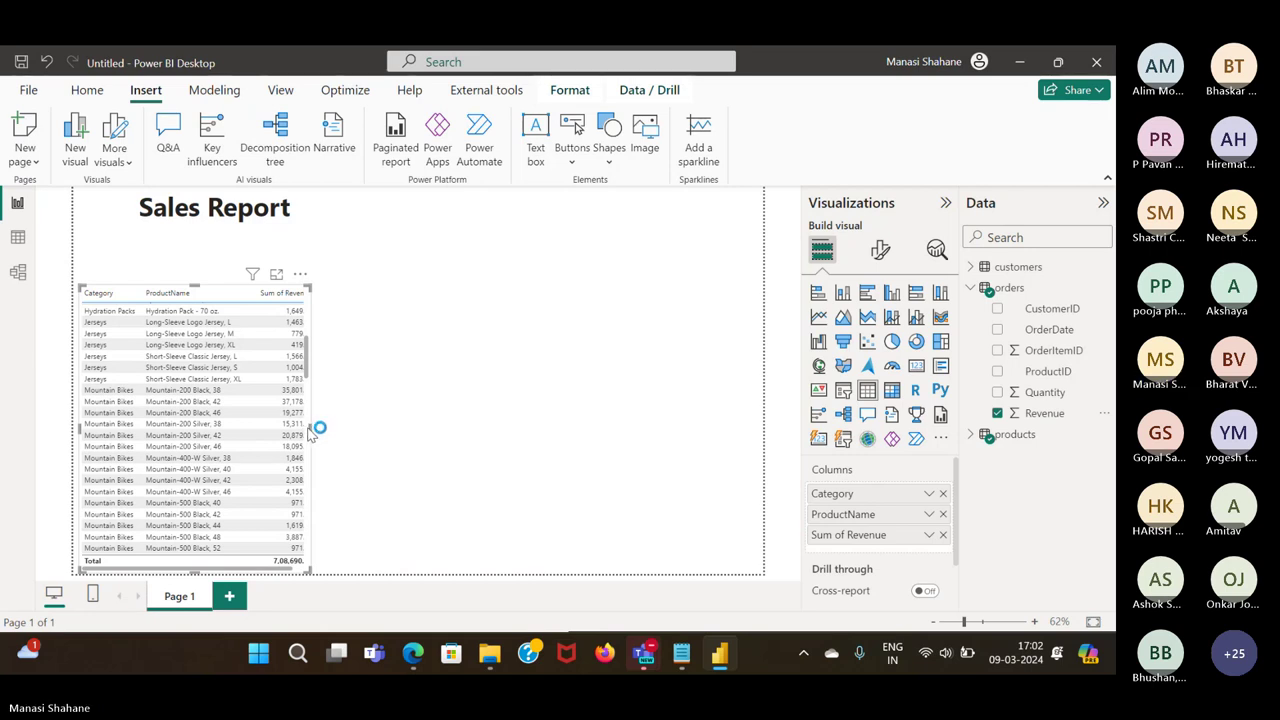
{"action": "left_click_drag", "start_coordinate": [311, 428], "coordinate": [323, 428]}
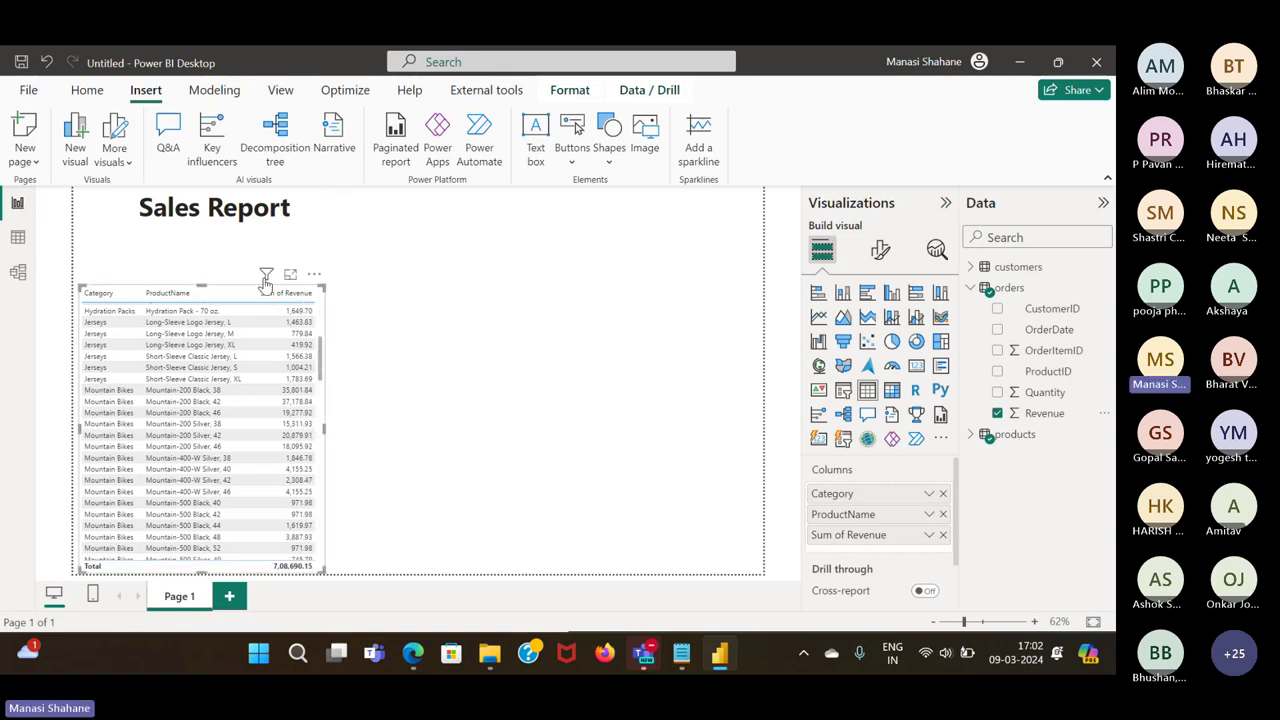
{"action": "left_click_drag", "start_coordinate": [238, 290], "coordinate": [258, 273]}
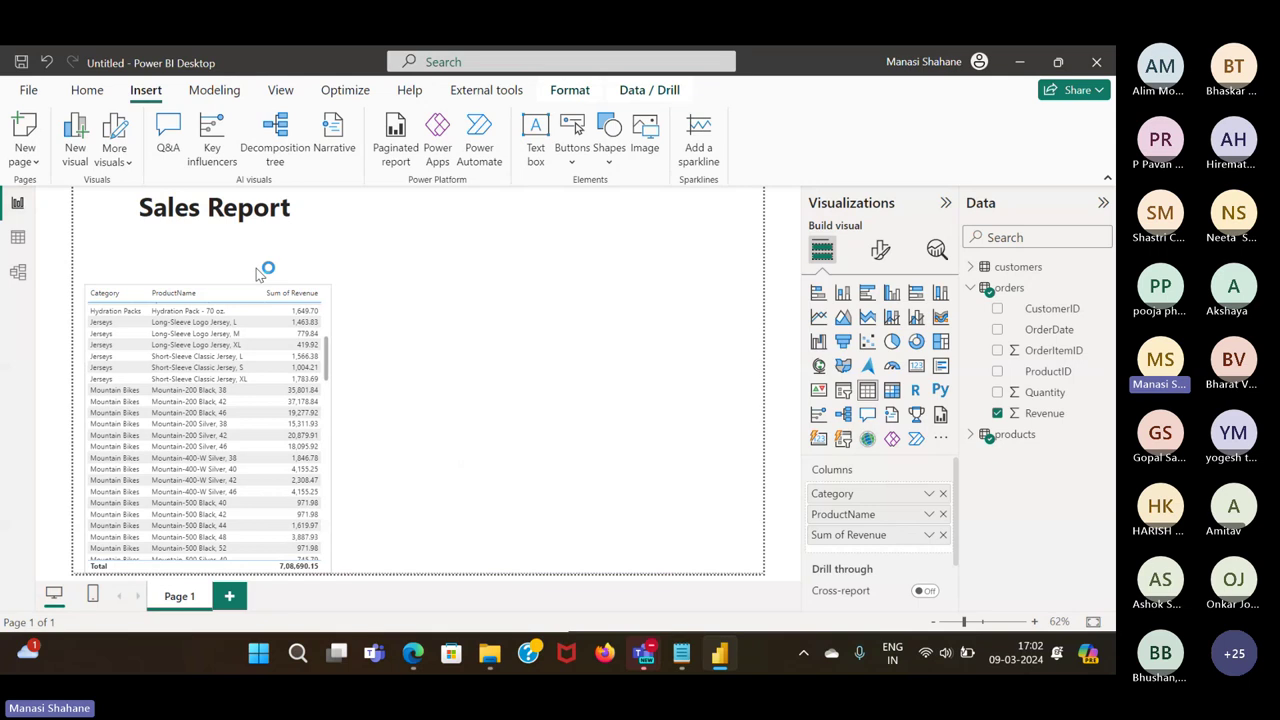
{"action": "left_click", "coordinate": [498, 376]}
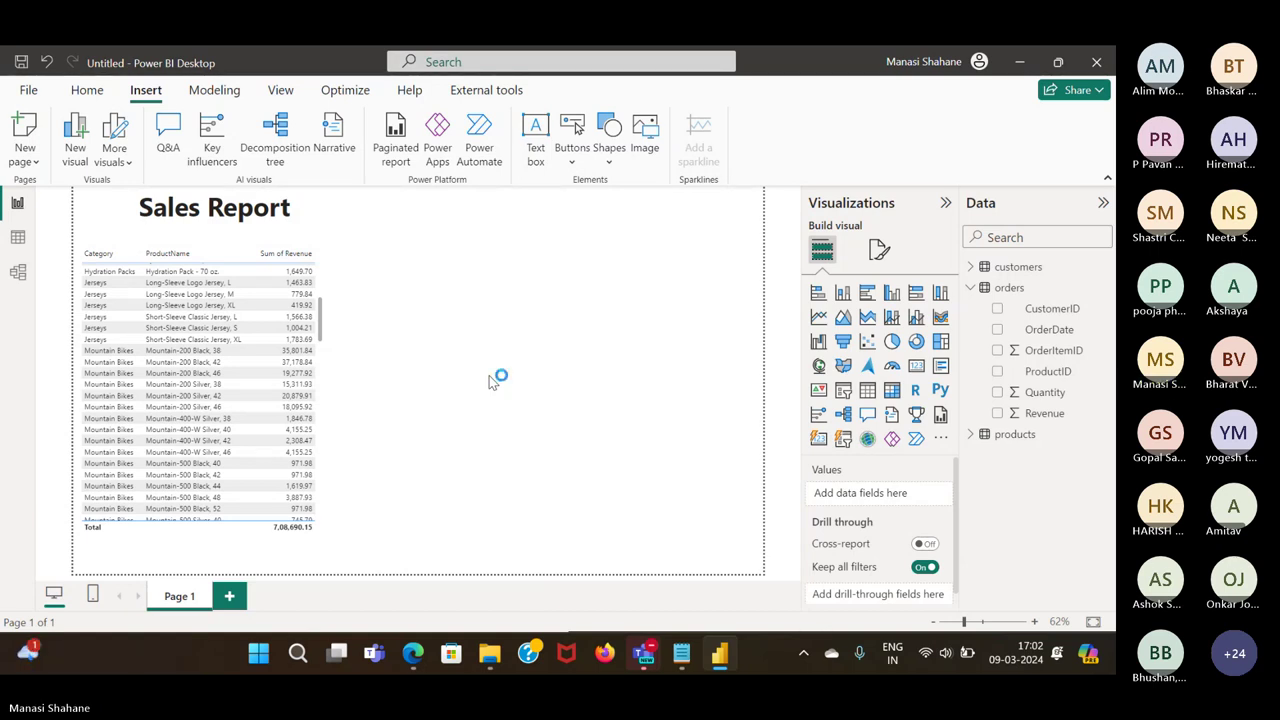
Add a pie chart right of the table with products Category as its legend.
{"action": "left_click", "coordinate": [895, 343]}
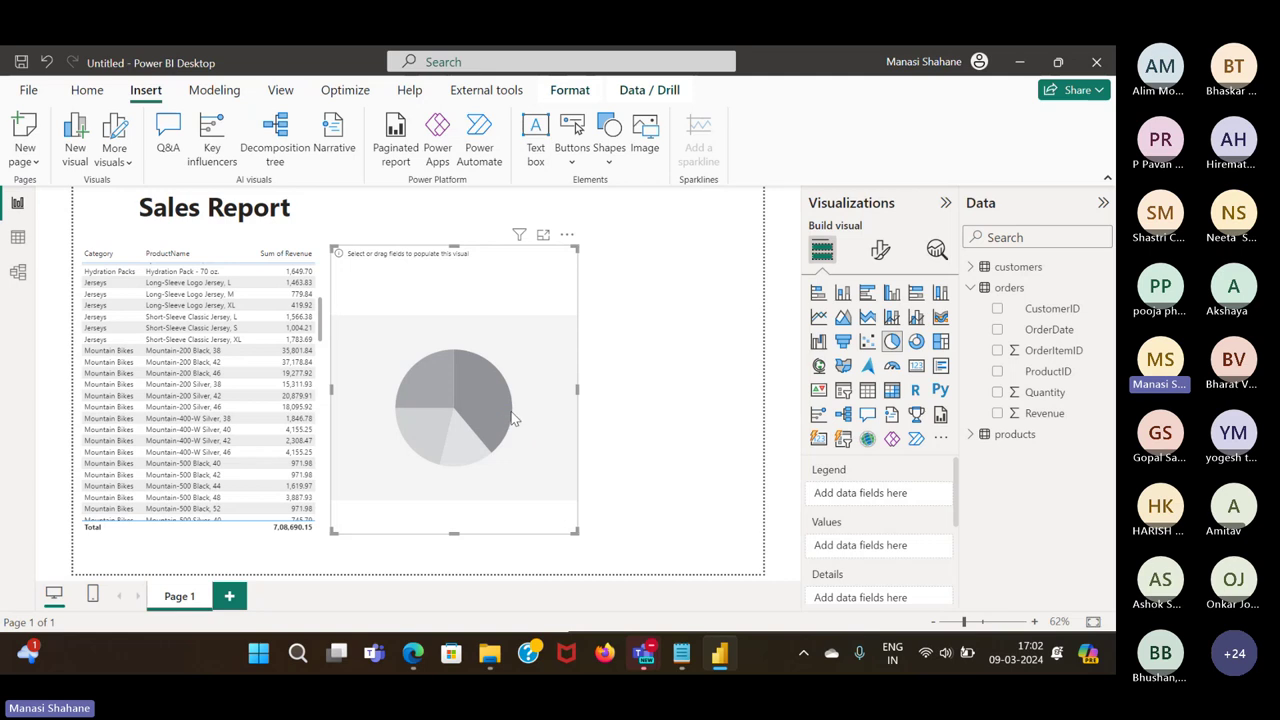
{"action": "left_click_drag", "start_coordinate": [494, 410], "coordinate": [548, 414]}
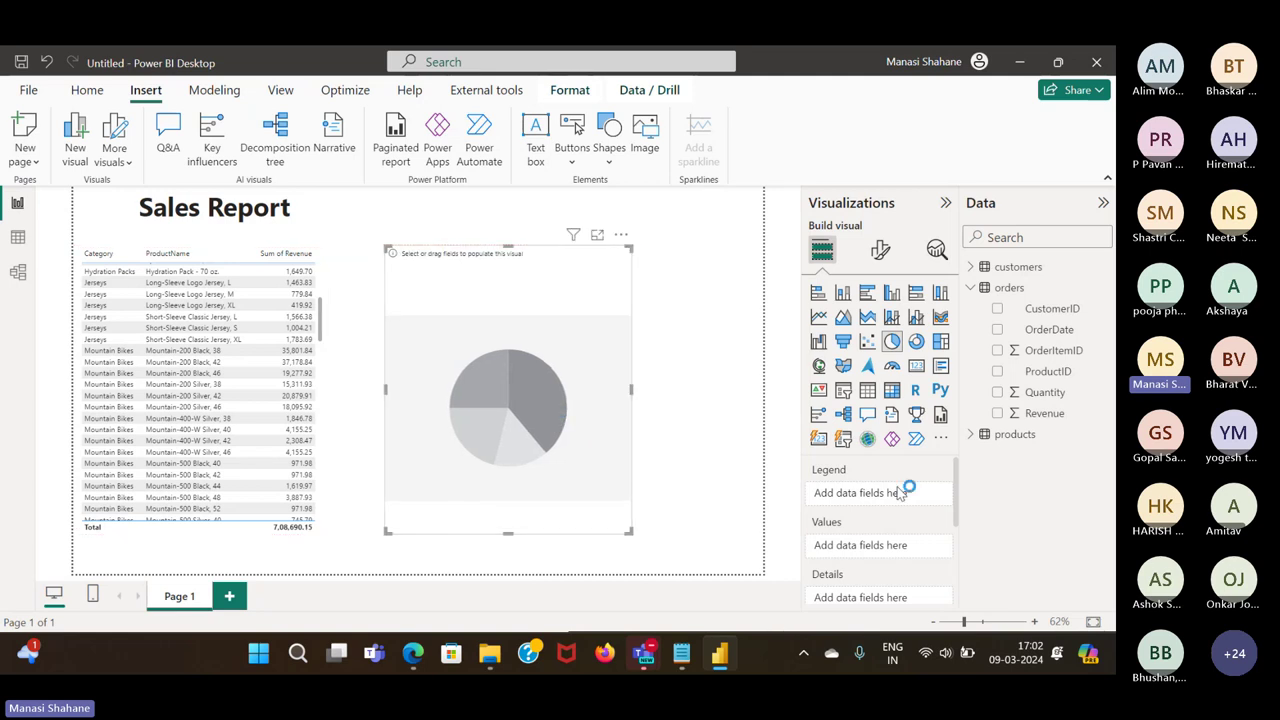
{"action": "left_click", "coordinate": [970, 288]}
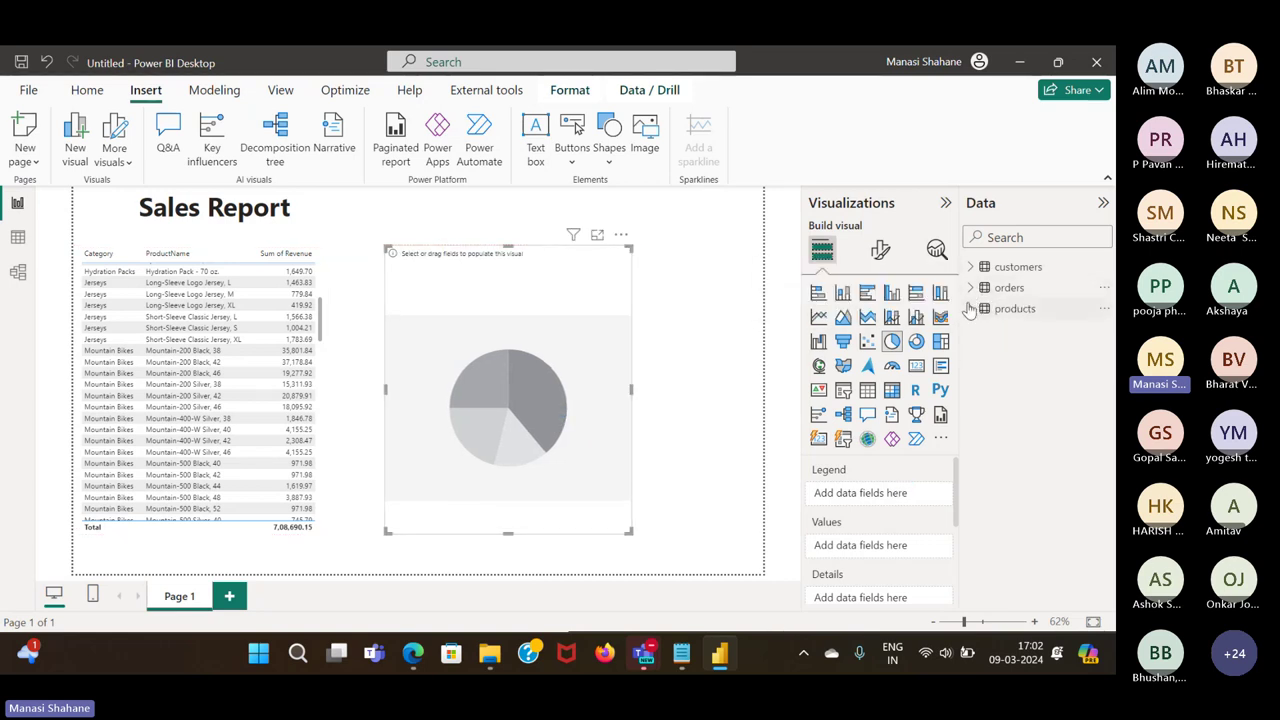
{"action": "left_click", "coordinate": [970, 308]}
{"action": "left_click_drag", "start_coordinate": [1046, 328], "coordinate": [912, 500]}
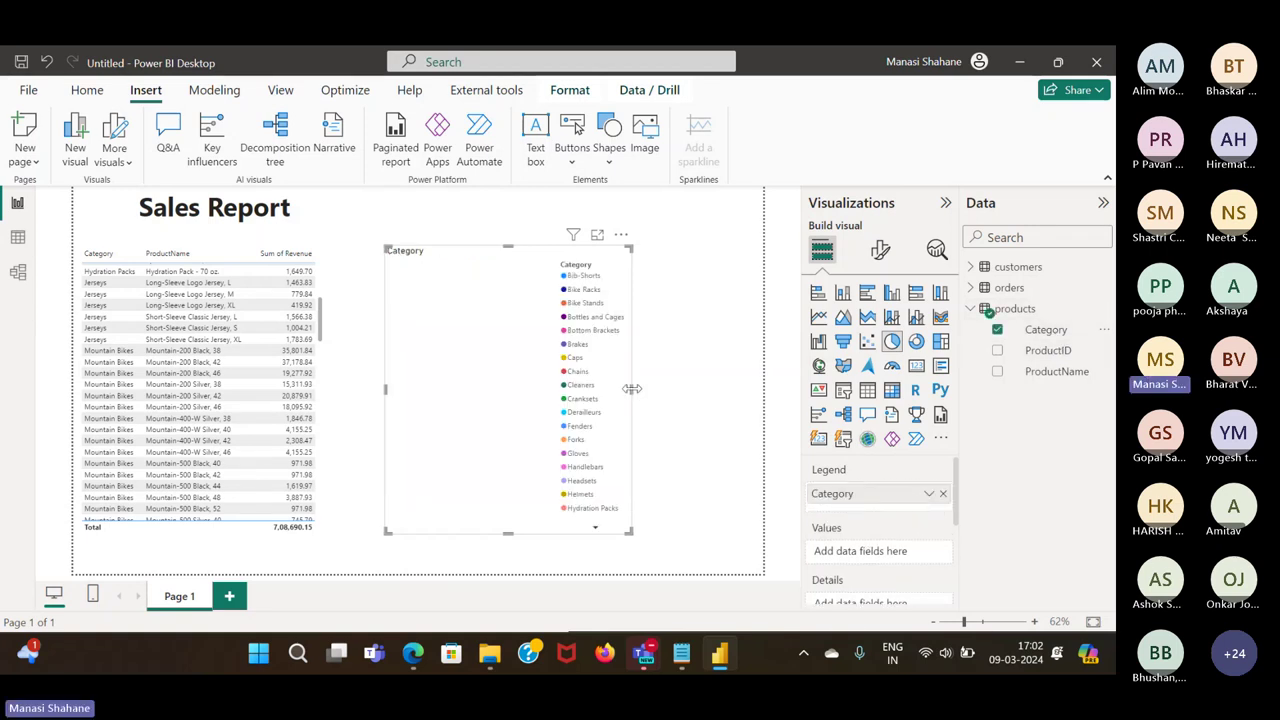
{"action": "left_click_drag", "start_coordinate": [631, 388], "coordinate": [727, 390]}
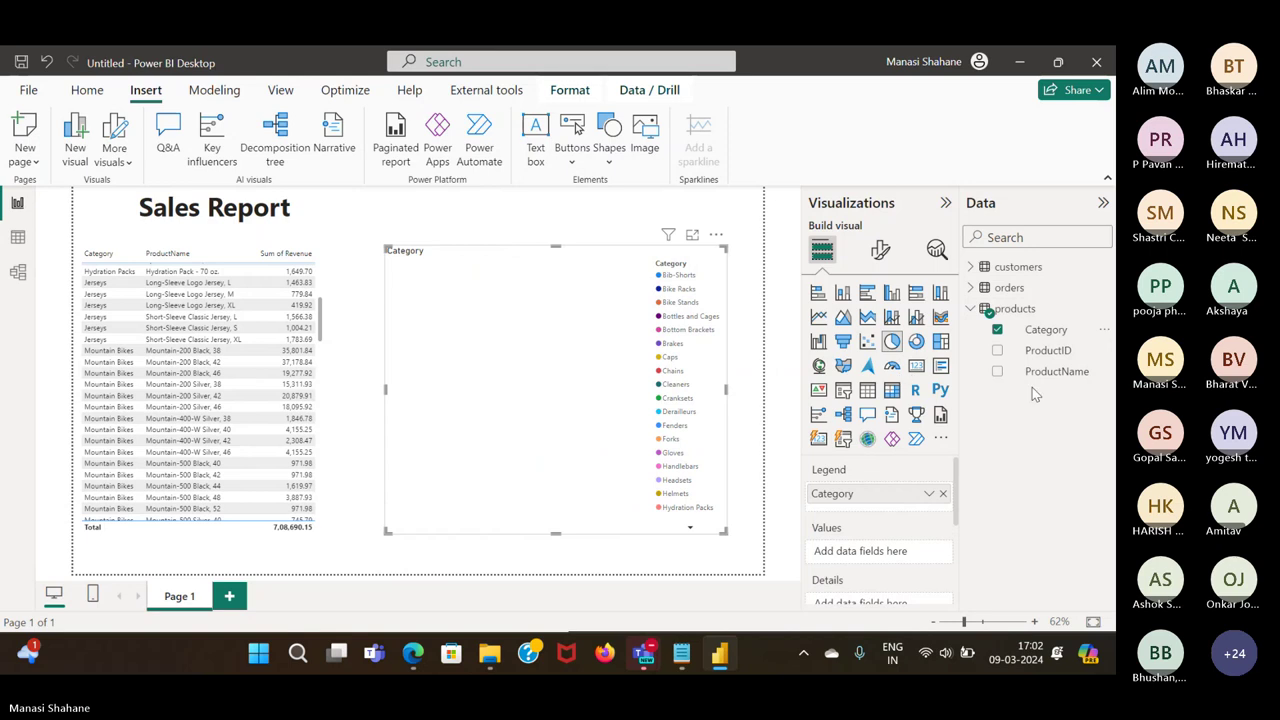
Use orders Quantity as the pie chart's values, giving Sum of Quantity by Category.
{"action": "left_click", "coordinate": [970, 308]}
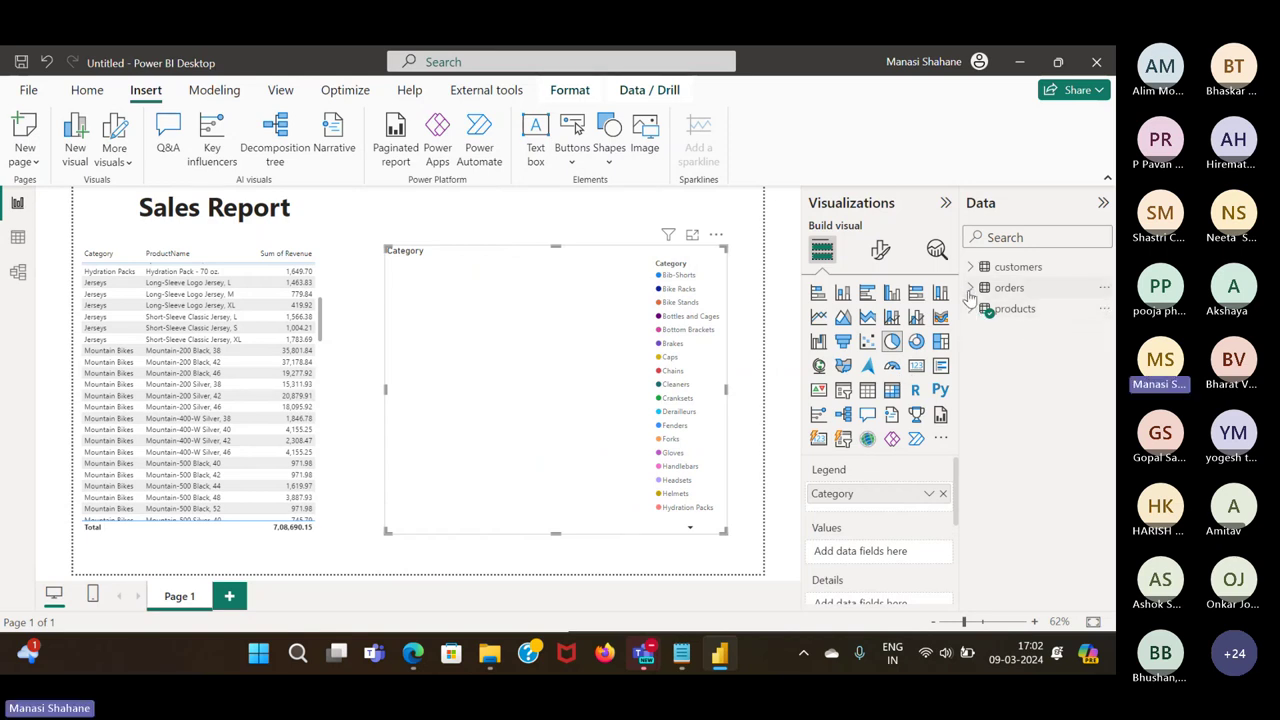
{"action": "left_click", "coordinate": [969, 289]}
{"action": "left_click_drag", "start_coordinate": [1062, 394], "coordinate": [925, 561]}
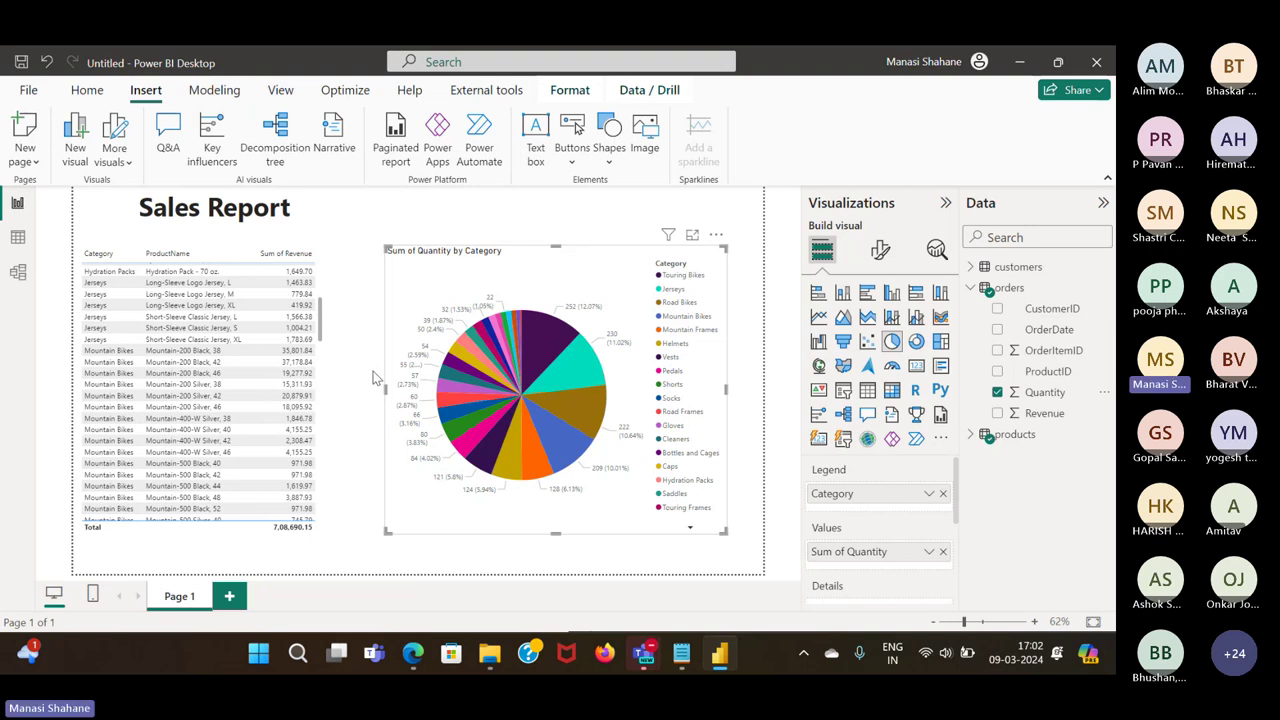
{"action": "left_click", "coordinate": [375, 378]}
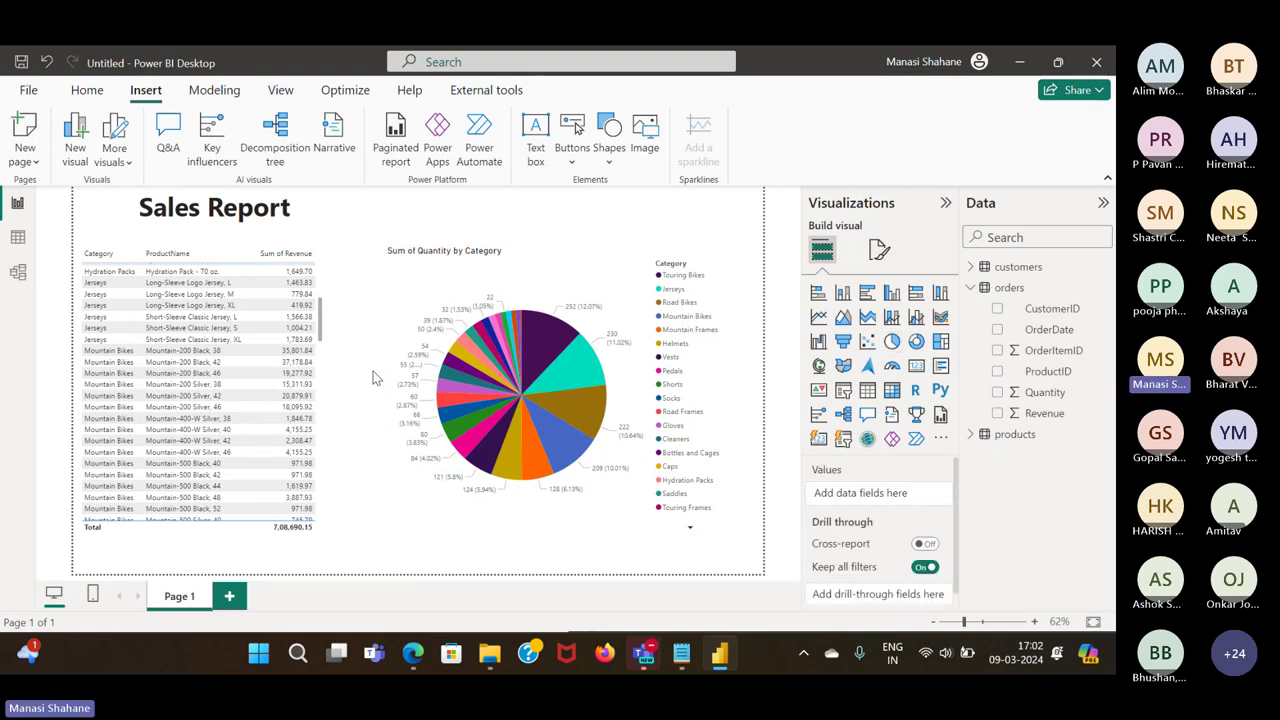
Resize the pie chart and move it lower-left, below-right of the revenue table.
{"action": "left_click", "coordinate": [575, 275]}
{"action": "left_click_drag", "start_coordinate": [383, 243], "coordinate": [457, 320]}
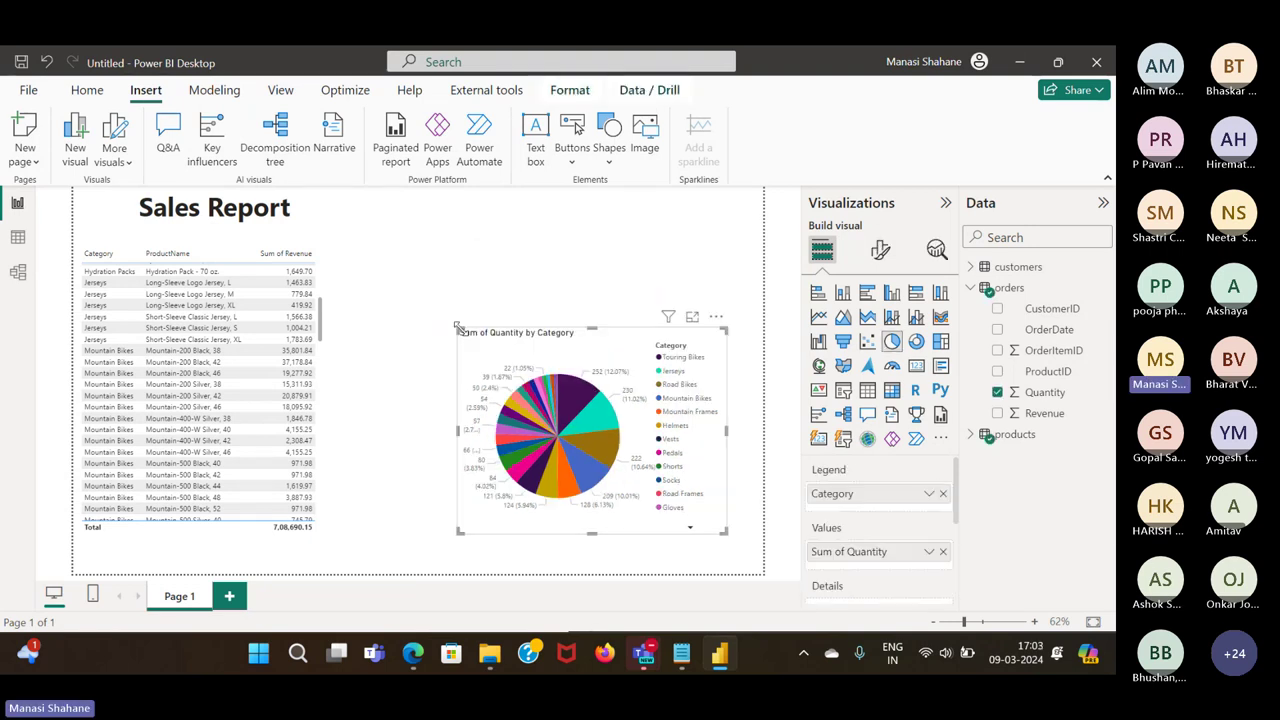
{"action": "left_click_drag", "start_coordinate": [622, 421], "coordinate": [507, 443]}
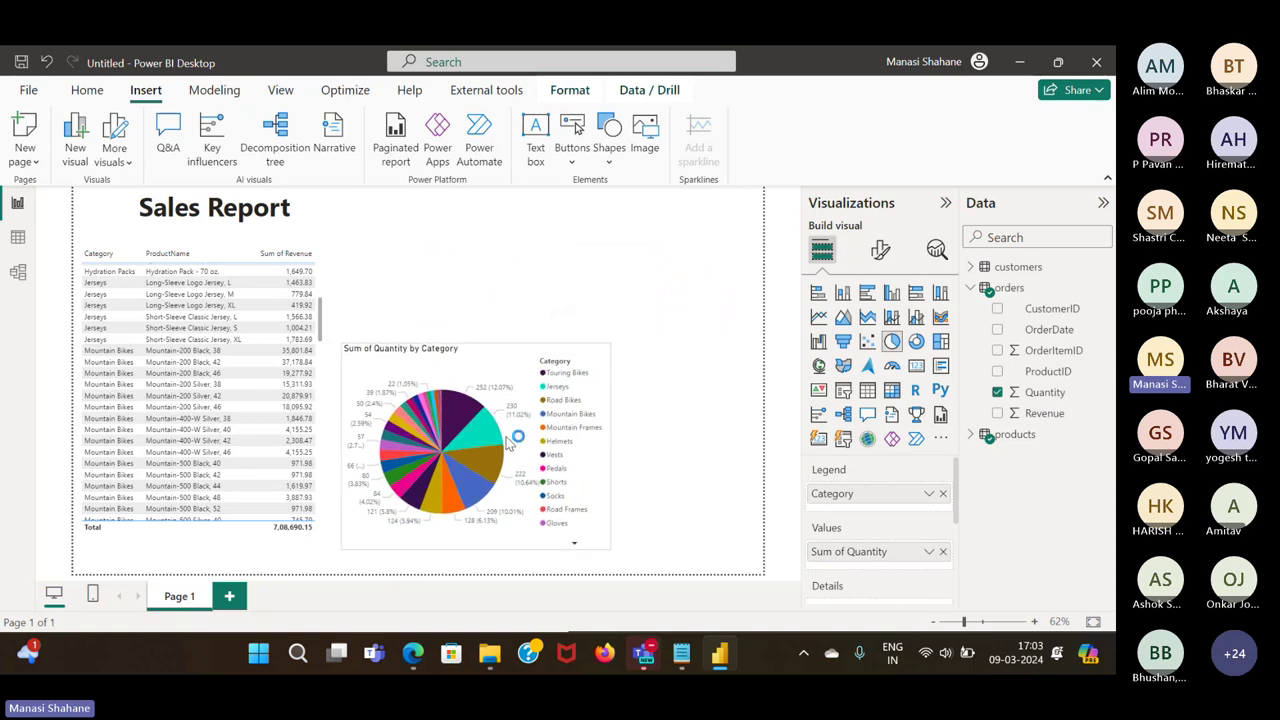
{"action": "left_click_drag", "start_coordinate": [610, 447], "coordinate": [752, 462]}
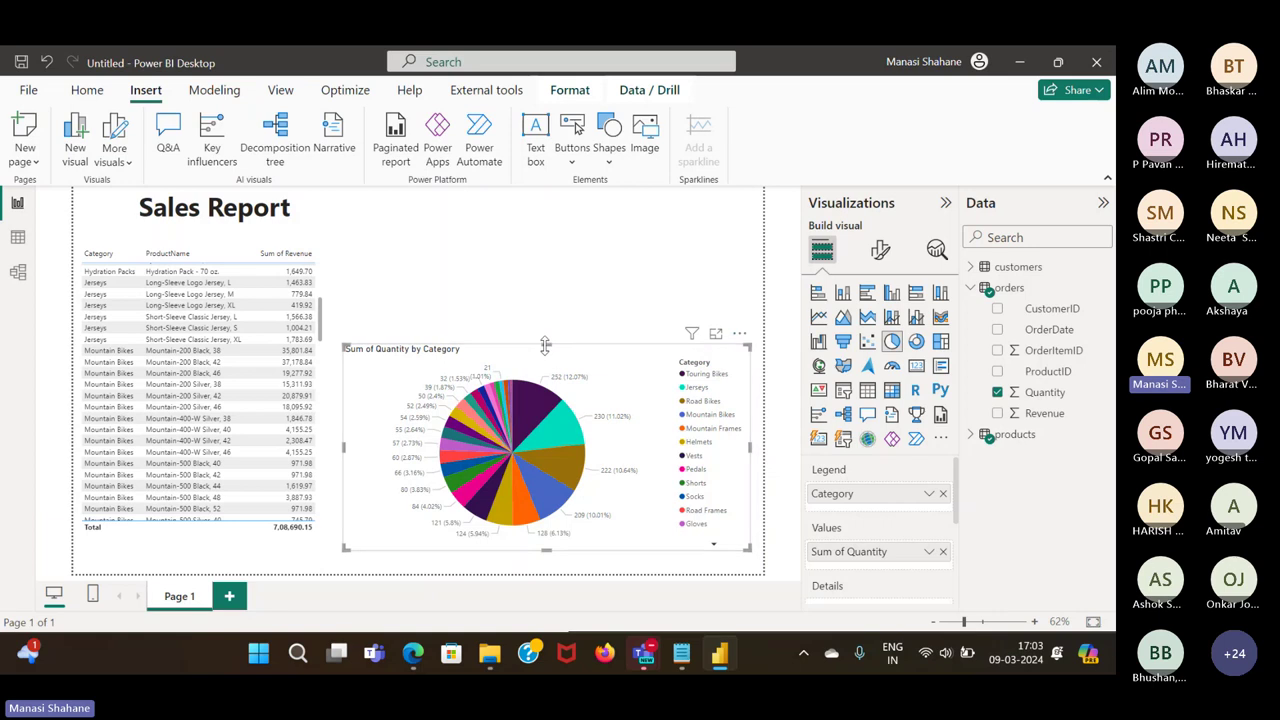
{"action": "left_click_drag", "start_coordinate": [547, 350], "coordinate": [556, 363]}
{"action": "left_click", "coordinate": [600, 304]}
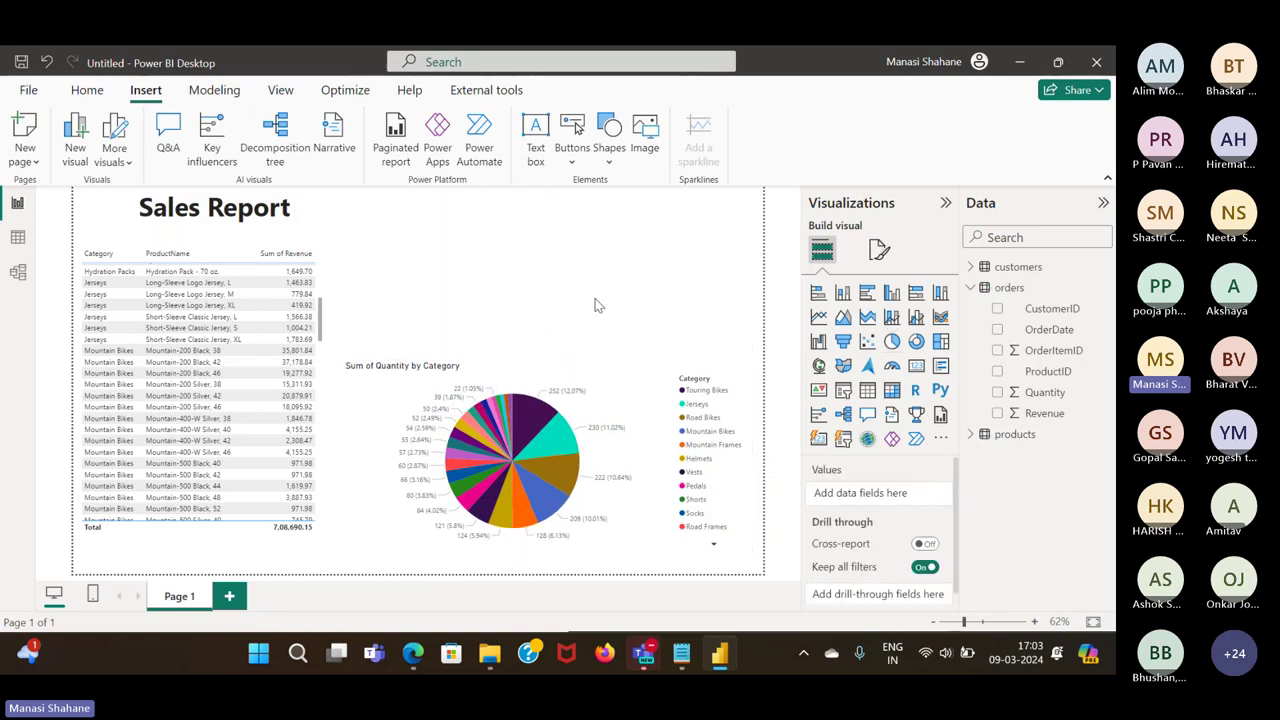
Insert a clustered column chart with City on the x-axis and Quantity on the y-axis.
{"action": "left_click", "coordinate": [893, 294]}
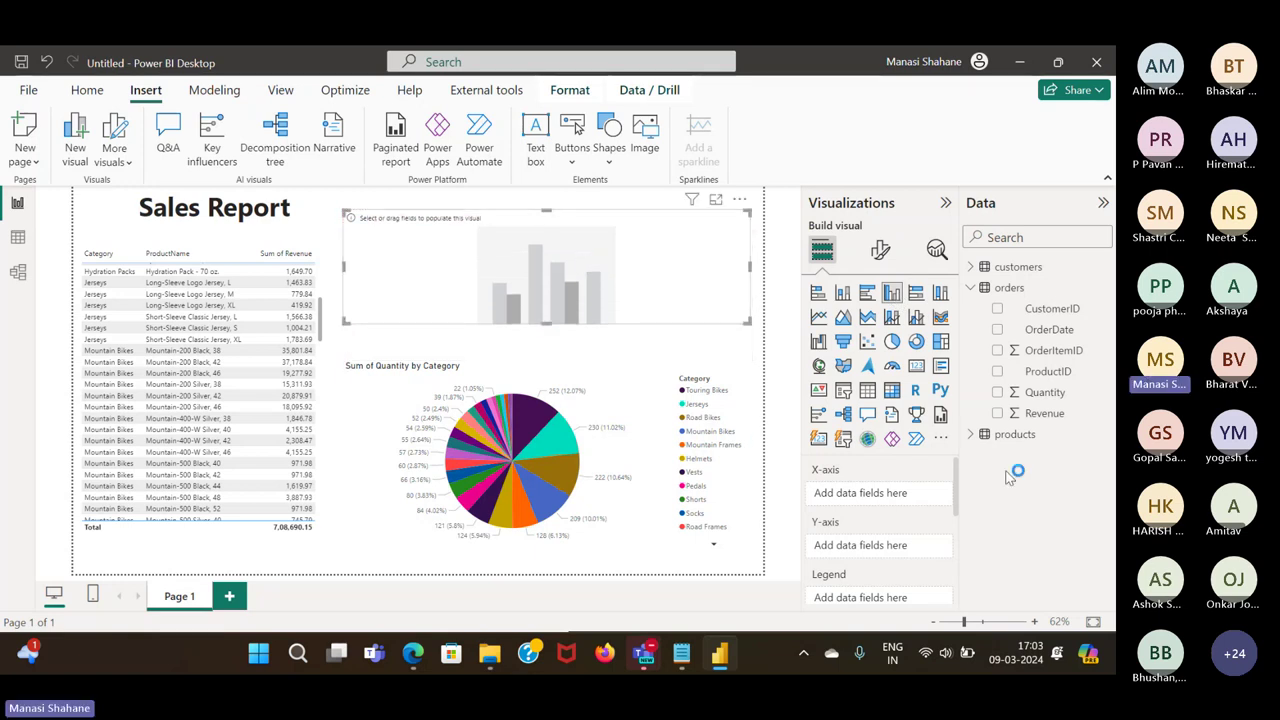
{"action": "left_click", "coordinate": [970, 287]}
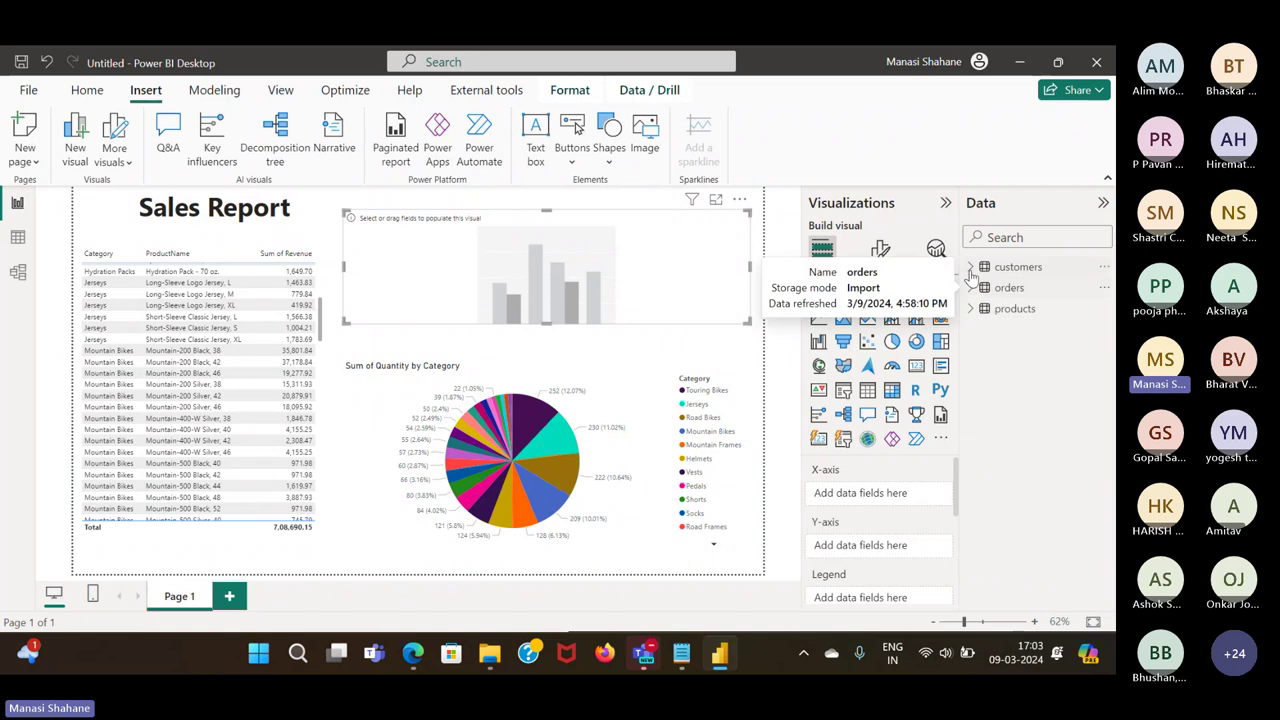
{"action": "left_click", "coordinate": [970, 267]}
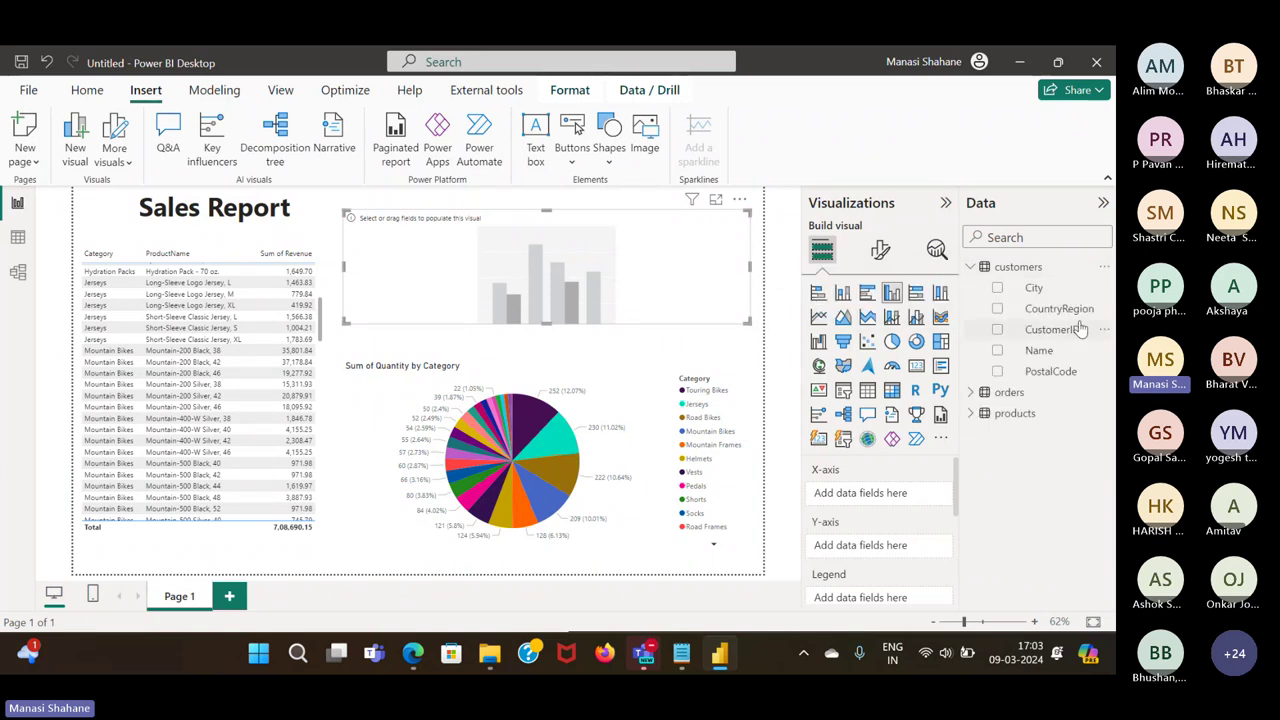
{"action": "left_click_drag", "start_coordinate": [1036, 288], "coordinate": [895, 494]}
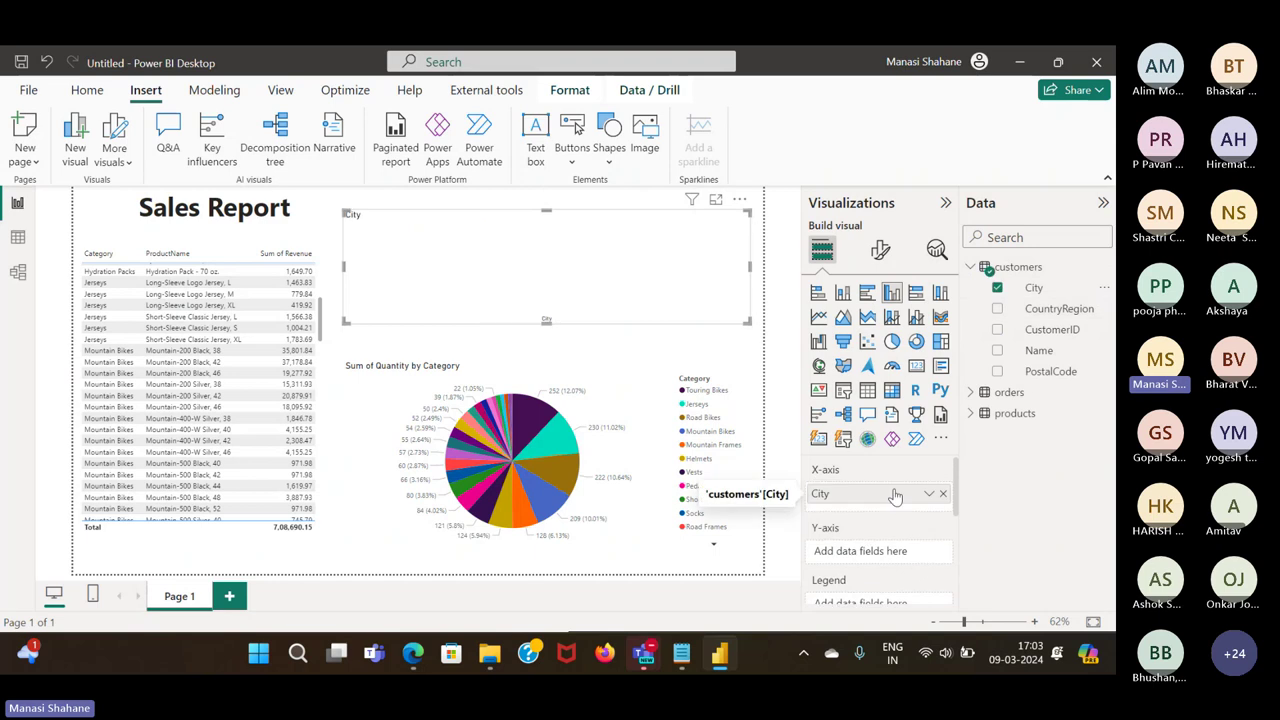
{"action": "left_click", "coordinate": [970, 267]}
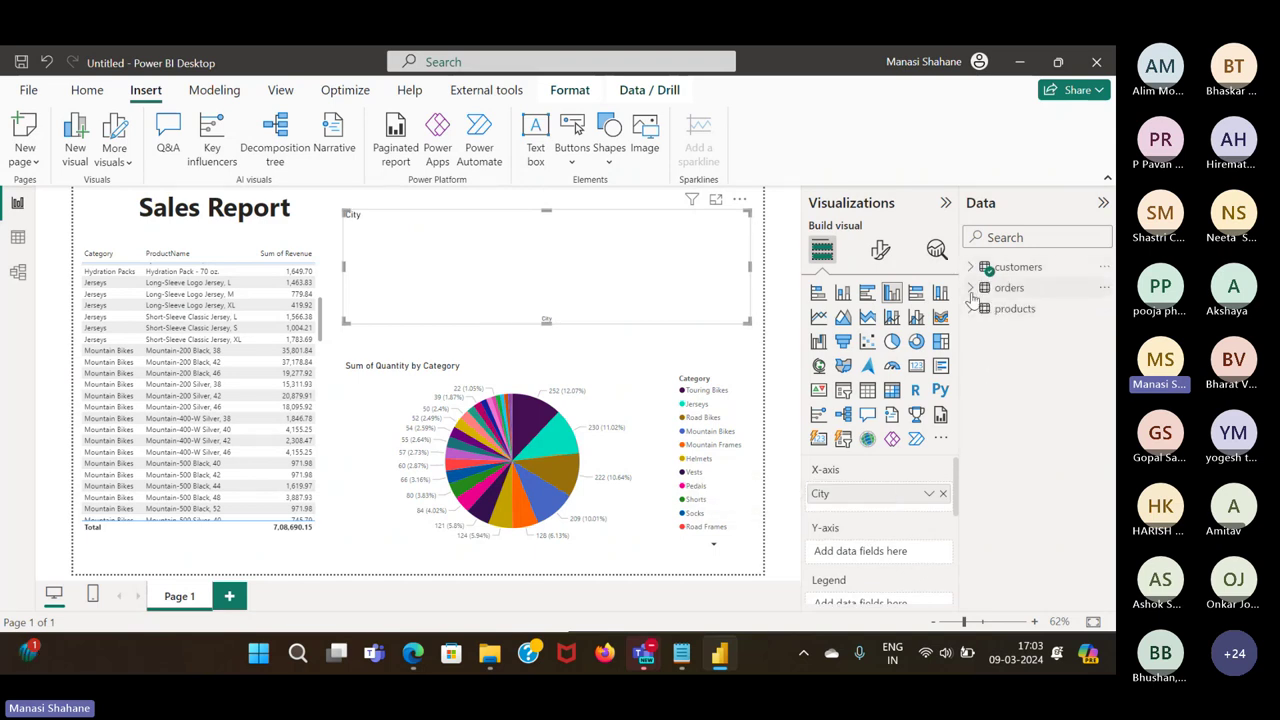
{"action": "left_click", "coordinate": [970, 288]}
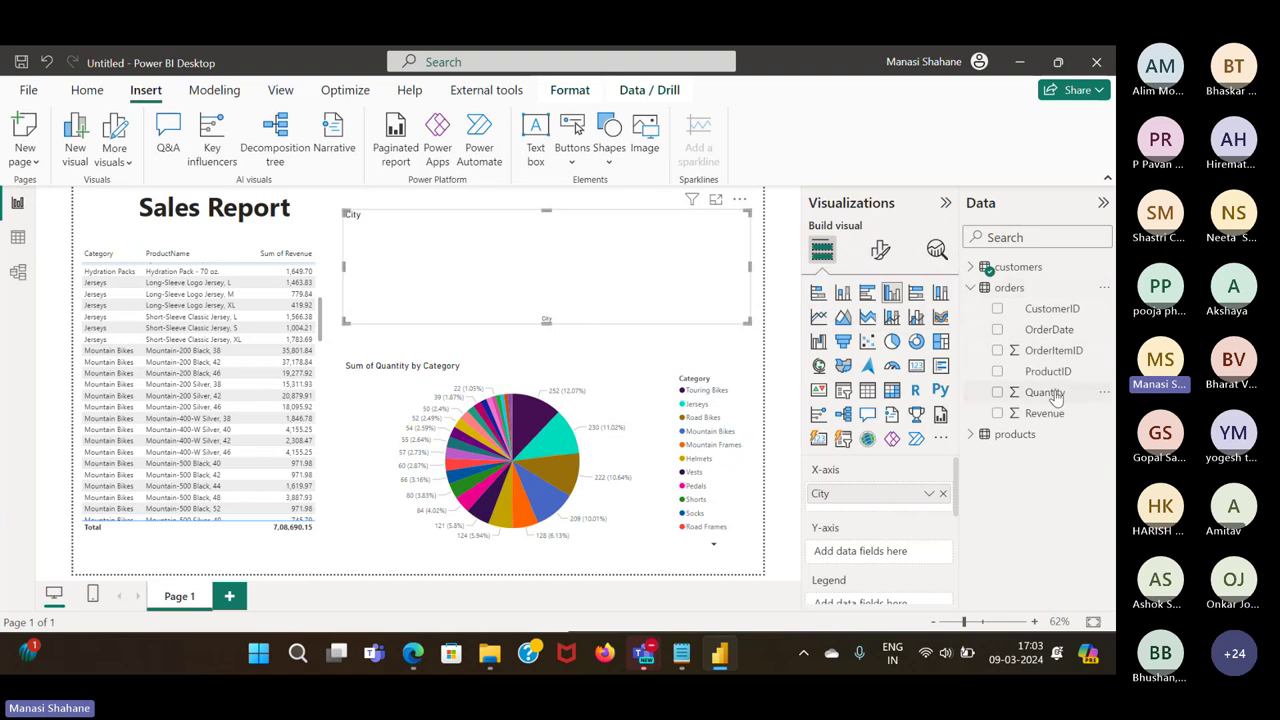
{"action": "left_click_drag", "start_coordinate": [1045, 392], "coordinate": [906, 548]}
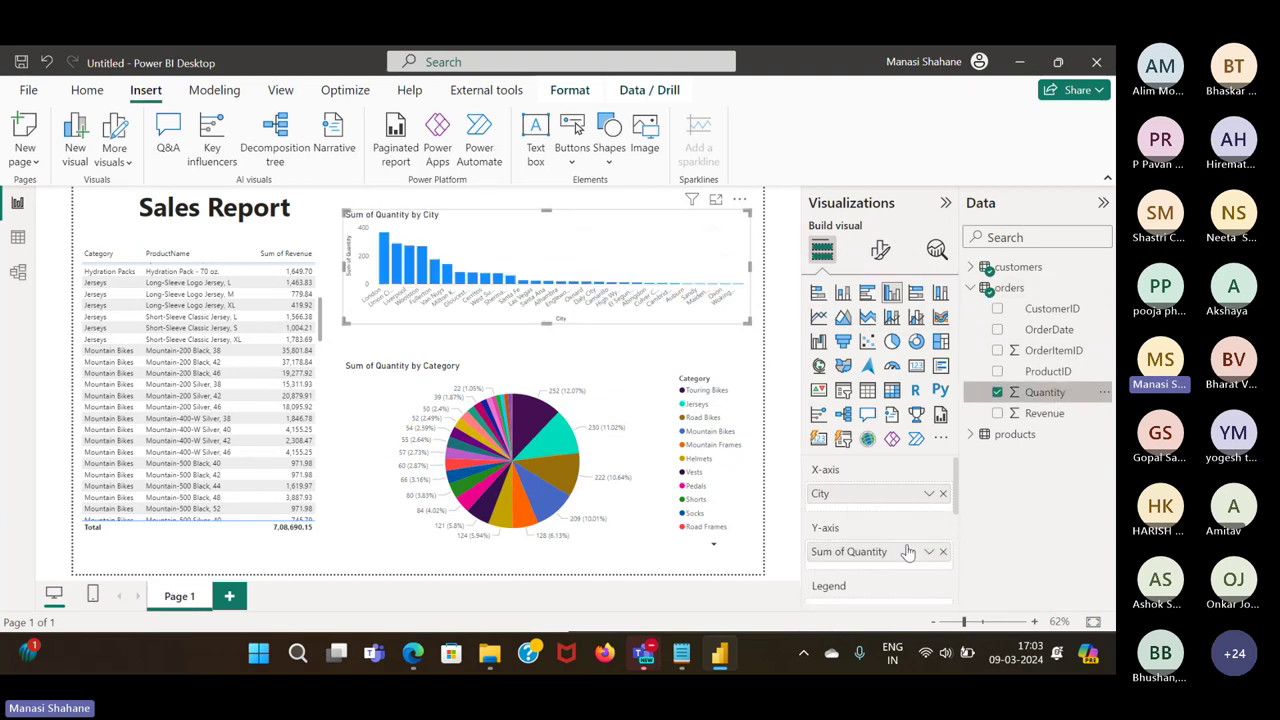
Resize the chart and replace Quantity with Revenue so it shows Sum of Revenue by City.
{"action": "left_click_drag", "start_coordinate": [546, 210], "coordinate": [548, 190]}
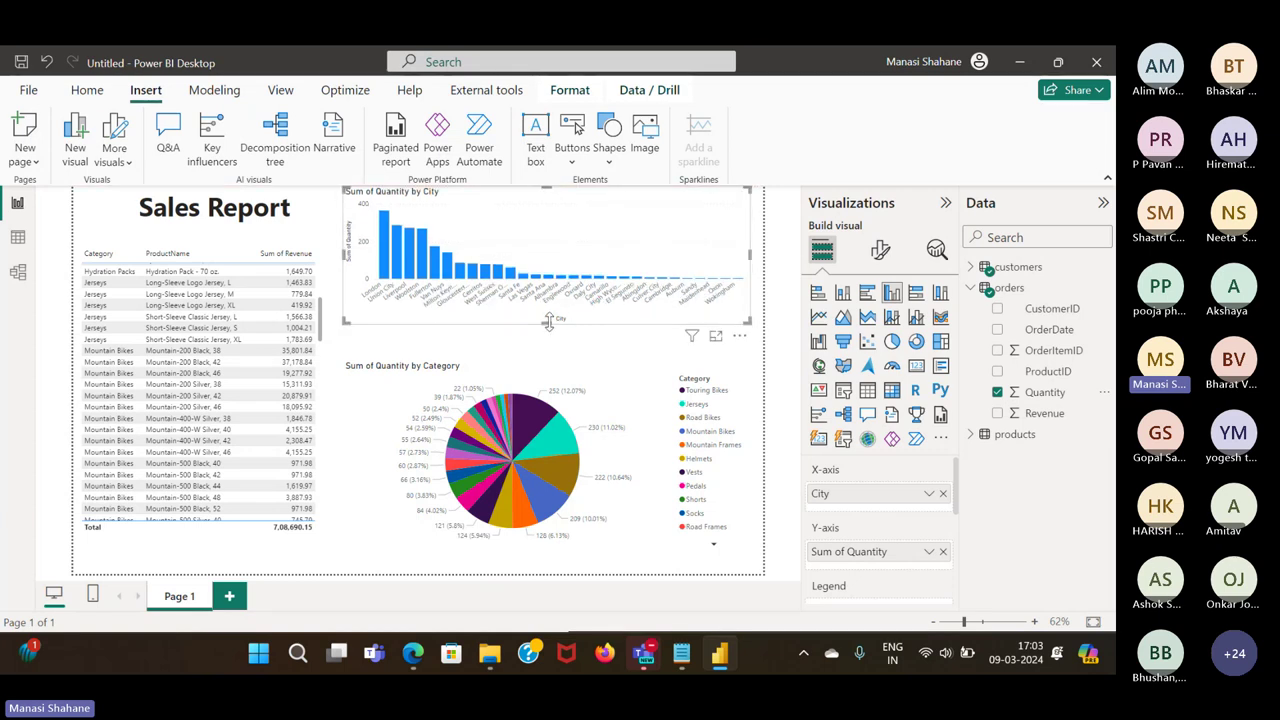
{"action": "left_click_drag", "start_coordinate": [548, 321], "coordinate": [546, 343]}
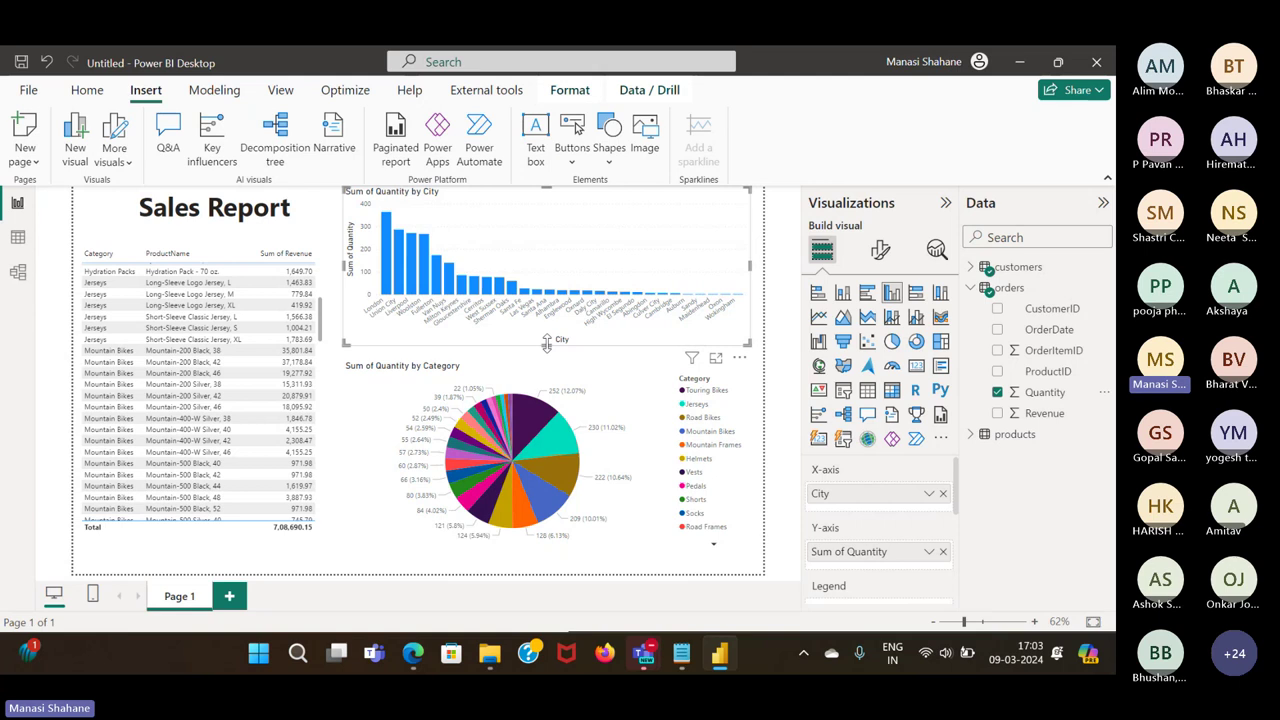
{"action": "left_click", "coordinate": [997, 394]}
{"action": "left_click_drag", "start_coordinate": [1058, 427], "coordinate": [900, 557]}
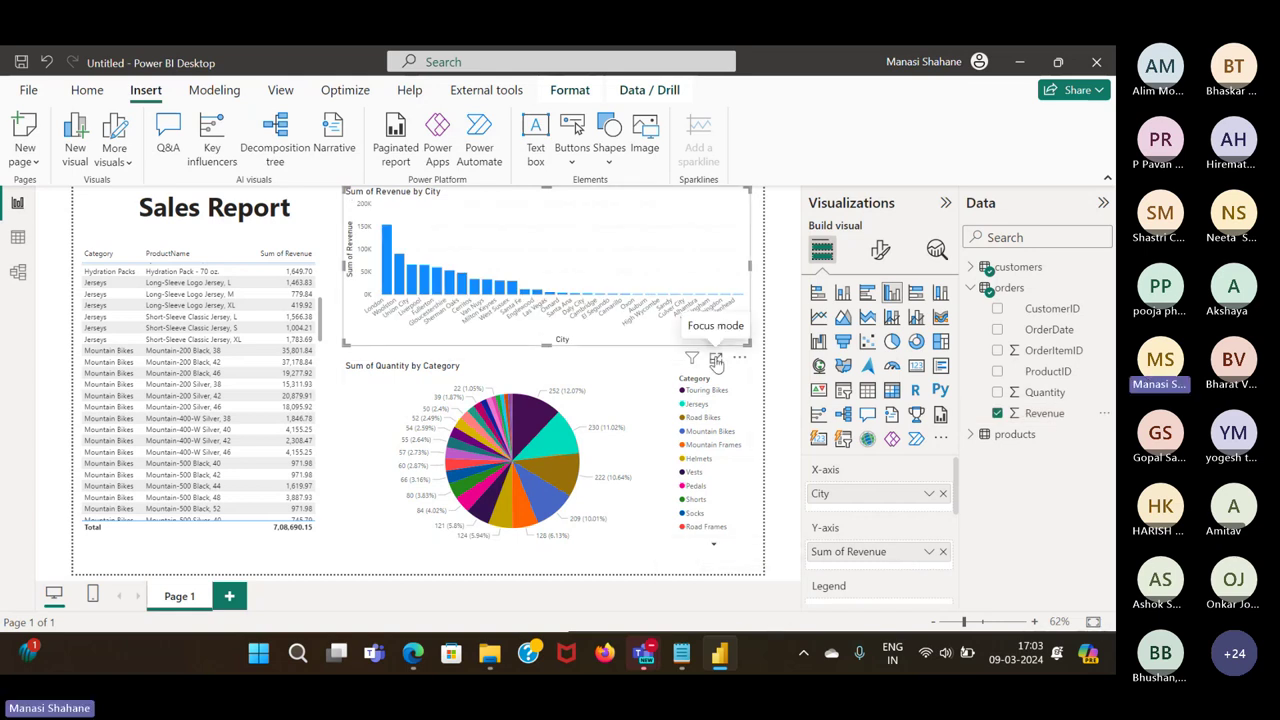
{"action": "left_click", "coordinate": [773, 278]}
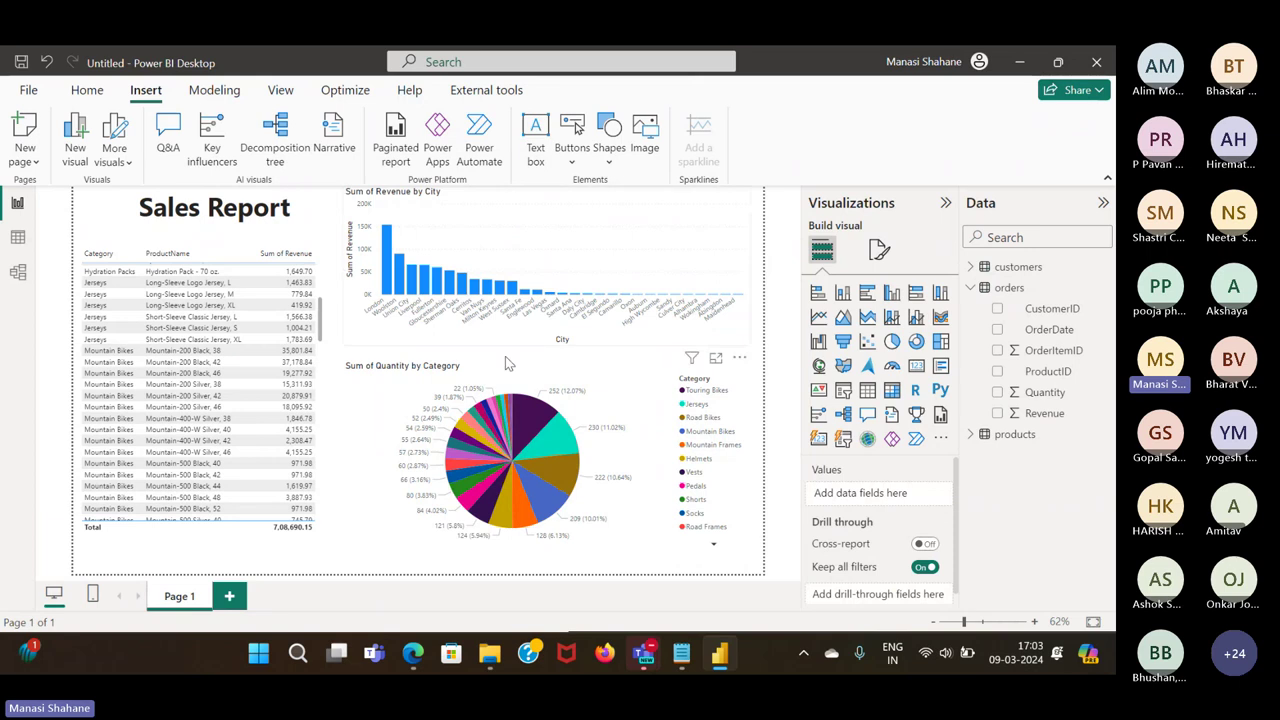
Attempt to publish the report, then dismiss the prompt to save changes.
{"action": "left_click", "coordinate": [87, 90]}
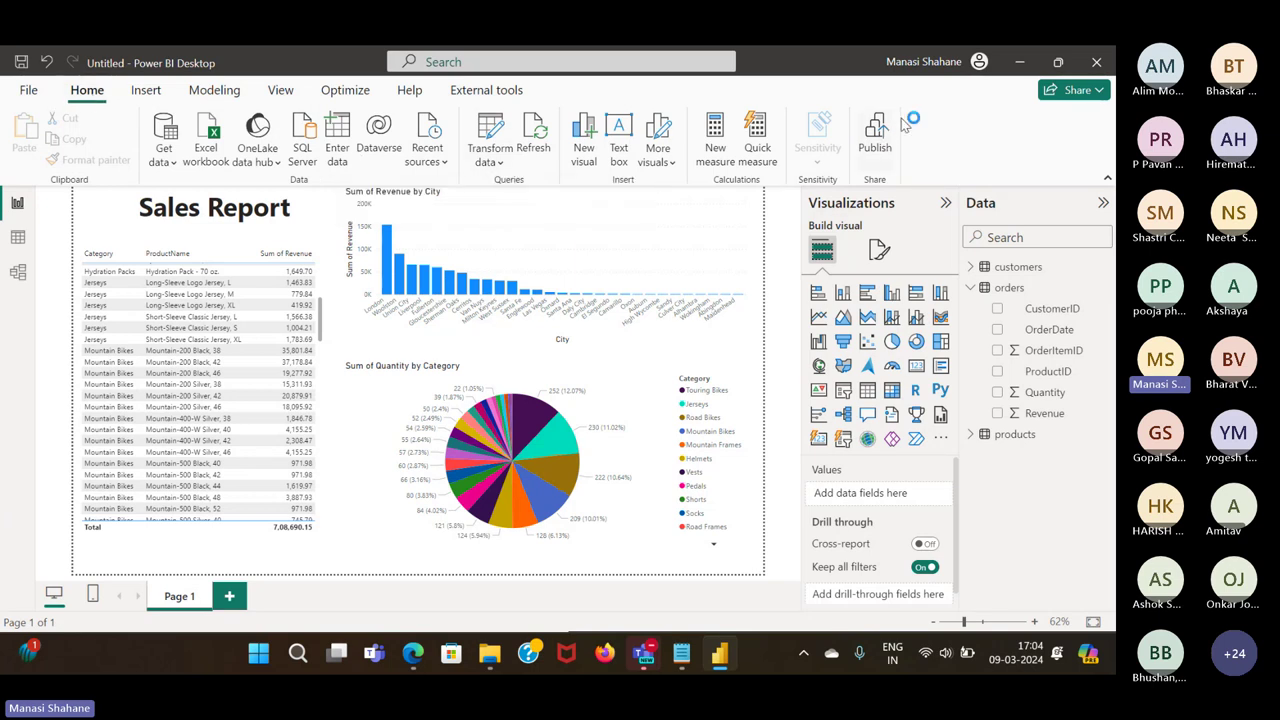
{"action": "left_click", "coordinate": [875, 133]}
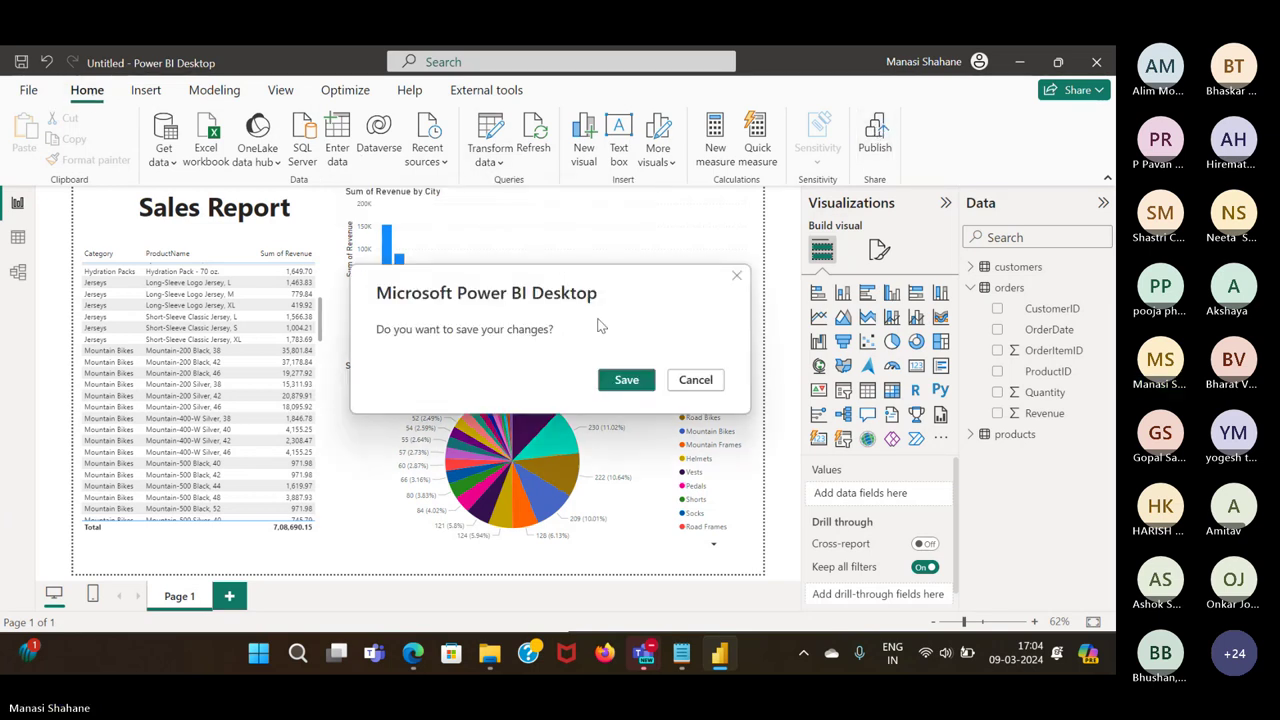
{"action": "left_click", "coordinate": [705, 380]}
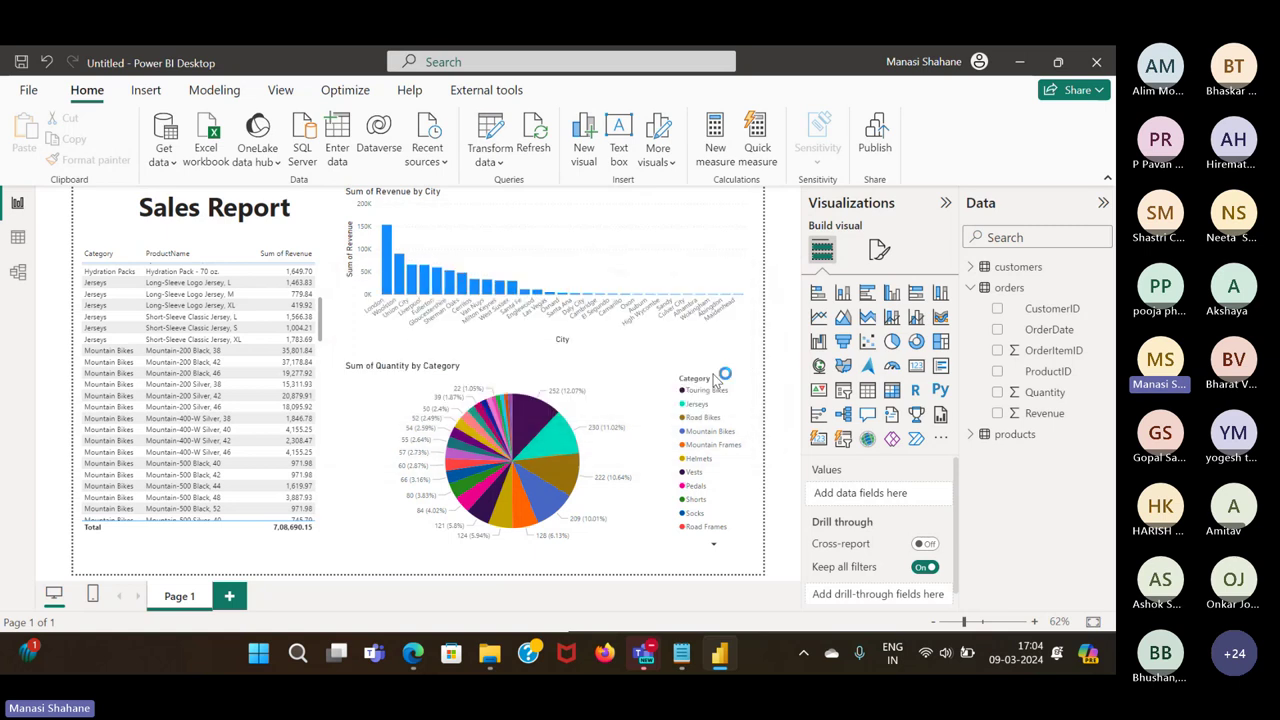
Save the report to the Desktop as SalesReport.pbix.
{"action": "left_click", "coordinate": [30, 90]}
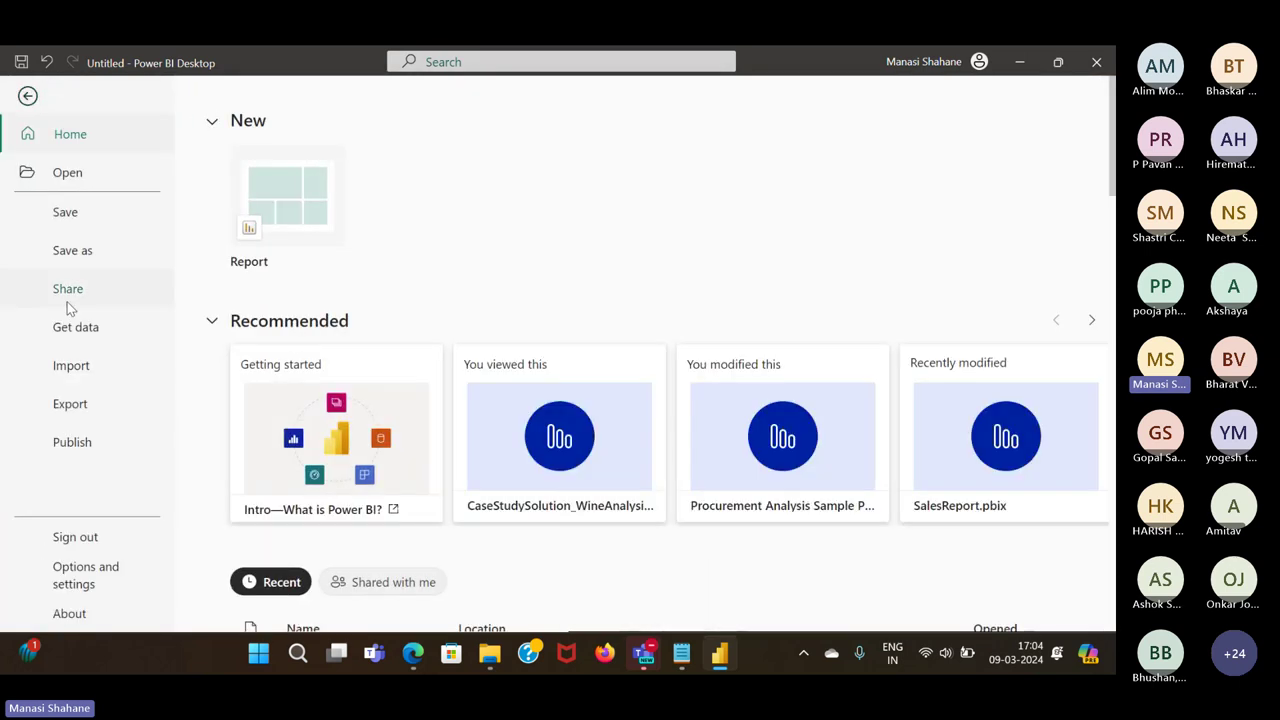
{"action": "left_click", "coordinate": [92, 252]}
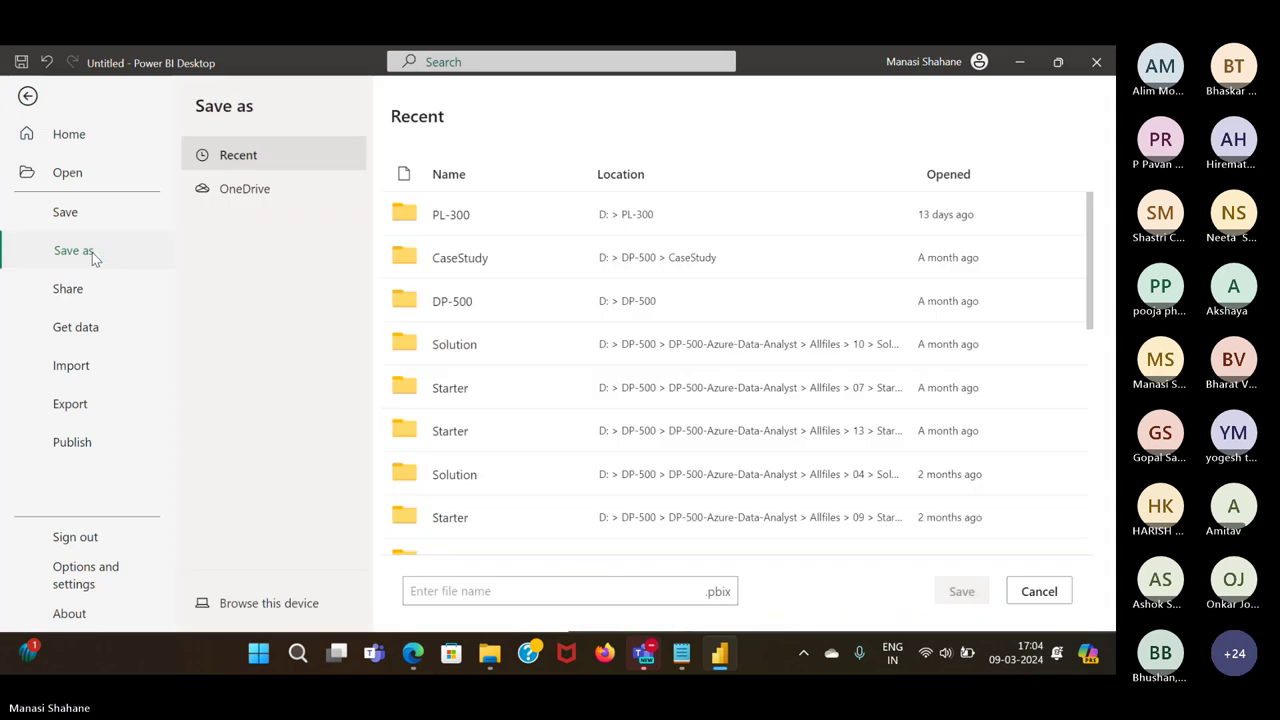
{"action": "scroll", "coordinate": [483, 240], "scroll_direction": "down", "scroll_amount": 5}
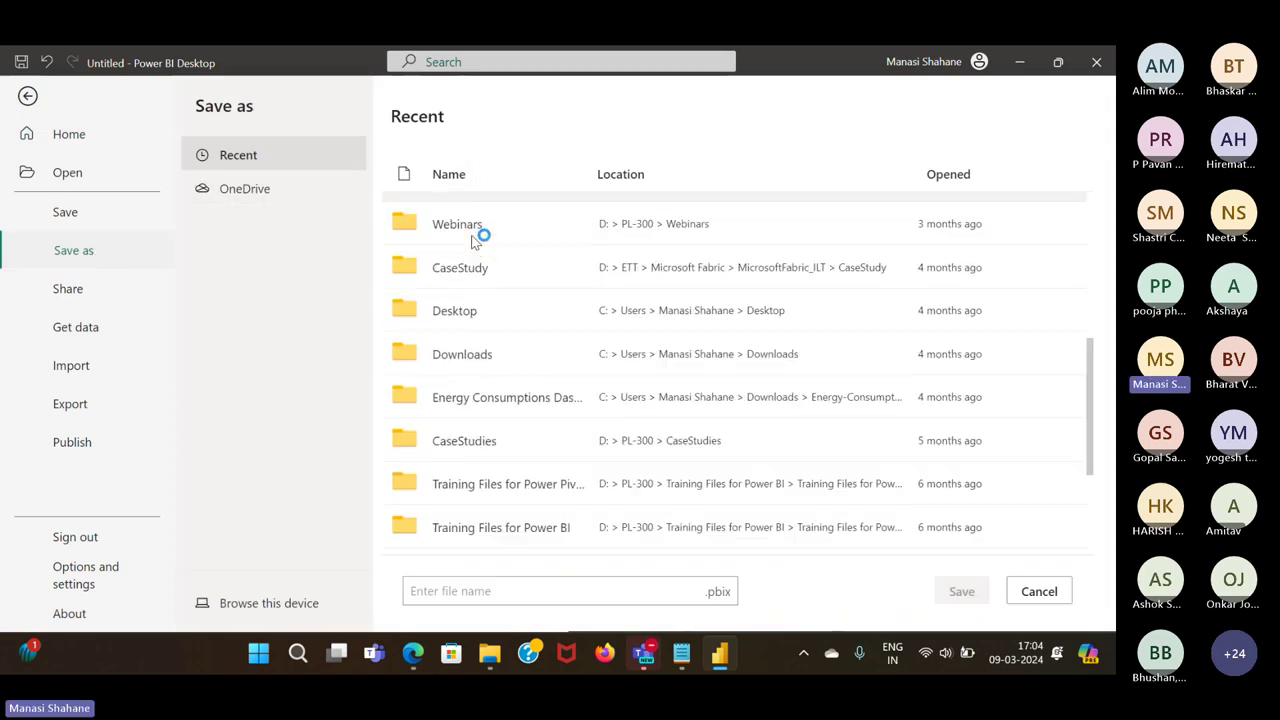
{"action": "scroll", "coordinate": [474, 241], "scroll_direction": "down", "scroll_amount": 3}
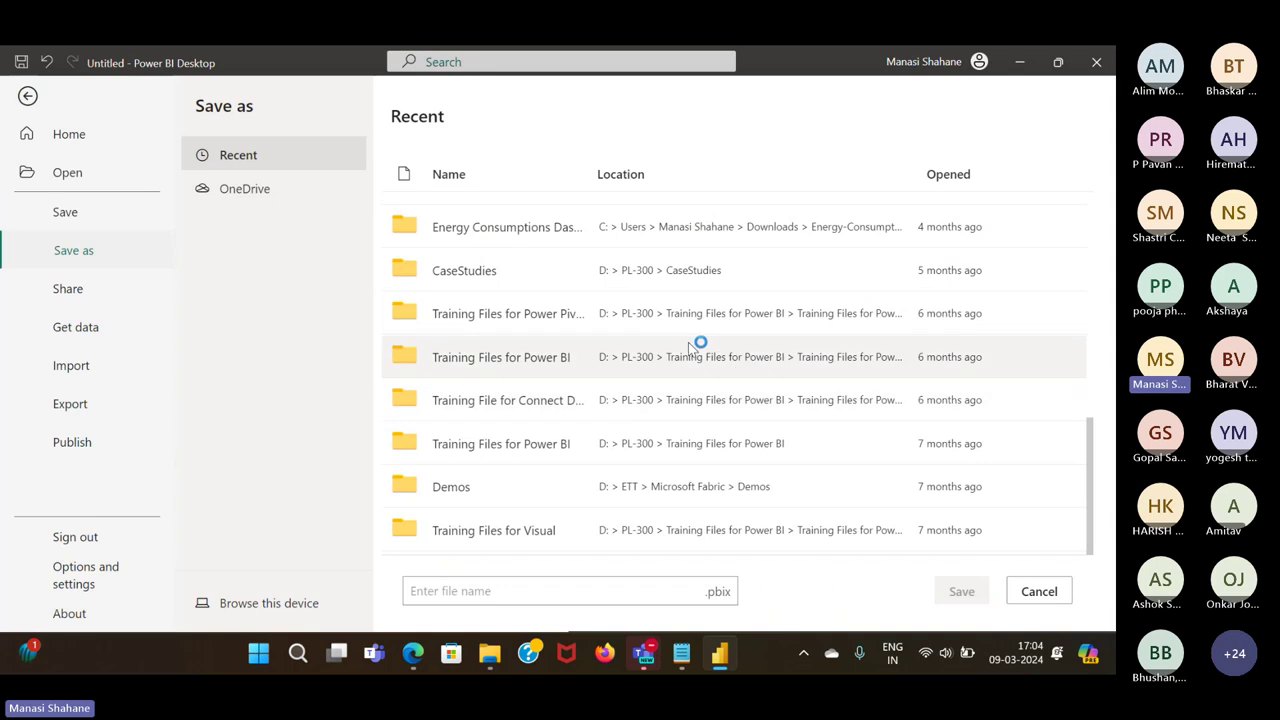
{"action": "scroll", "coordinate": [700, 340], "scroll_direction": "up", "scroll_amount": 8}
{"action": "scroll", "coordinate": [465, 422], "scroll_direction": "down", "scroll_amount": 8}
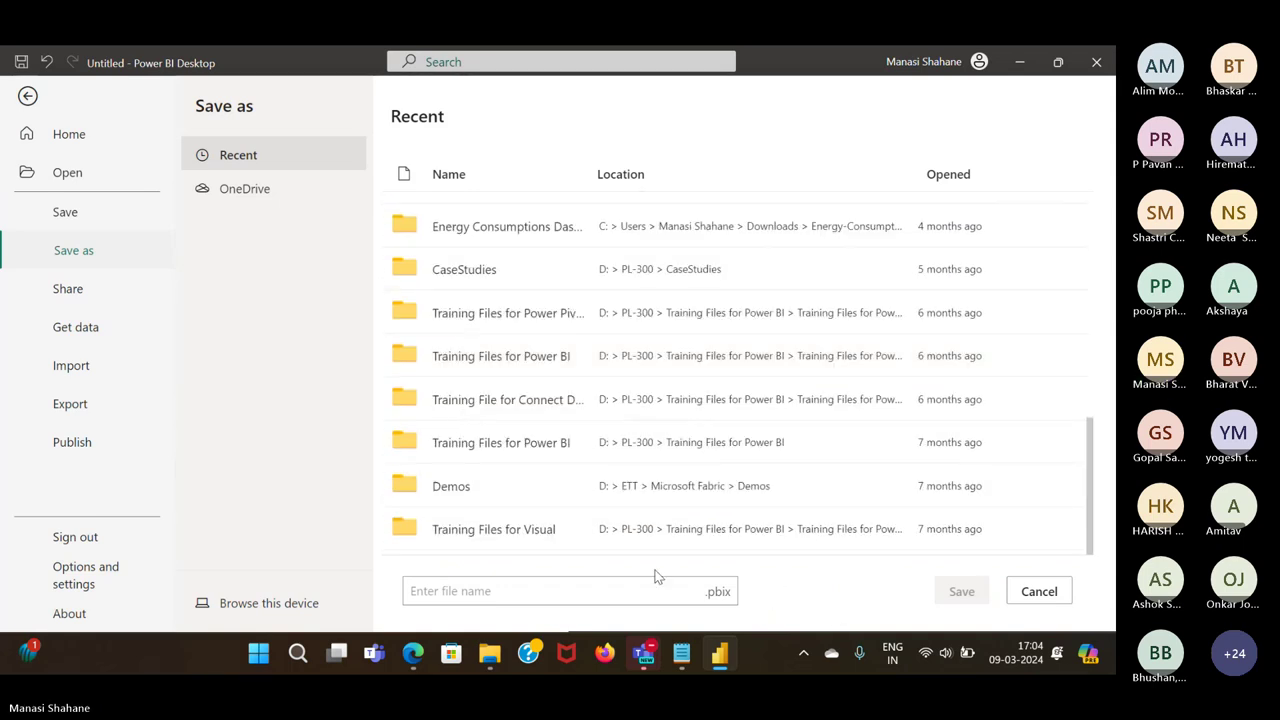
{"action": "left_click", "coordinate": [267, 603]}
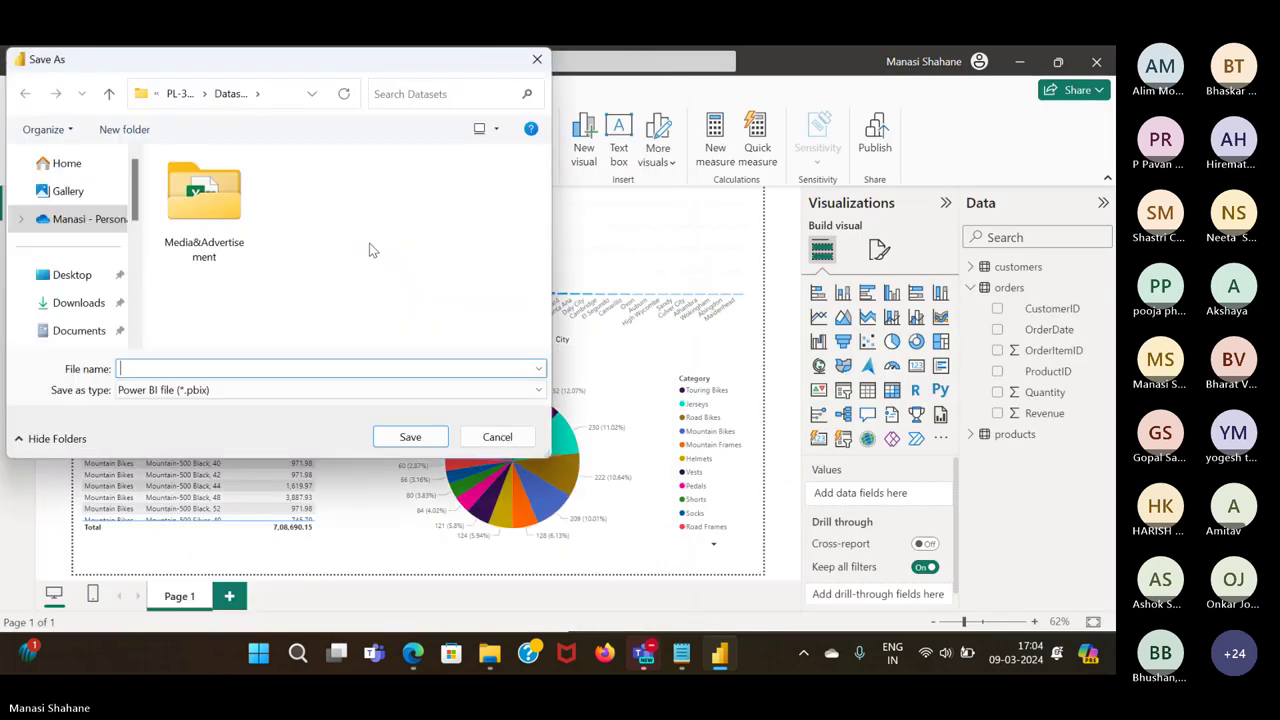
{"action": "left_click", "coordinate": [89, 276]}
{"action": "left_click", "coordinate": [187, 367]}
{"action": "type", "text": "Sal"}
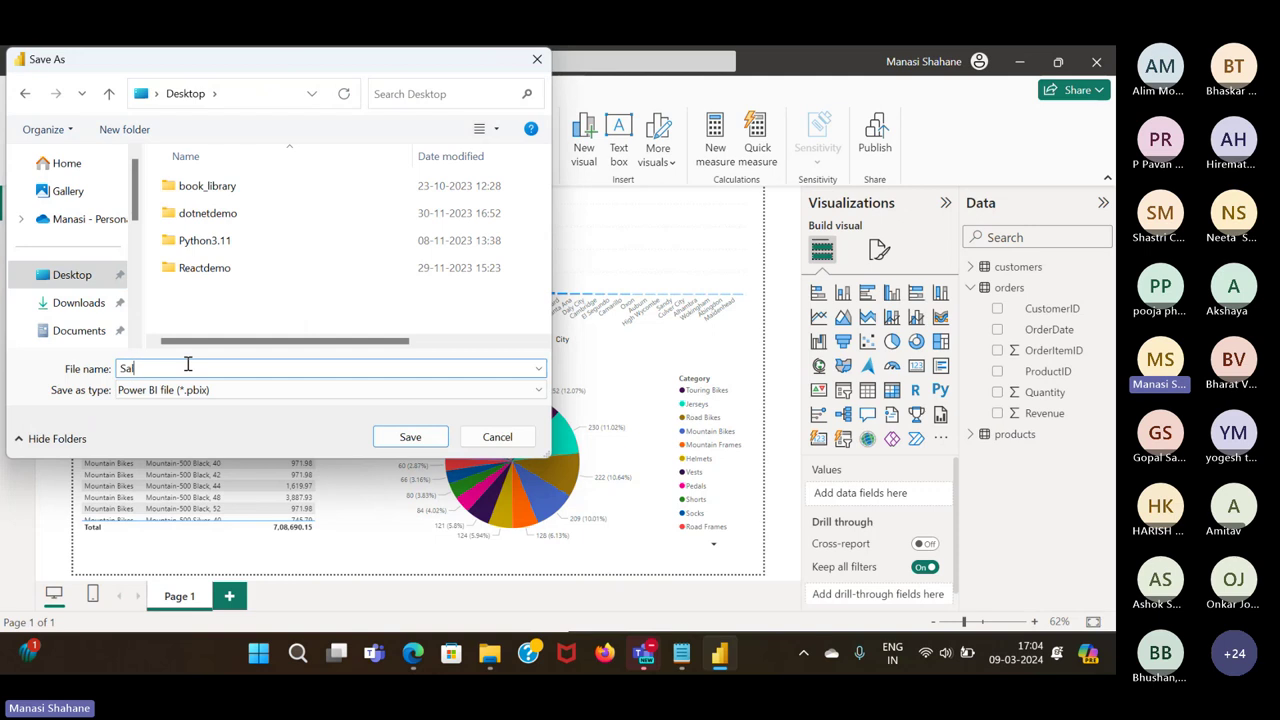
{"action": "type", "text": "esRepor"}
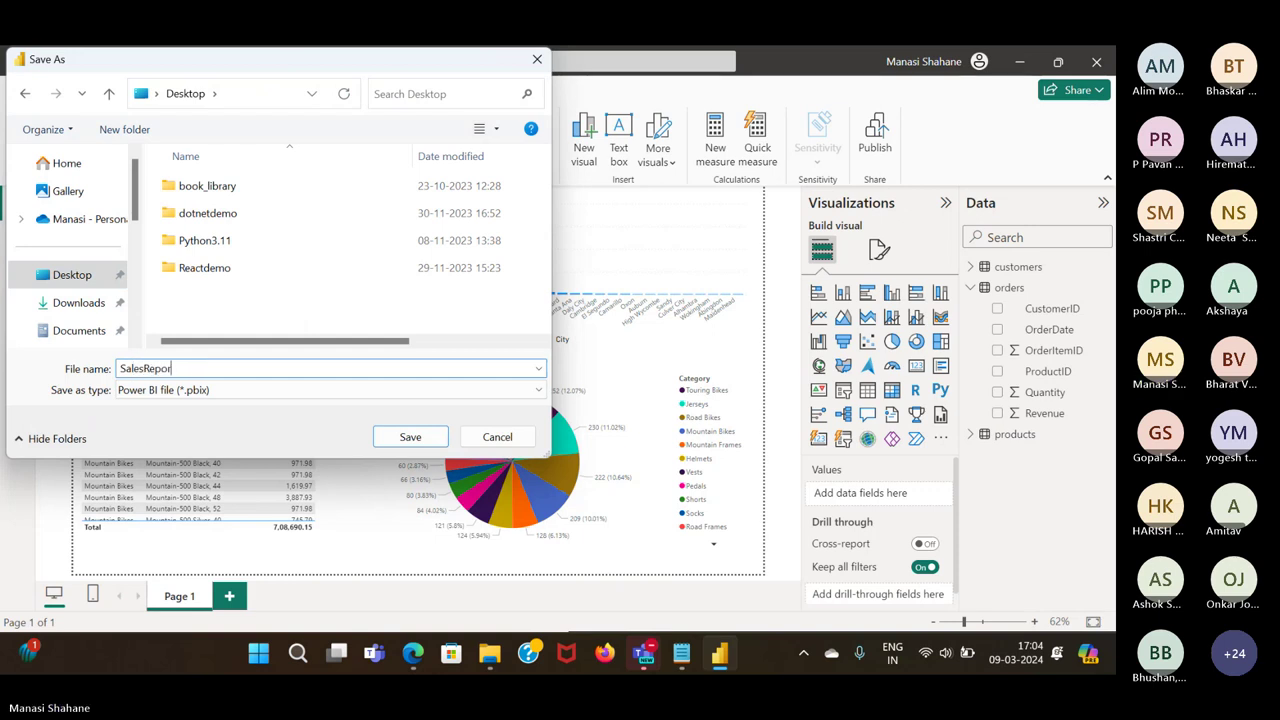
{"action": "type", "text": "t"}
{"action": "left_click", "coordinate": [405, 437]}
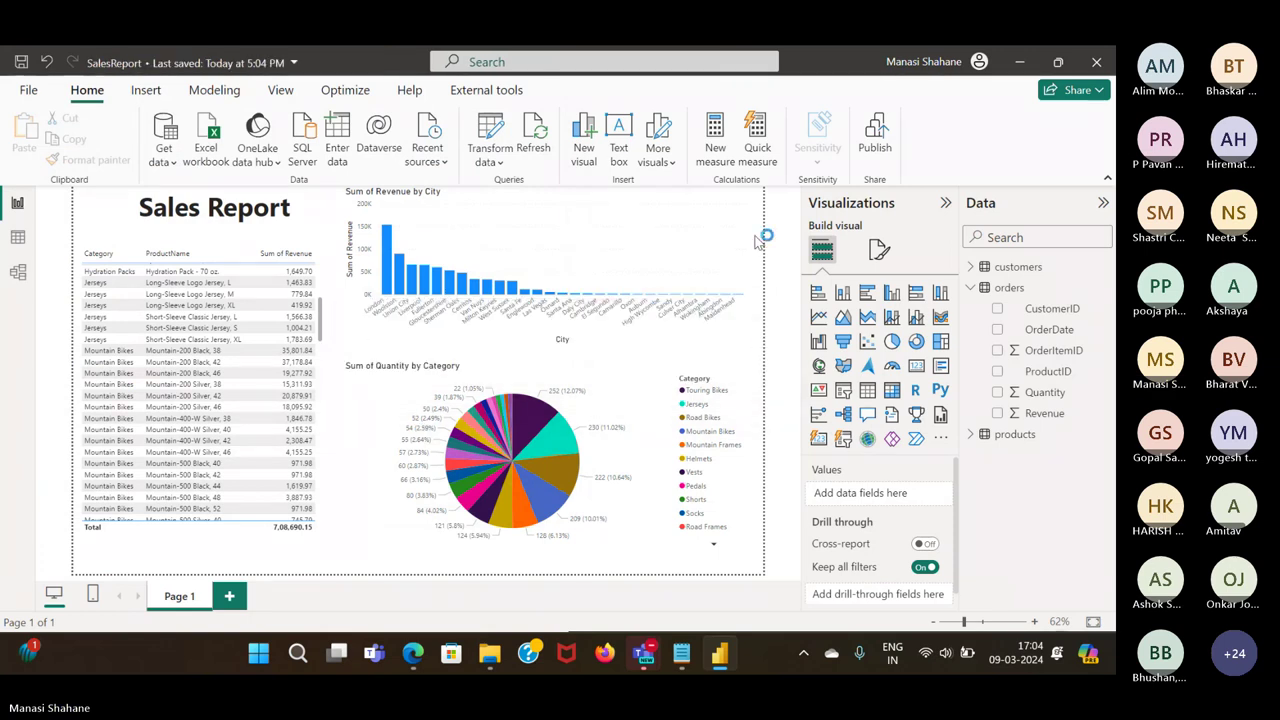
Publish SalesReport to the WebinarWS workspace and acknowledge the success message.
{"action": "left_click", "coordinate": [868, 140]}
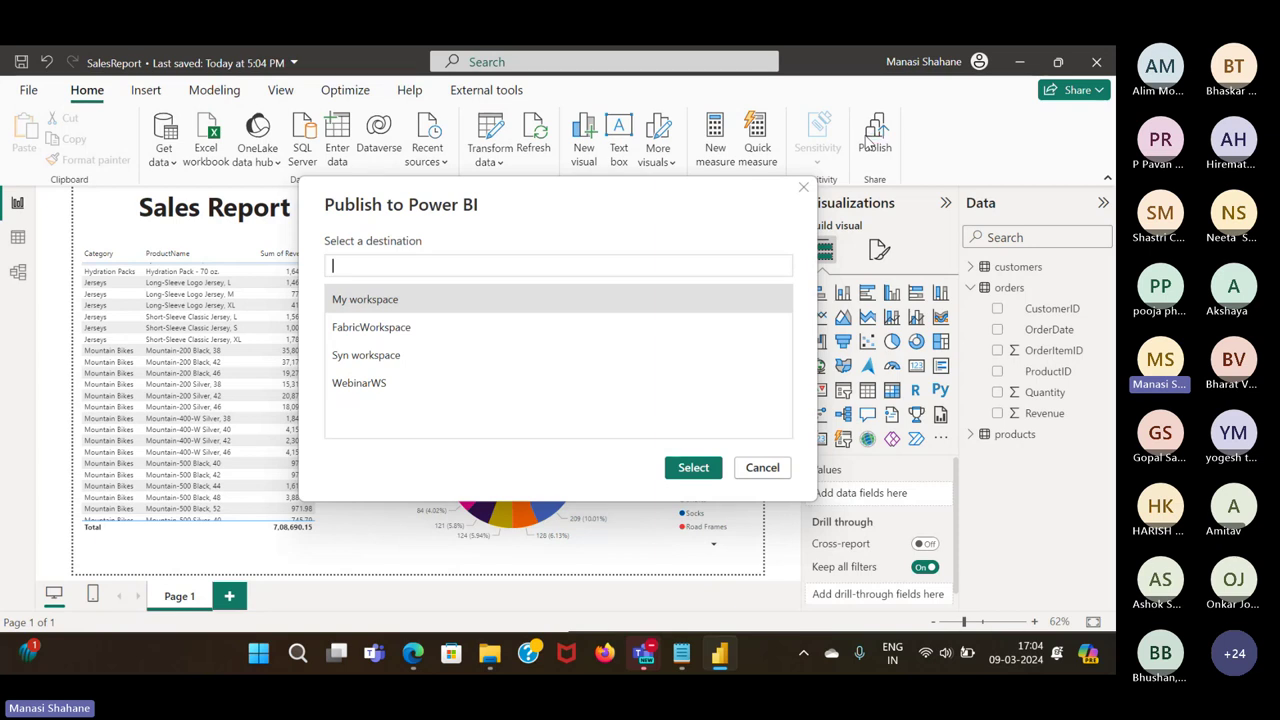
{"action": "left_click", "coordinate": [370, 304]}
{"action": "left_click", "coordinate": [382, 386]}
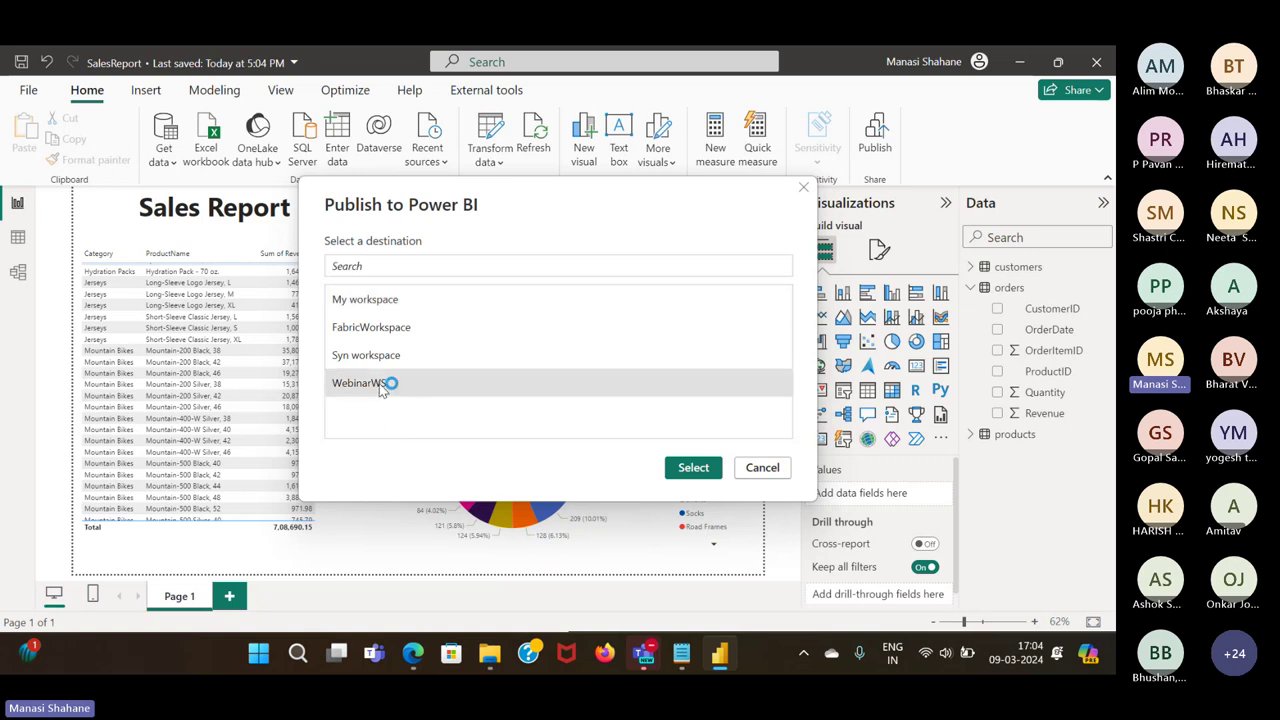
{"action": "left_click", "coordinate": [695, 467]}
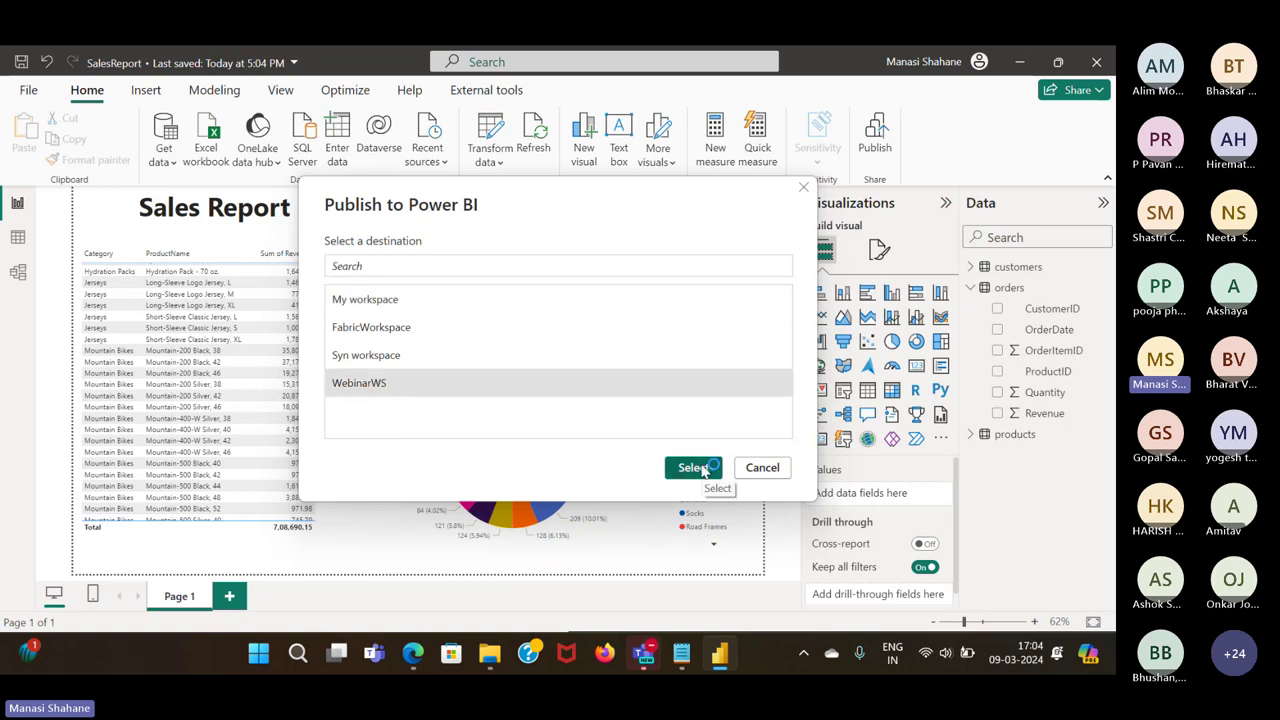
{"action": "left_click", "coordinate": [703, 469]}
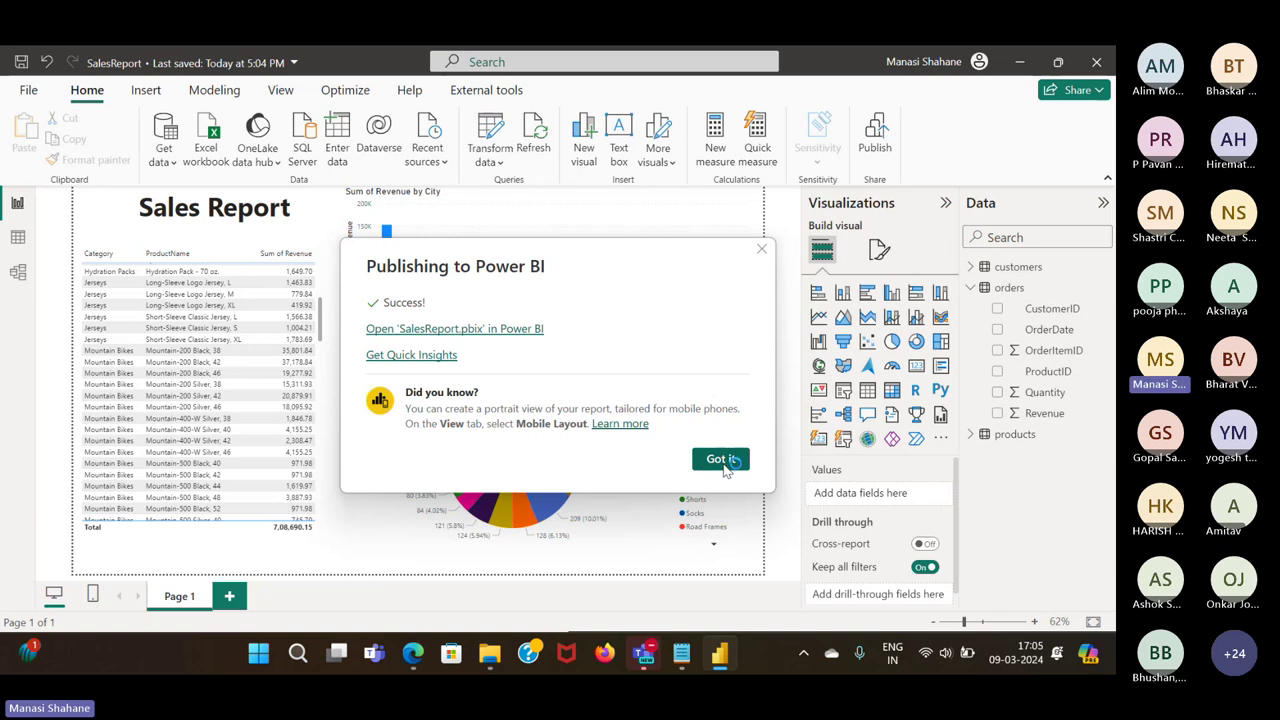
{"action": "left_click", "coordinate": [722, 460]}
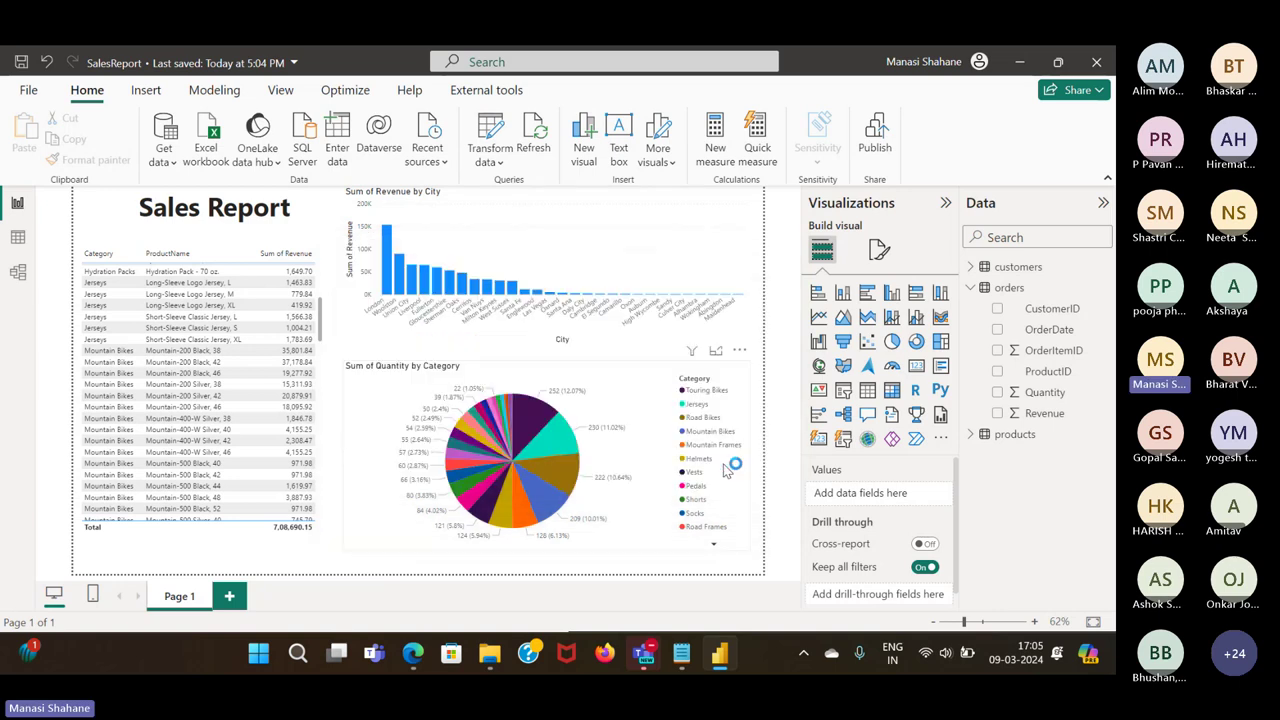
In the Fabric portal in Edge, open the WebinarWS workspace and the published SalesReport report.
{"action": "left_click", "coordinate": [413, 656]}
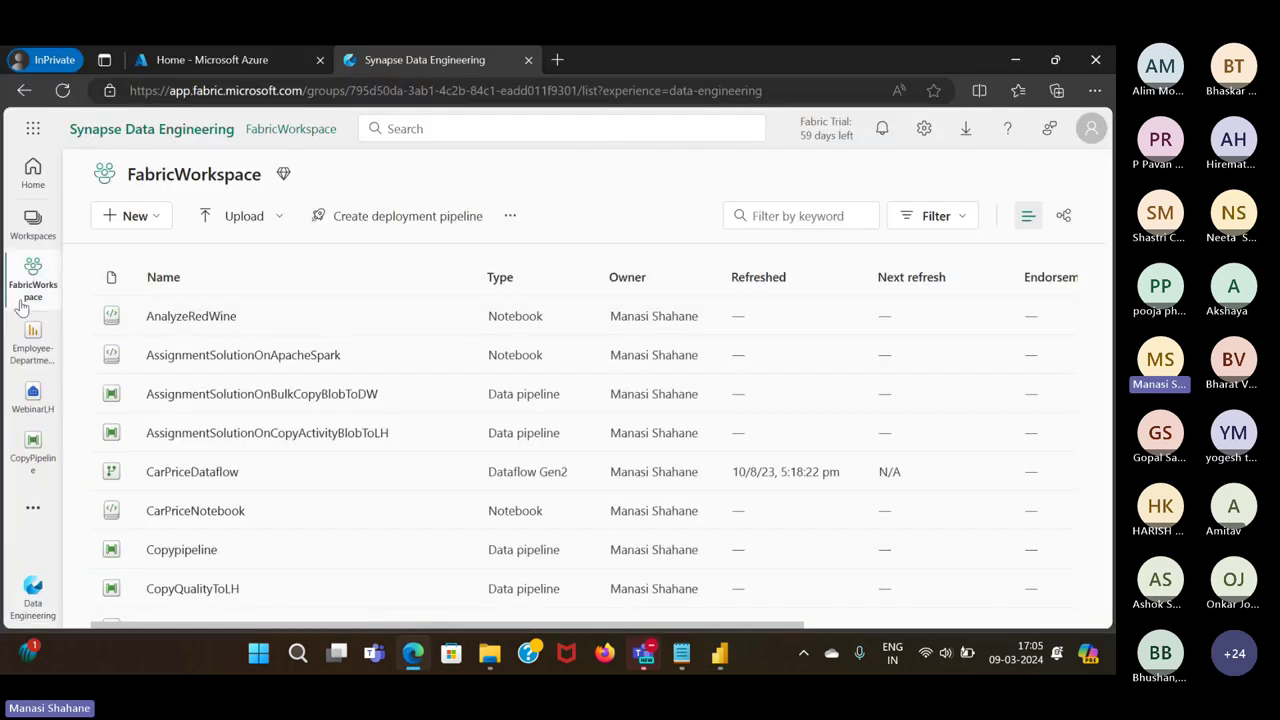
{"action": "left_click", "coordinate": [30, 215]}
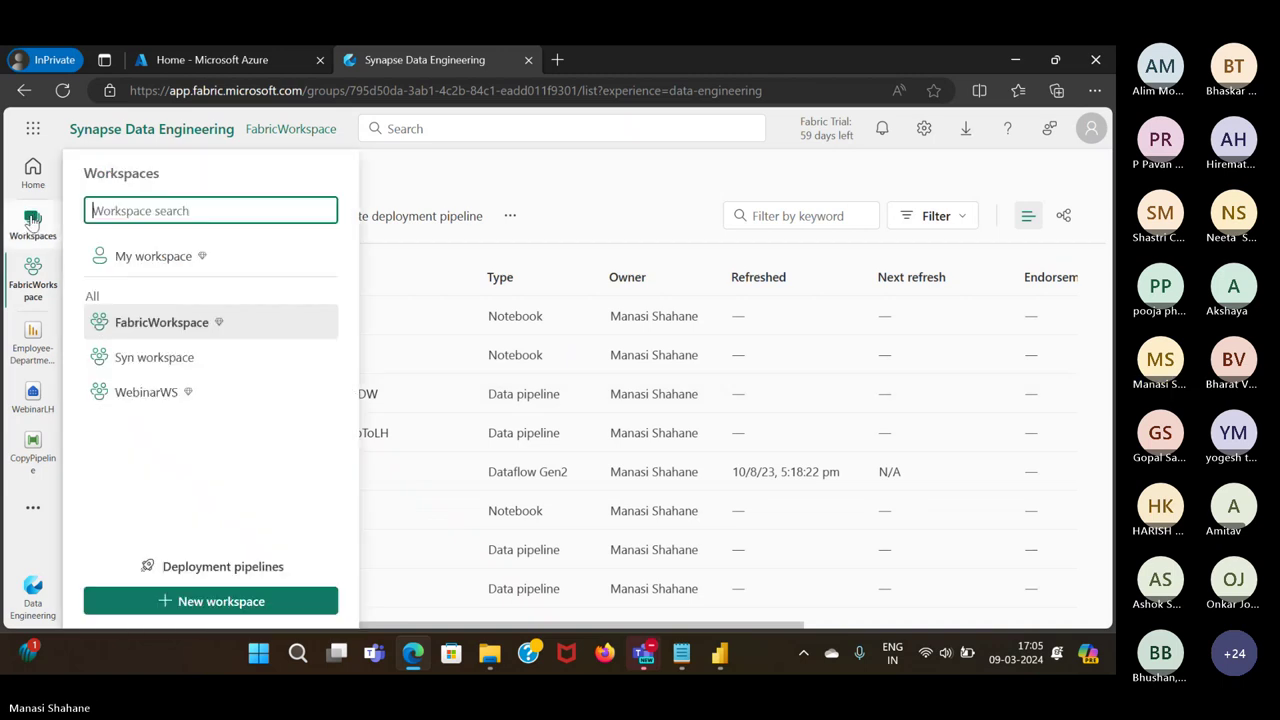
{"action": "left_click", "coordinate": [150, 392]}
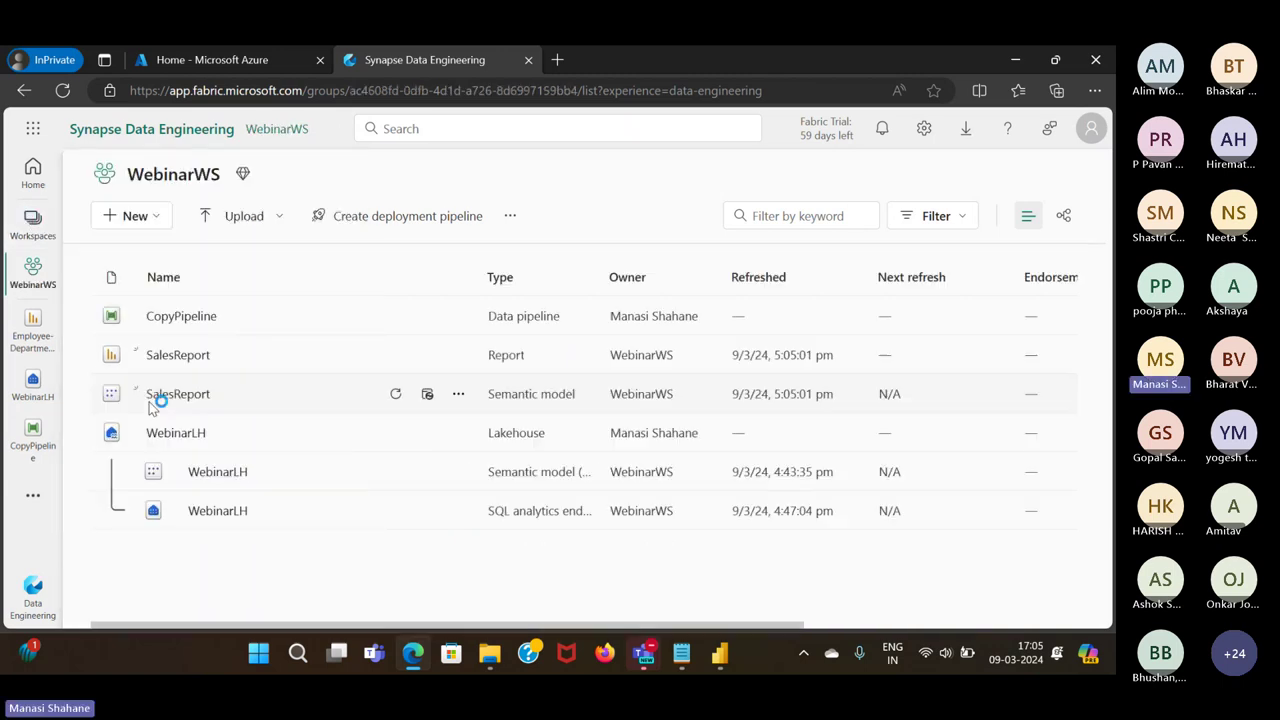
{"action": "left_click", "coordinate": [178, 355]}
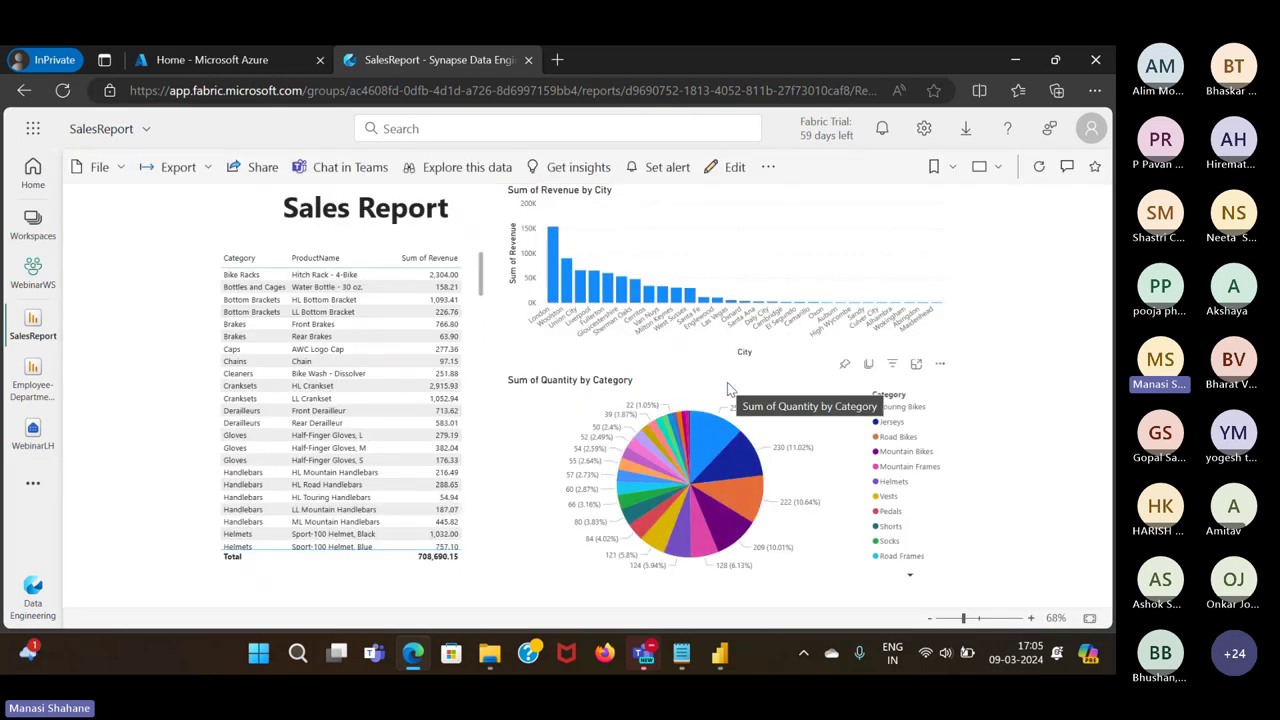
Remove the Employee-Department and SalesReport items from navigation and return to the WebinarWS item list.
{"action": "left_click", "coordinate": [56, 360]}
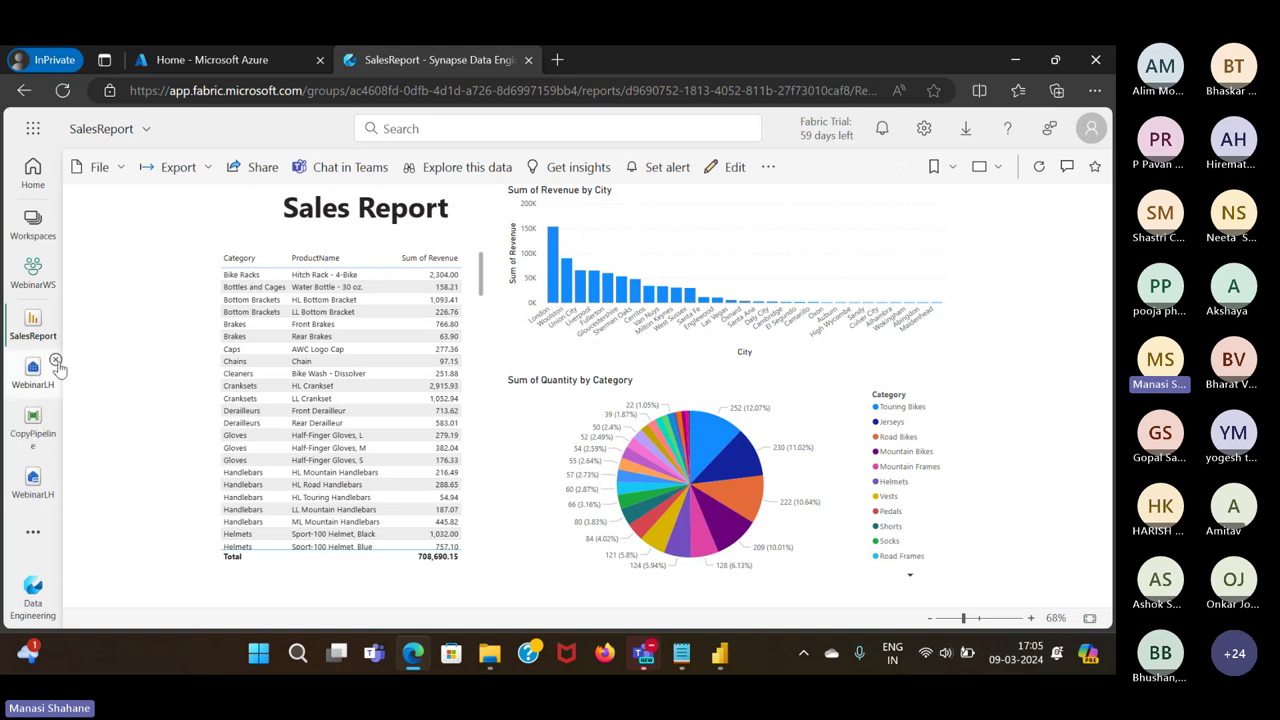
{"action": "left_click", "coordinate": [56, 361]}
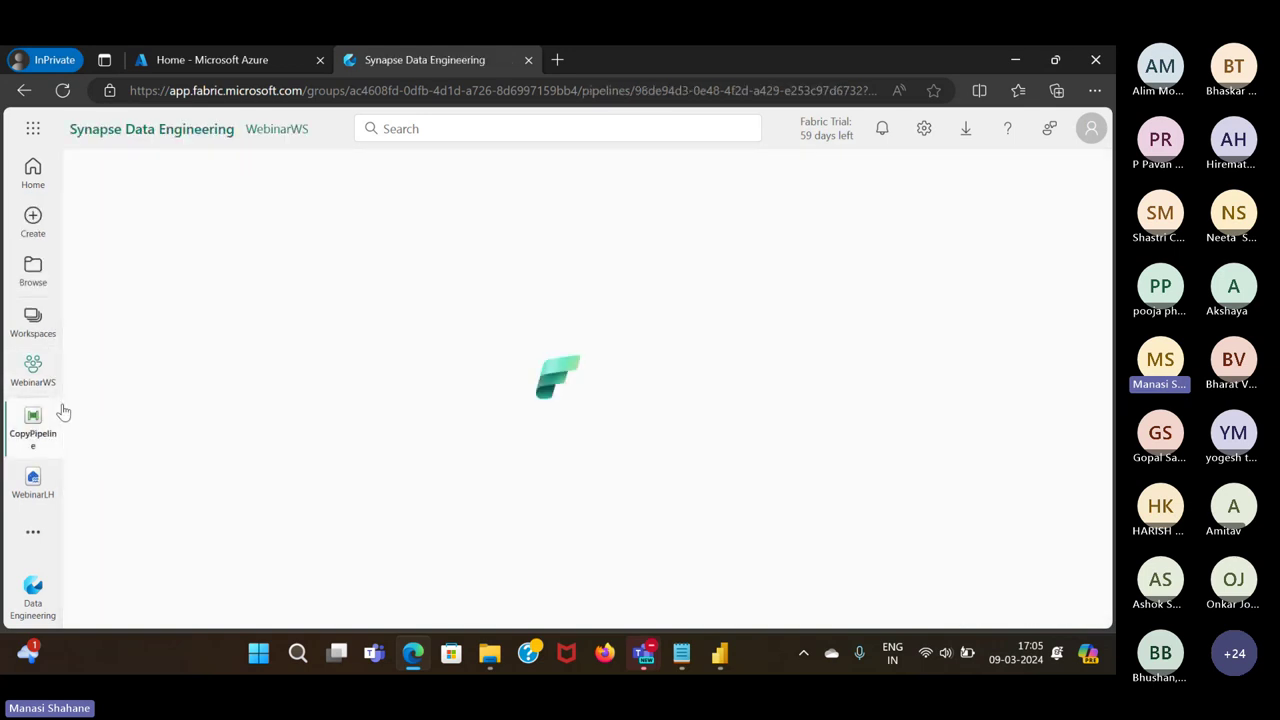
{"action": "left_click", "coordinate": [35, 372]}
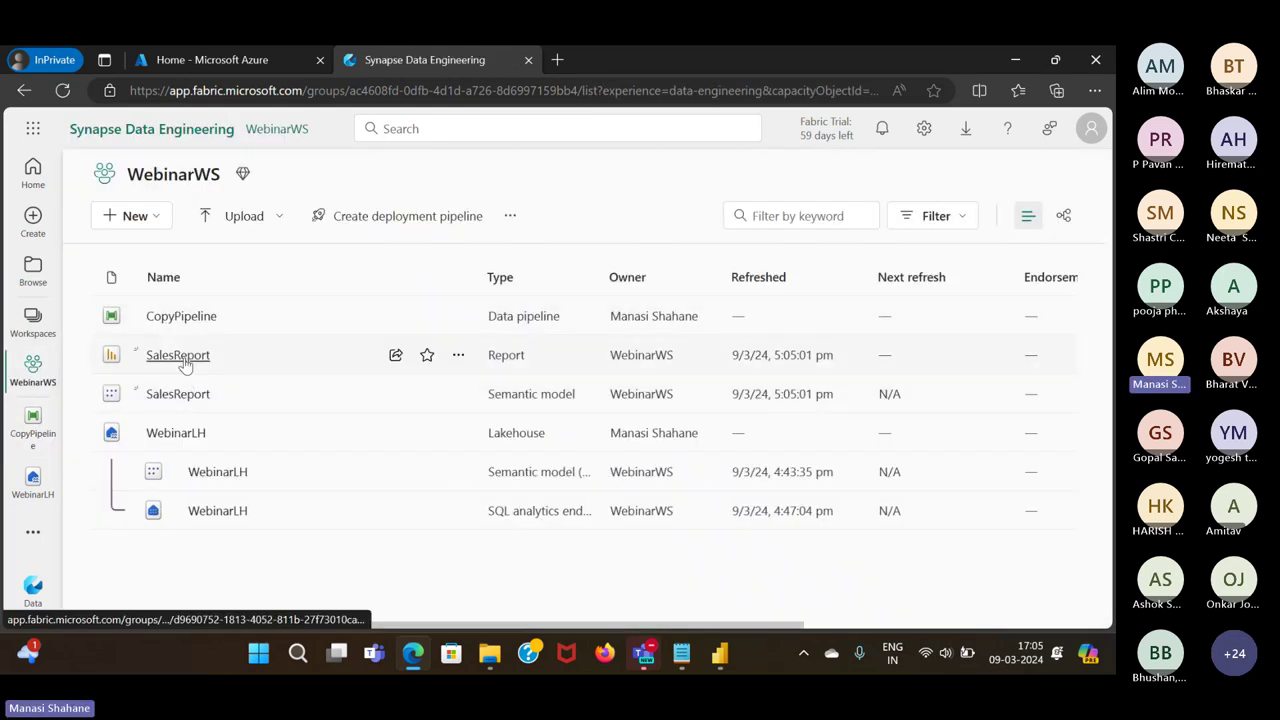
{"action": "left_click", "coordinate": [184, 362]}
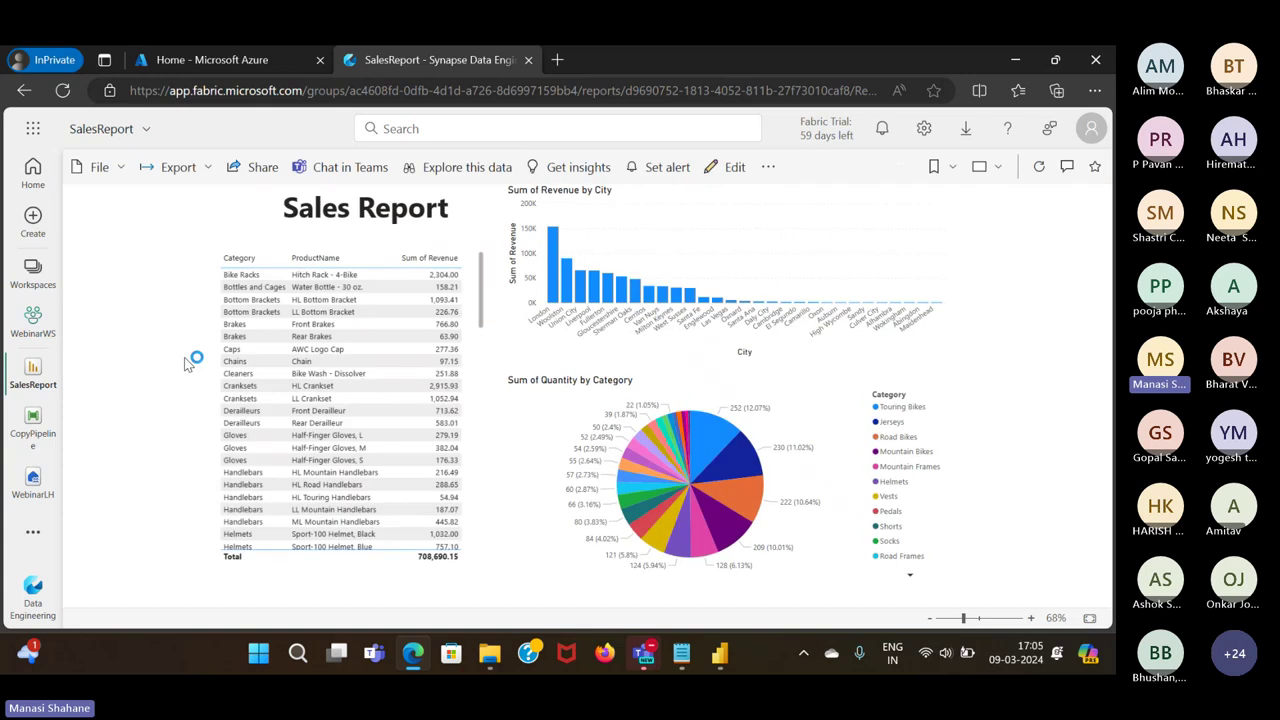
{"action": "left_click", "coordinate": [24, 328]}
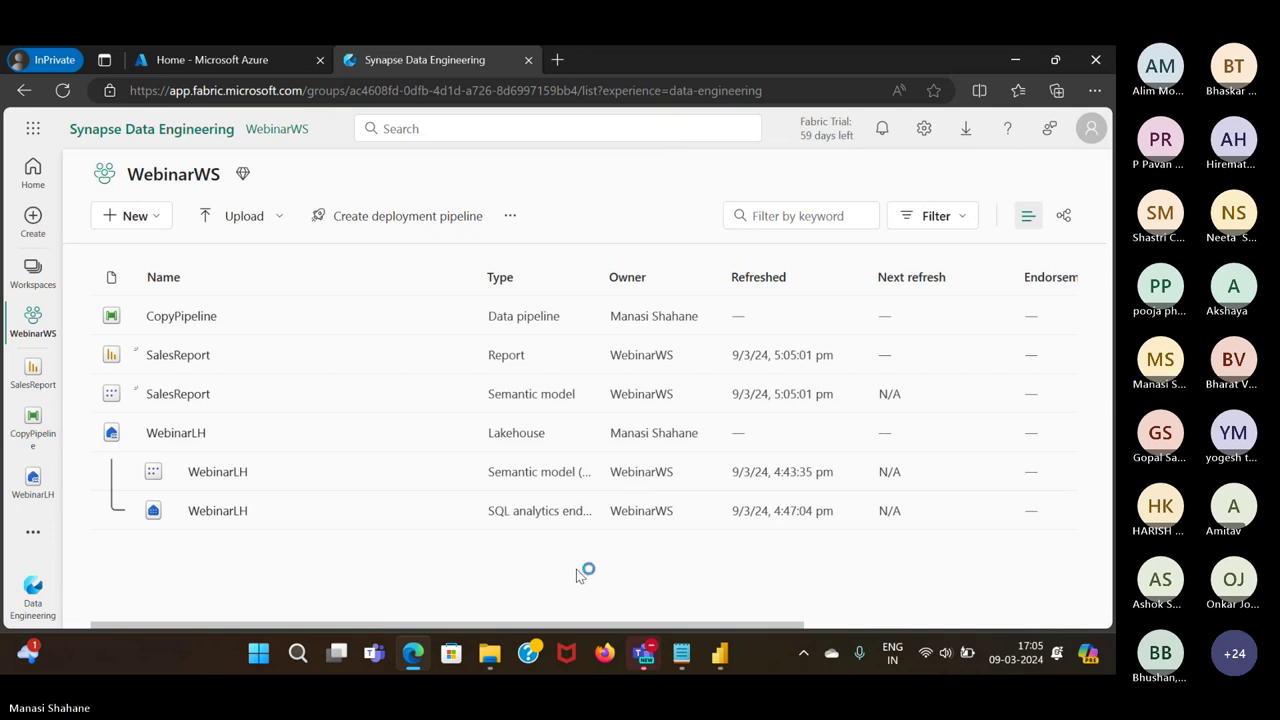
Switch Fabric to the Power BI experience and open the Syn workspace.
{"action": "left_click", "coordinate": [33, 588]}
{"action": "left_click", "coordinate": [138, 383]}
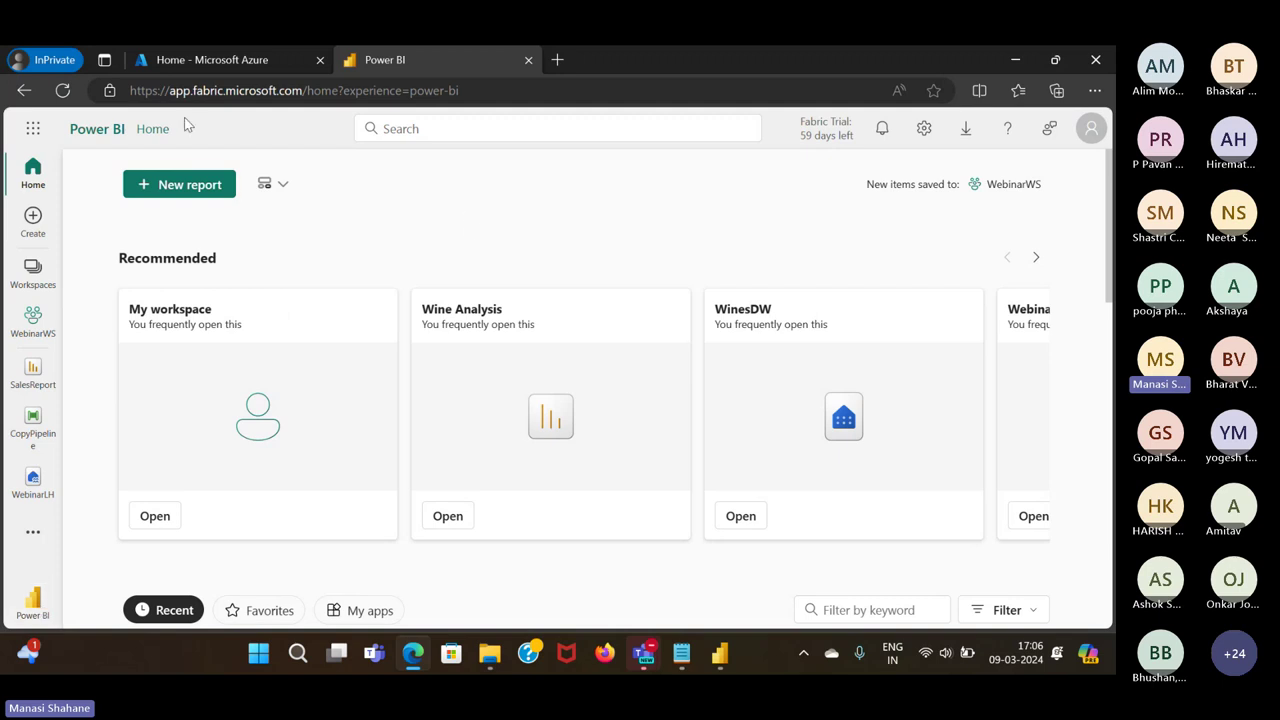
{"action": "left_click", "coordinate": [33, 270]}
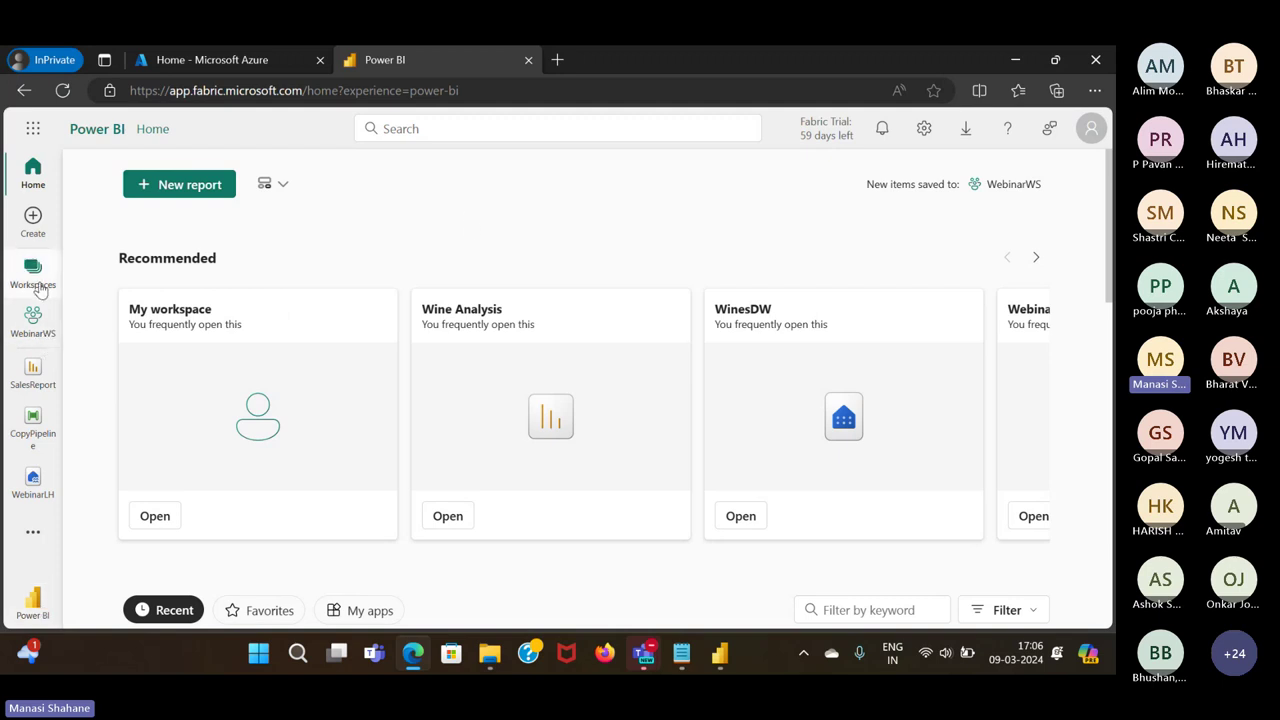
{"action": "left_click", "coordinate": [185, 360]}
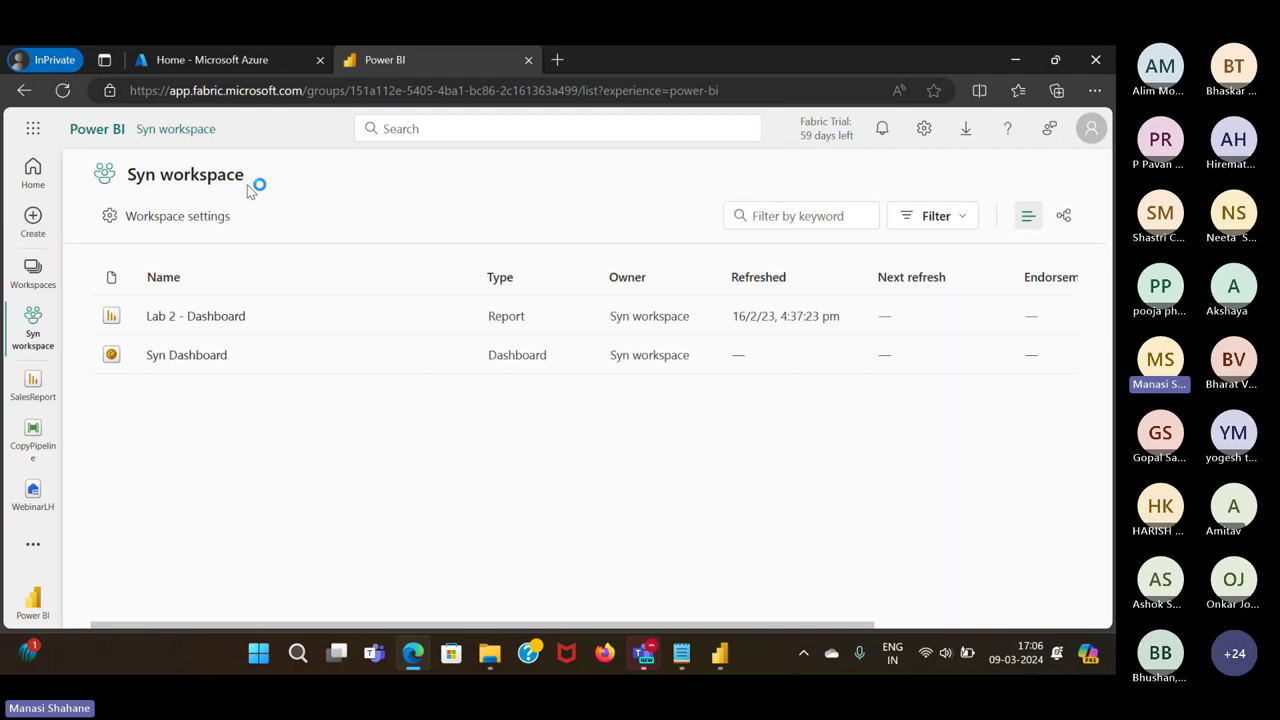
{"action": "left_click", "coordinate": [32, 268]}
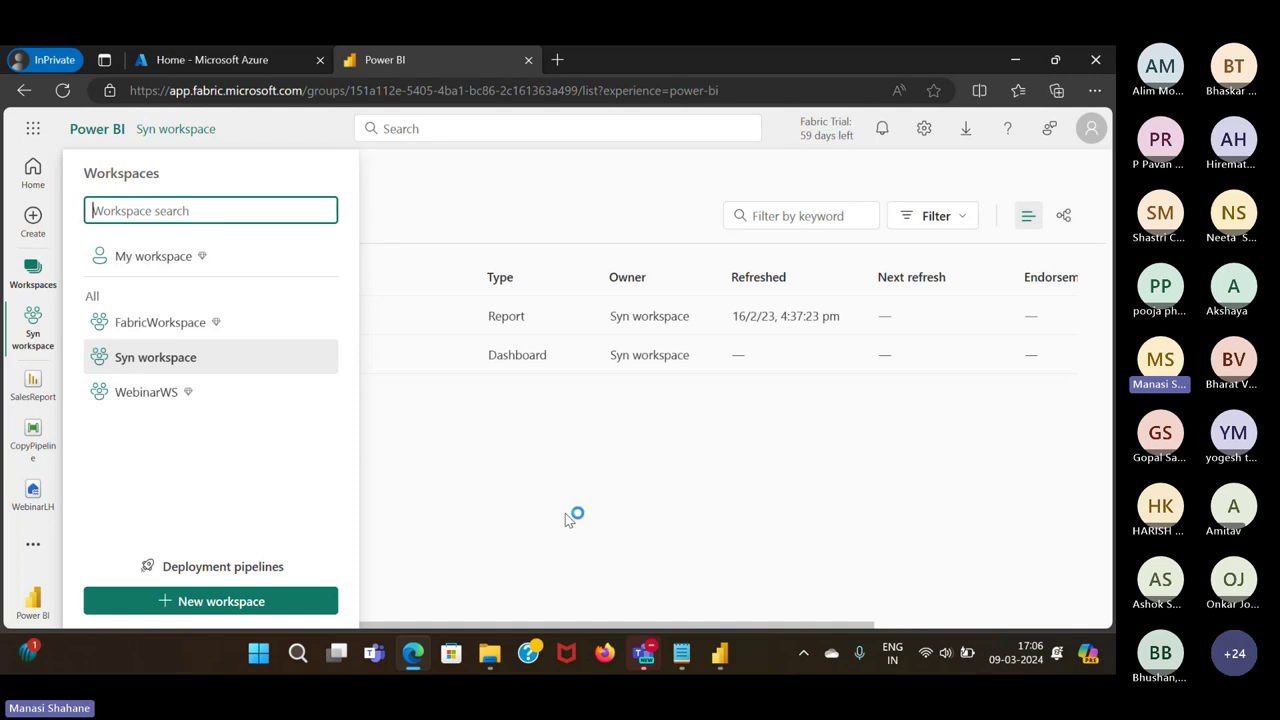
{"action": "left_click", "coordinate": [900, 498]}
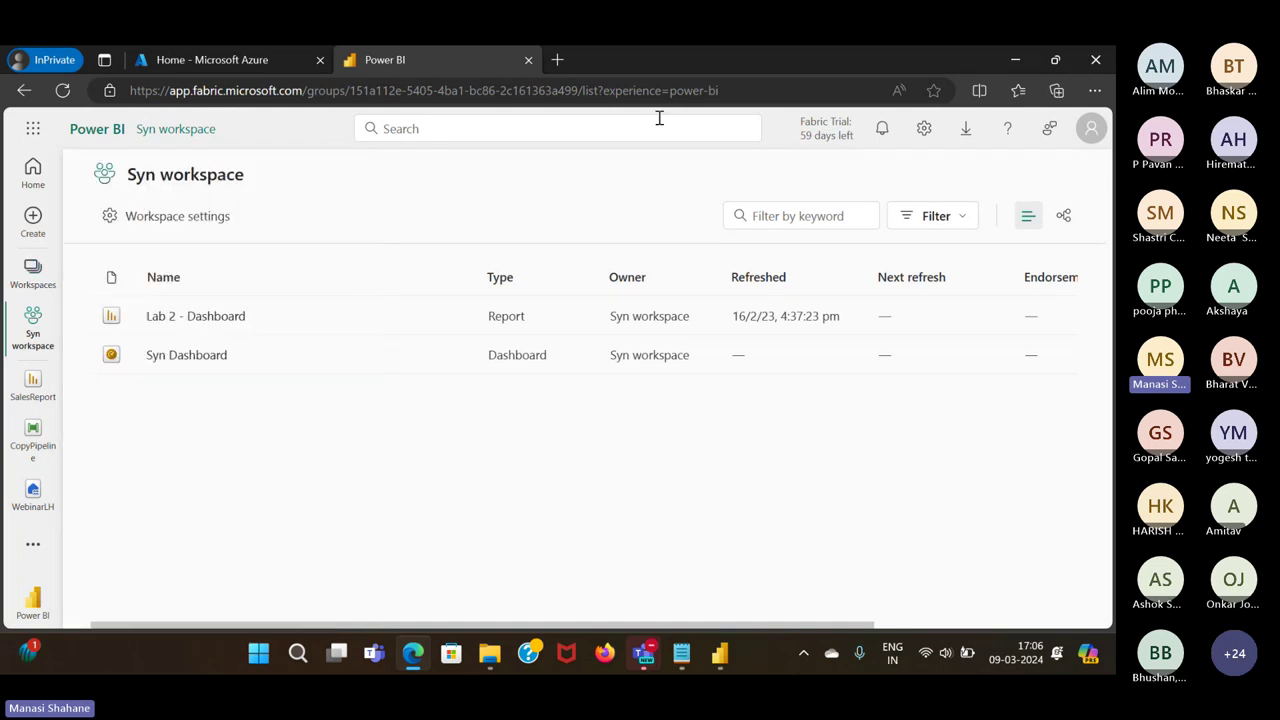